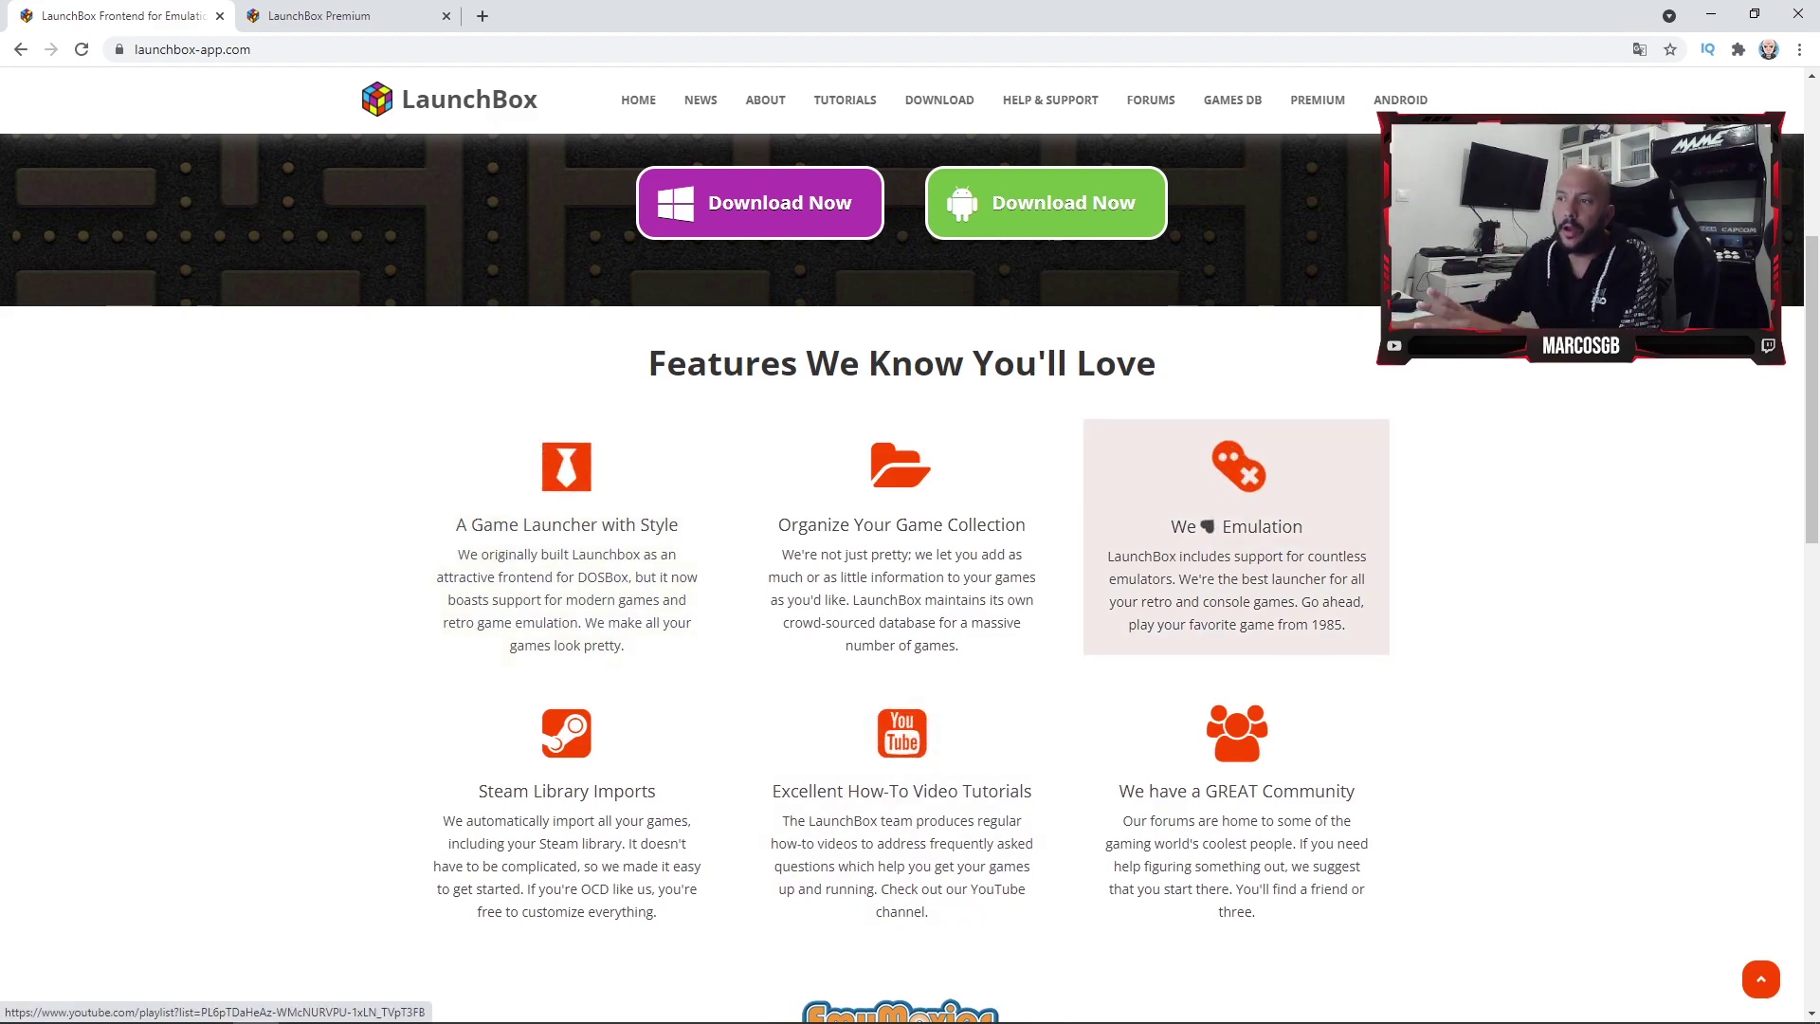
- Review the LaunchBox homepage features, then return to the top and open its PREMIUM options
{"action": "scroll", "coordinate": [1232, 569], "scroll_direction": "down", "scroll_amount": 3}
{"action": "scroll", "coordinate": [895, 913], "scroll_direction": "down", "scroll_amount": 6}
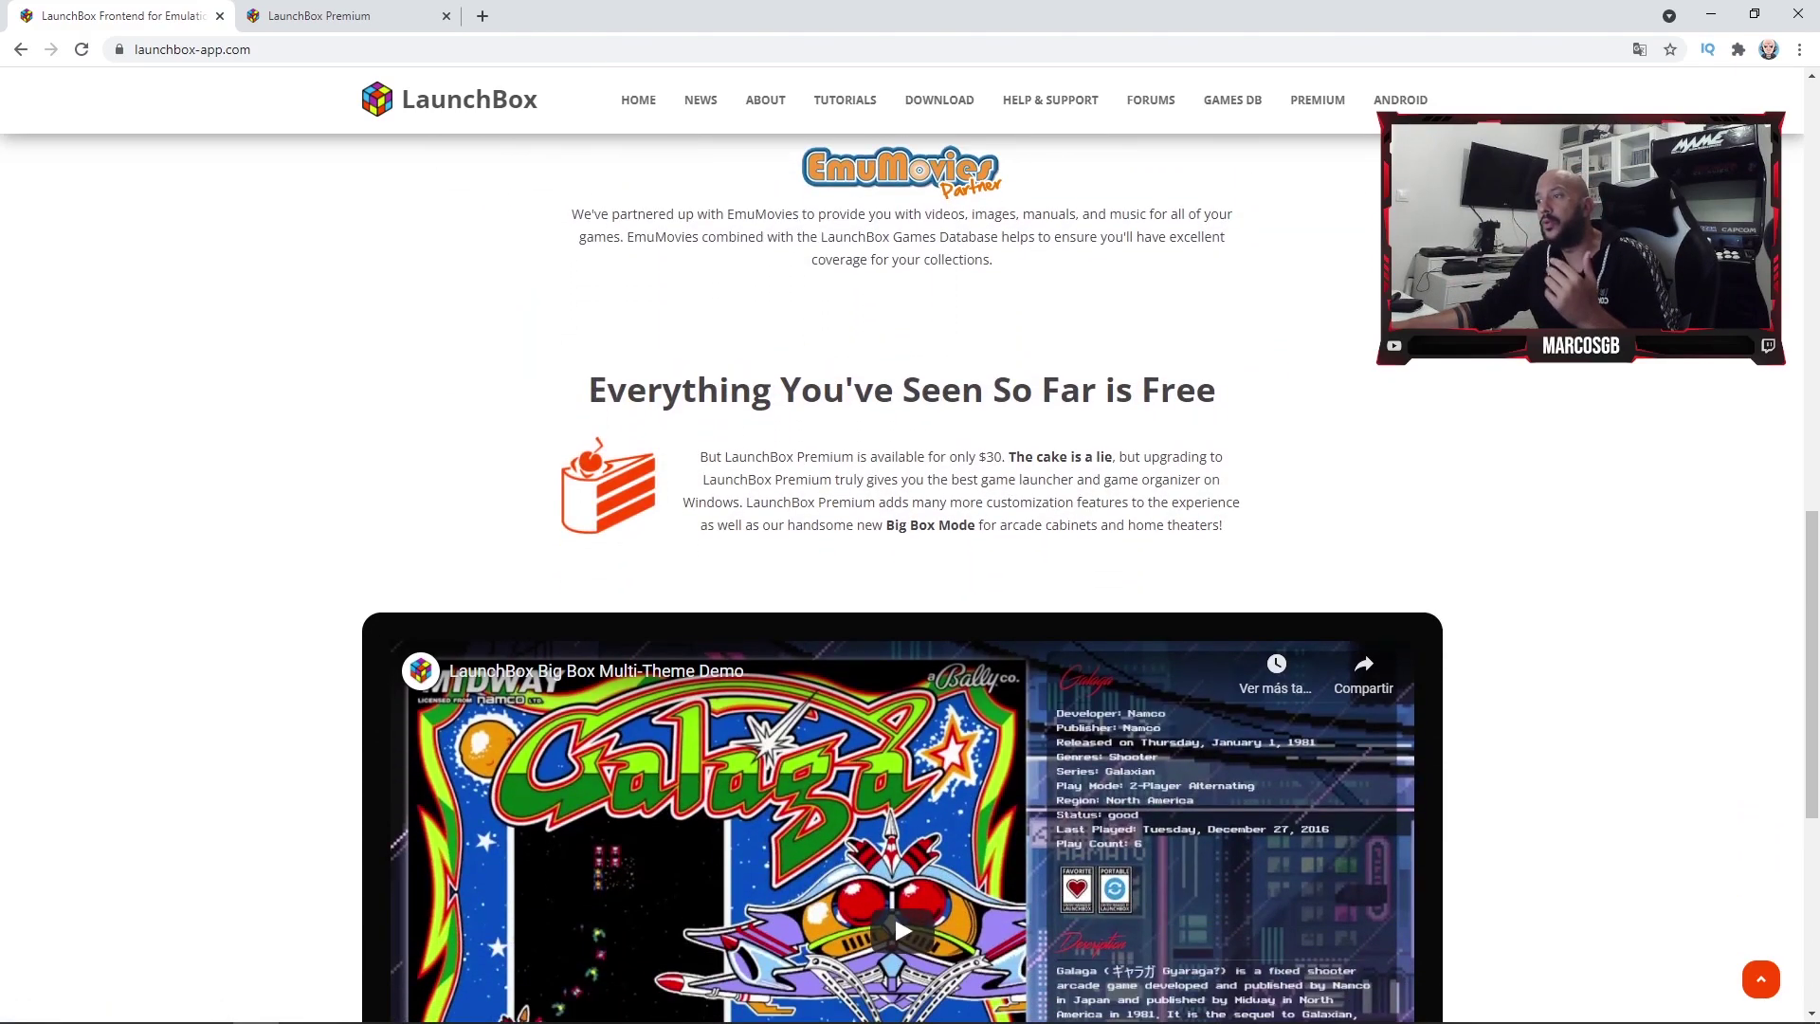
{"action": "scroll", "coordinate": [900, 578], "scroll_direction": "down", "scroll_amount": 5}
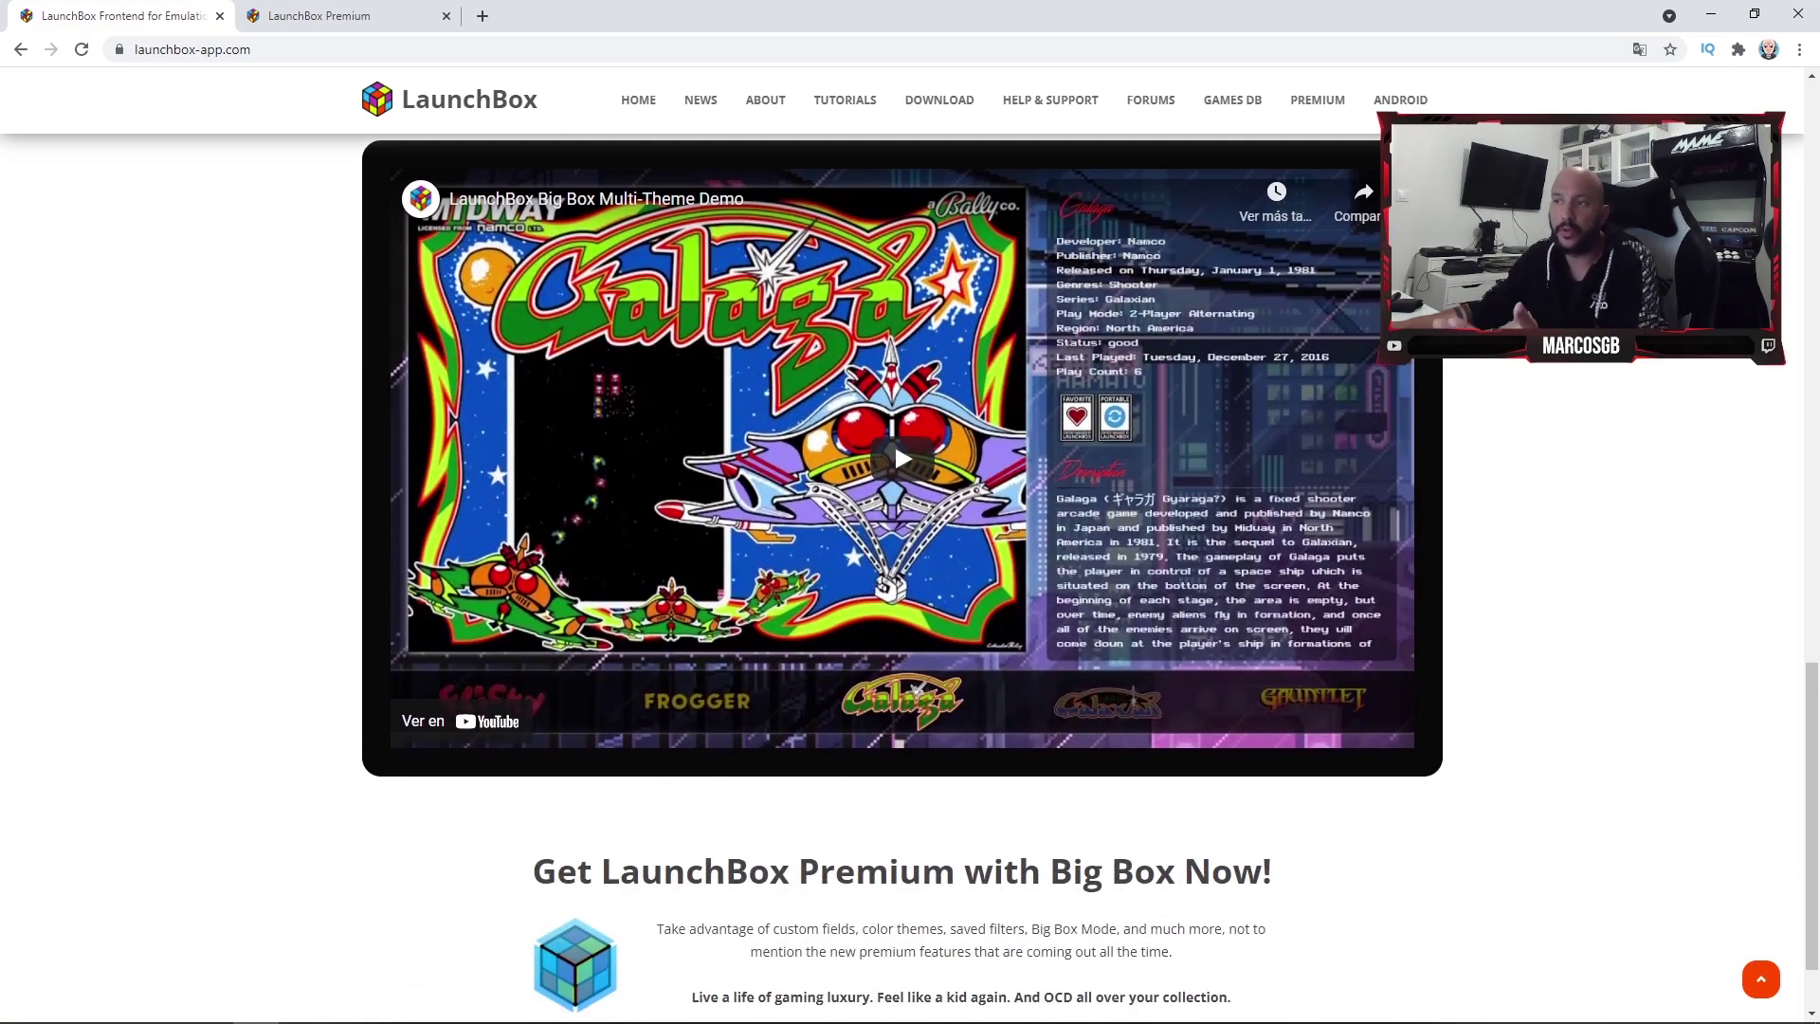
{"action": "scroll", "coordinate": [895, 440], "scroll_direction": "down", "scroll_amount": 1}
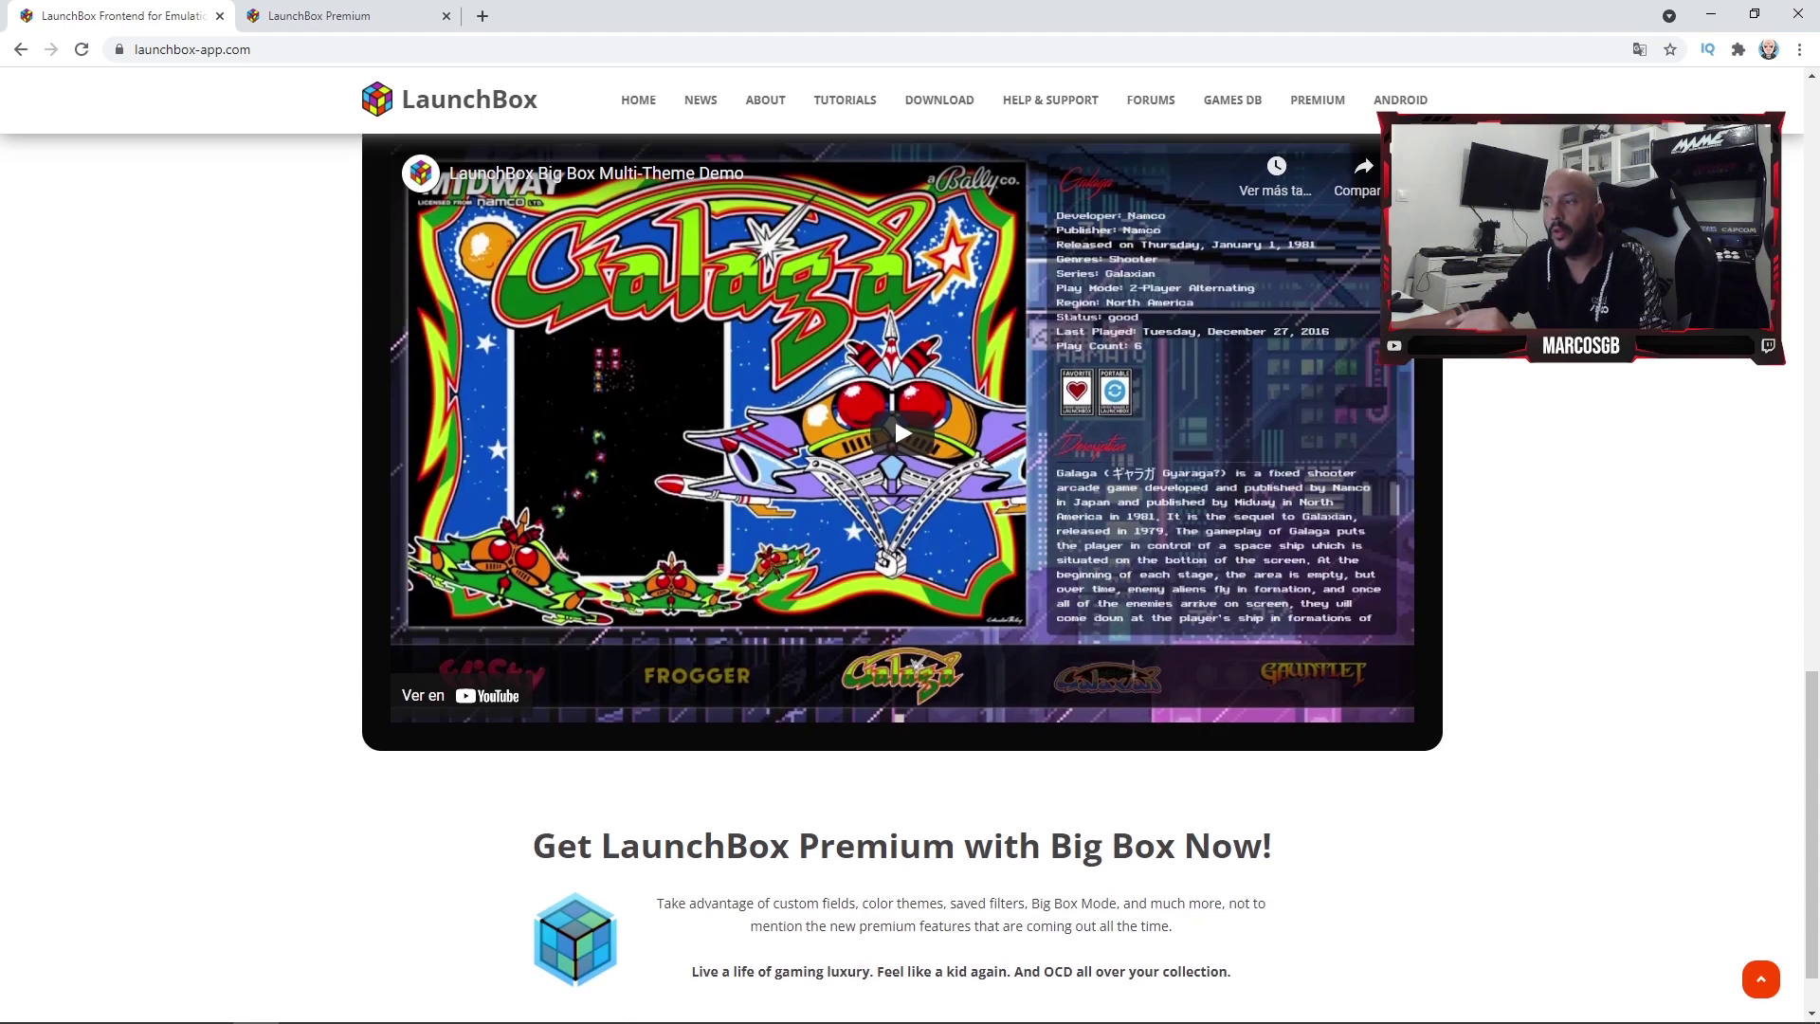
{"action": "scroll", "coordinate": [895, 341], "scroll_direction": "up", "scroll_amount": 11}
{"action": "scroll", "coordinate": [900, 450], "scroll_direction": "up", "scroll_amount": 5}
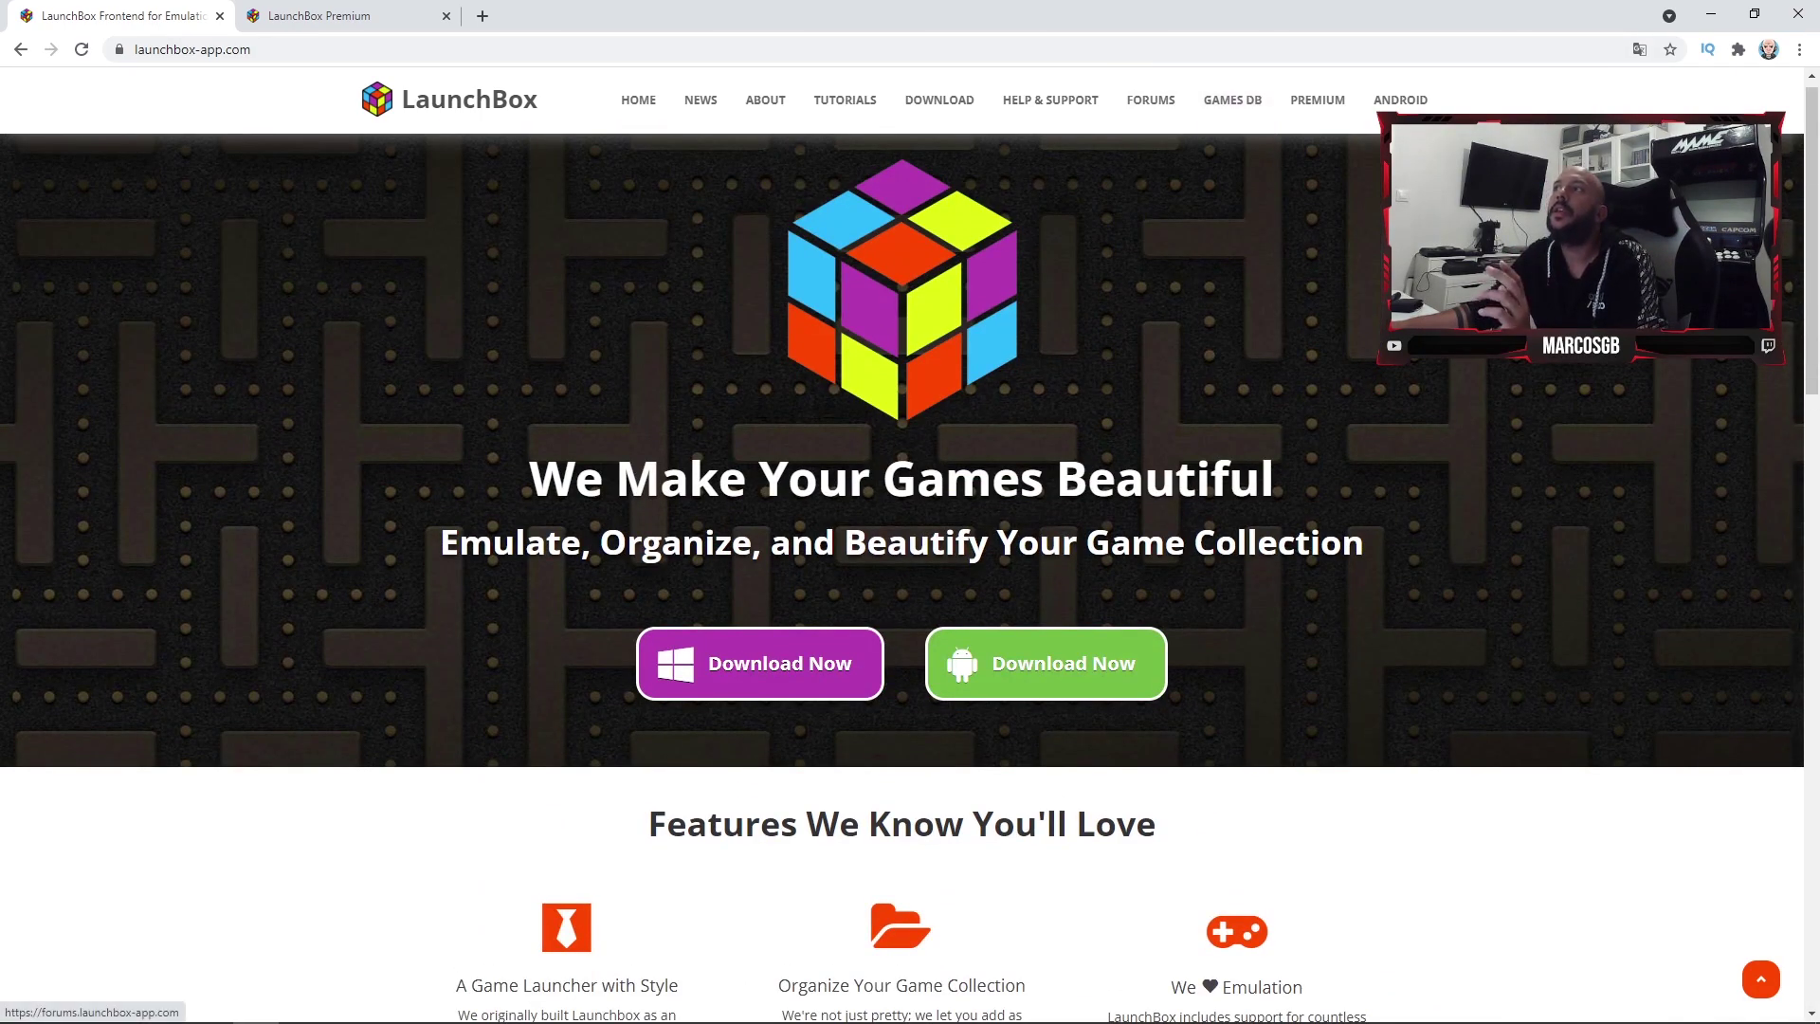
{"action": "left_click", "coordinate": [1317, 99]}
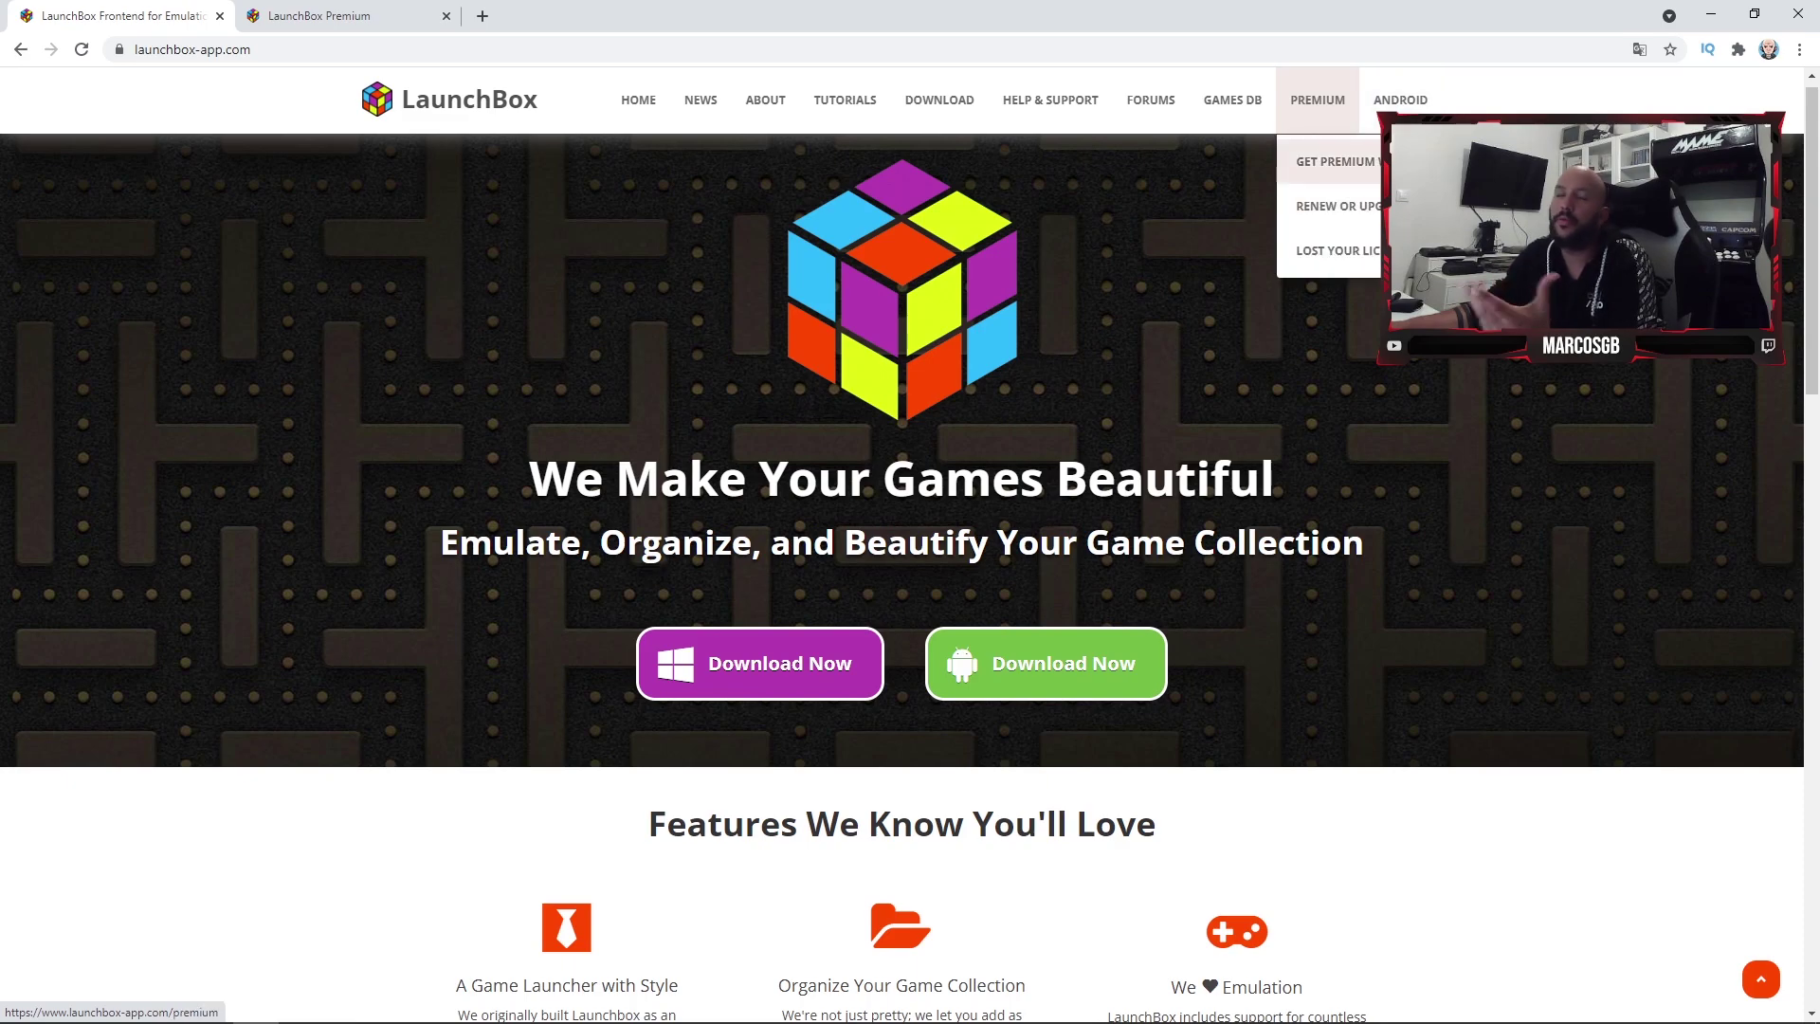
- Open the Get Premium page and browse the Premium features
{"action": "left_click", "coordinate": [1332, 161]}
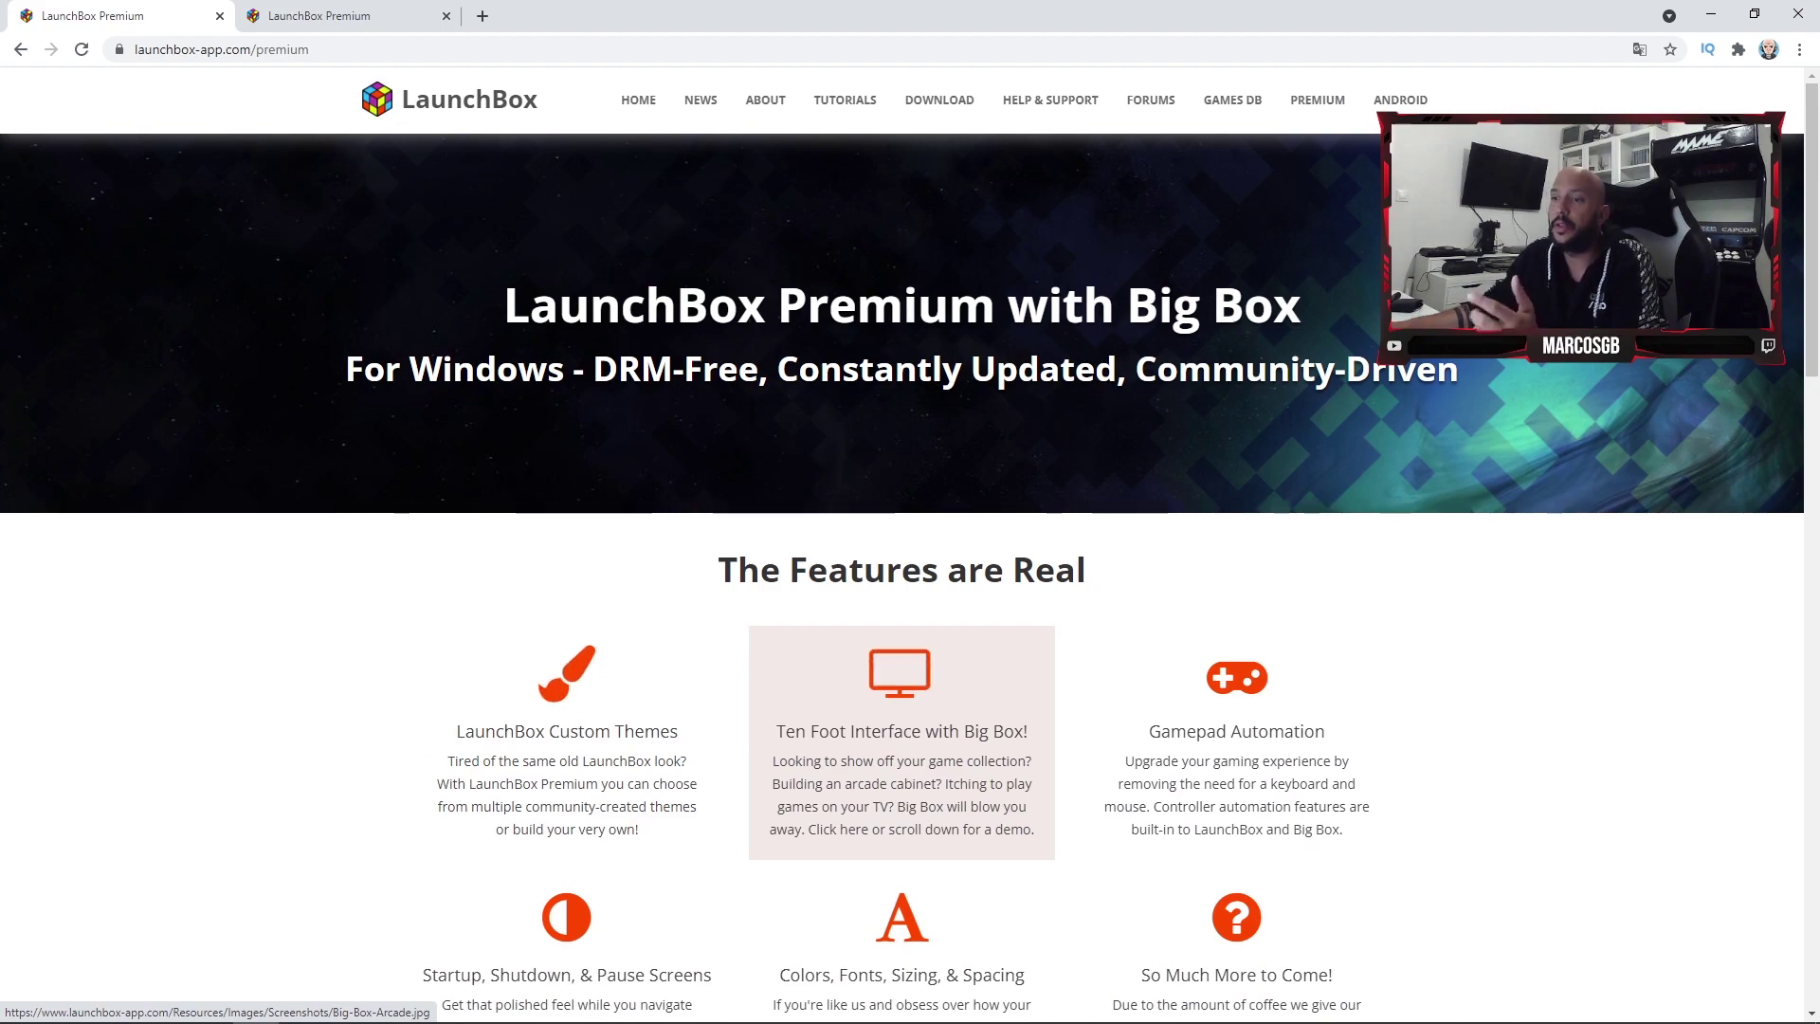
{"action": "scroll", "coordinate": [901, 759], "scroll_direction": "down", "scroll_amount": 2}
{"action": "scroll", "coordinate": [900, 759], "scroll_direction": "up", "scroll_amount": 2}
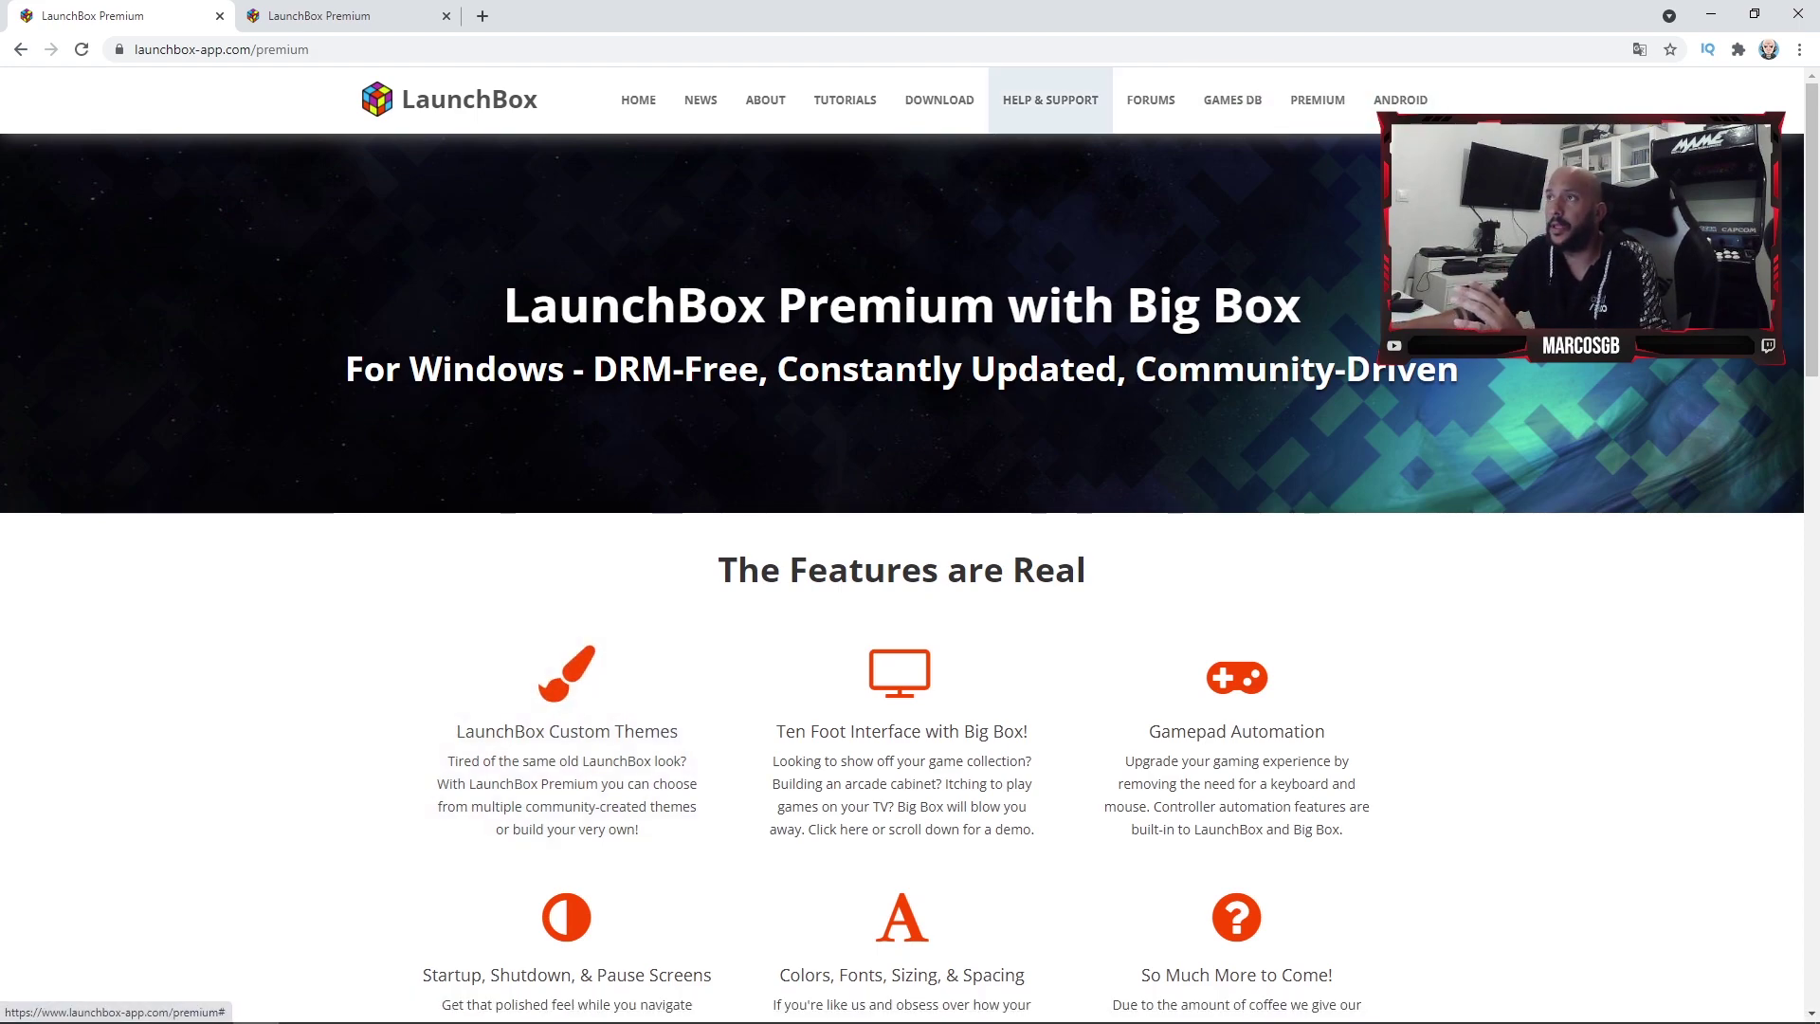
- Go to the LaunchBox Windows download page and close the descargas Explorer window
{"action": "mouse_move", "coordinate": [940, 99]}
{"action": "left_click", "coordinate": [990, 162]}
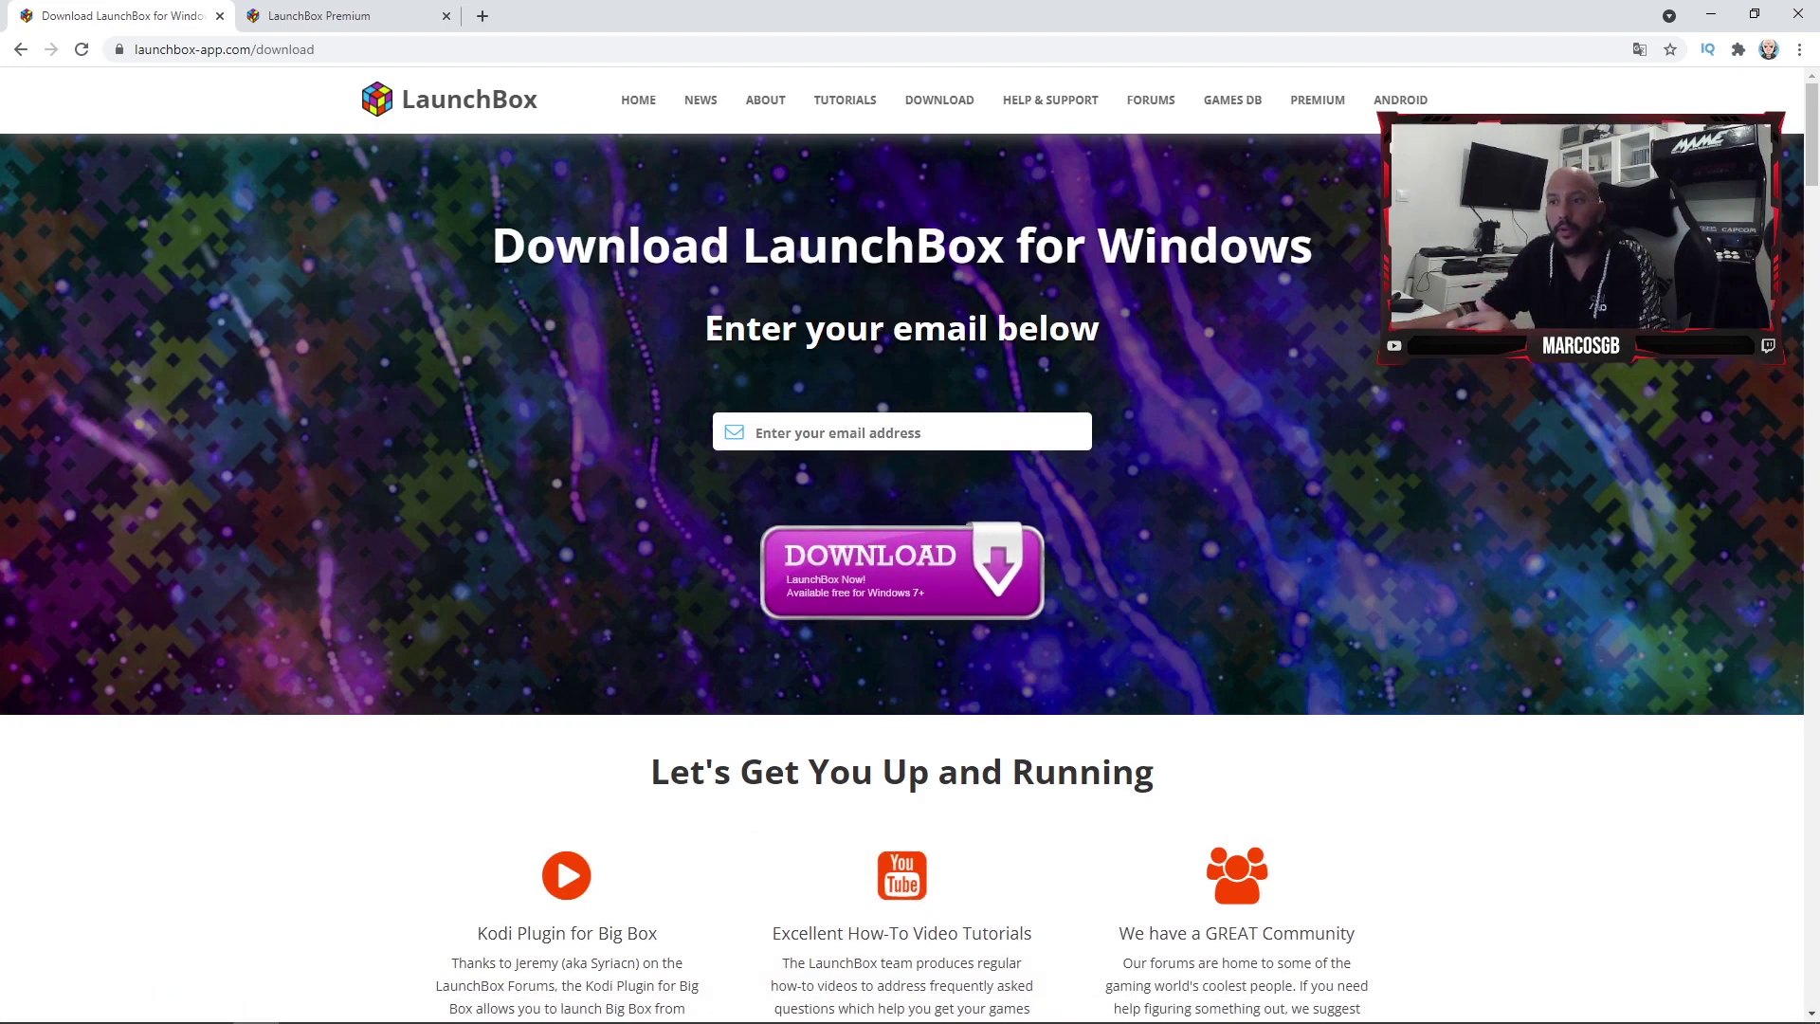
{"action": "mouse_move", "coordinate": [116, 1004]}
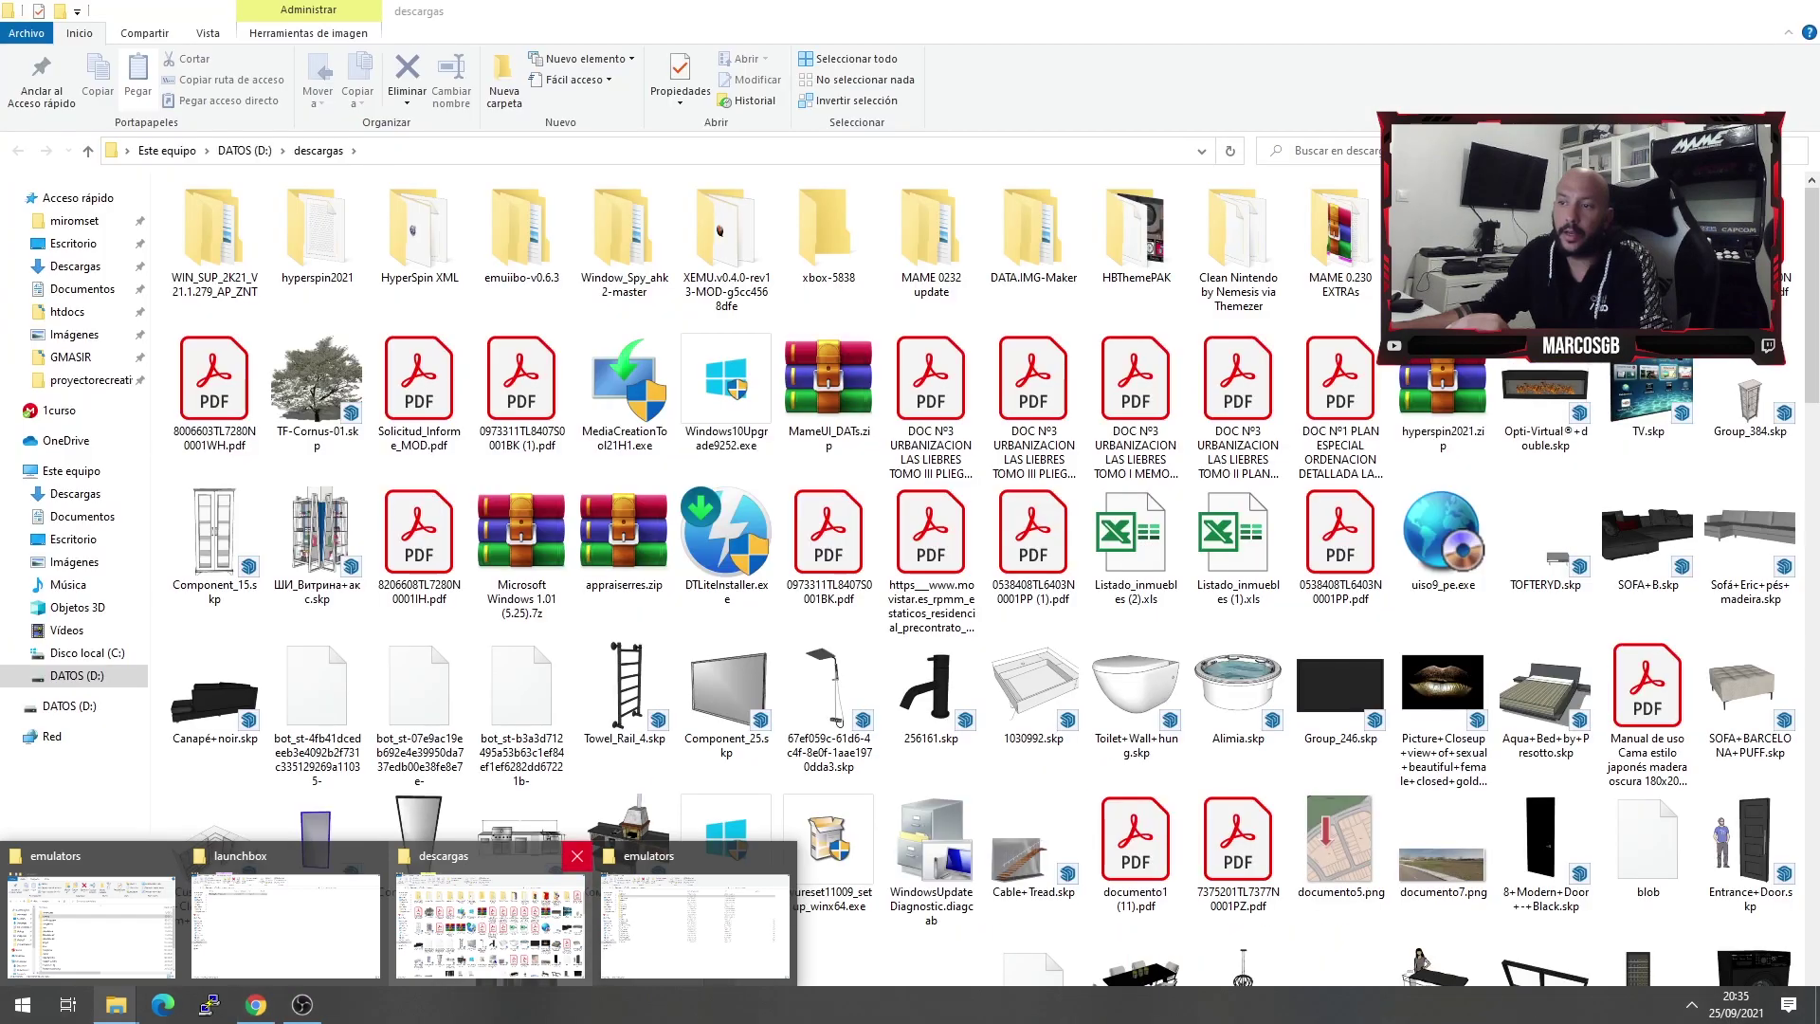
{"action": "left_click", "coordinate": [568, 856]}
- Close the emulators windows and run LaunchBox-11.17-Setup.exe in Español, accepting the license
{"action": "left_click", "coordinate": [569, 855]}
{"action": "left_click", "coordinate": [168, 856]}
{"action": "left_click", "coordinate": [95, 924]}
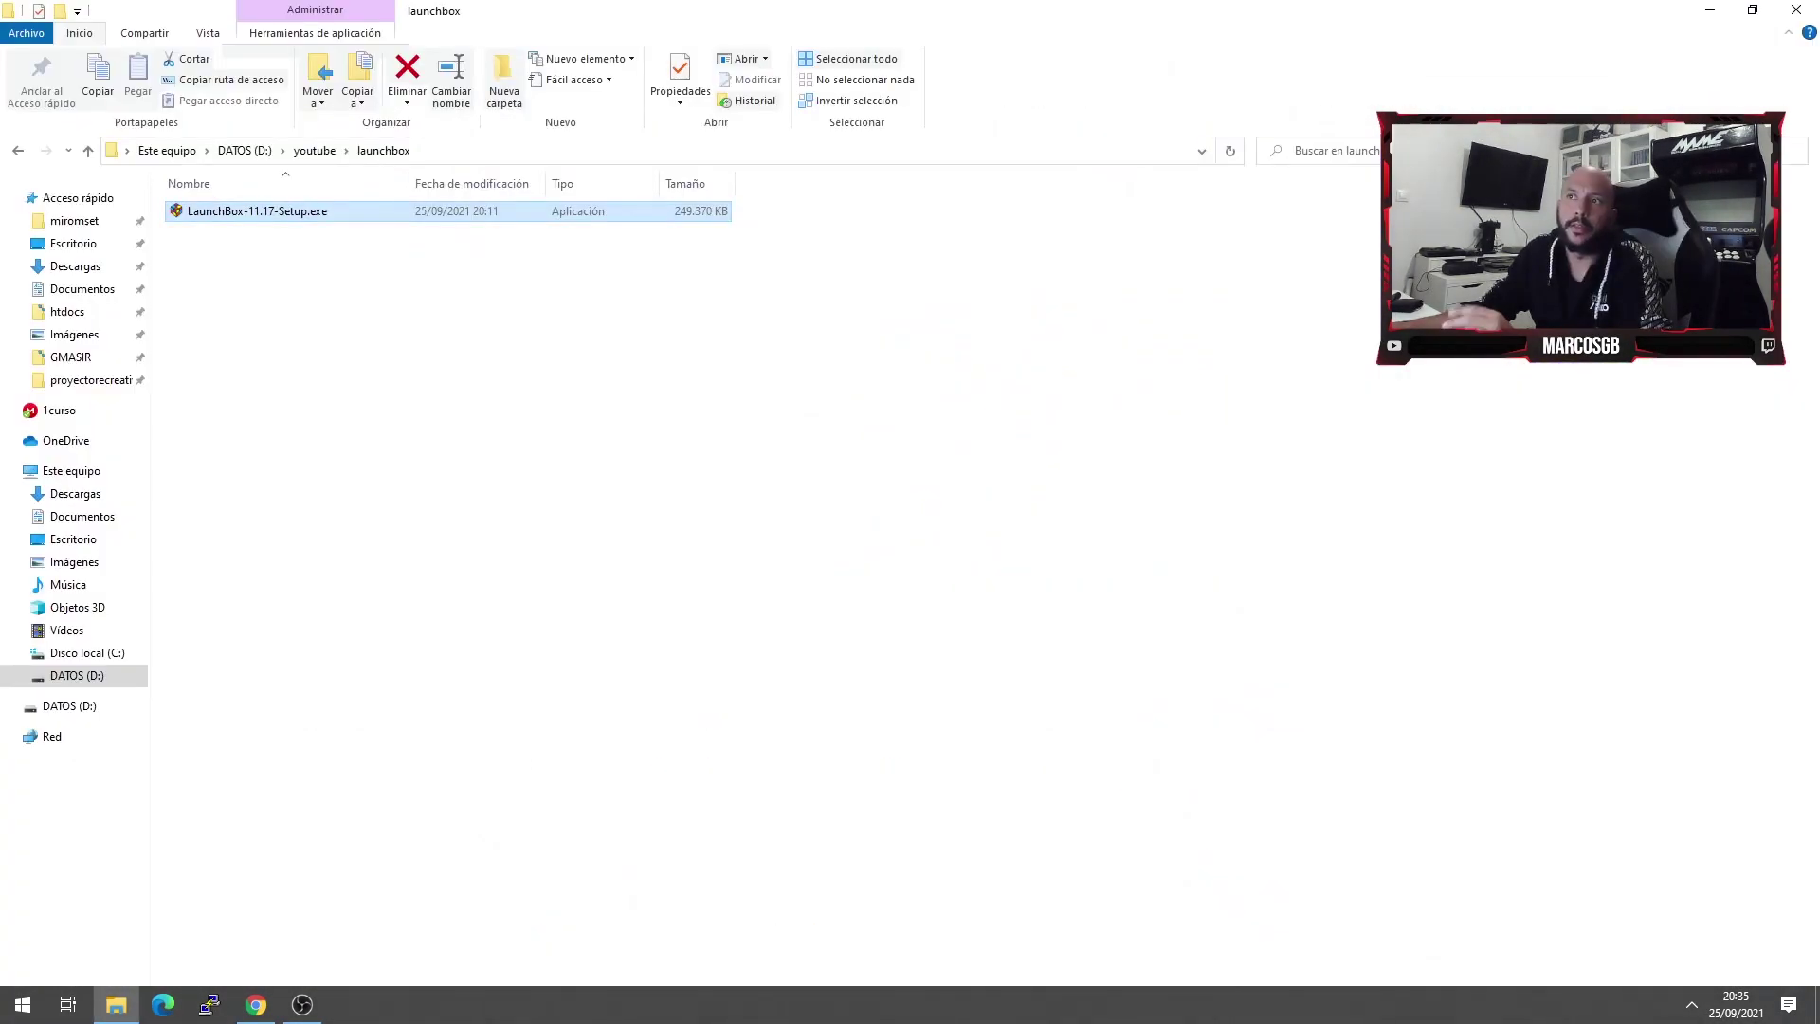
{"action": "key", "text": "Return"}
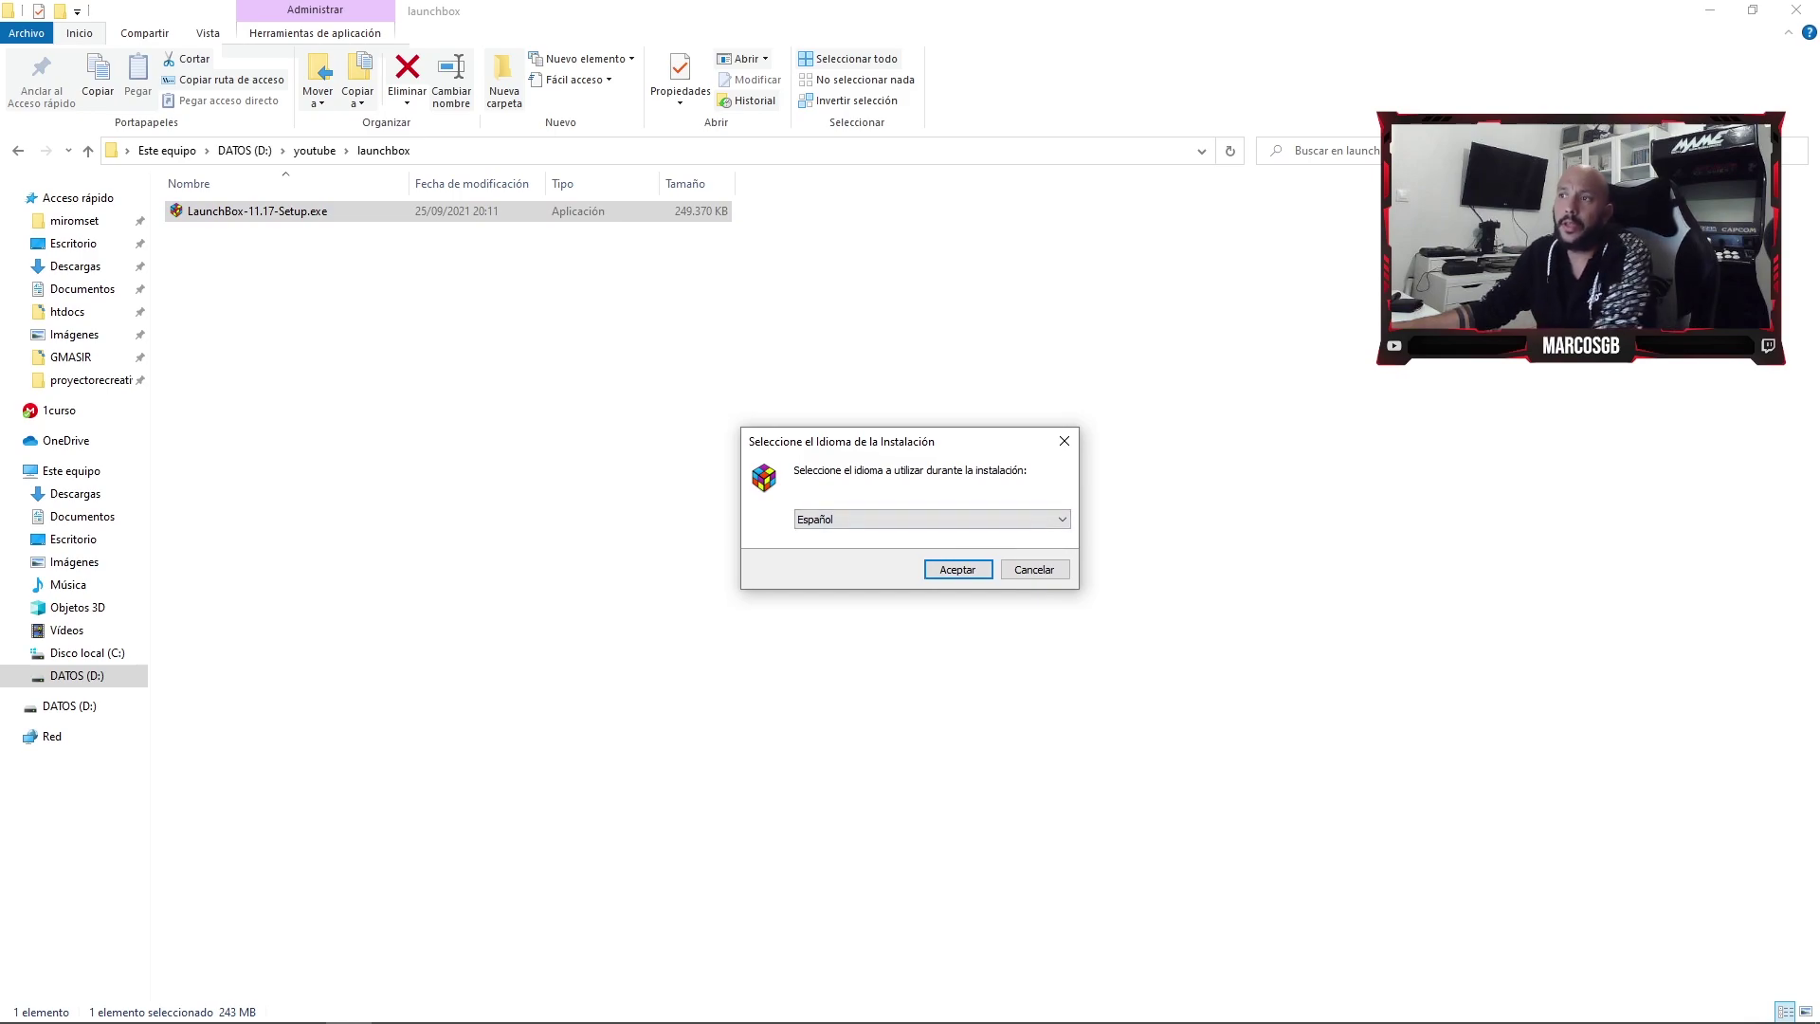
{"action": "key", "text": "Return"}
{"action": "left_click", "coordinate": [672, 648]}
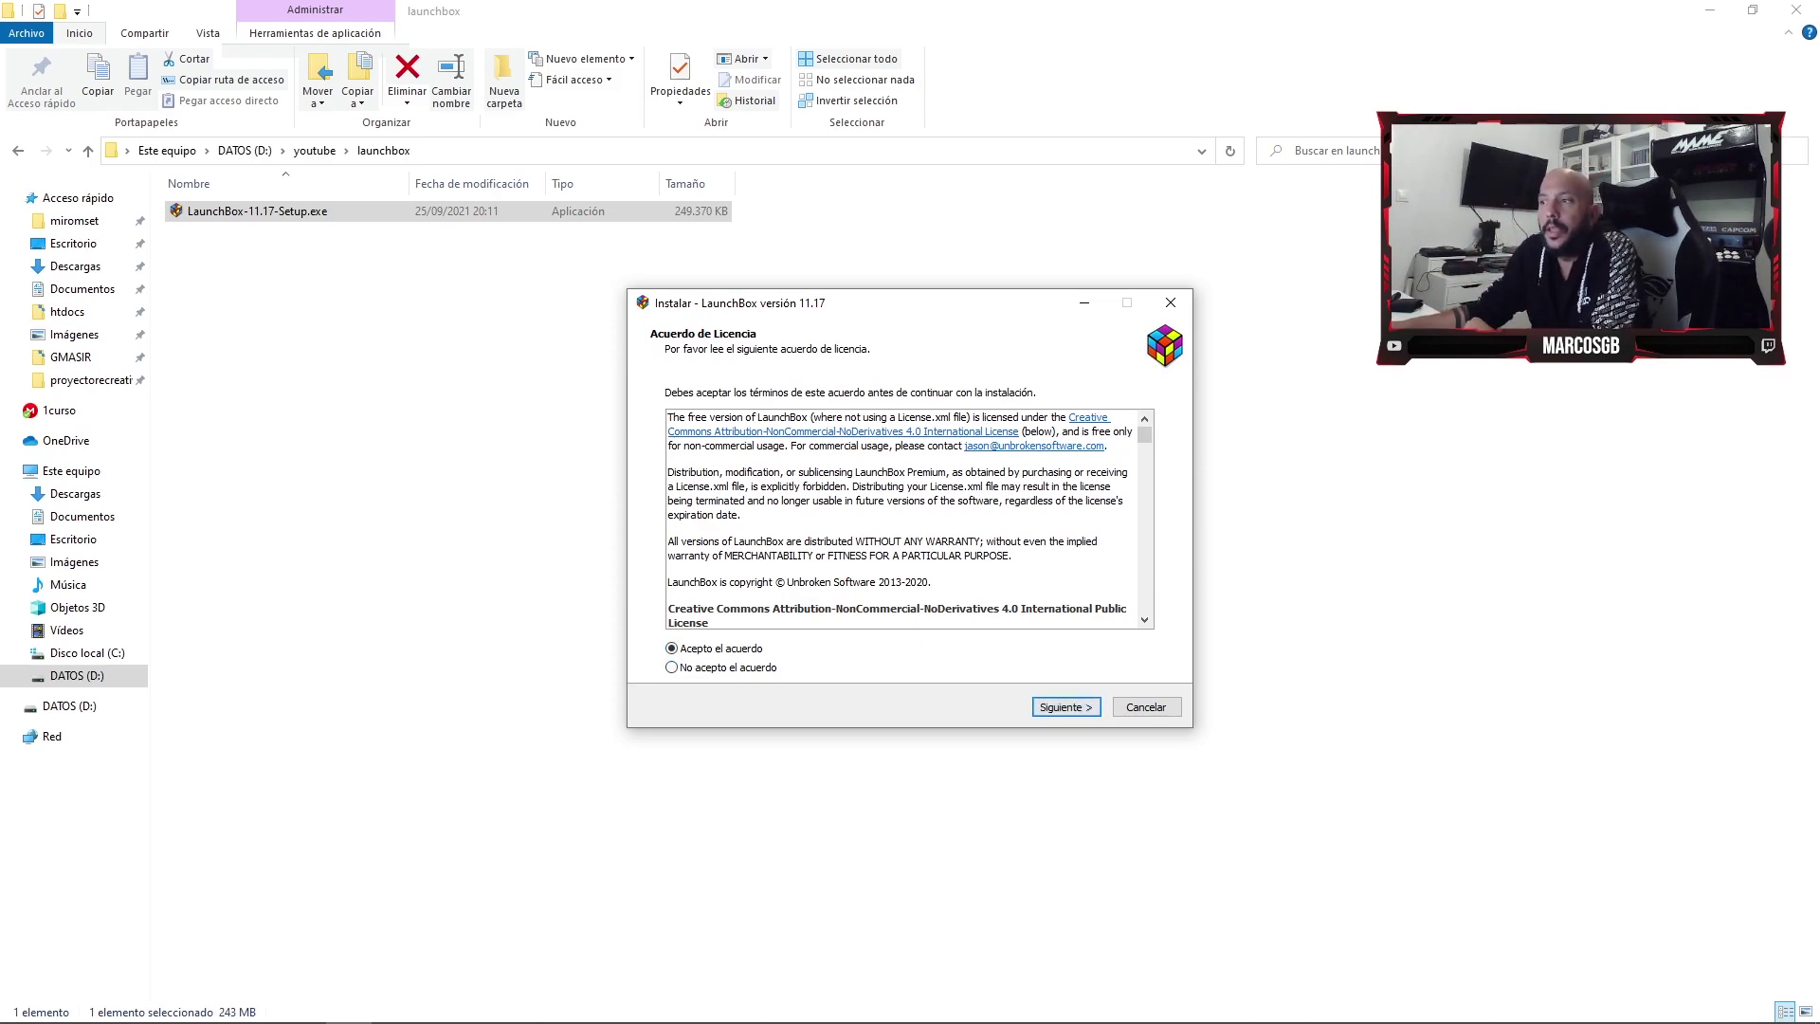
{"action": "key", "text": "Return"}
- Set the installation folder to D:\LaunchBox on the DATOS (D:) drive
{"action": "key", "text": "alt+e"}
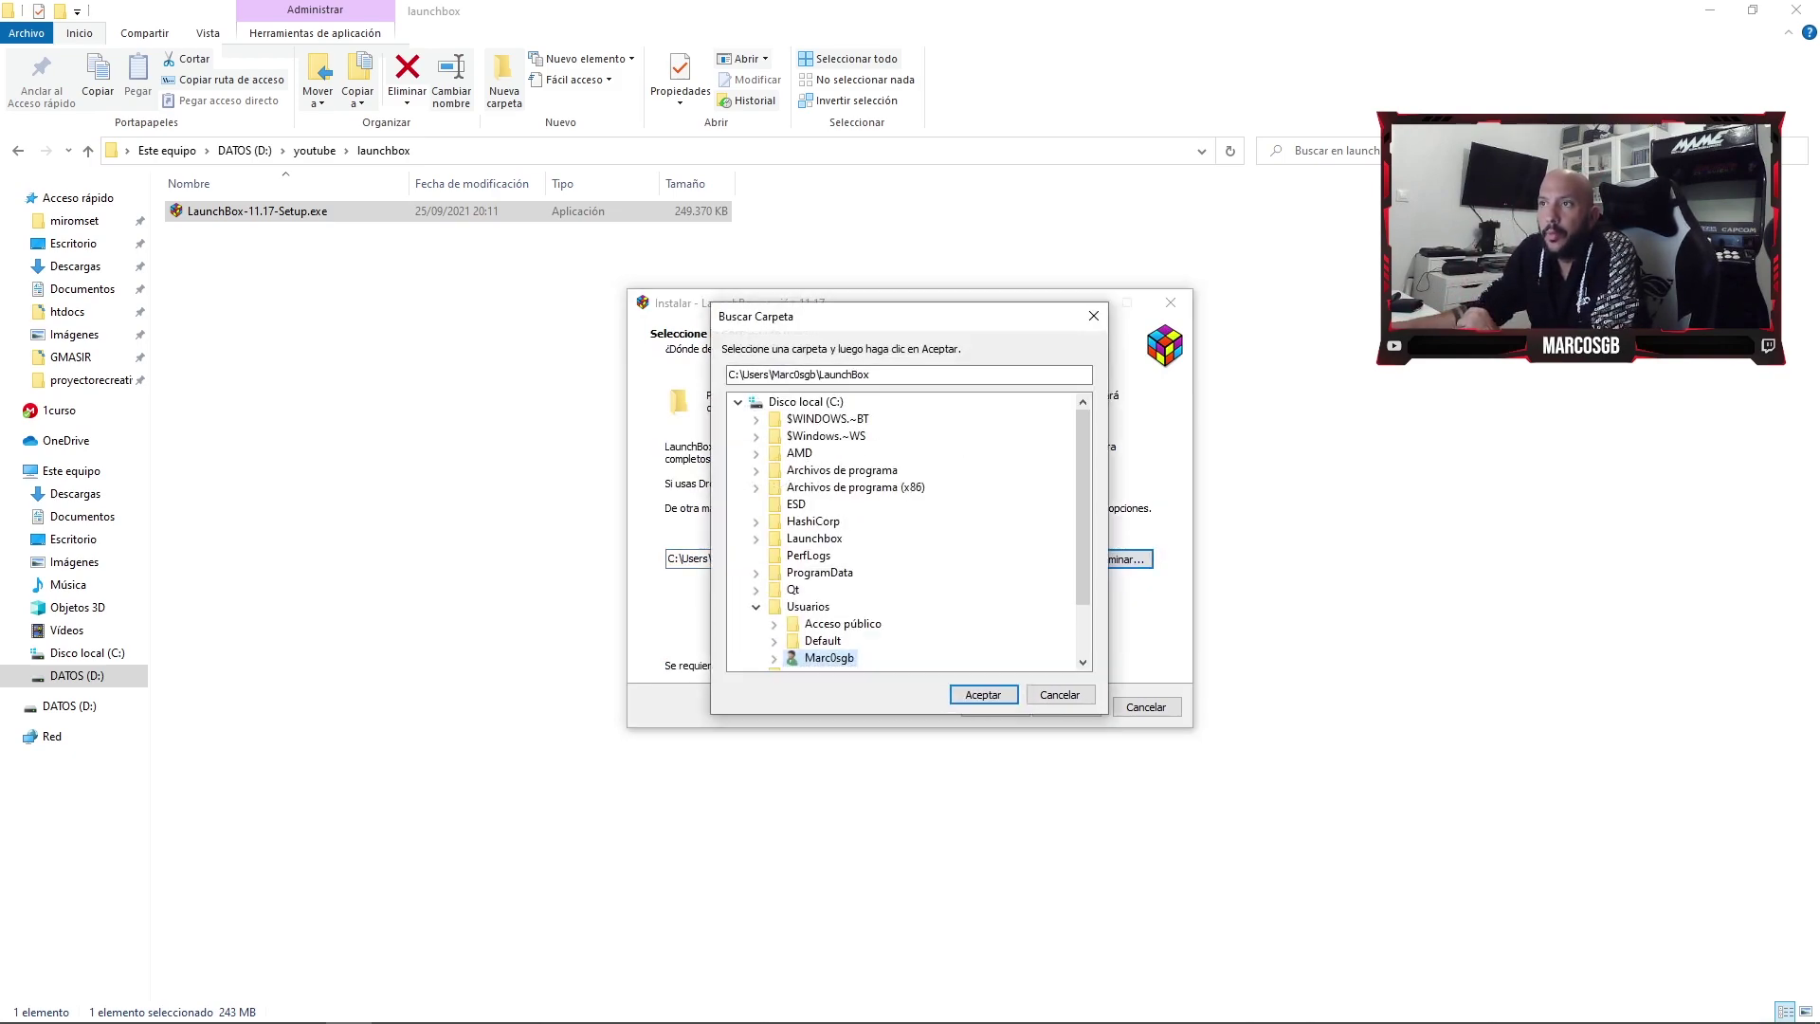
{"action": "key", "text": "Home"}
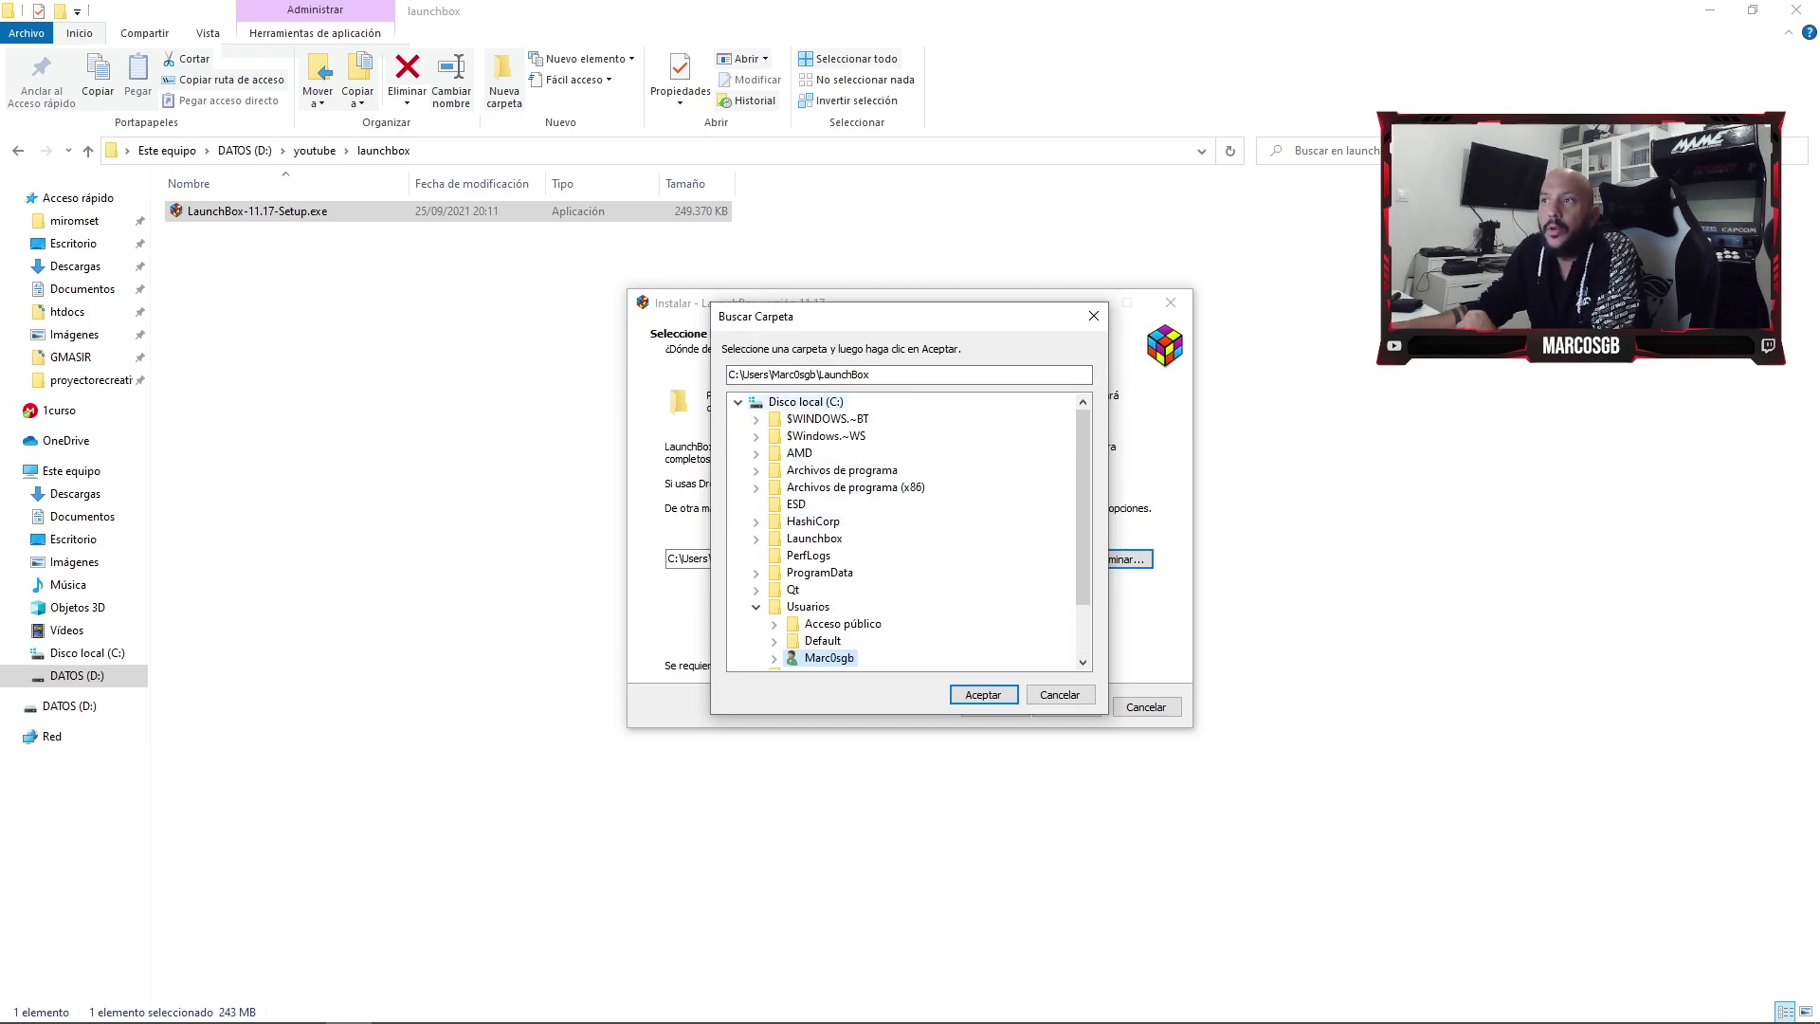
{"action": "key", "text": "Left"}
{"action": "key", "text": "Down"}
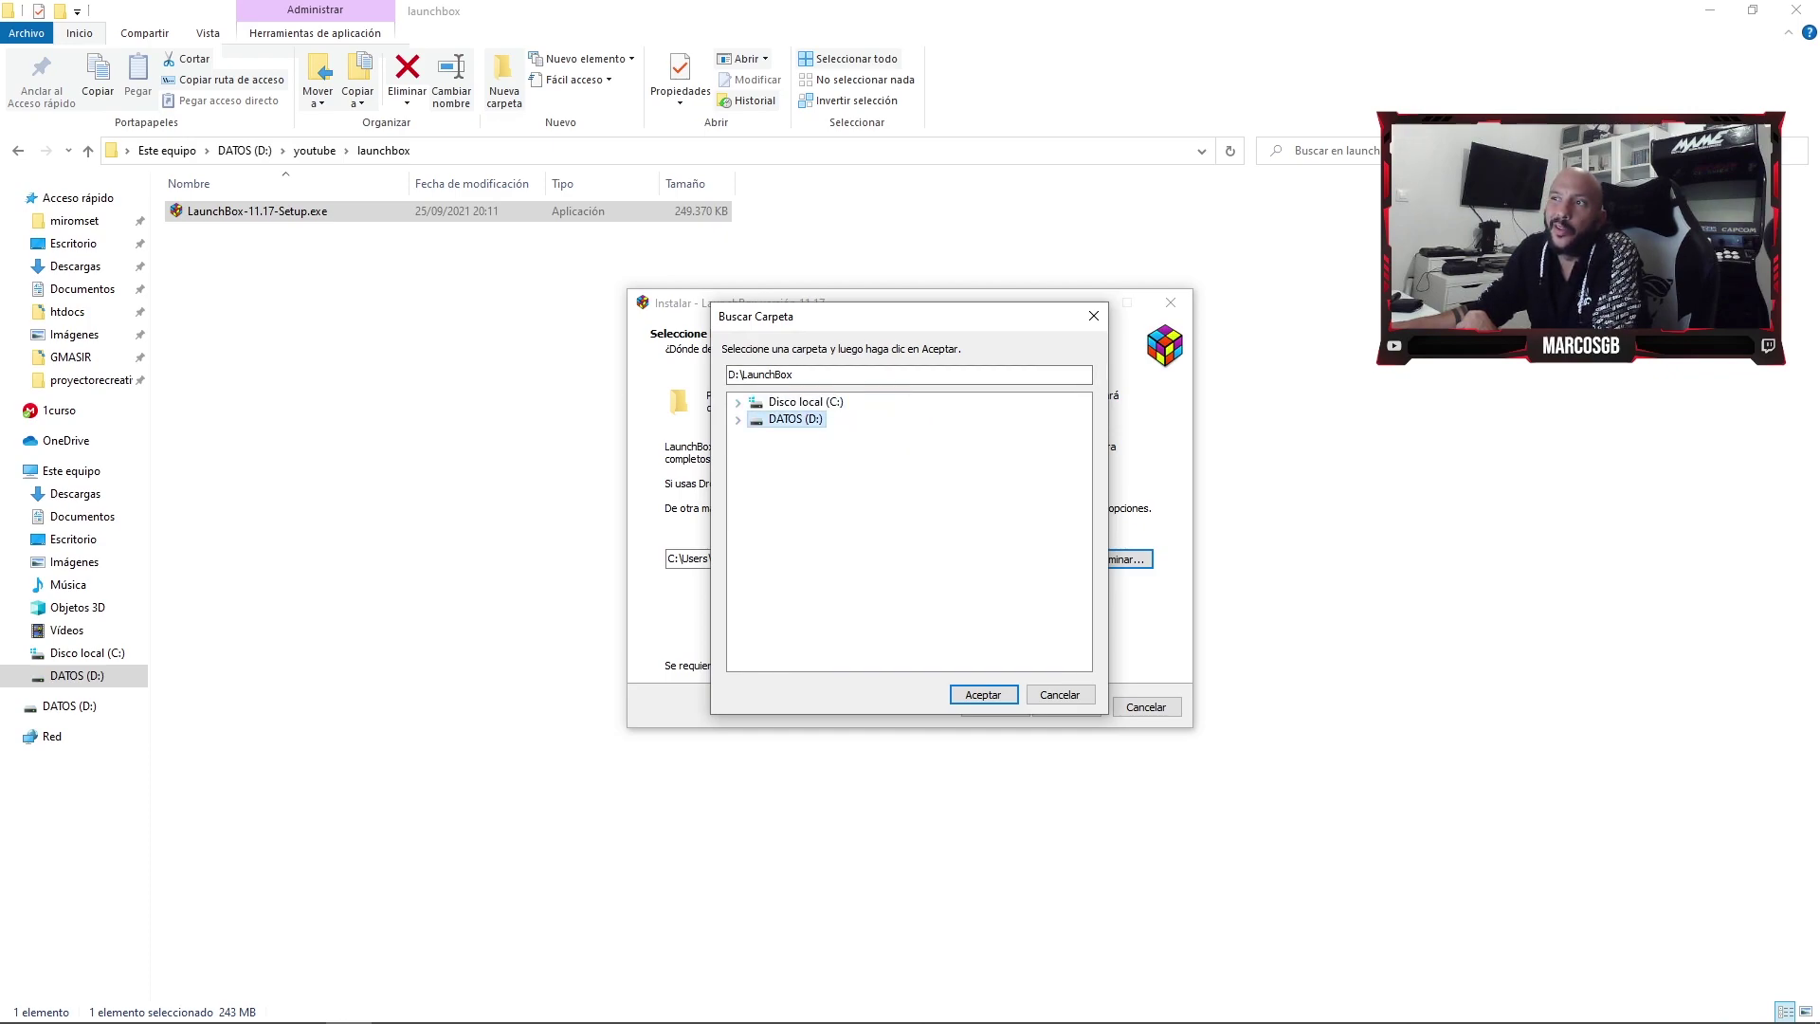
{"action": "key", "text": "Right"}
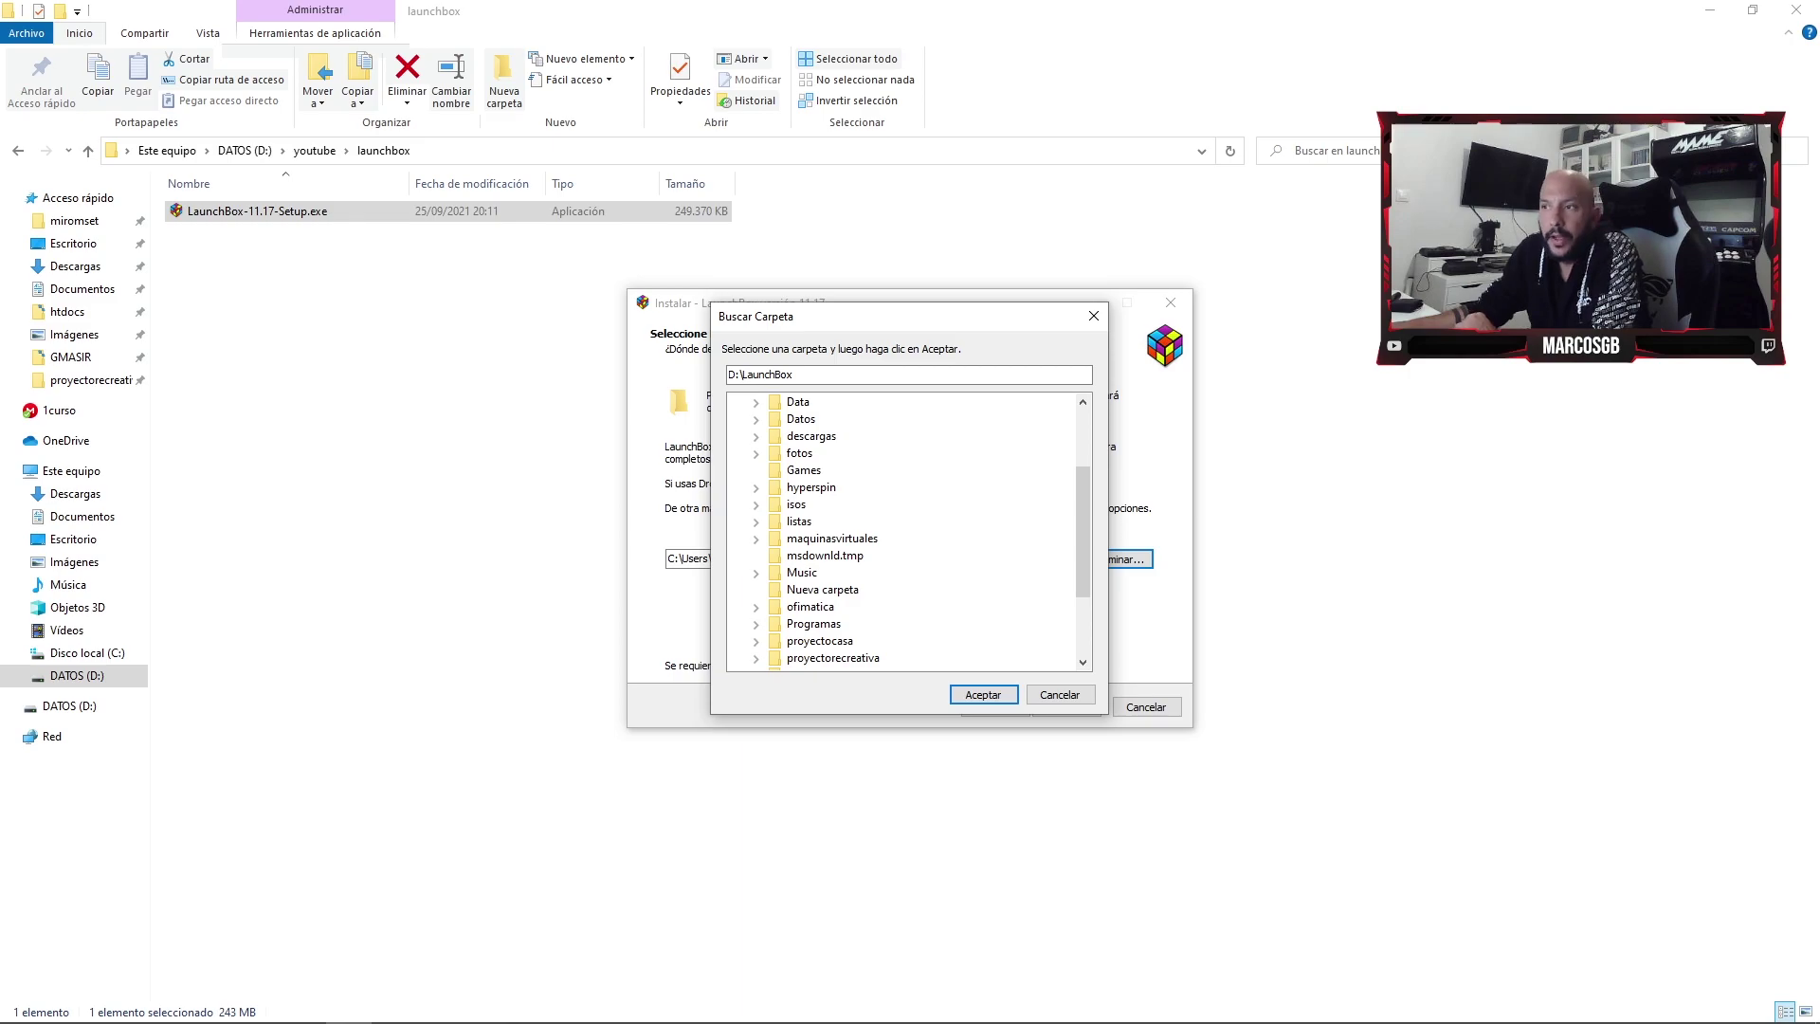
{"action": "scroll", "coordinate": [910, 530], "scroll_direction": "down", "scroll_amount": 2}
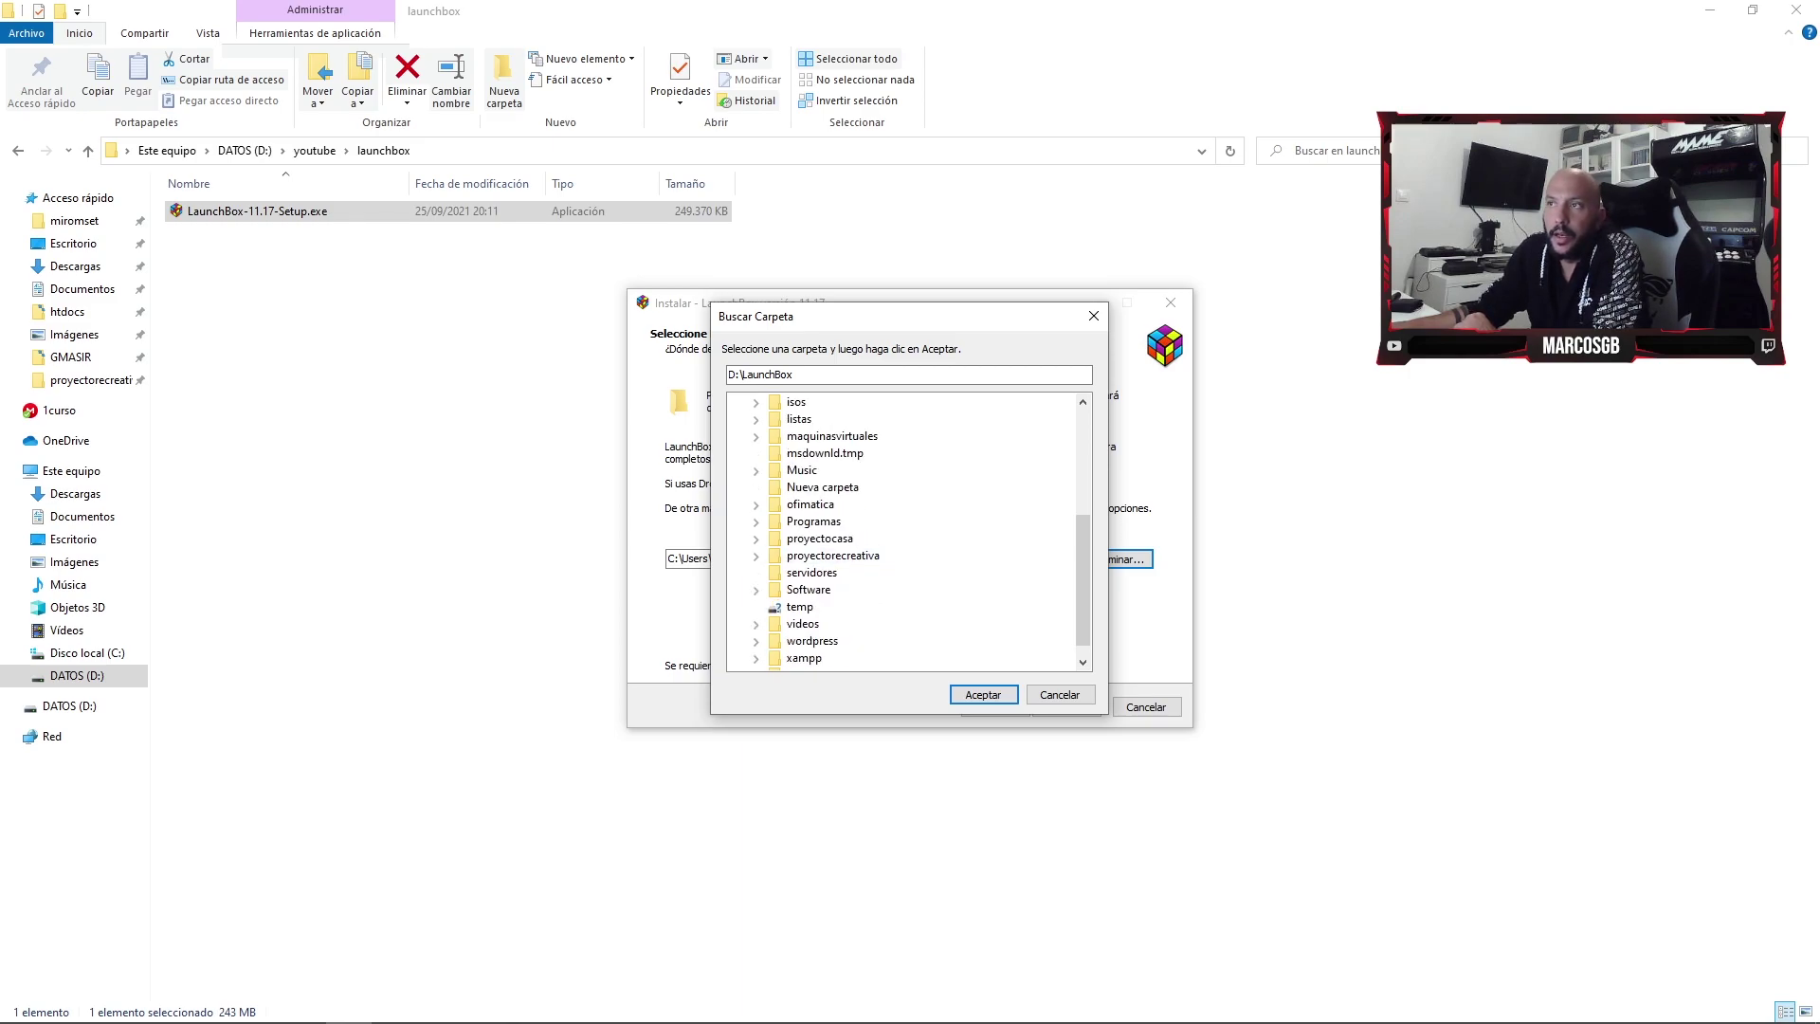
{"action": "key", "text": "Return"}
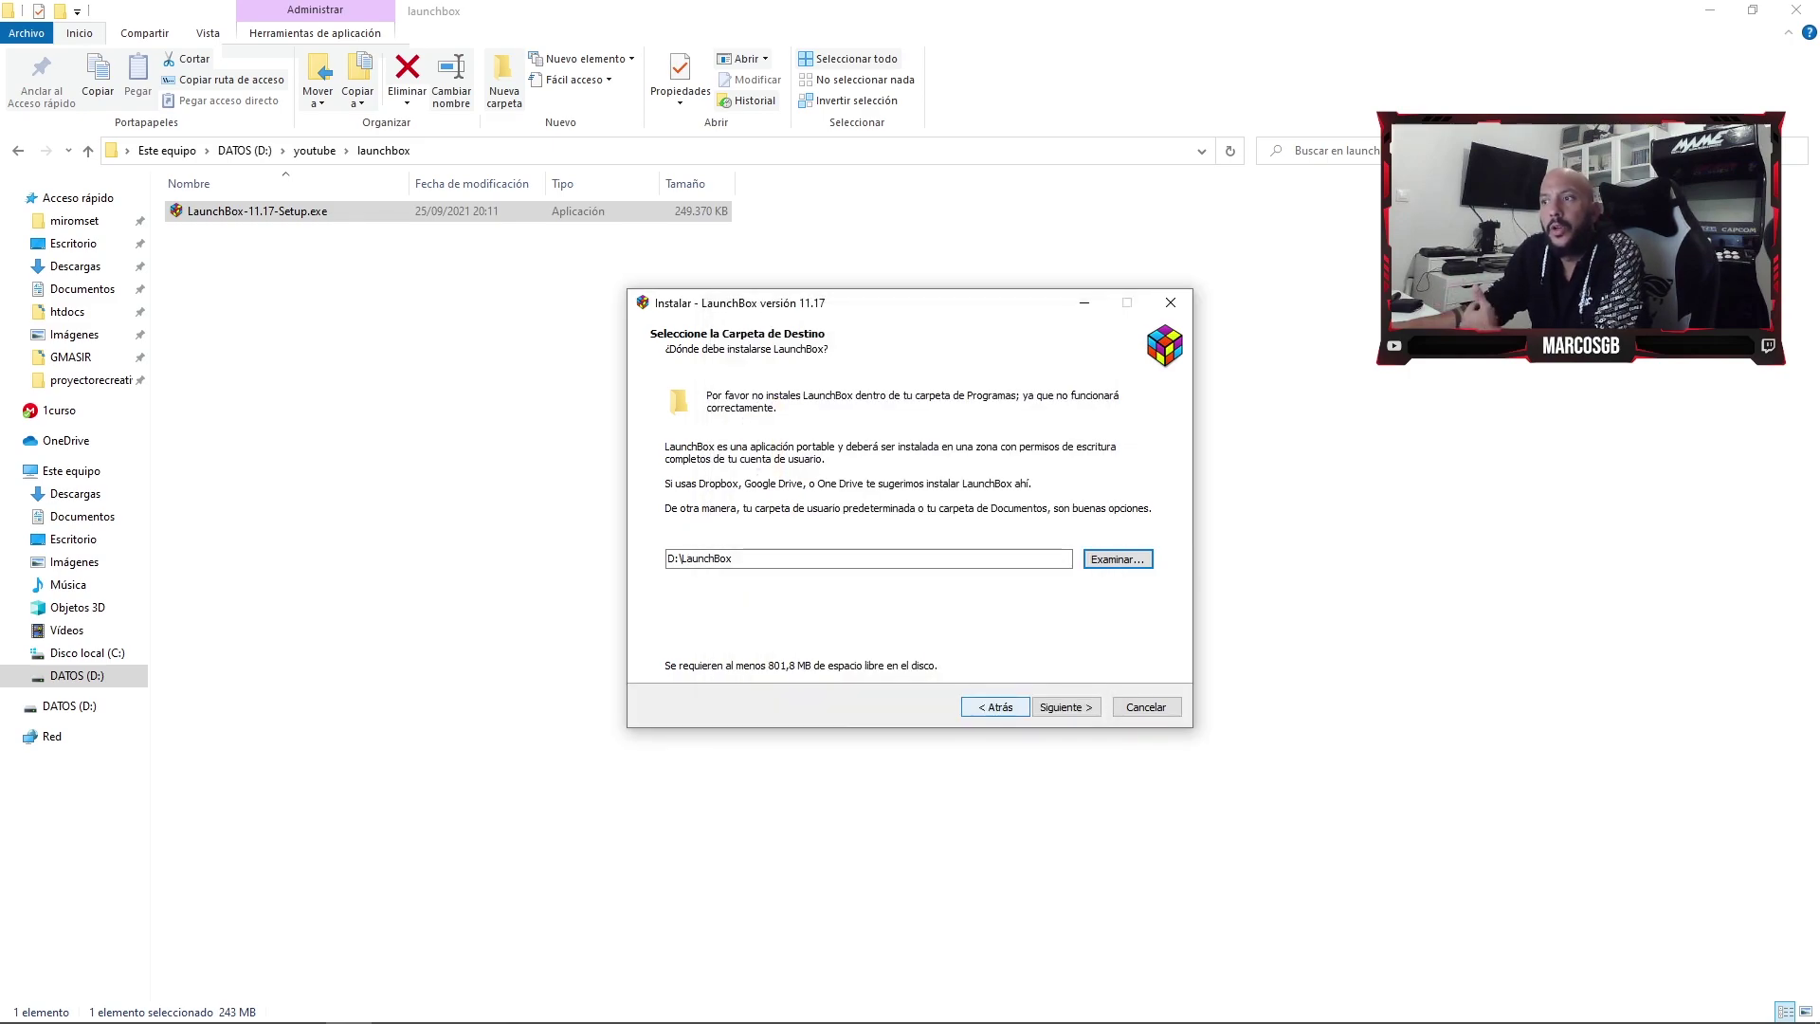
- Keep LaunchBox as the Start menu folder, start installing, and agree to download .NET Core 3.1.6
{"action": "key", "text": "Return"}
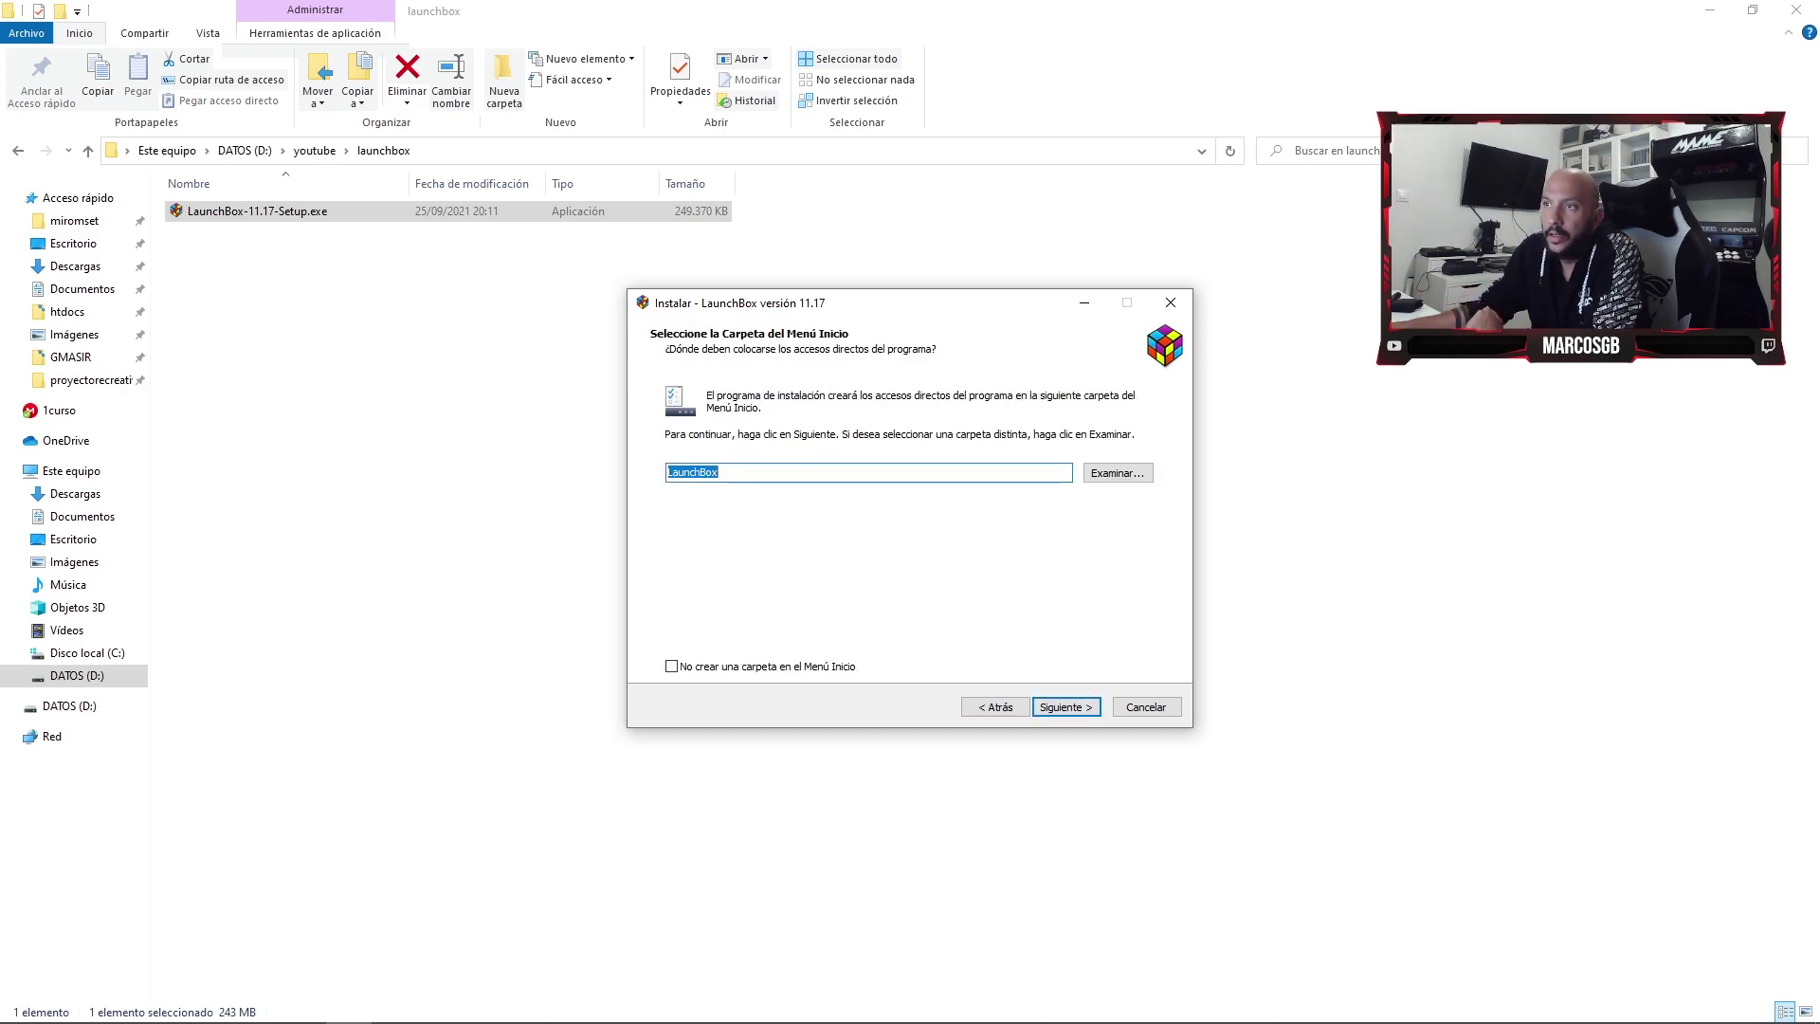
{"action": "key", "text": "Return"}
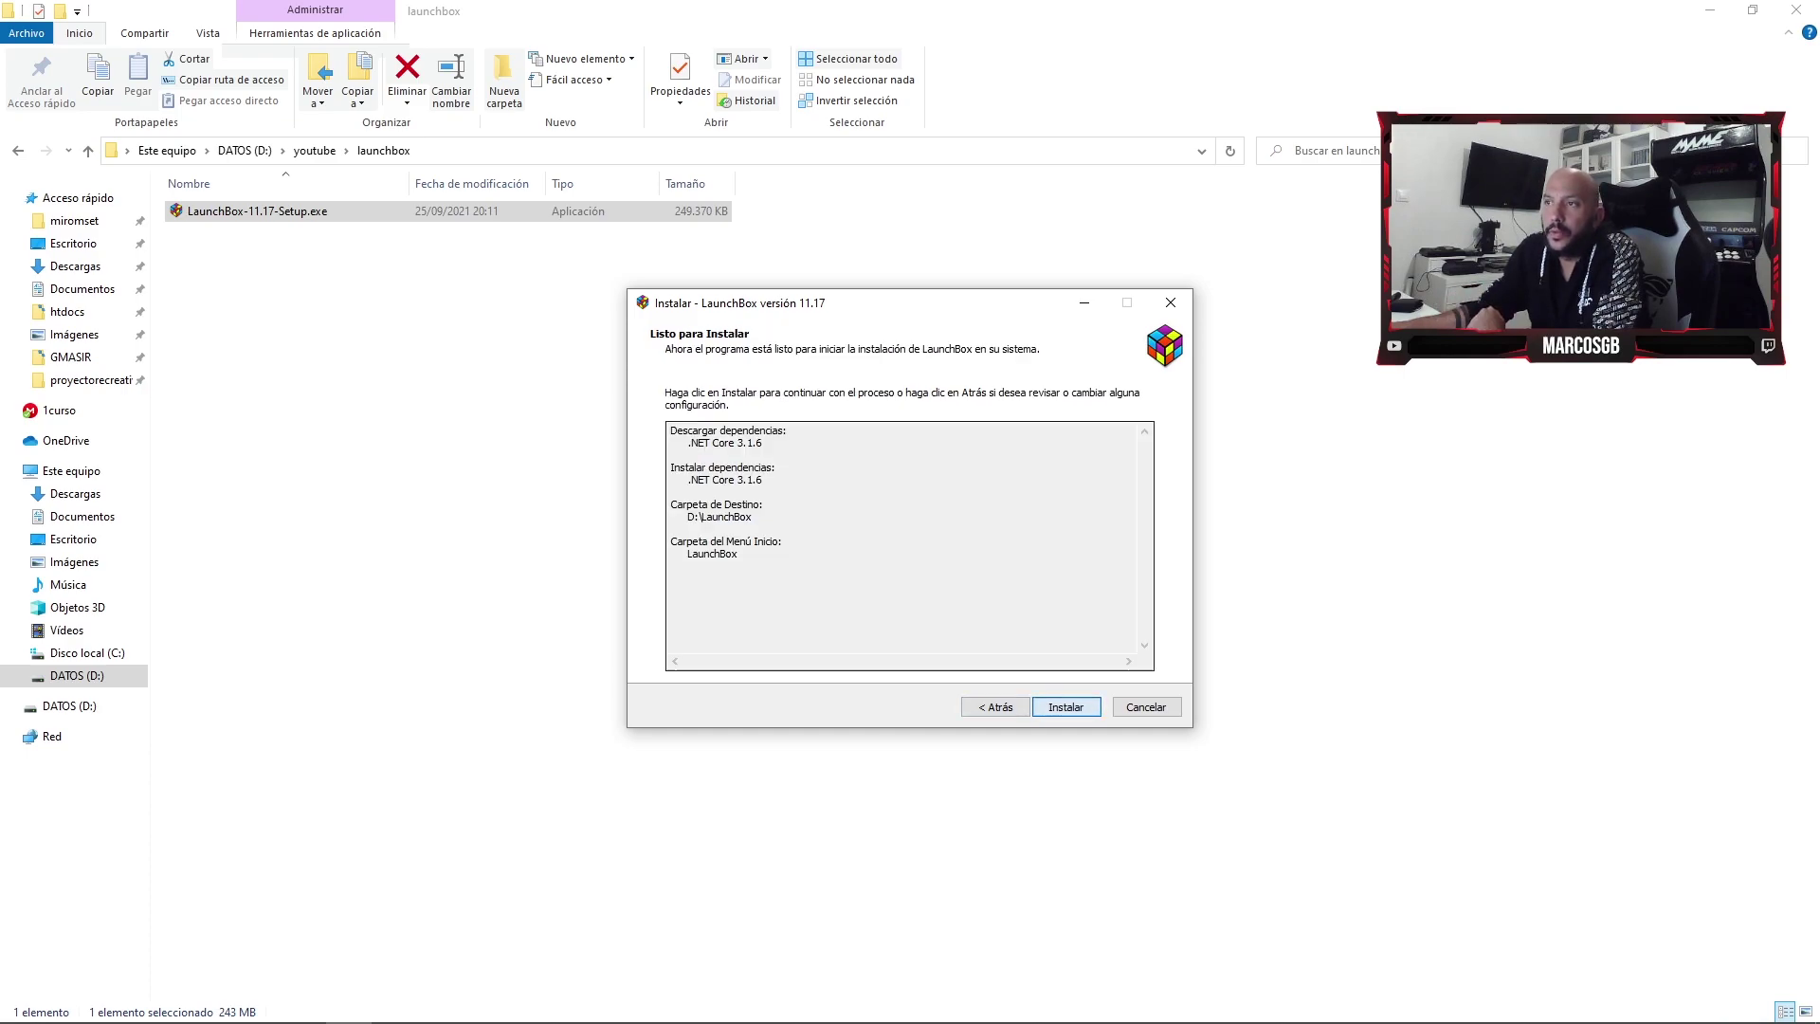
{"action": "key", "text": "Return"}
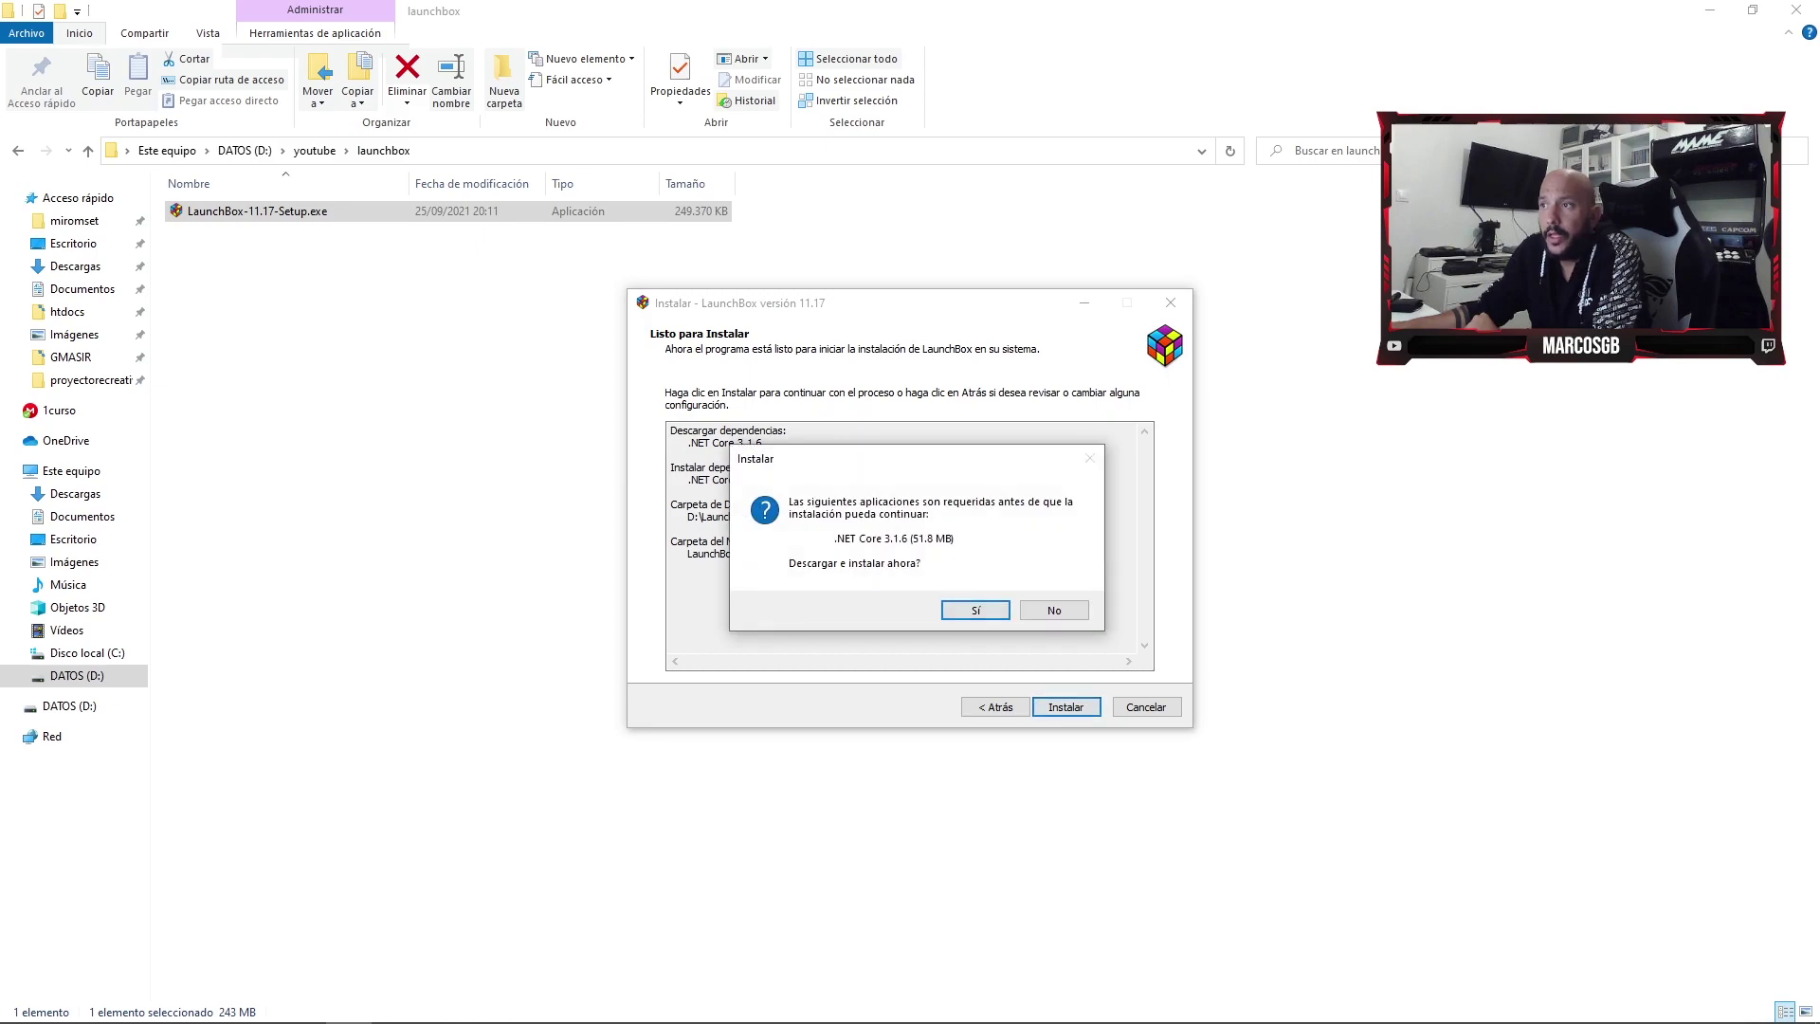
{"action": "key", "text": "Return"}
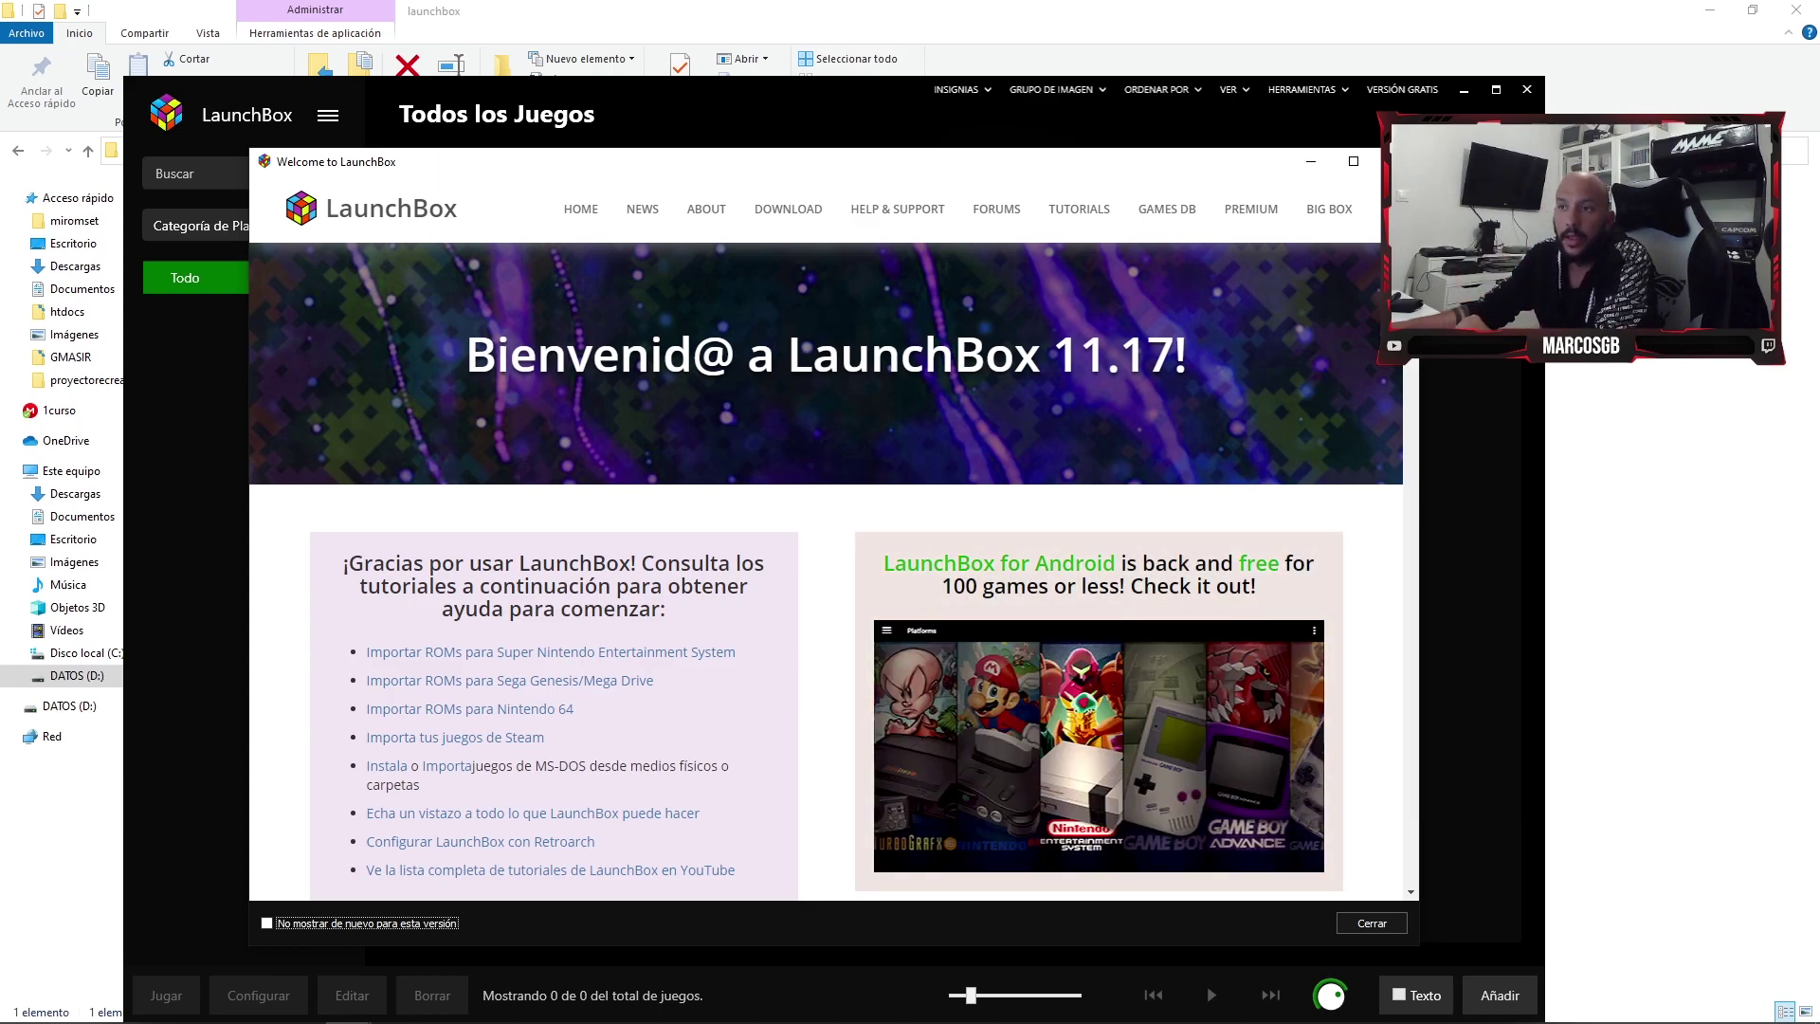
- Dismiss the welcome window and start Importar Juegos Epic from the Agregar Juegos options
{"action": "scroll", "coordinate": [825, 569], "scroll_direction": "down", "scroll_amount": 2}
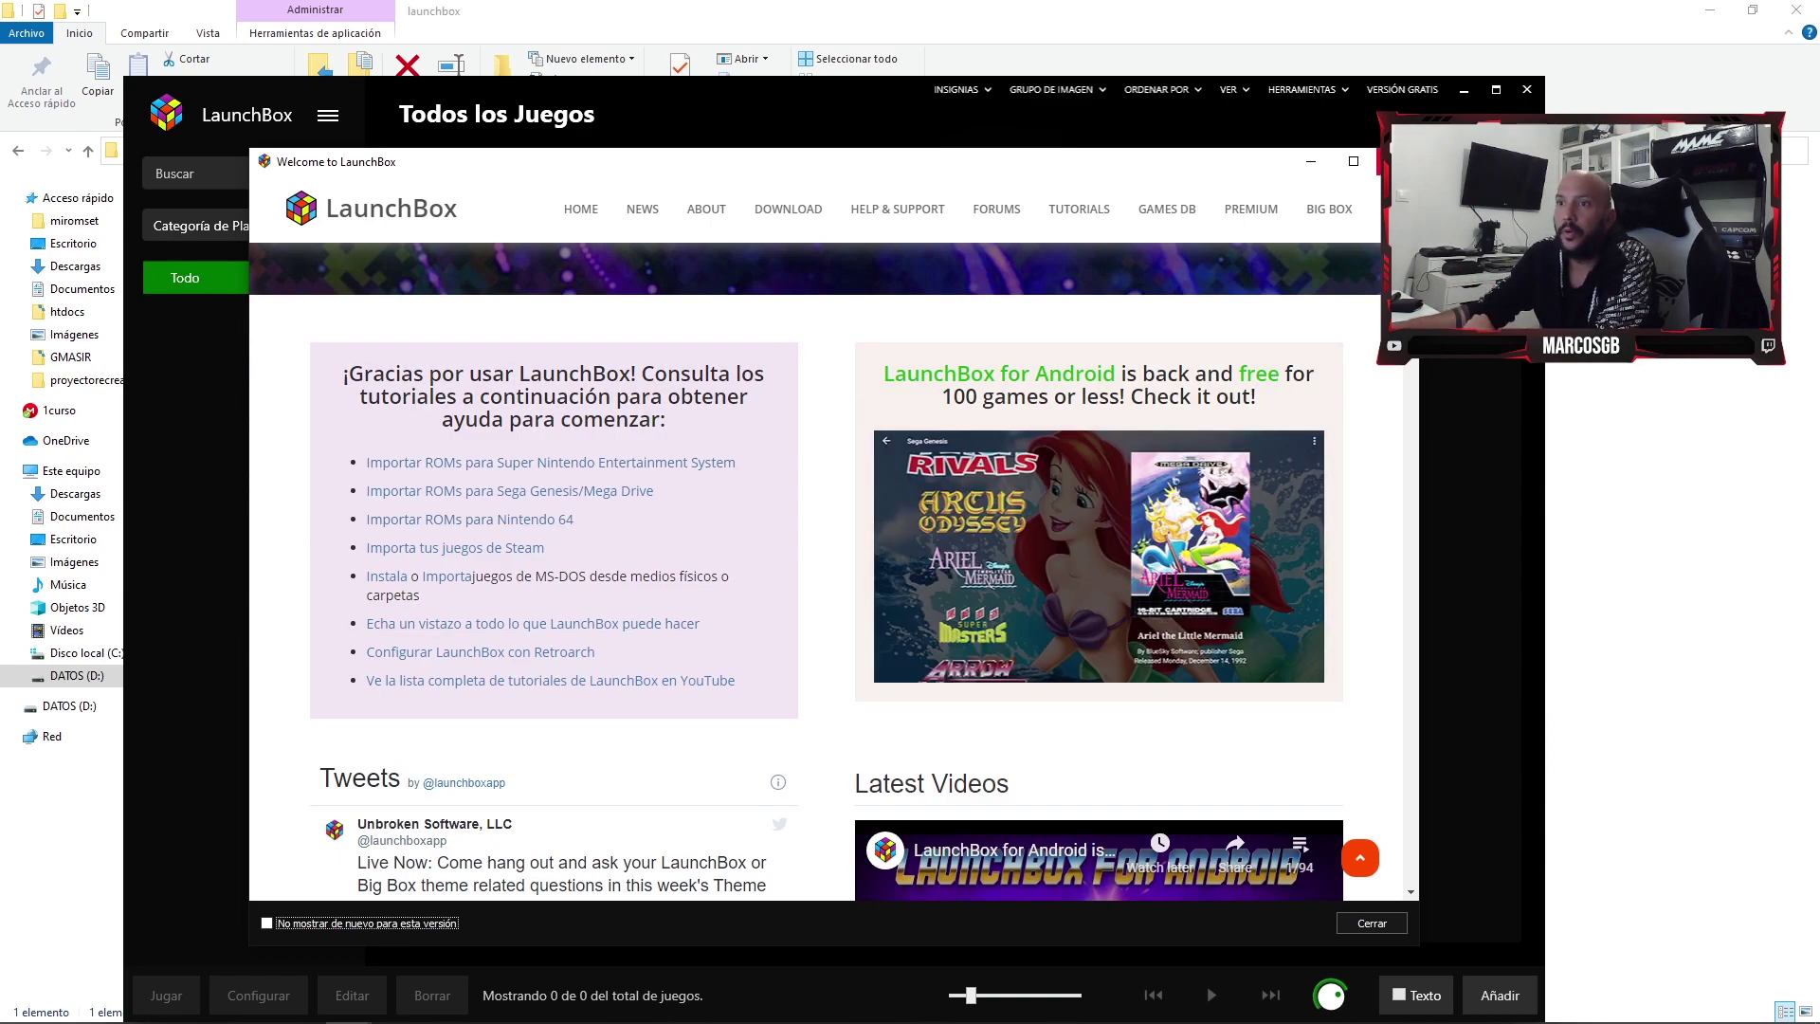
{"action": "key", "text": "Escape"}
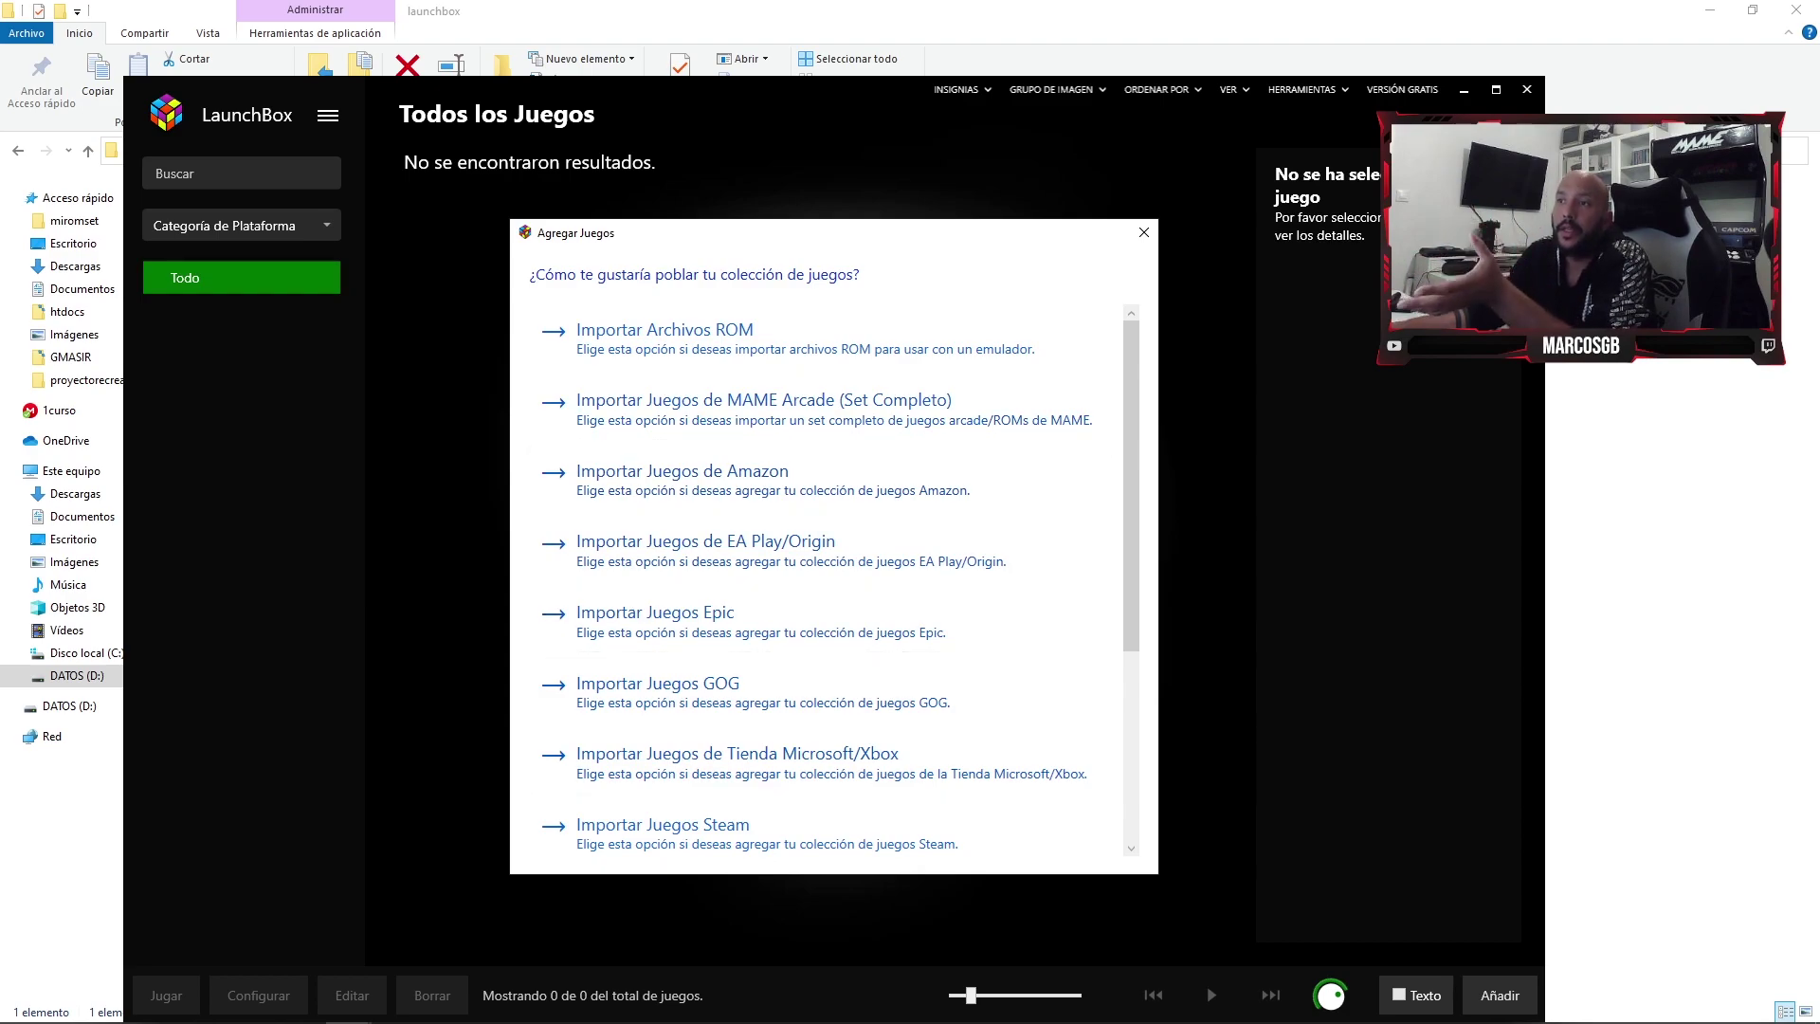
{"action": "scroll", "coordinate": [819, 568], "scroll_direction": "down", "scroll_amount": 2}
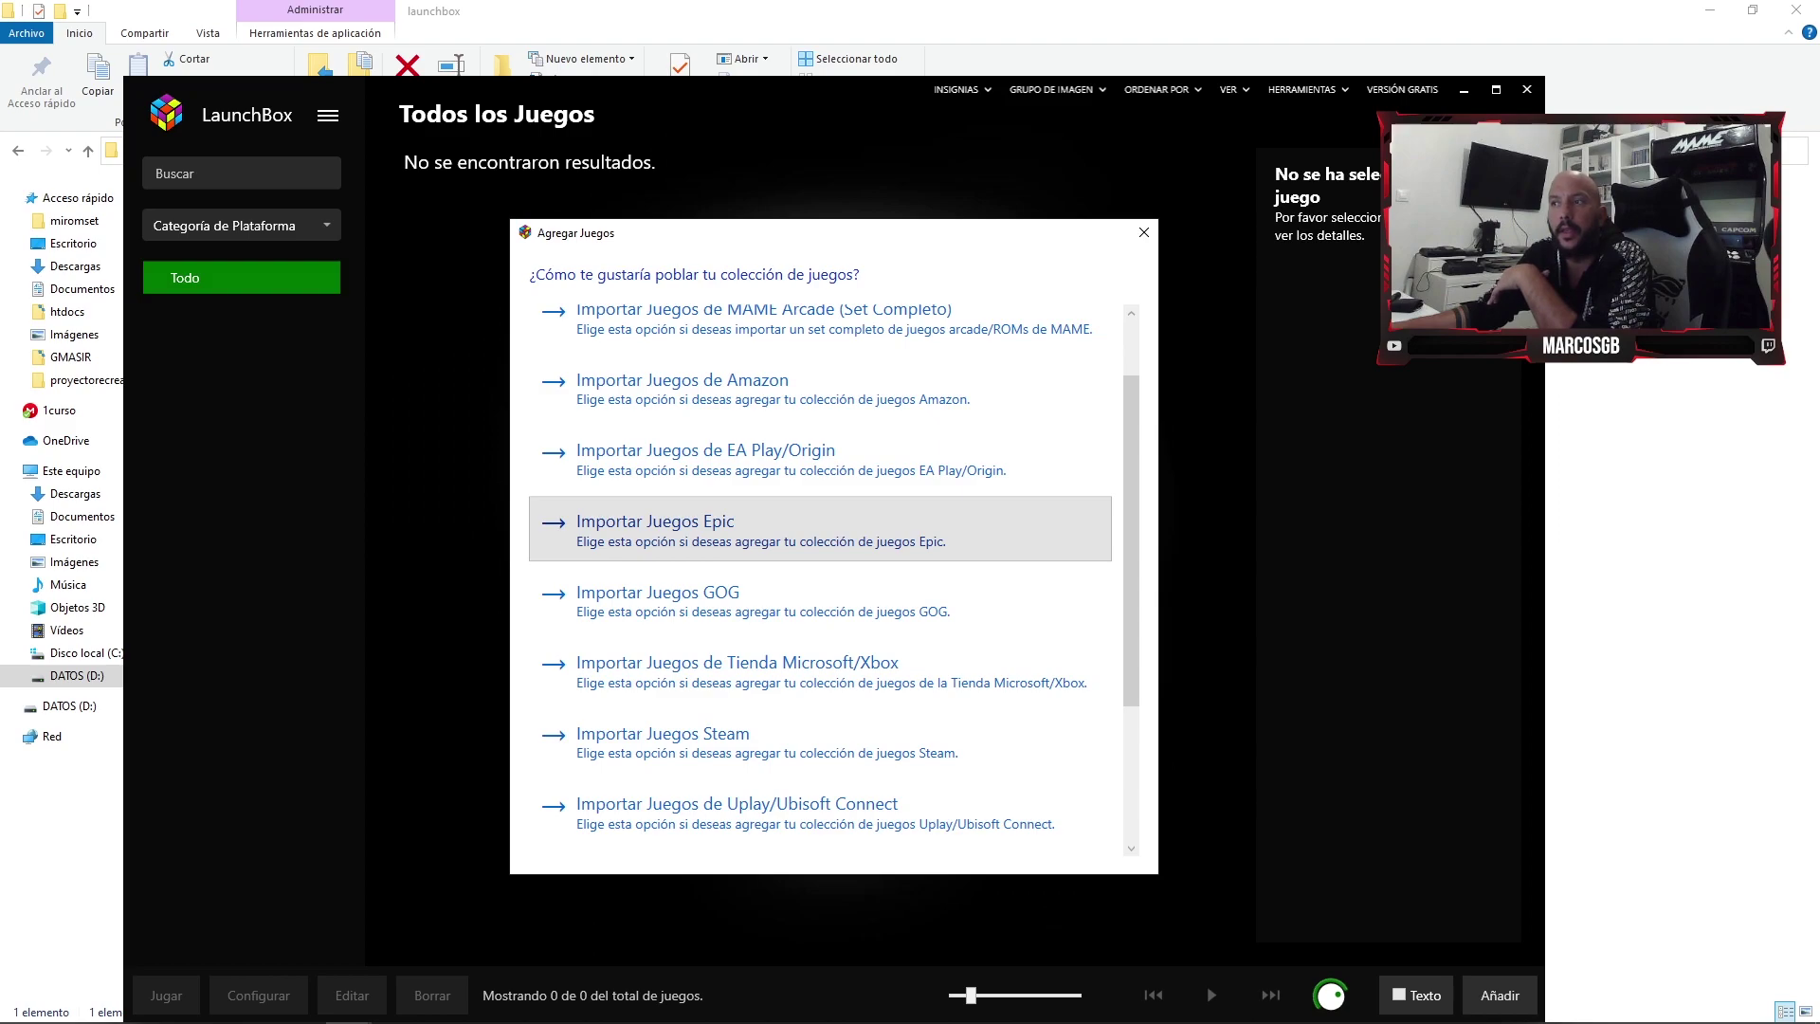
{"action": "left_click", "coordinate": [654, 523]}
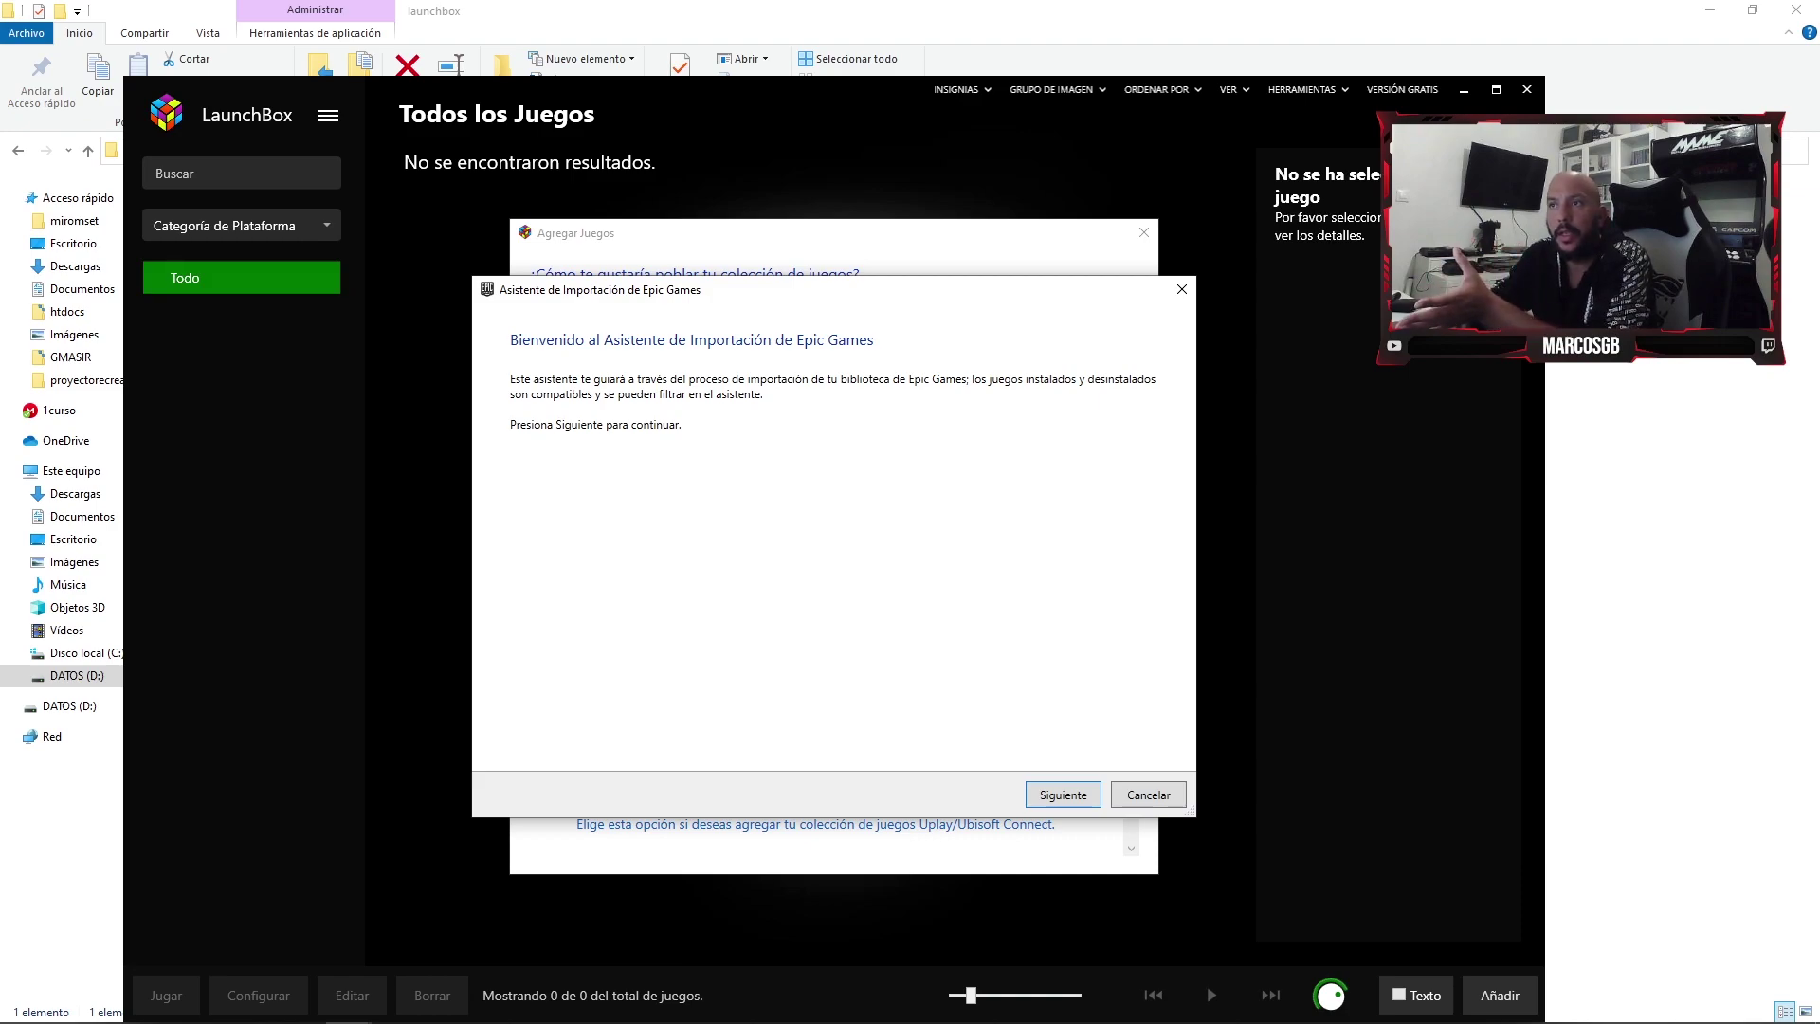
- Keep Windows as the import platform and prioritise Epic Games metadata
{"action": "key", "text": "Return"}
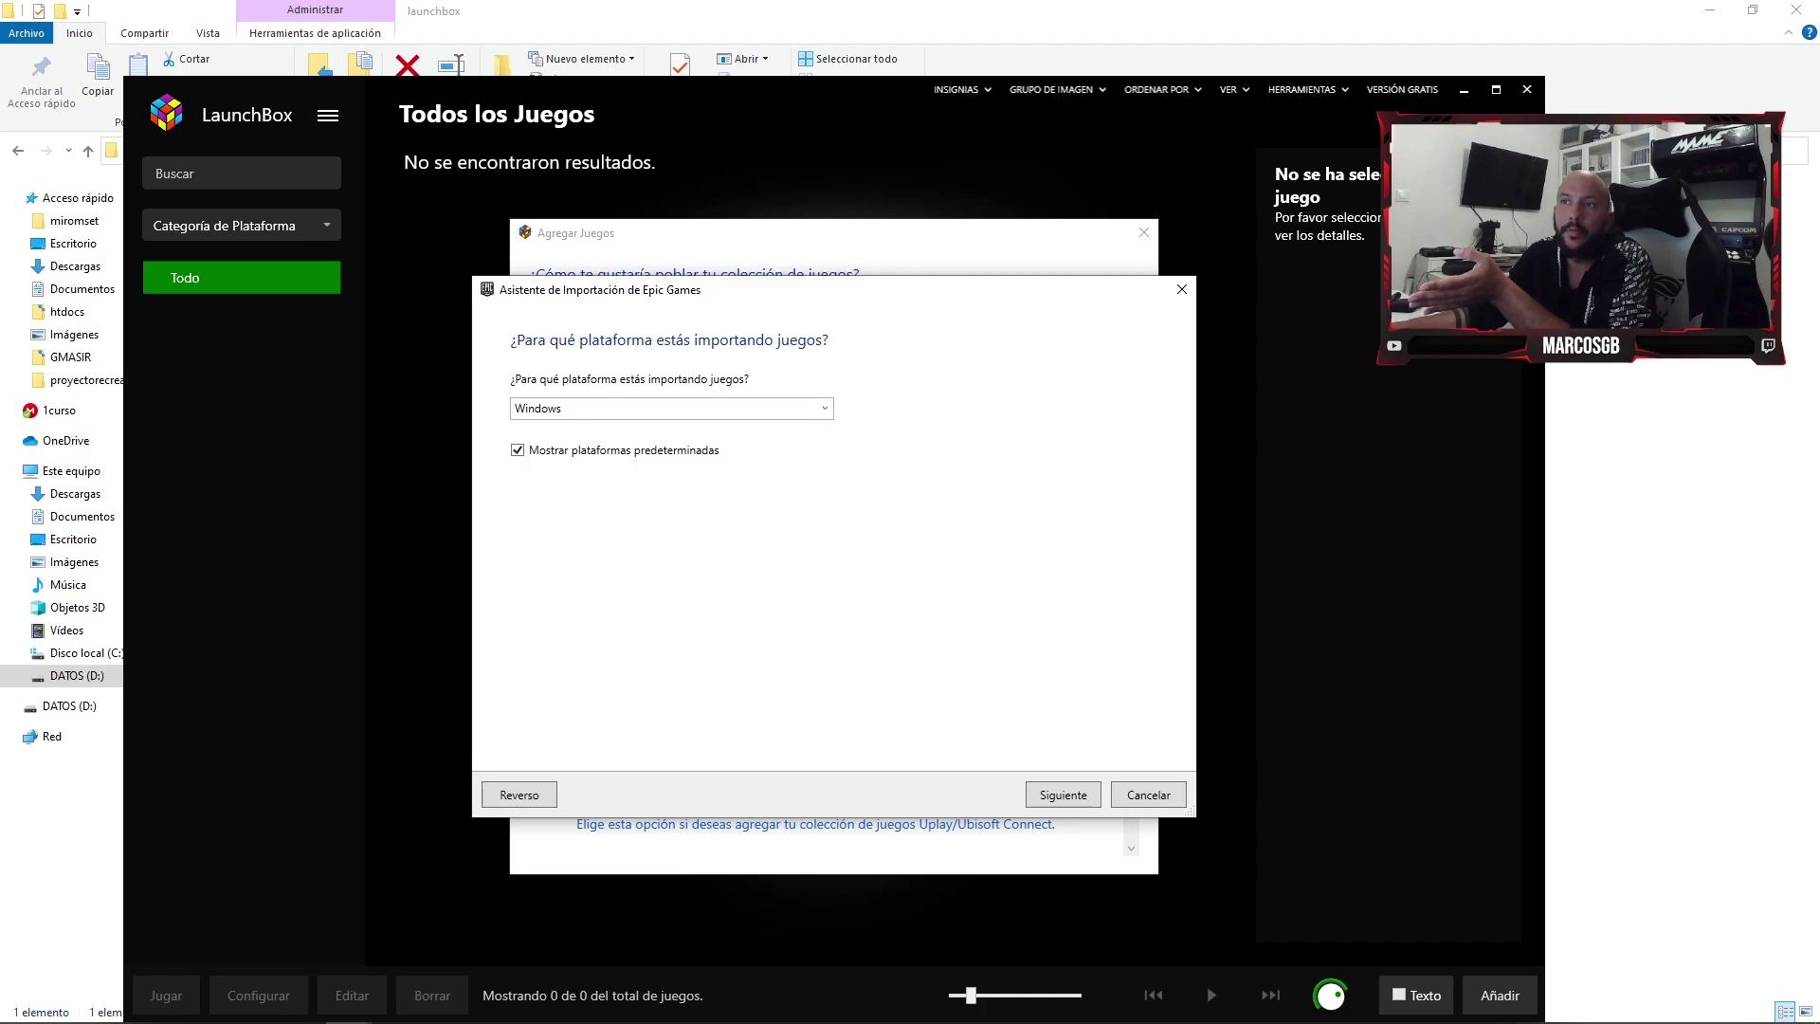
{"action": "key", "text": "alt+Down"}
{"action": "key", "text": "Escape"}
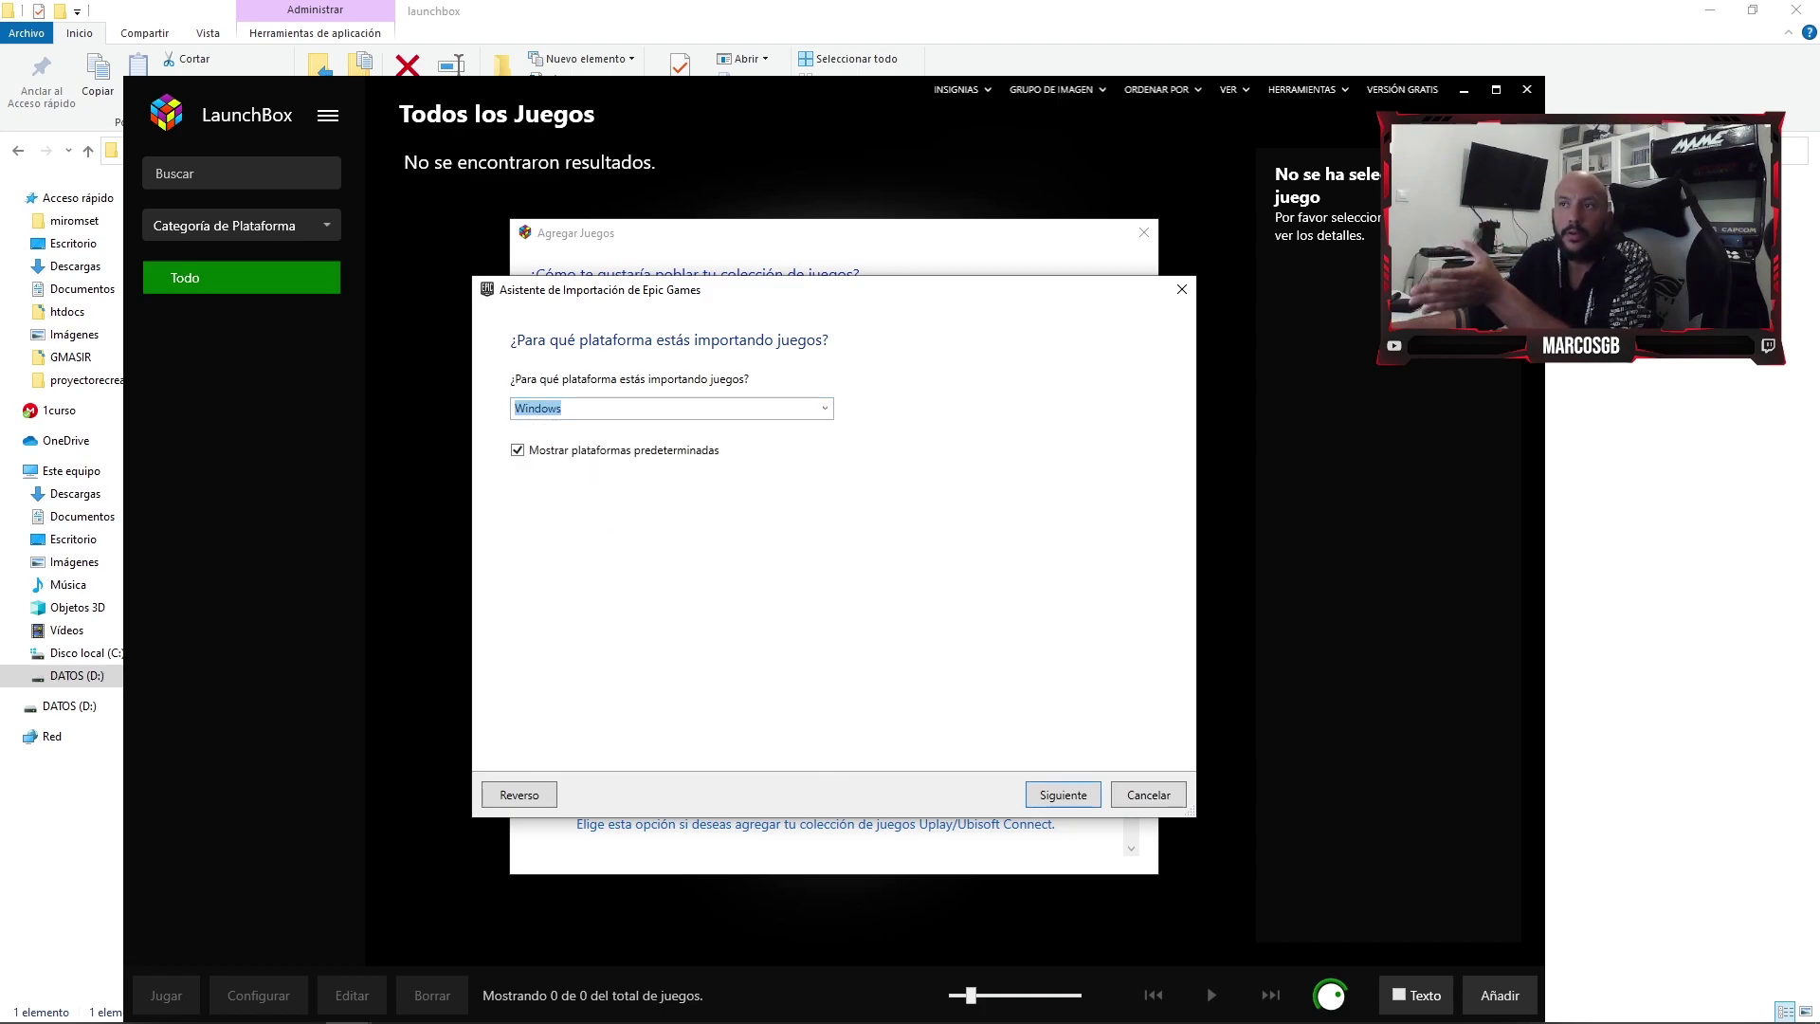
{"action": "key", "text": "Return"}
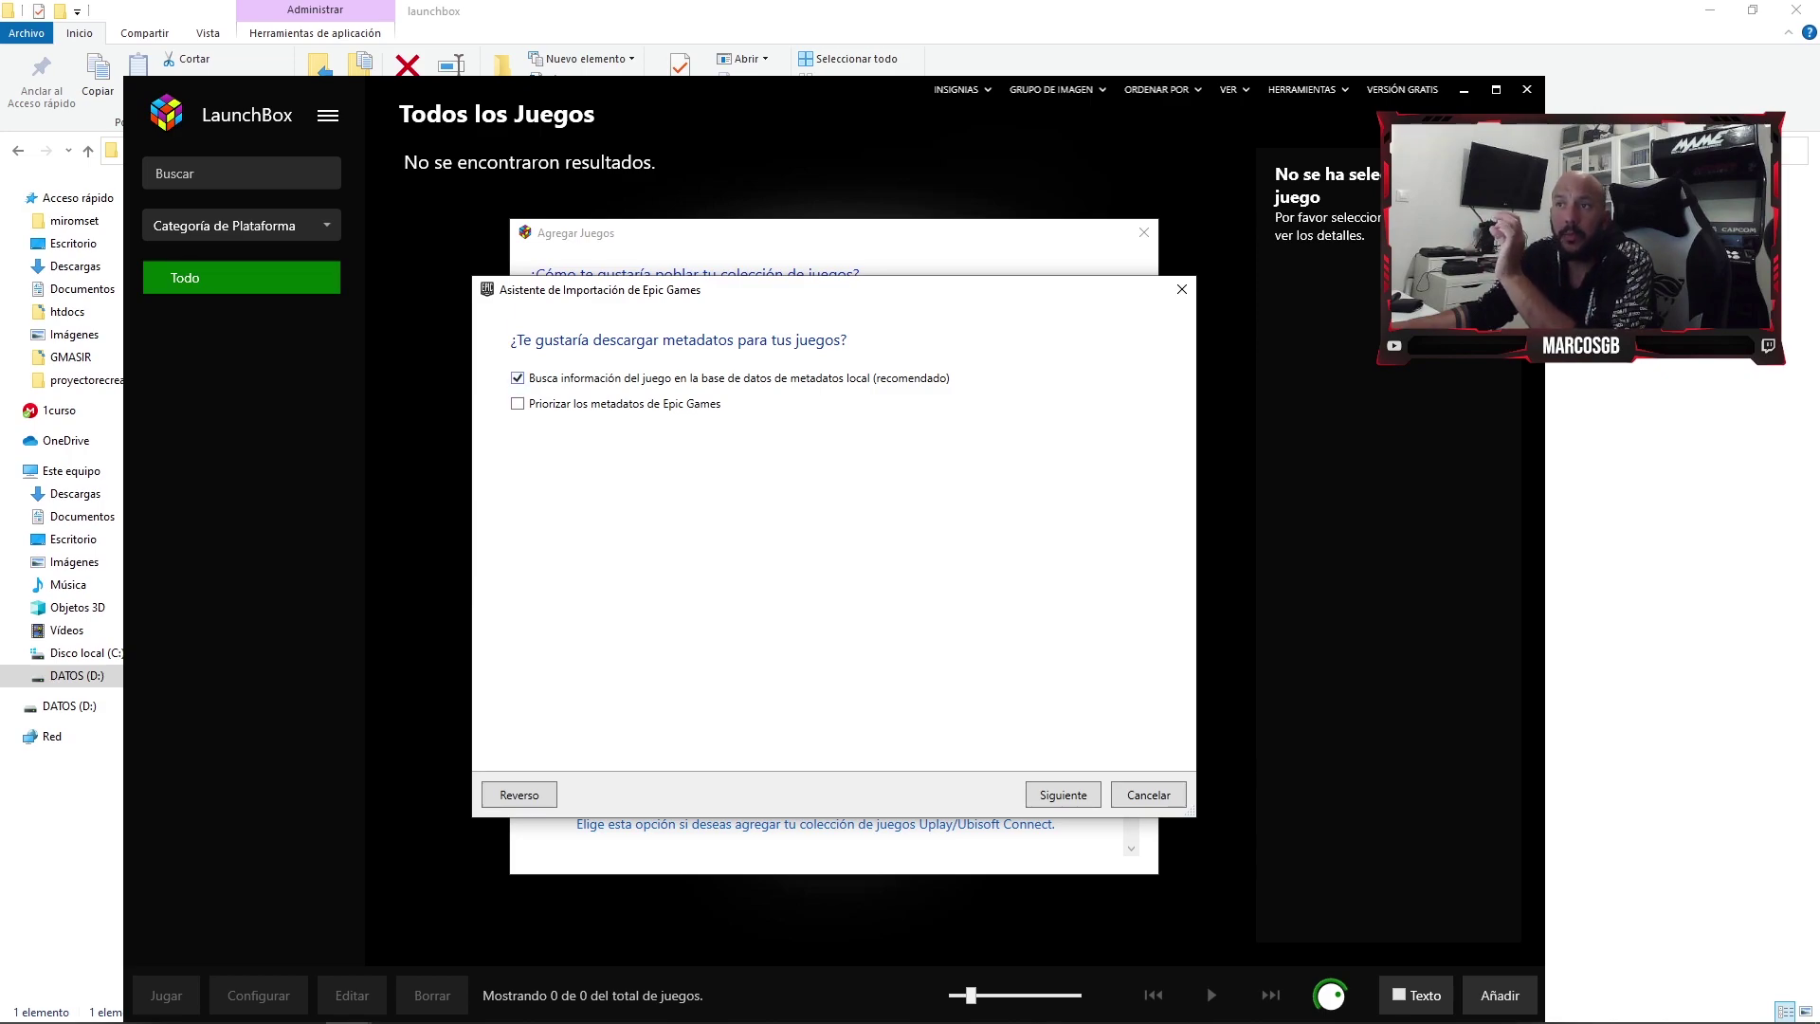
{"action": "key", "text": "Tab"}
{"action": "key", "text": "space"}
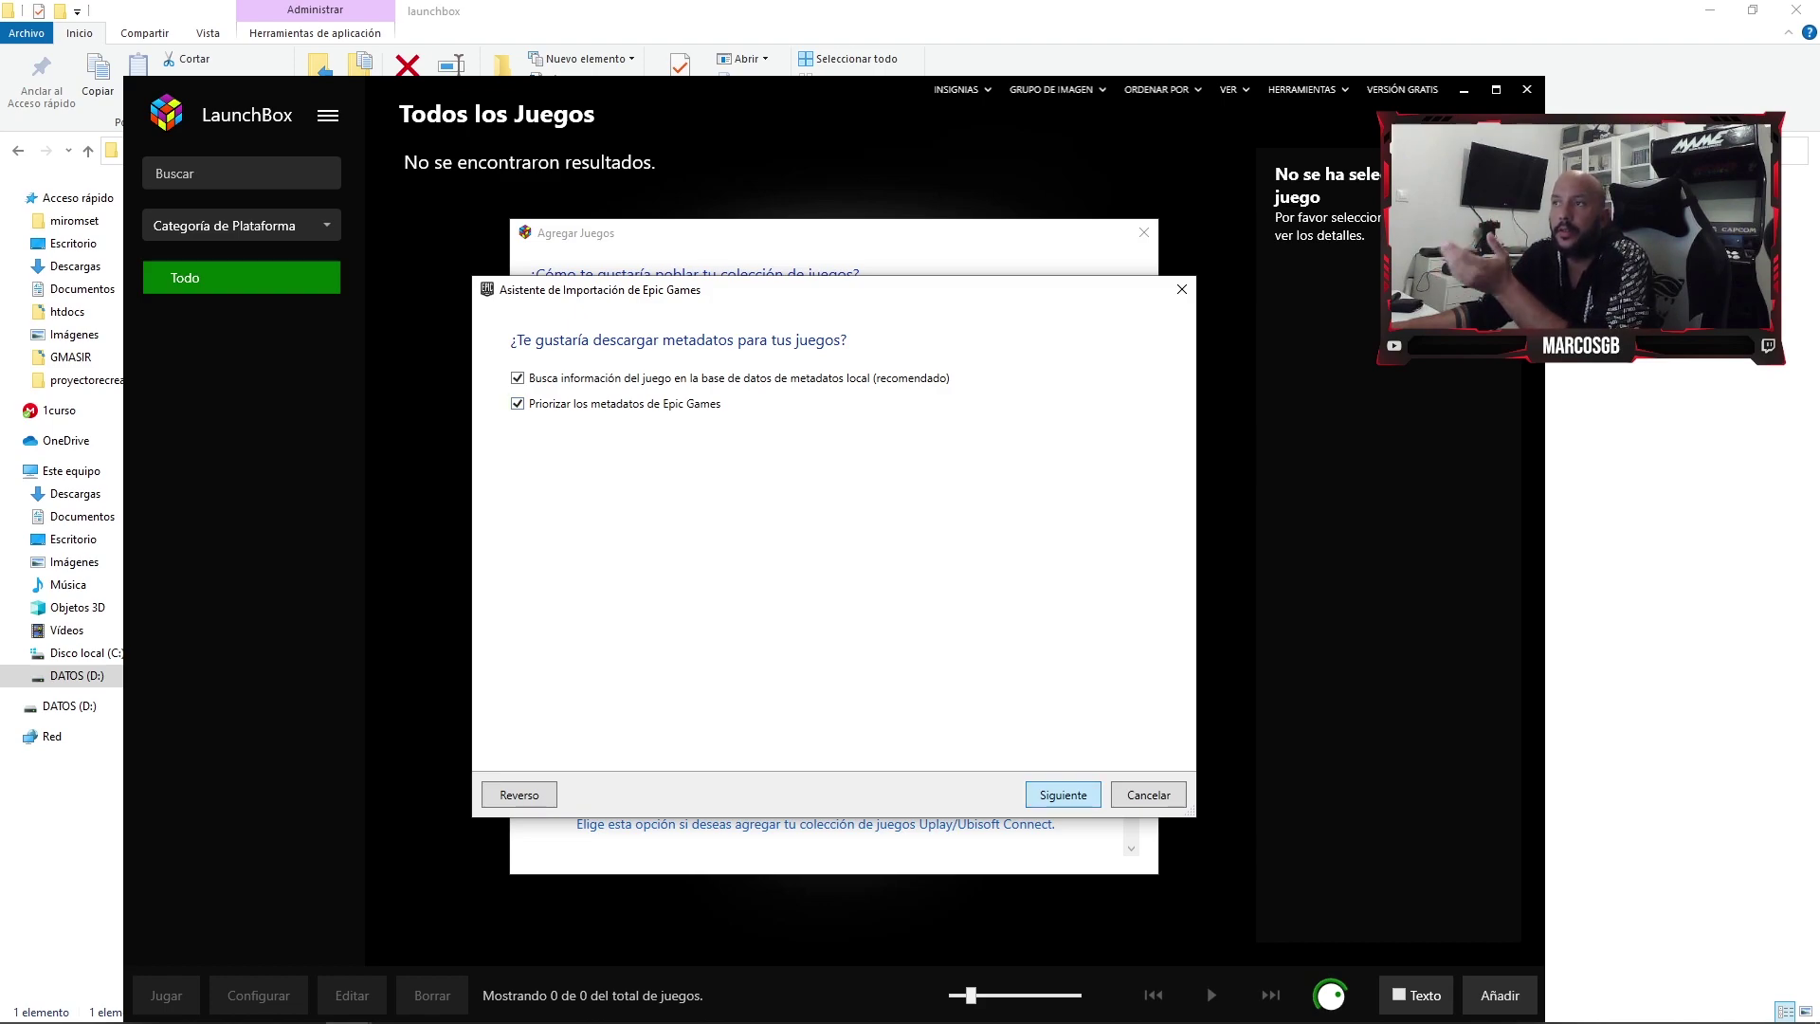
{"action": "key", "text": "Return"}
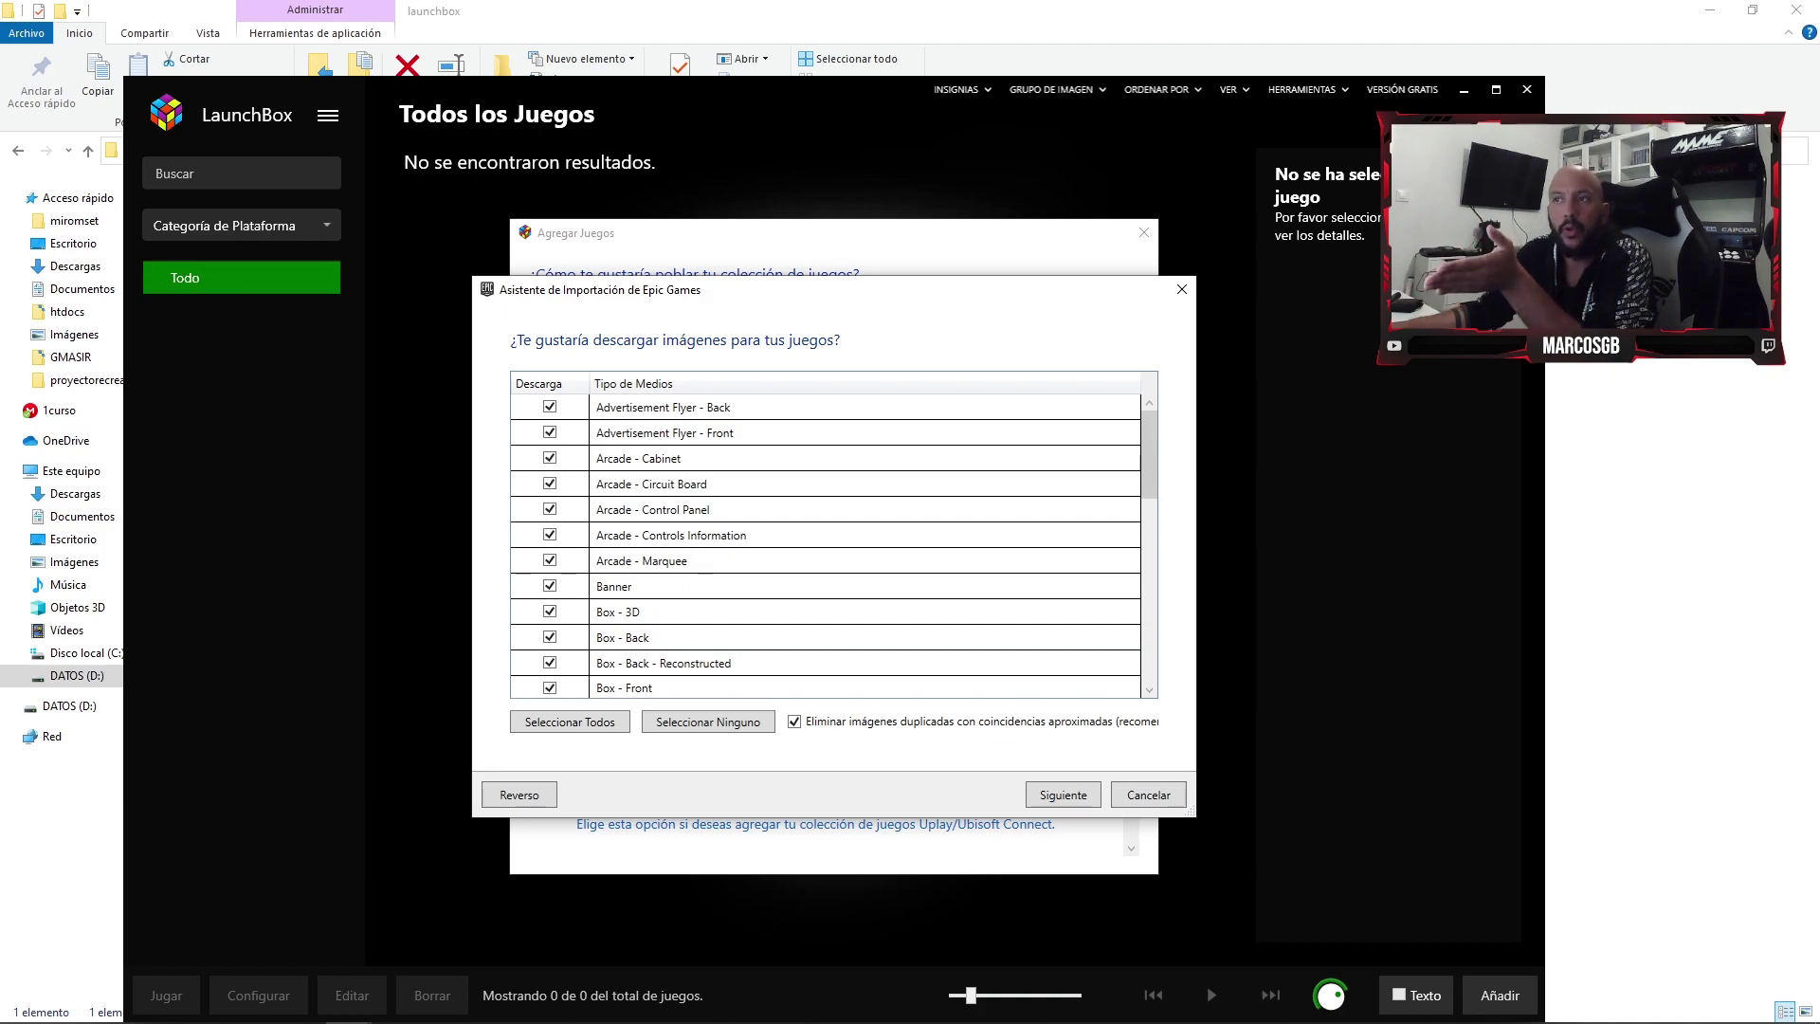
- Keep every image type selected for download and bring Chrome to the front
{"action": "scroll", "coordinate": [824, 545], "scroll_direction": "down", "scroll_amount": 7}
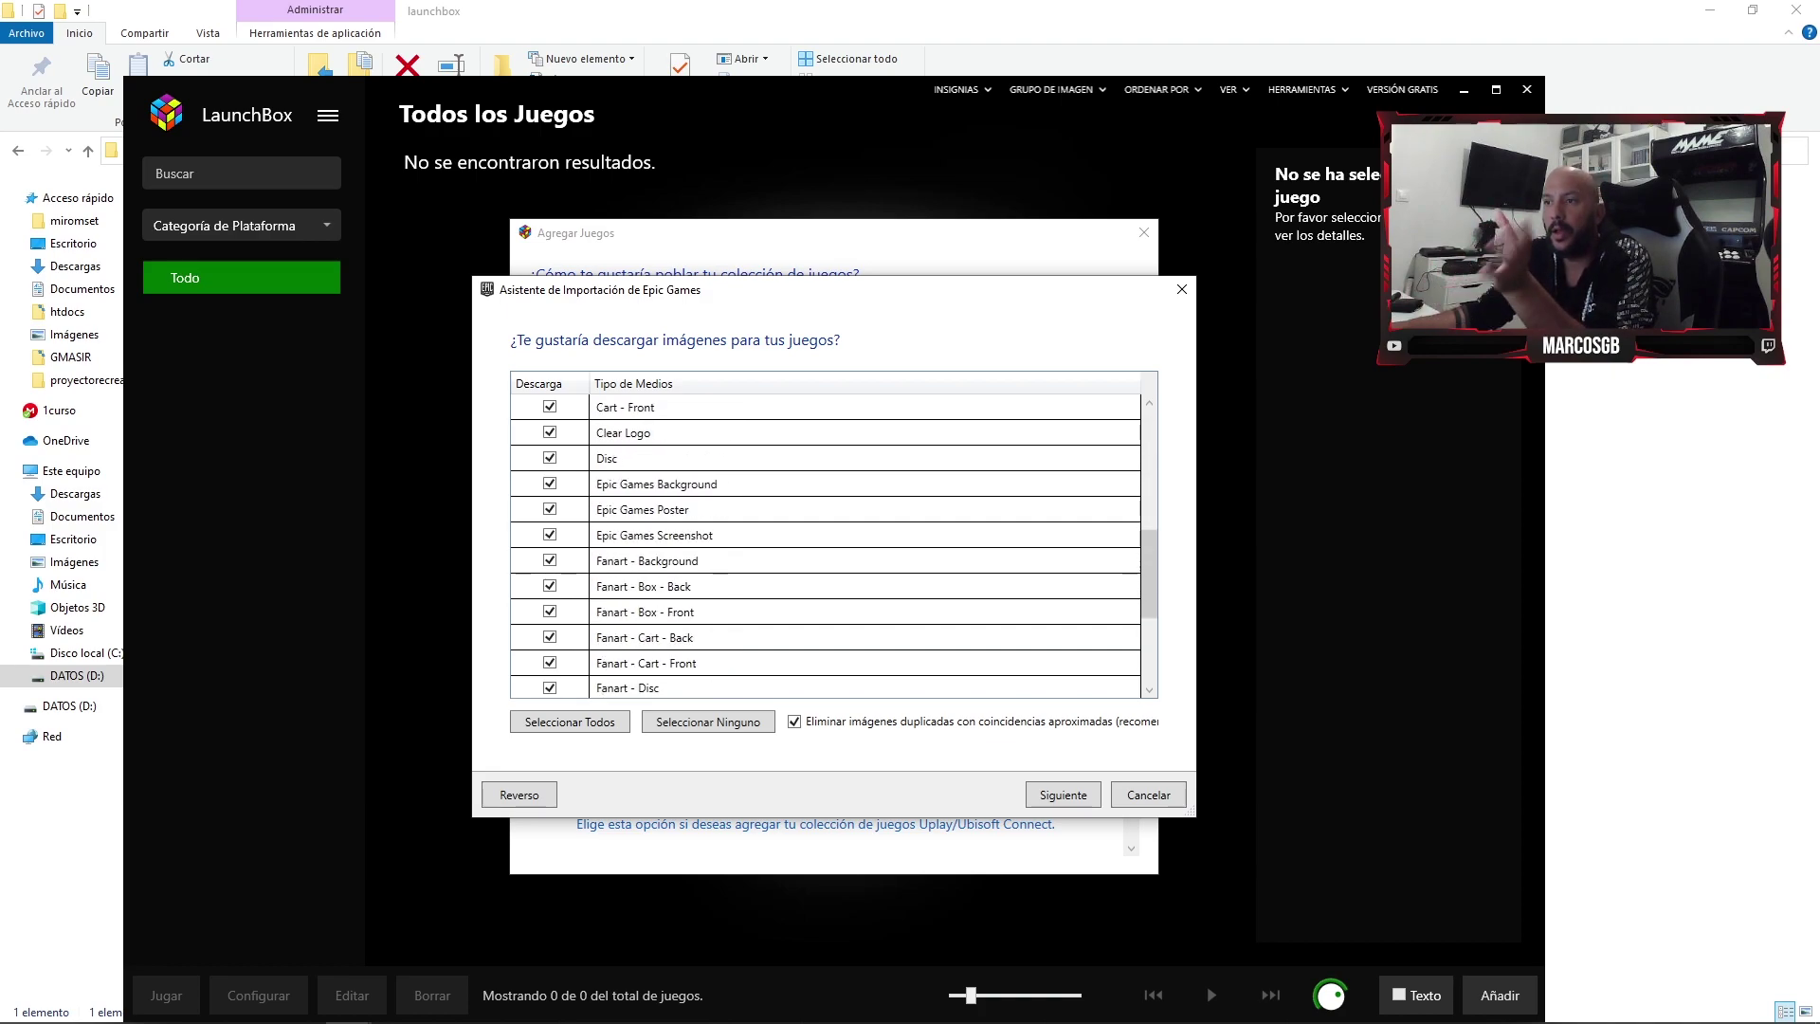
{"action": "scroll", "coordinate": [824, 545], "scroll_direction": "down", "scroll_amount": 1}
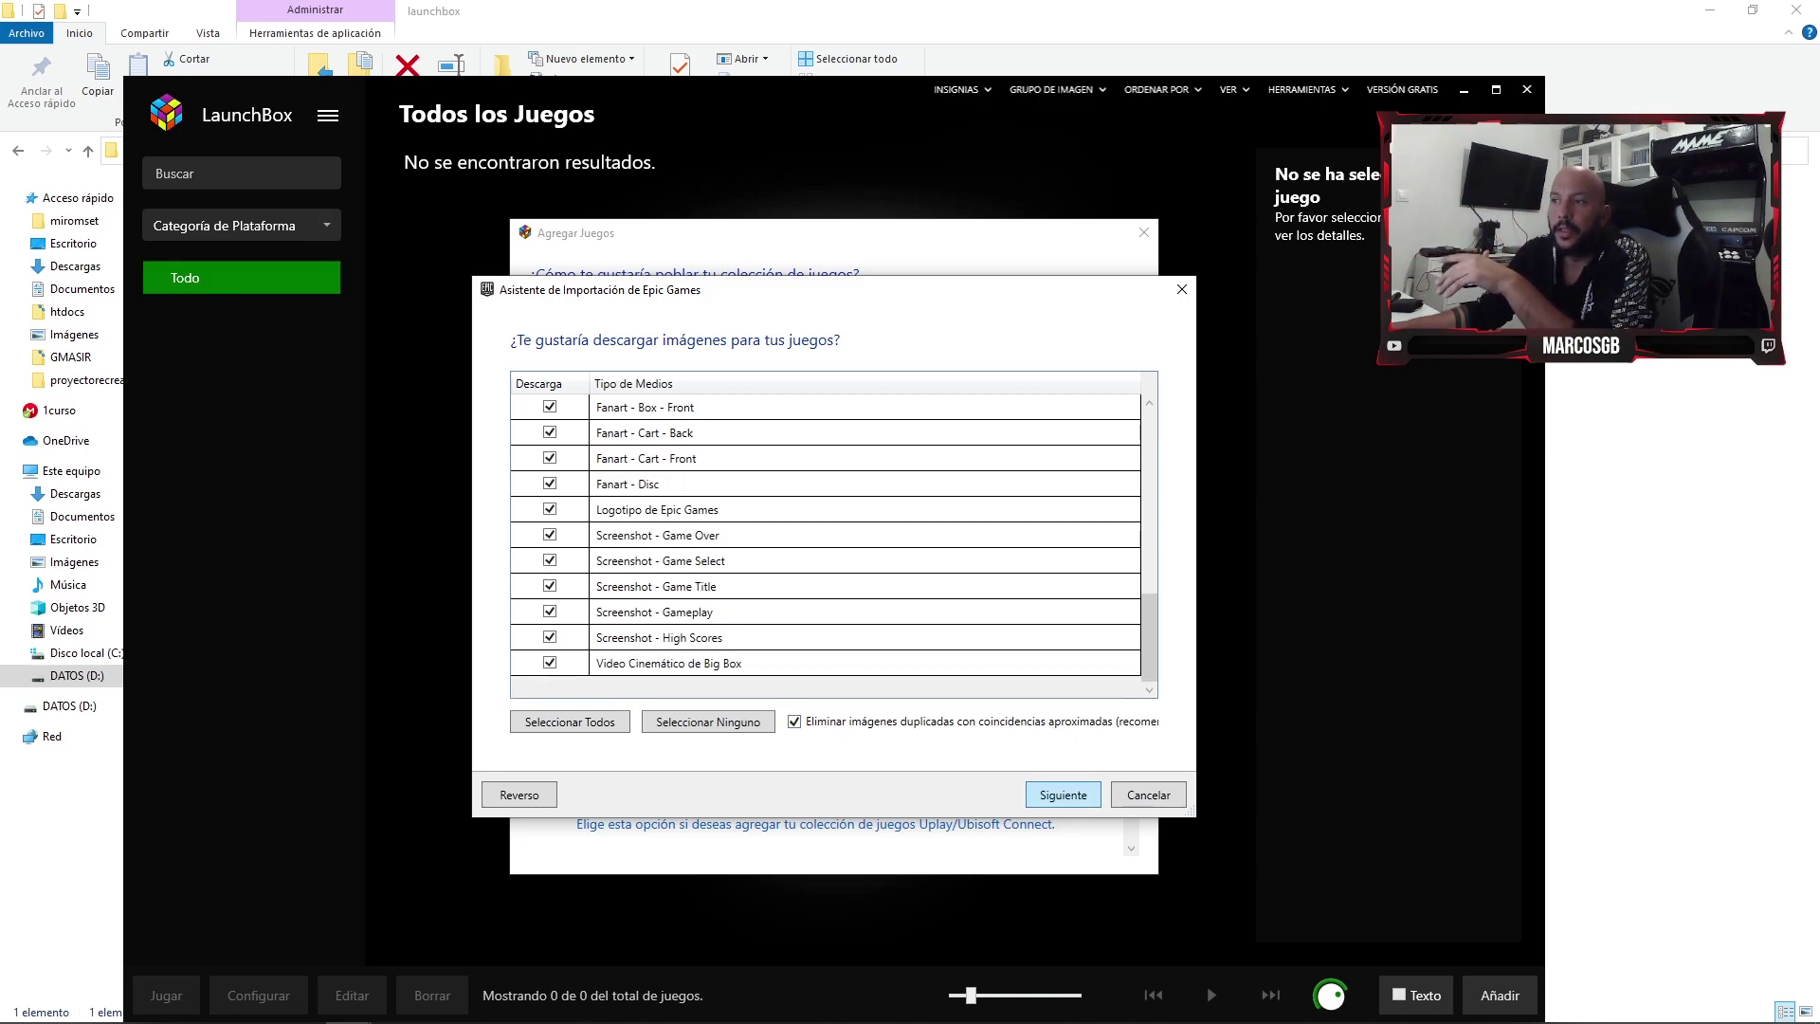
{"action": "key", "text": "Return"}
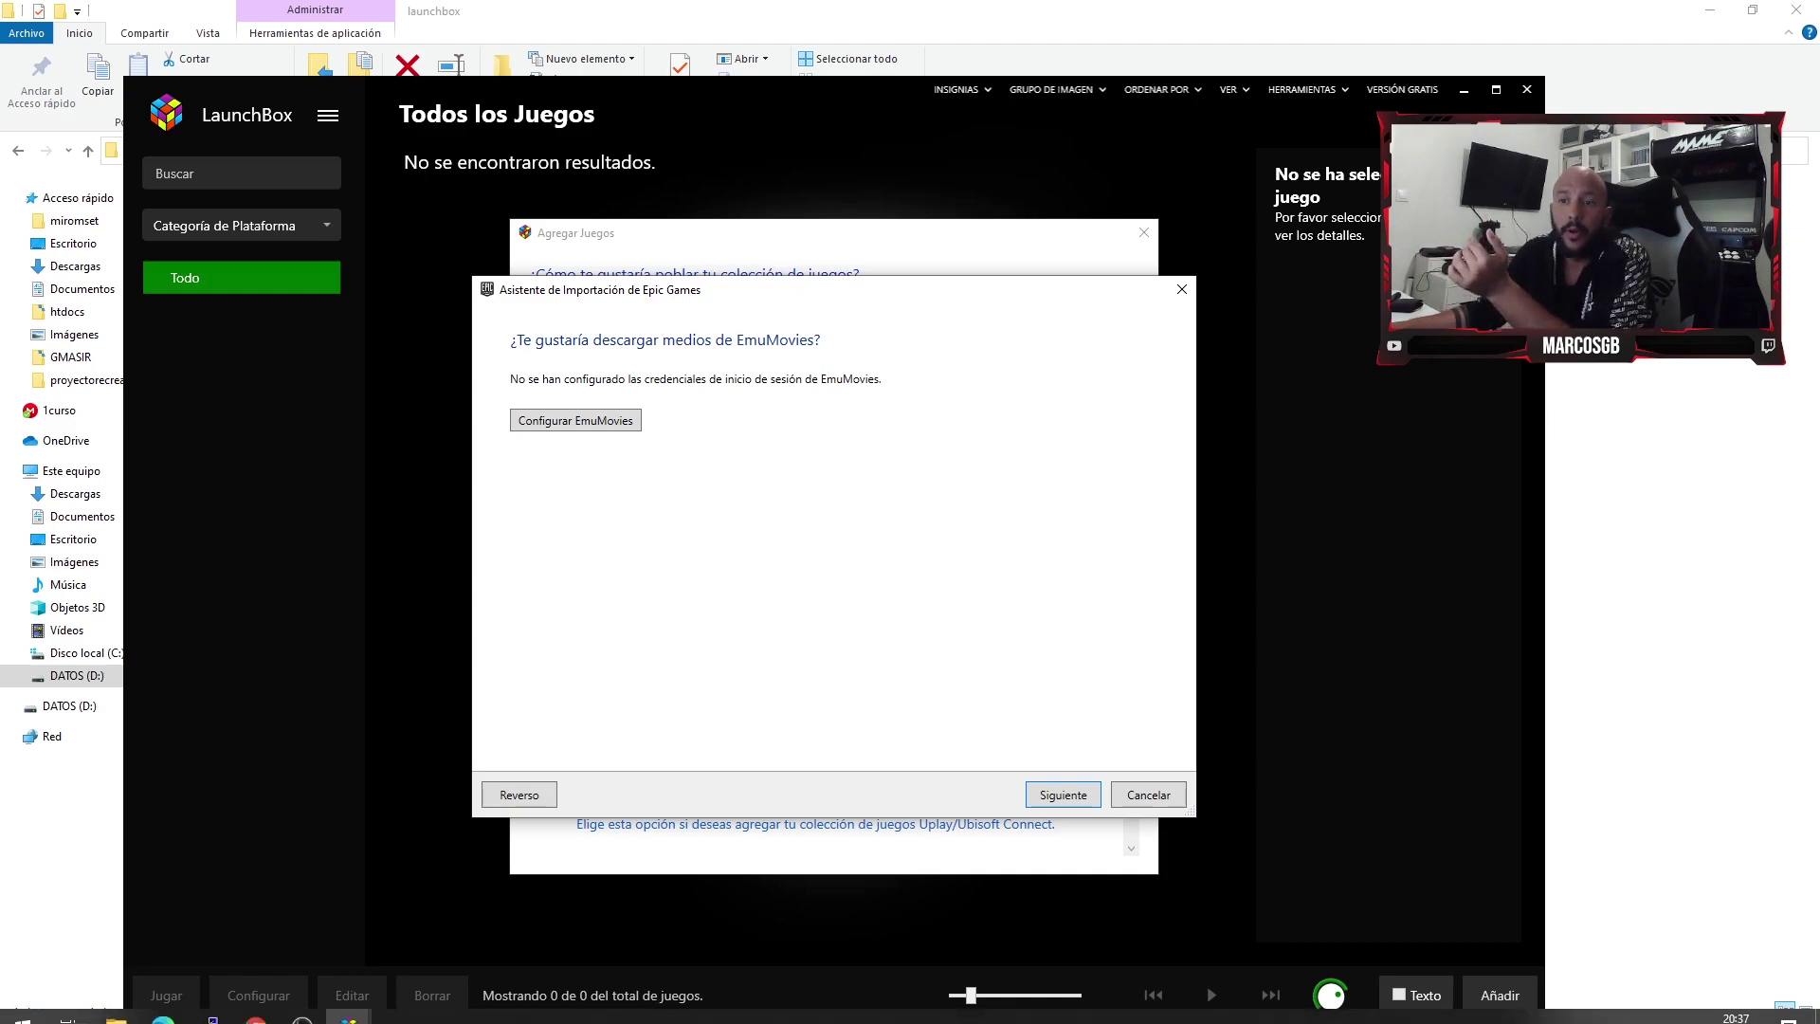
{"action": "left_click", "coordinate": [256, 1004]}
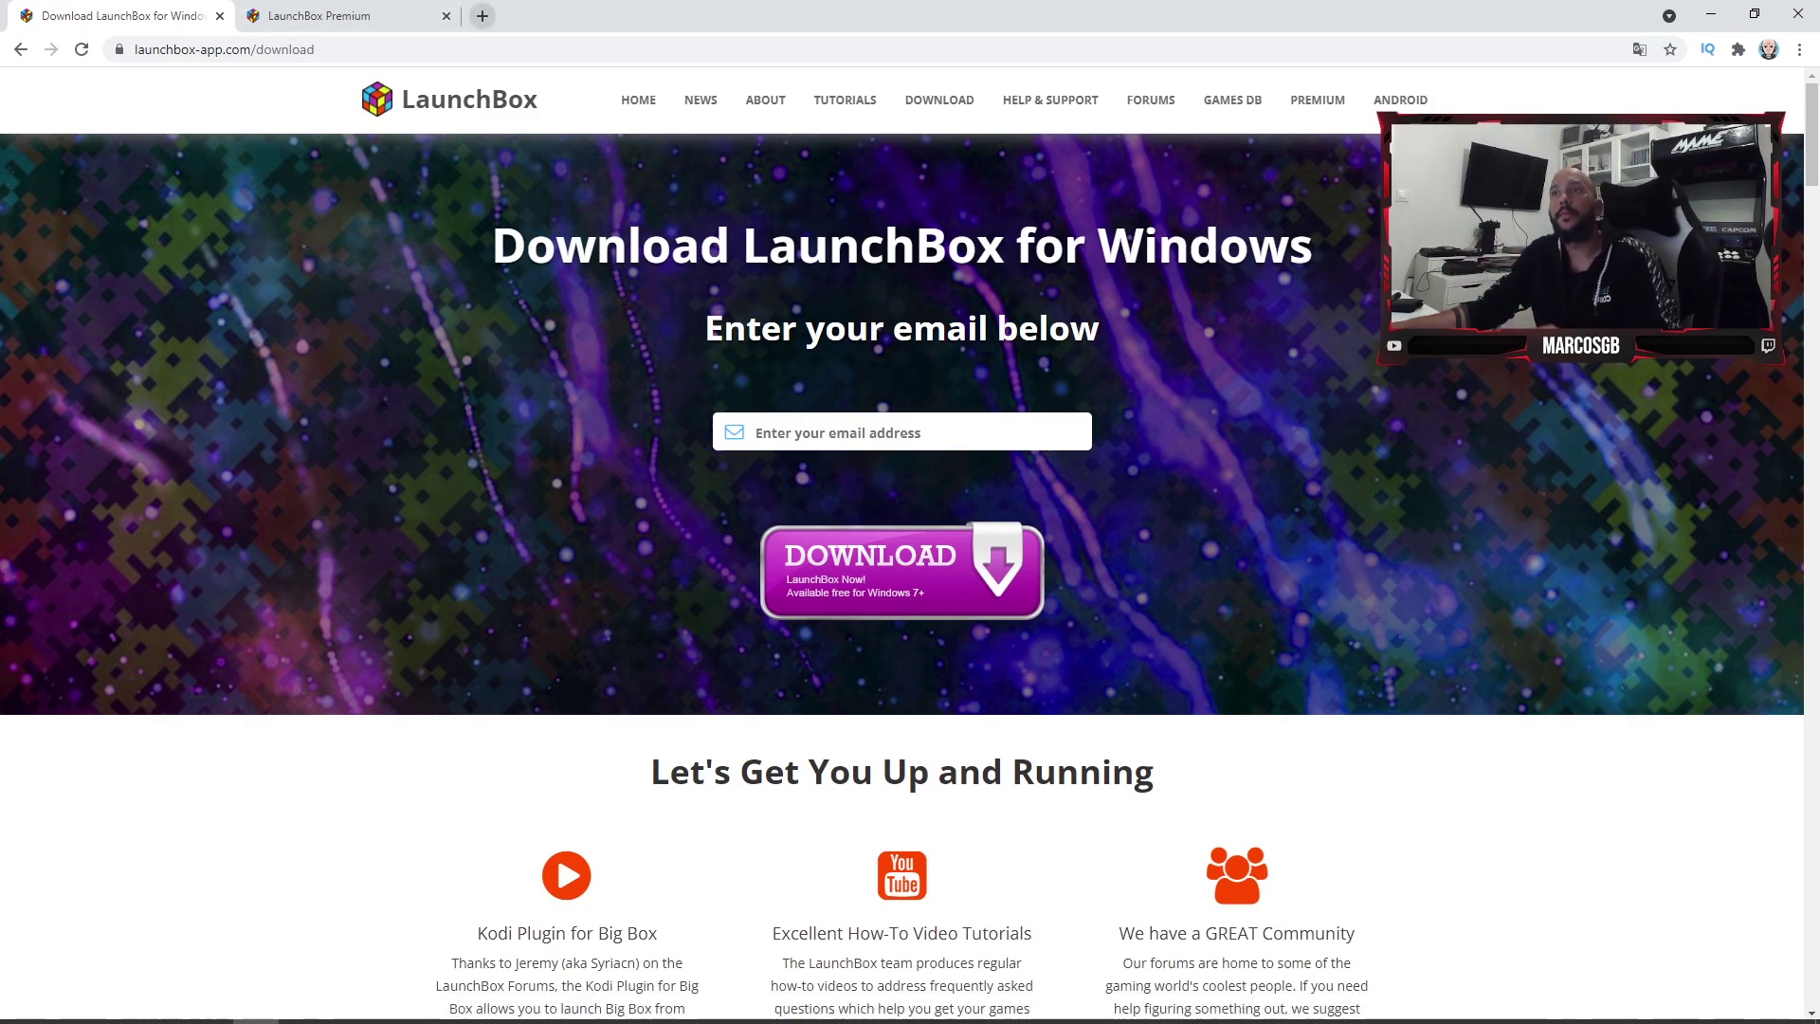
- Open emumovies.com/files in a new tab, check the account menu and notifications, then return to LaunchBox
{"action": "left_click", "coordinate": [482, 16]}
{"action": "type", "text": "emu"}
{"action": "key", "text": "Return"}
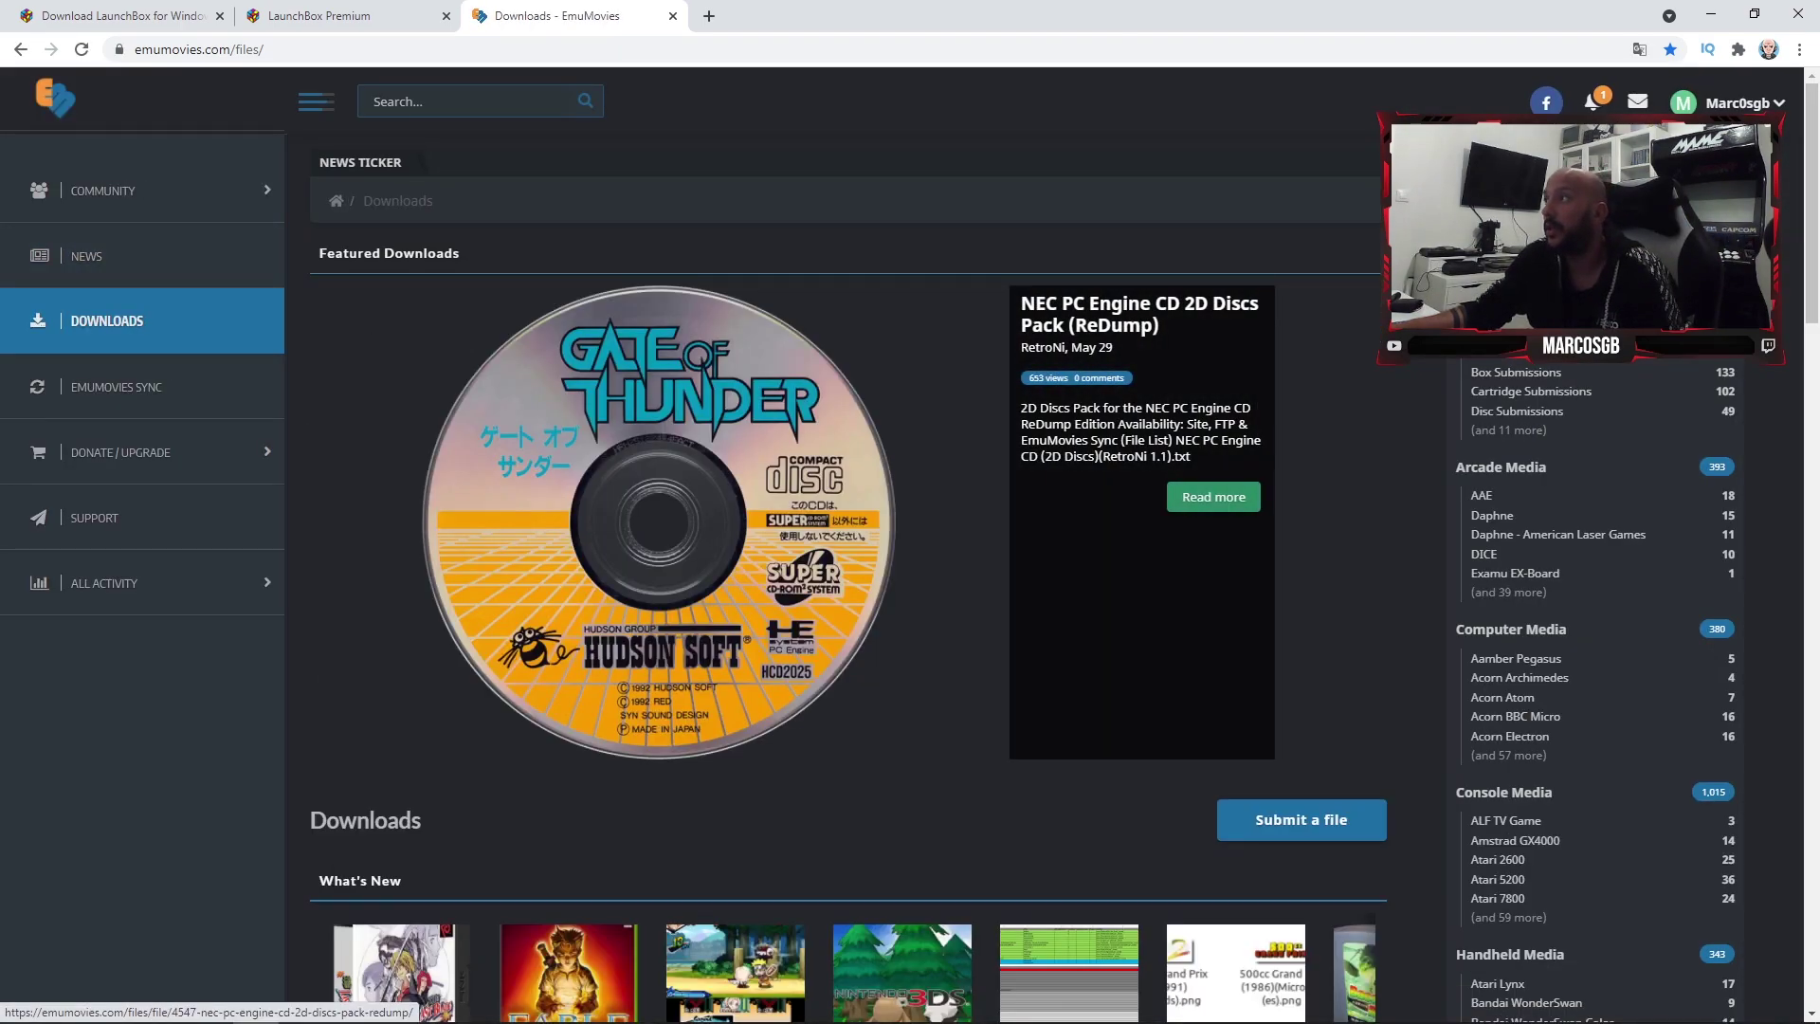
{"action": "left_click", "coordinate": [1730, 102]}
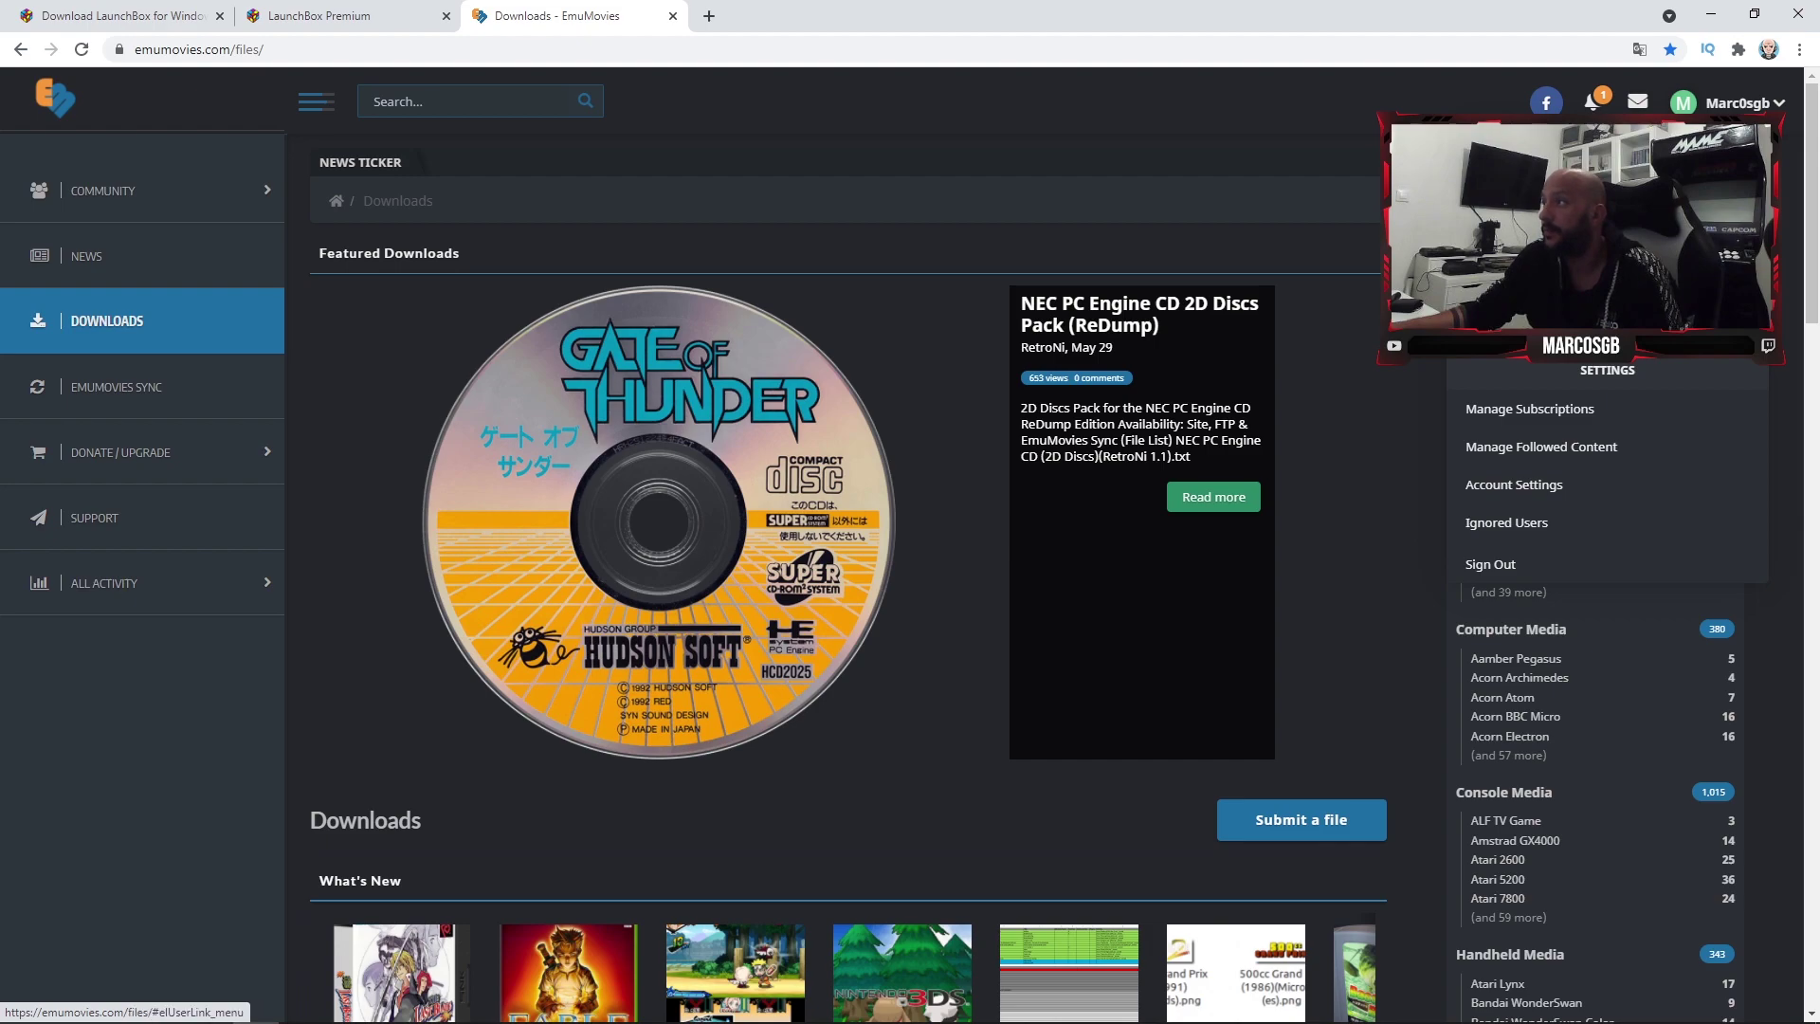
{"action": "left_click", "coordinate": [1592, 101]}
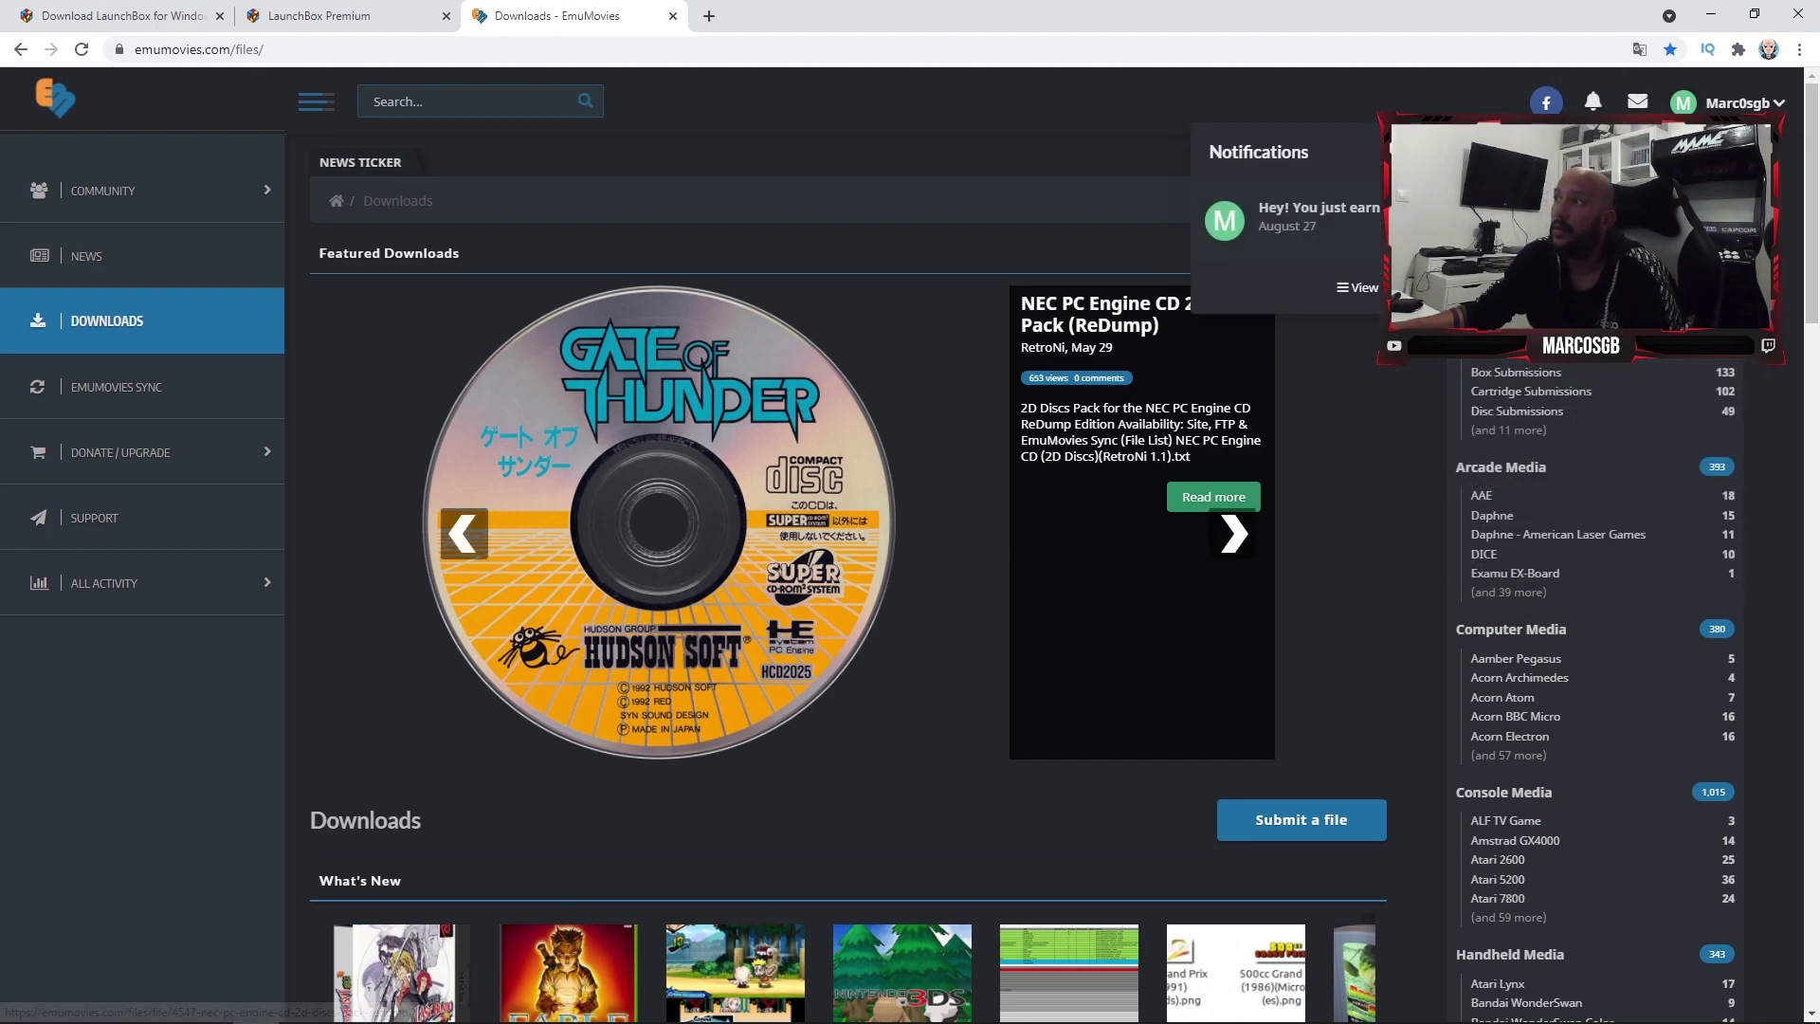
{"action": "scroll", "coordinate": [1137, 568], "scroll_direction": "down", "scroll_amount": 3}
{"action": "scroll", "coordinate": [1137, 569], "scroll_direction": "up", "scroll_amount": 3}
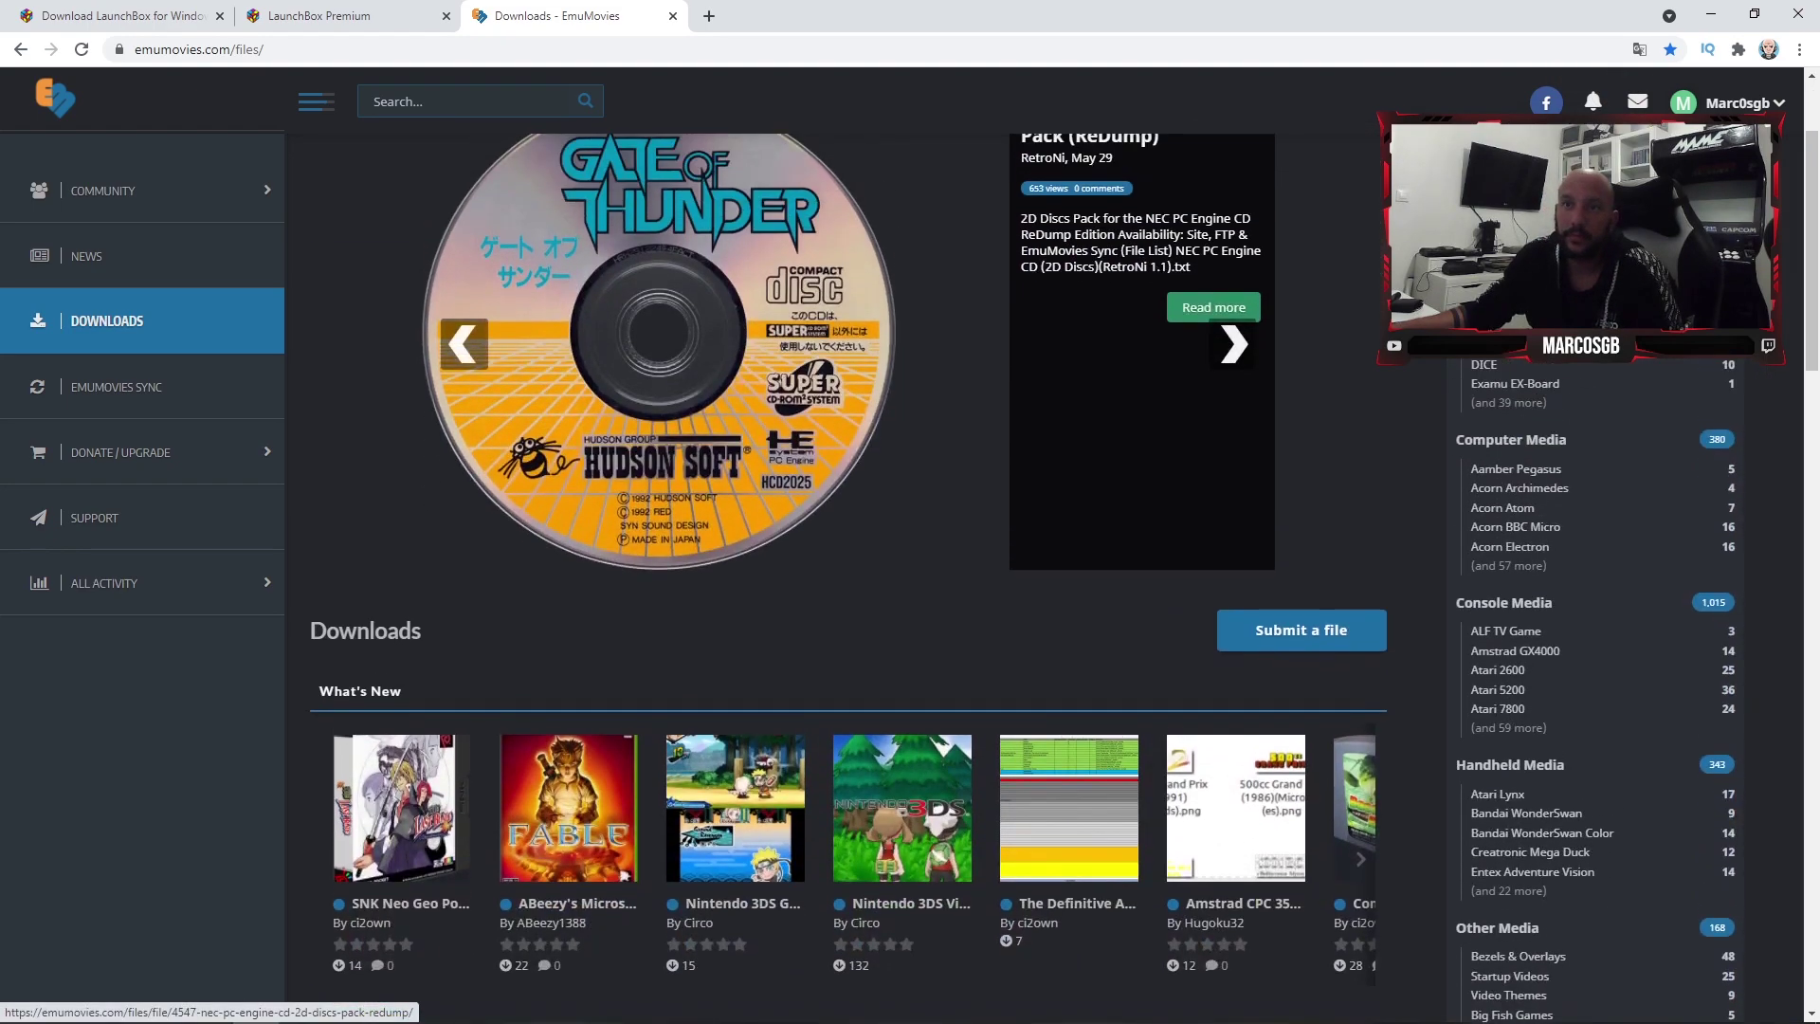
{"action": "key", "text": "alt+Tab"}
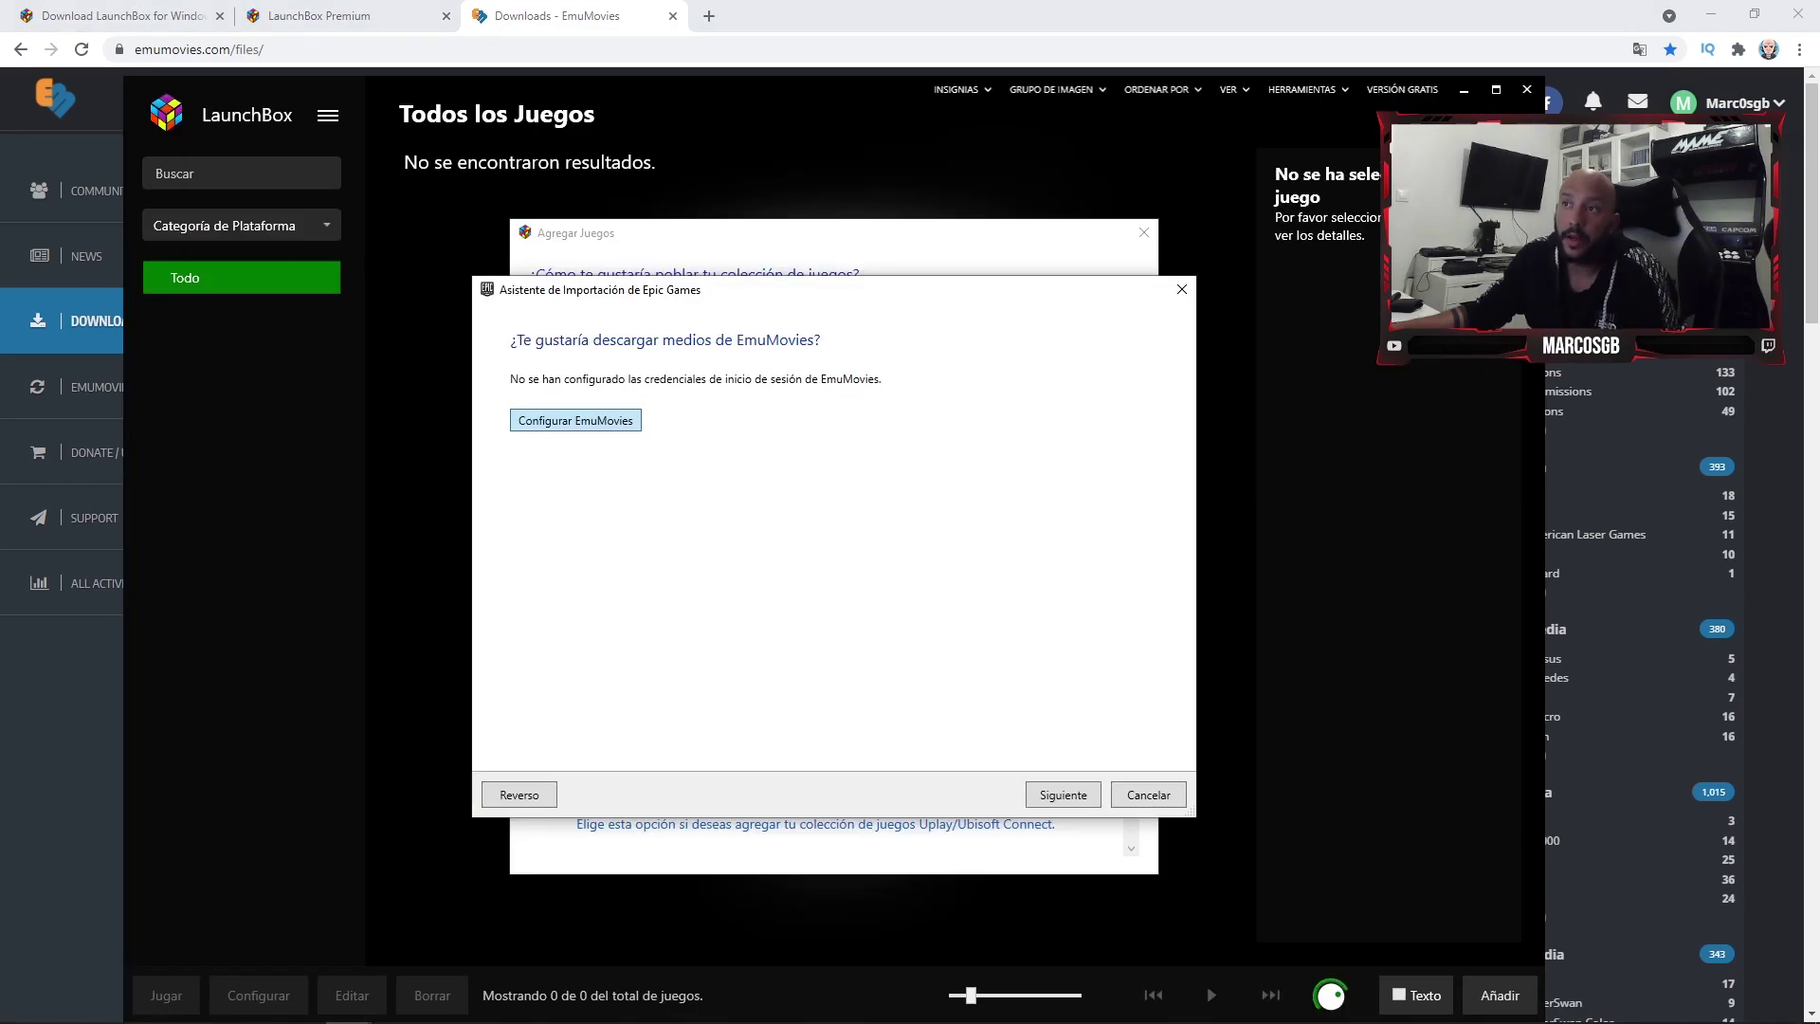
- Enter the EmuMovies user ID and password, retest until the login succeeds, and save it
{"action": "key", "text": "Return"}
{"action": "type", "text": "Marc0sgb"}
{"action": "key", "text": "Tab"}
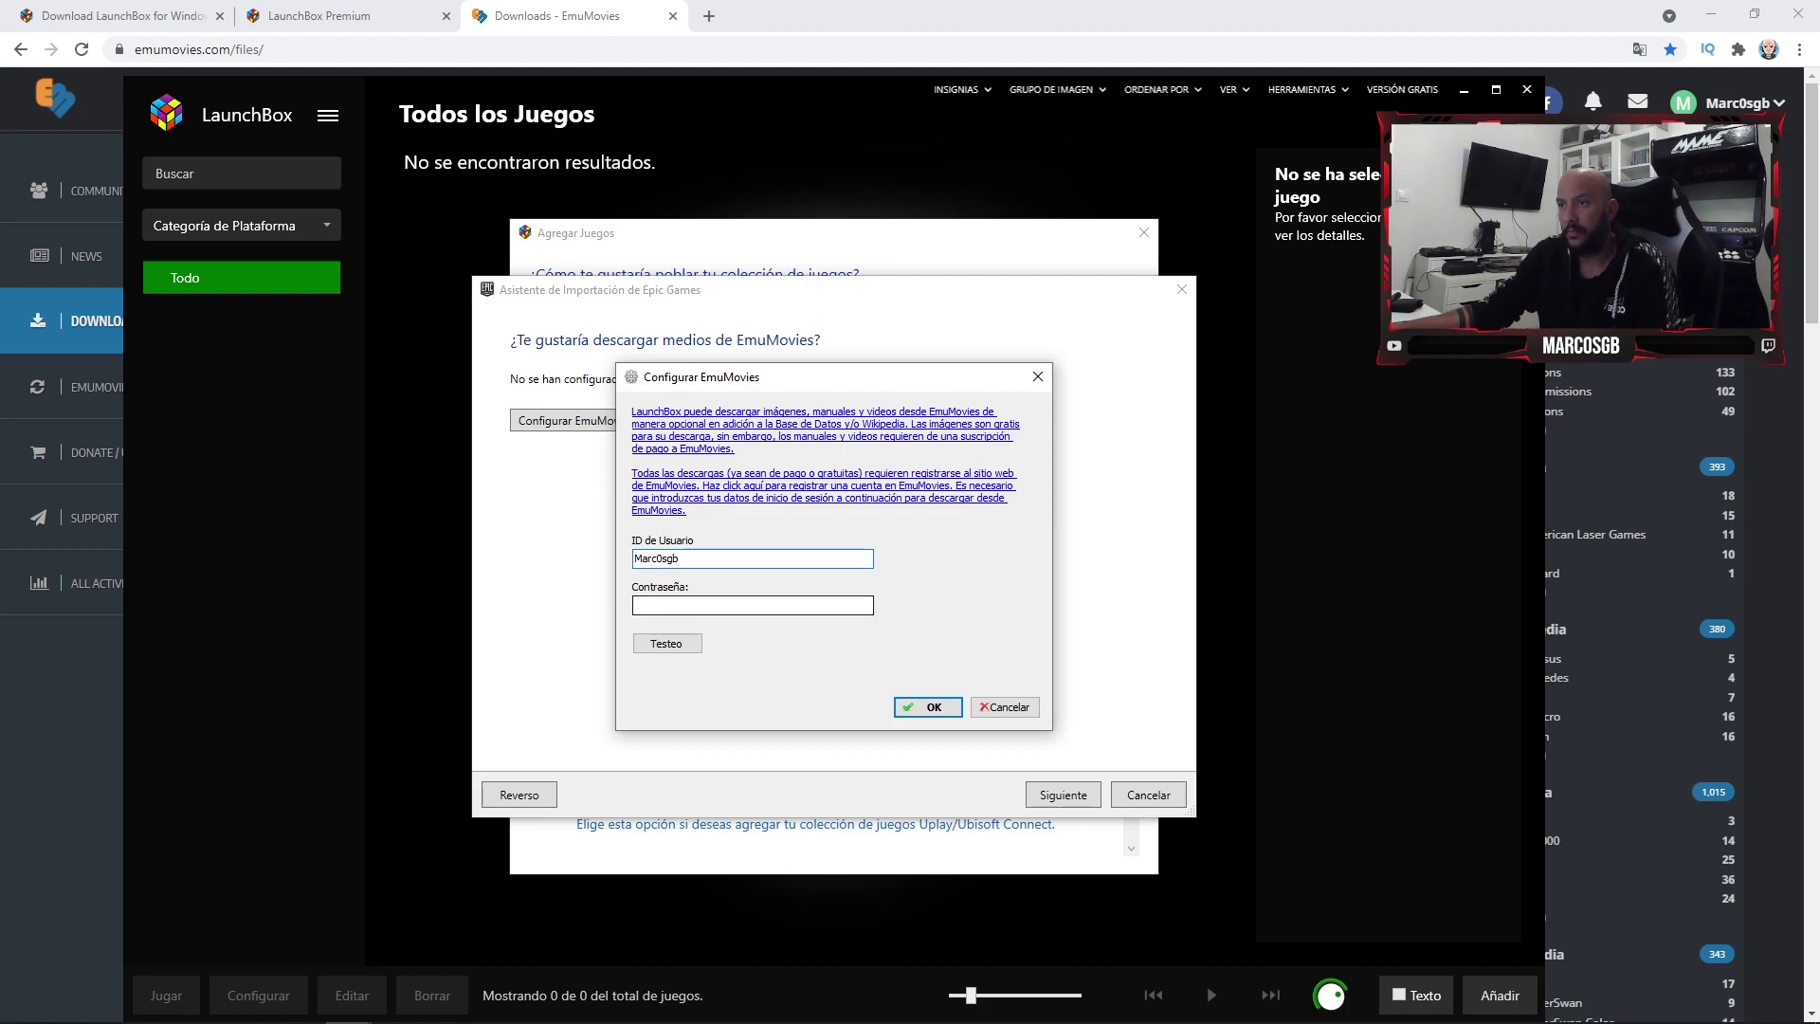
{"action": "type", "text": "••••••••••"}
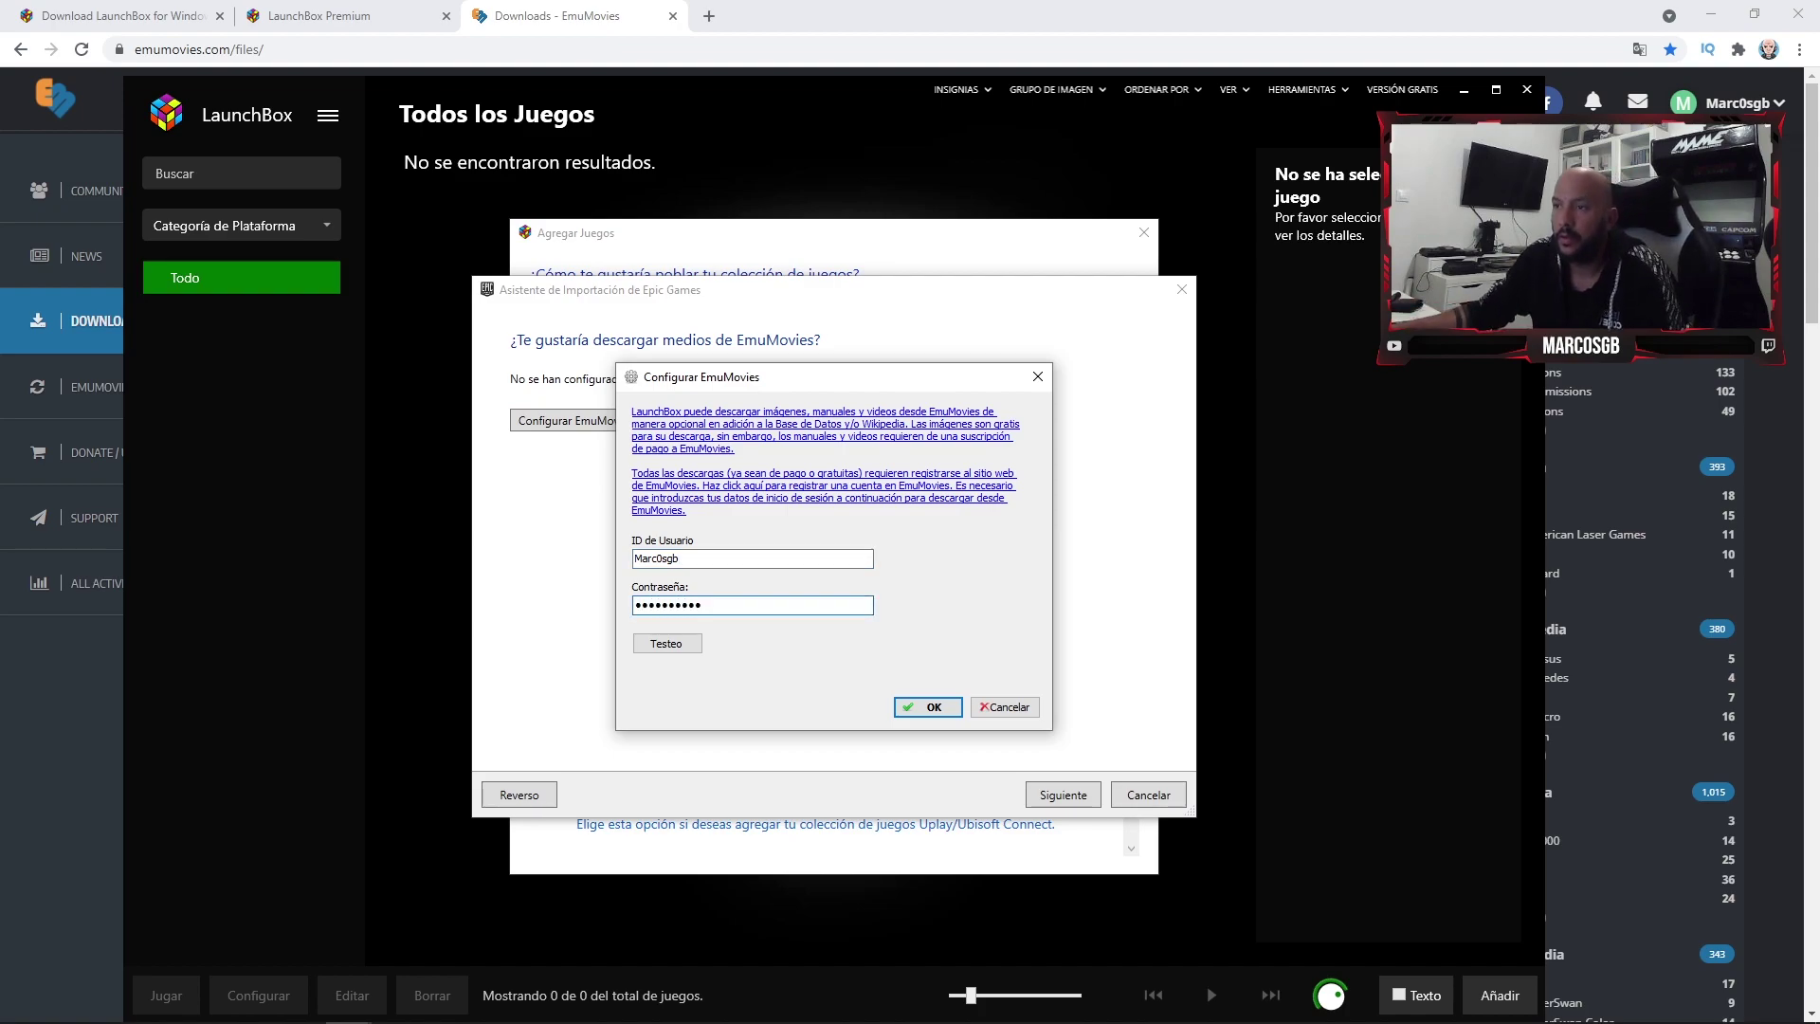
{"action": "left_click", "coordinate": [666, 643]}
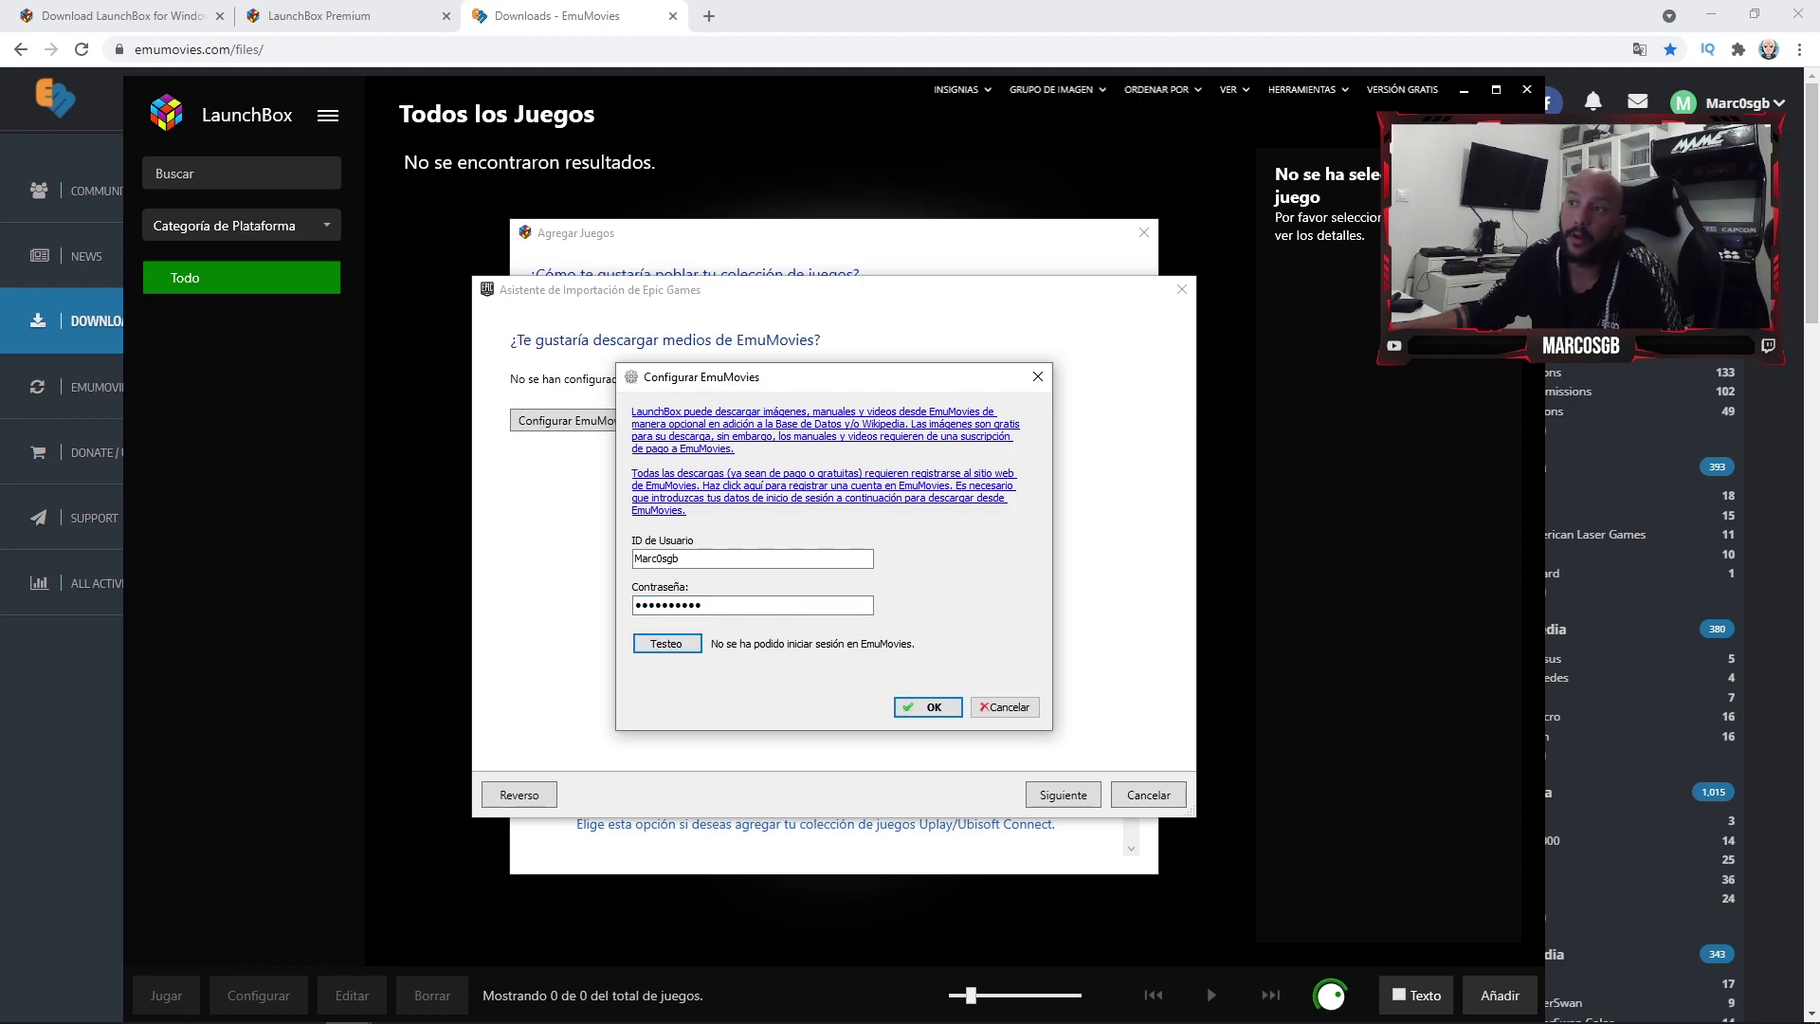
{"action": "key", "text": "shift+Tab"}
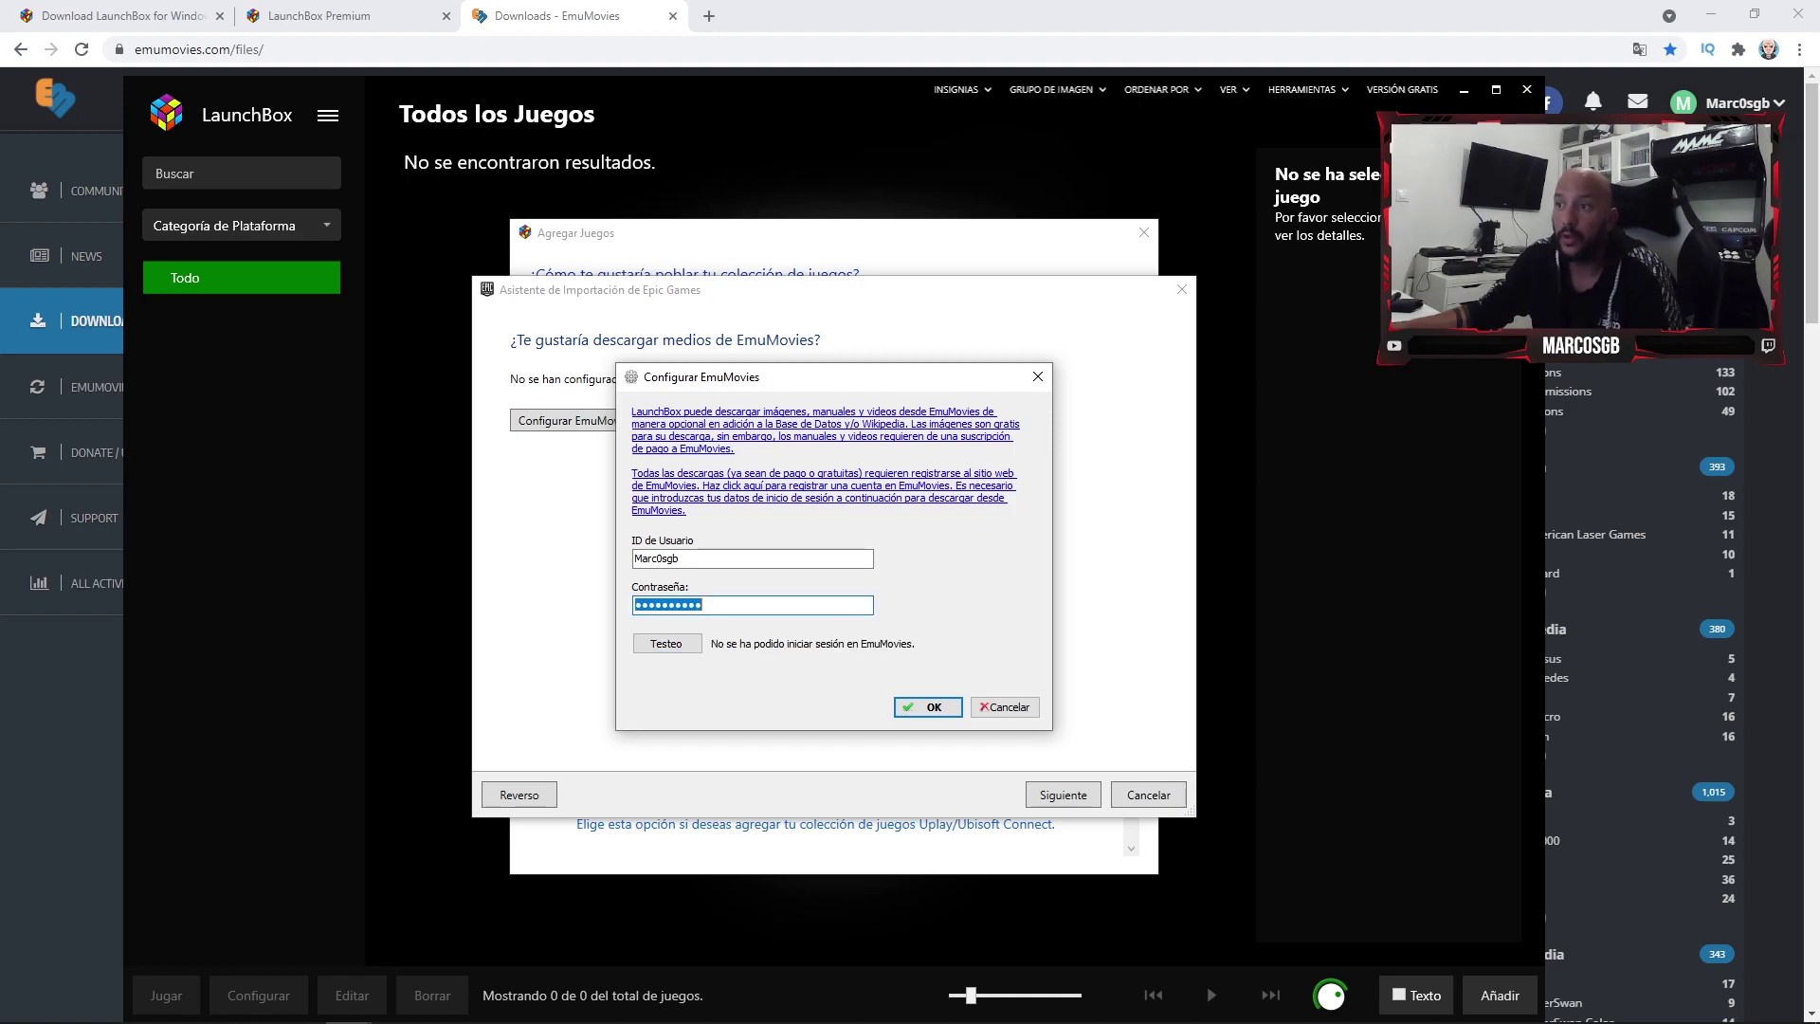
{"action": "type", "text": "•••••••••"}
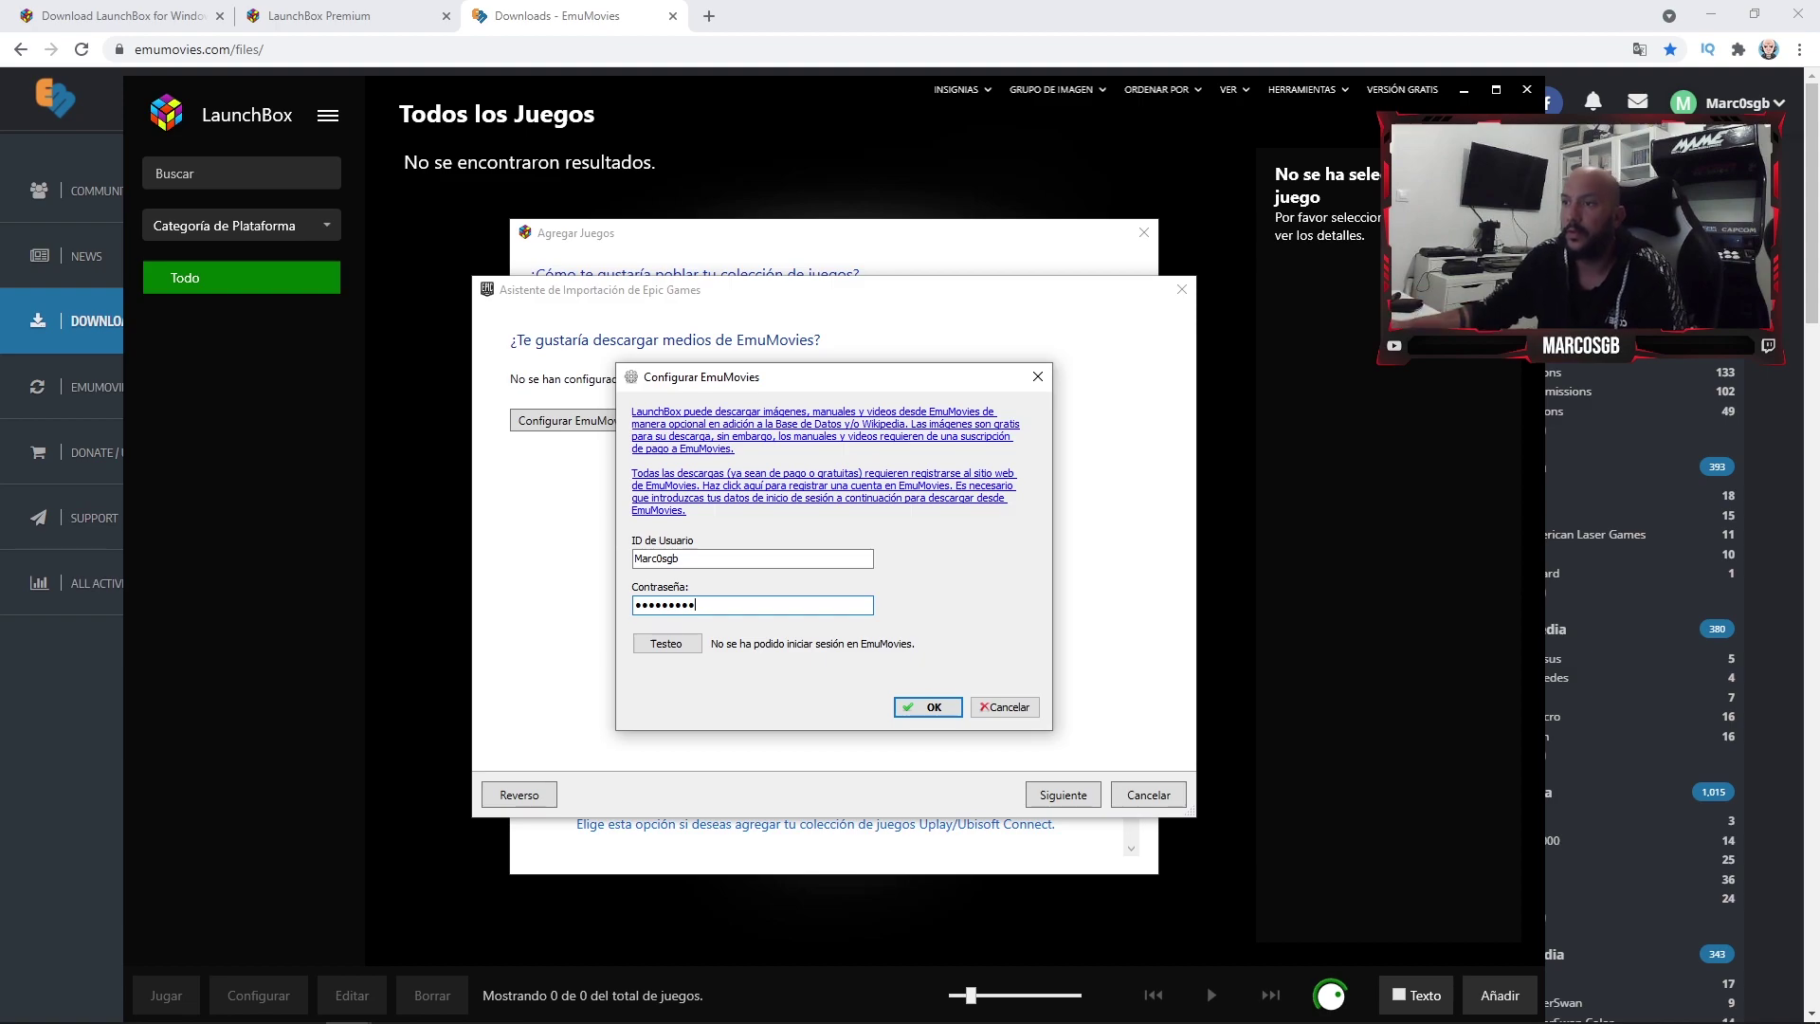
{"action": "key", "text": "Tab"}
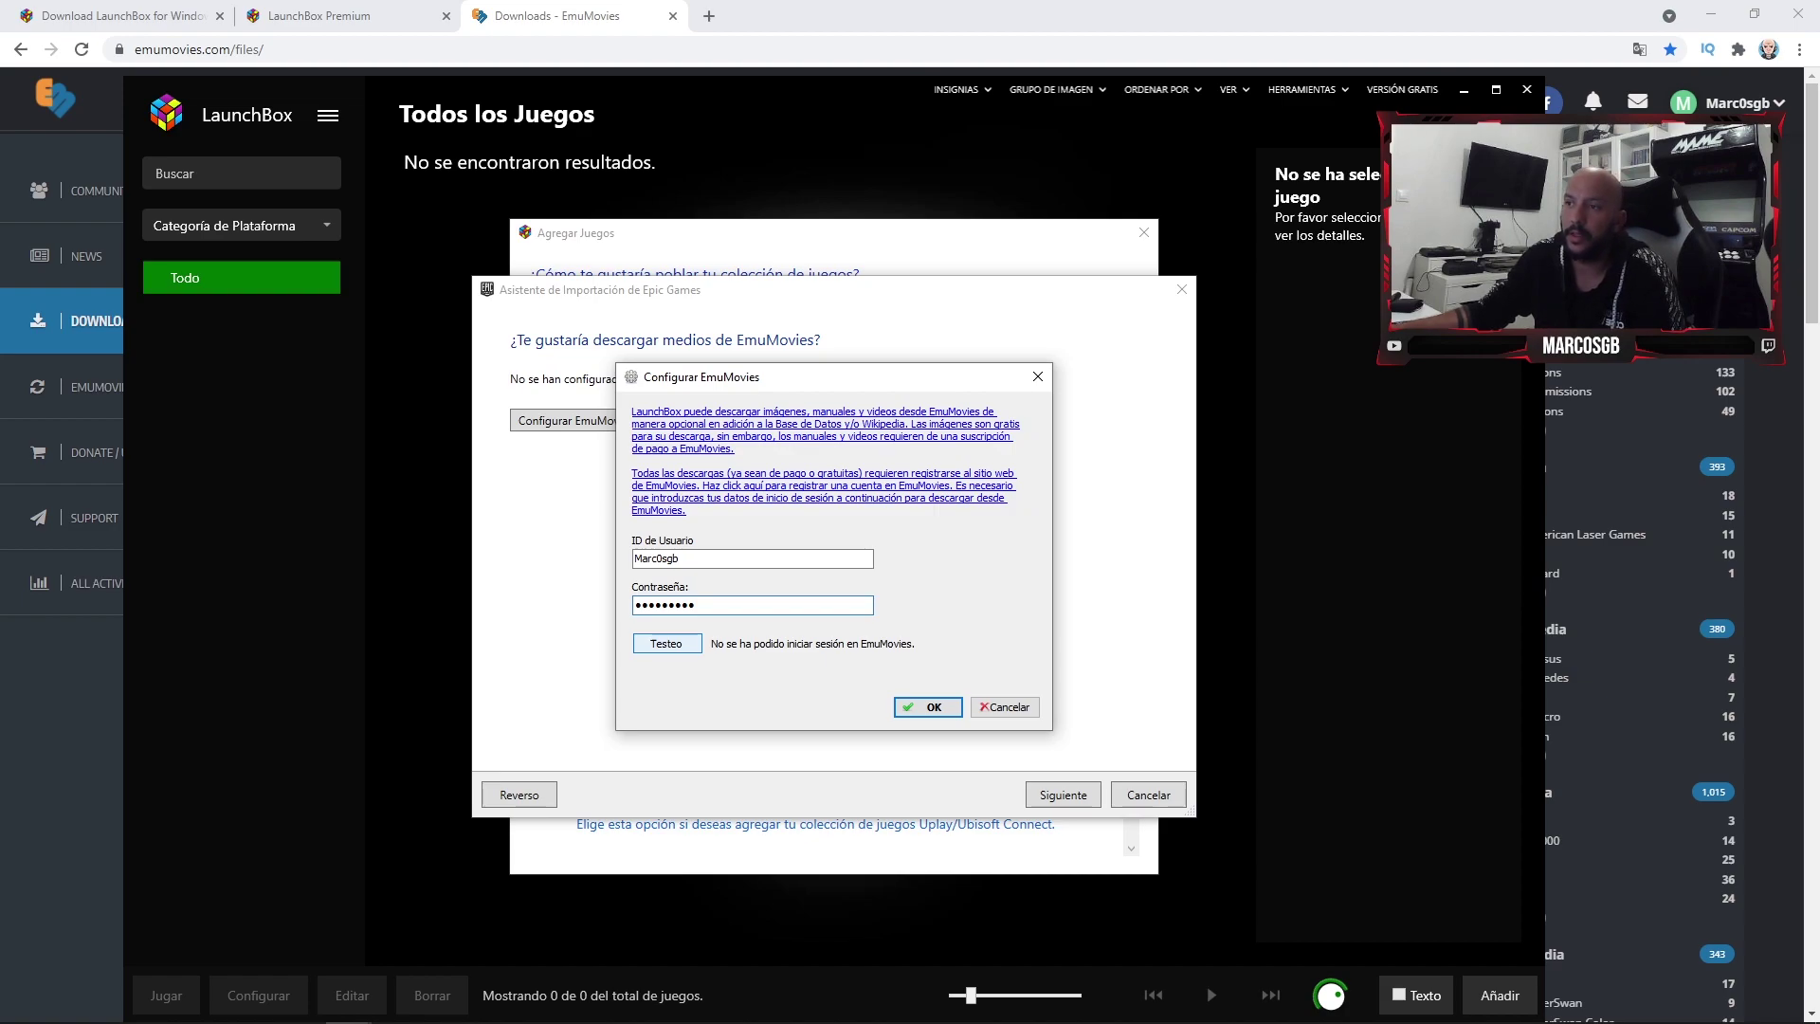
{"action": "key", "text": "space"}
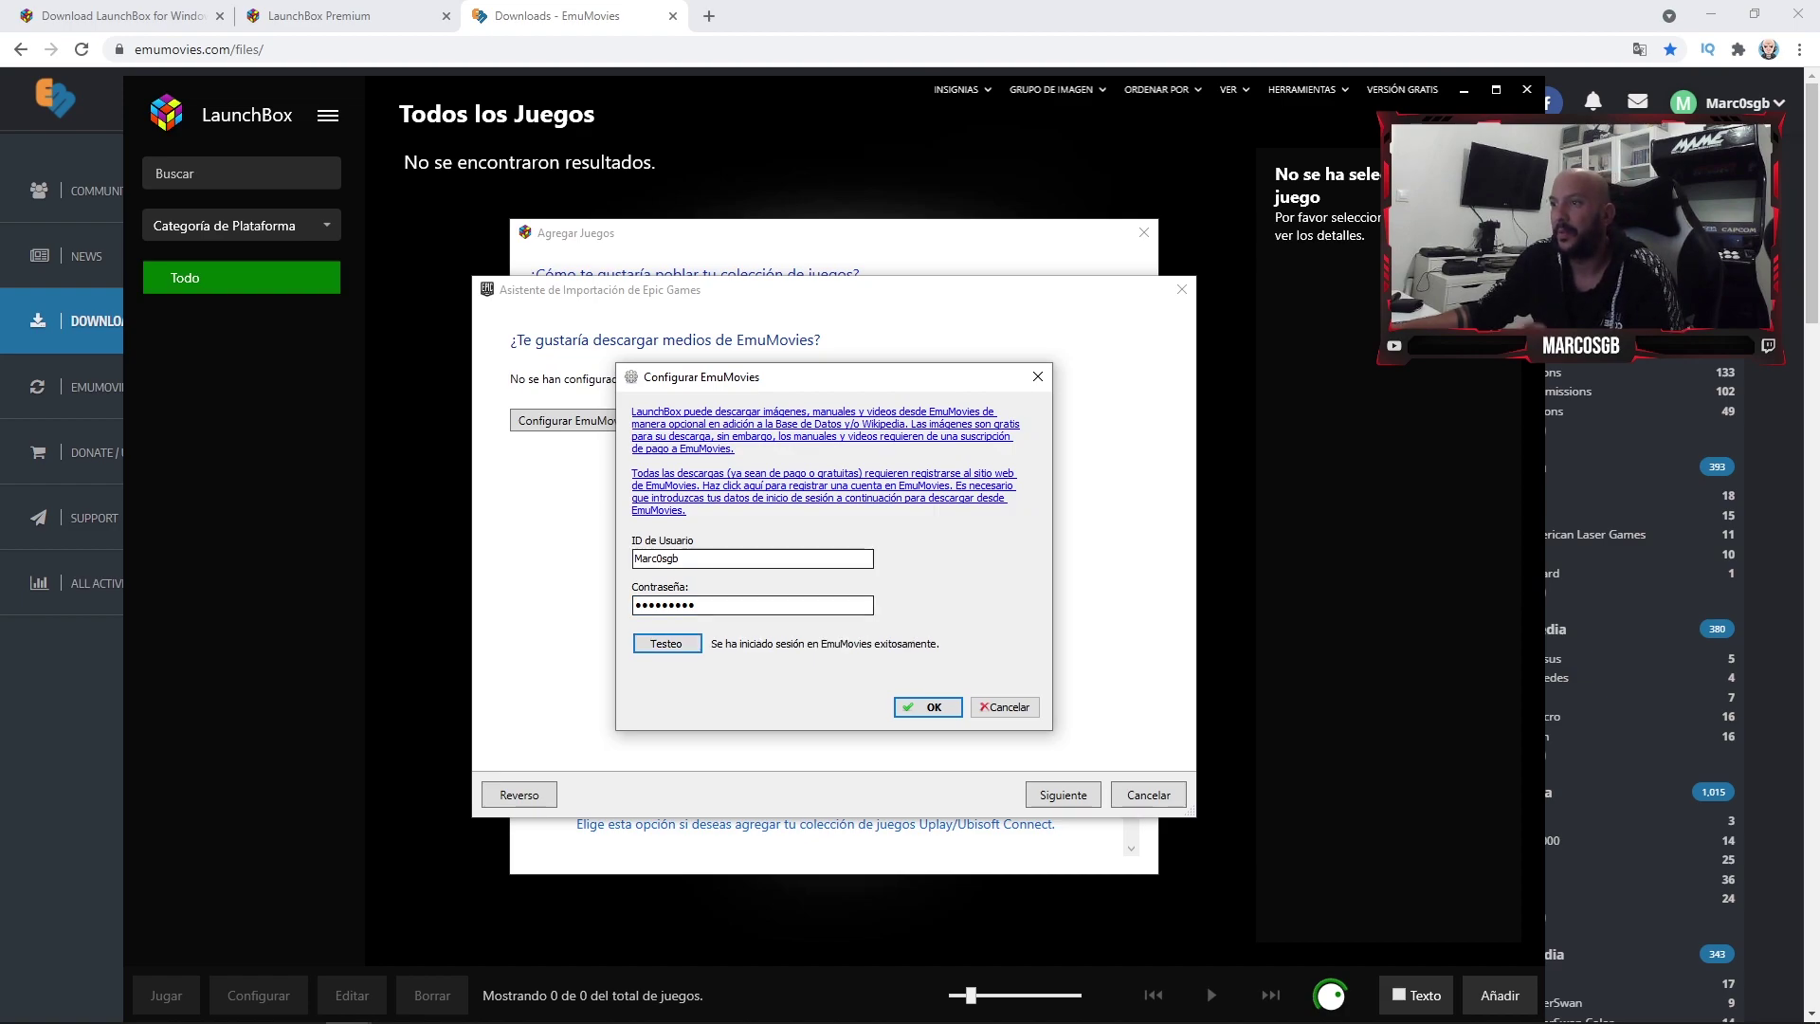
{"action": "key", "text": "Tab"}
{"action": "key", "text": "Return"}
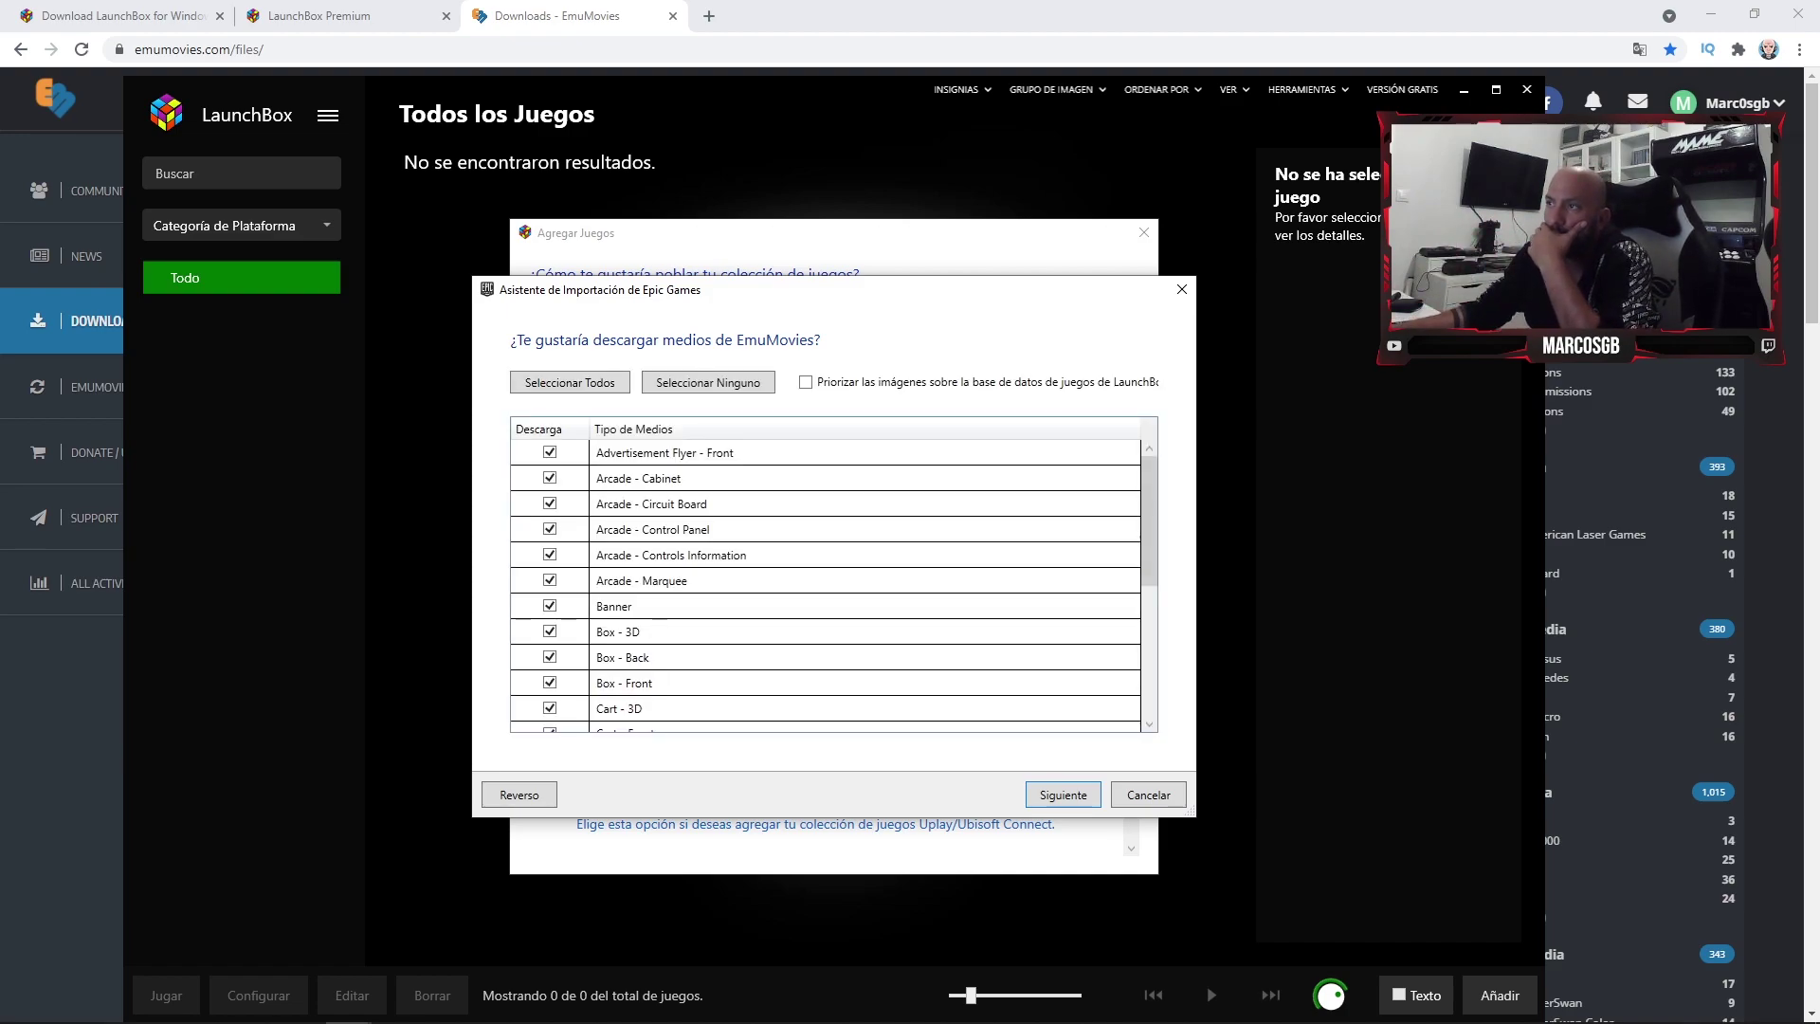
- Tick 'Priorizar las imágenes…' for EmuMovies, accept the media list, and start the Epic Games scan
{"action": "left_click", "coordinate": [804, 382]}
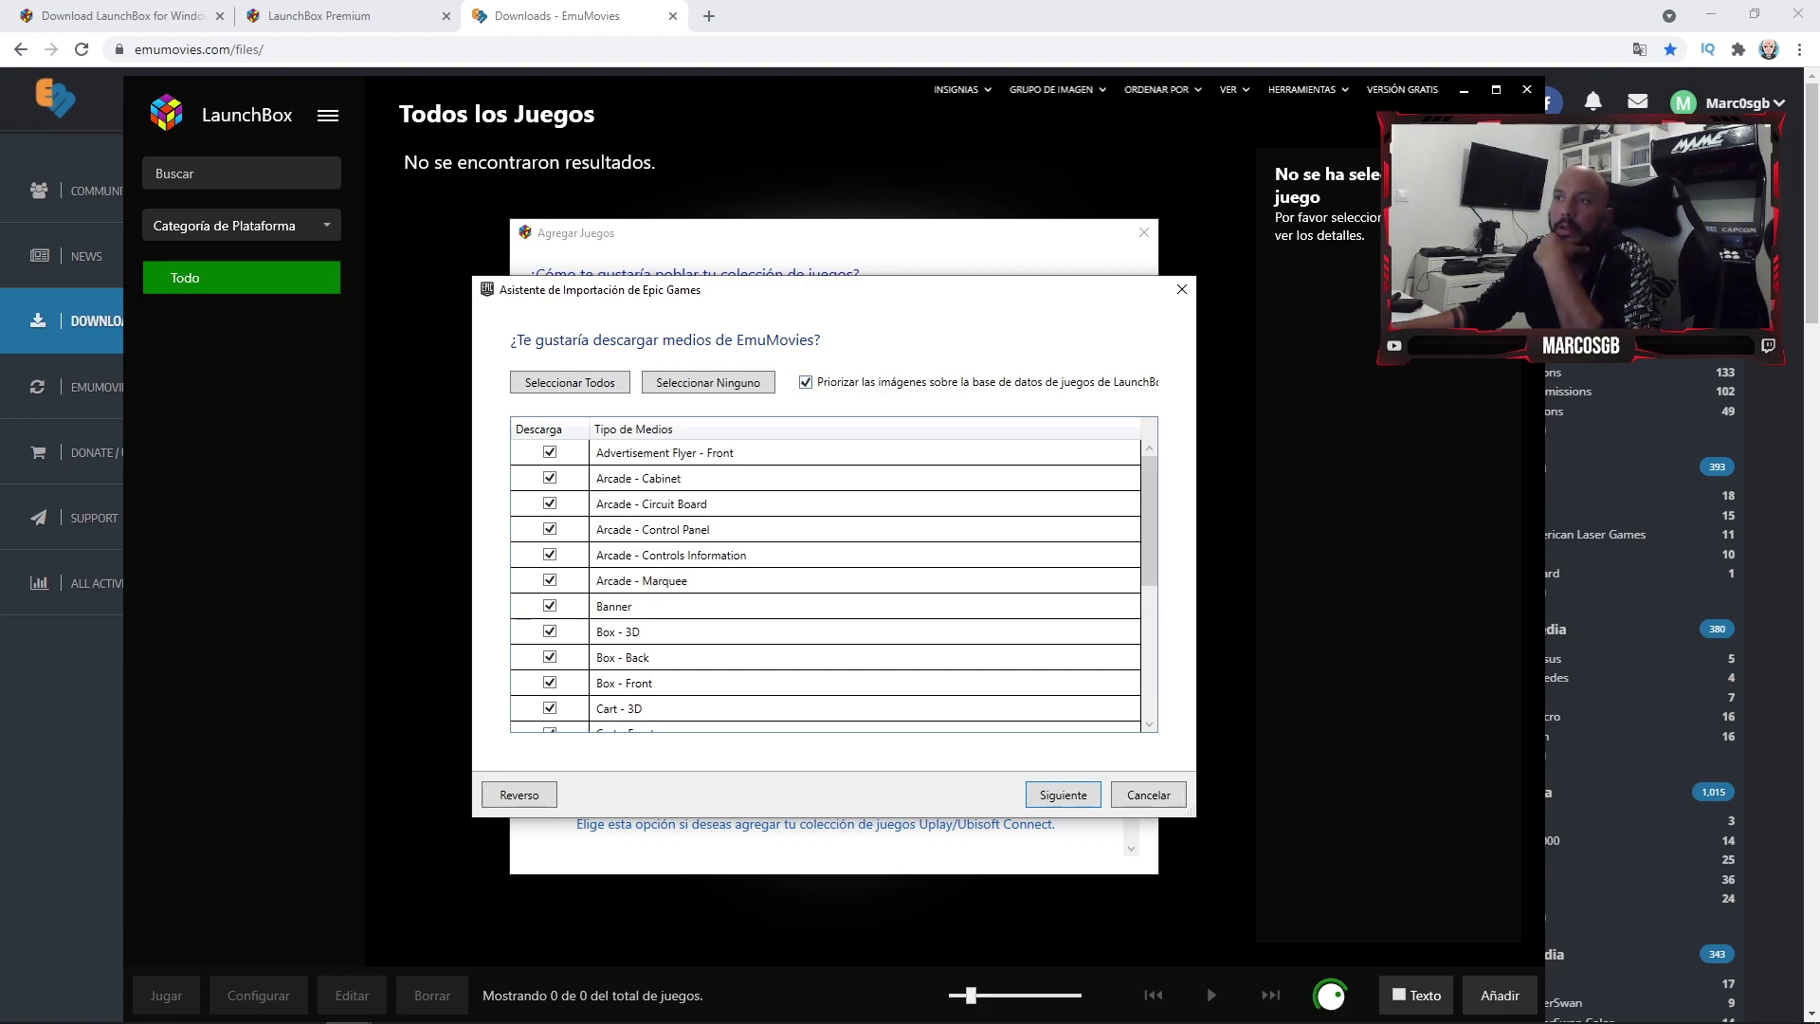
{"action": "scroll", "coordinate": [824, 583], "scroll_direction": "down", "scroll_amount": 4}
{"action": "scroll", "coordinate": [825, 583], "scroll_direction": "up", "scroll_amount": 2}
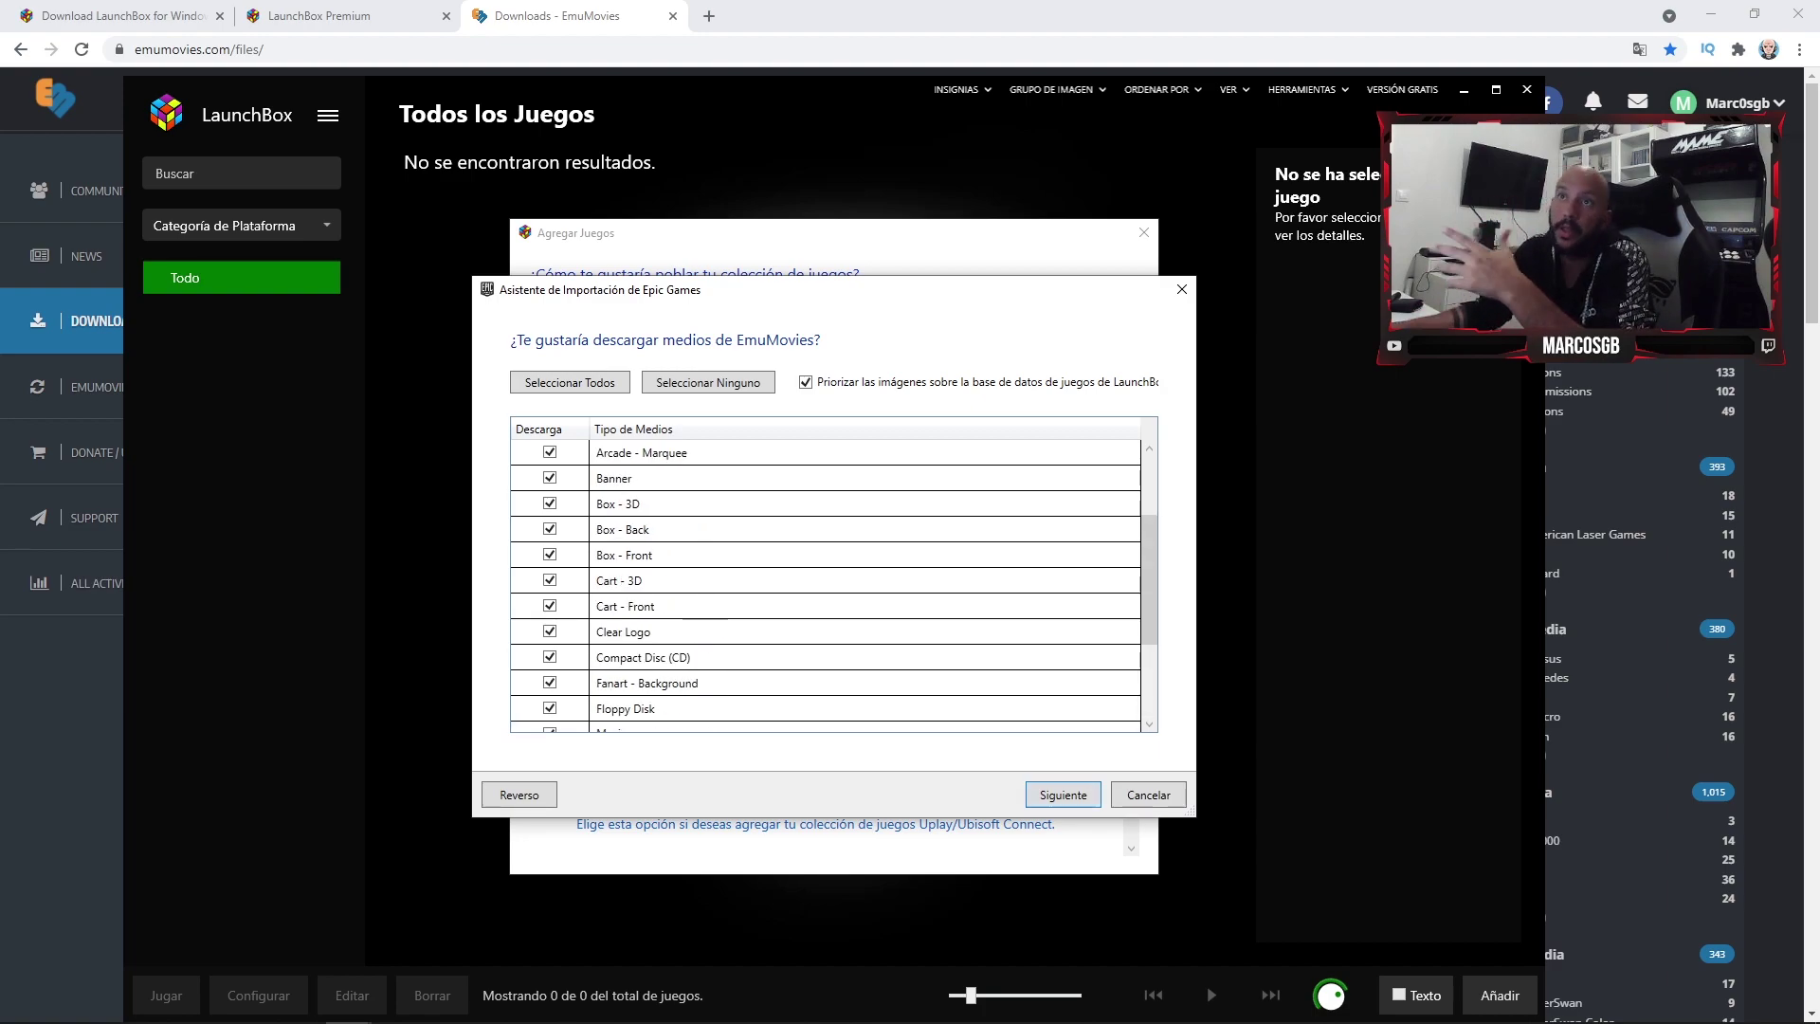
{"action": "key", "text": "Return"}
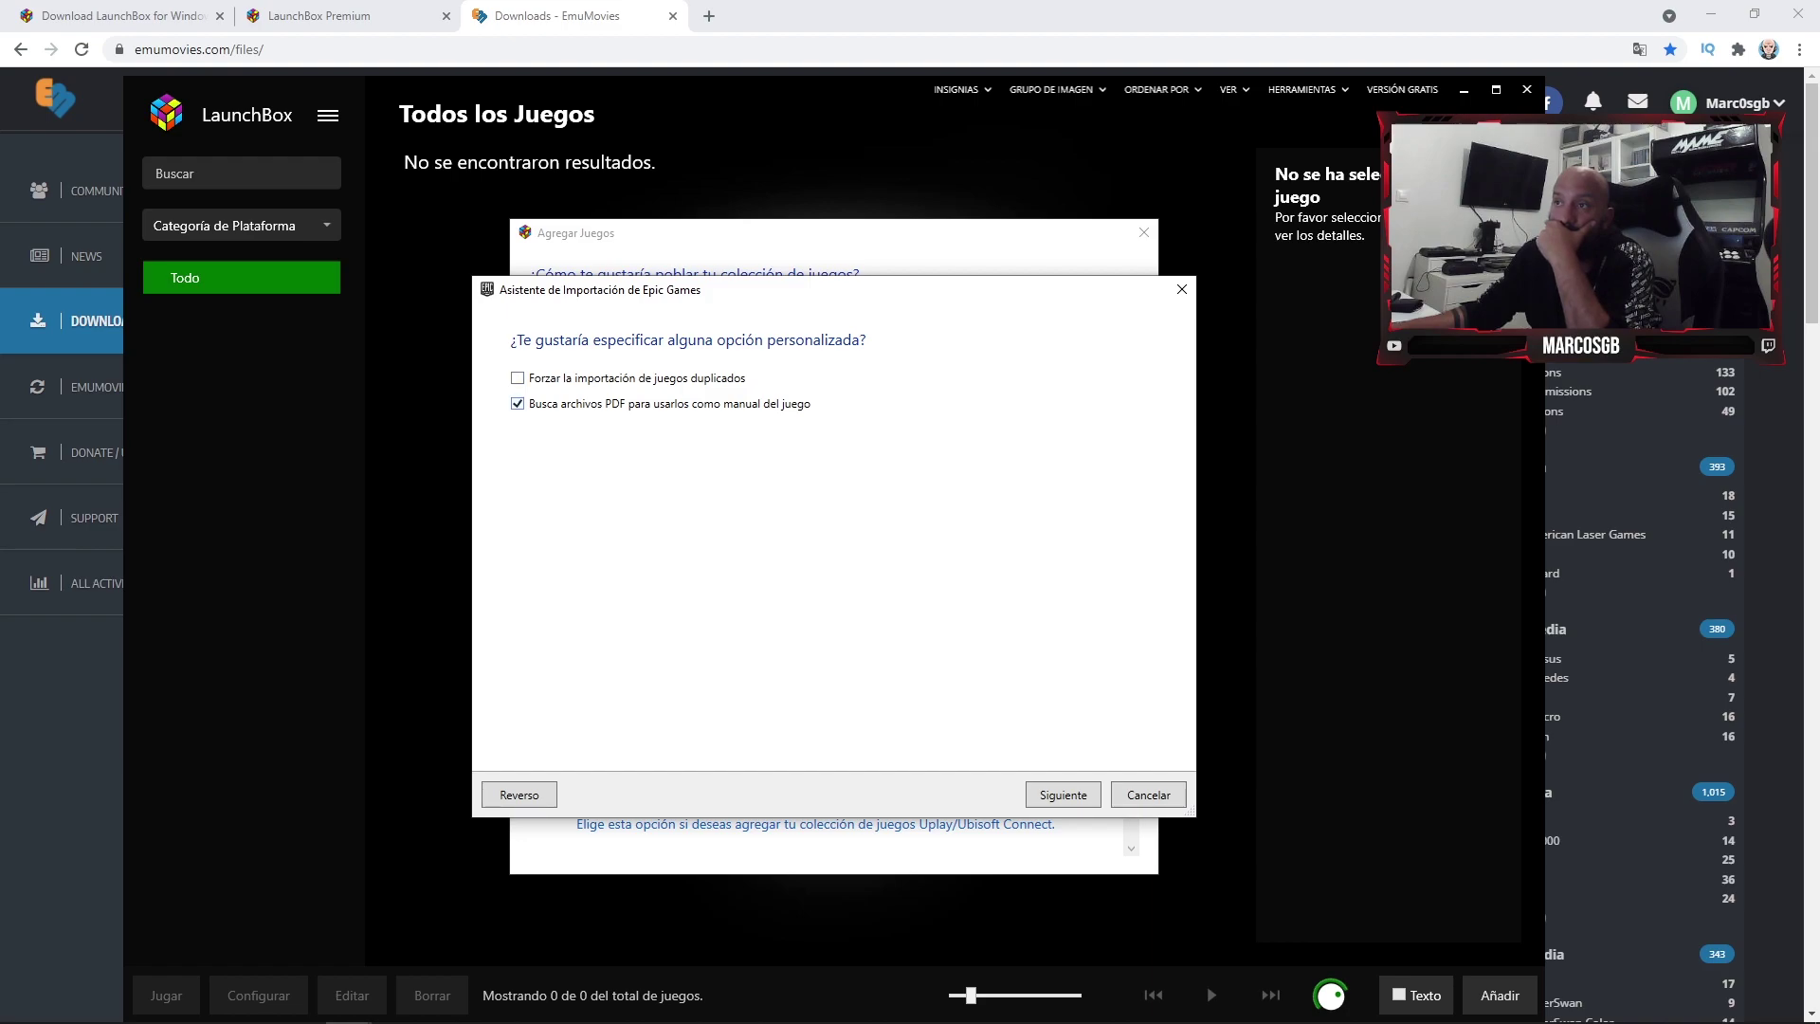
{"action": "key", "text": "Return"}
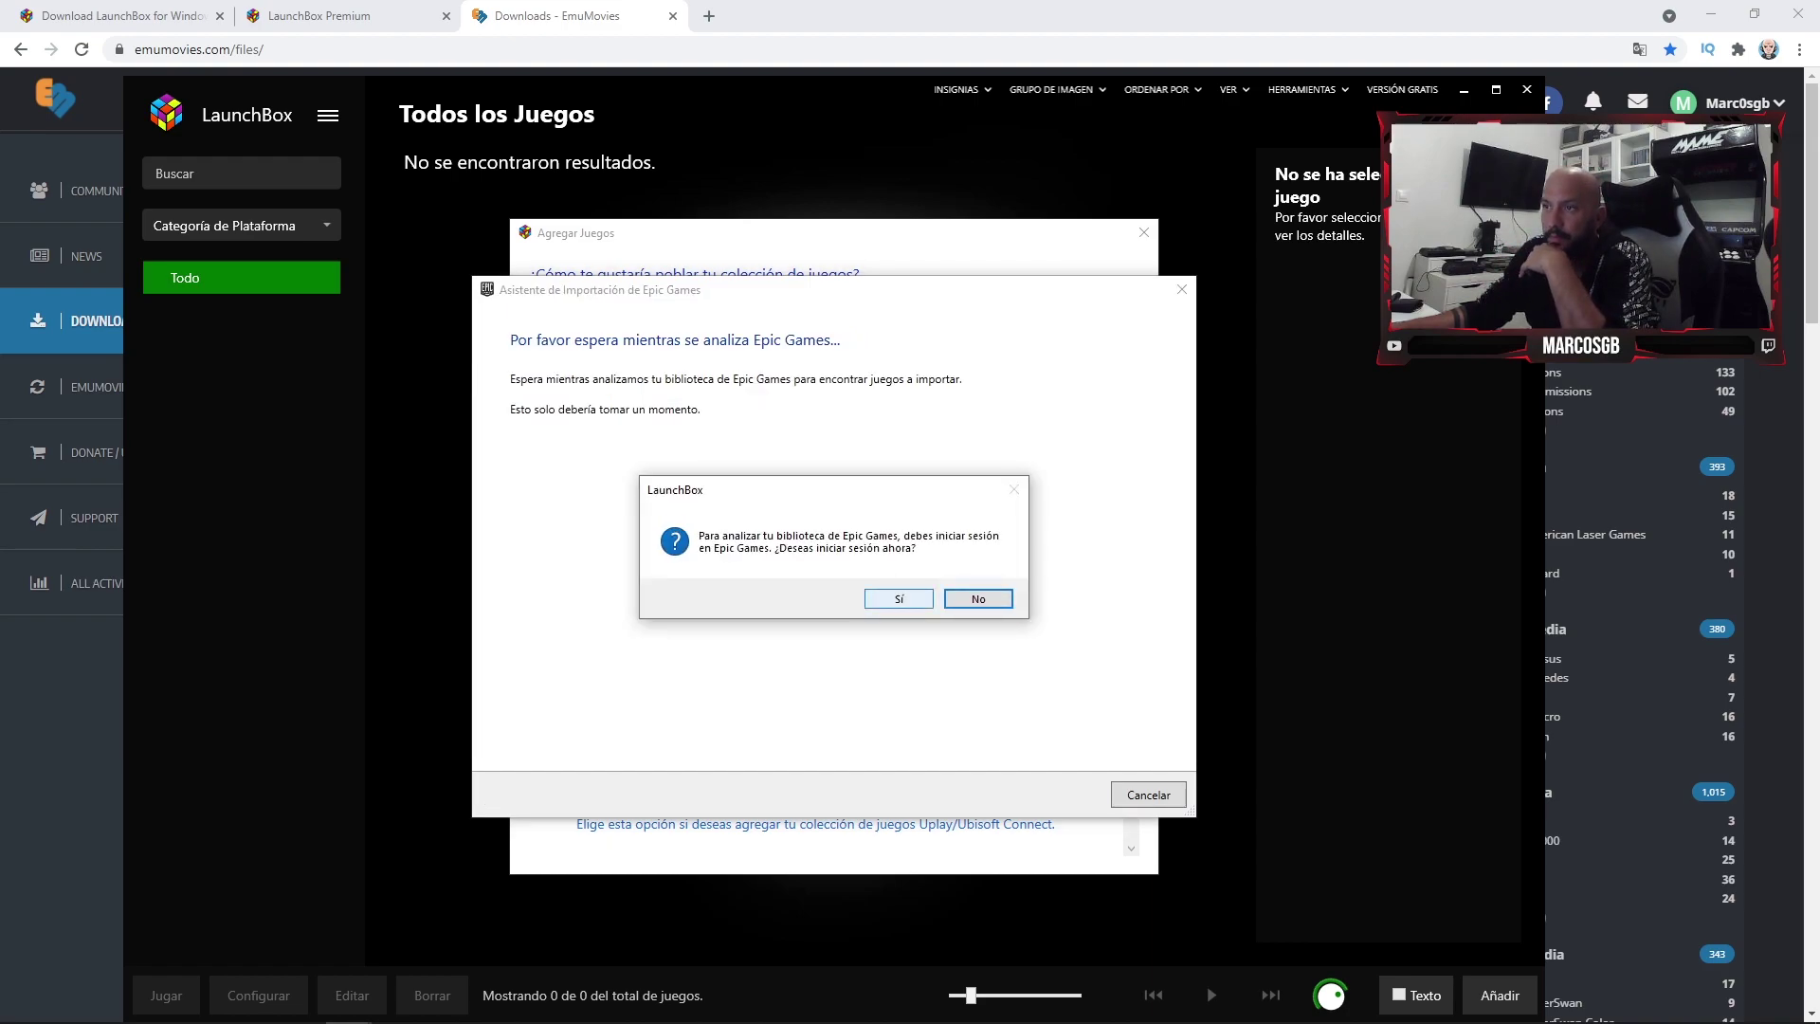
- Sign in with the Epic Games account email and password, with Remember me unticked
{"action": "left_click", "coordinate": [899, 598]}
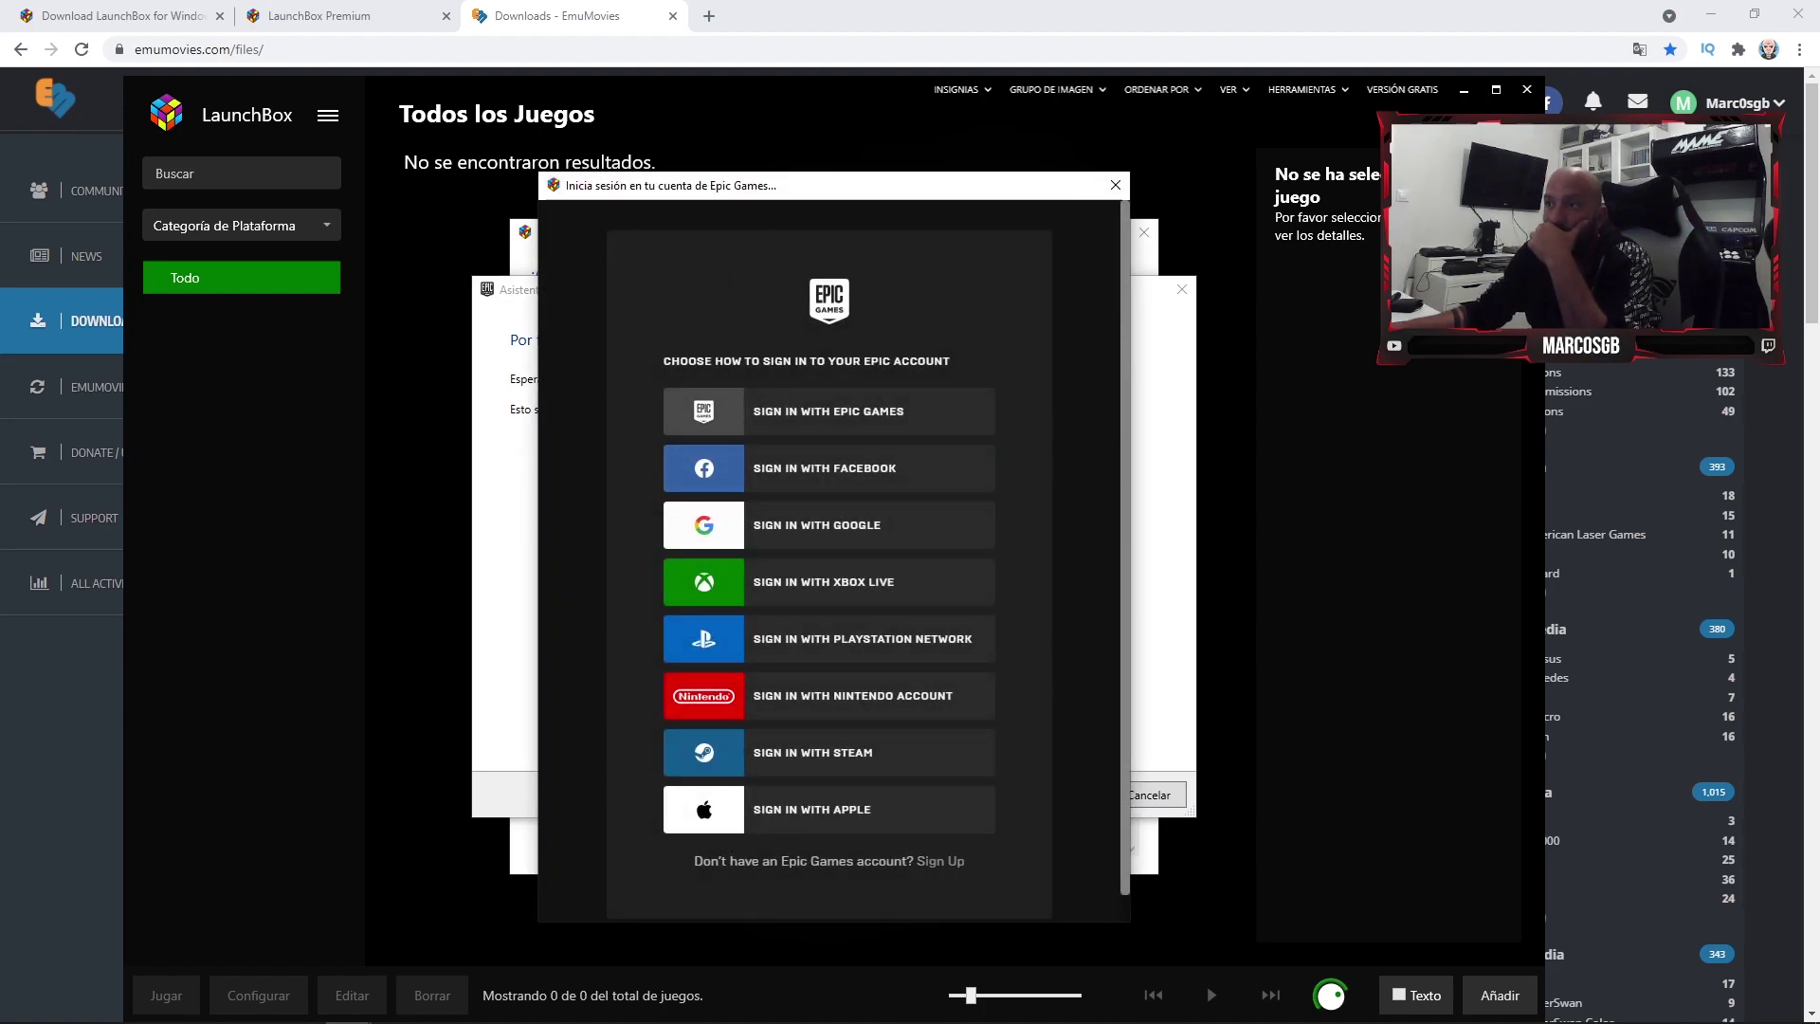
{"action": "left_click", "coordinate": [828, 411]}
{"action": "key", "text": "Tab"}
{"action": "type", "text": "***********"}
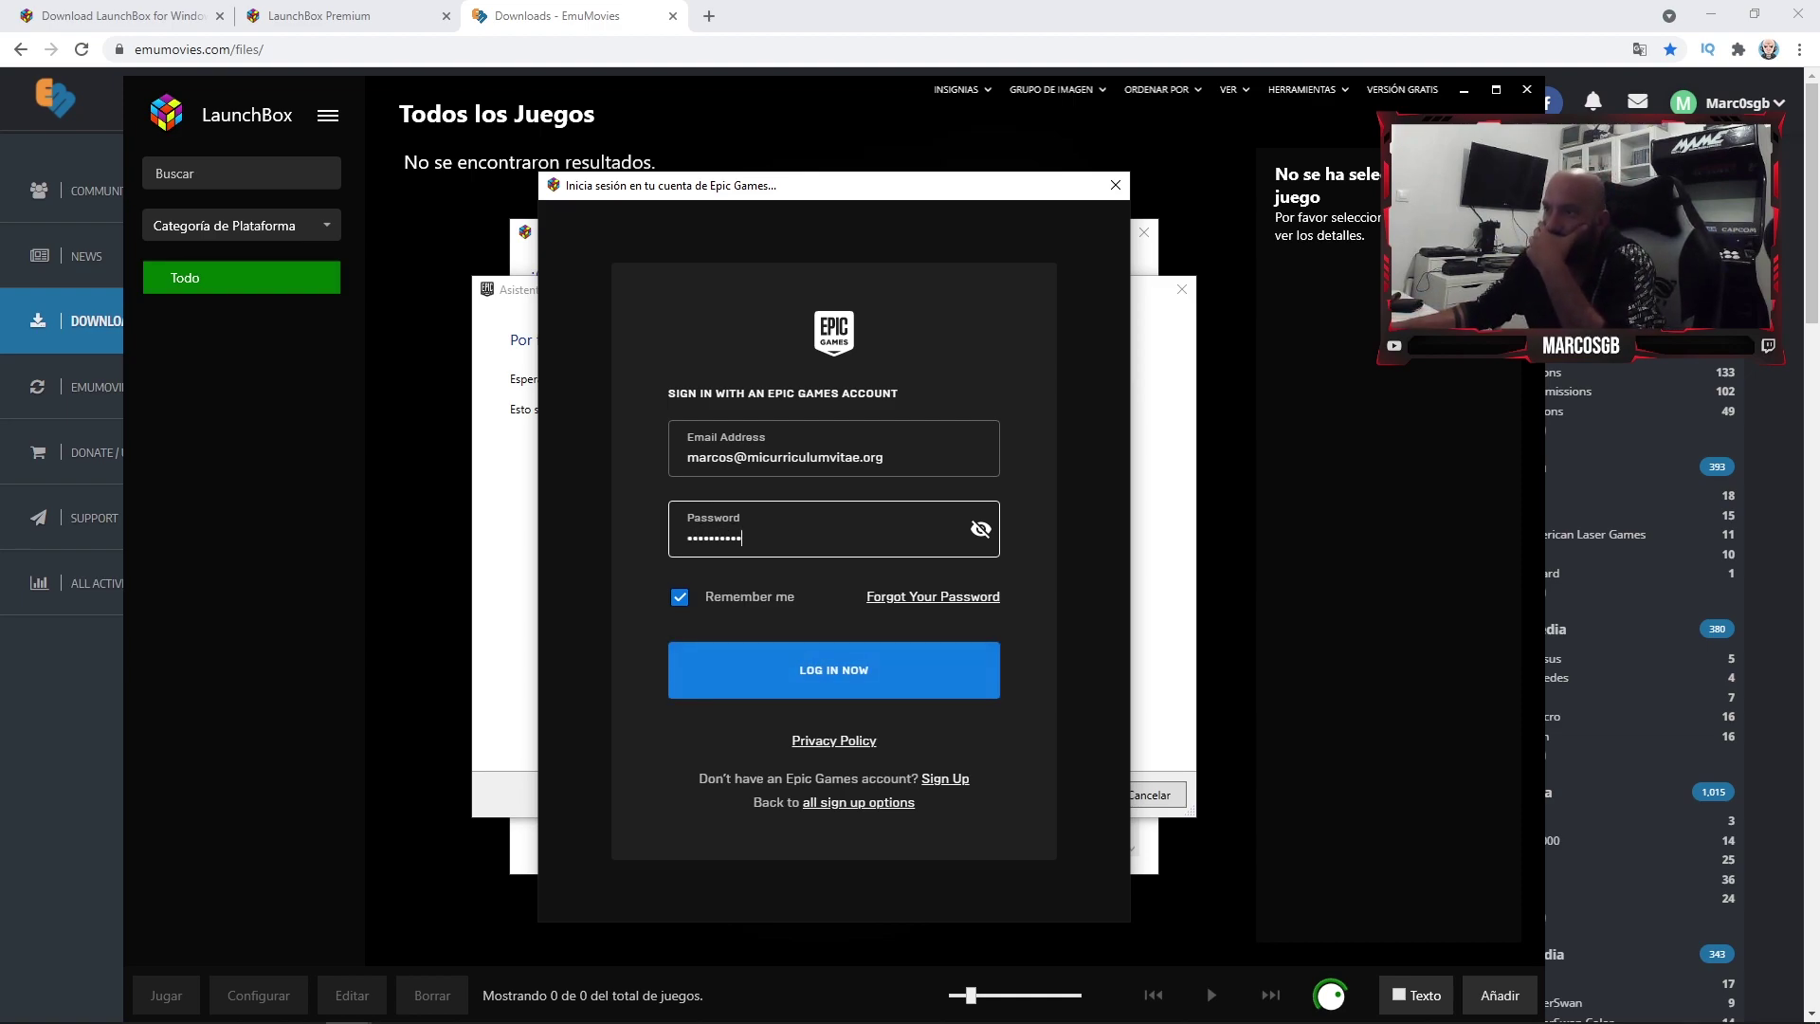
{"action": "left_click", "coordinate": [679, 596]}
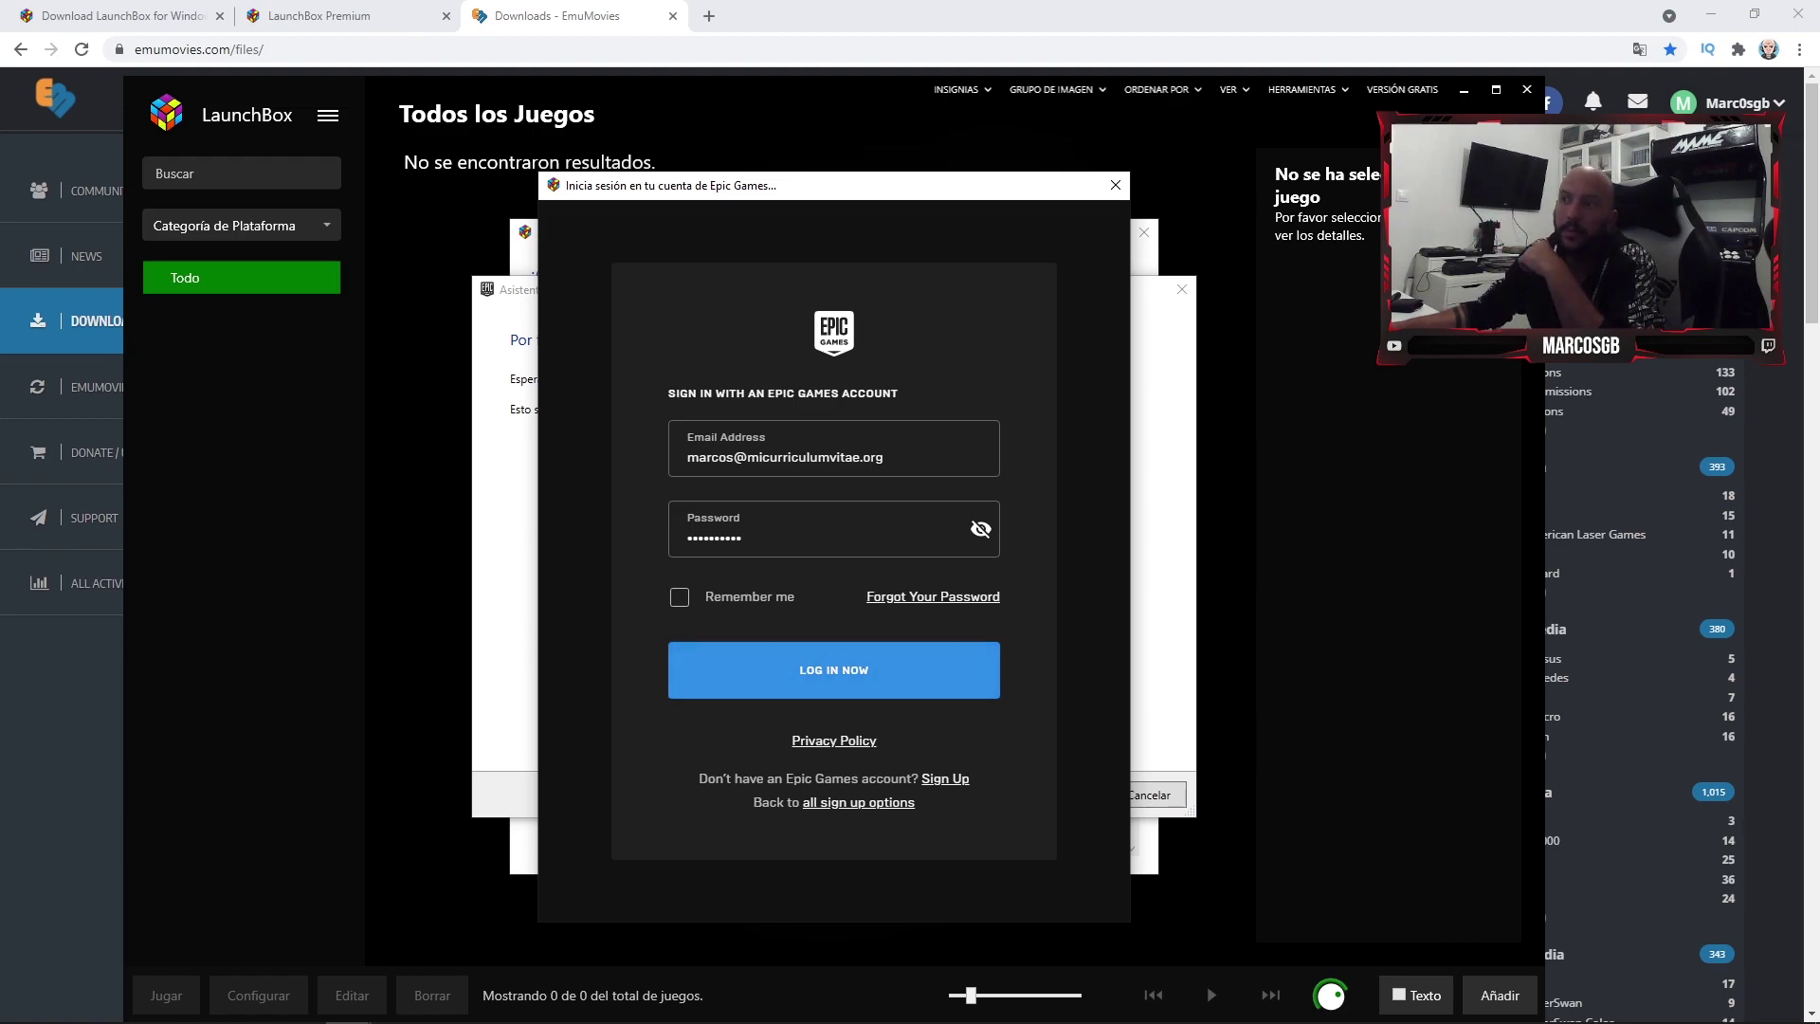
{"action": "left_click", "coordinate": [834, 669]}
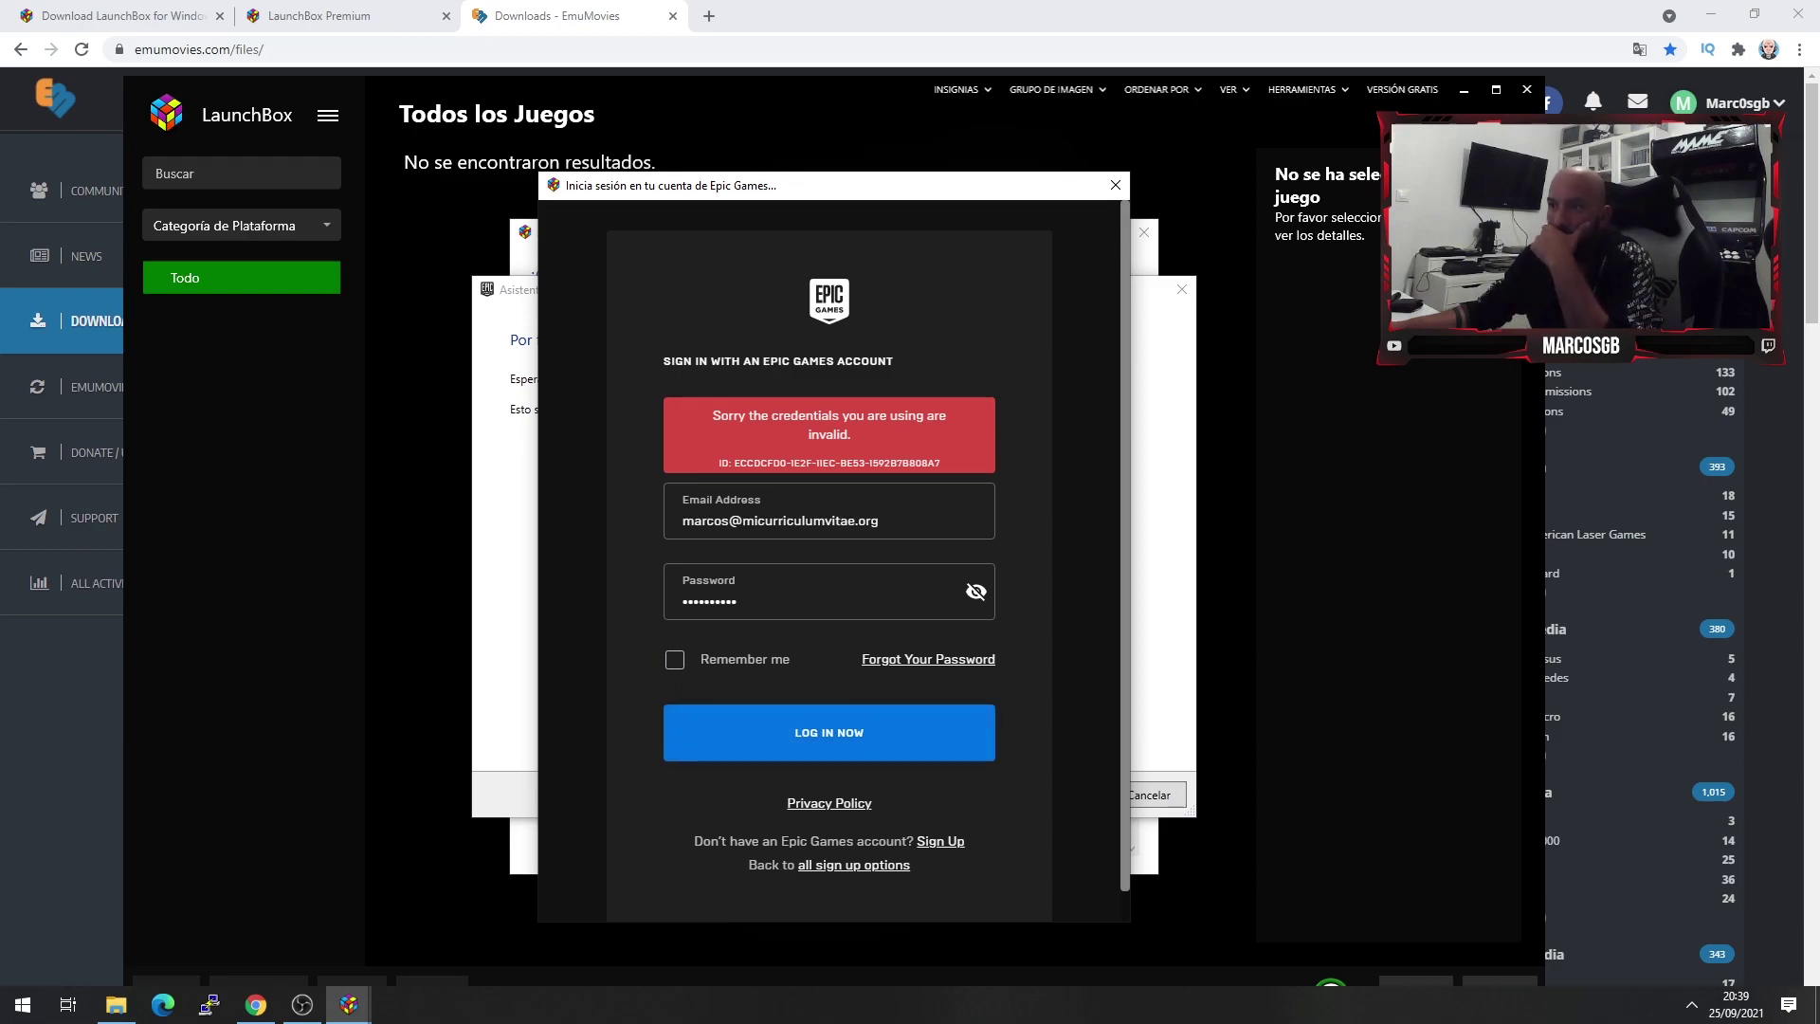
- Retype the rejected Epic password, resubmit it, then close the sign-in window
{"action": "key", "text": "ctrl+a"}
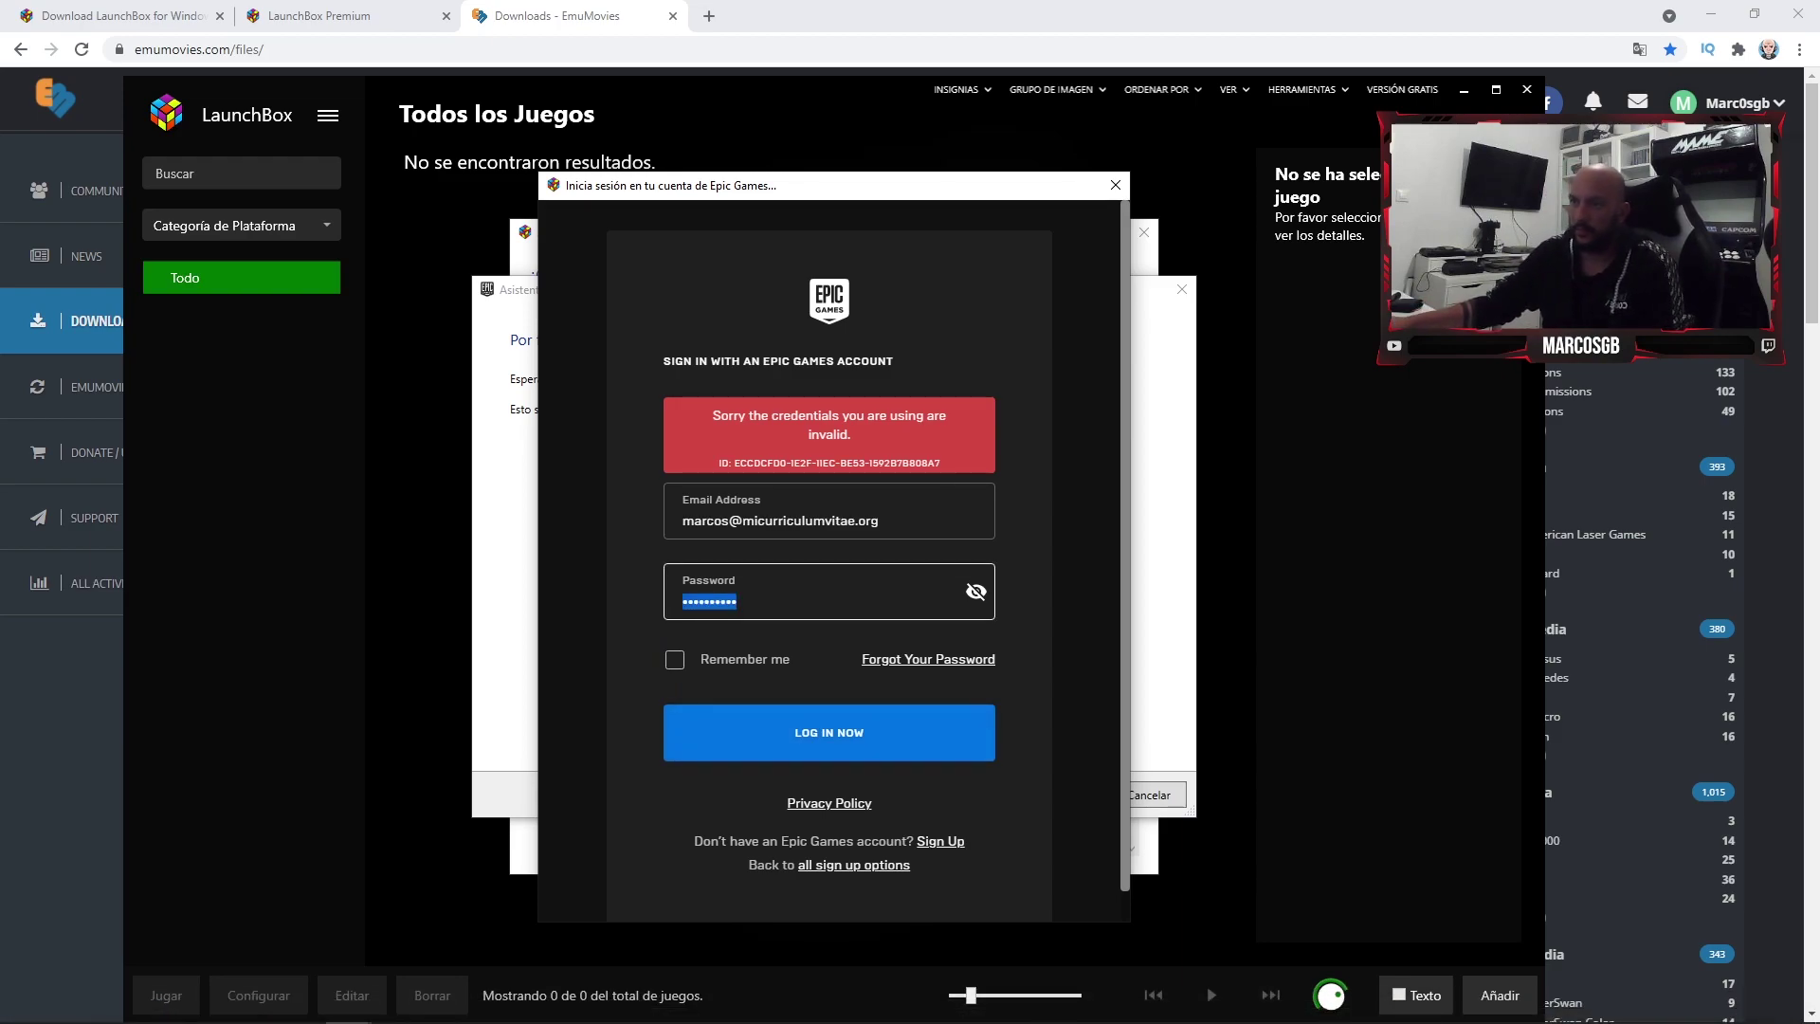
{"action": "type", "text": "••••••••••"}
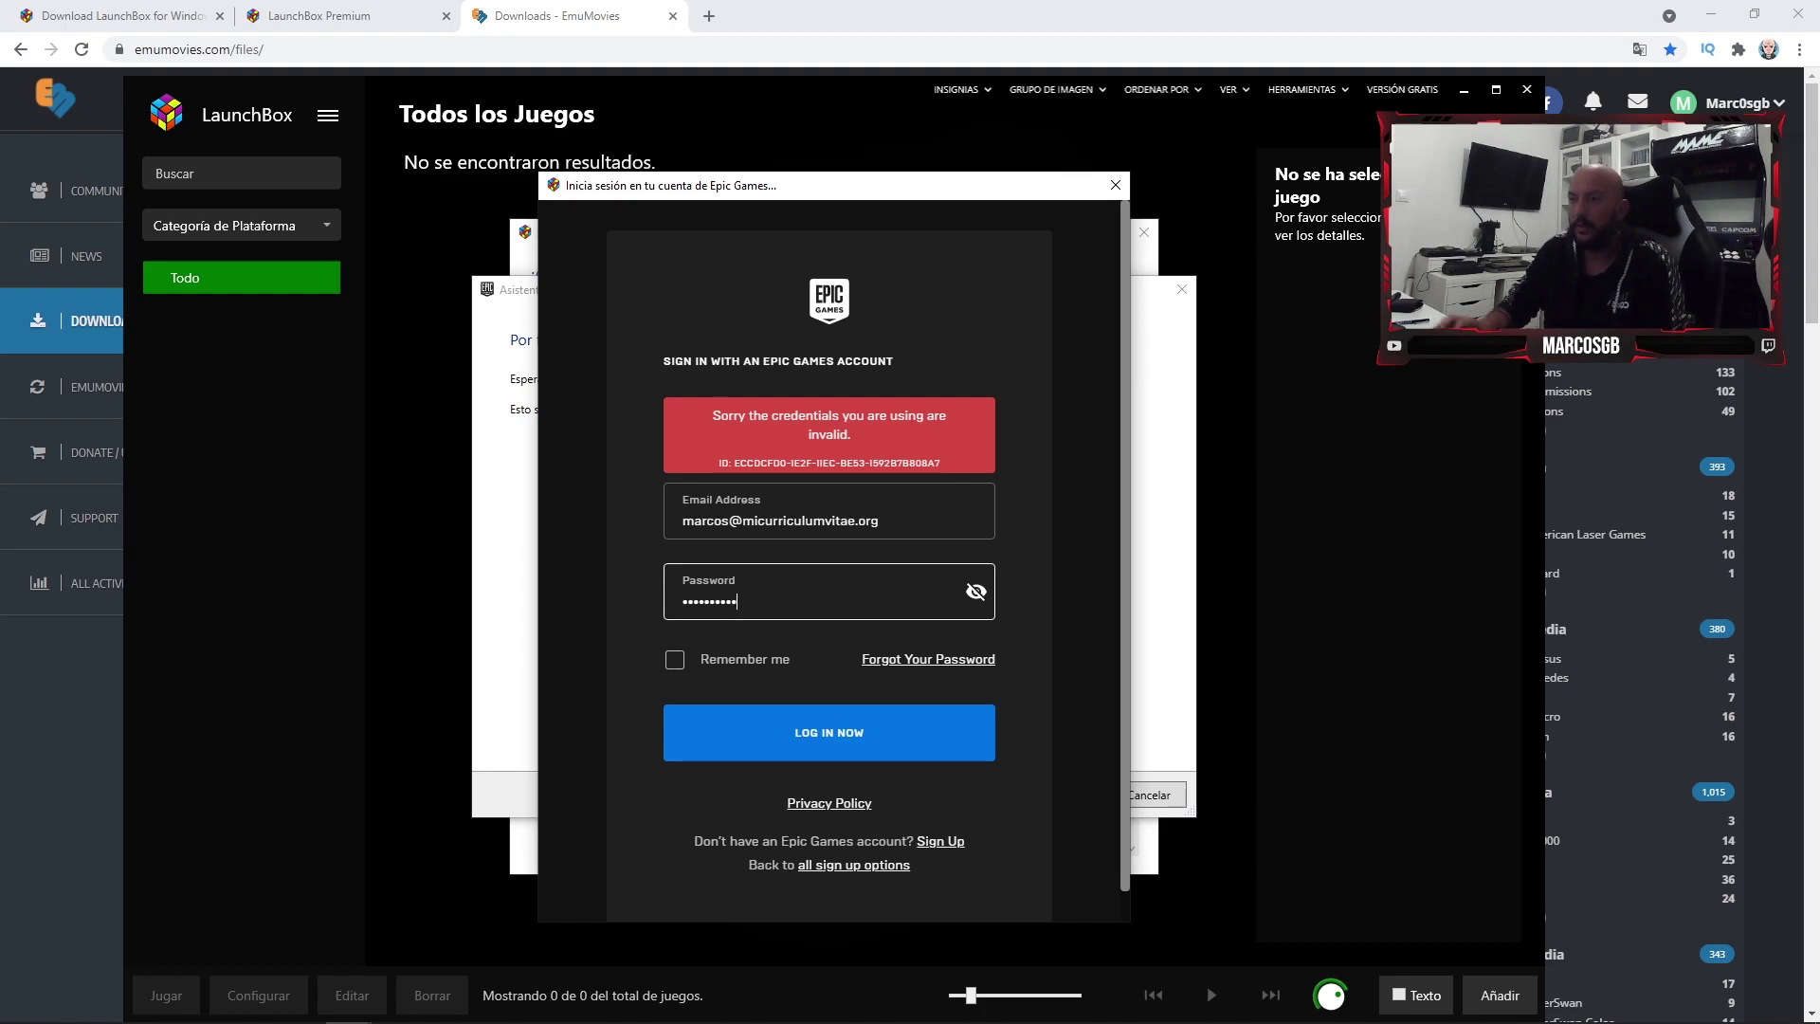
{"action": "key", "text": "Return"}
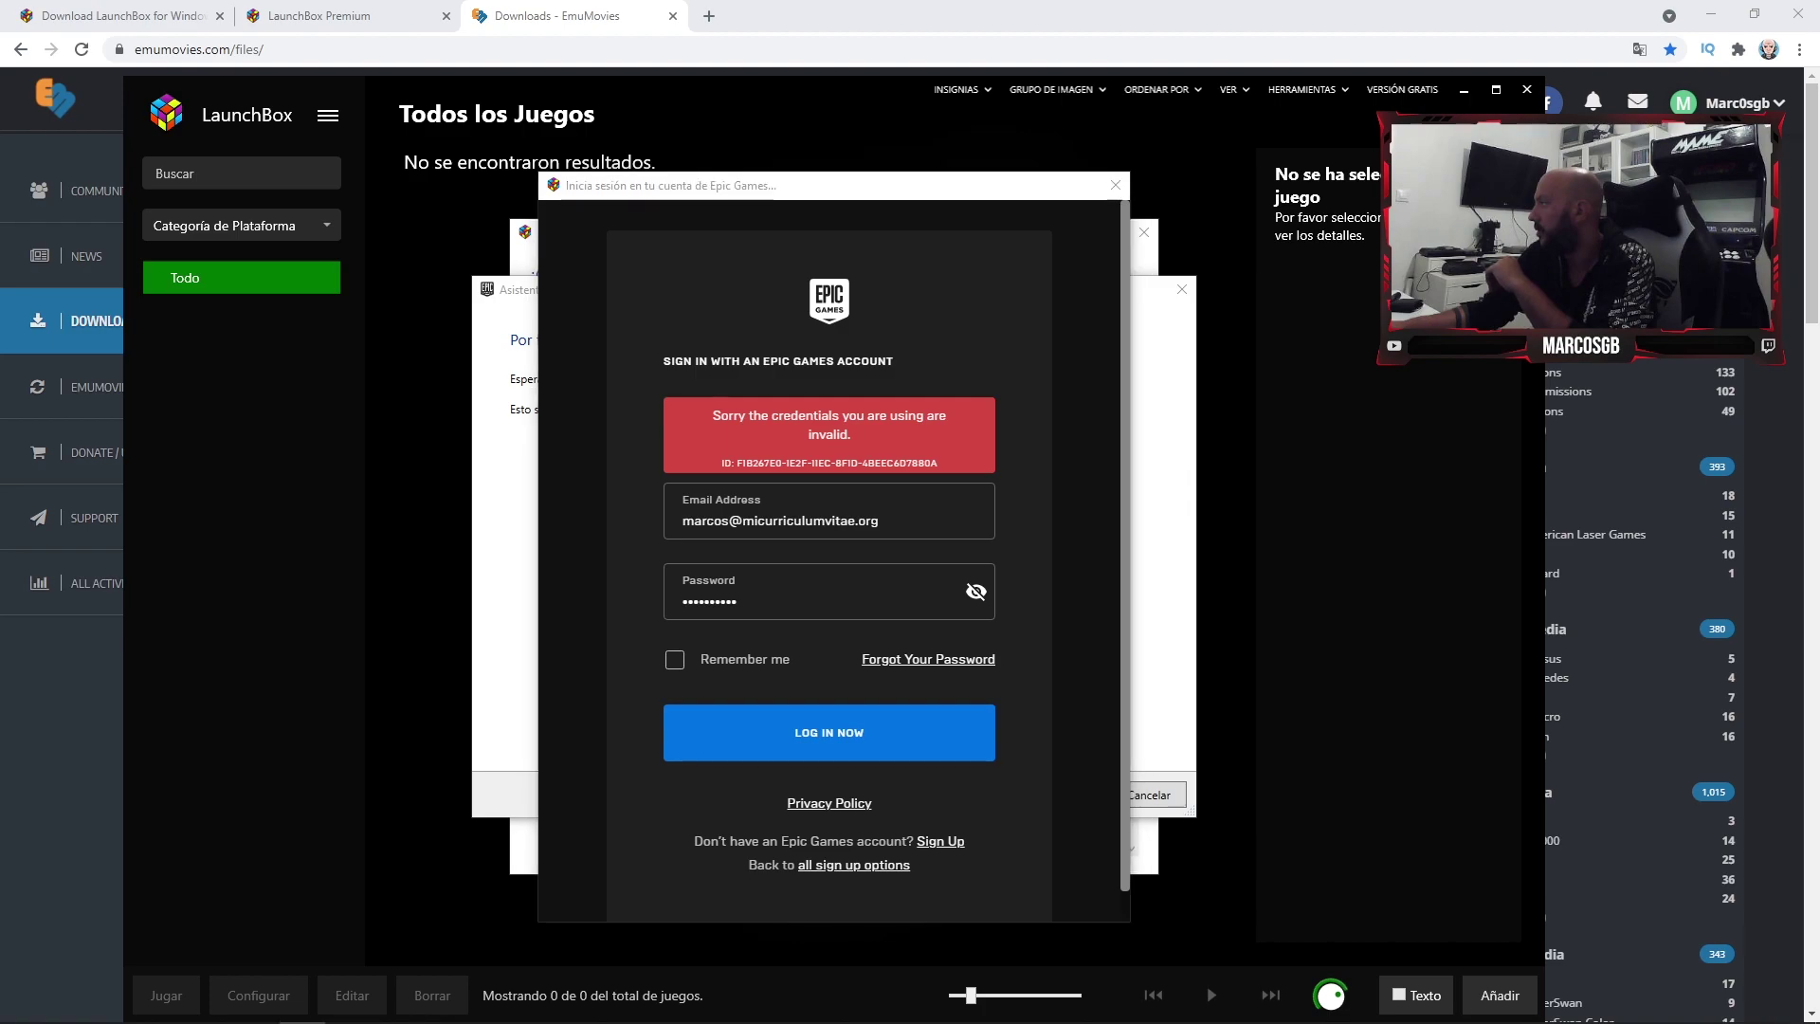
{"action": "key", "text": "alt+F4"}
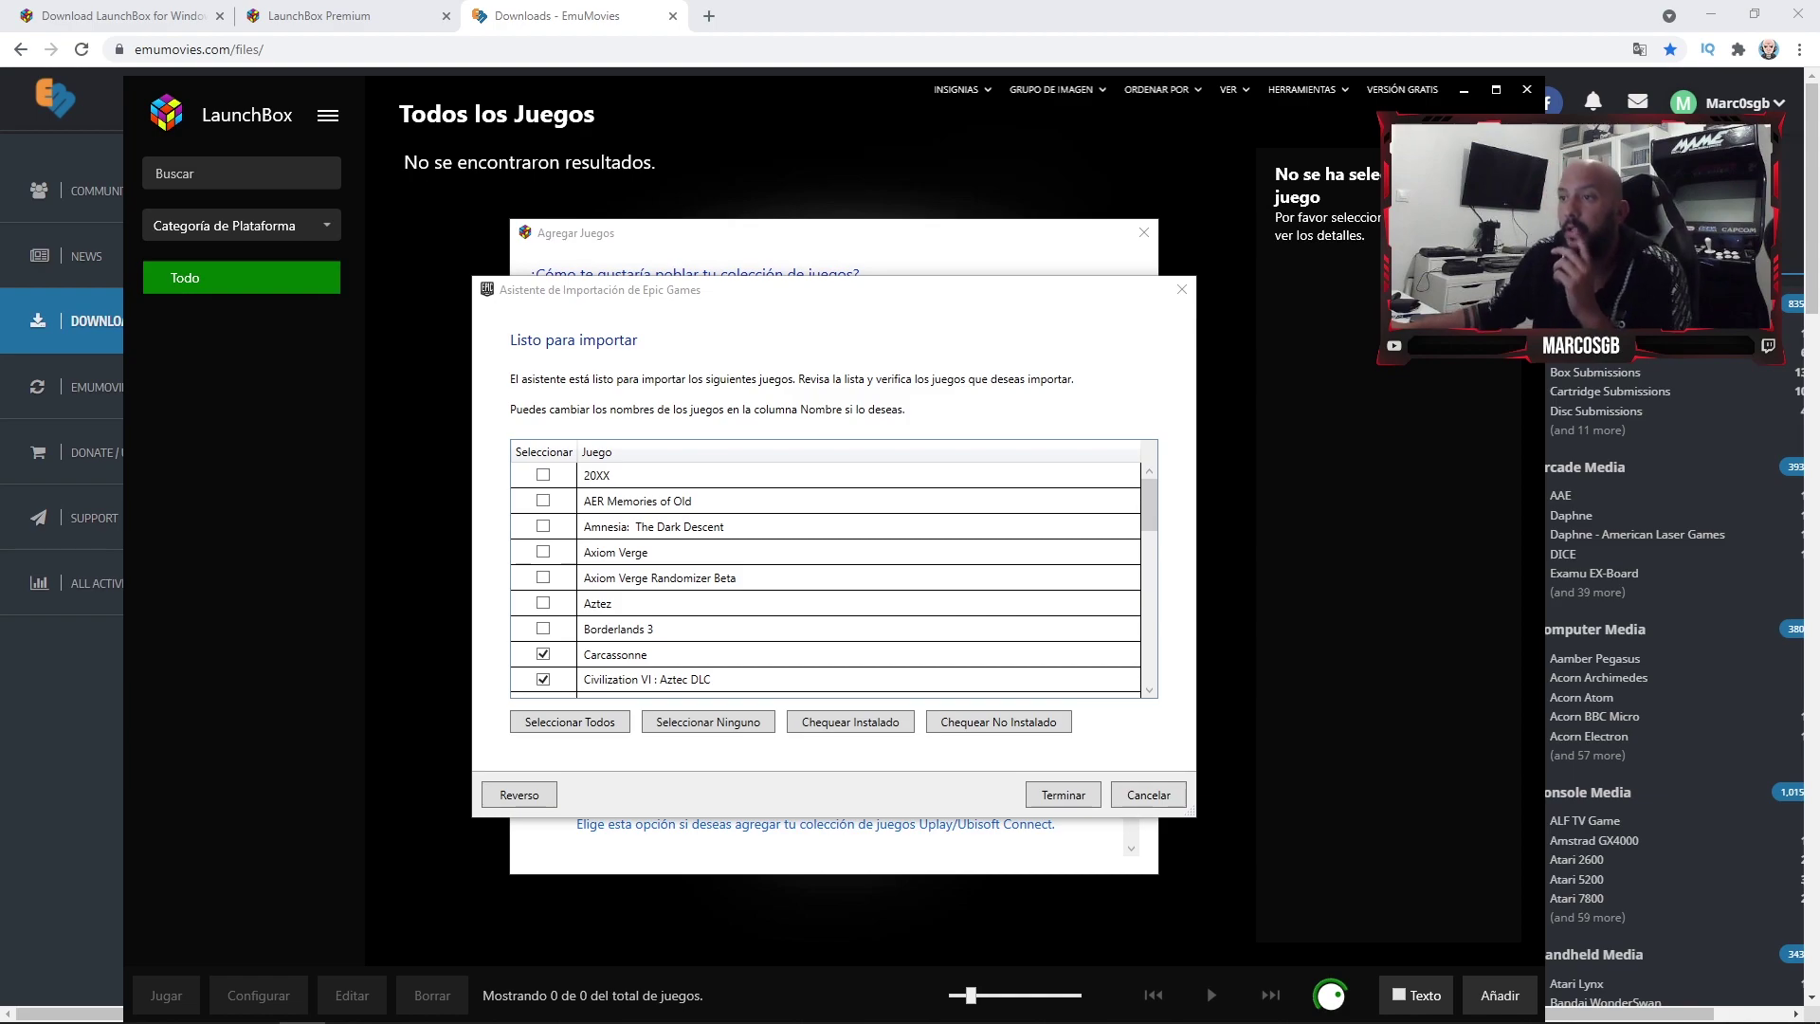
- Review the checked games, including Carcassonne and Civilization VI : Aztec DLC, and click Terminar
{"action": "scroll", "coordinate": [825, 579], "scroll_direction": "down", "scroll_amount": 15}
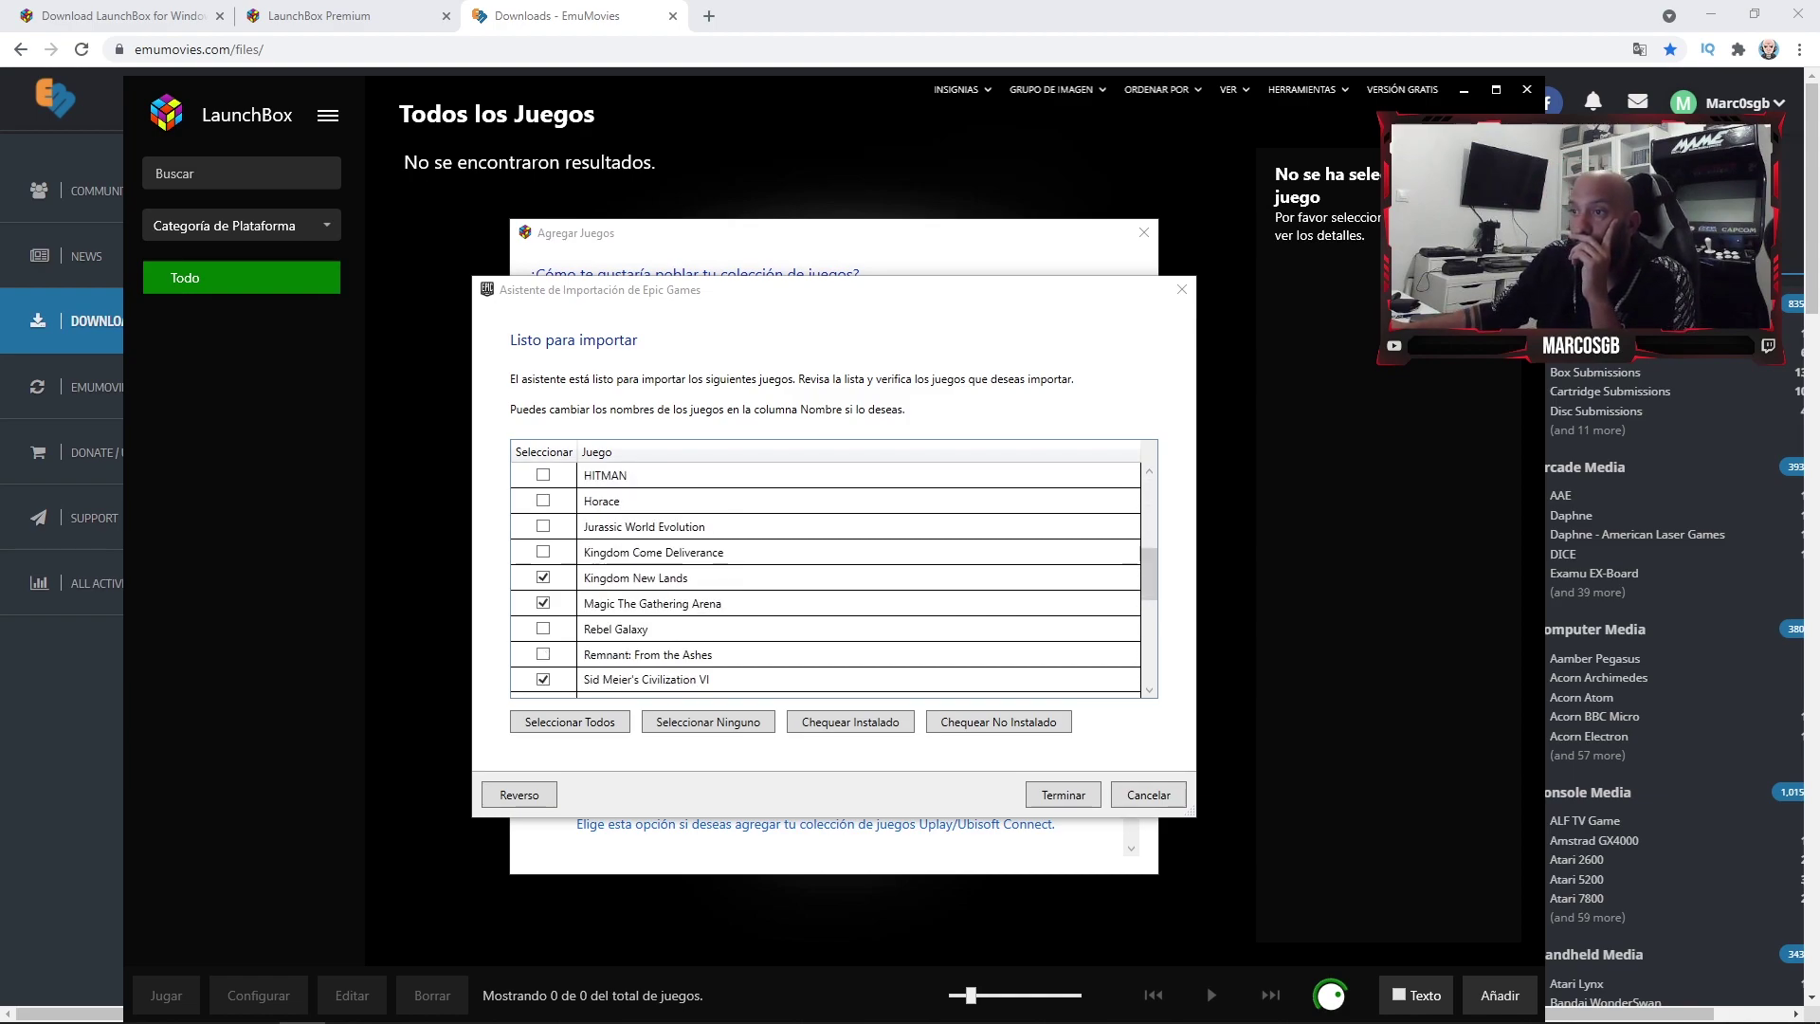
{"action": "scroll", "coordinate": [824, 578], "scroll_direction": "down", "scroll_amount": 1}
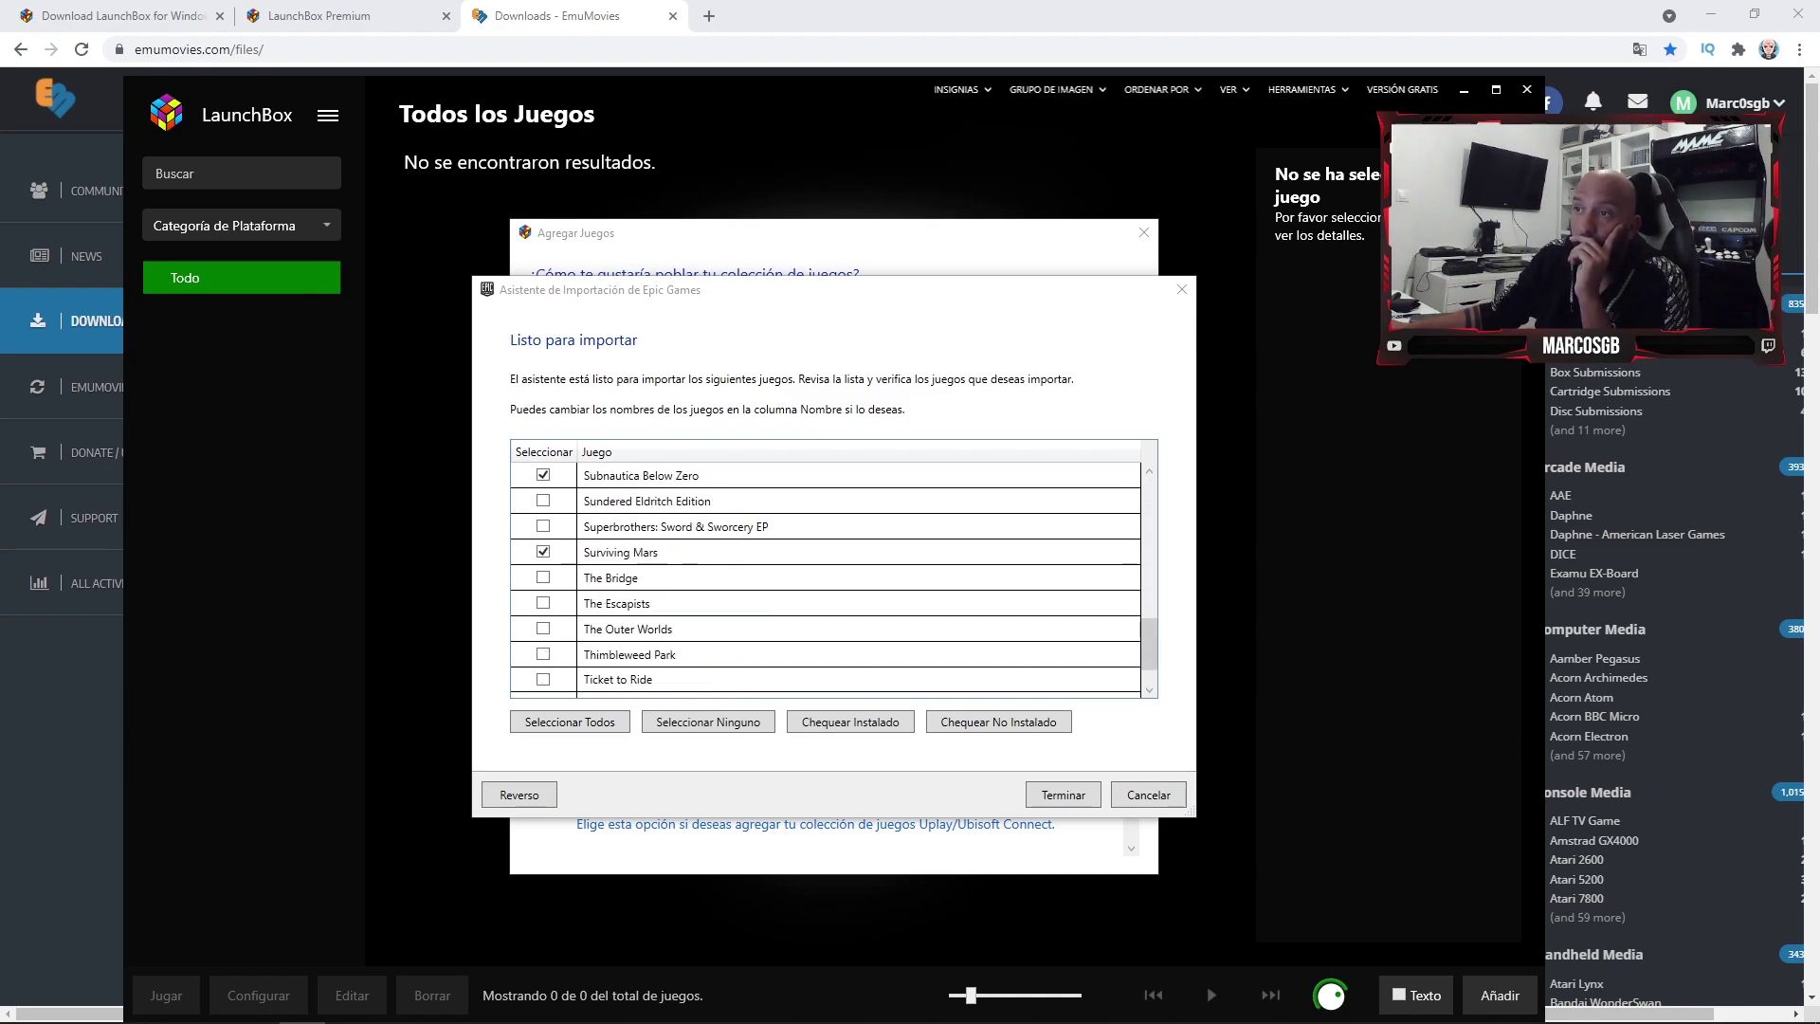
{"action": "scroll", "coordinate": [825, 578], "scroll_direction": "up", "scroll_amount": 1}
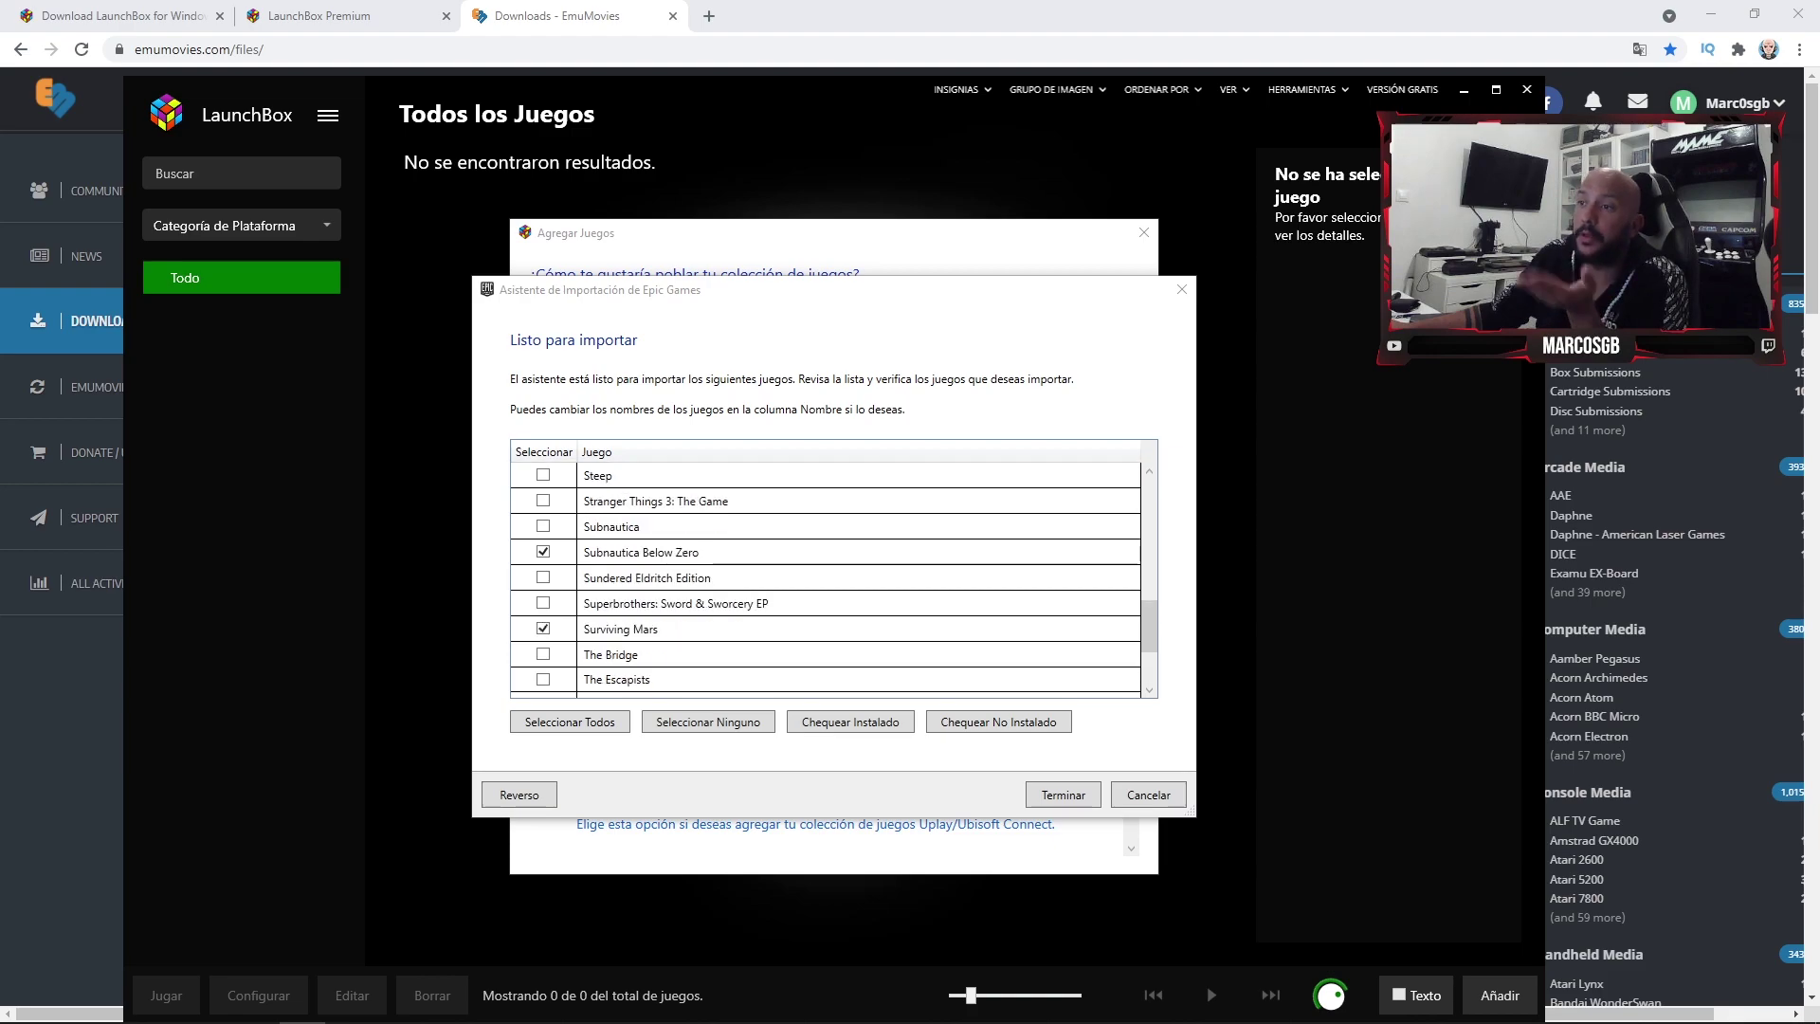
{"action": "scroll", "coordinate": [825, 578], "scroll_direction": "down", "scroll_amount": 2}
{"action": "scroll", "coordinate": [825, 578], "scroll_direction": "up", "scroll_amount": 15}
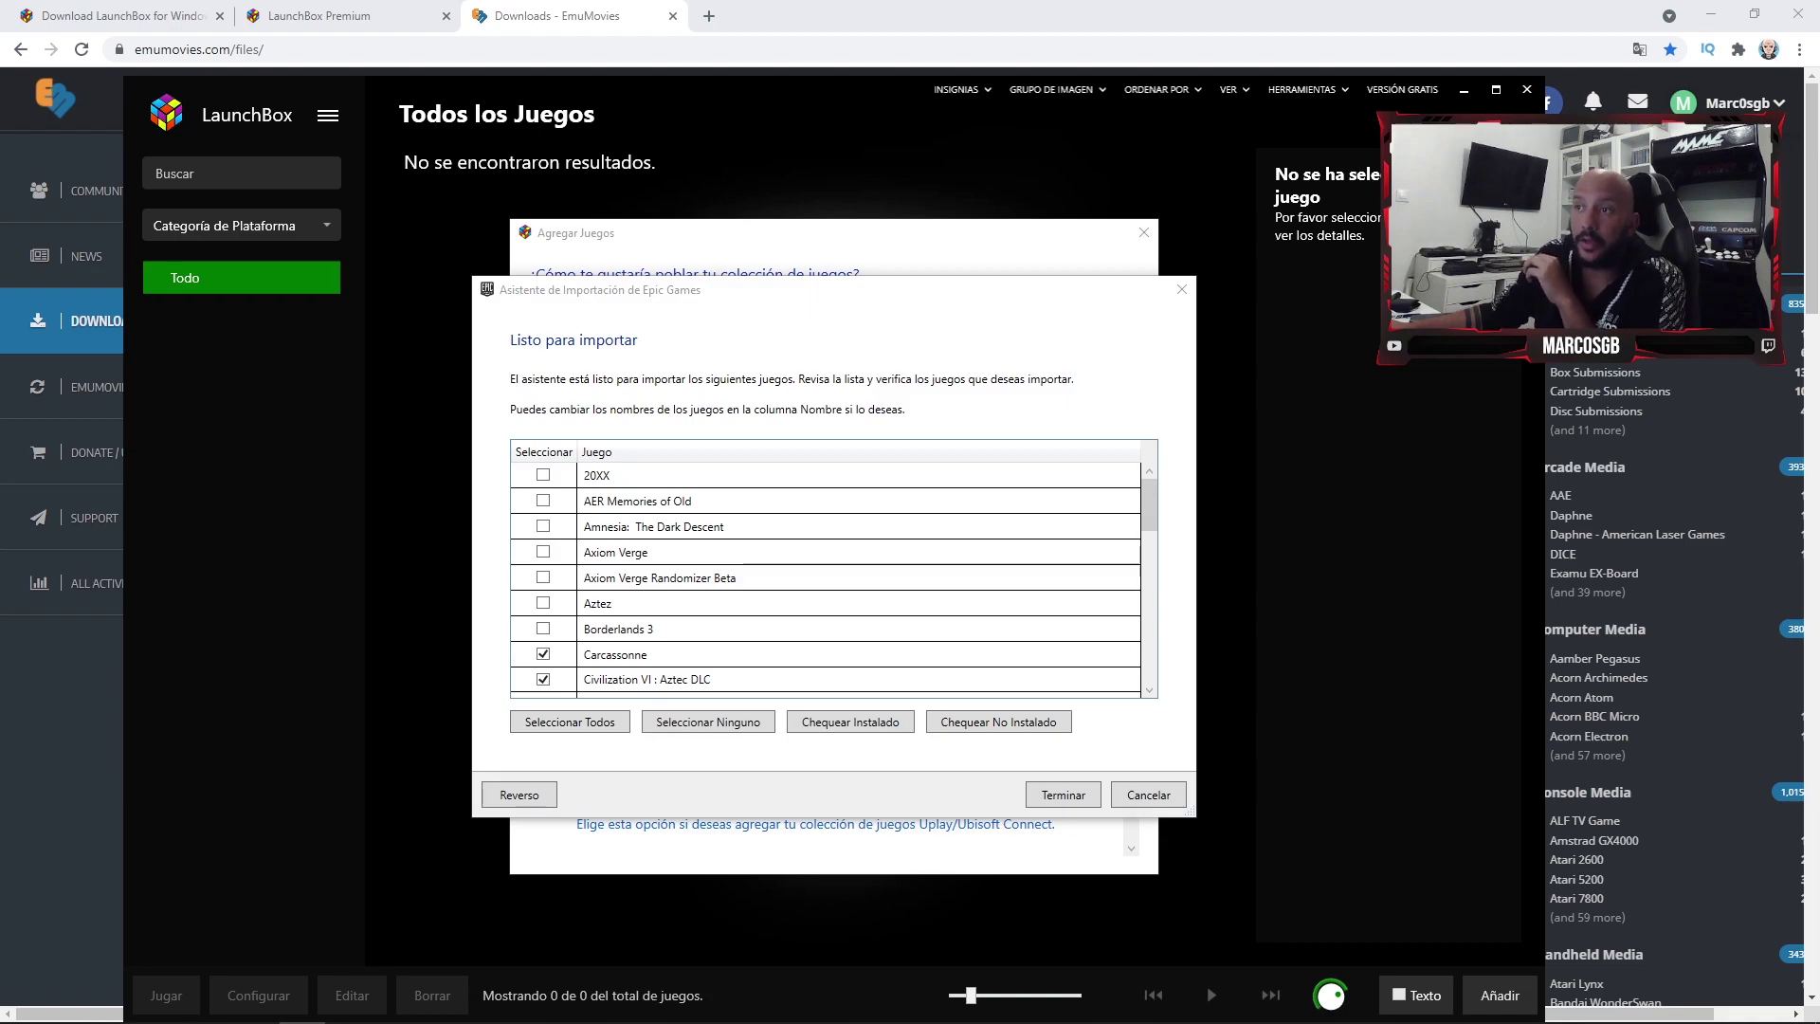
{"action": "scroll", "coordinate": [829, 578], "scroll_direction": "down", "scroll_amount": 2}
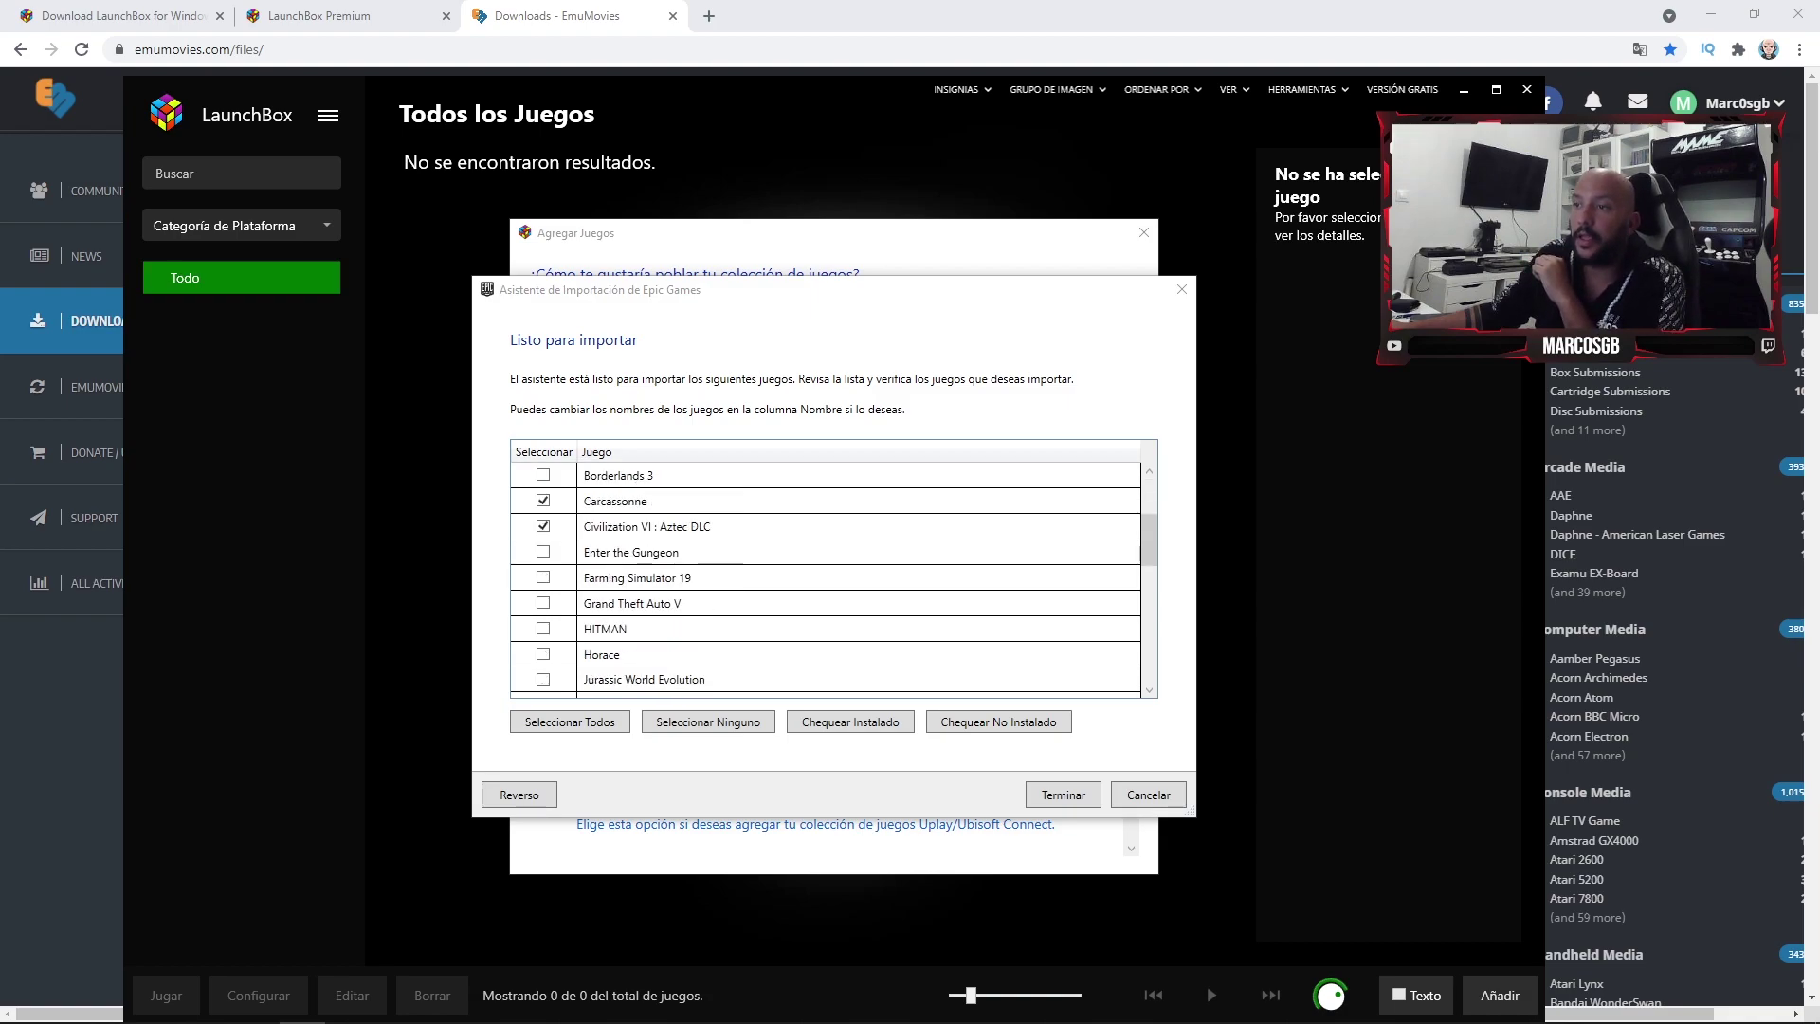
{"action": "scroll", "coordinate": [829, 578], "scroll_direction": "down", "scroll_amount": 1}
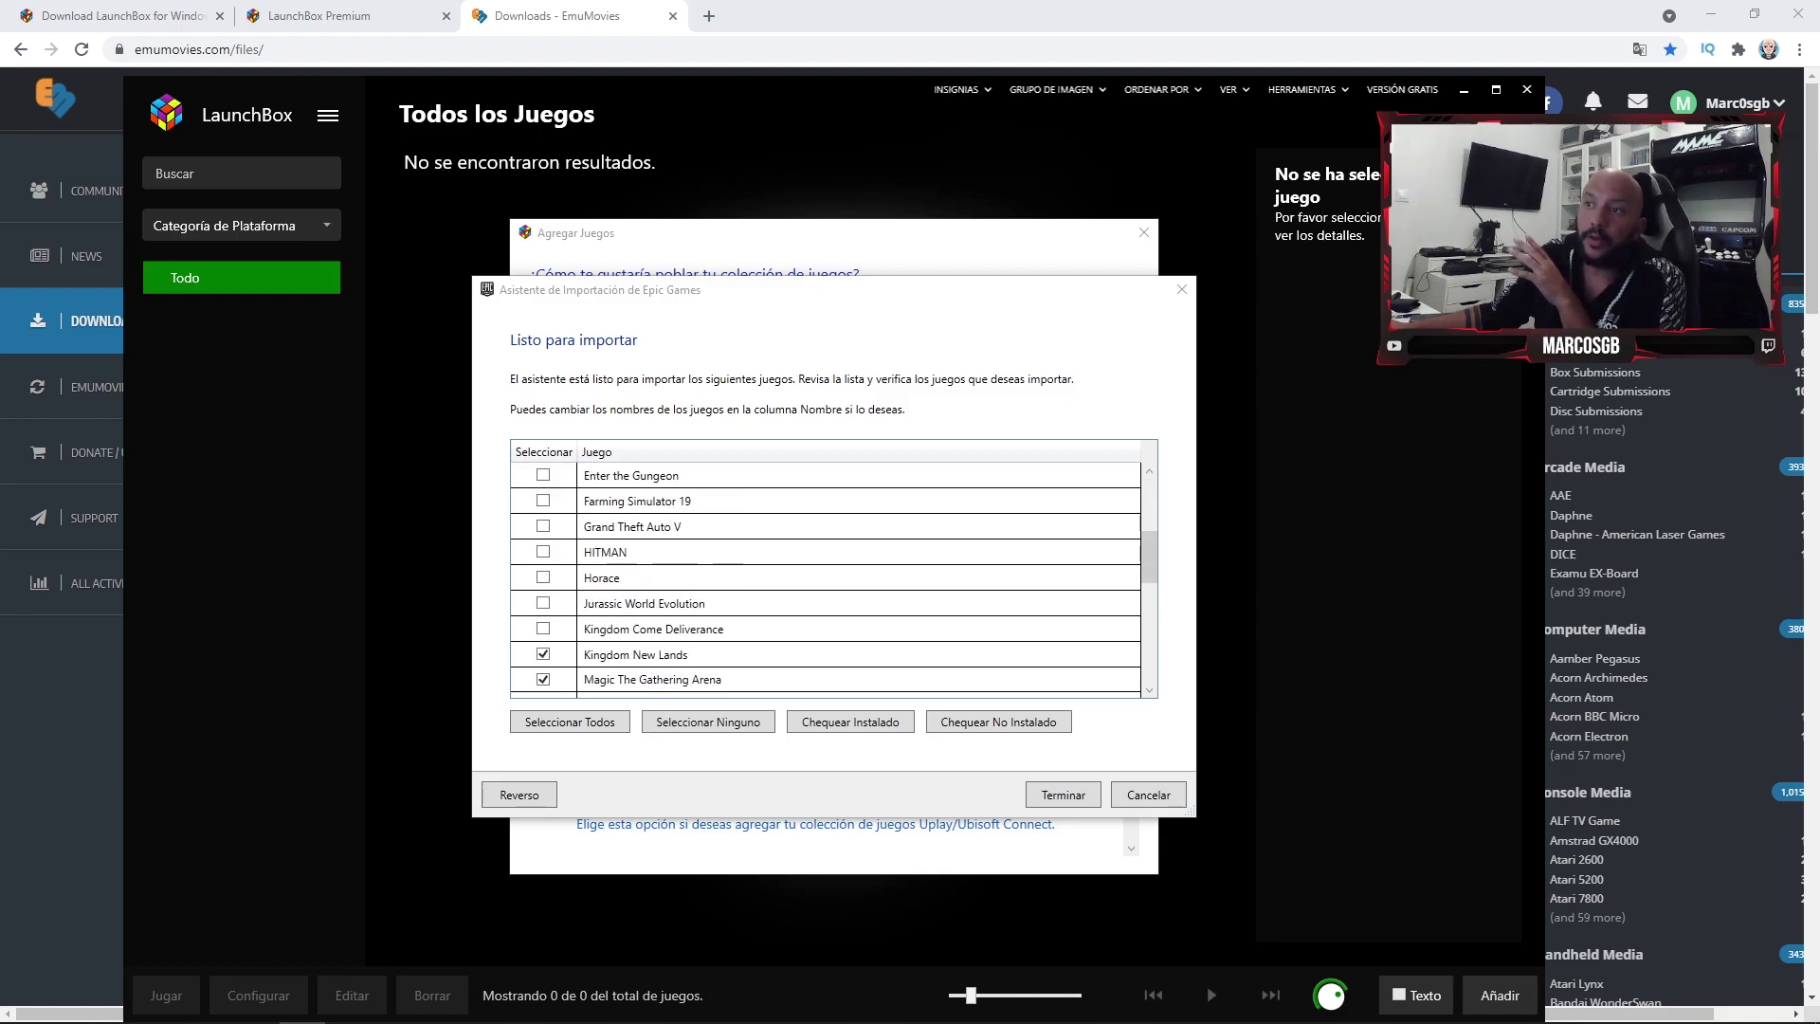
{"action": "scroll", "coordinate": [829, 578], "scroll_direction": "down", "scroll_amount": 1}
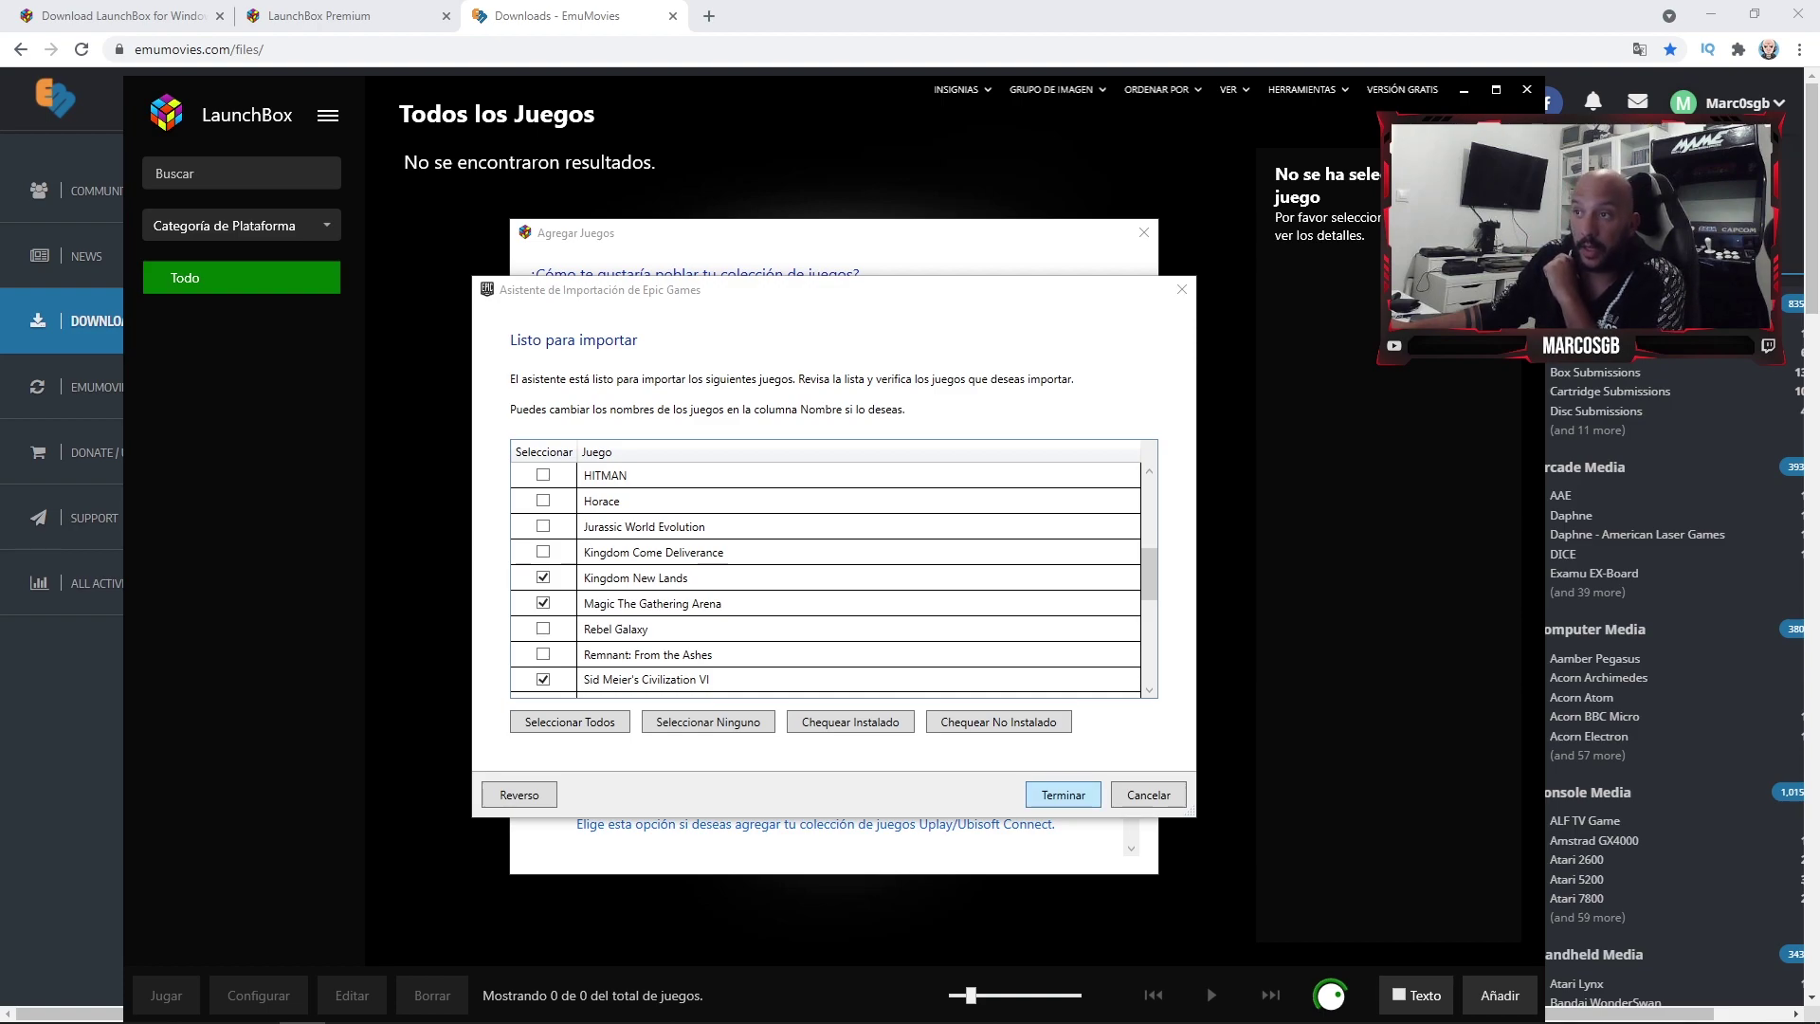
{"action": "key", "text": "Return"}
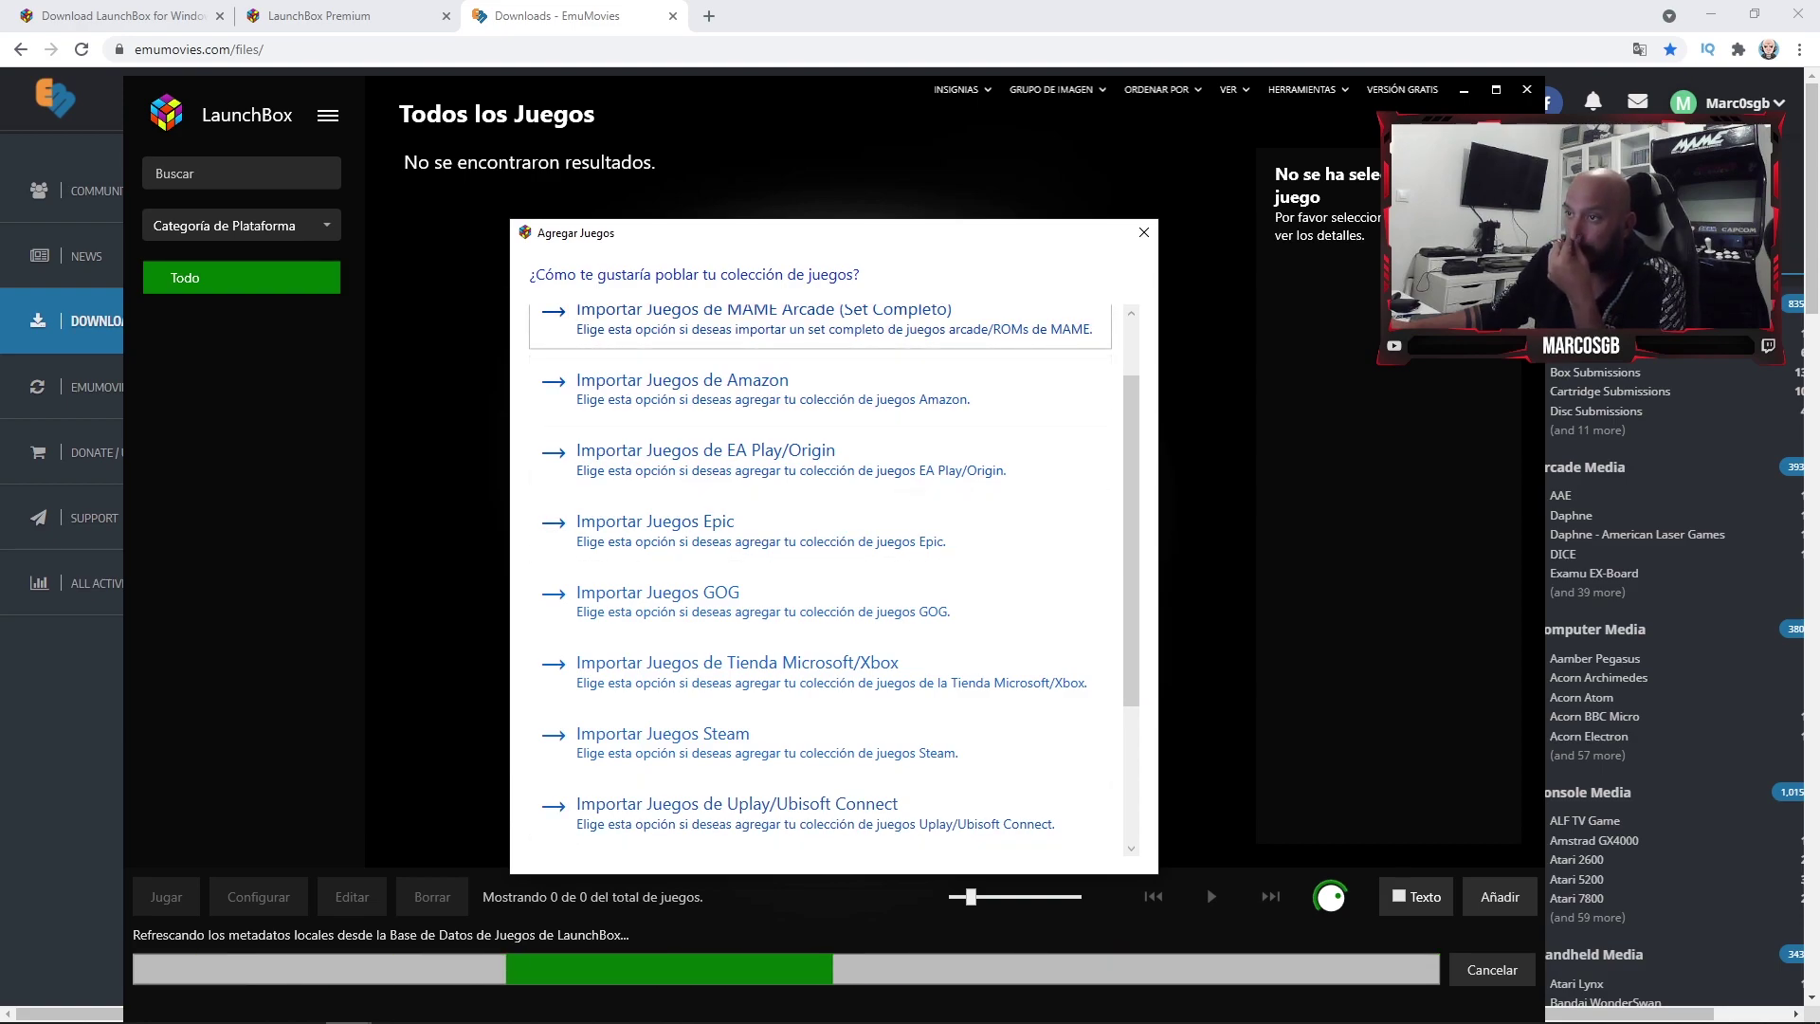
- Start the Steam games import, dismiss the in-progress error, close Agregar Juegos and maximize LaunchBox
{"action": "scroll", "coordinate": [820, 697], "scroll_direction": "down", "scroll_amount": 1}
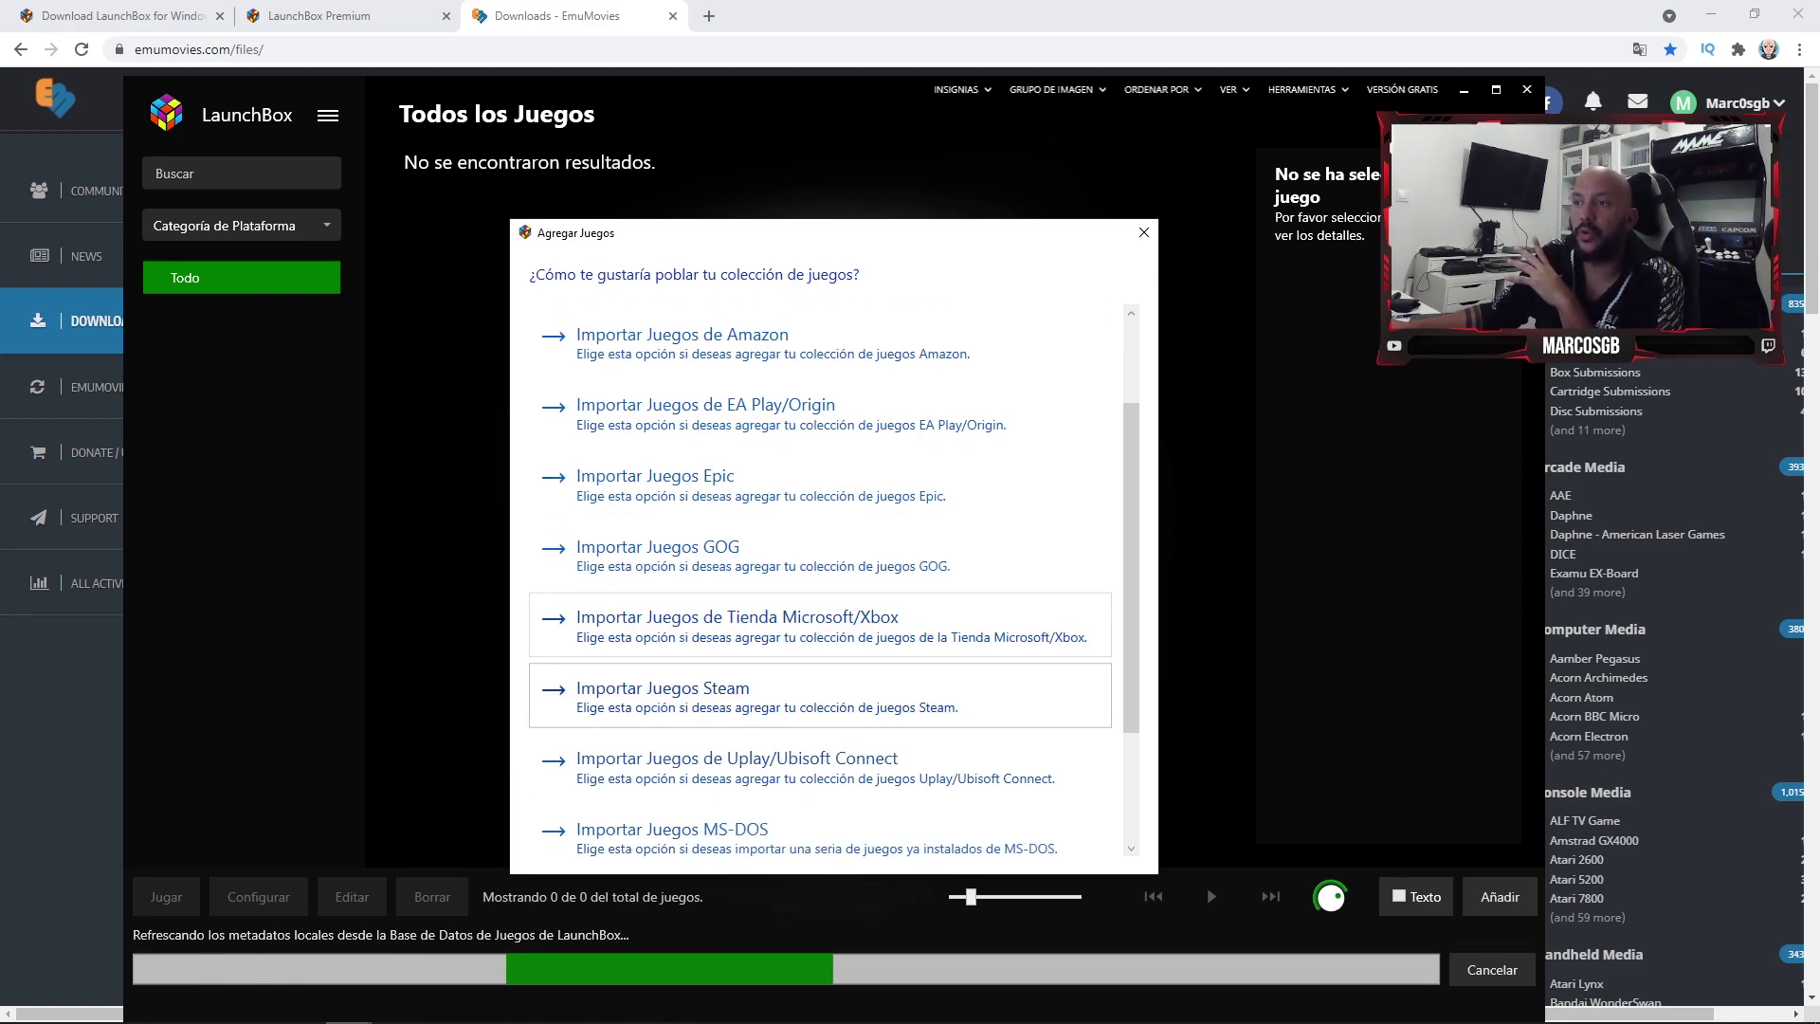
{"action": "left_click", "coordinate": [820, 697]}
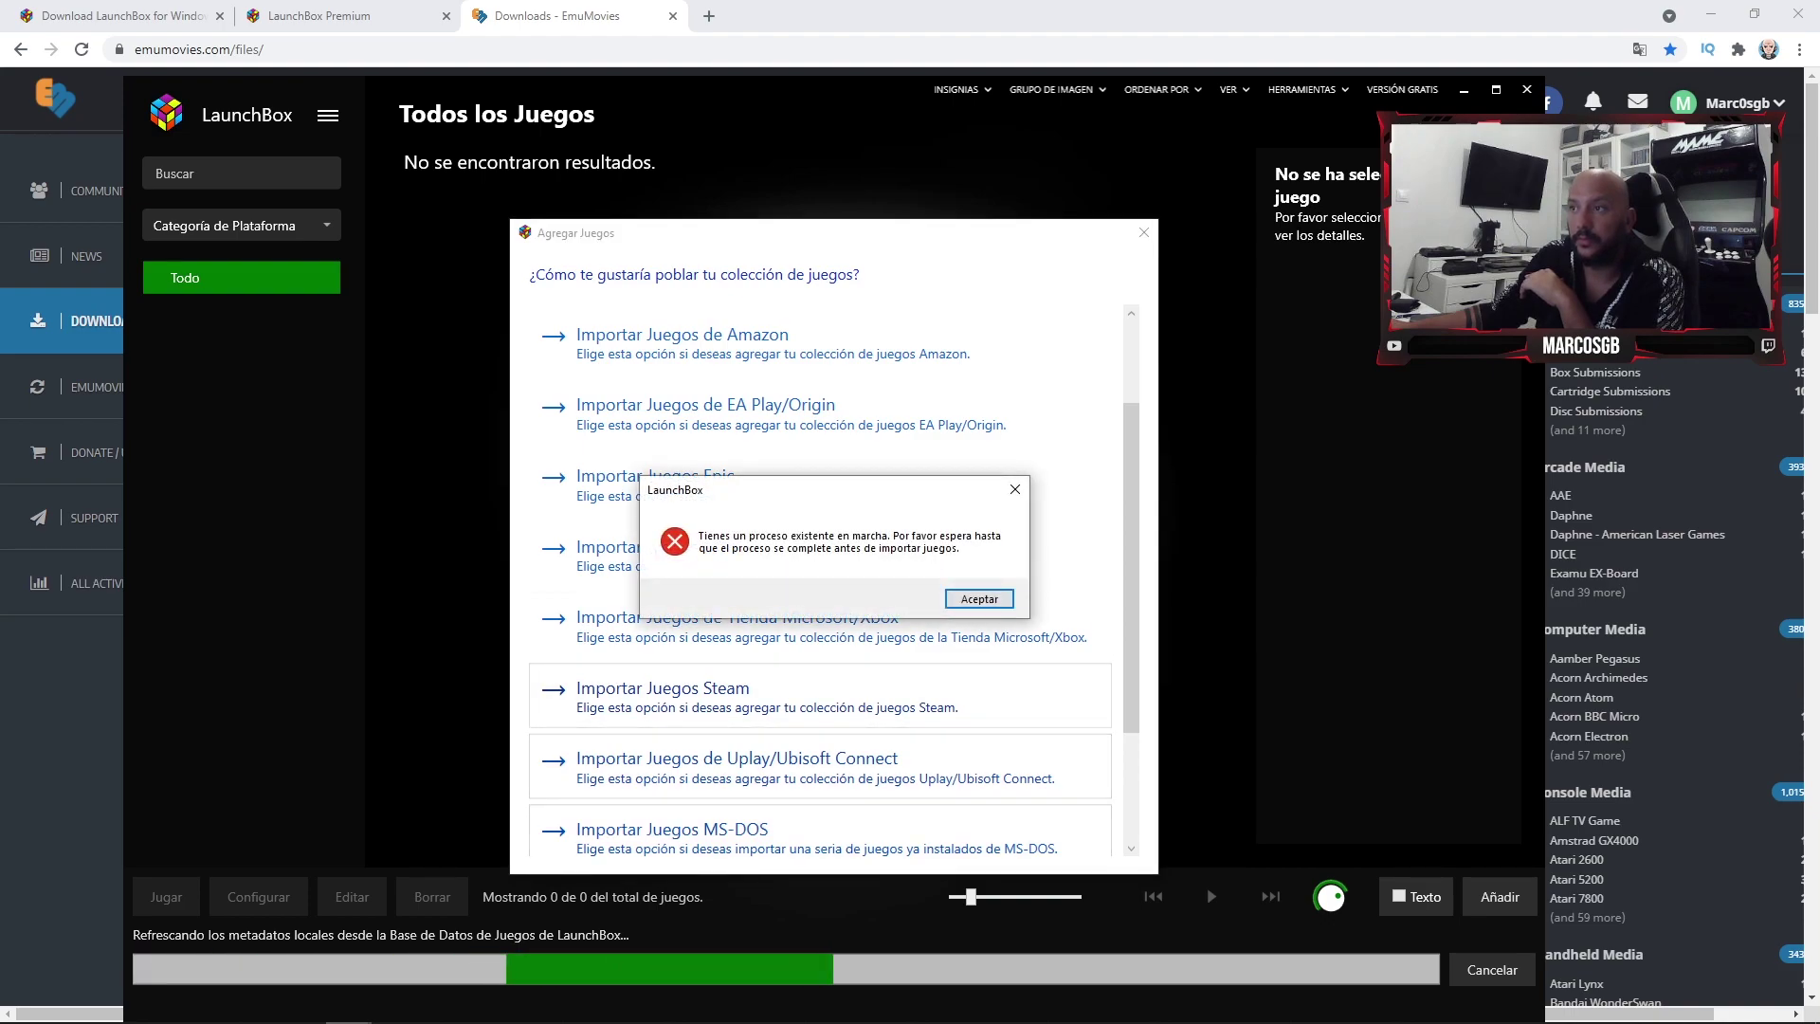
{"action": "left_click", "coordinate": [979, 598]}
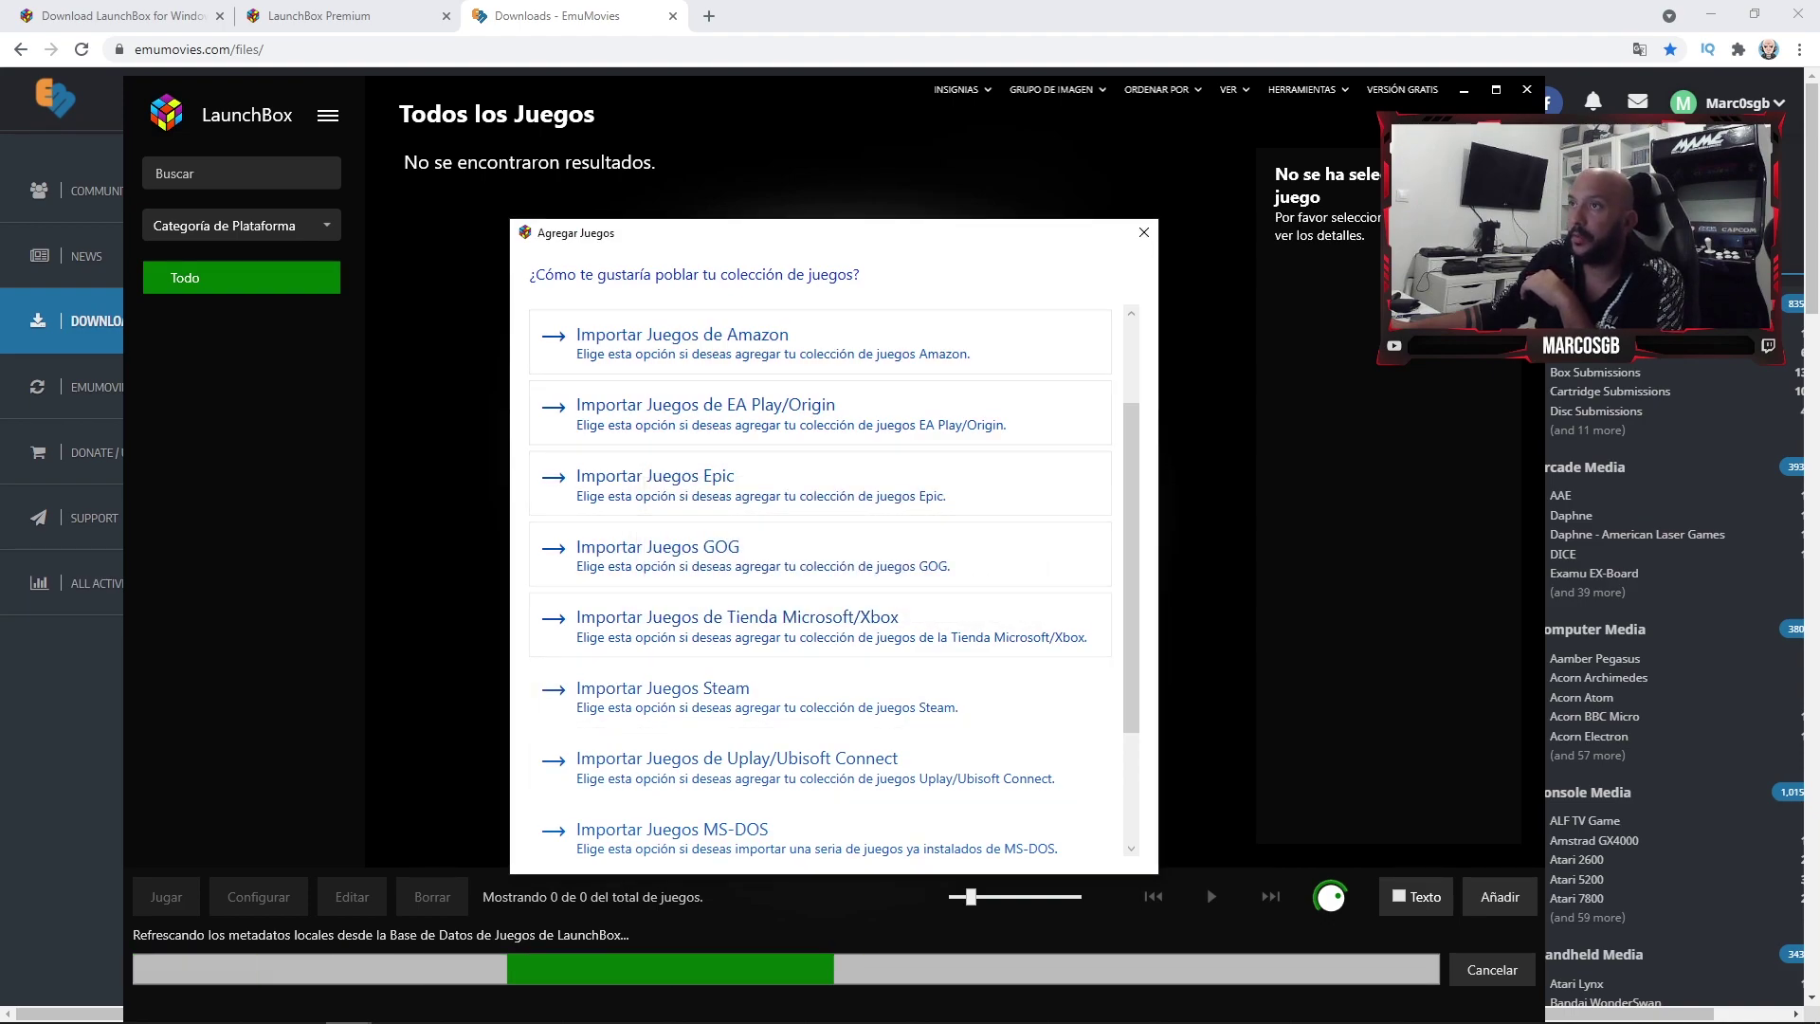
{"action": "left_click", "coordinate": [1144, 232]}
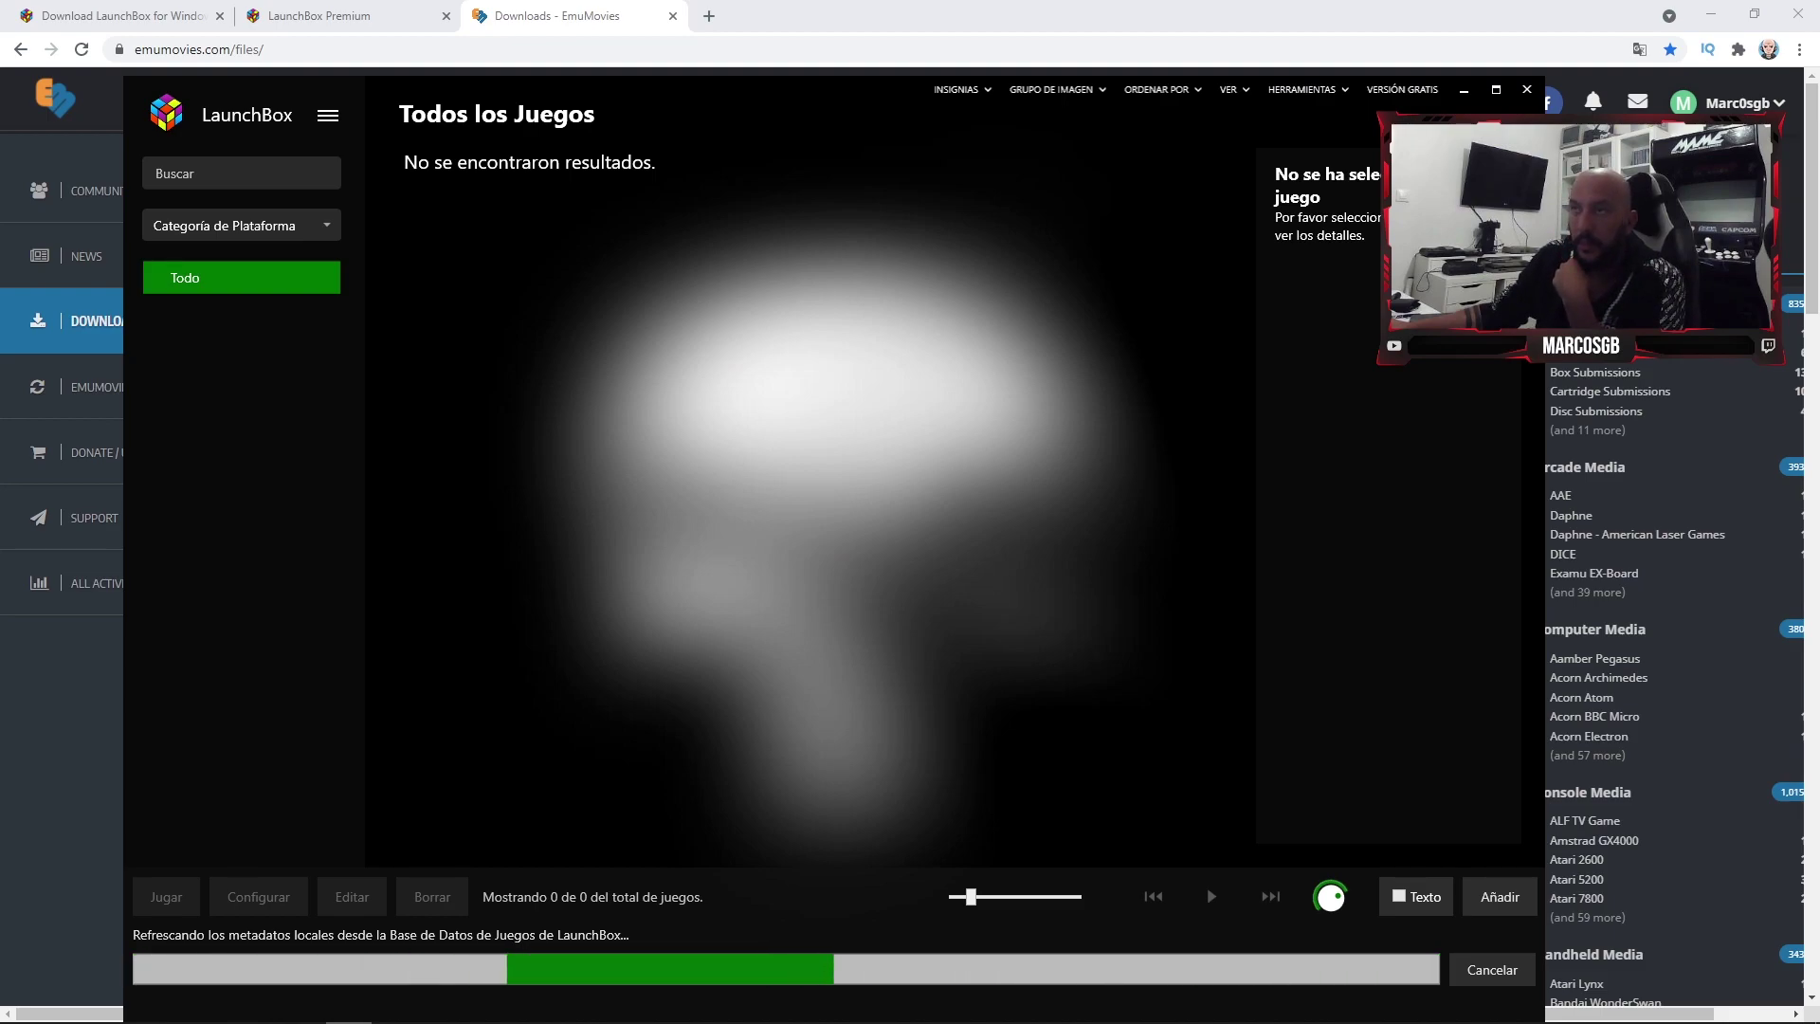
{"action": "left_click", "coordinate": [1495, 89]}
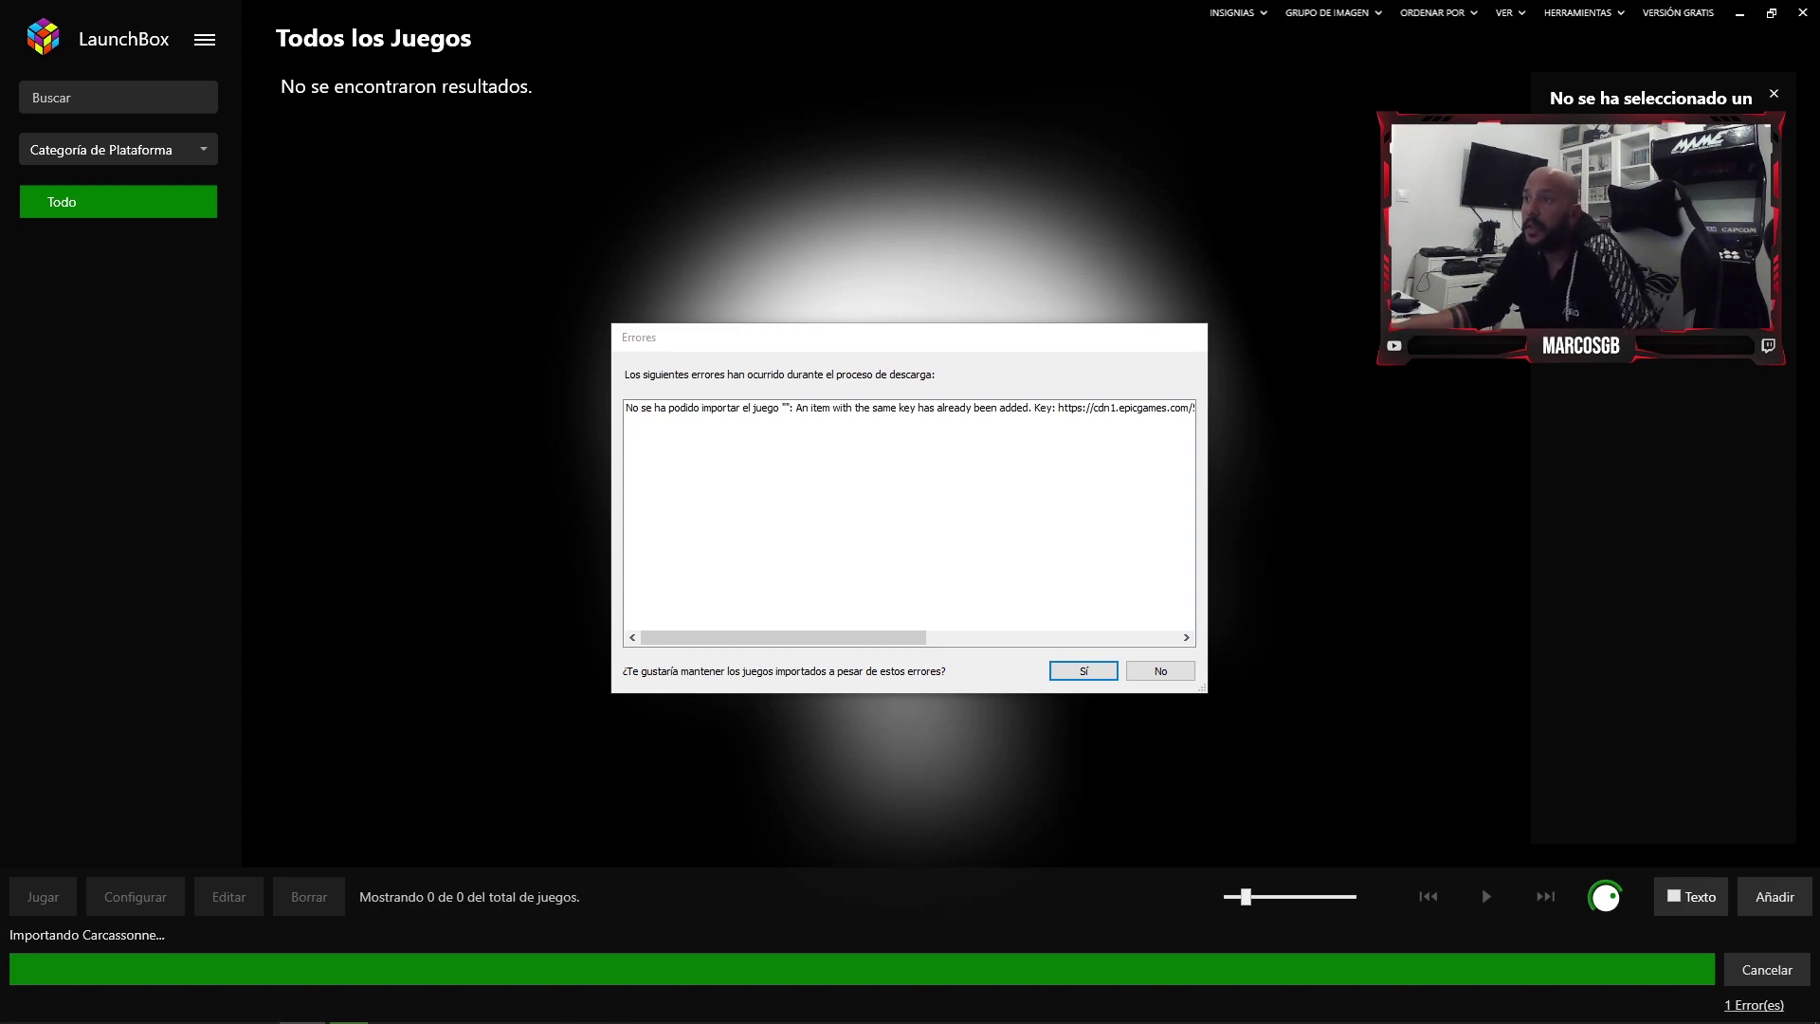
- Read the duplicate-key import error and choose Sí to keep the six imported Epic games
{"action": "mouse_move", "coordinate": [782, 637]}
{"action": "left_mouse_down"}
{"action": "mouse_move", "coordinate": [987, 636]}
{"action": "mouse_move", "coordinate": [782, 637]}
{"action": "left_mouse_up"}
{"action": "left_click", "coordinate": [1083, 671]}
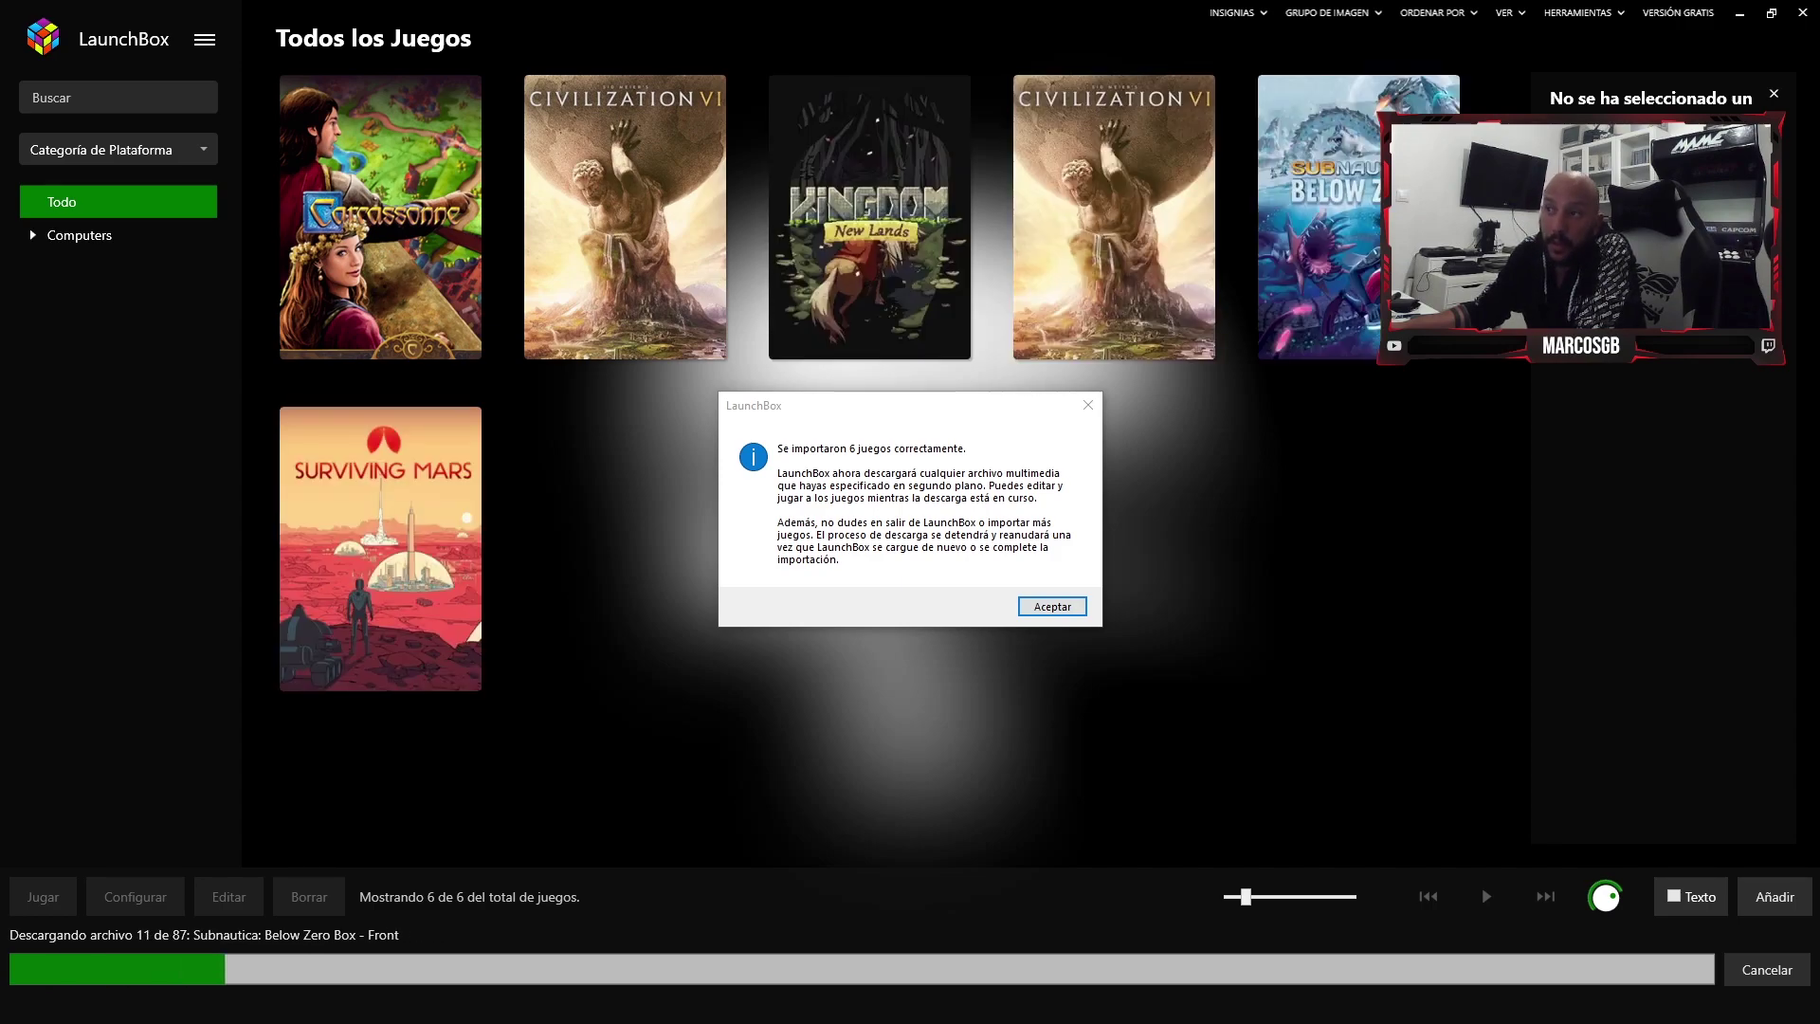
- Dismiss the six-games-imported message, capture the download status outlined in red, and open the main menu
{"action": "key", "text": "Return"}
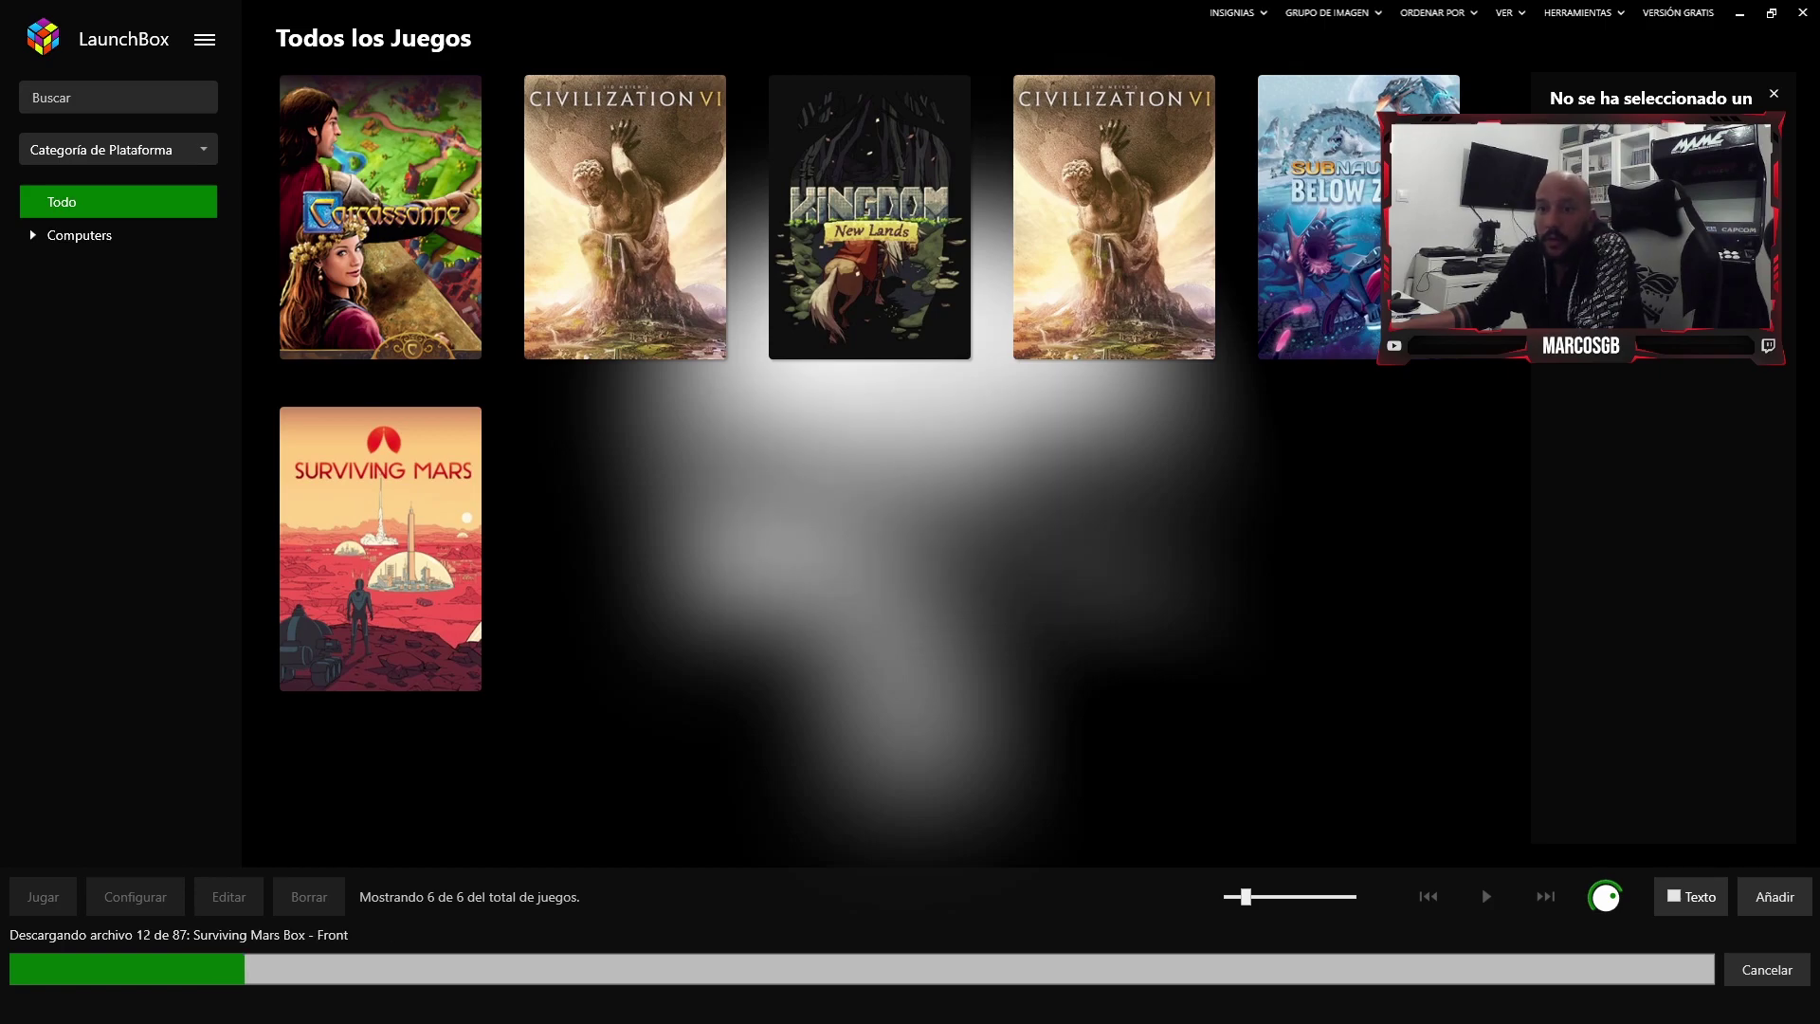
{"action": "key", "text": "Print"}
{"action": "left_click_drag", "start_coordinate": [1, 848], "coordinate": [982, 1020]}
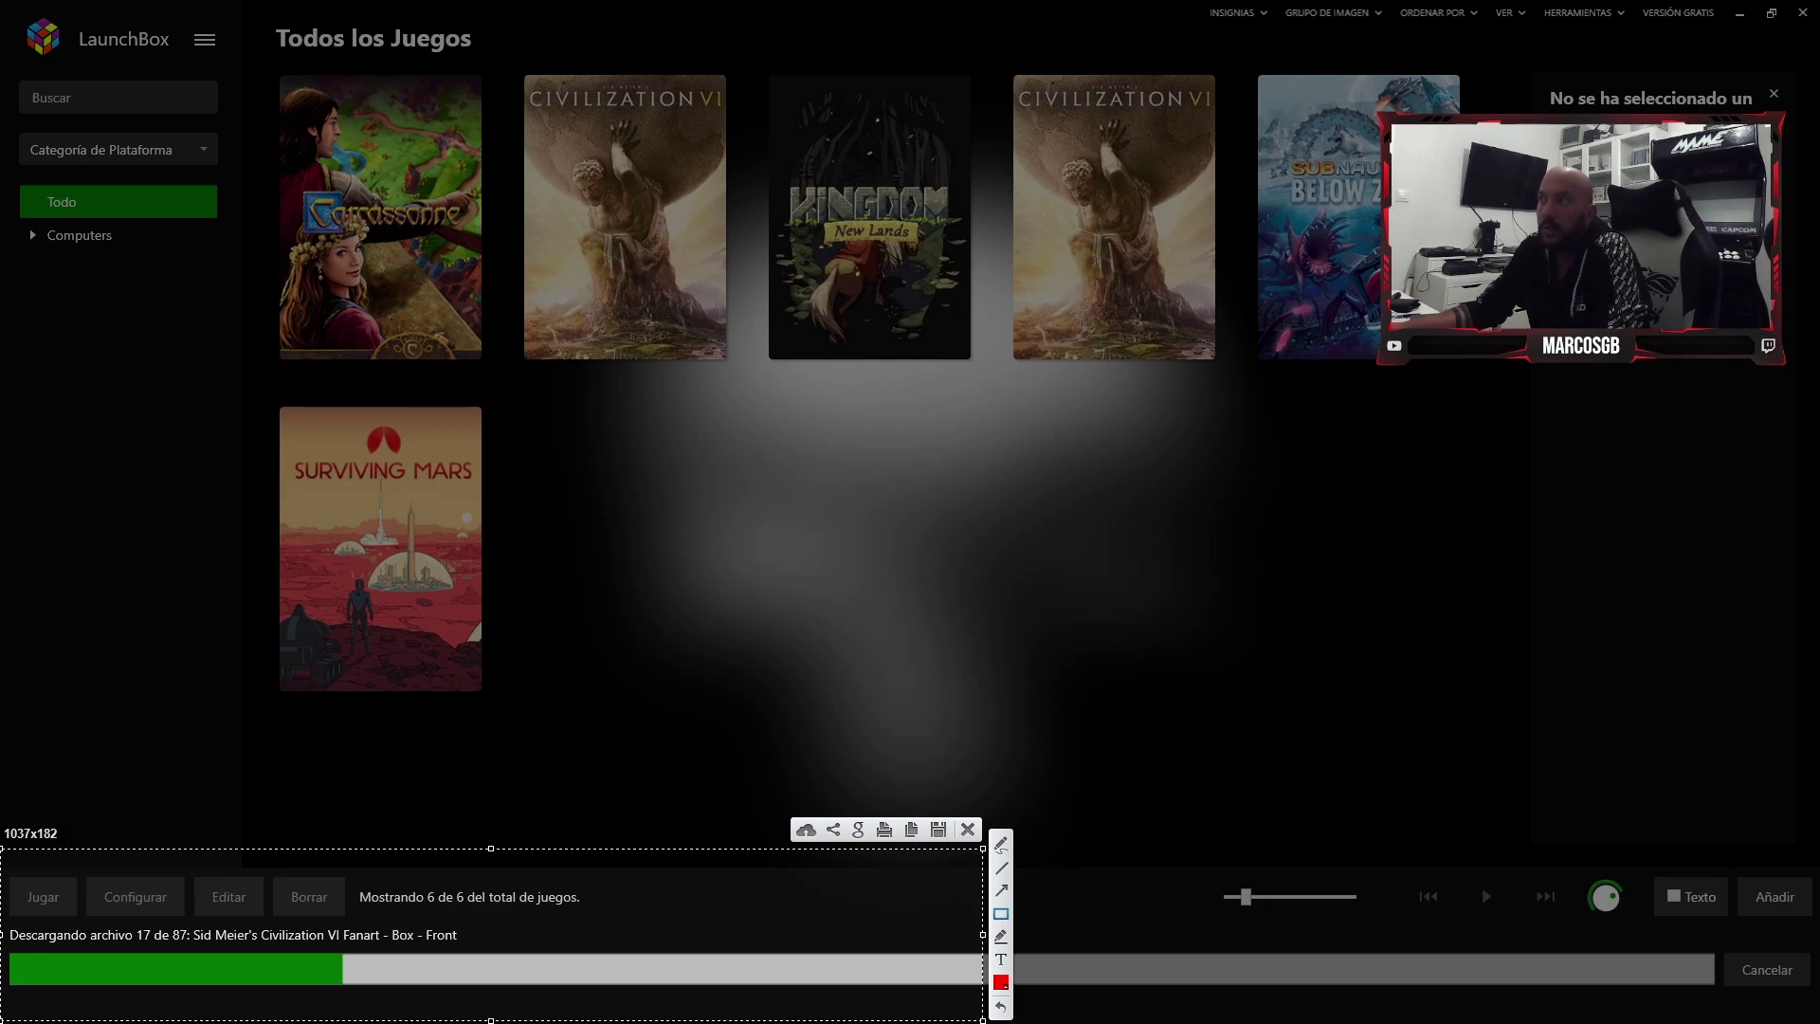
{"action": "mouse_move", "coordinate": [2, 915]}
{"action": "left_mouse_down"}
{"action": "mouse_move", "coordinate": [276, 947]}
{"action": "mouse_move", "coordinate": [516, 948]}
{"action": "left_mouse_up"}
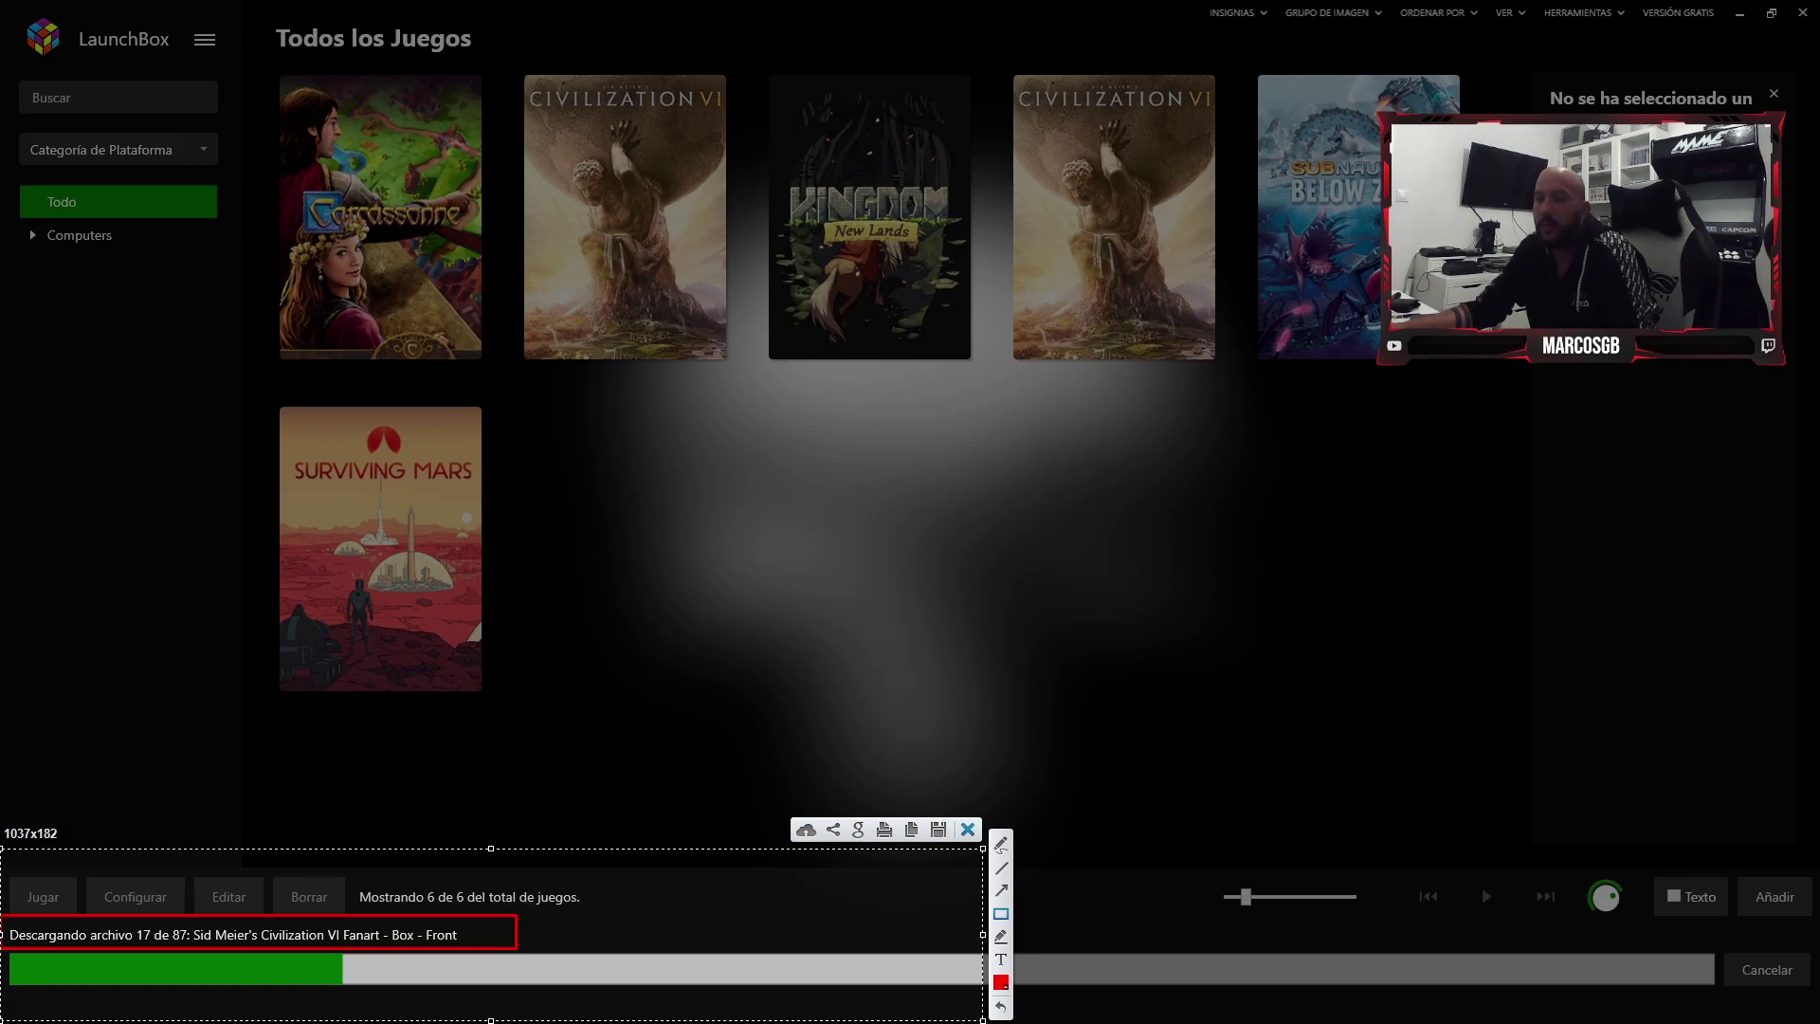
{"action": "left_click", "coordinate": [967, 829]}
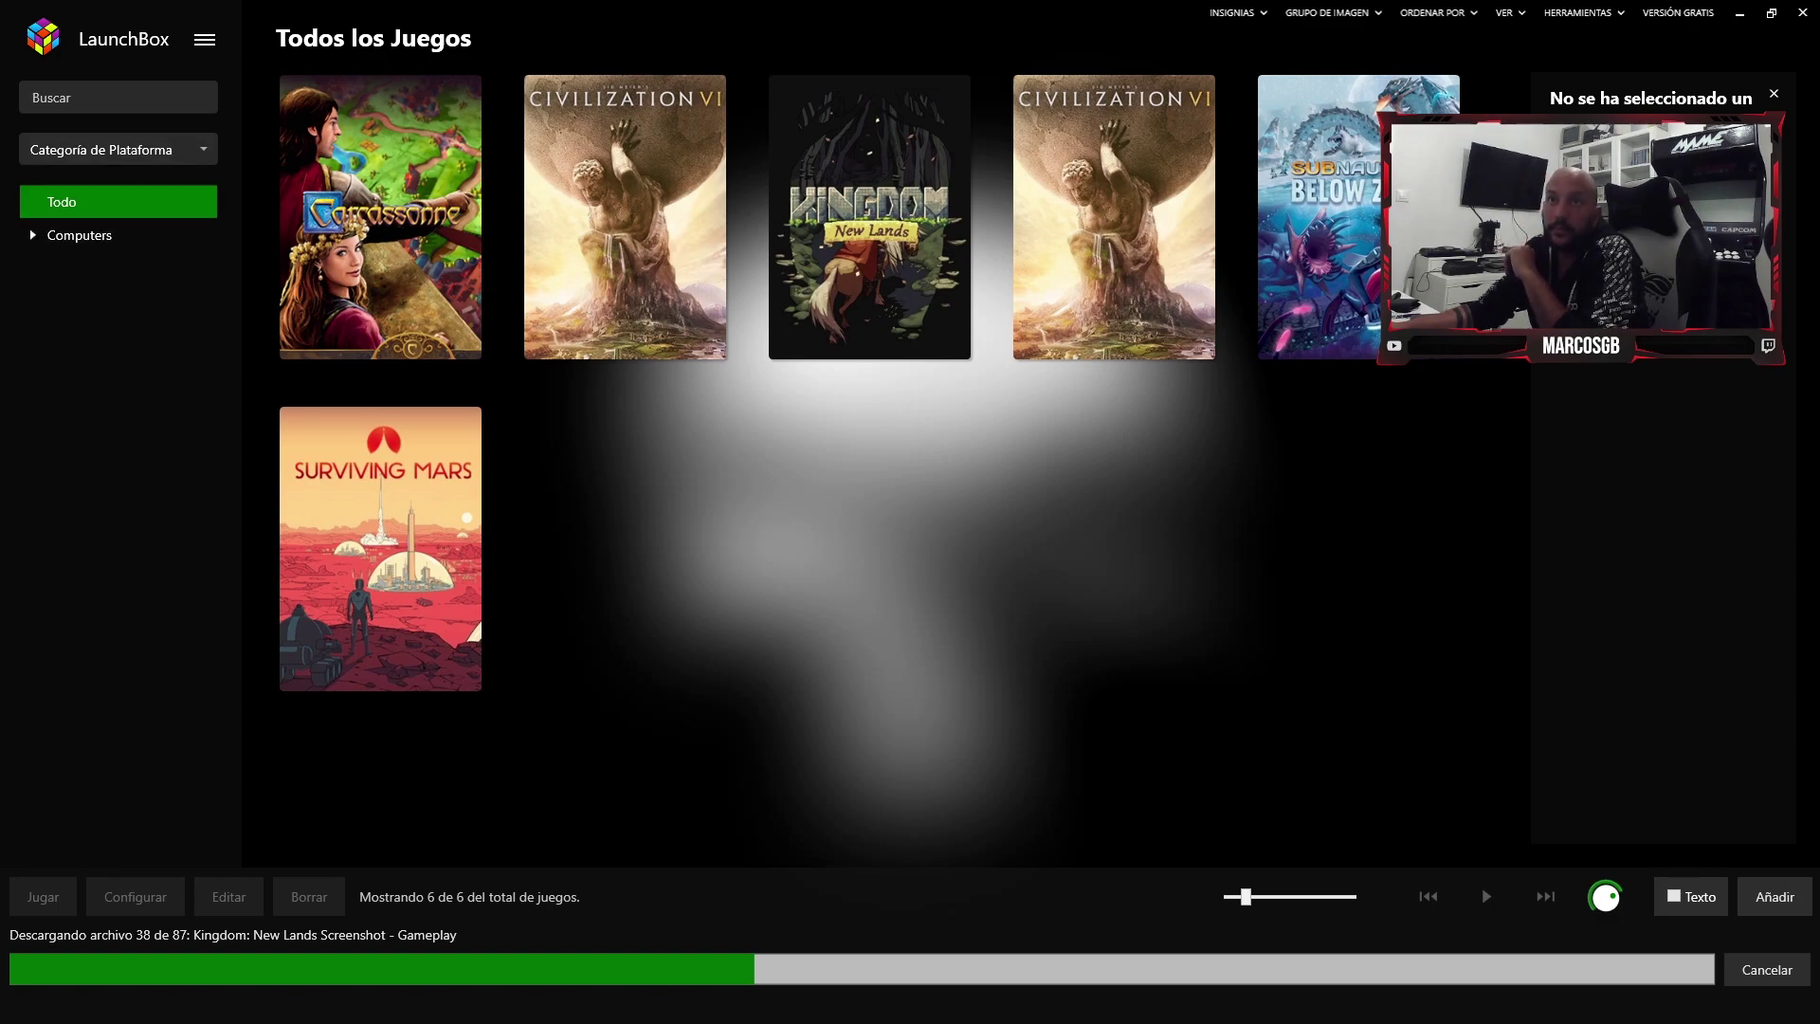
{"action": "left_click", "coordinate": [205, 39]}
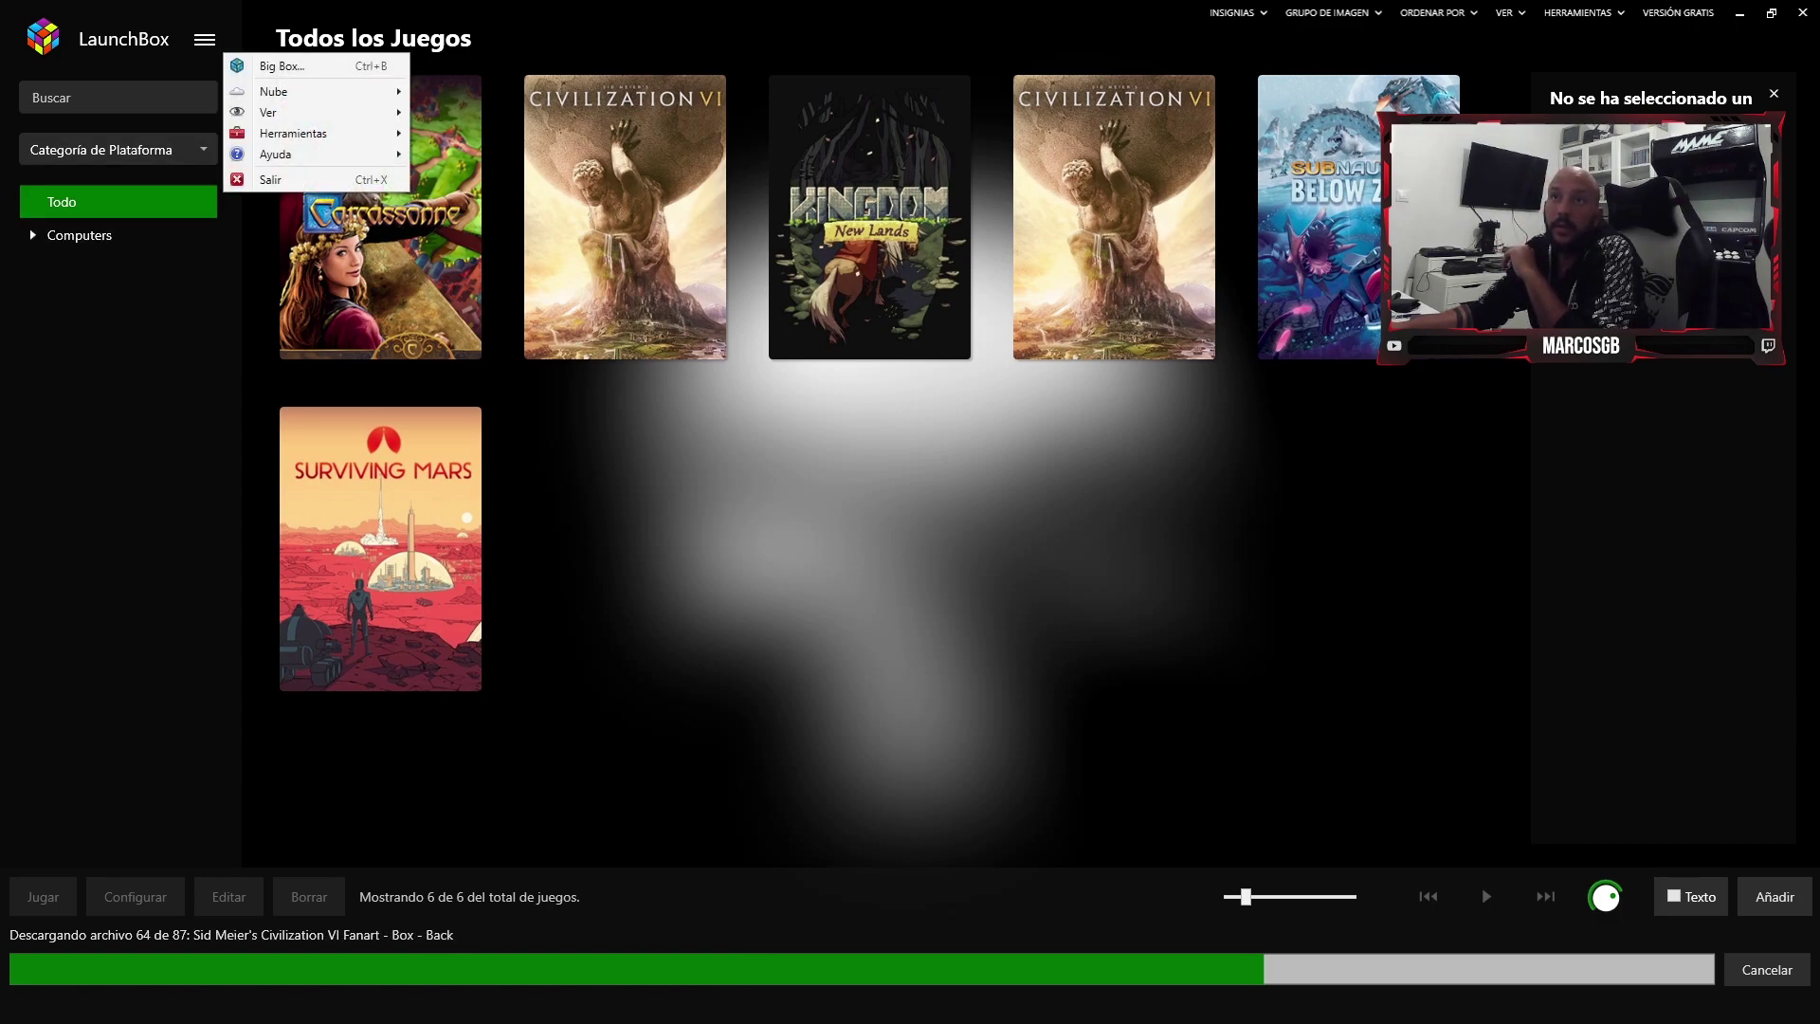
- Capture the top-left area of LaunchBox, annotated with a red arrow
{"action": "key", "text": "Print"}
{"action": "left_click_drag", "start_coordinate": [0, 0], "coordinate": [942, 295]}
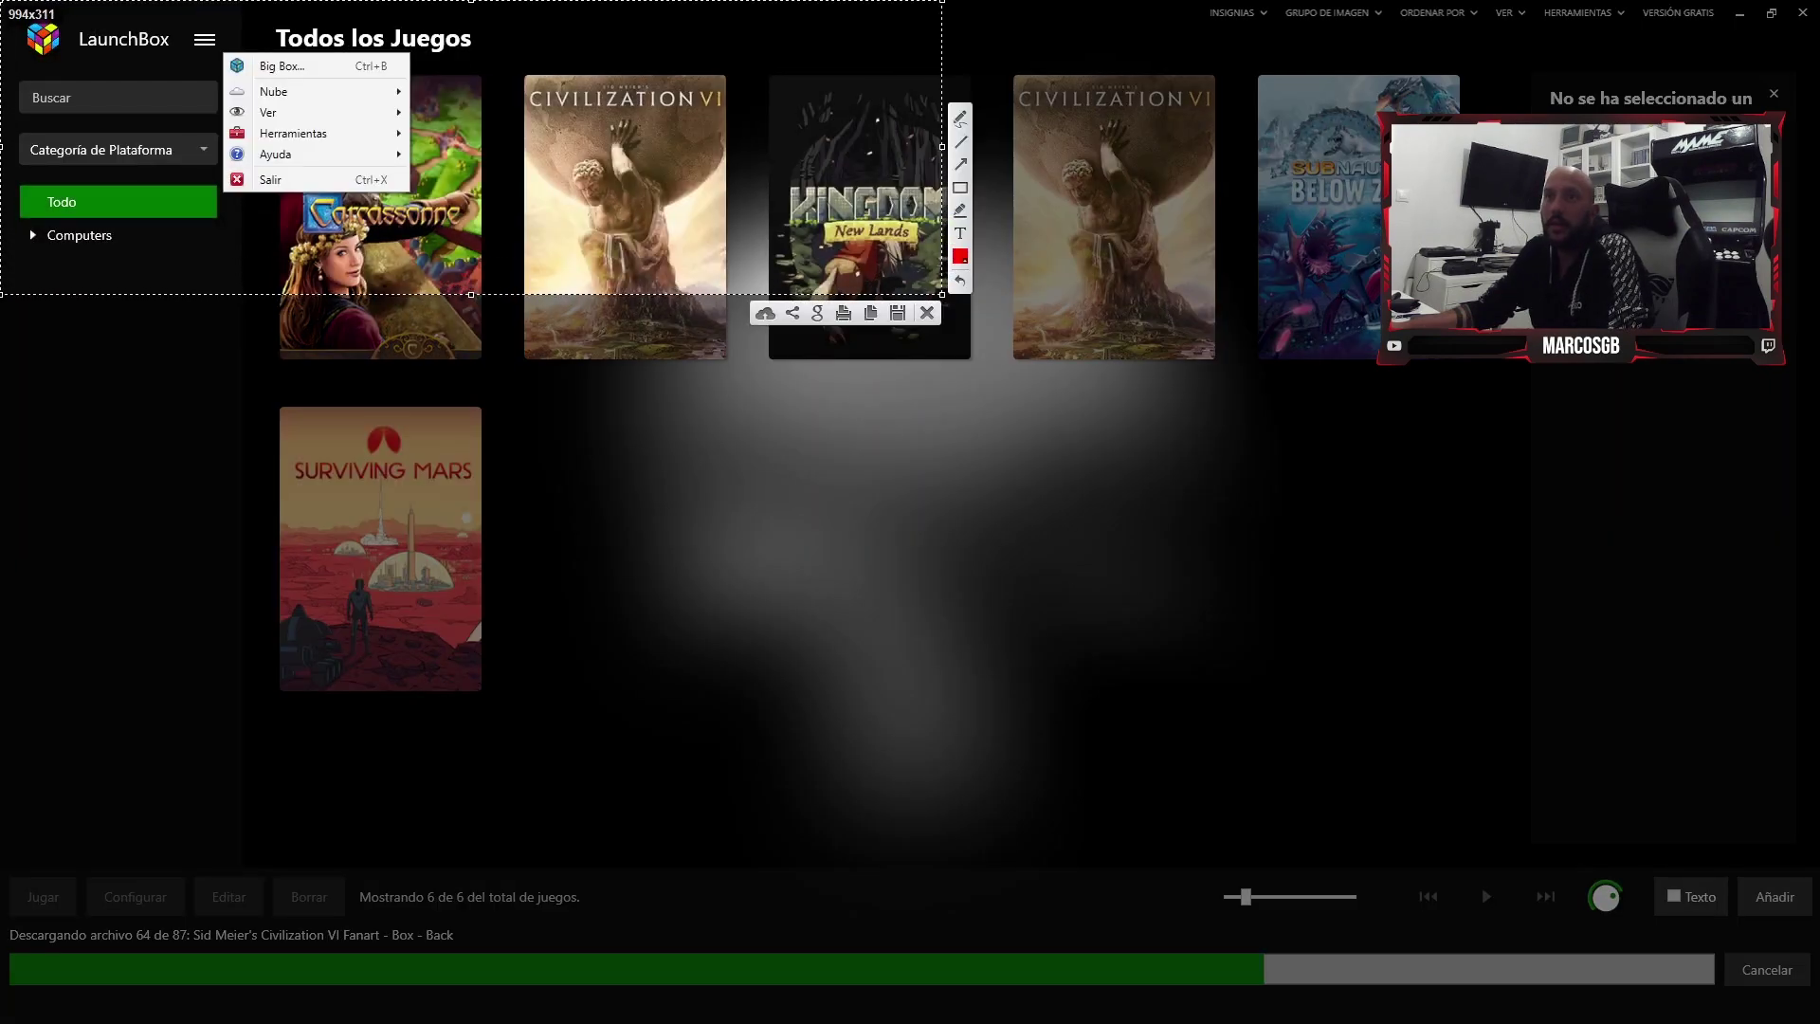
{"action": "left_click_drag", "start_coordinate": [114, 94], "coordinate": [195, 45]}
{"action": "key", "text": "ctrl+c"}
- Reopen the main menu and expand the Herramientas and Importar submenus
{"action": "left_click", "coordinate": [205, 39]}
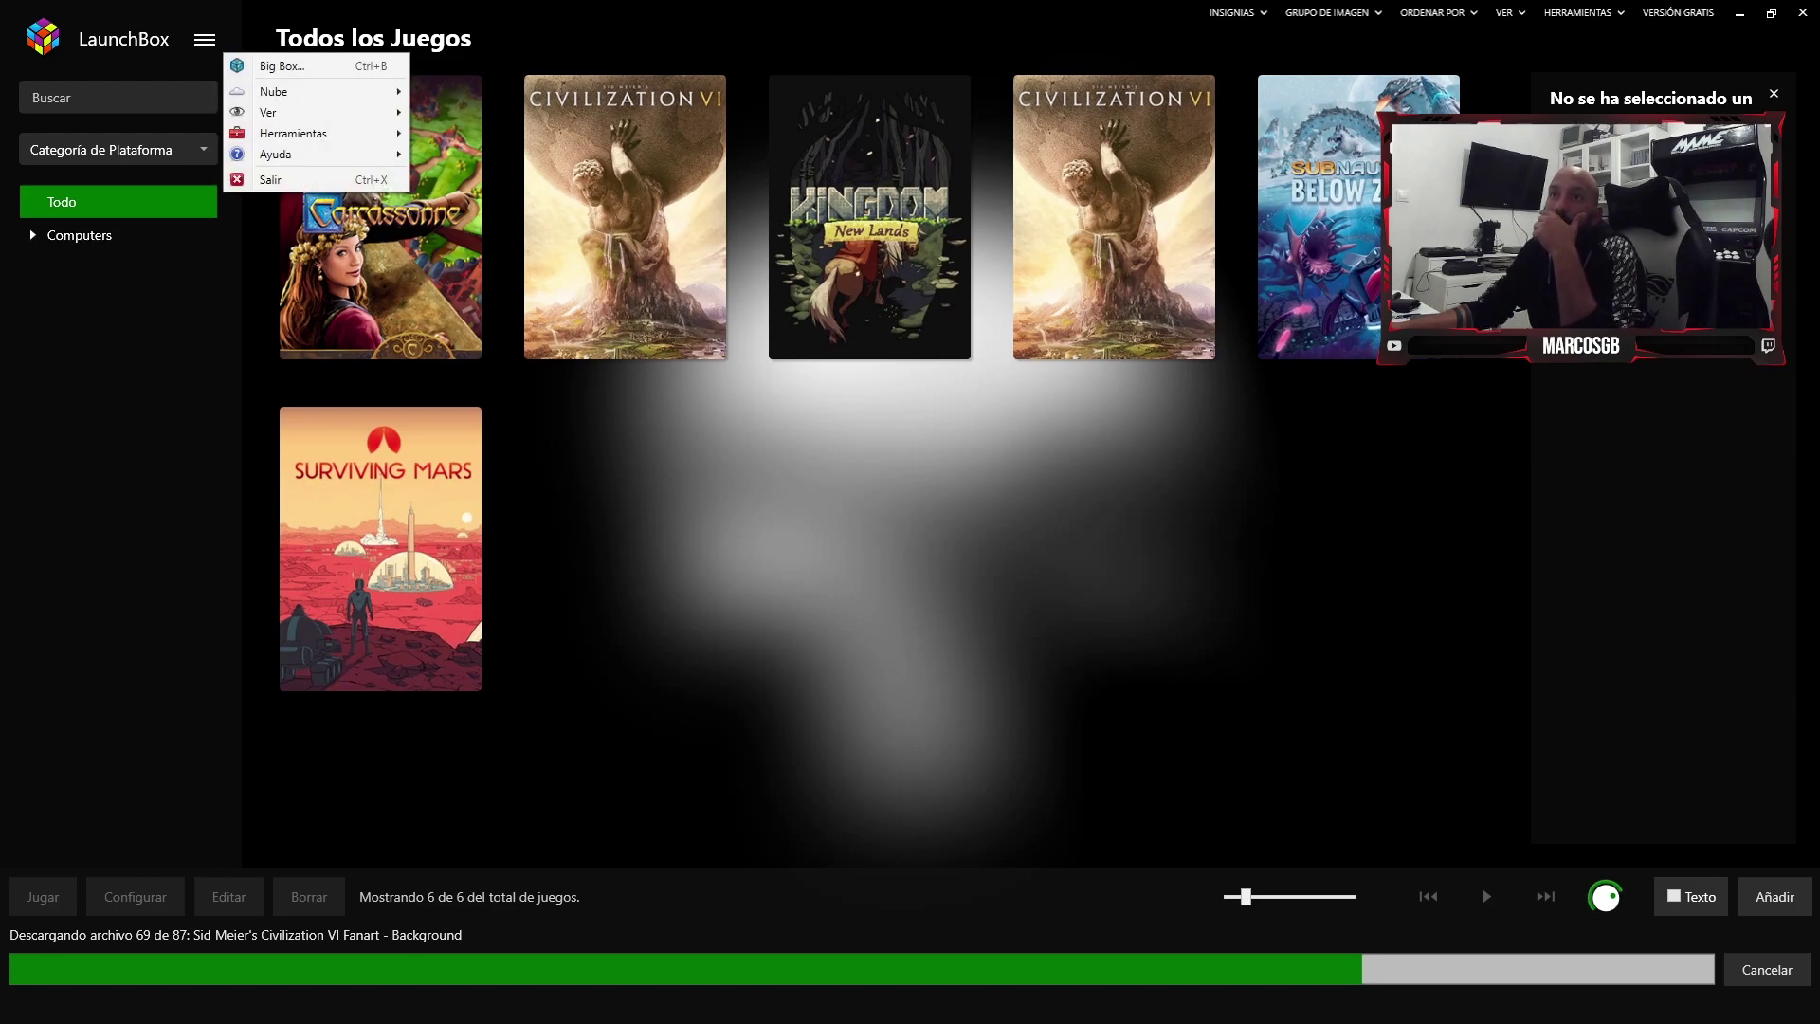
{"action": "mouse_move", "coordinate": [294, 132]}
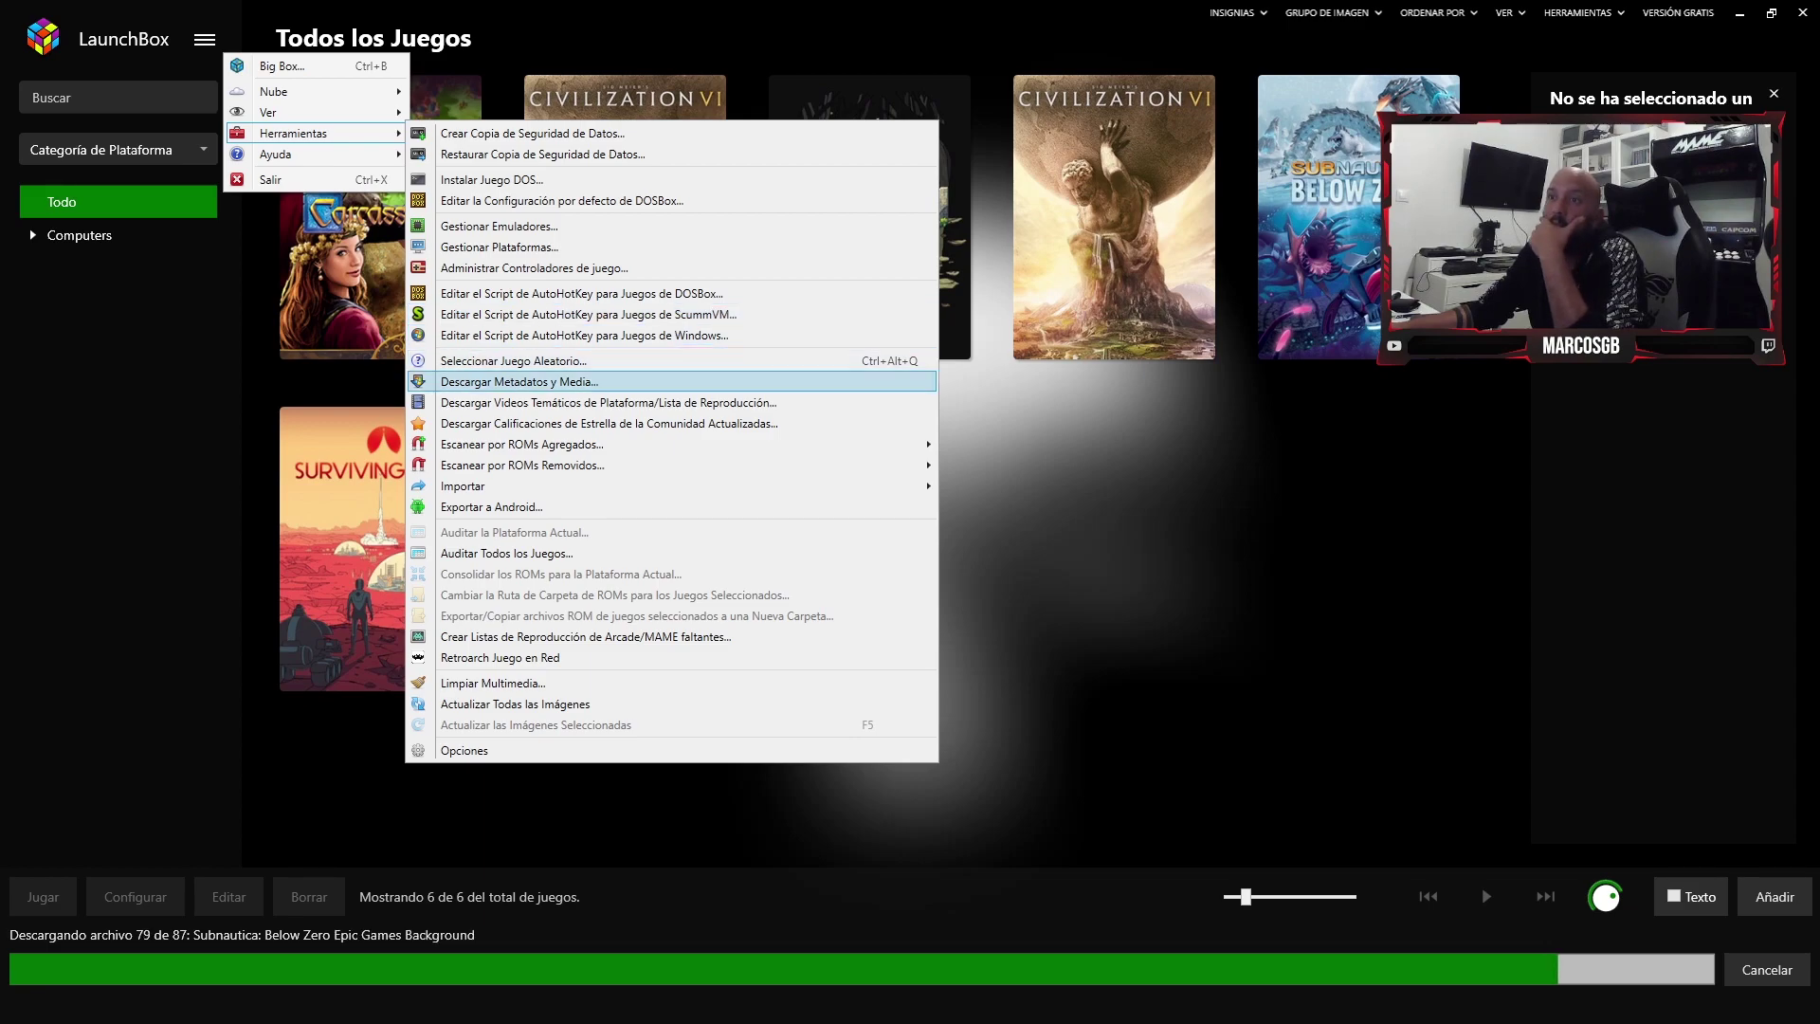
{"action": "mouse_move", "coordinate": [493, 485]}
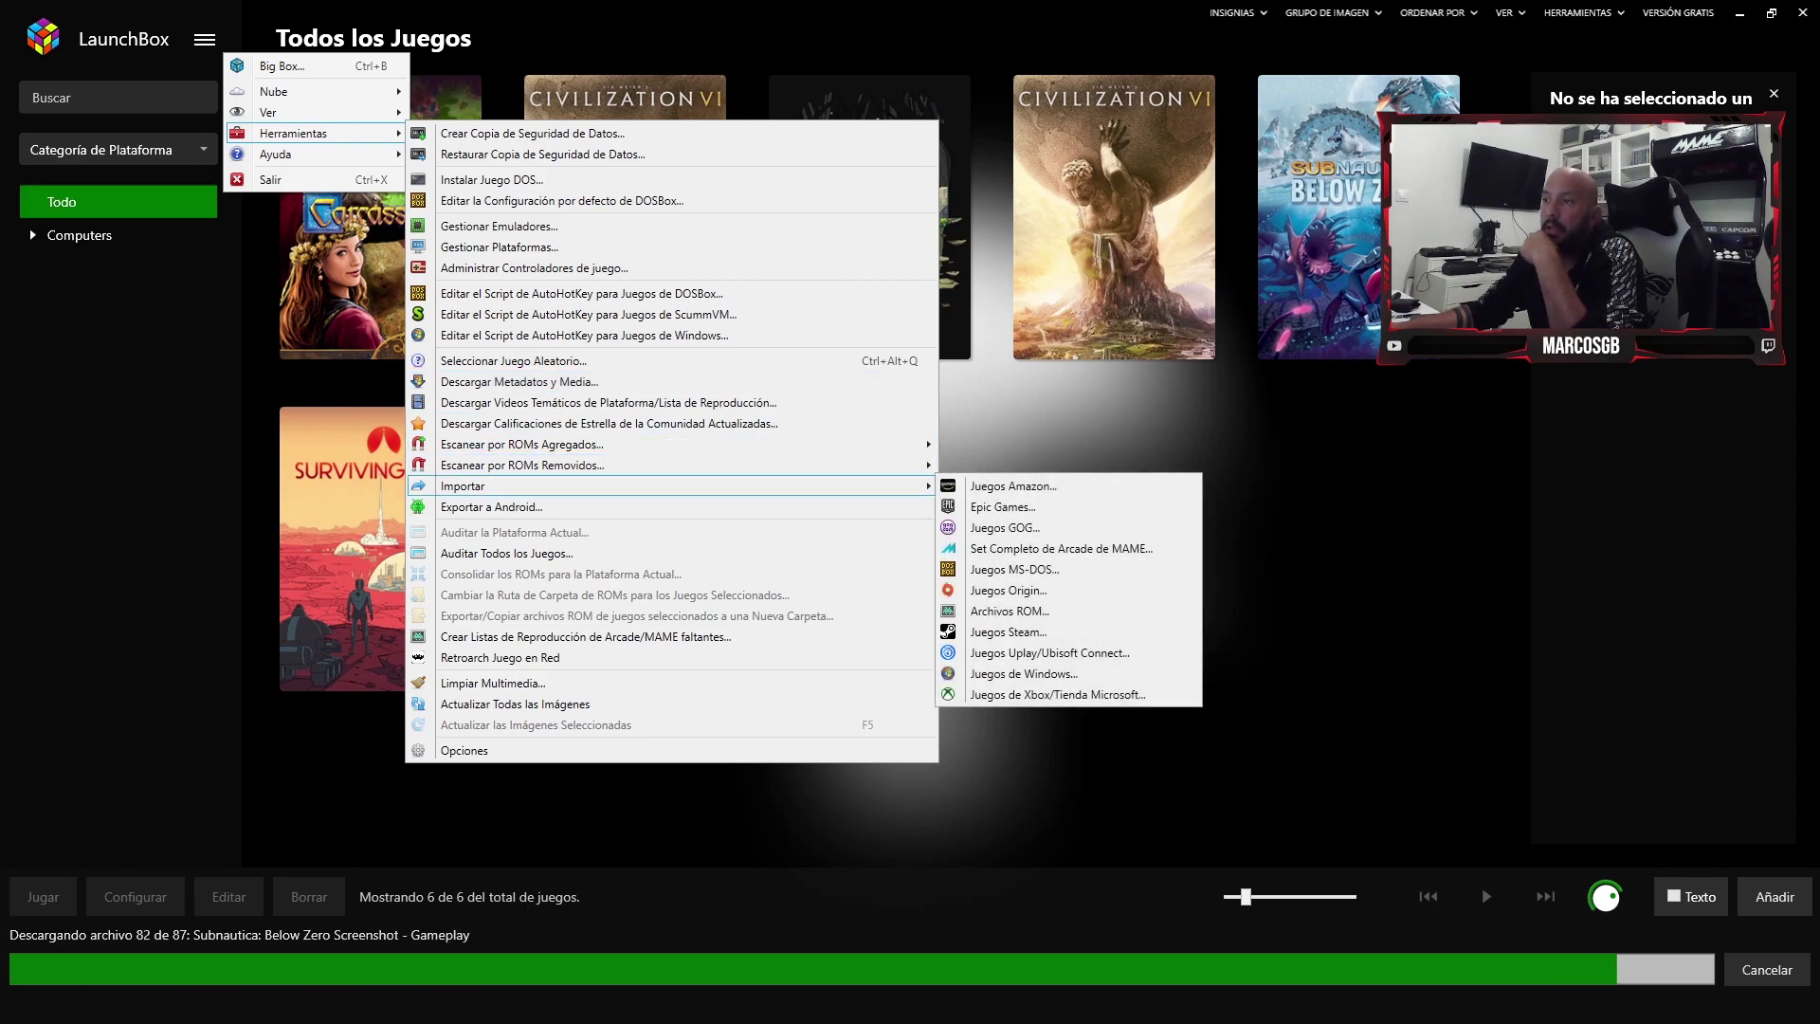
- Capture the open menus with Herramientas, Importar and the Steam games option boxed in red
{"action": "key", "text": "Print"}
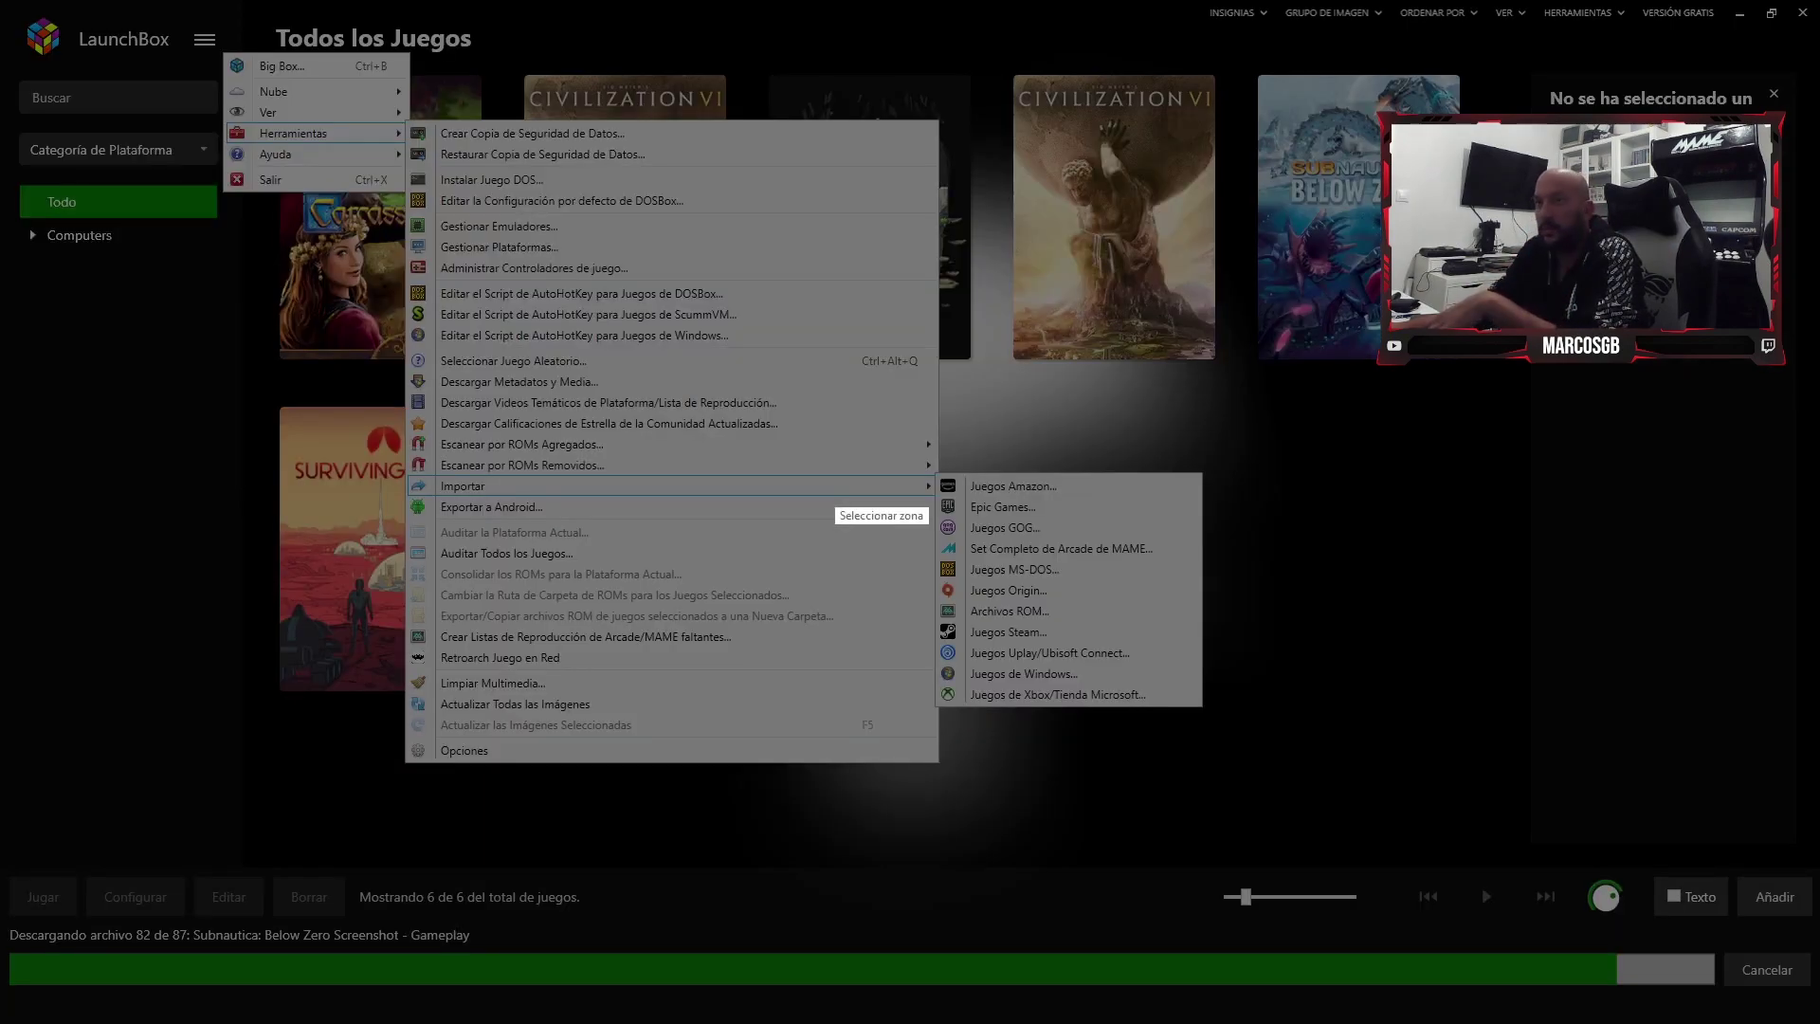
{"action": "left_click_drag", "start_coordinate": [137, 0], "coordinate": [1321, 832]}
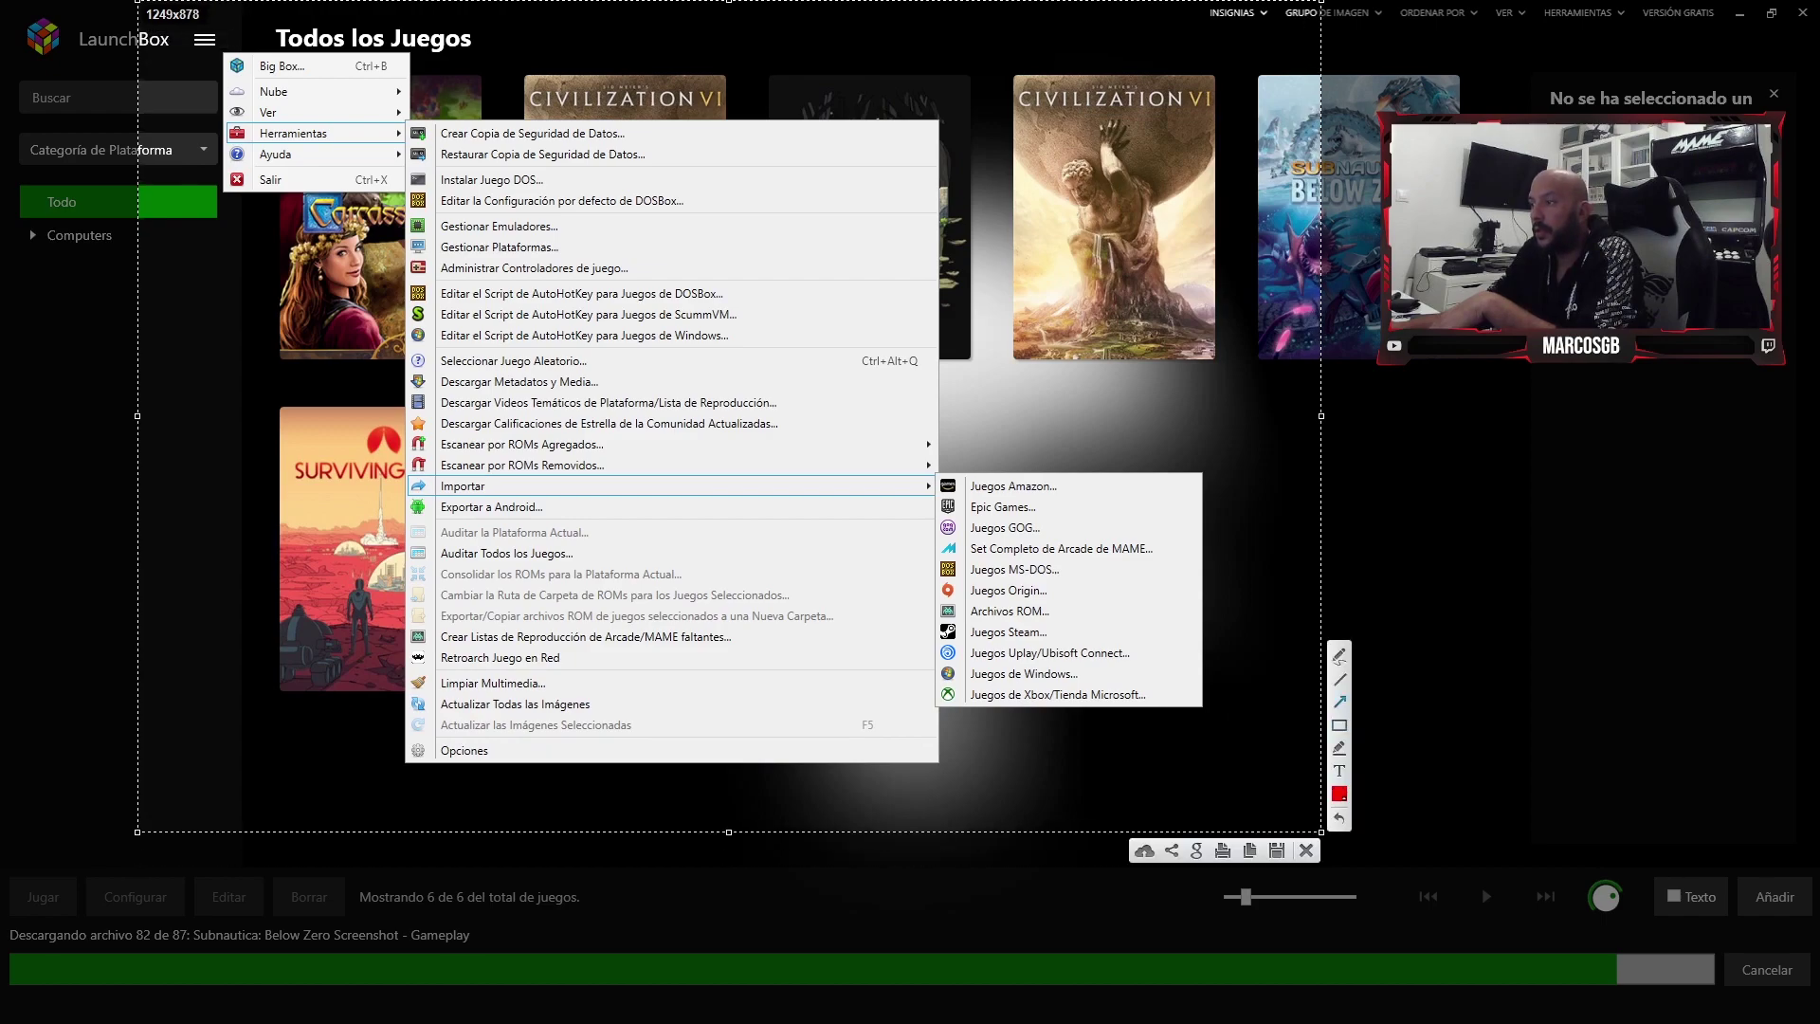
{"action": "mouse_move", "coordinate": [935, 619]}
{"action": "left_mouse_down"}
{"action": "mouse_move", "coordinate": [1097, 646]}
{"action": "mouse_move", "coordinate": [1069, 646]}
{"action": "left_mouse_up"}
{"action": "mouse_move", "coordinate": [394, 468]}
{"action": "left_mouse_down"}
{"action": "mouse_move", "coordinate": [867, 543]}
{"action": "mouse_move", "coordinate": [939, 502]}
{"action": "left_mouse_up"}
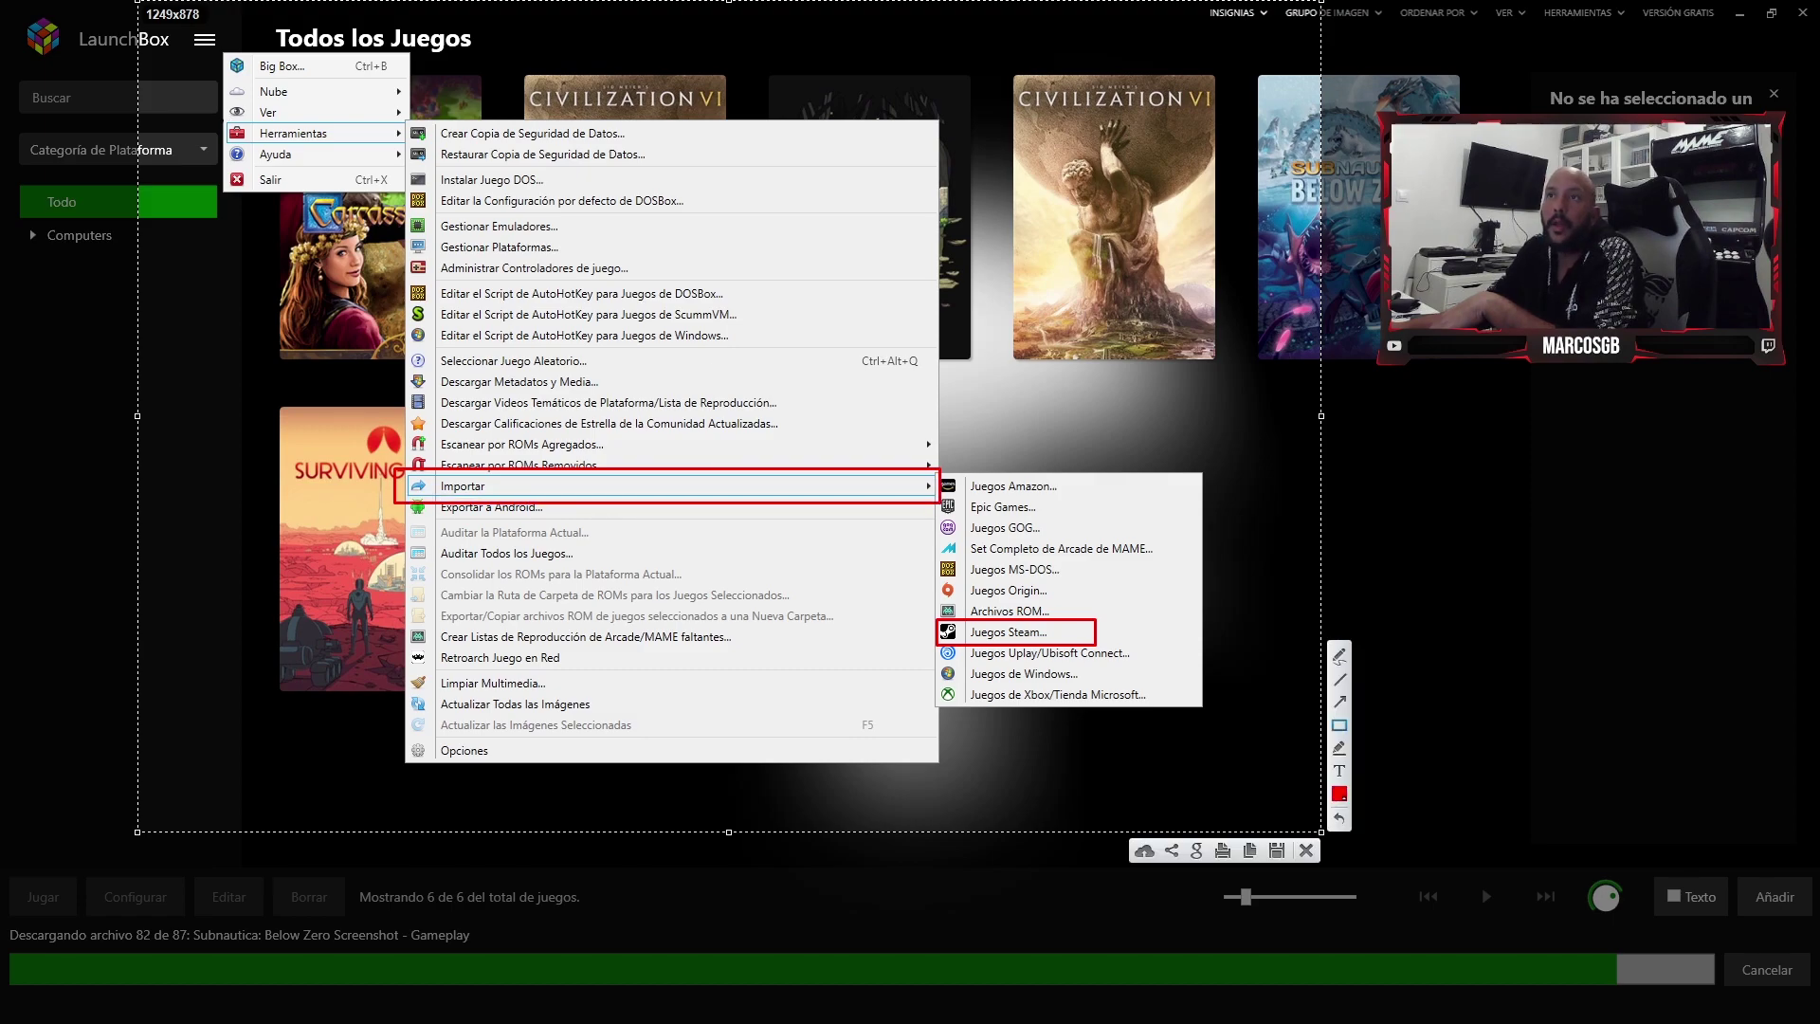
{"action": "mouse_move", "coordinate": [220, 123]}
{"action": "left_mouse_down"}
{"action": "mouse_move", "coordinate": [446, 158]}
{"action": "mouse_move", "coordinate": [409, 144]}
{"action": "left_mouse_up"}
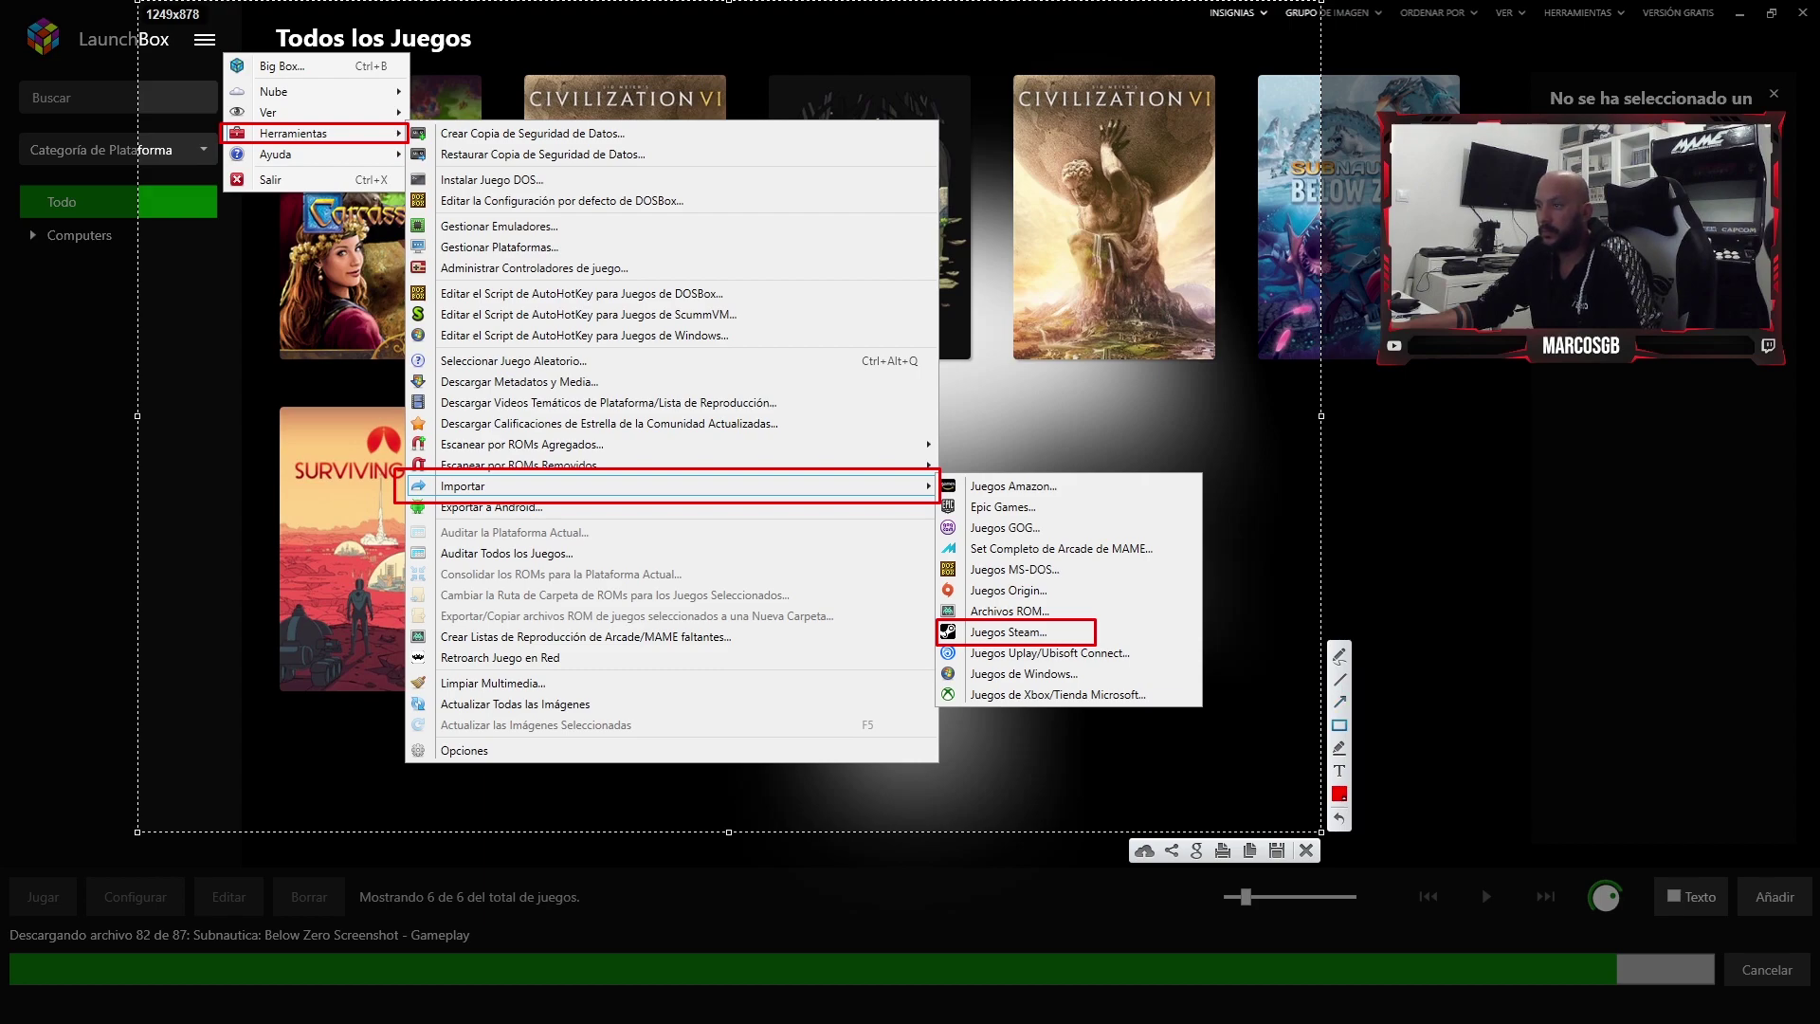
{"action": "mouse_move", "coordinate": [1109, 592]}
{"action": "left_mouse_down"}
{"action": "mouse_move", "coordinate": [1112, 621]}
{"action": "mouse_move", "coordinate": [1214, 623]}
{"action": "mouse_move", "coordinate": [1128, 626]}
{"action": "left_mouse_up"}
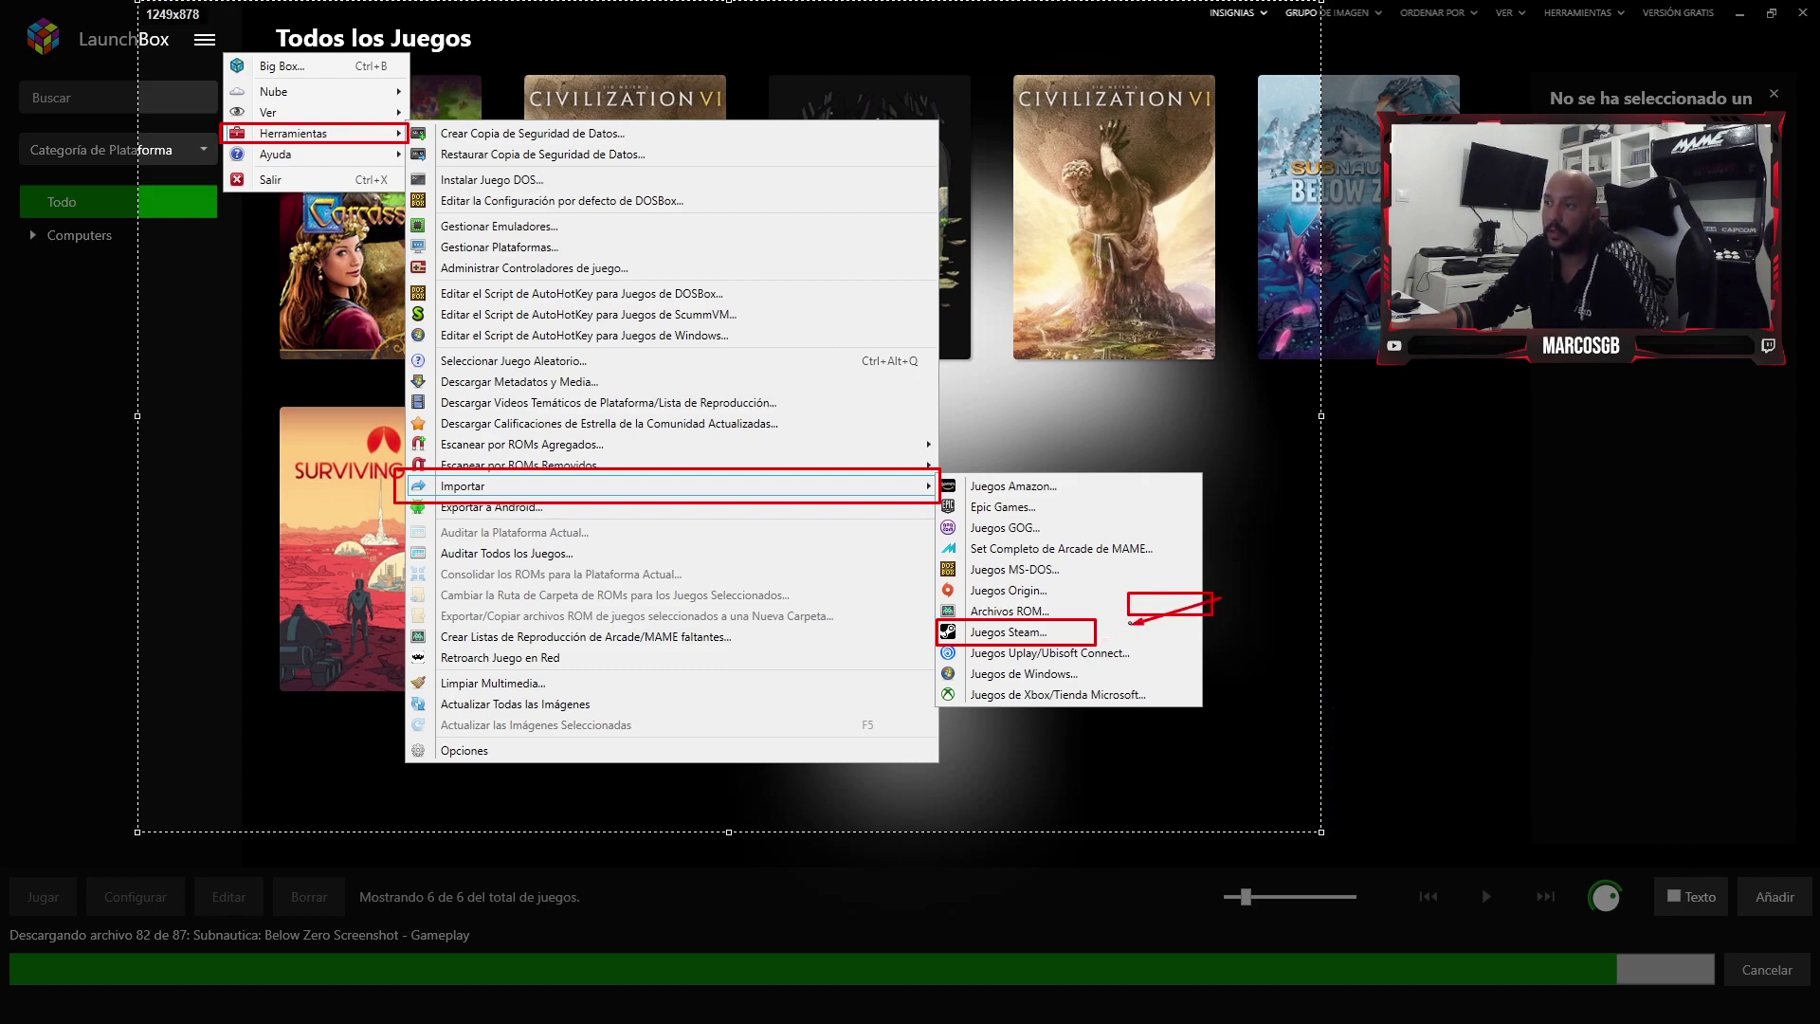
{"action": "key", "text": "ctrl+z"}
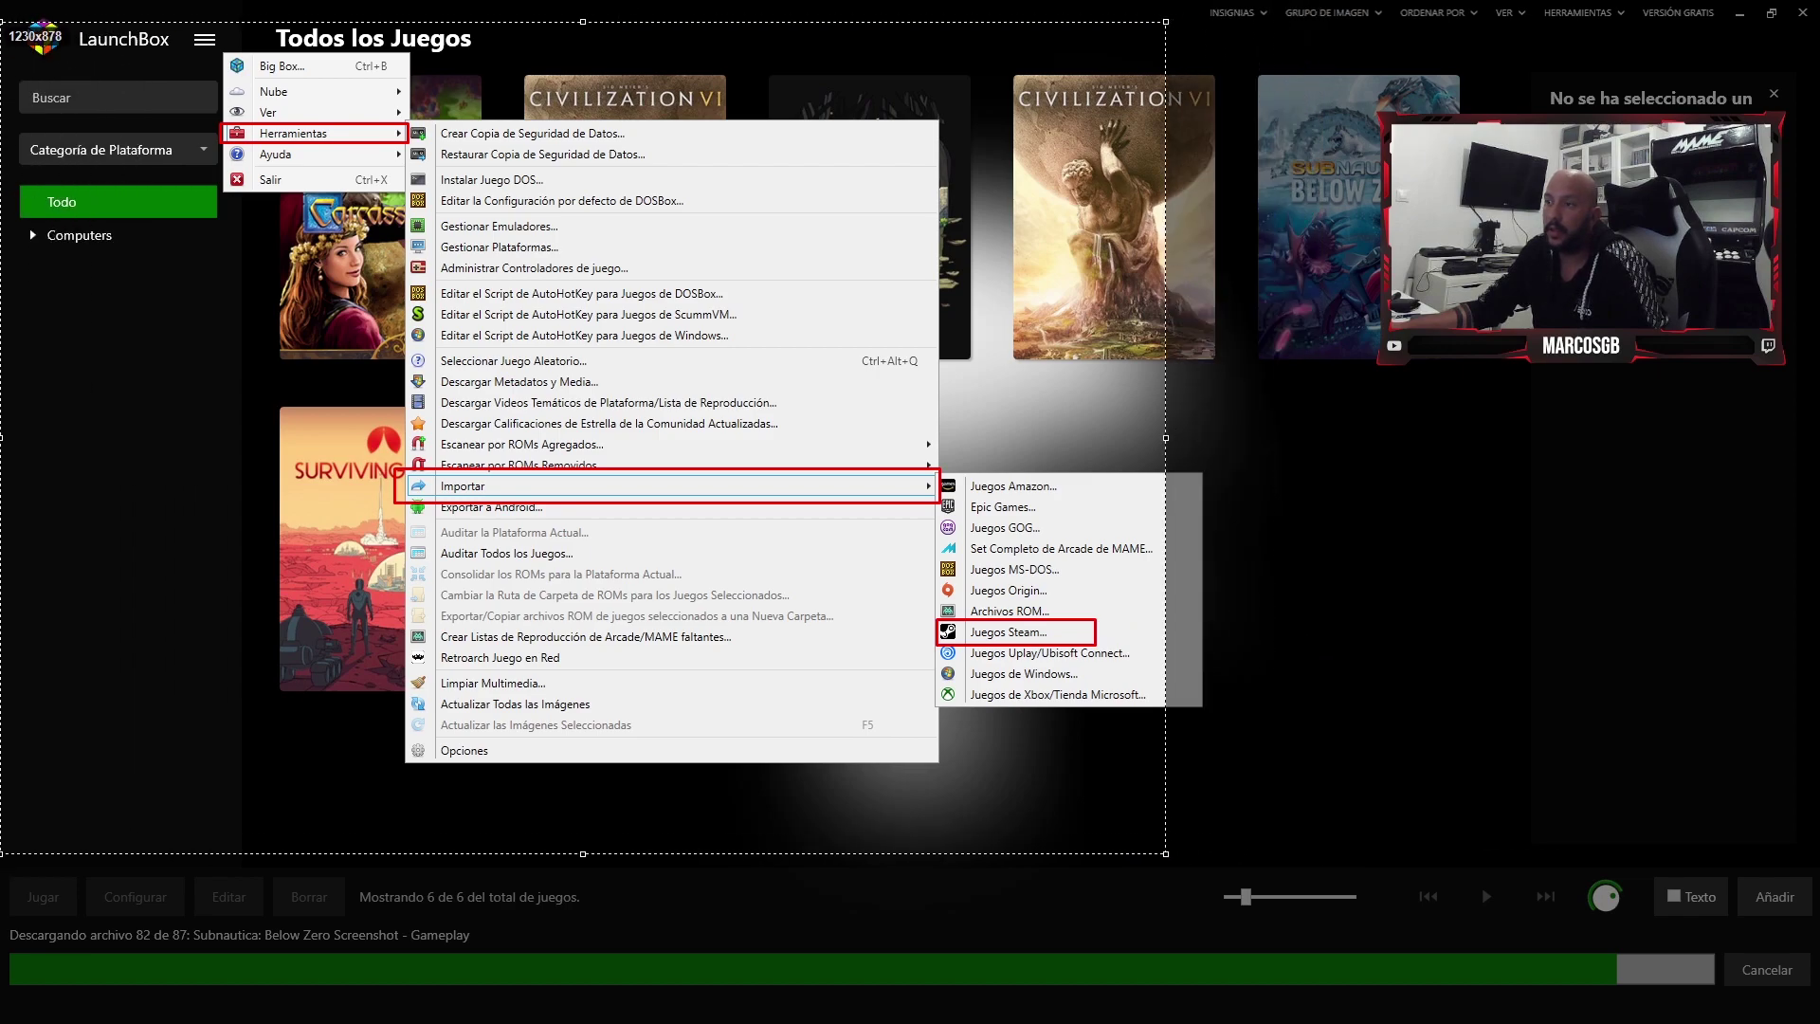
{"action": "left_click_drag", "start_coordinate": [1232, 426], "coordinate": [1192, 411]}
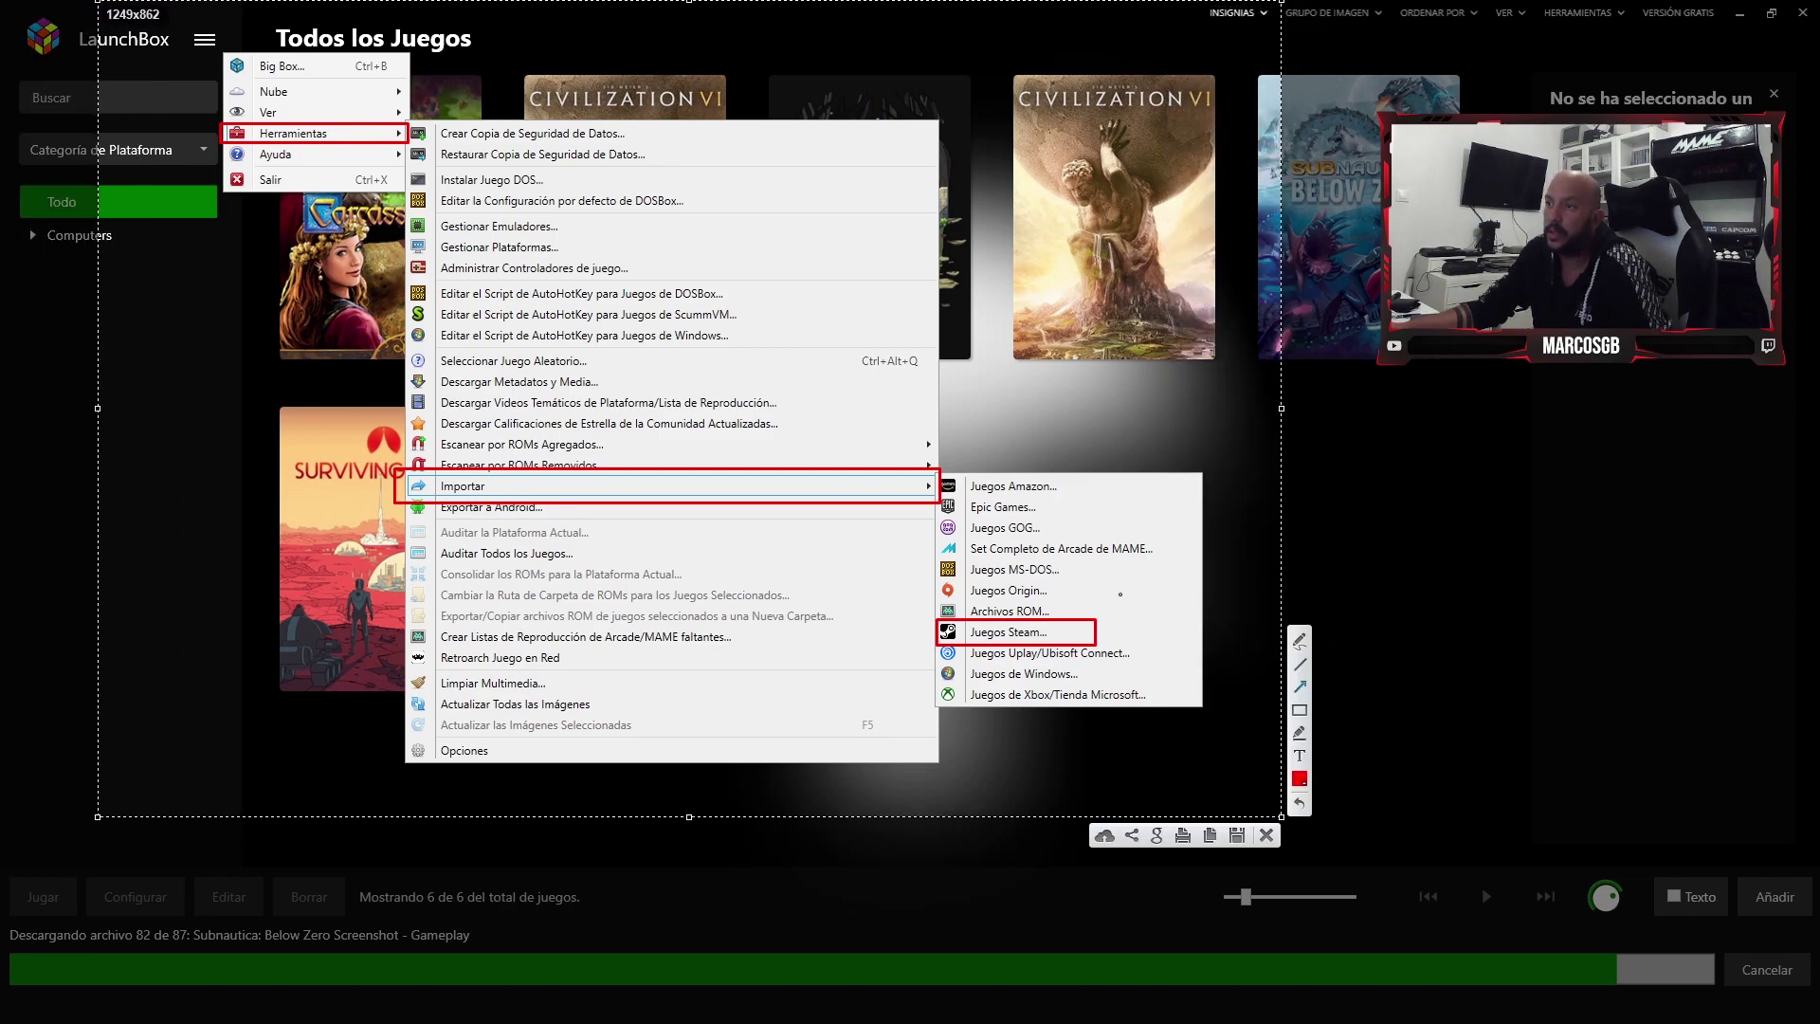
{"action": "left_click_drag", "start_coordinate": [1165, 614], "coordinate": [1118, 561]}
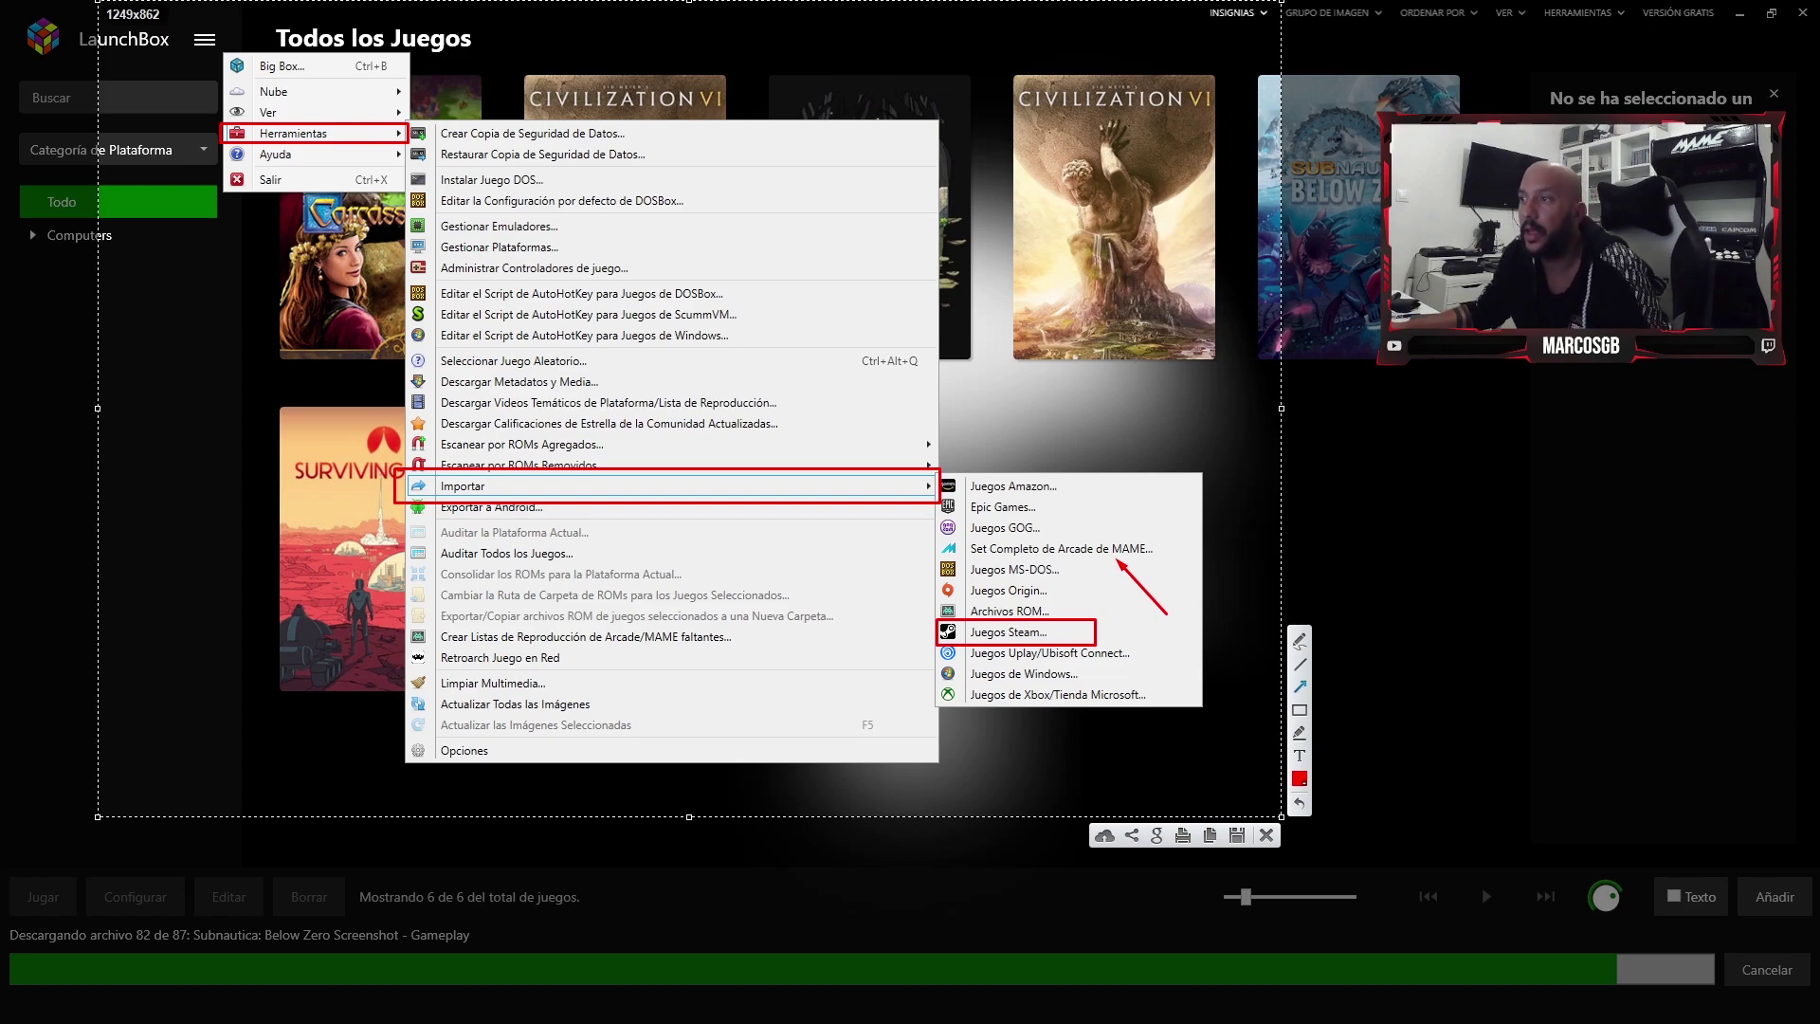
{"action": "key", "text": "ctrl+c"}
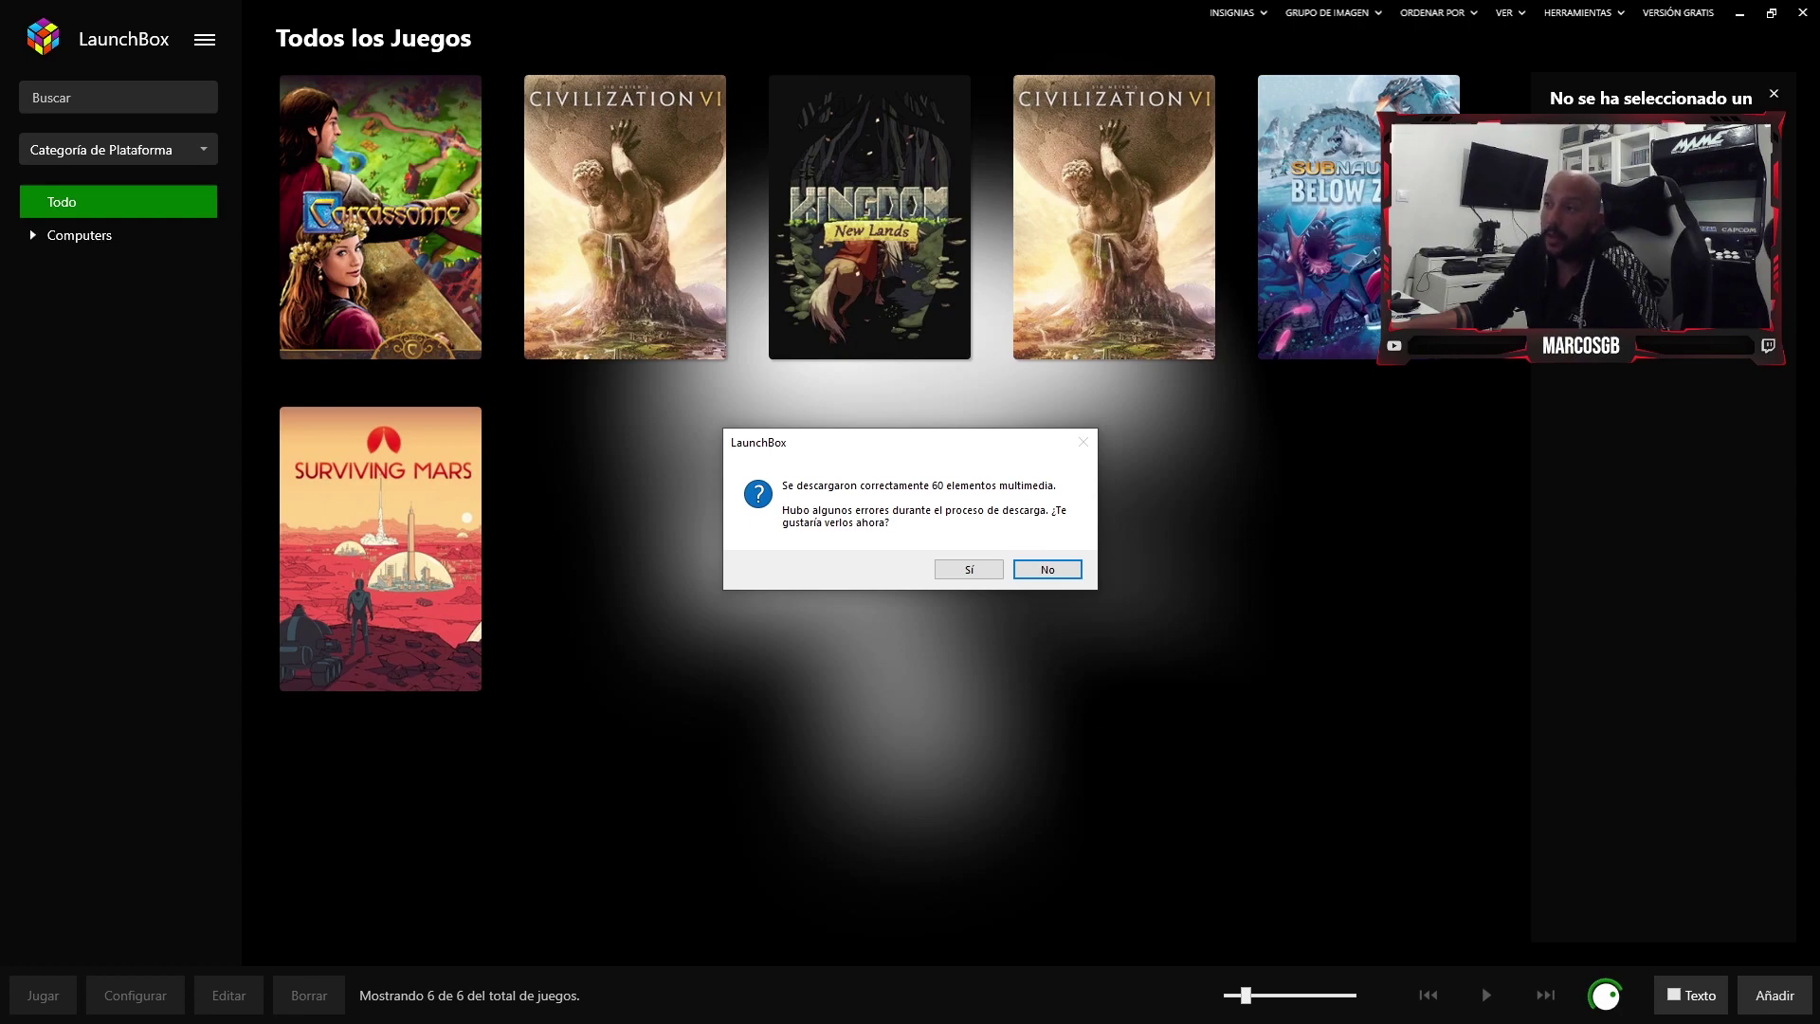
- Review the media download error list and close it
{"action": "left_click", "coordinate": [969, 568]}
{"action": "left_click_drag", "start_coordinate": [784, 597], "coordinate": [1035, 597]}
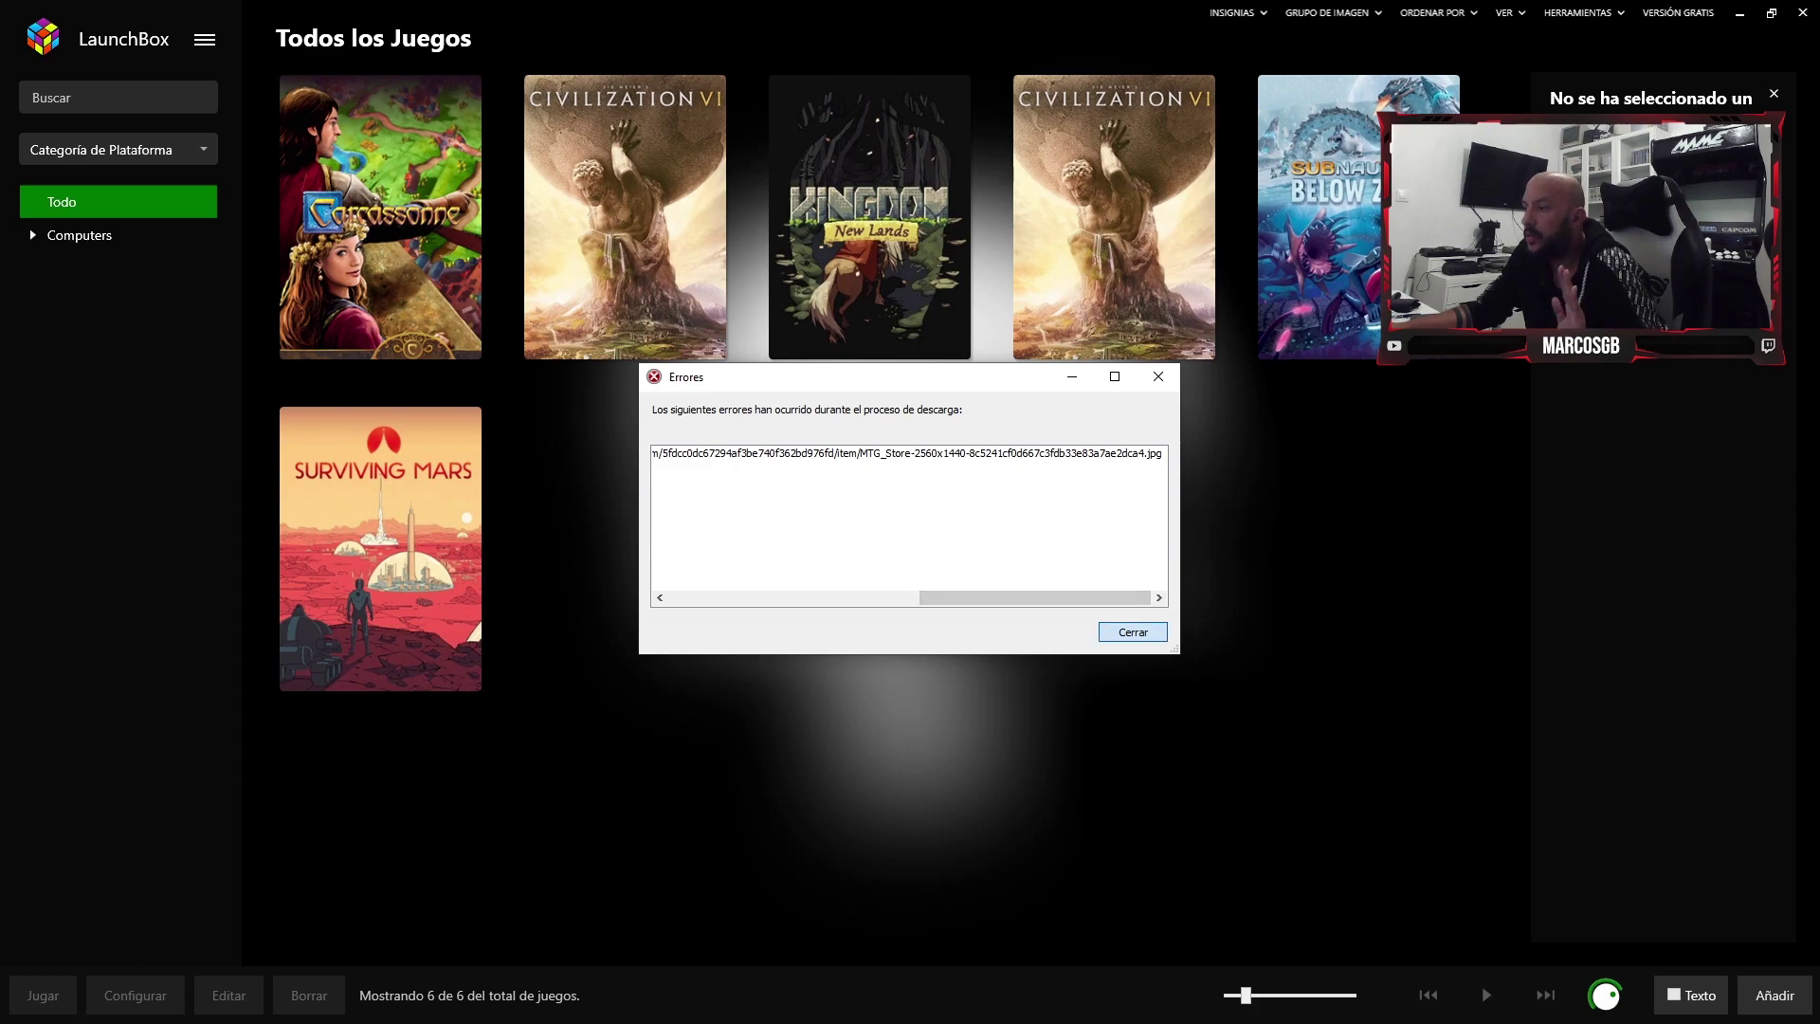
{"action": "key", "text": "Return"}
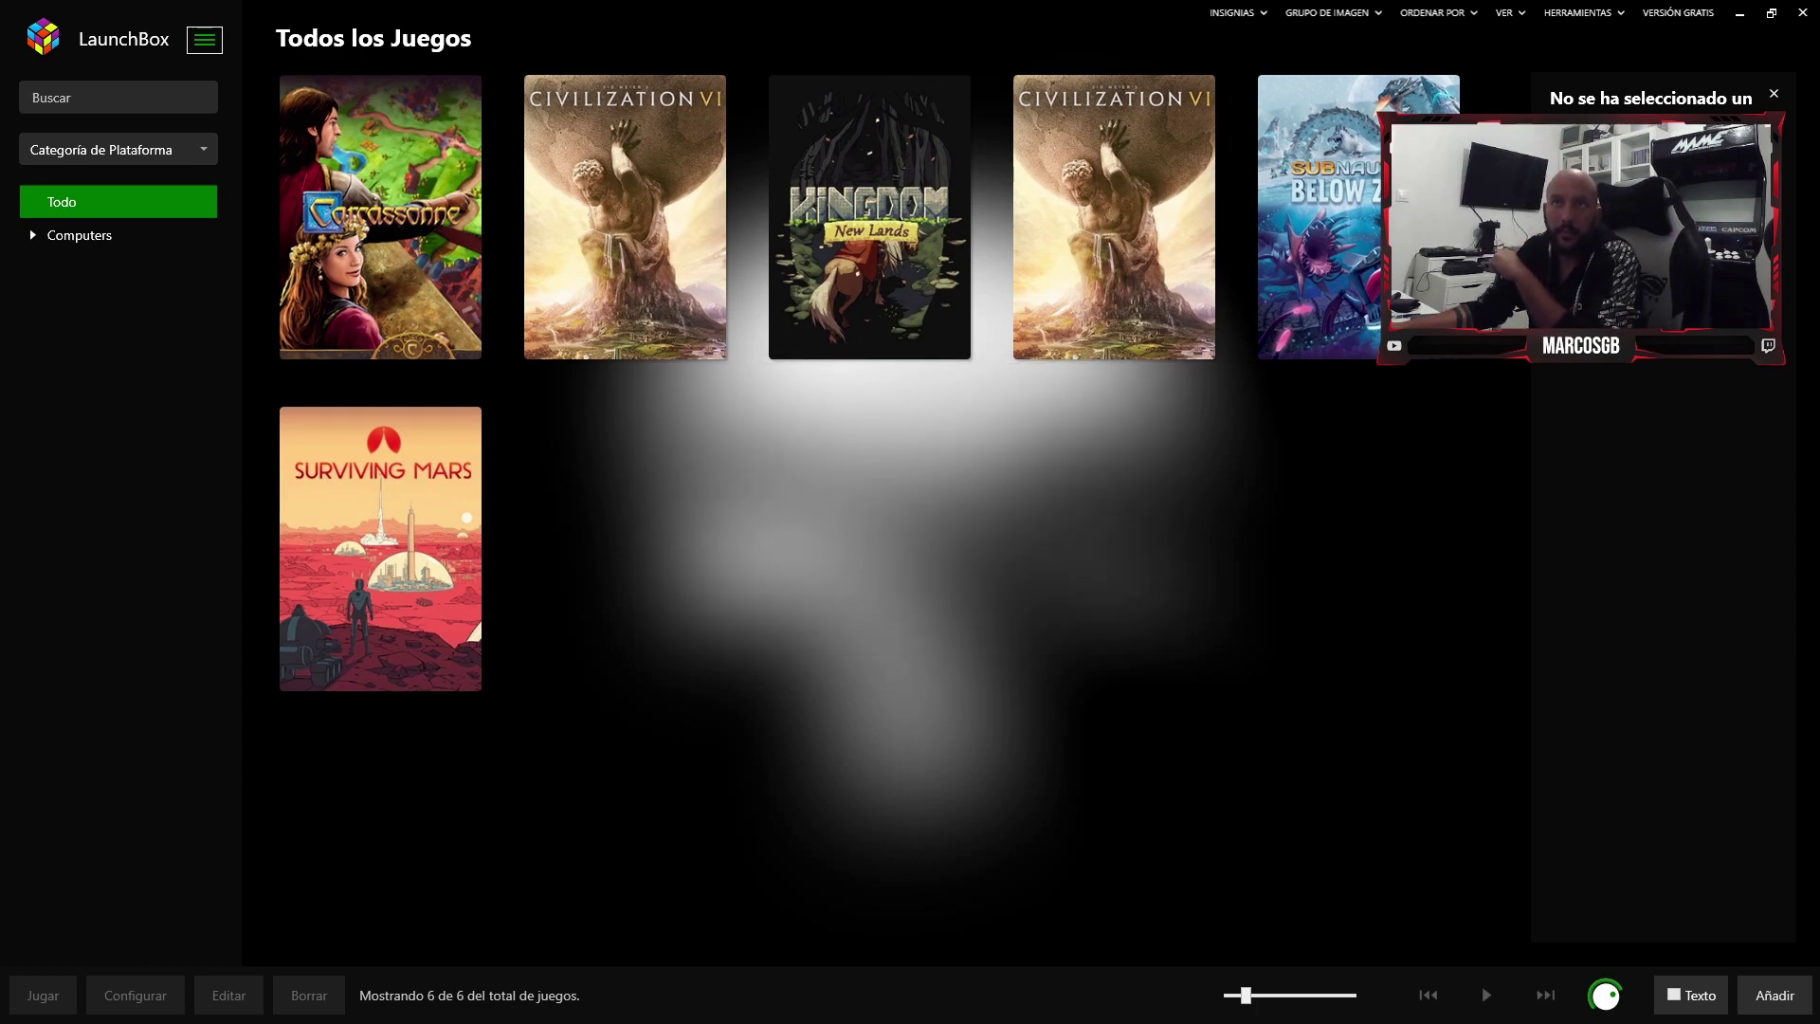
- Start the Steam import from the main menu's Herramientas > Importar > Juegos Steam
{"action": "key", "text": "Return"}
{"action": "key", "text": "Down"}
{"action": "key", "text": "Down"}
{"action": "key", "text": "Down"}
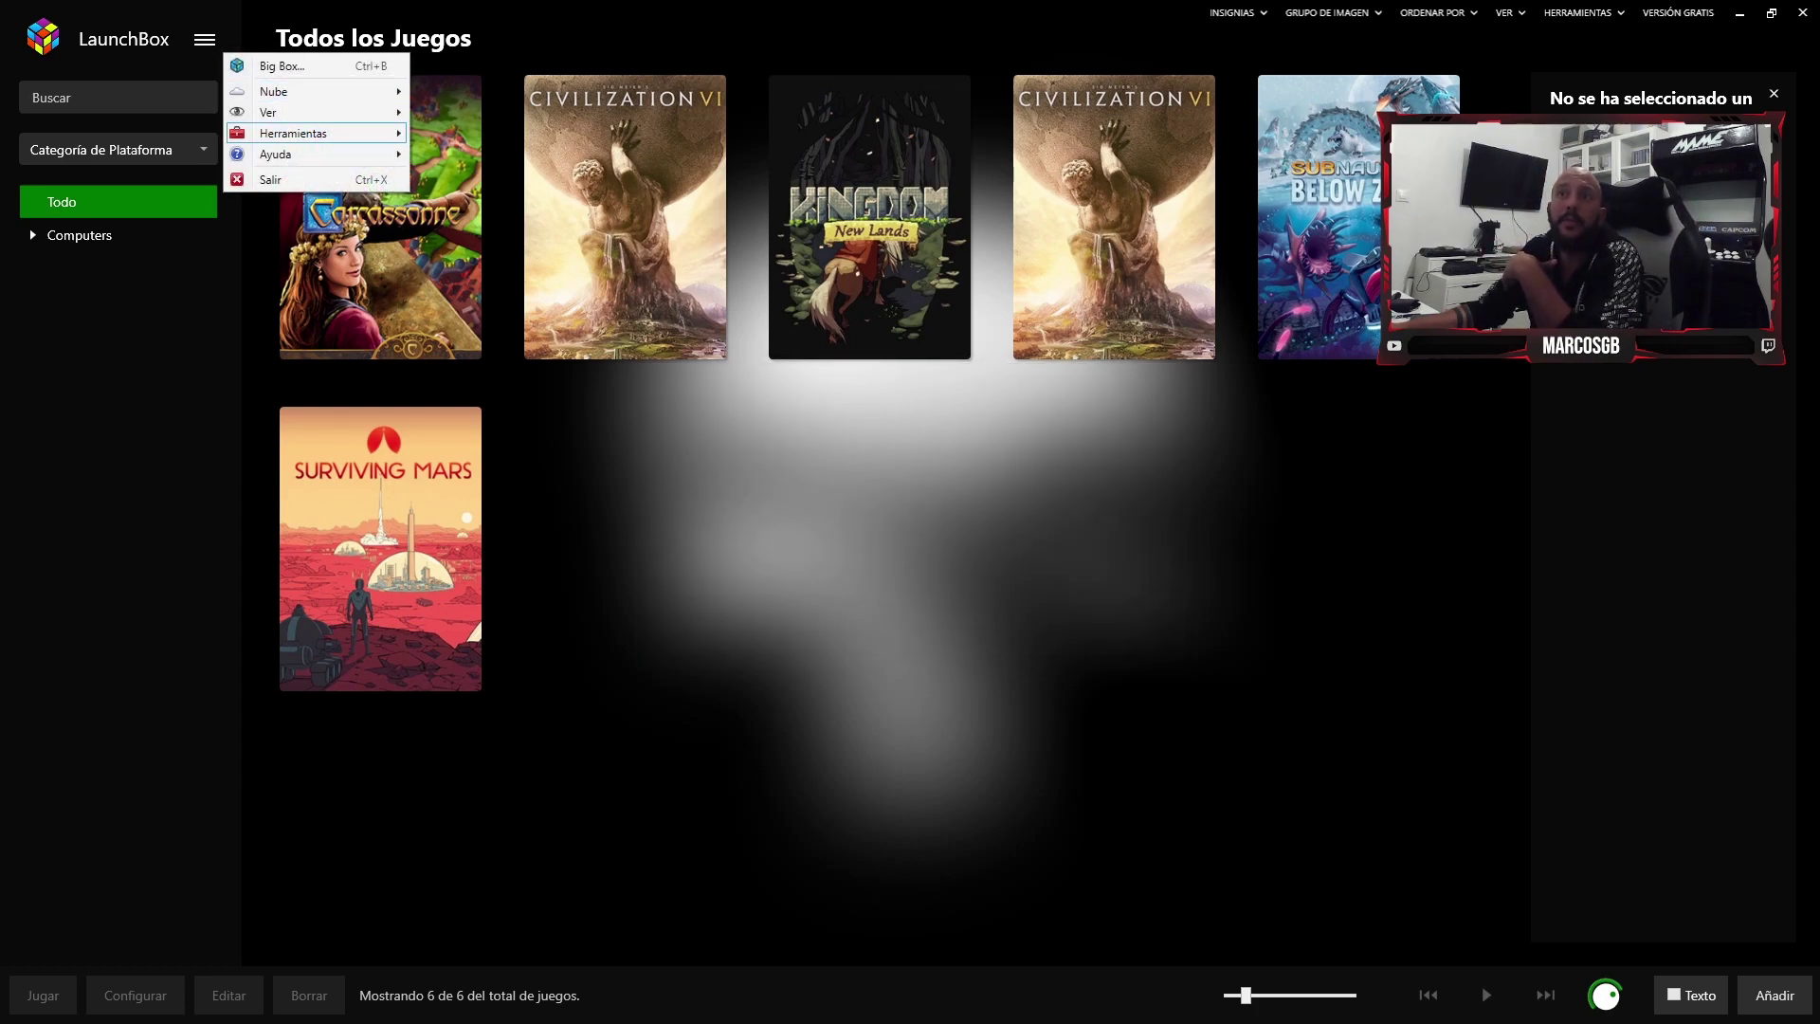
{"action": "key", "text": "Right"}
{"action": "key", "text": "Down"}
{"action": "key", "text": "Down"}
{"action": "key", "text": "i"}
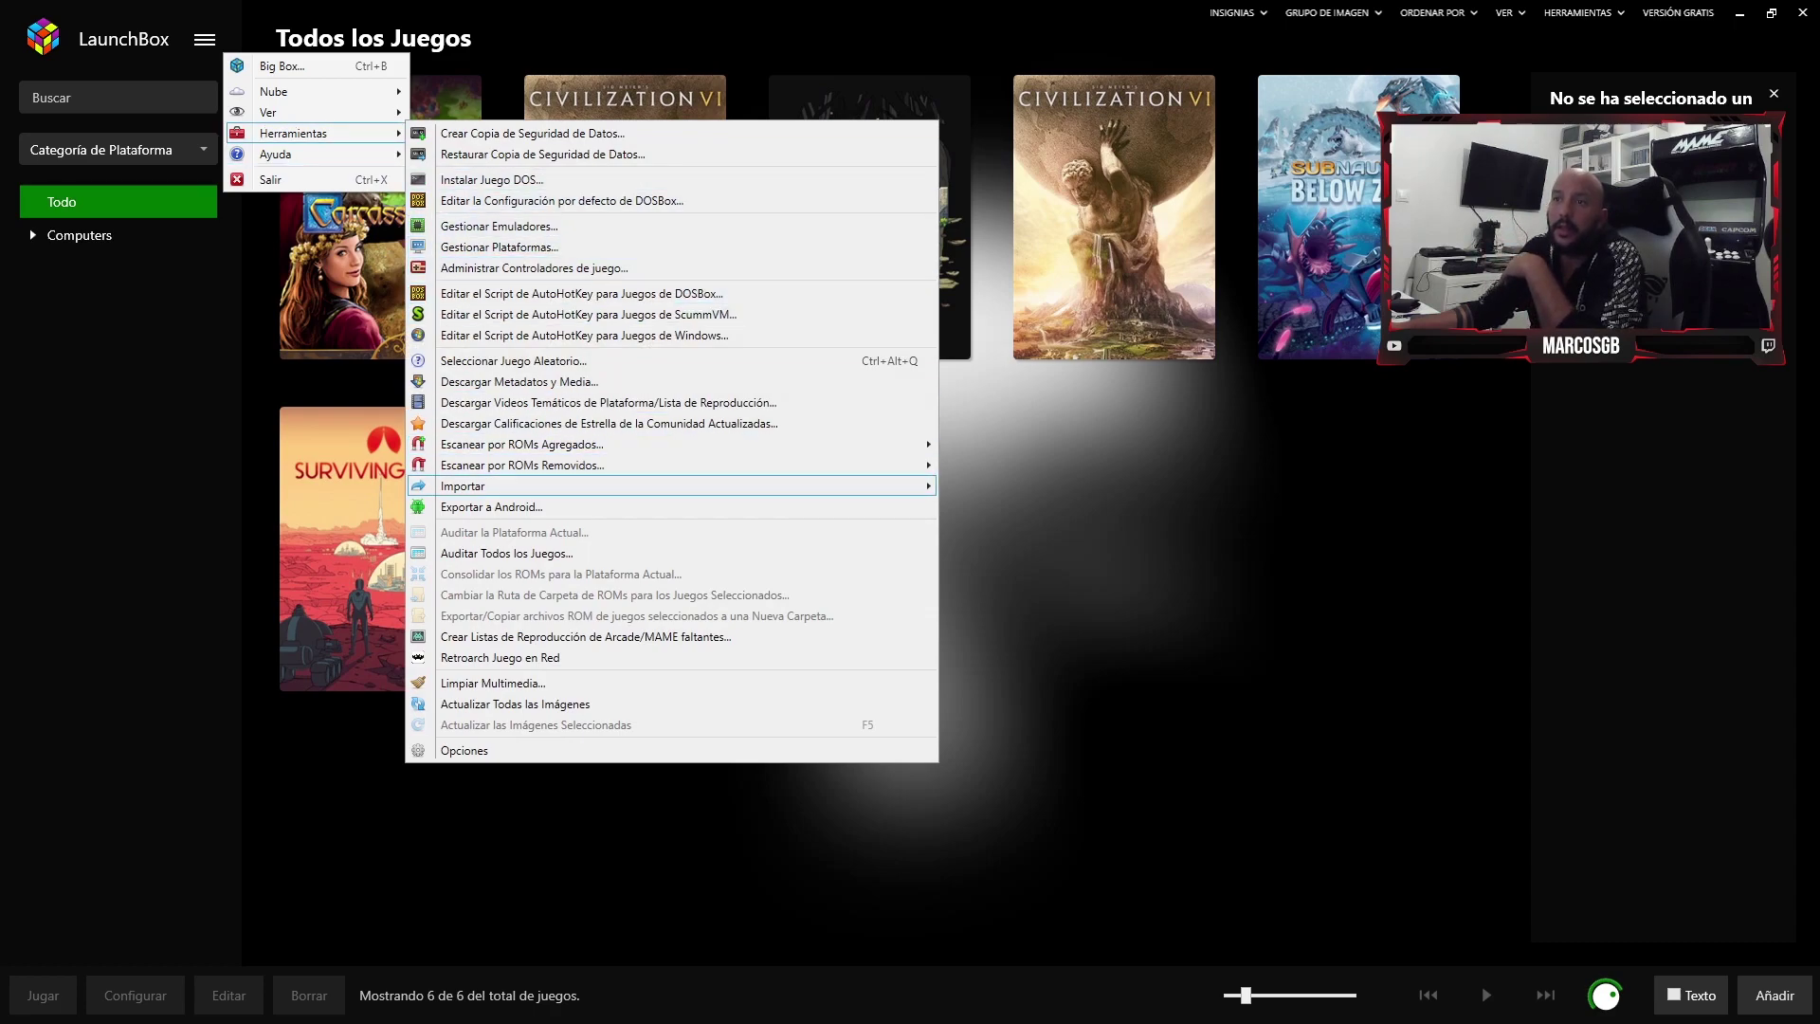
{"action": "key", "text": "Right"}
{"action": "key", "text": "Down"}
{"action": "key", "text": "Down"}
{"action": "key", "text": "Down"}
{"action": "key", "text": "Down"}
{"action": "key", "text": "Down"}
{"action": "key", "text": "Down"}
{"action": "key", "text": "Down"}
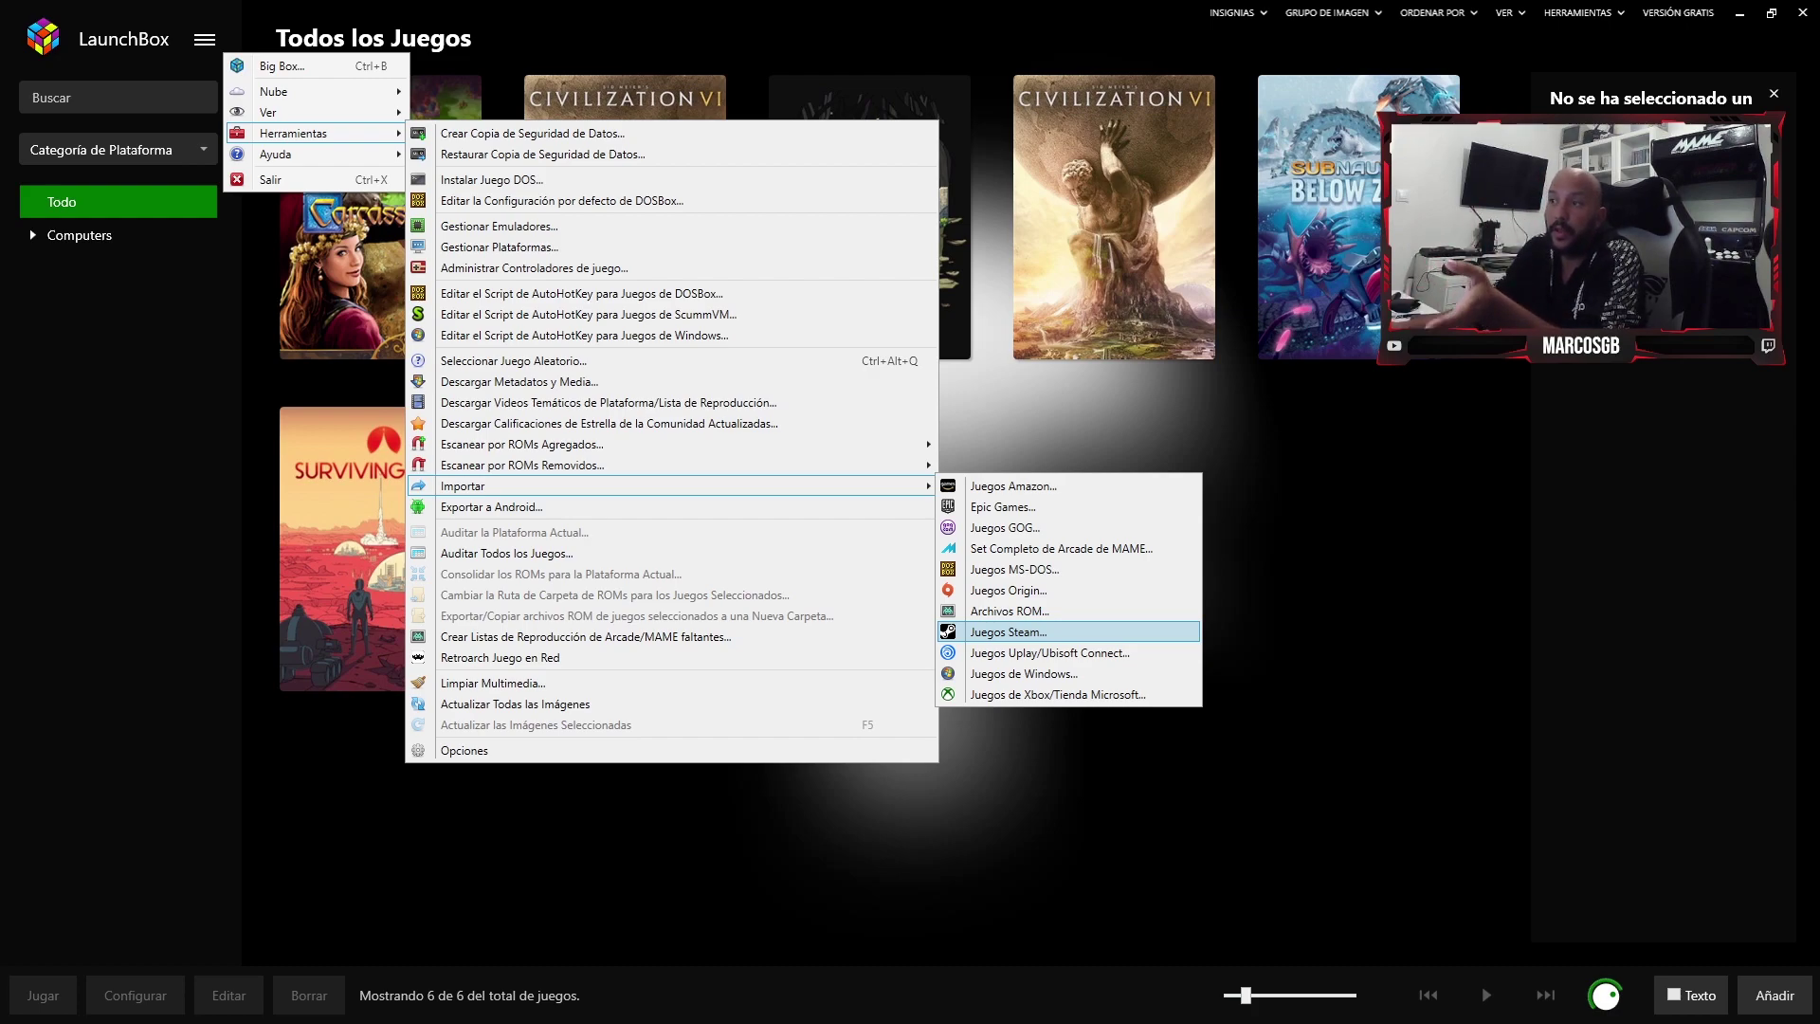
{"action": "key", "text": "Return"}
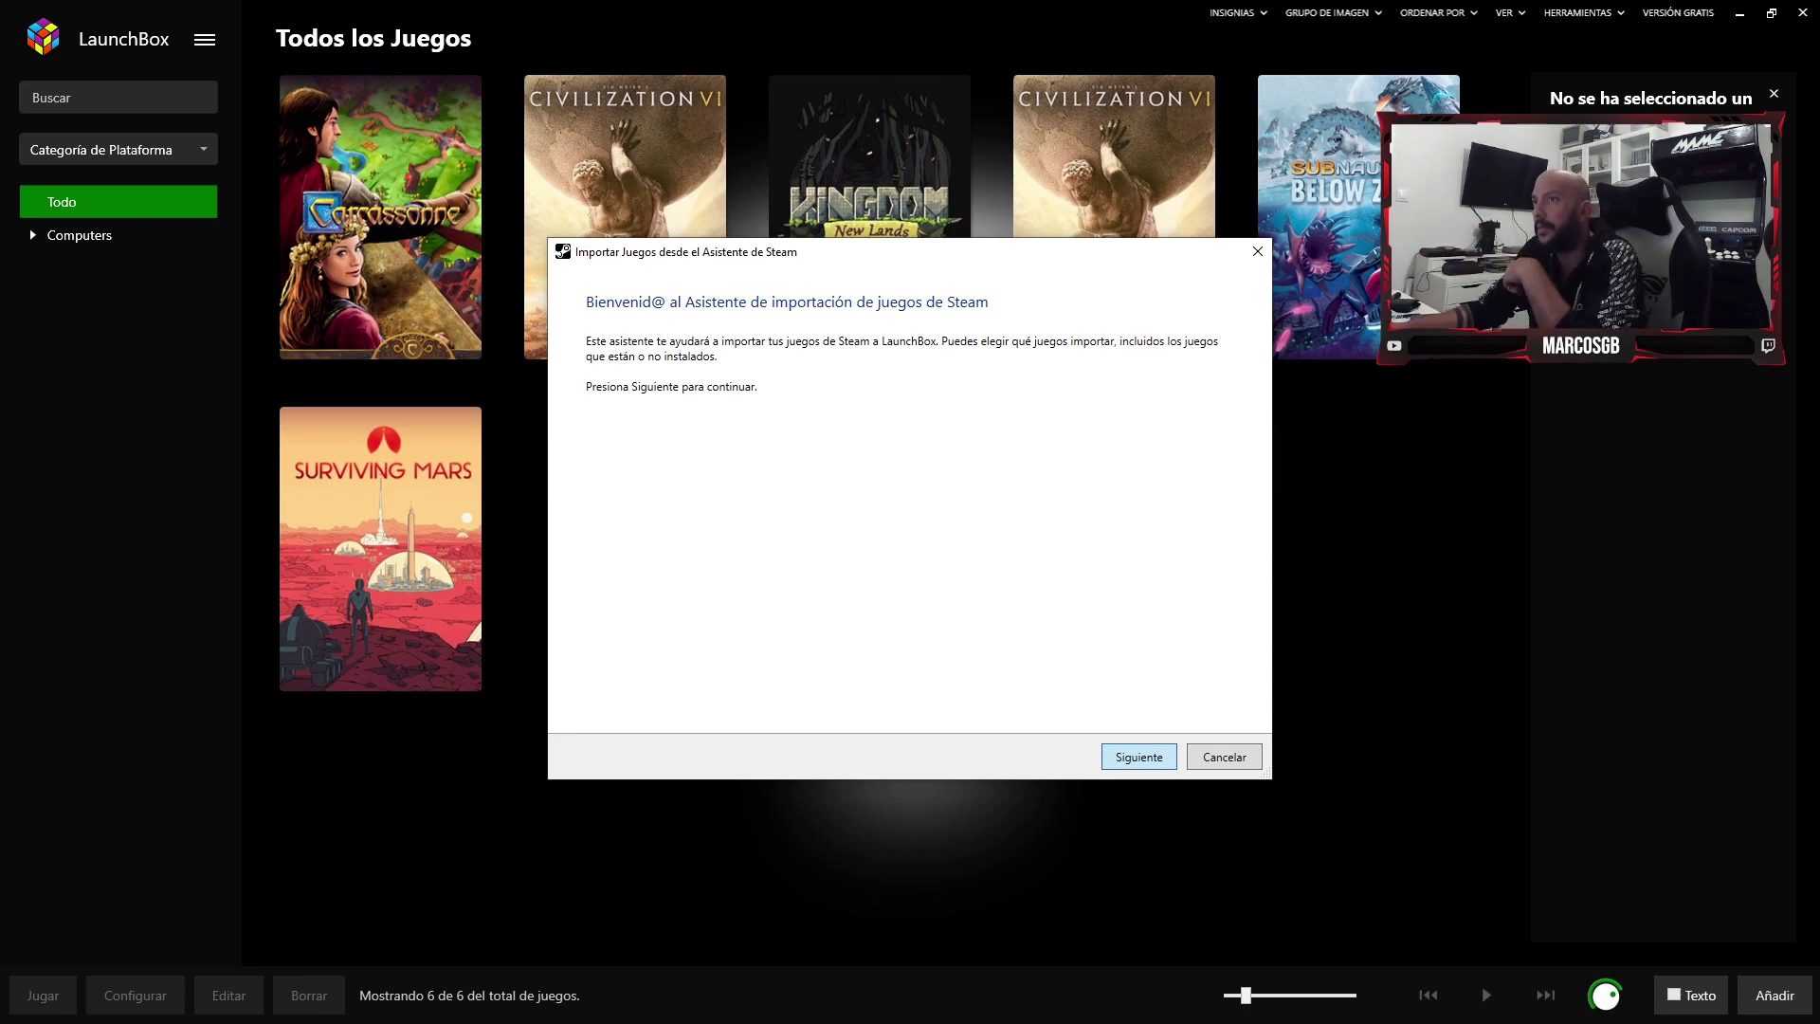
- Advance the Steam wizard to the profile URL page, then switch to Chrome and enter a YouTube address in a new tab
{"action": "key", "text": "Return"}
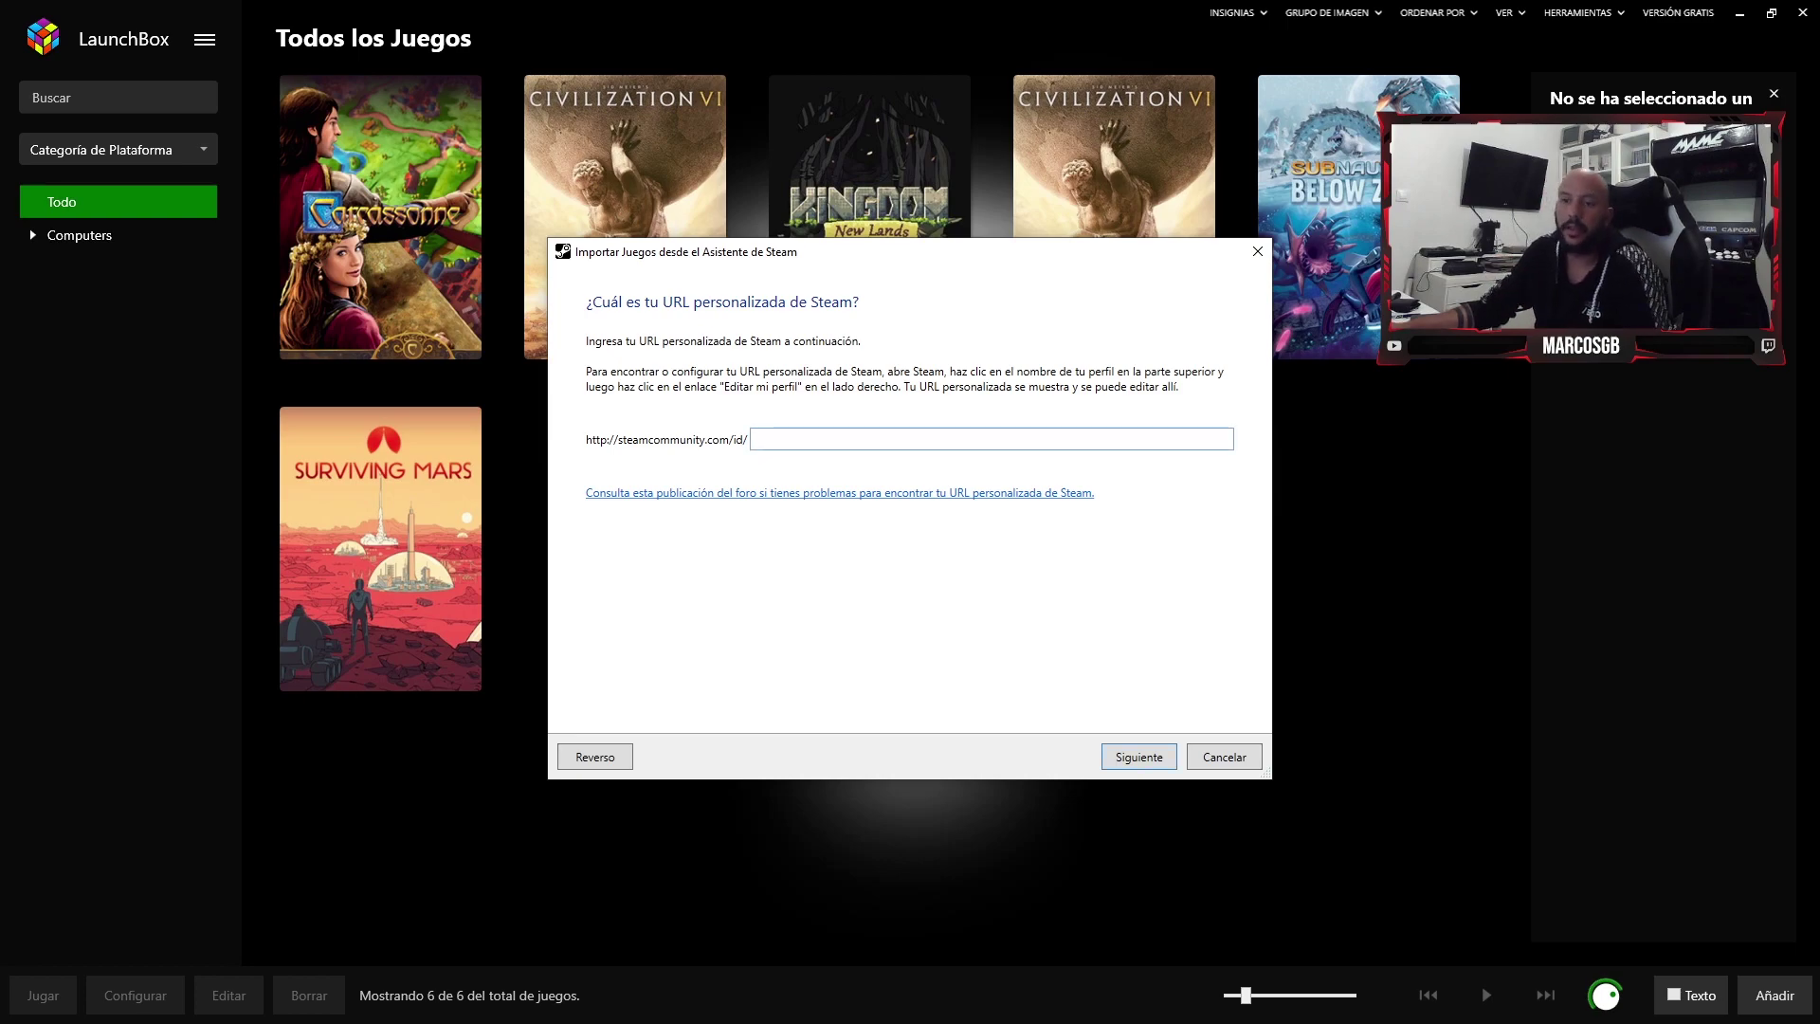
{"action": "type", "text": "<"}
{"action": "key", "text": "super"}
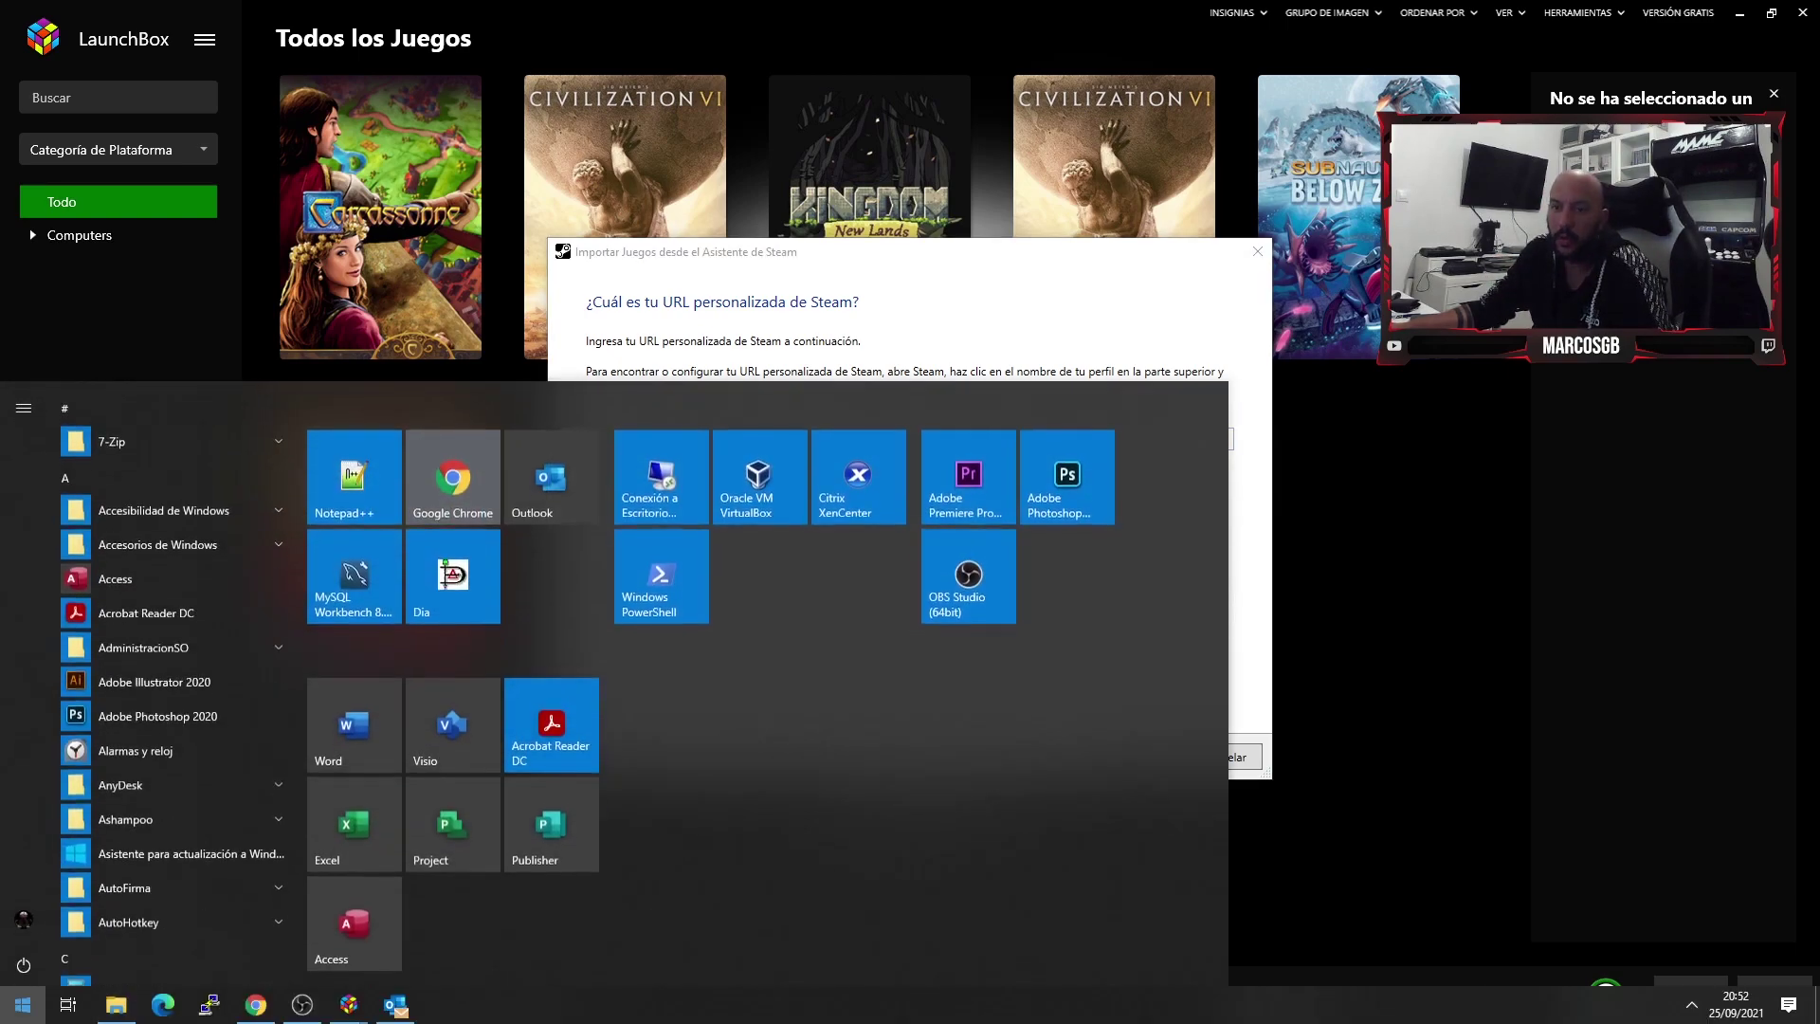
{"action": "key", "text": "super"}
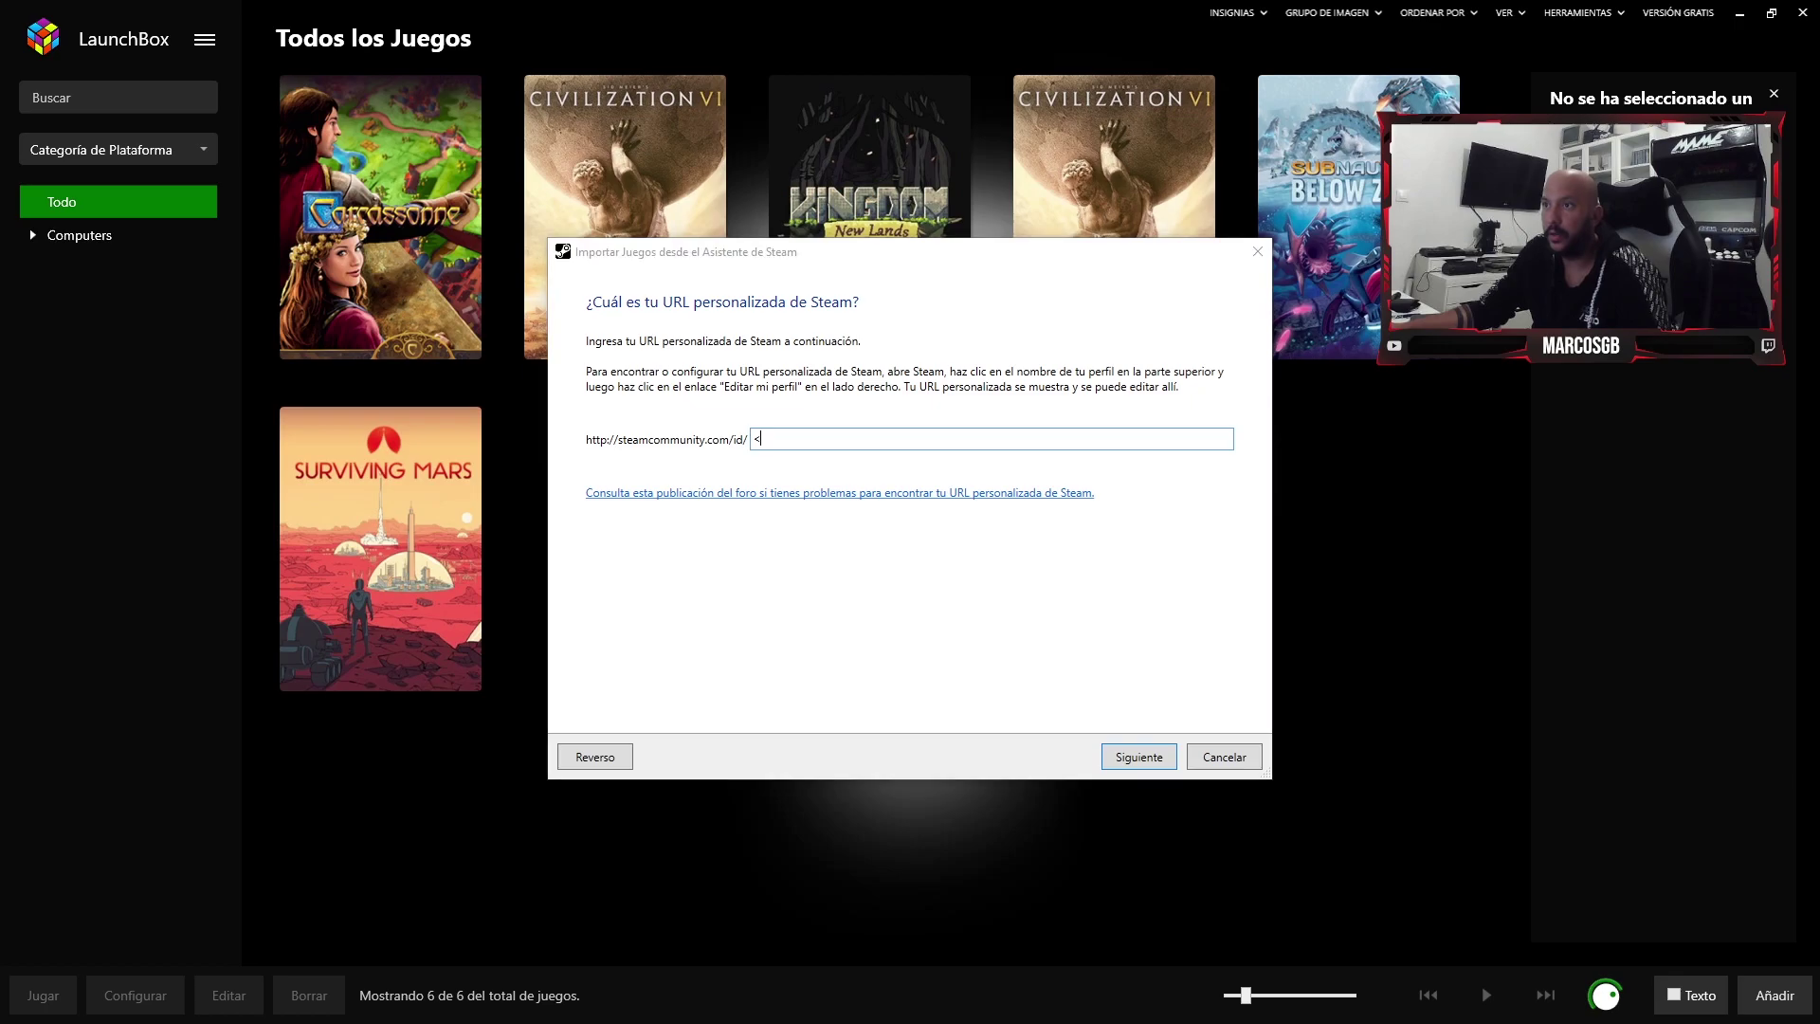
{"action": "key", "text": "super"}
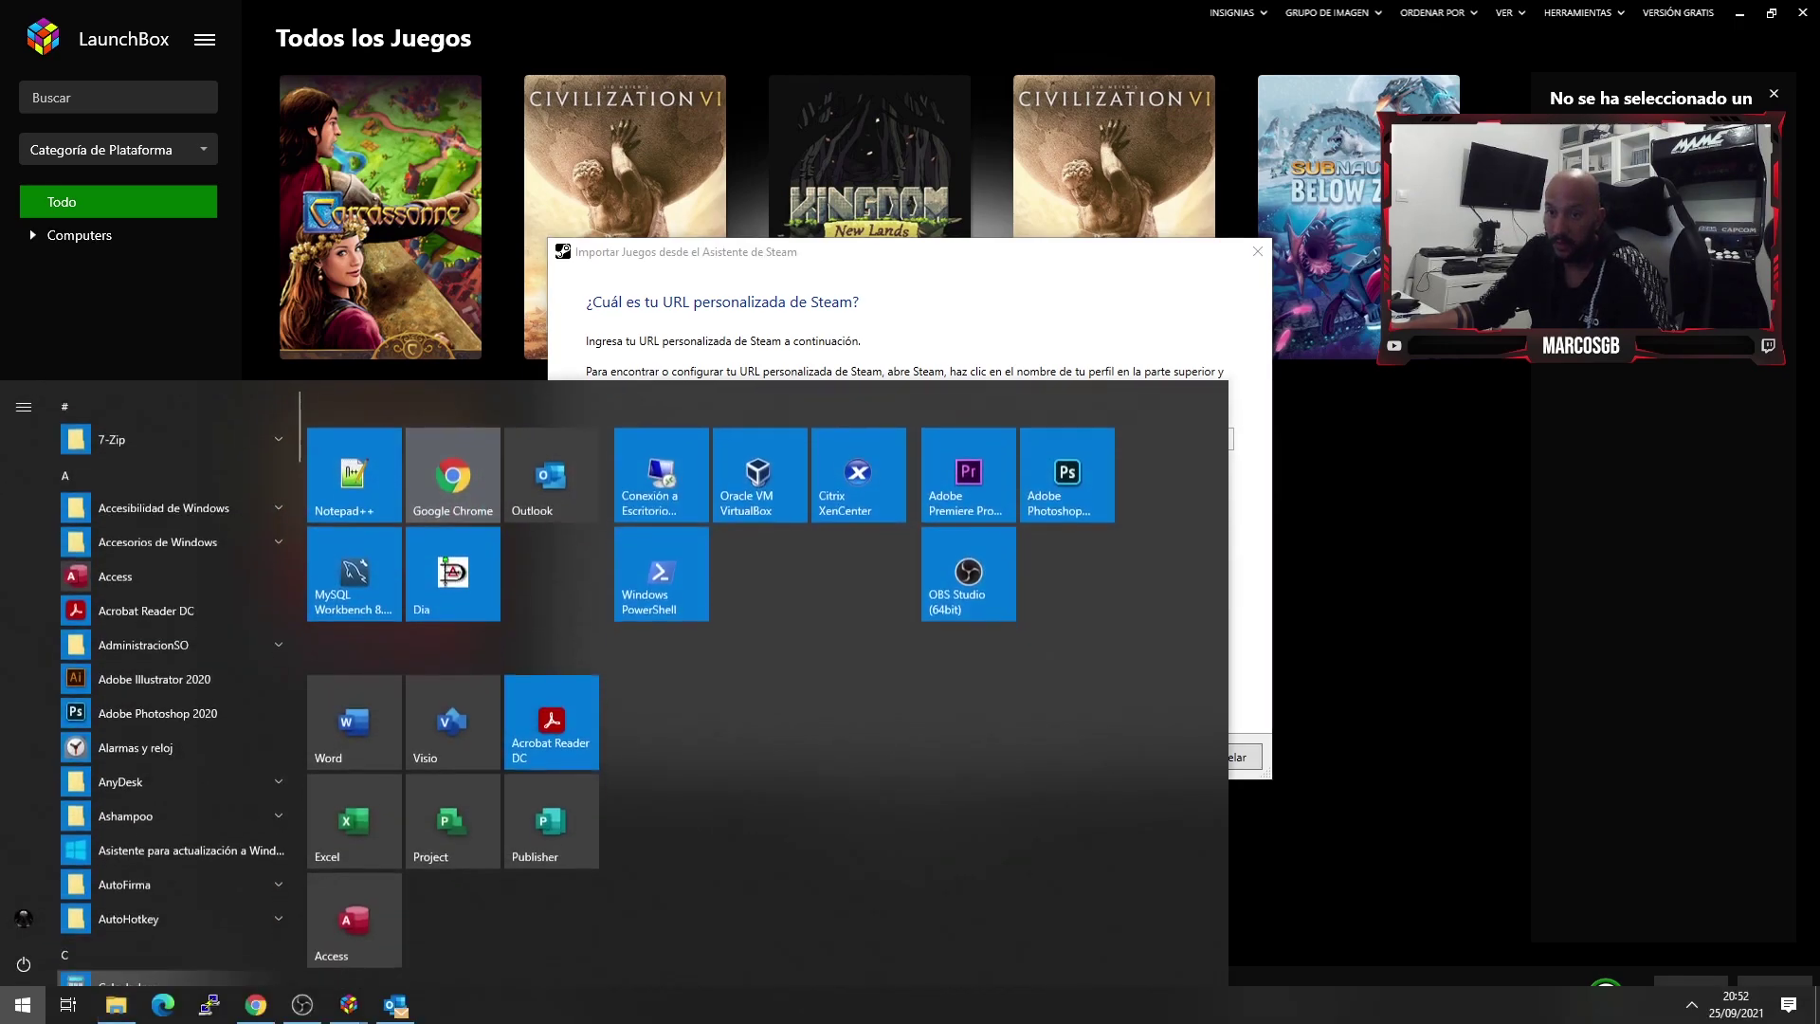
{"action": "key", "text": "alt+Tab"}
{"action": "key", "text": "ctrl+t"}
{"action": "type", "text": "youtube.com"}
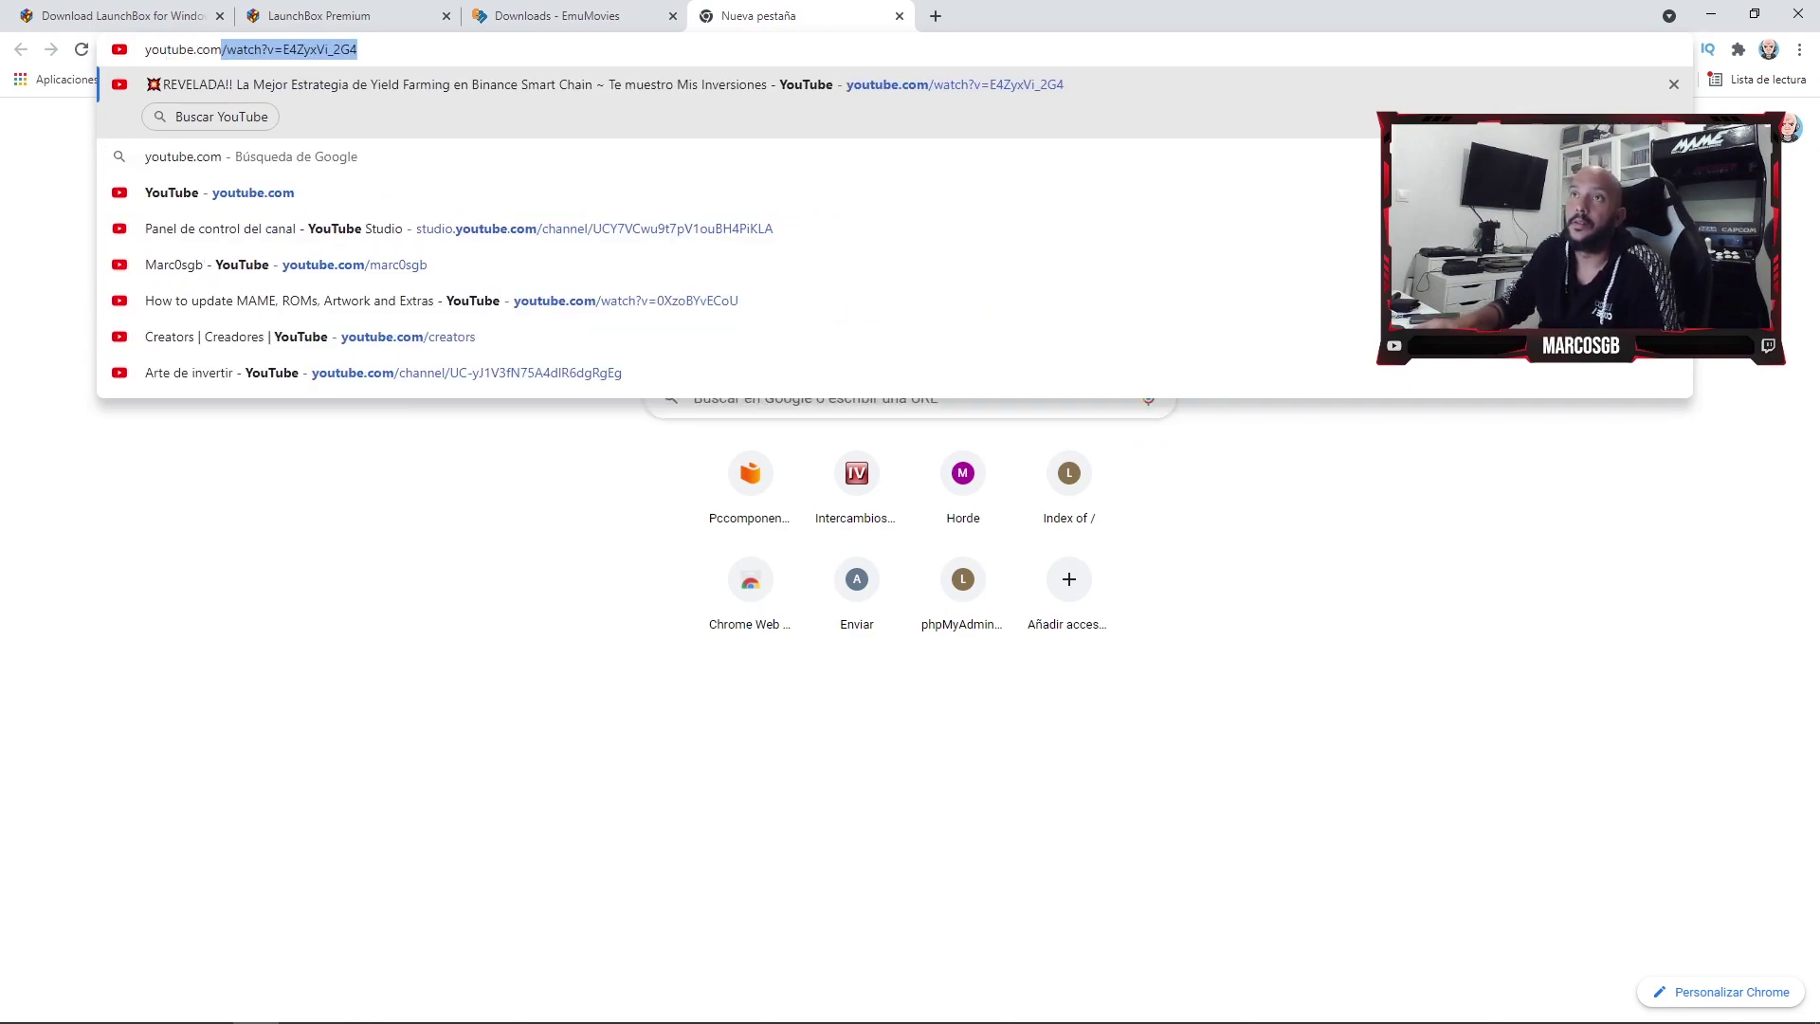
{"action": "type", "text": "/marc"}
- Load the autocompleted YouTube channel page, then open steamcommunity.com in a new tab
{"action": "key", "text": "Return"}
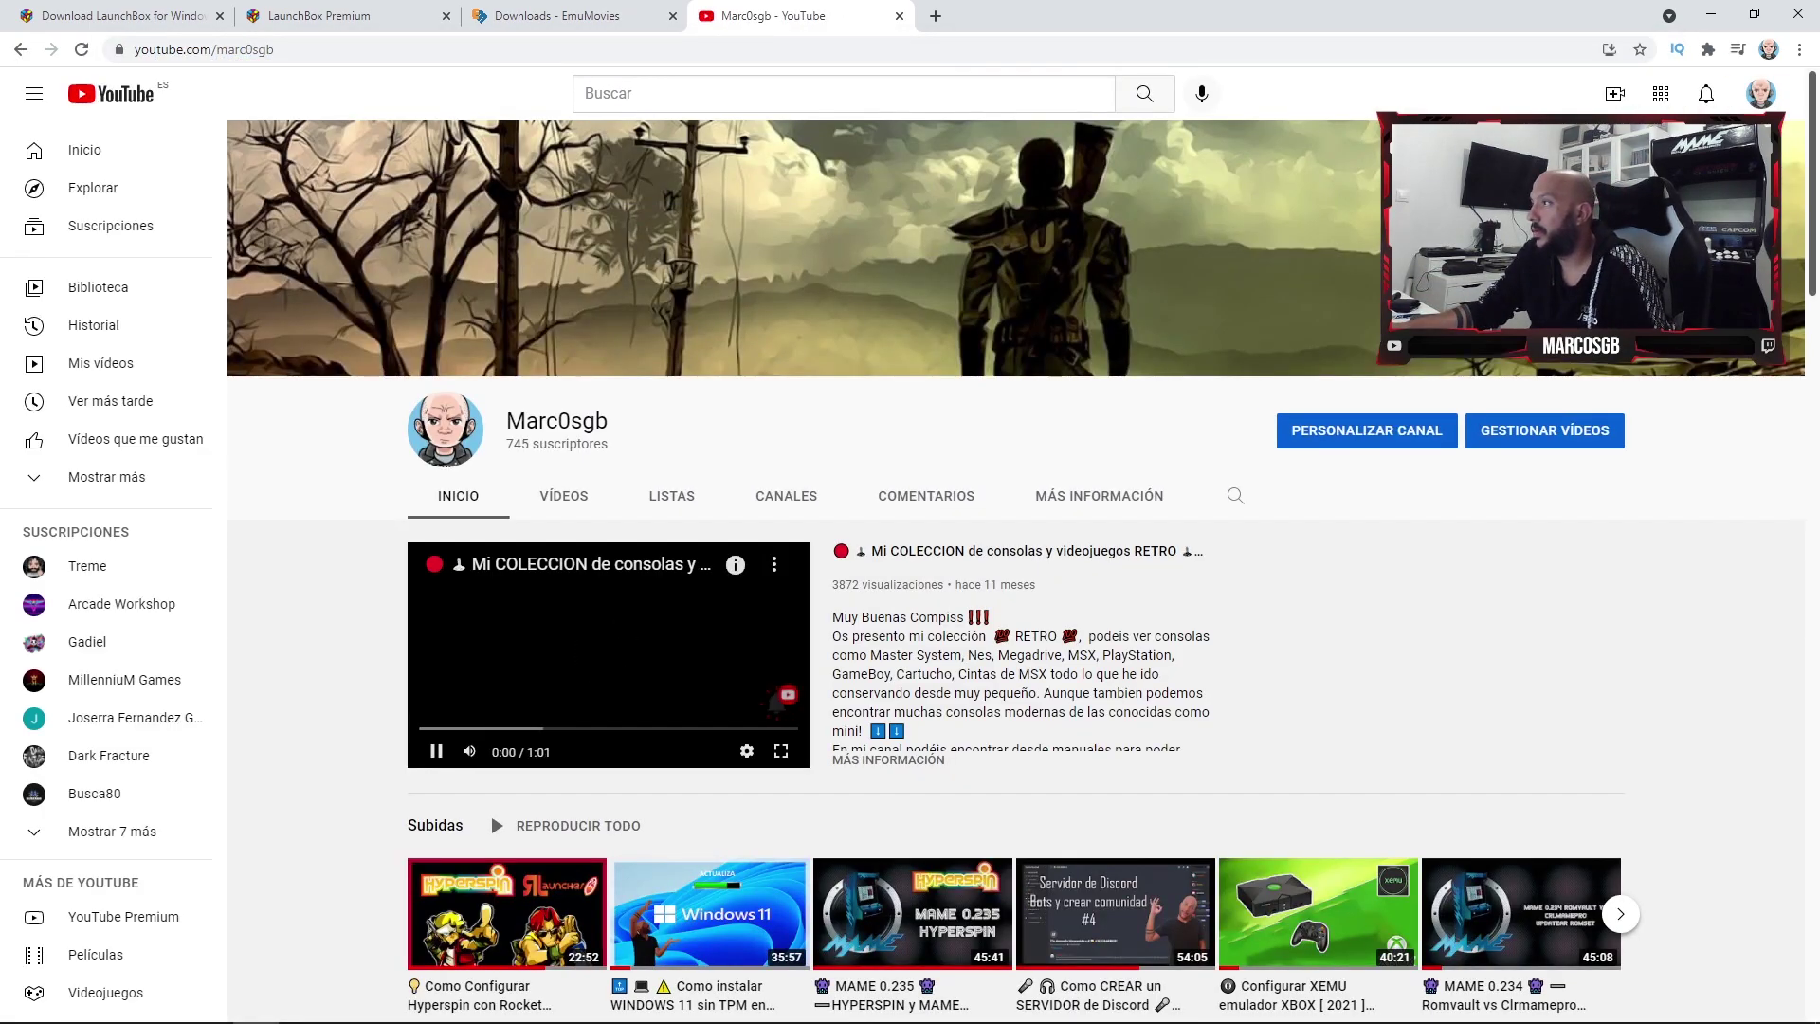
{"action": "key", "text": "ctrl+t"}
{"action": "type", "text": "steamcommunity.com"}
{"action": "key", "text": "Return"}
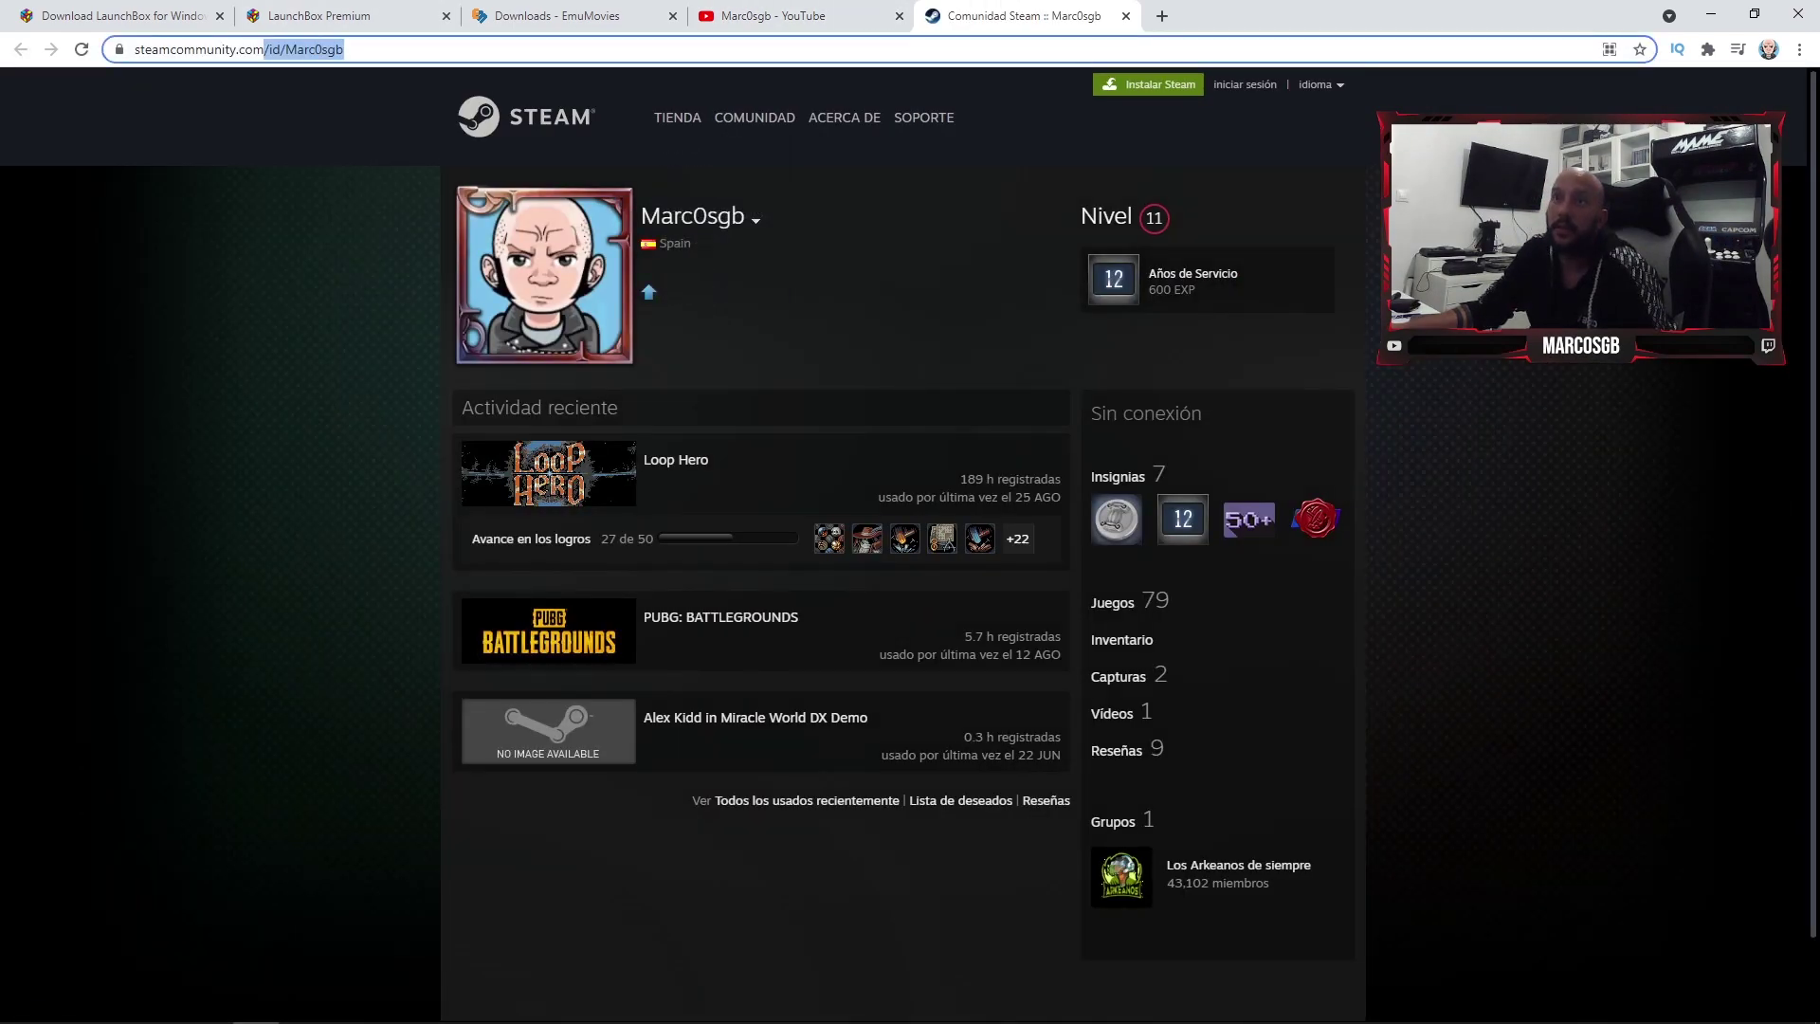
- Enter the Steam profile id in the wizard's custom URL field and continue to the API key step
{"action": "key", "text": "alt+Tab"}
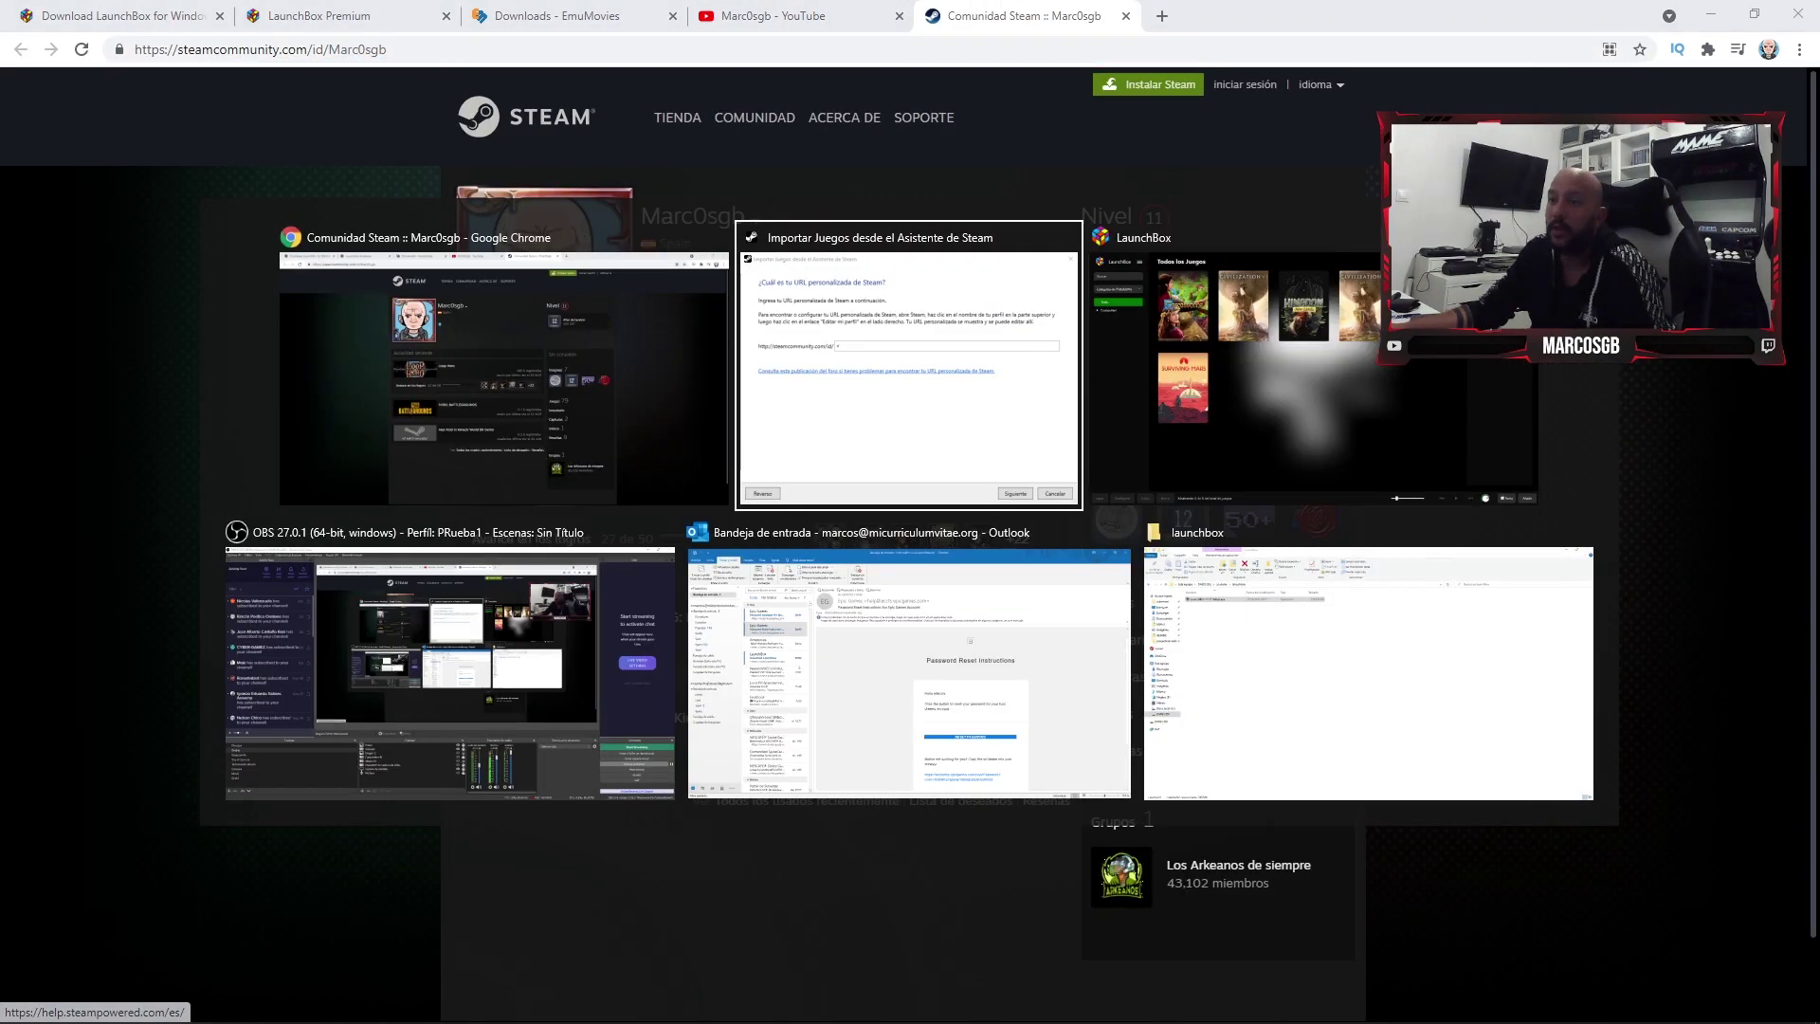
{"action": "key", "text": "BackSpace"}
{"action": "type", "text": "Marc0sgb"}
{"action": "key", "text": "Return"}
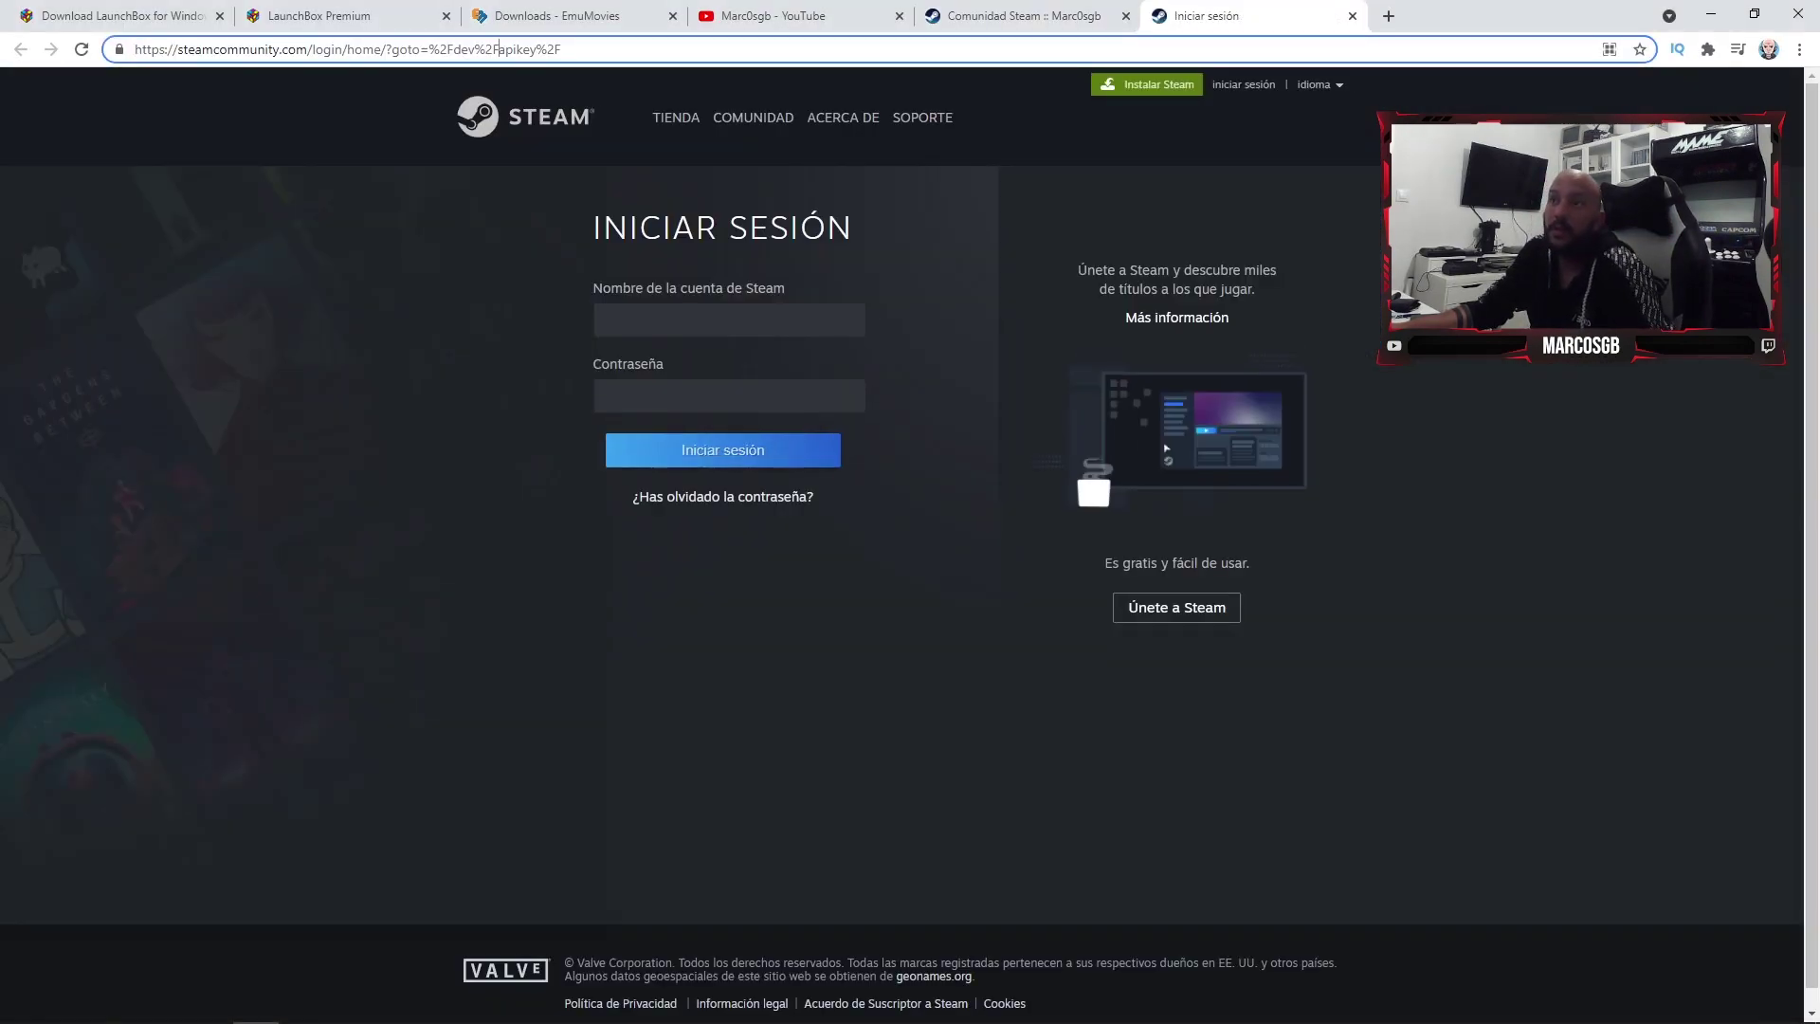
- Sign in on the Steam login page, starting with the account name field
{"action": "key", "text": "alt+Tab"}
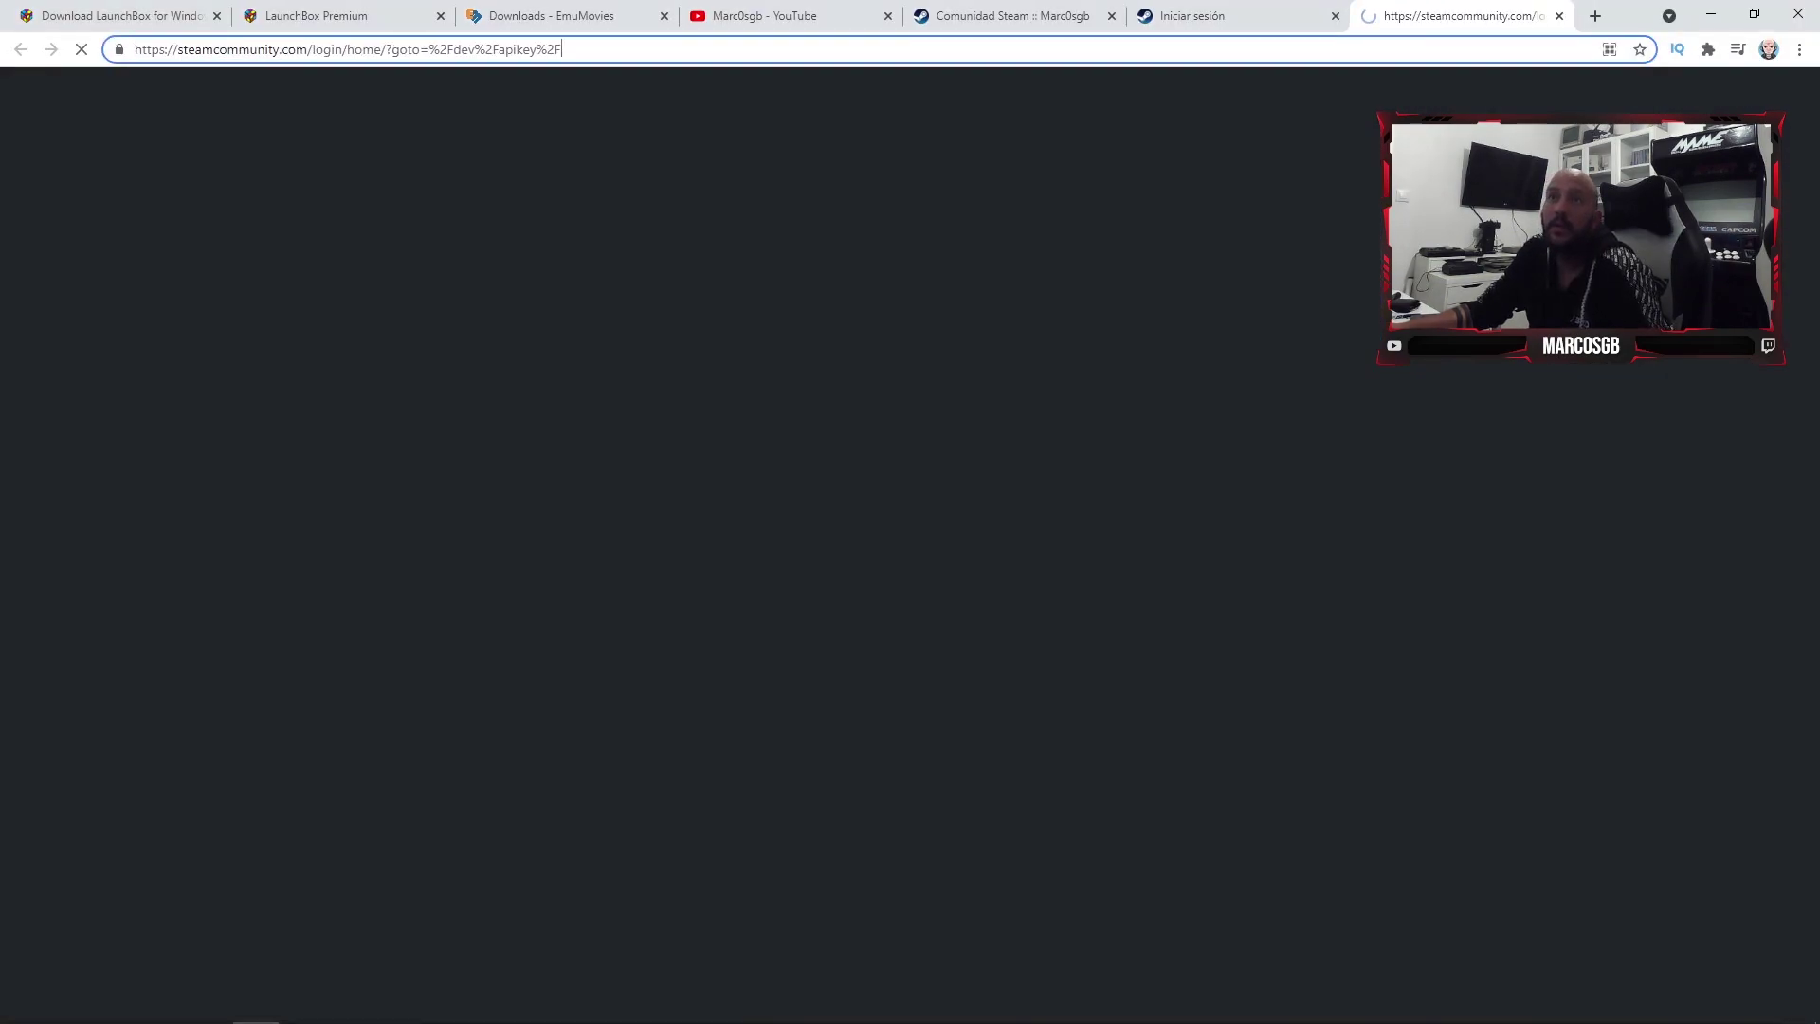
{"action": "left_click", "coordinate": [600, 320]}
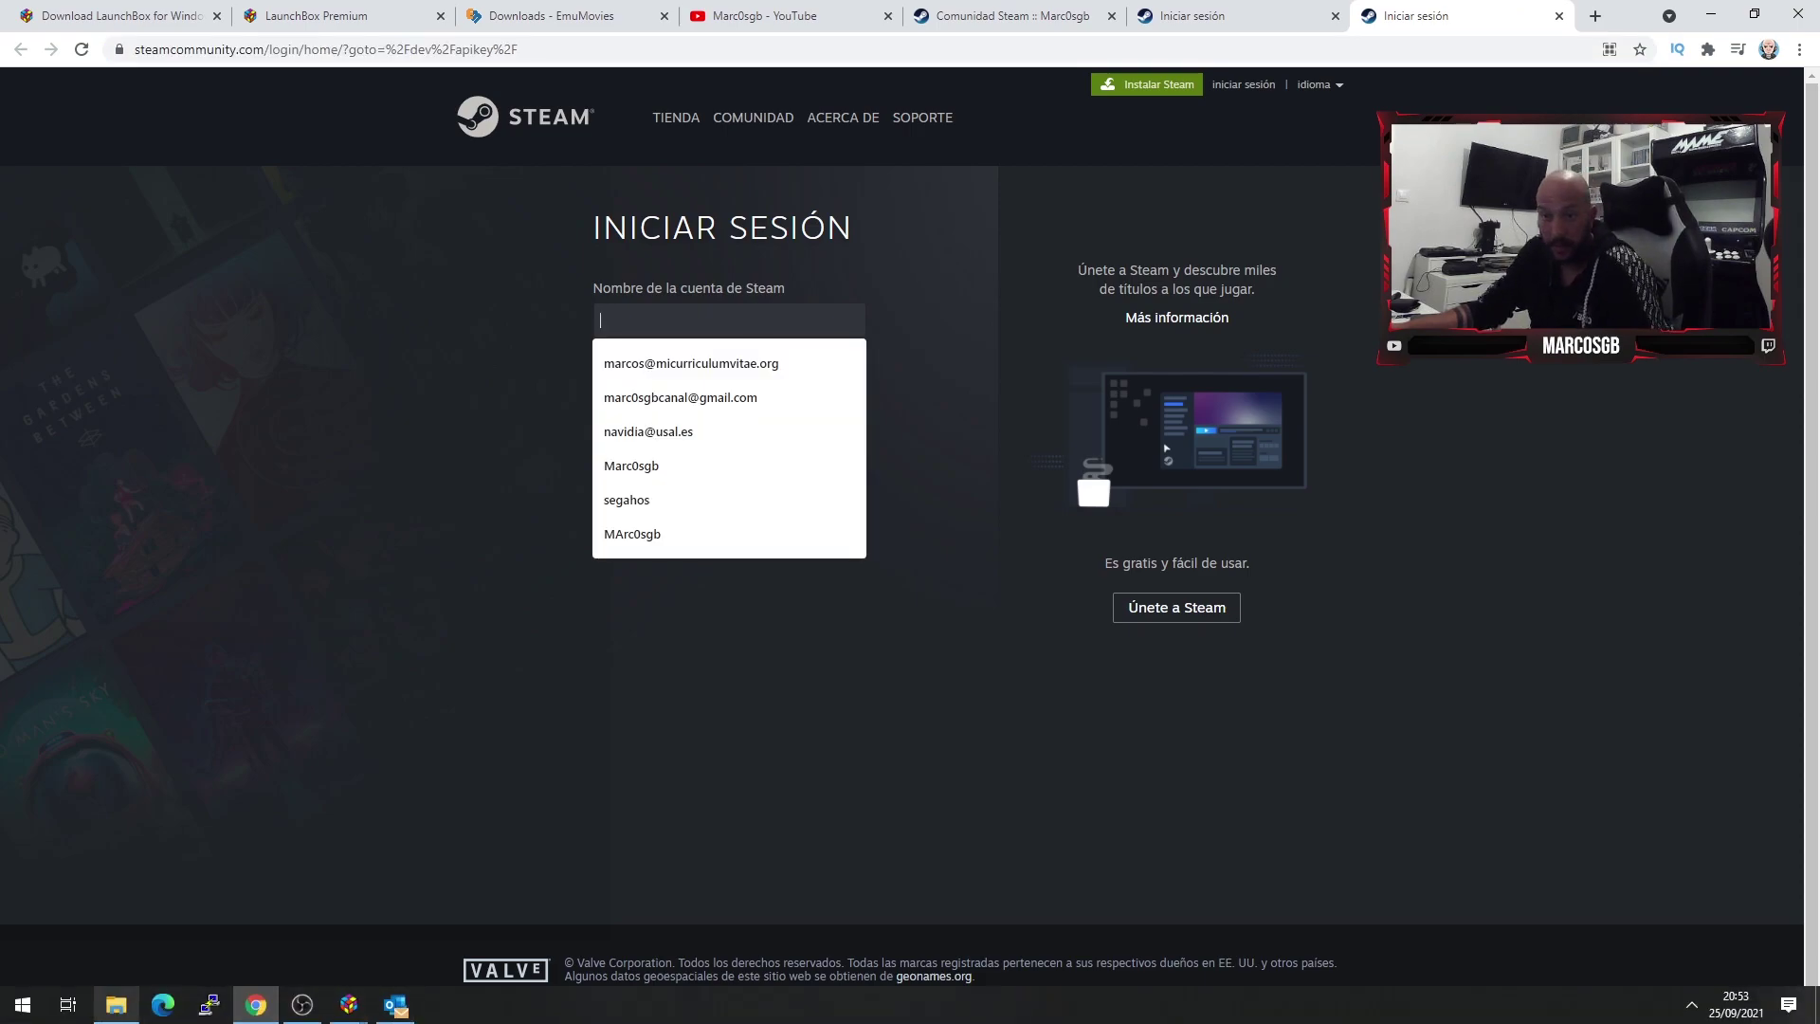
{"action": "left_click", "coordinate": [23, 1005]}
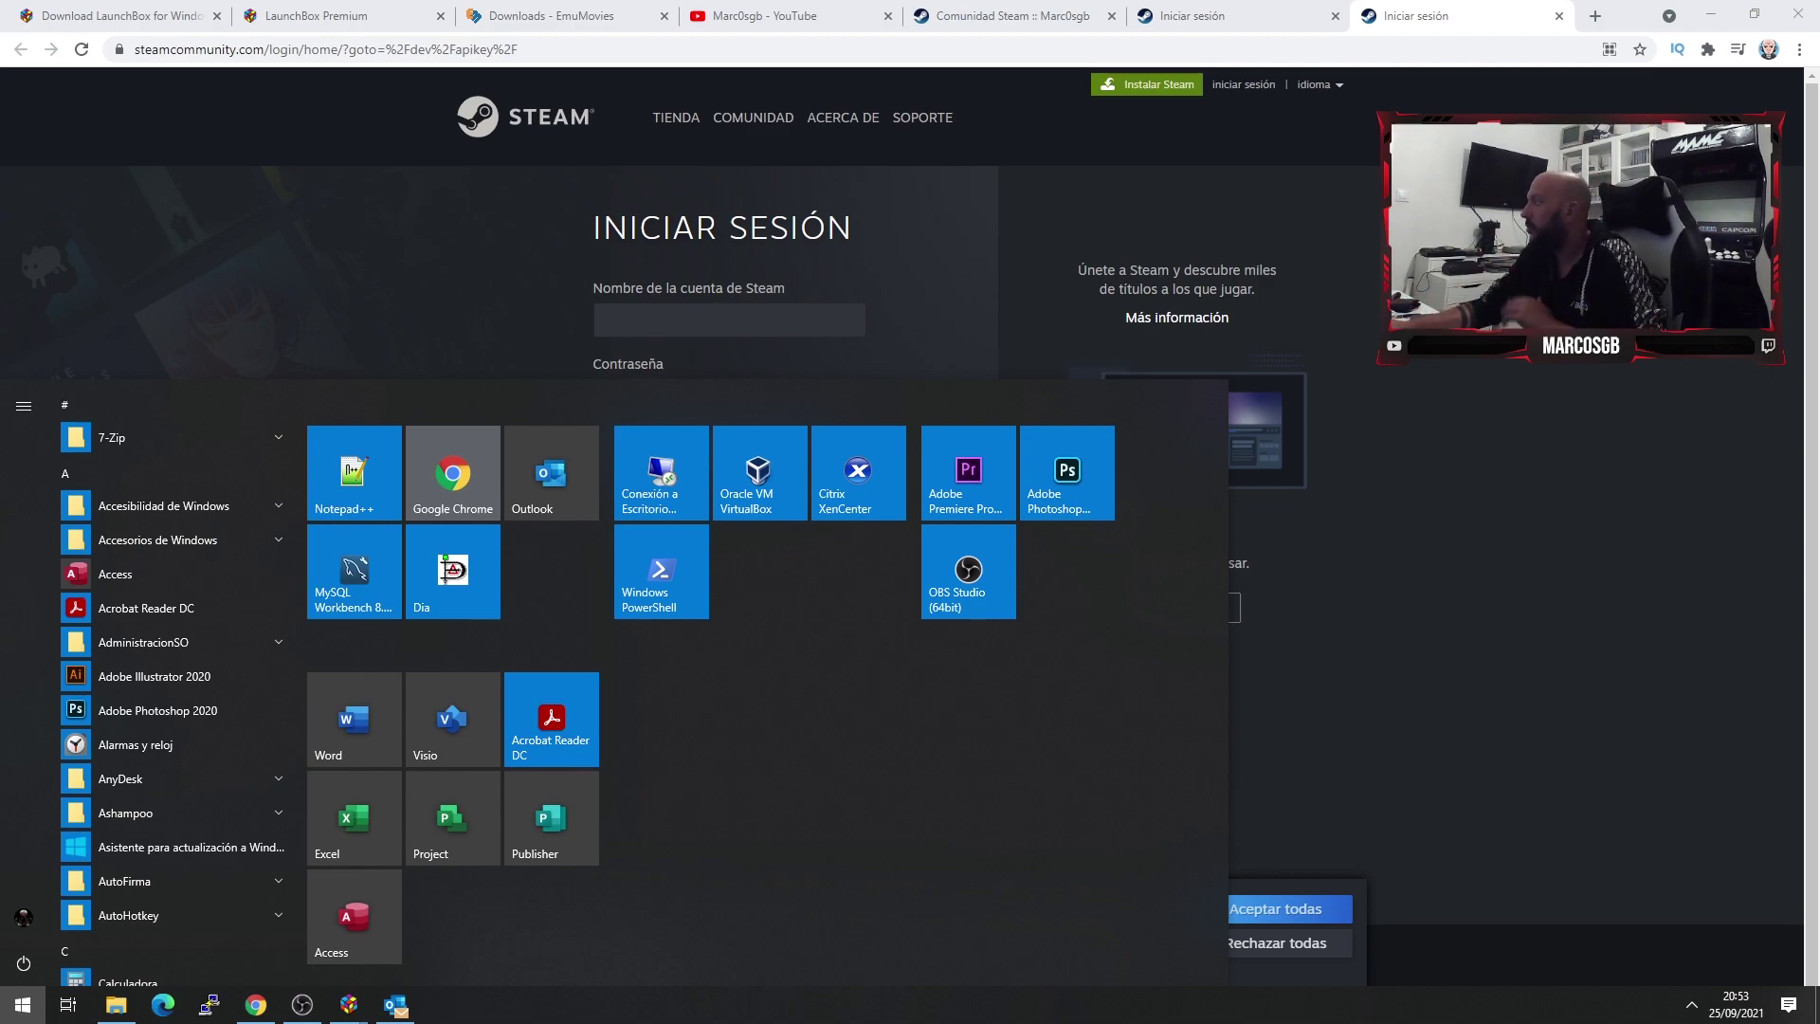
{"action": "key", "text": "Escape"}
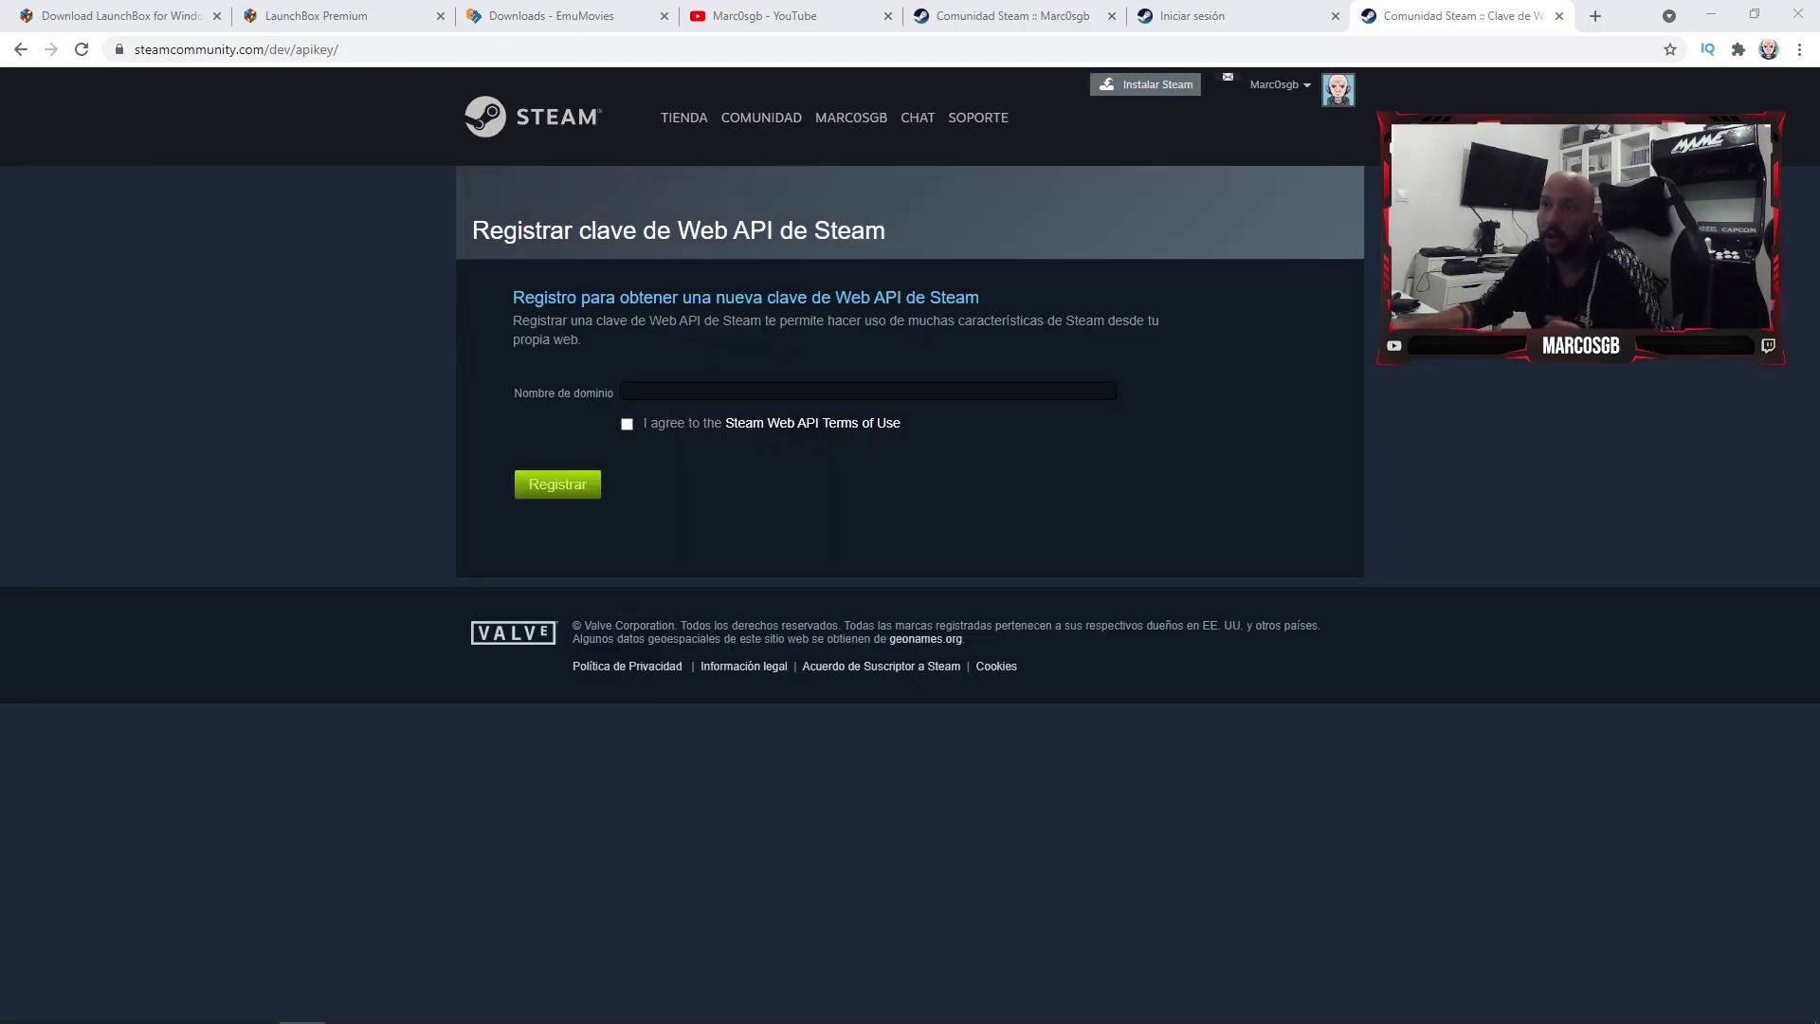
- Register a Steam Web API key for domain name launchbox, accepting the terms, and select the key
{"action": "left_click", "coordinate": [868, 390]}
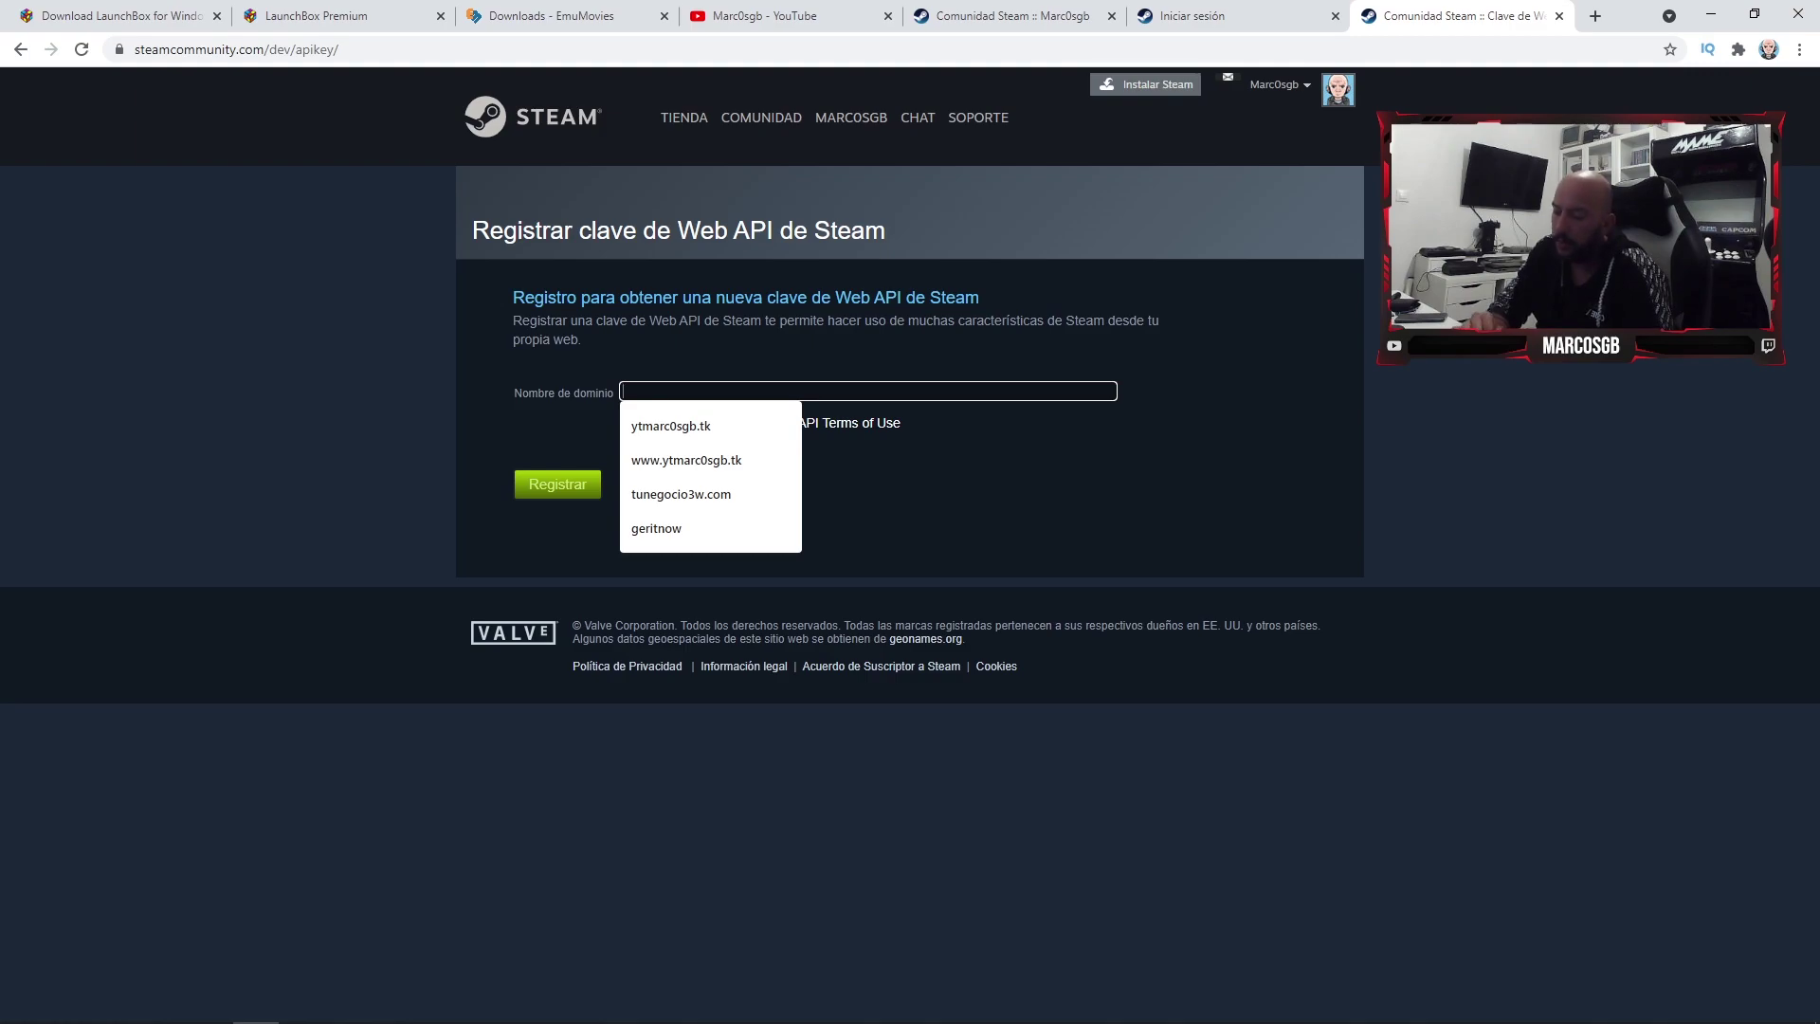
{"action": "type", "text": "launchbox"}
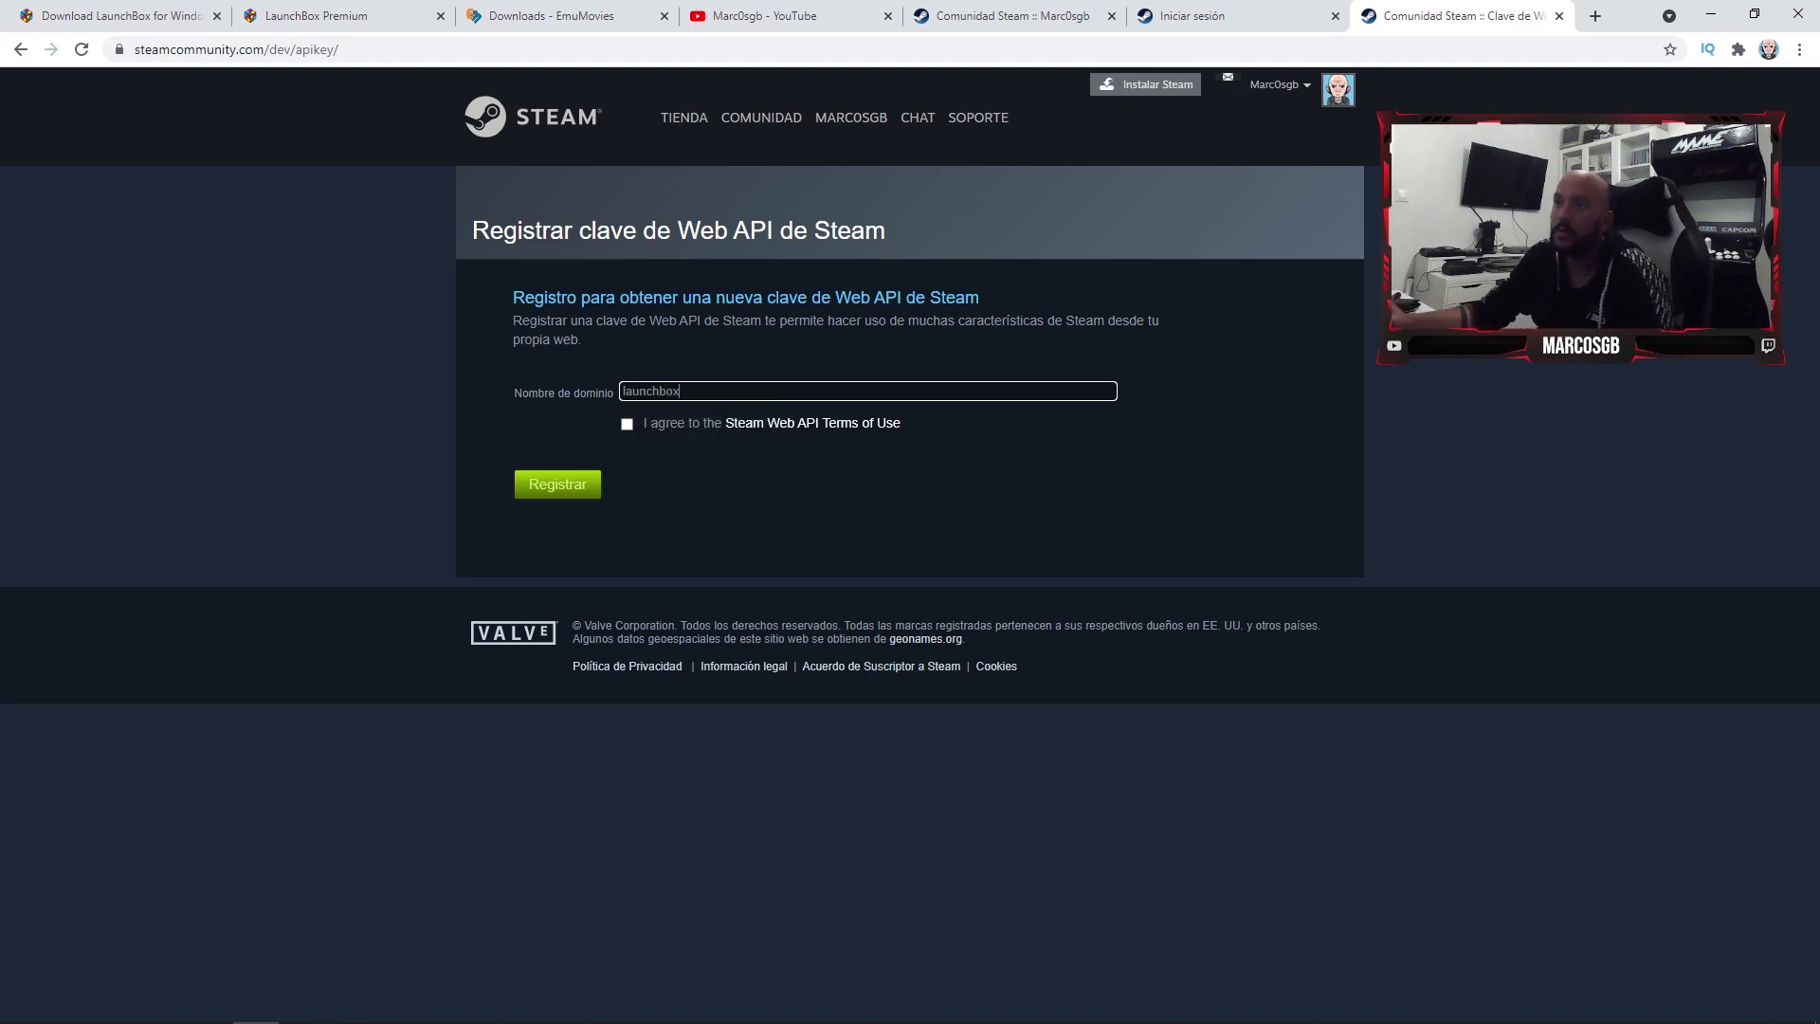
{"action": "left_click", "coordinate": [626, 423]}
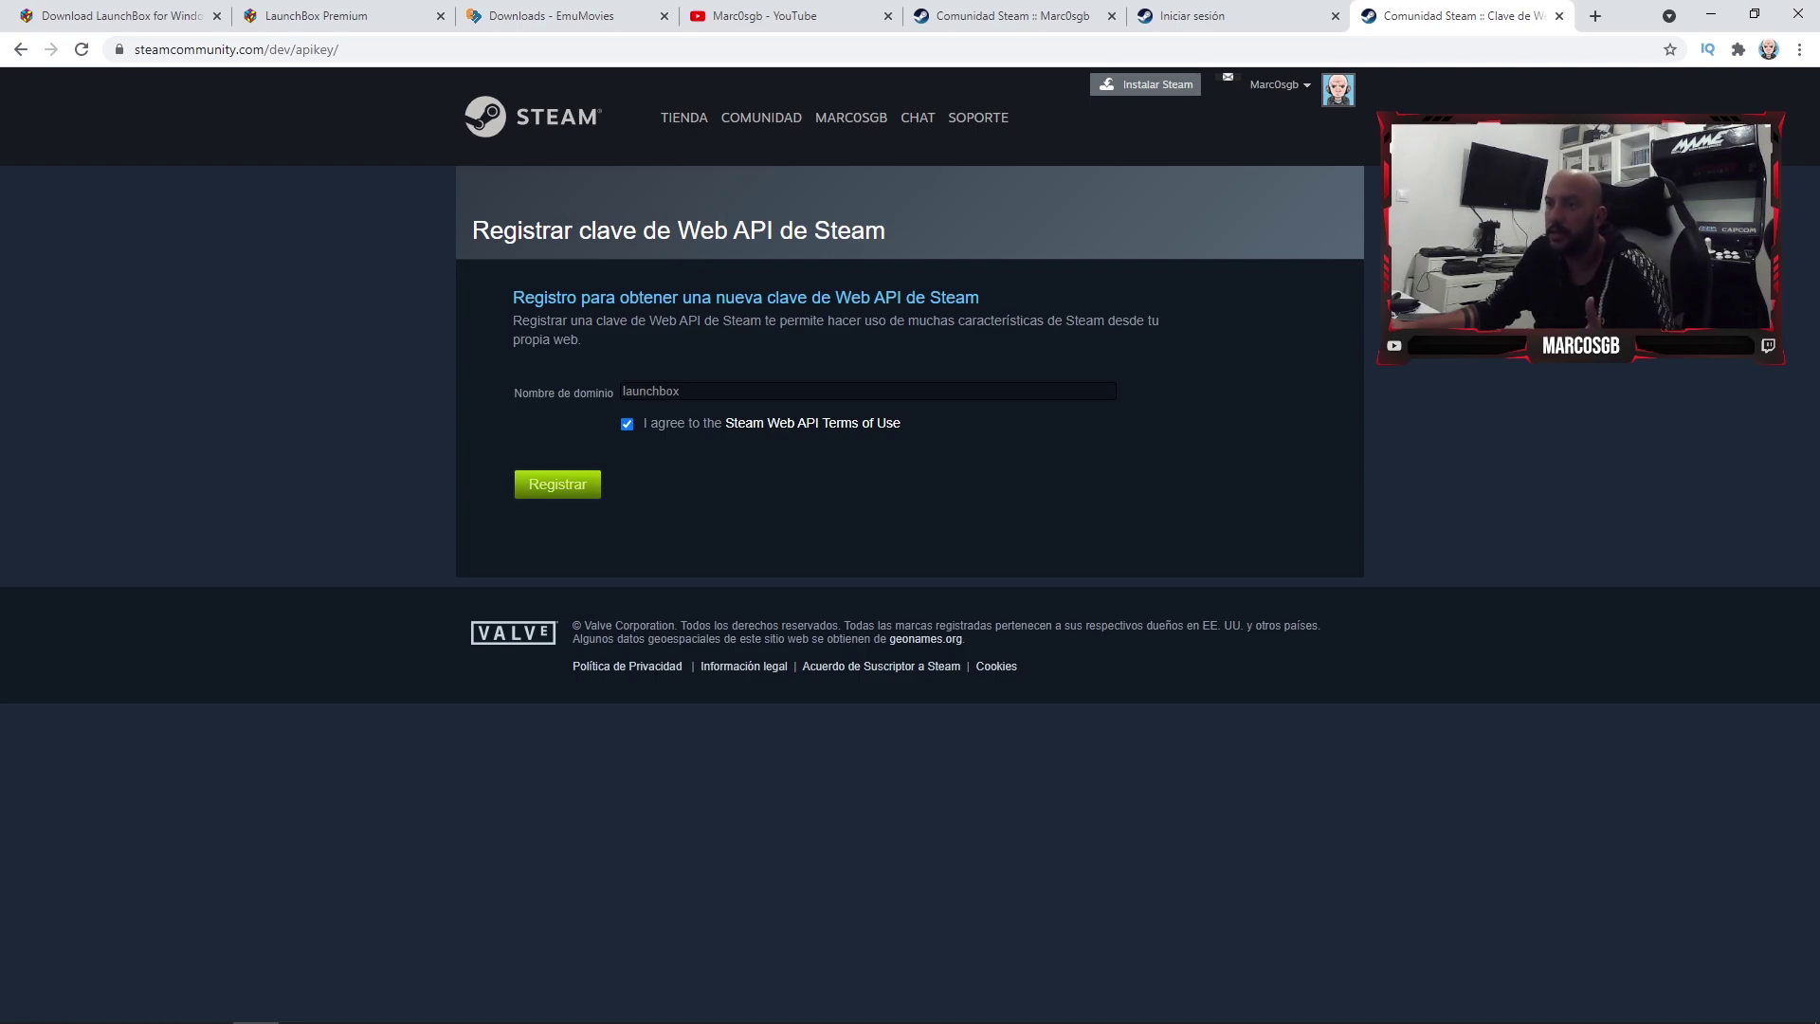
{"action": "left_click", "coordinate": [557, 484]}
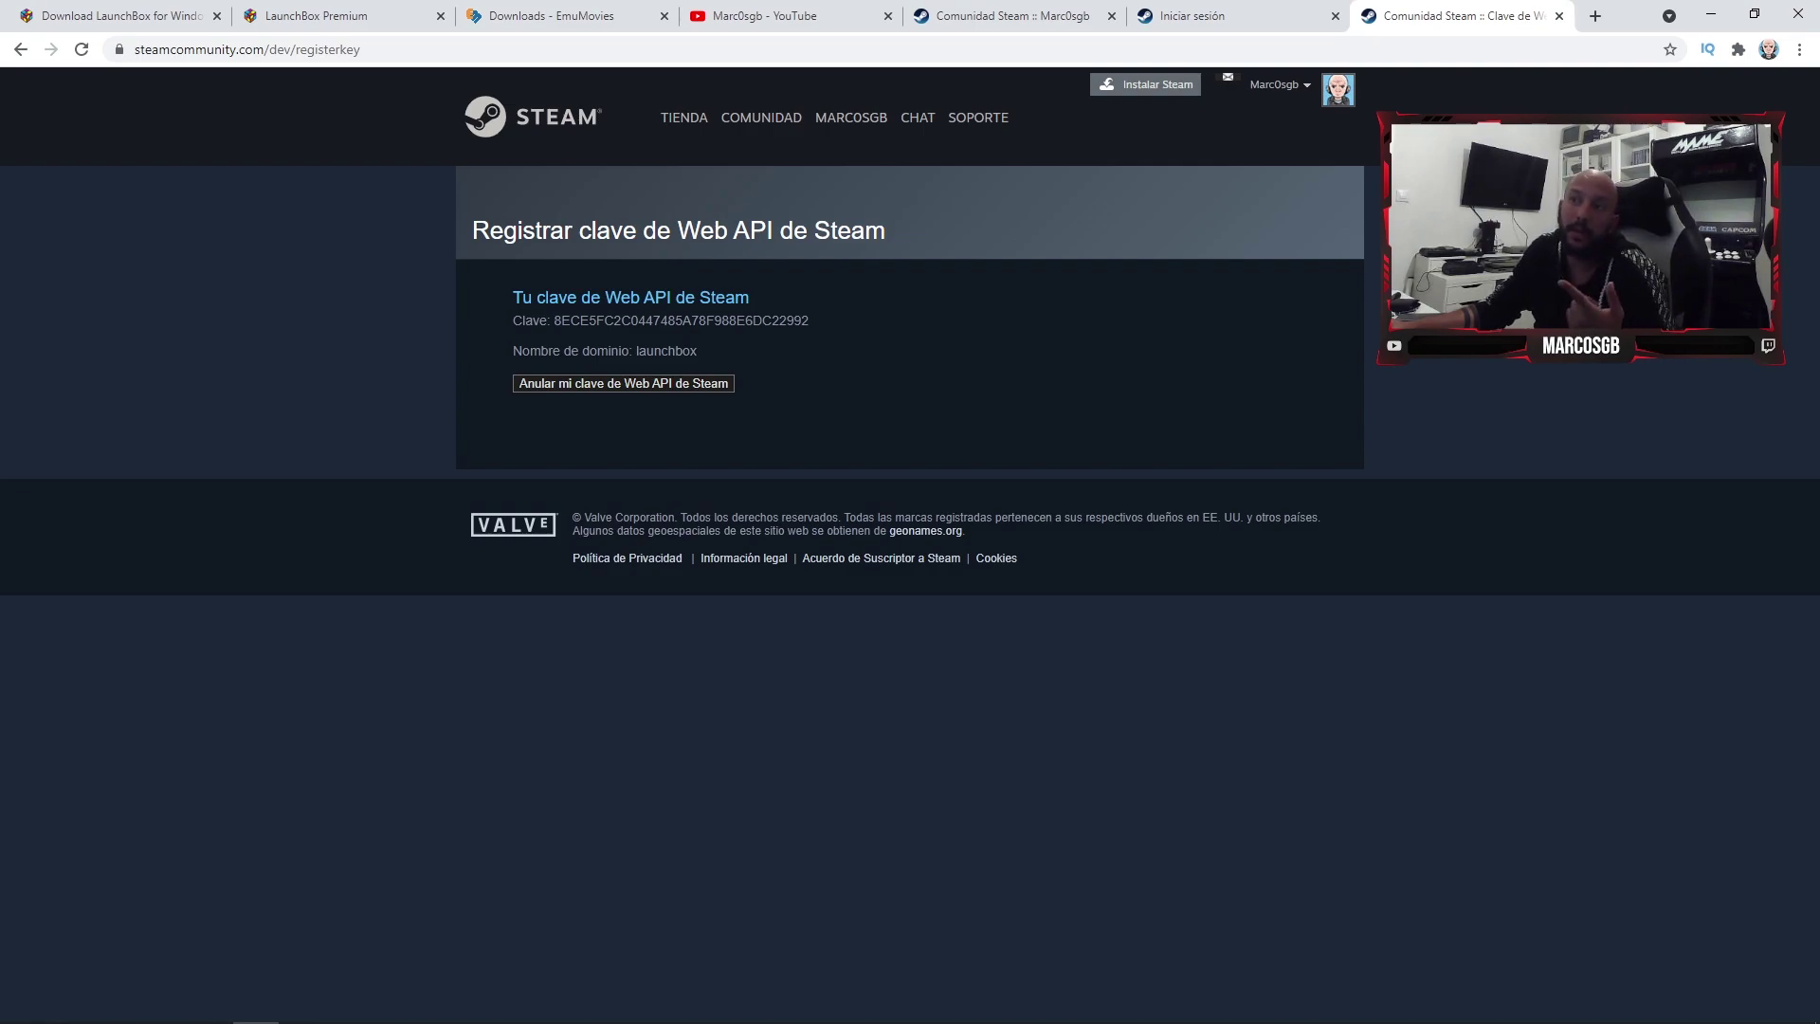
{"action": "double_click", "coordinate": [682, 320]}
{"action": "key", "text": "ctrl+c"}
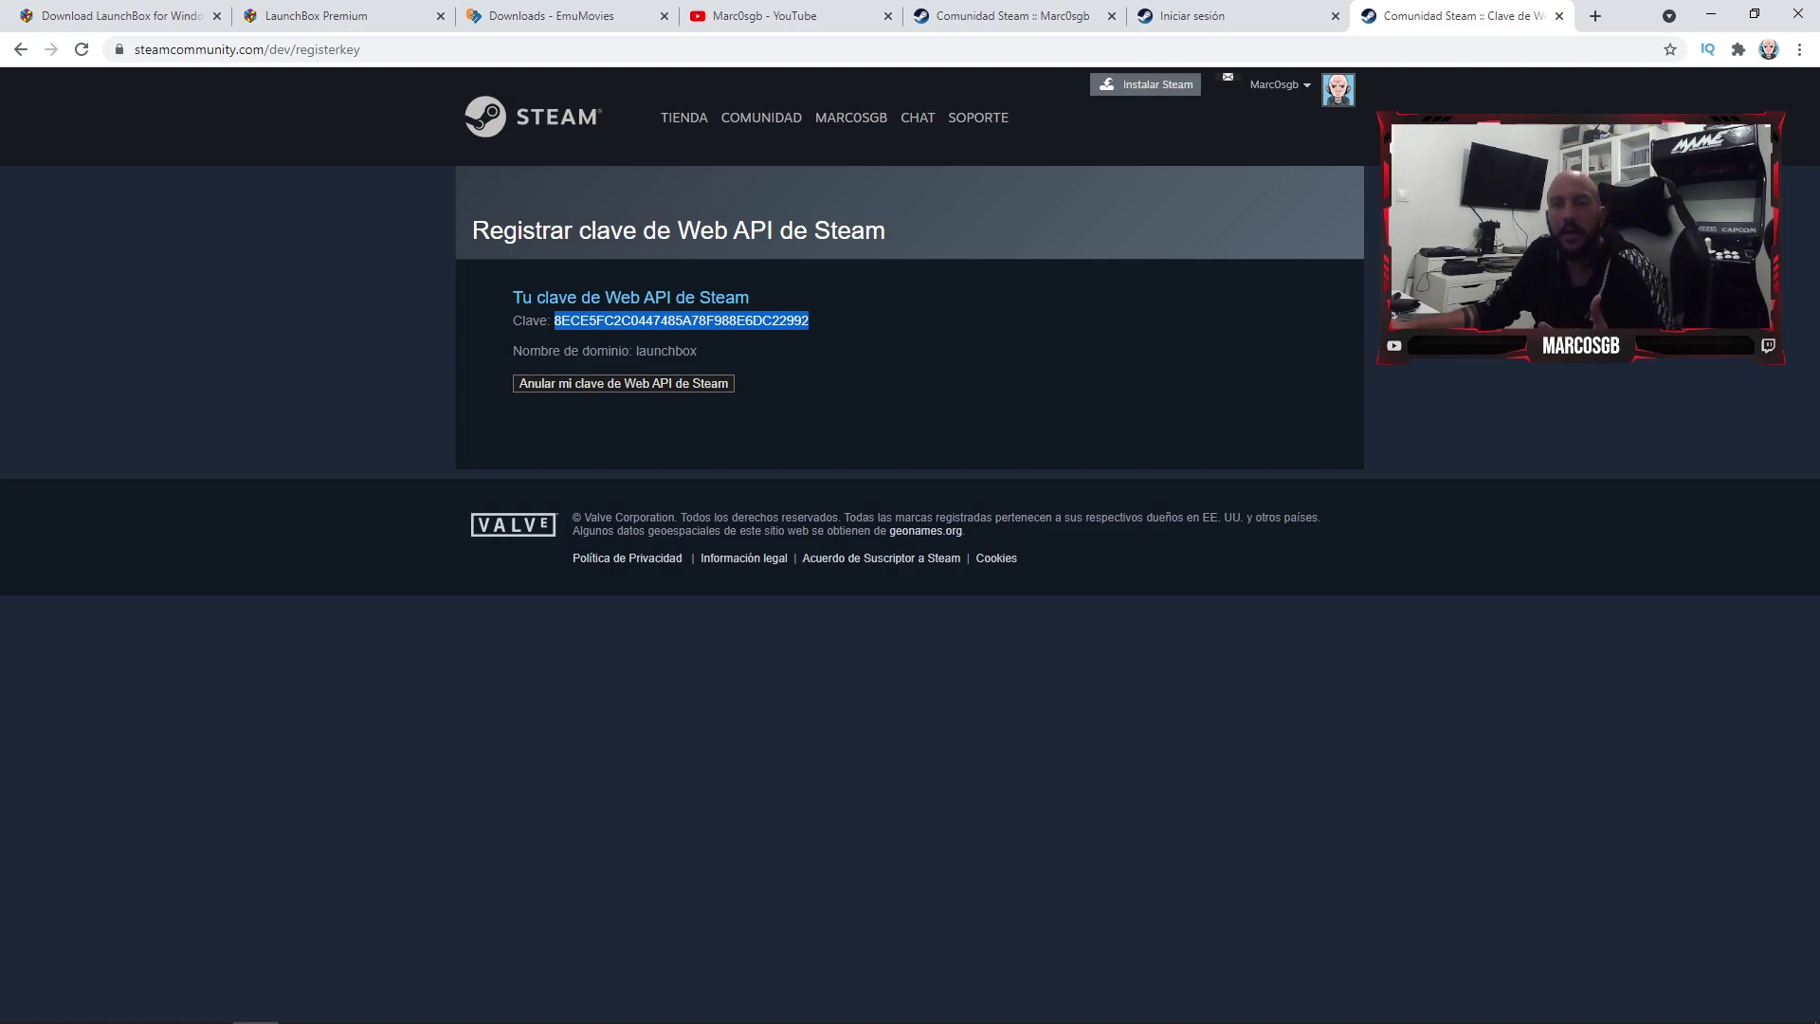
{"action": "key", "text": "alt+Tab"}
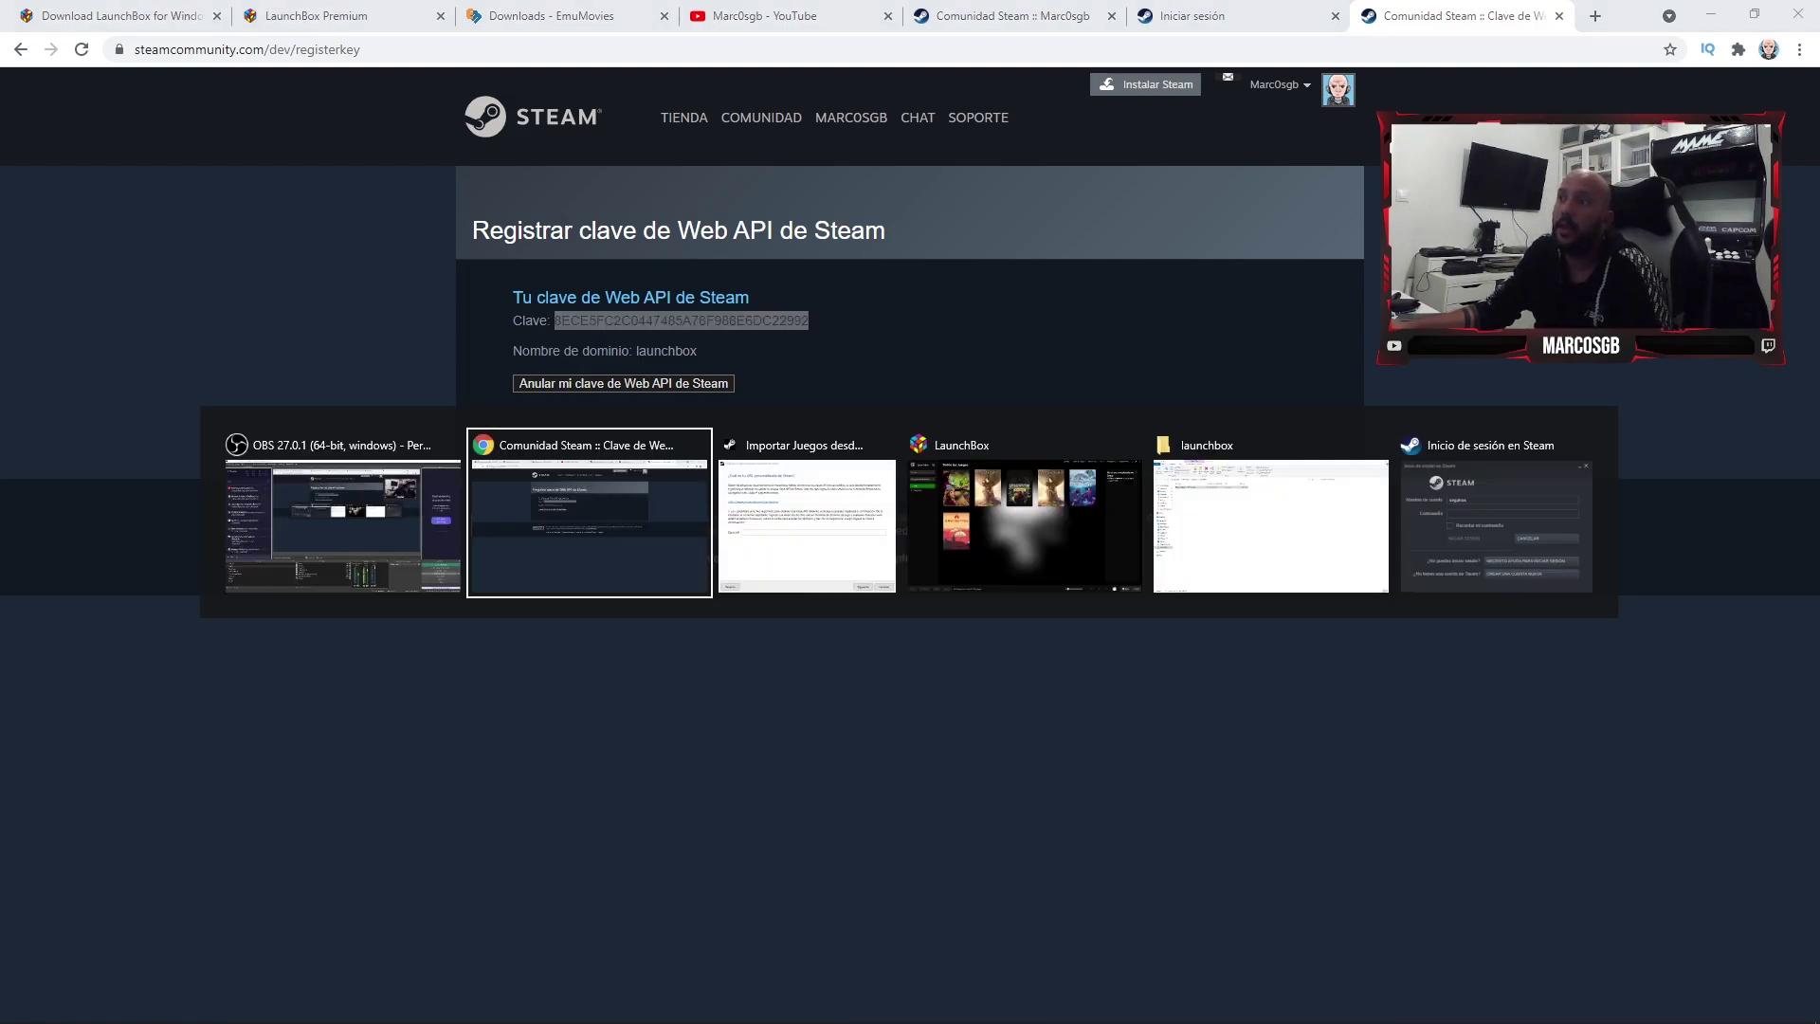
- Paste the API key into the Steam wizard, close it, and start revoking the key in Steam
{"action": "key", "text": "ctrl+v"}
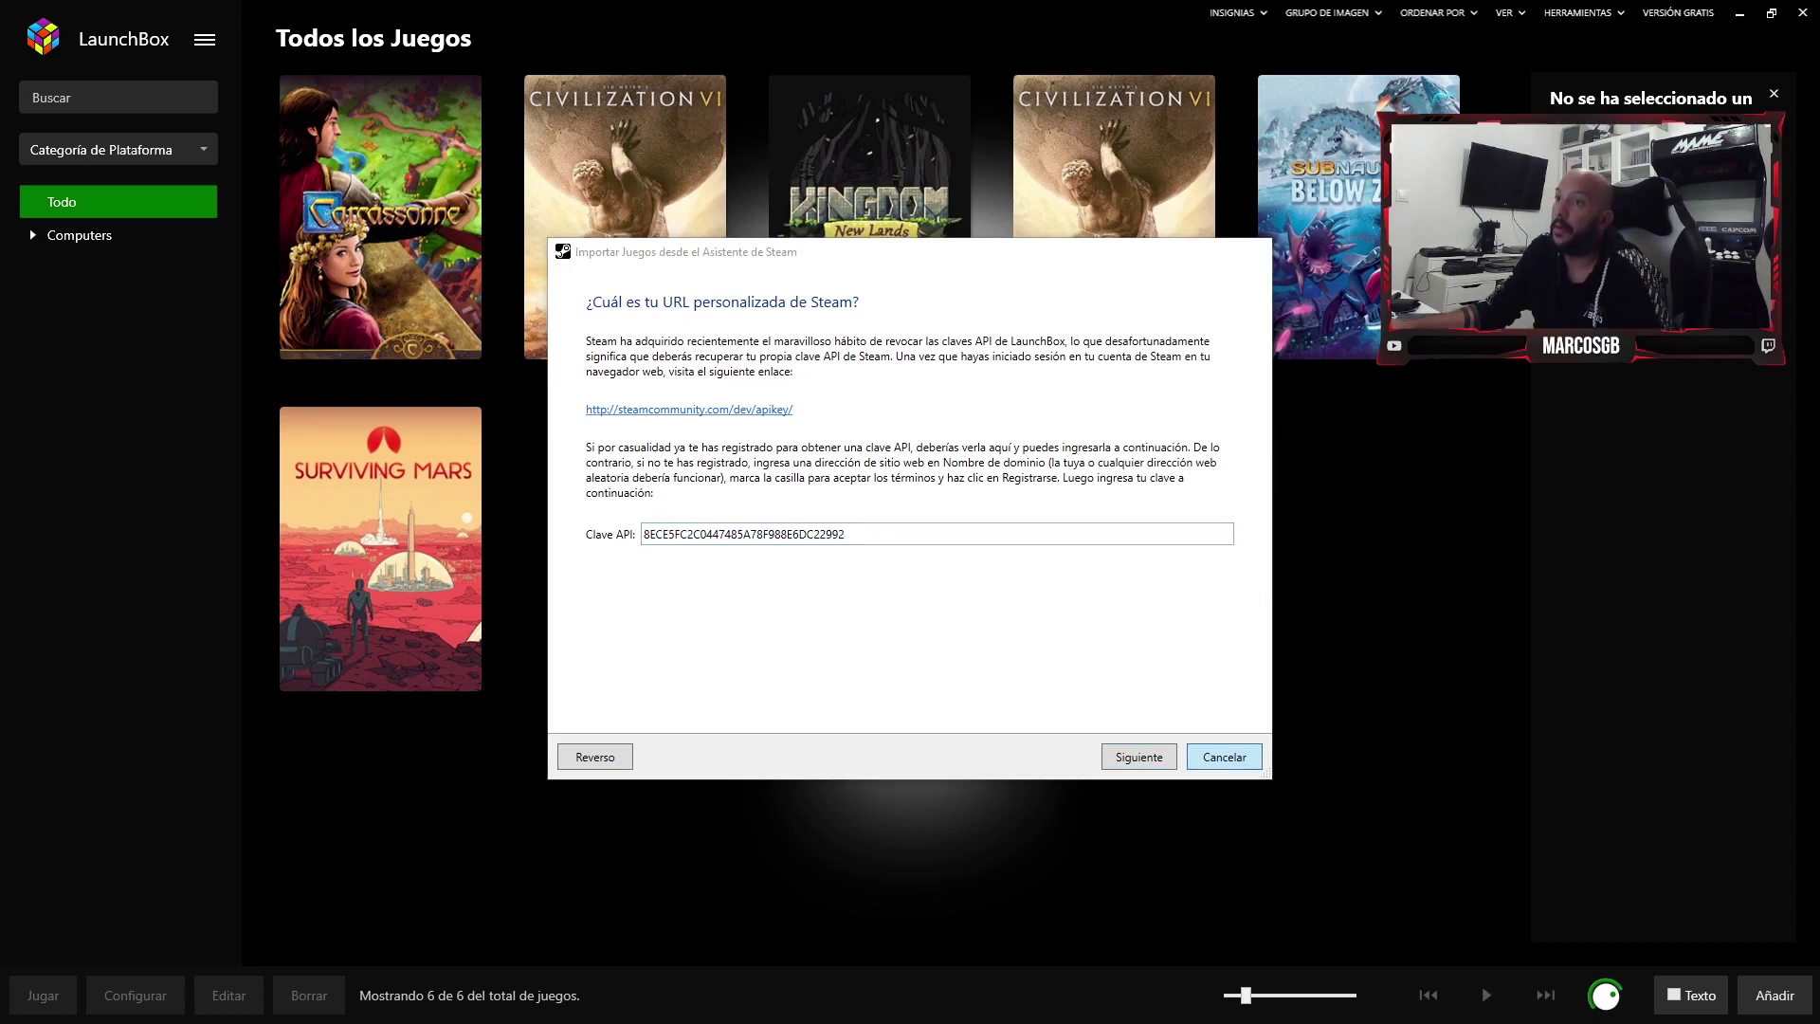
{"action": "key", "text": "Return"}
{"action": "key", "text": "alt+Tab"}
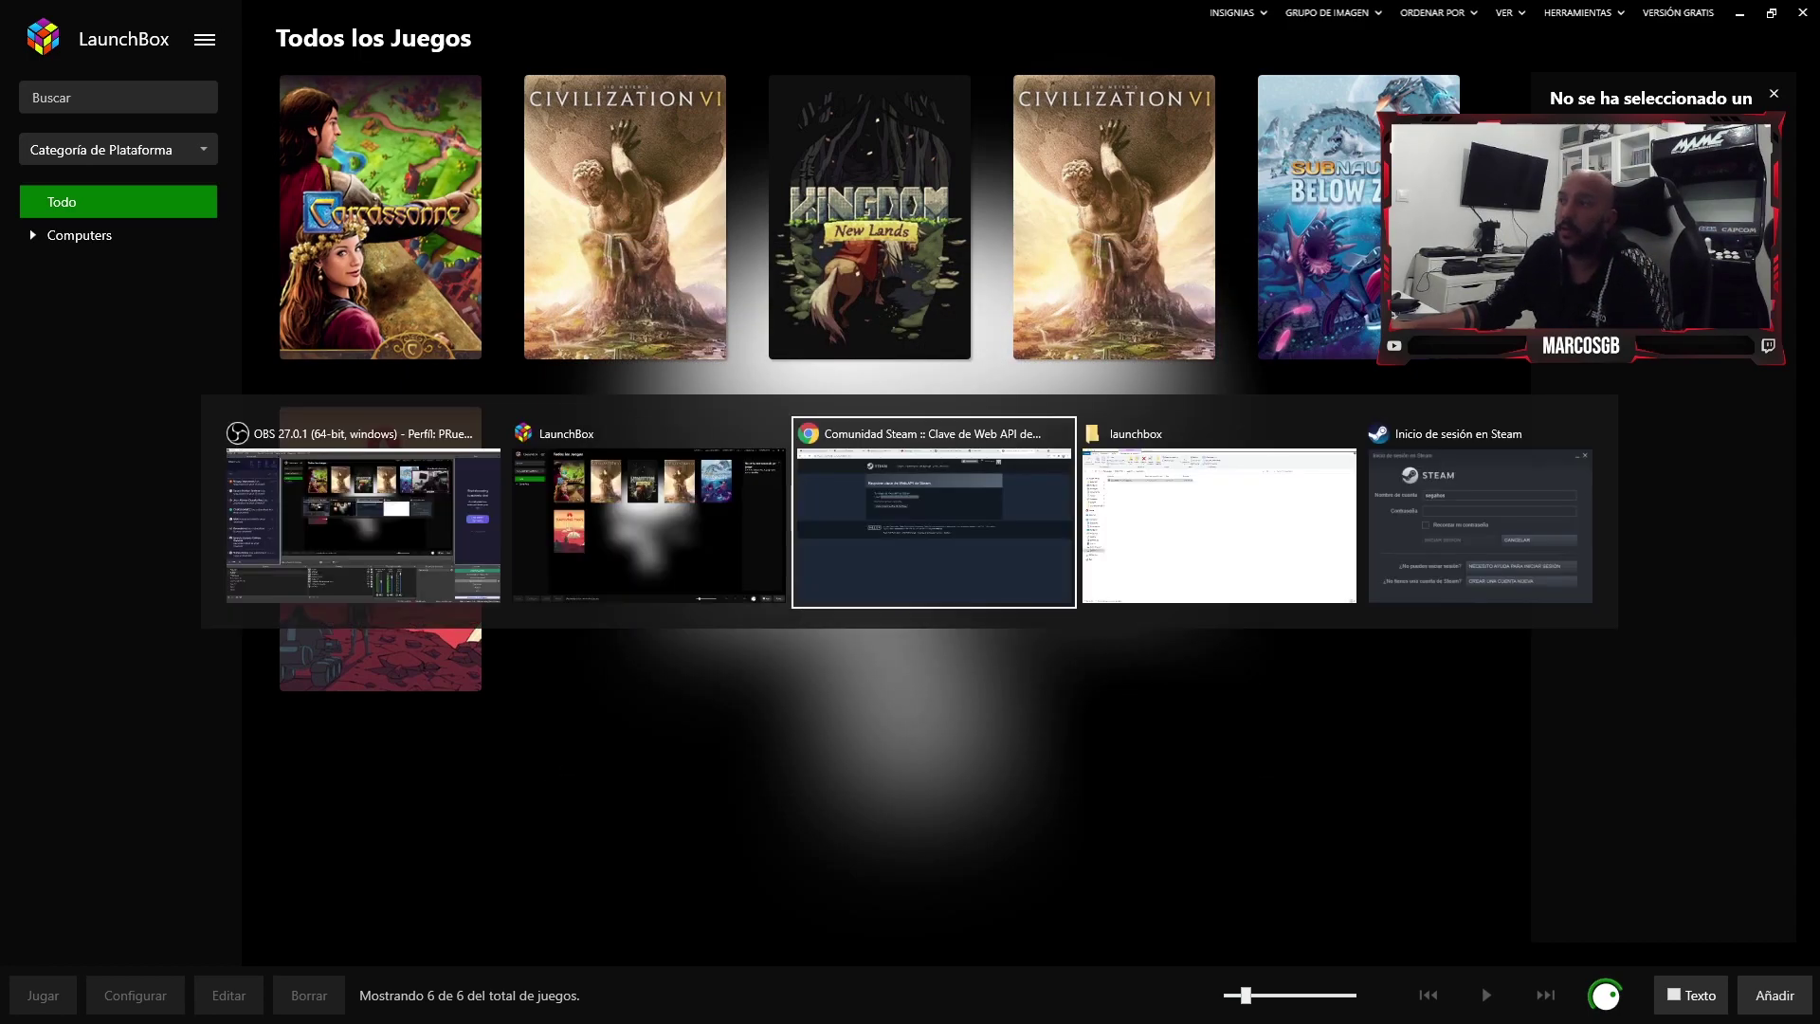
{"action": "left_click", "coordinate": [623, 383]}
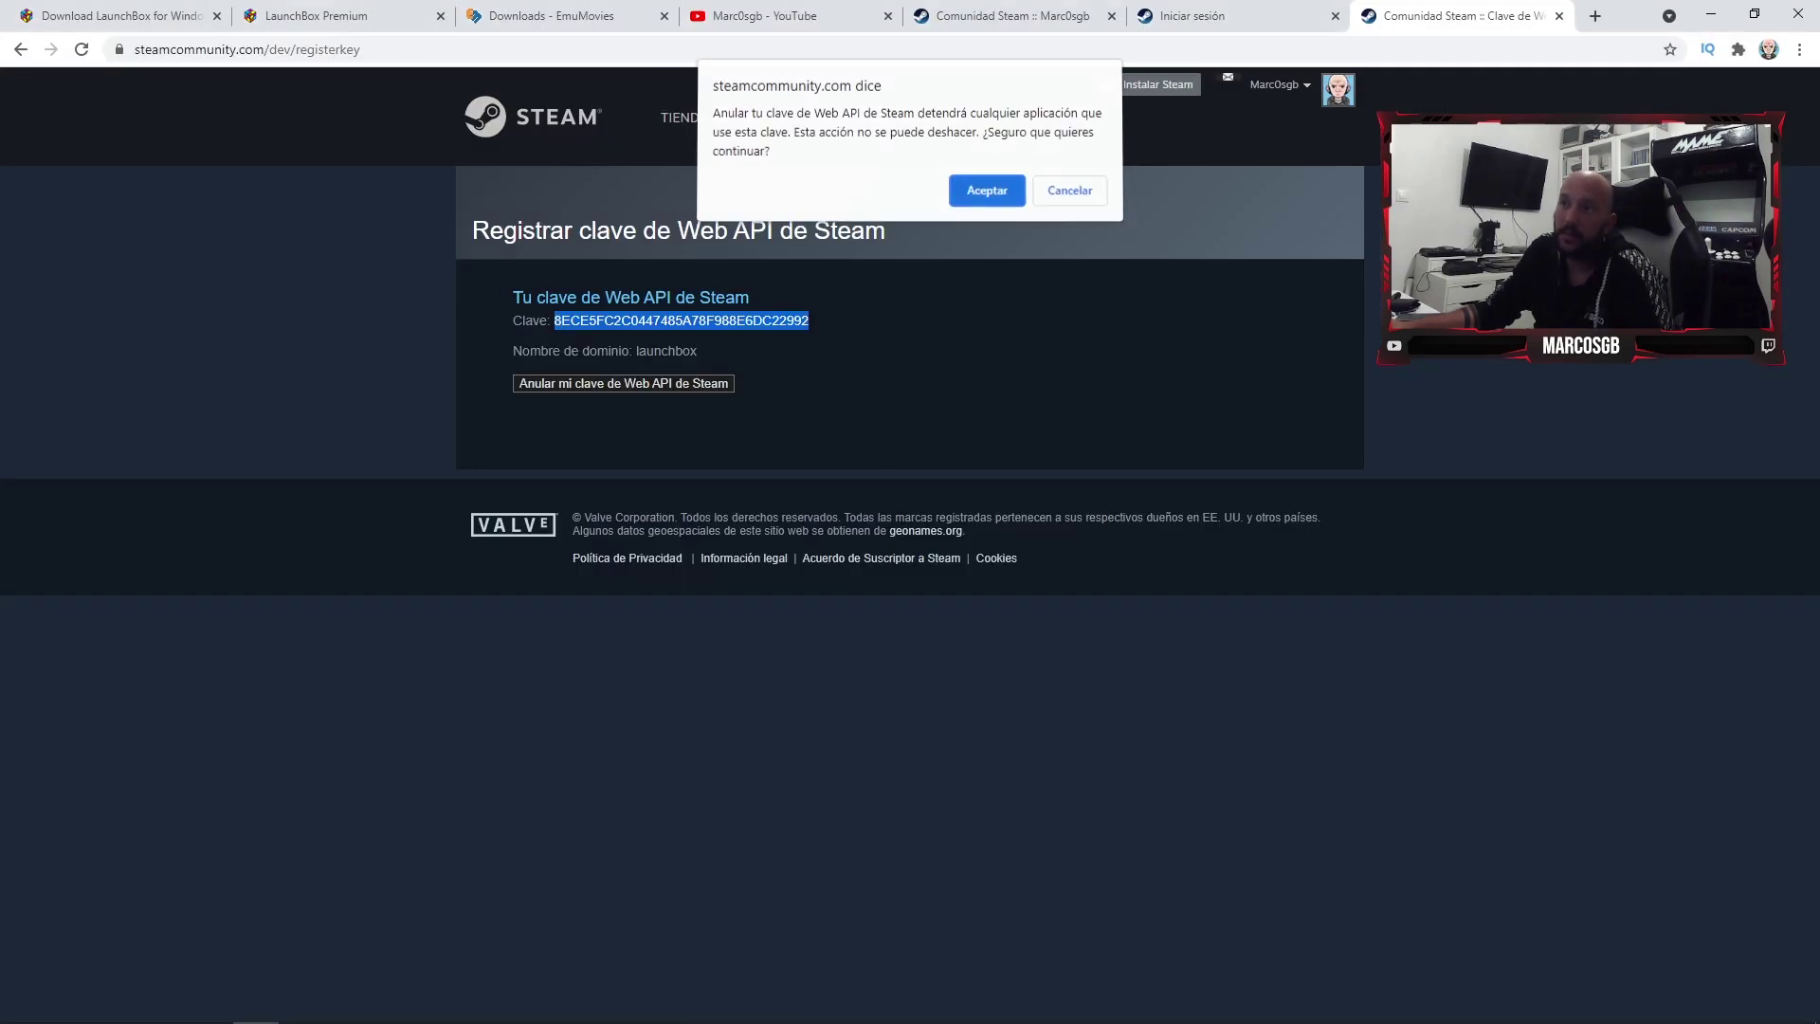
- Confirm revoking the Steam Web API key and return to LaunchBox's Steam import wizard
{"action": "left_click", "coordinate": [962, 194]}
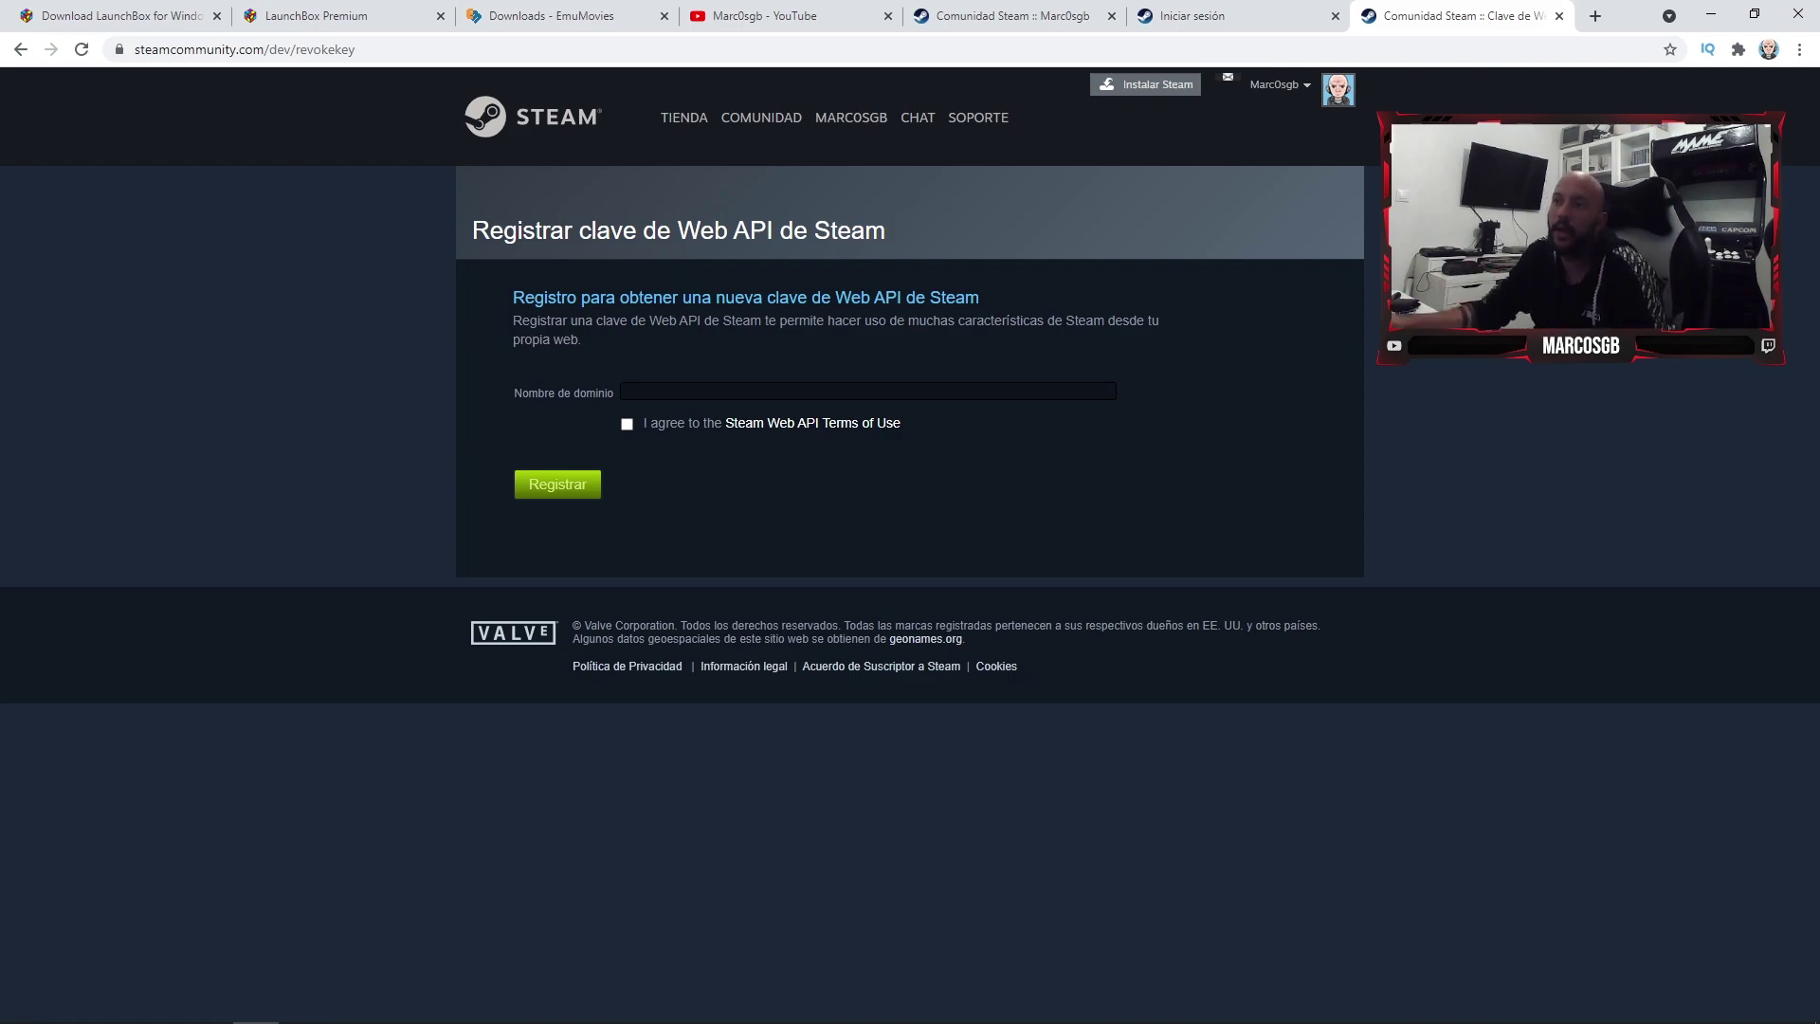
{"action": "key", "text": "alt+Tab"}
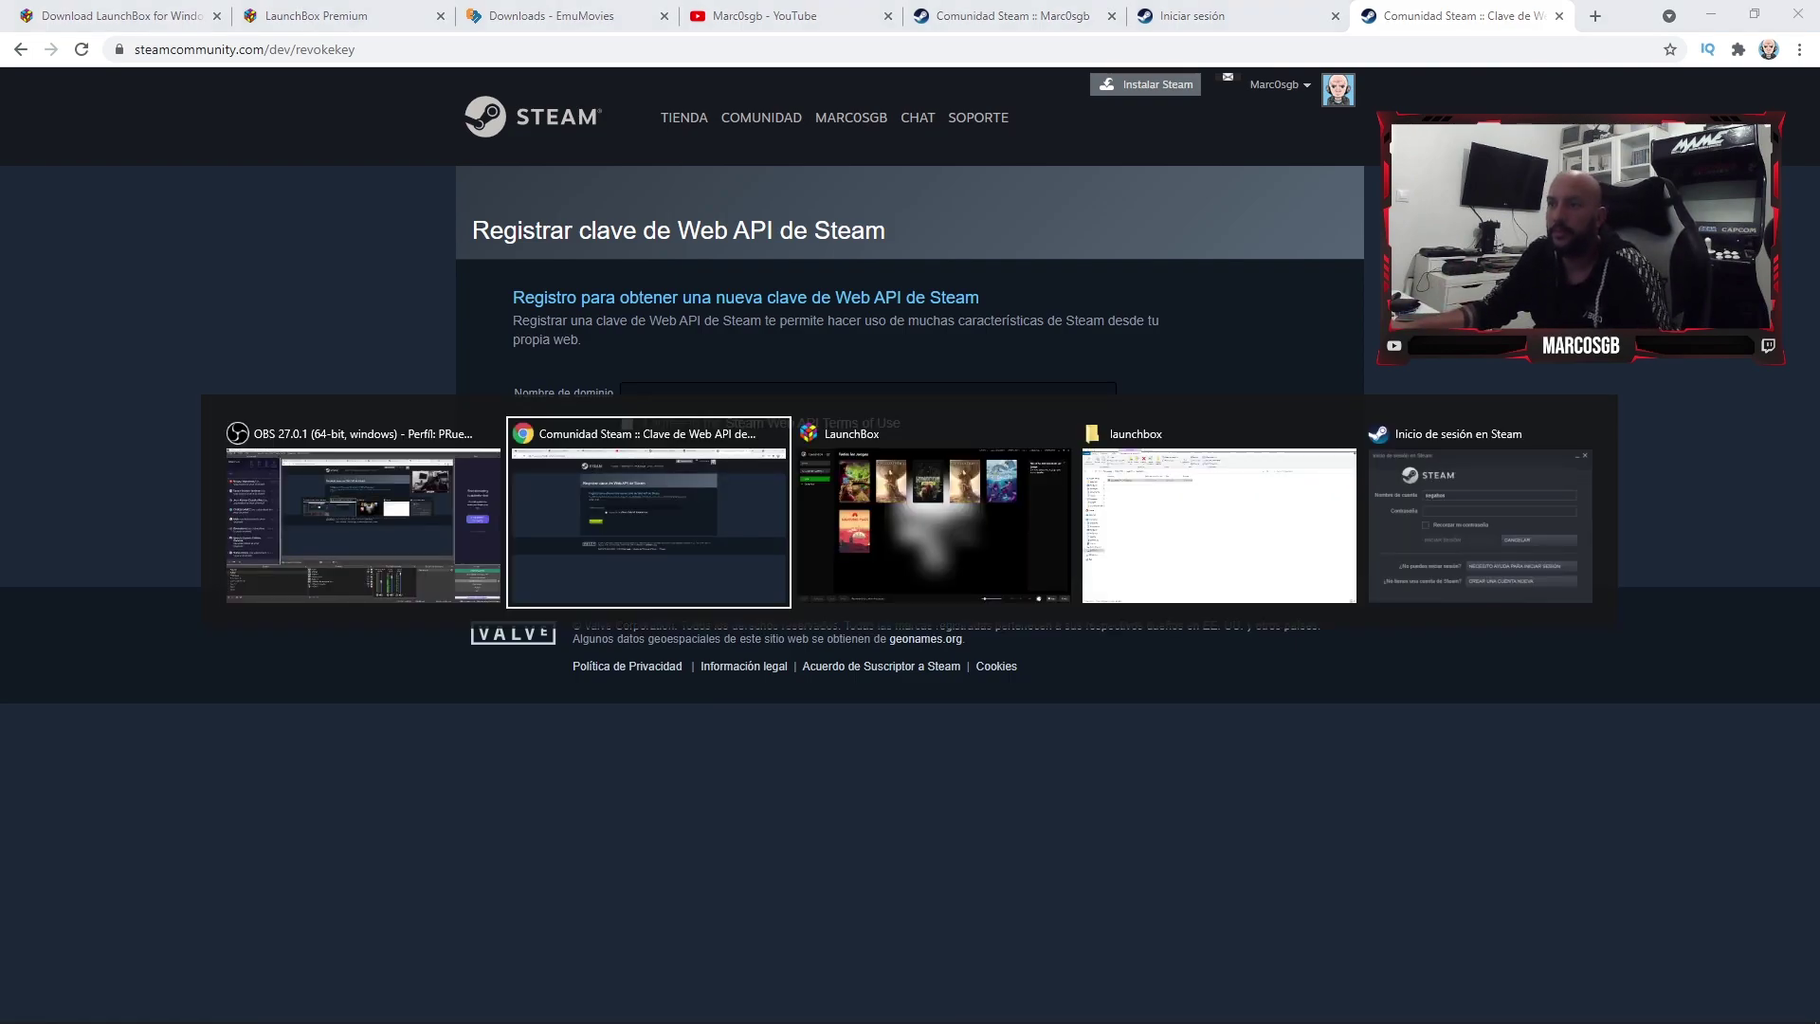
{"action": "key", "text": "Tab"}
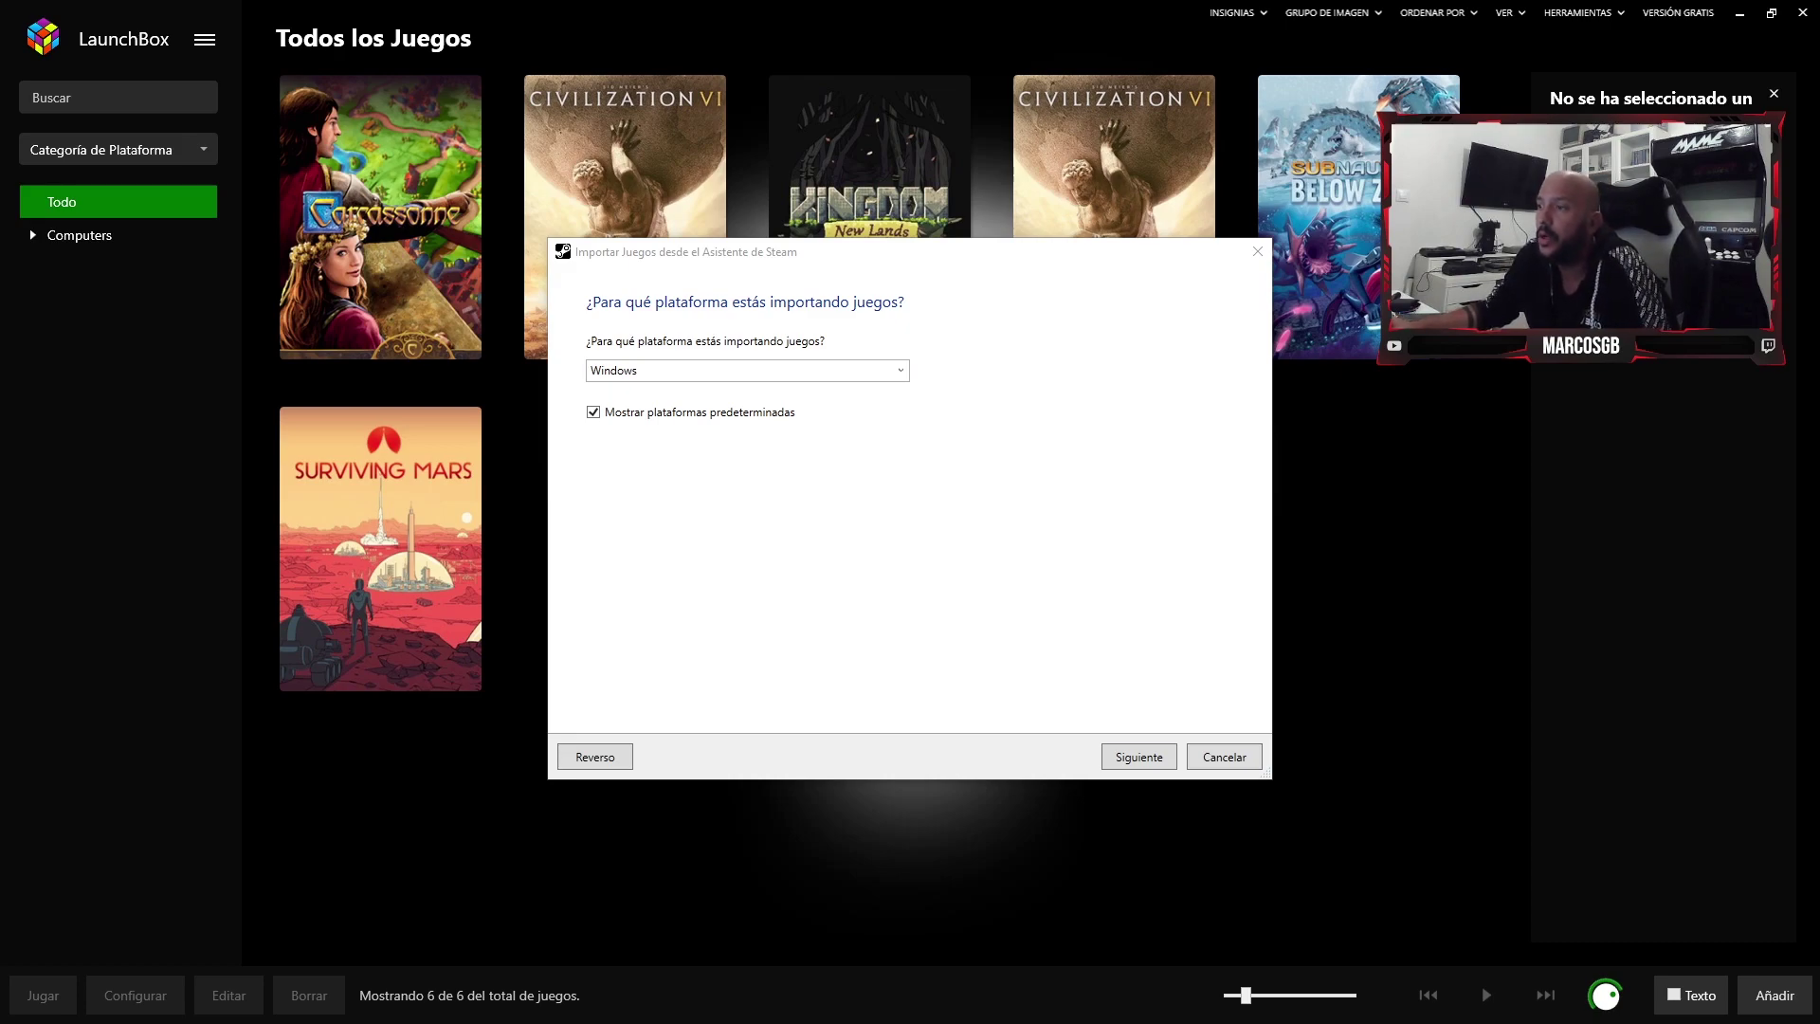
- Keep Windows as the platform and tick 'Priorizar los metadatos de Steam'
{"action": "key", "text": "Return"}
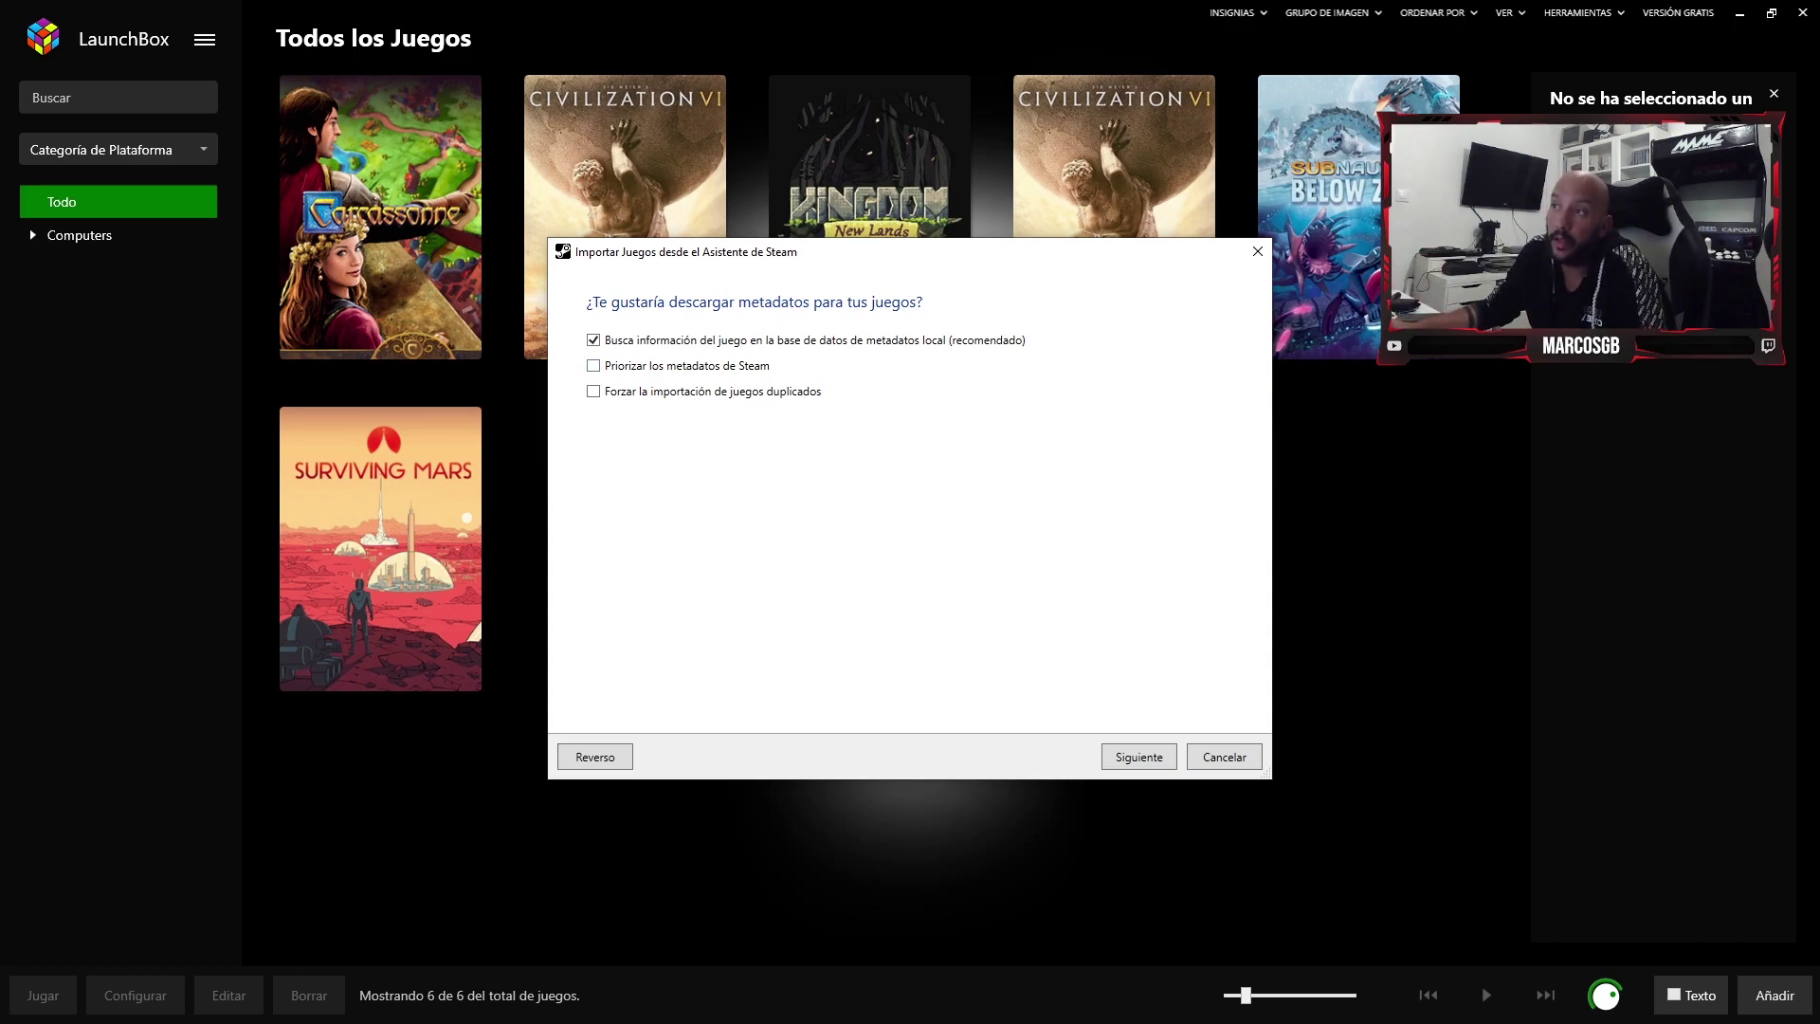
{"action": "left_click", "coordinate": [594, 365]}
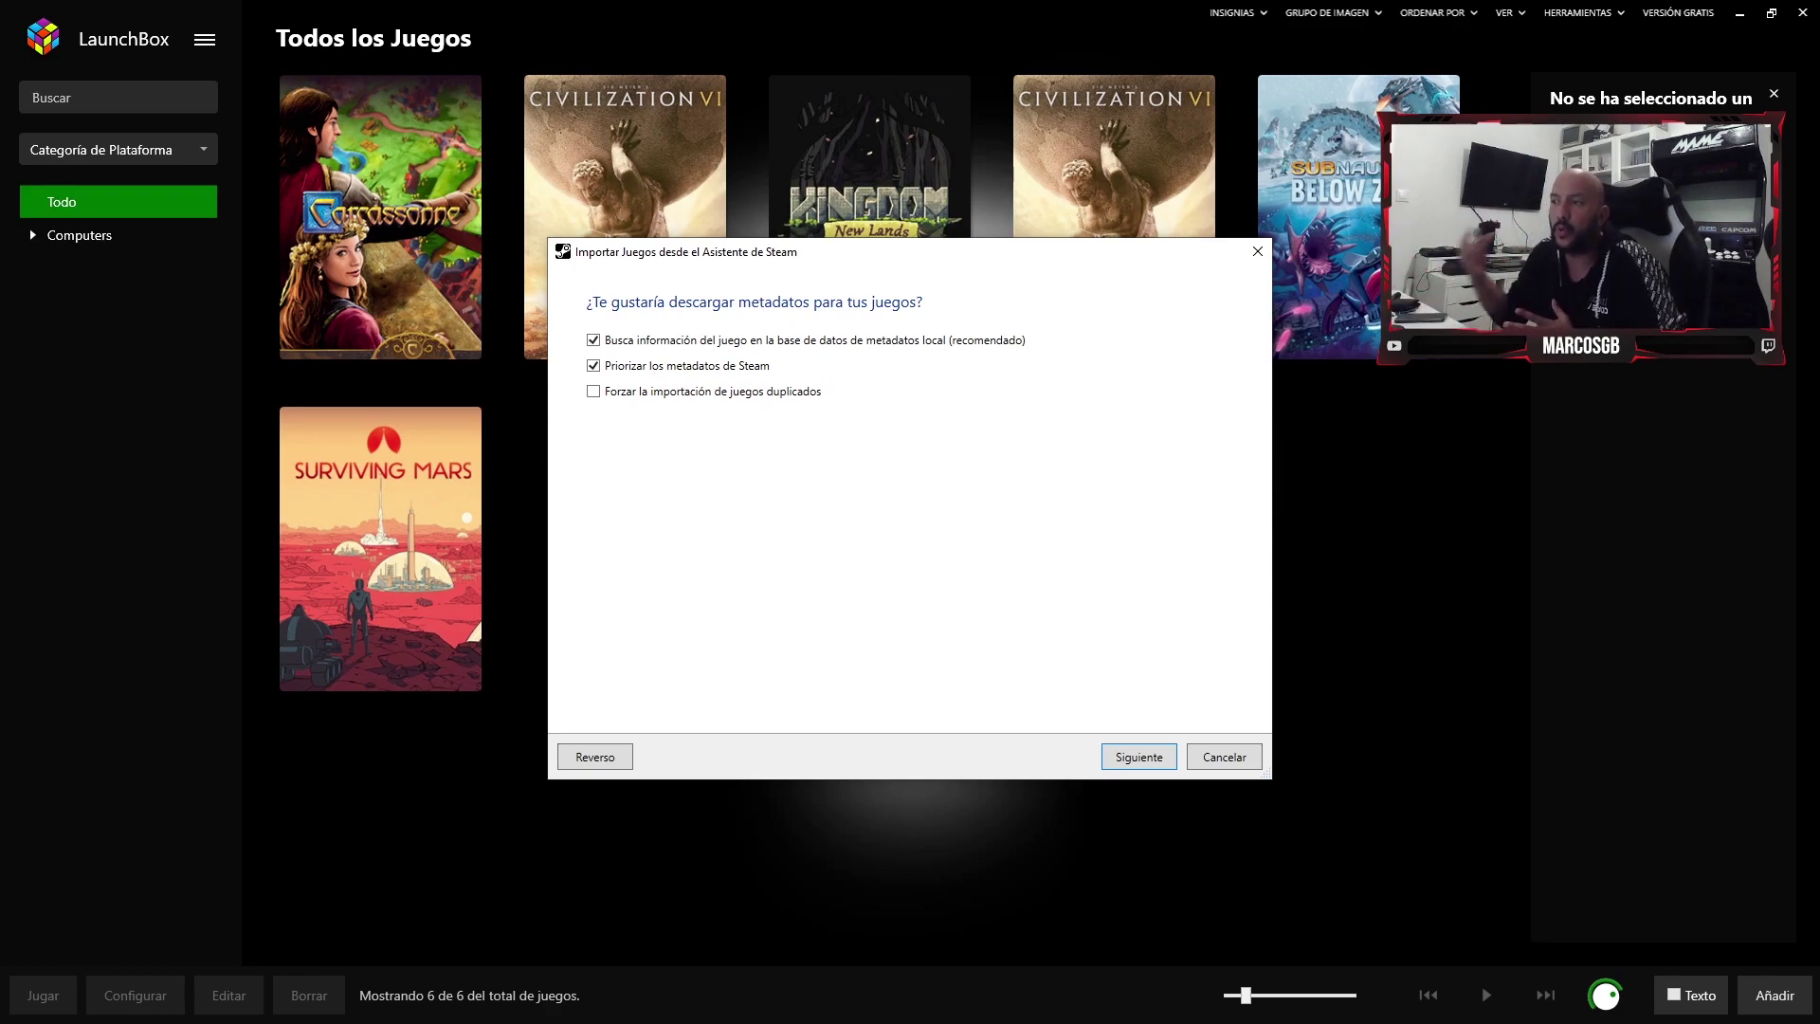
{"action": "left_click", "coordinate": [1138, 756]}
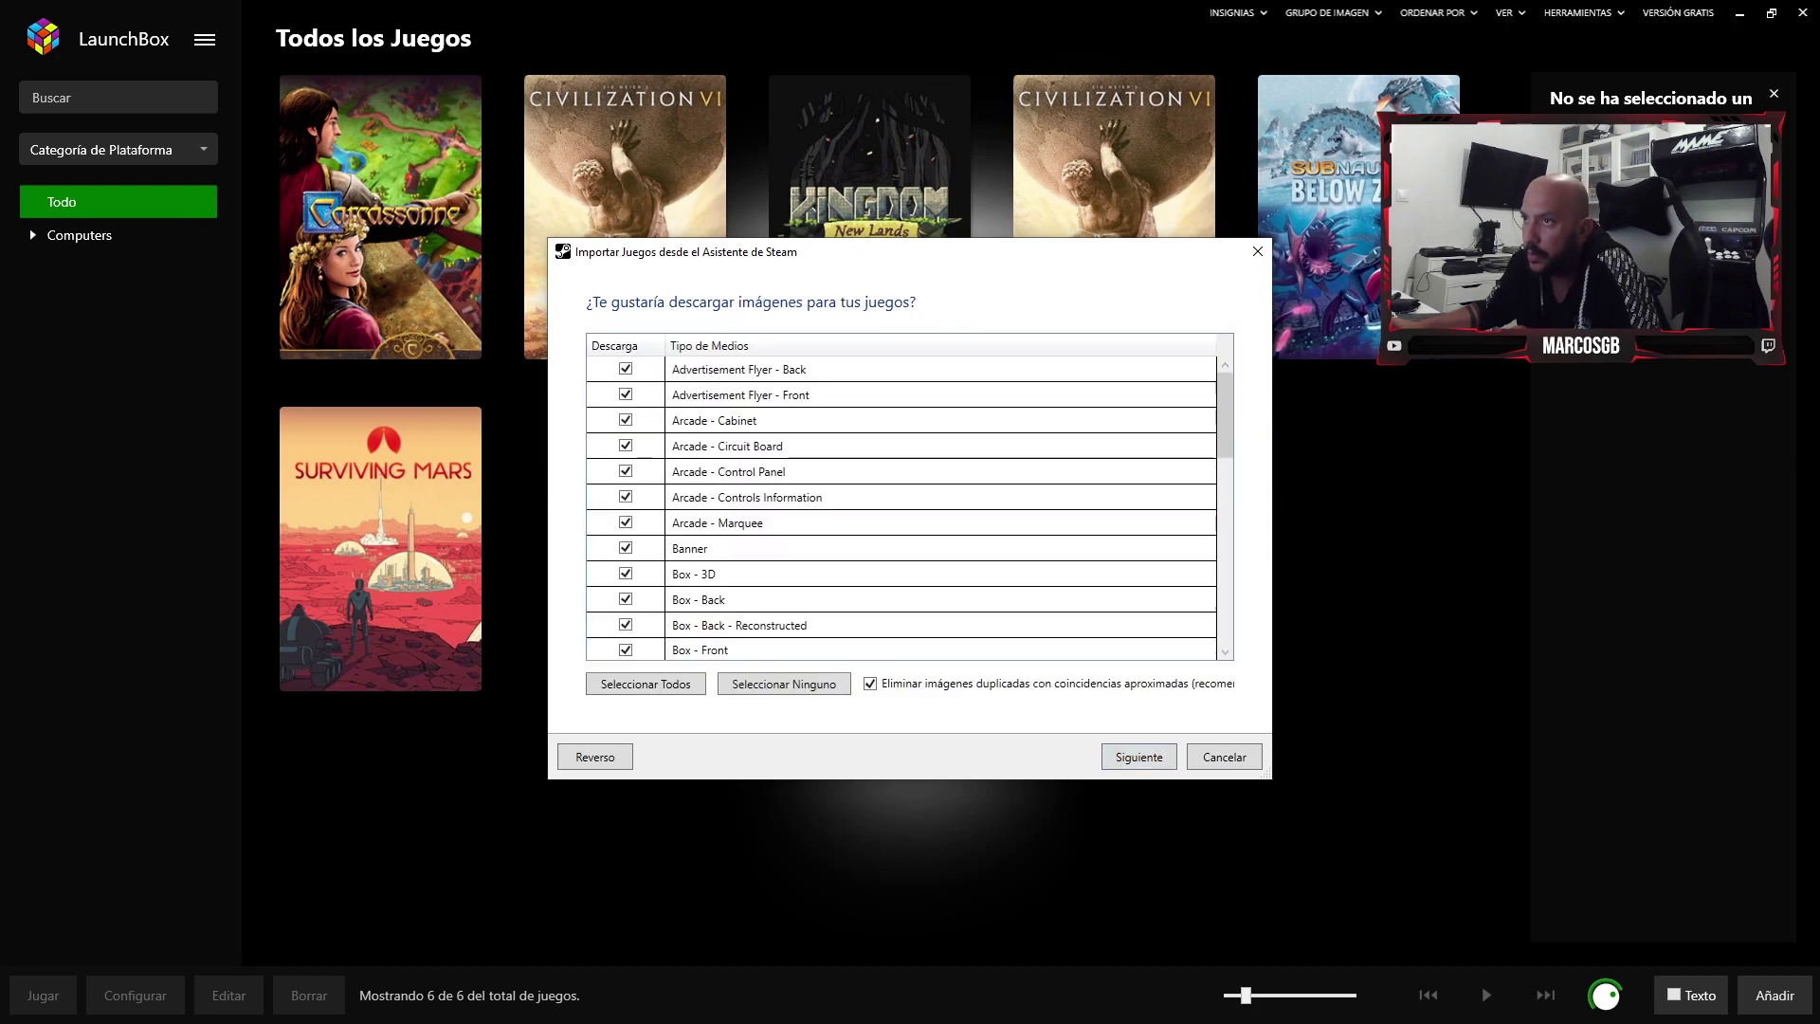
- Review the media types, leaving every type ticked, and continue
{"action": "scroll", "coordinate": [900, 502], "scroll_direction": "down", "scroll_amount": 11}
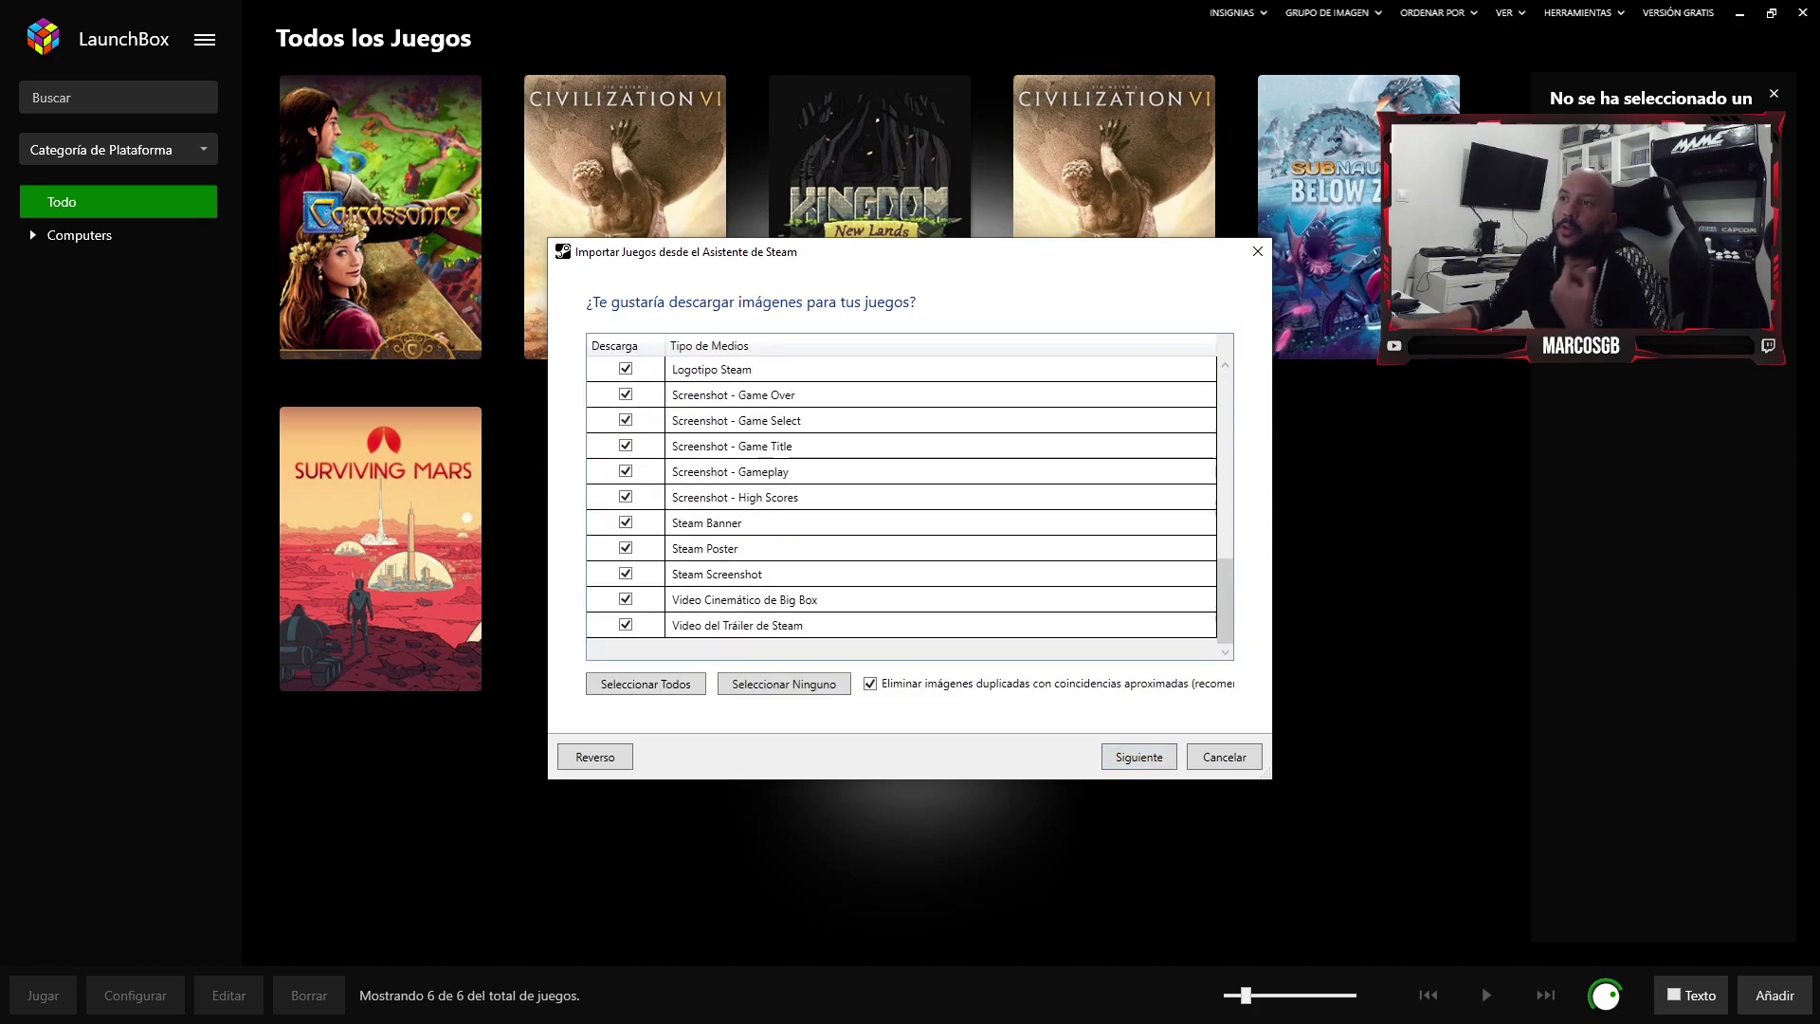
{"action": "scroll", "coordinate": [901, 503], "scroll_direction": "up", "scroll_amount": 5}
{"action": "scroll", "coordinate": [900, 503], "scroll_direction": "down", "scroll_amount": 5}
{"action": "scroll", "coordinate": [900, 503], "scroll_direction": "up", "scroll_amount": 1}
{"action": "scroll", "coordinate": [900, 502], "scroll_direction": "up", "scroll_amount": 1}
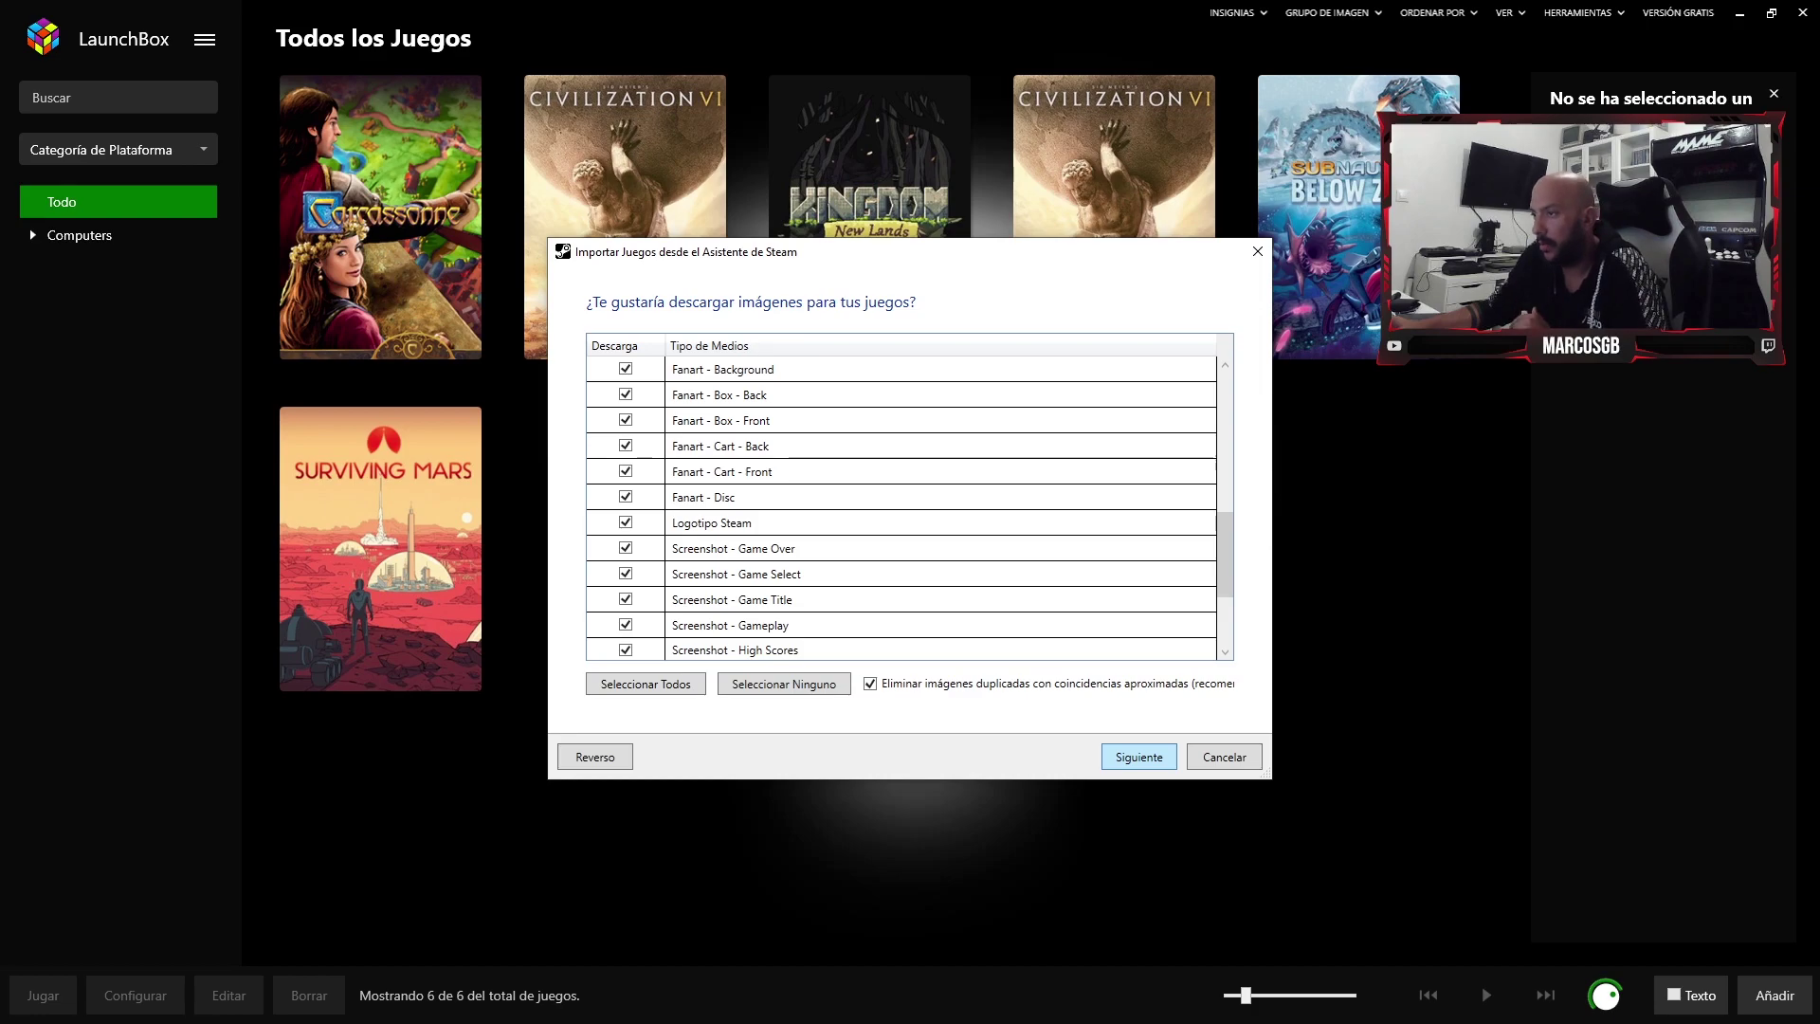
{"action": "key", "text": "Return"}
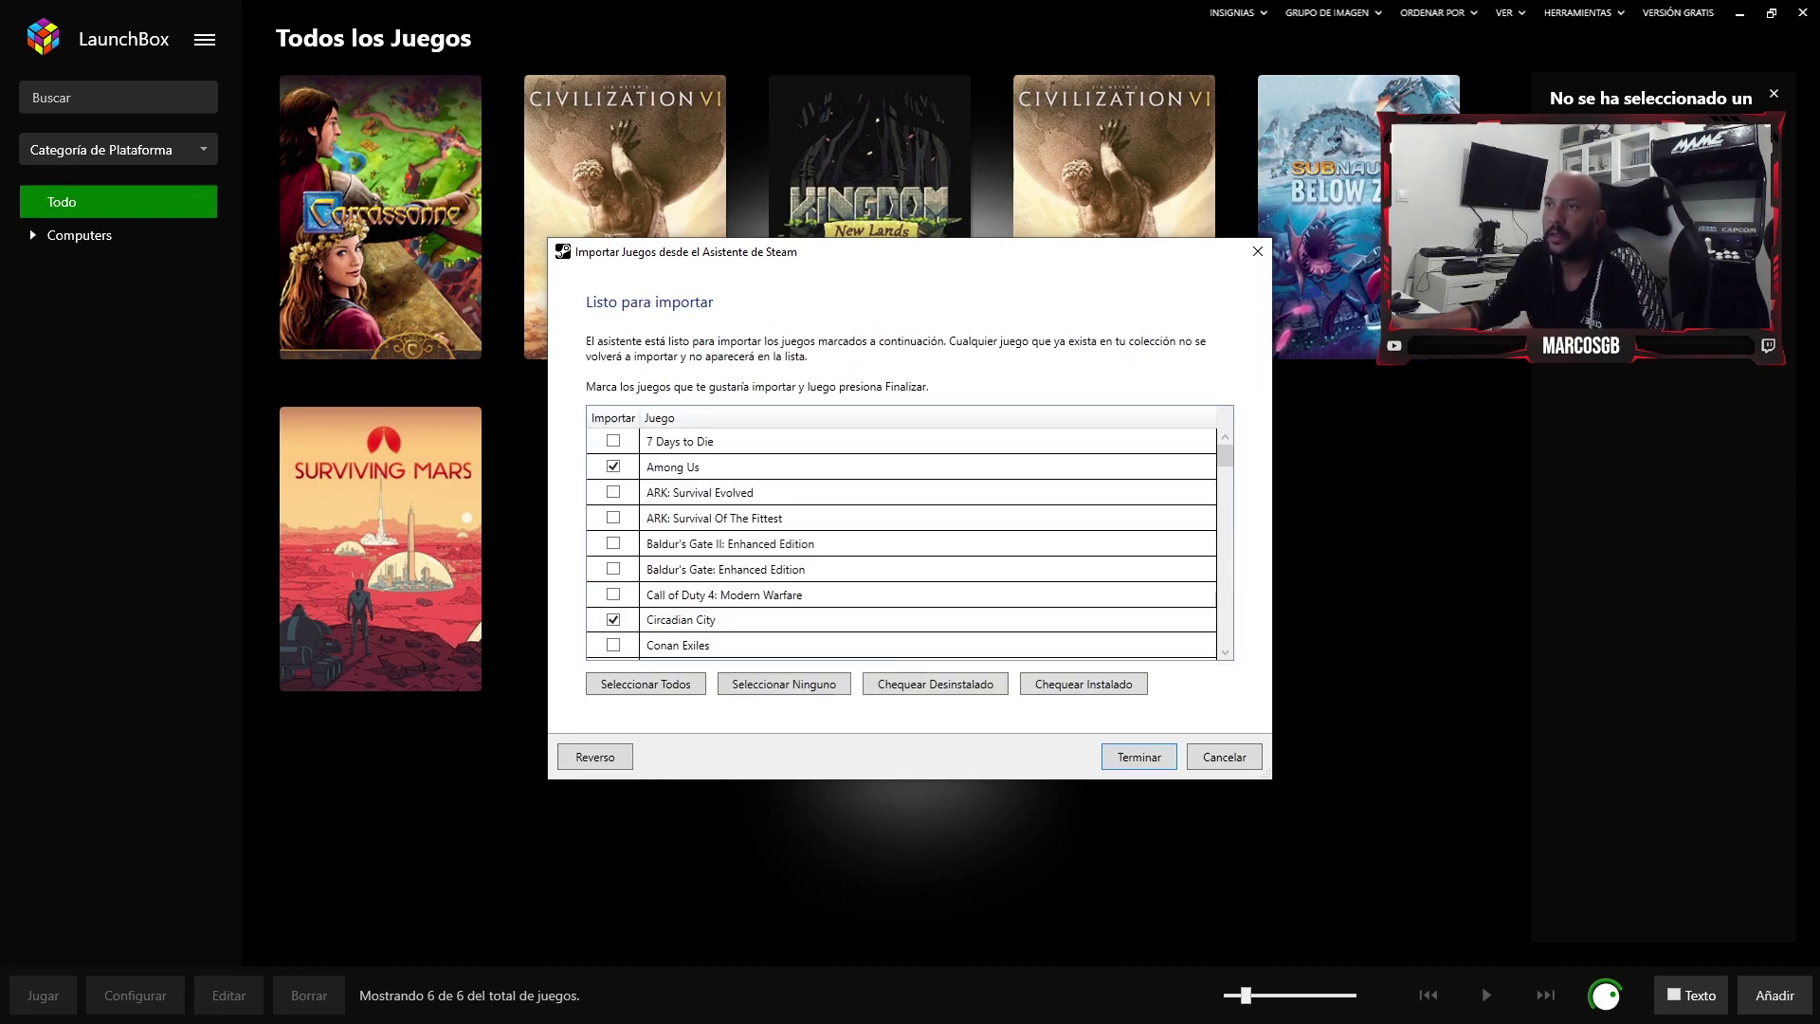
- Review the ticked Steam games, including Circadian City, Endzone and Valheim, and finish the import
{"action": "scroll", "coordinate": [900, 540], "scroll_direction": "down", "scroll_amount": 8}
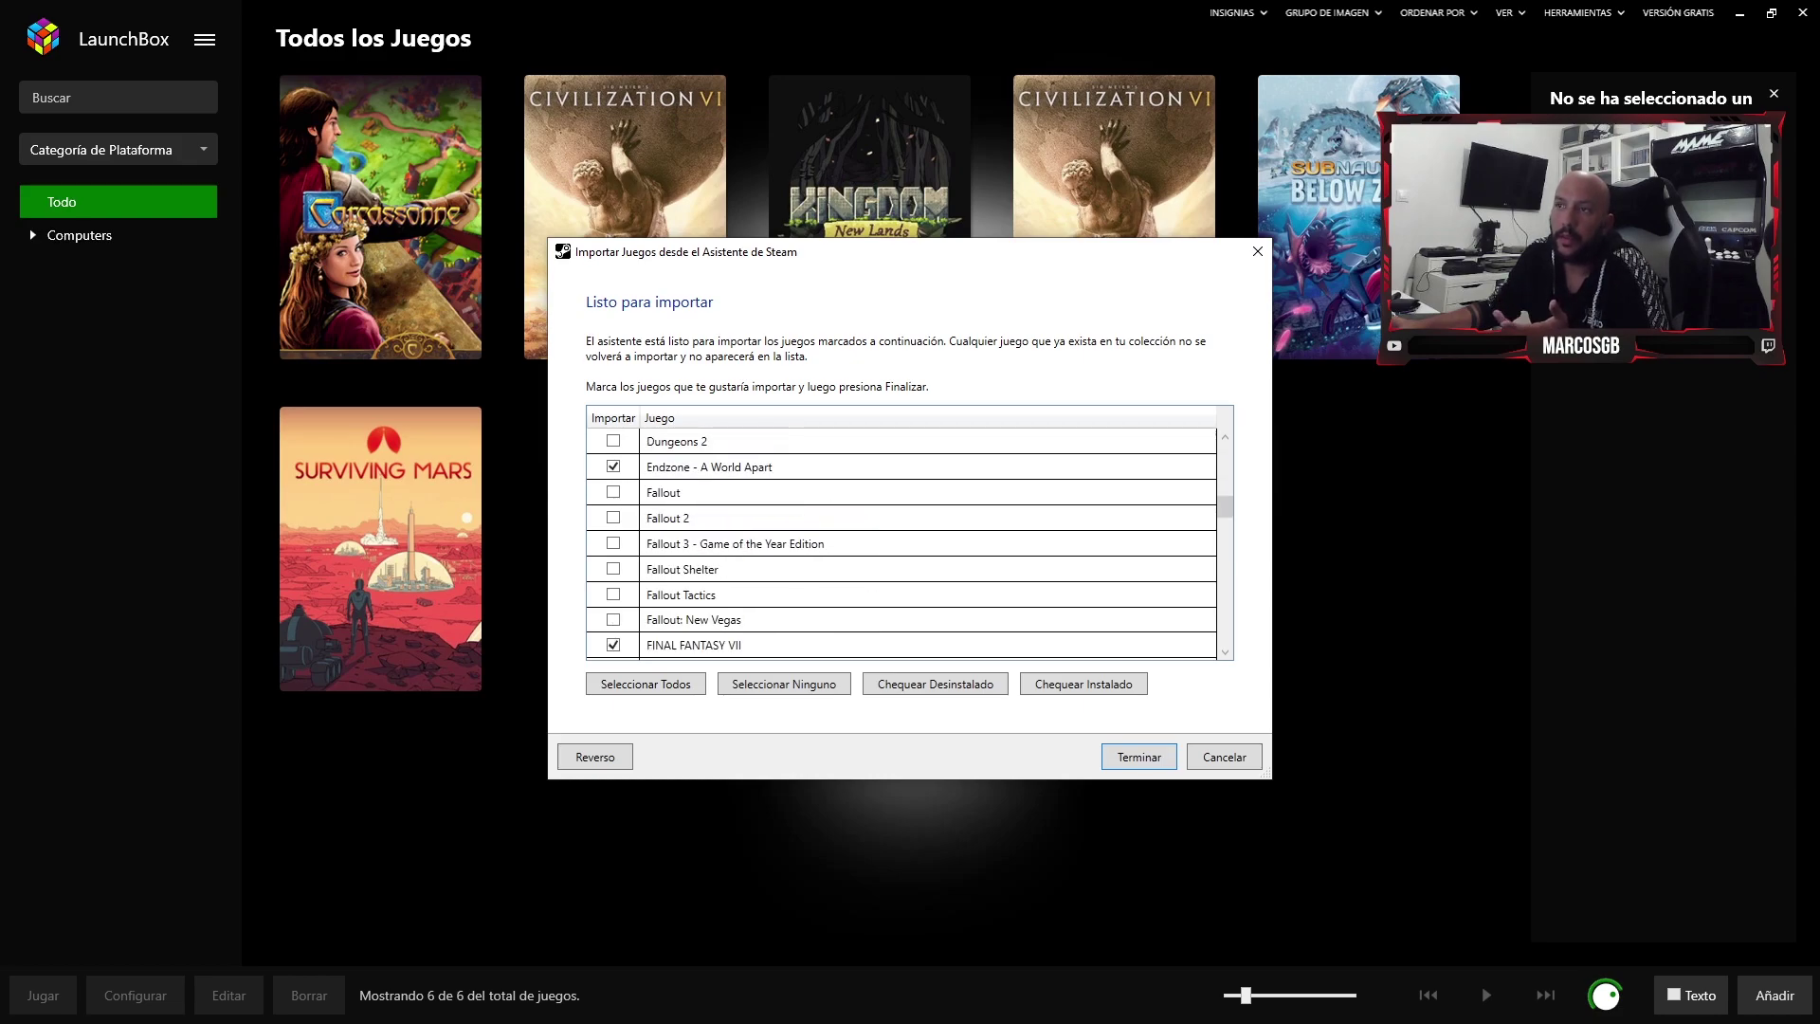
{"action": "scroll", "coordinate": [901, 540], "scroll_direction": "up", "scroll_amount": 7}
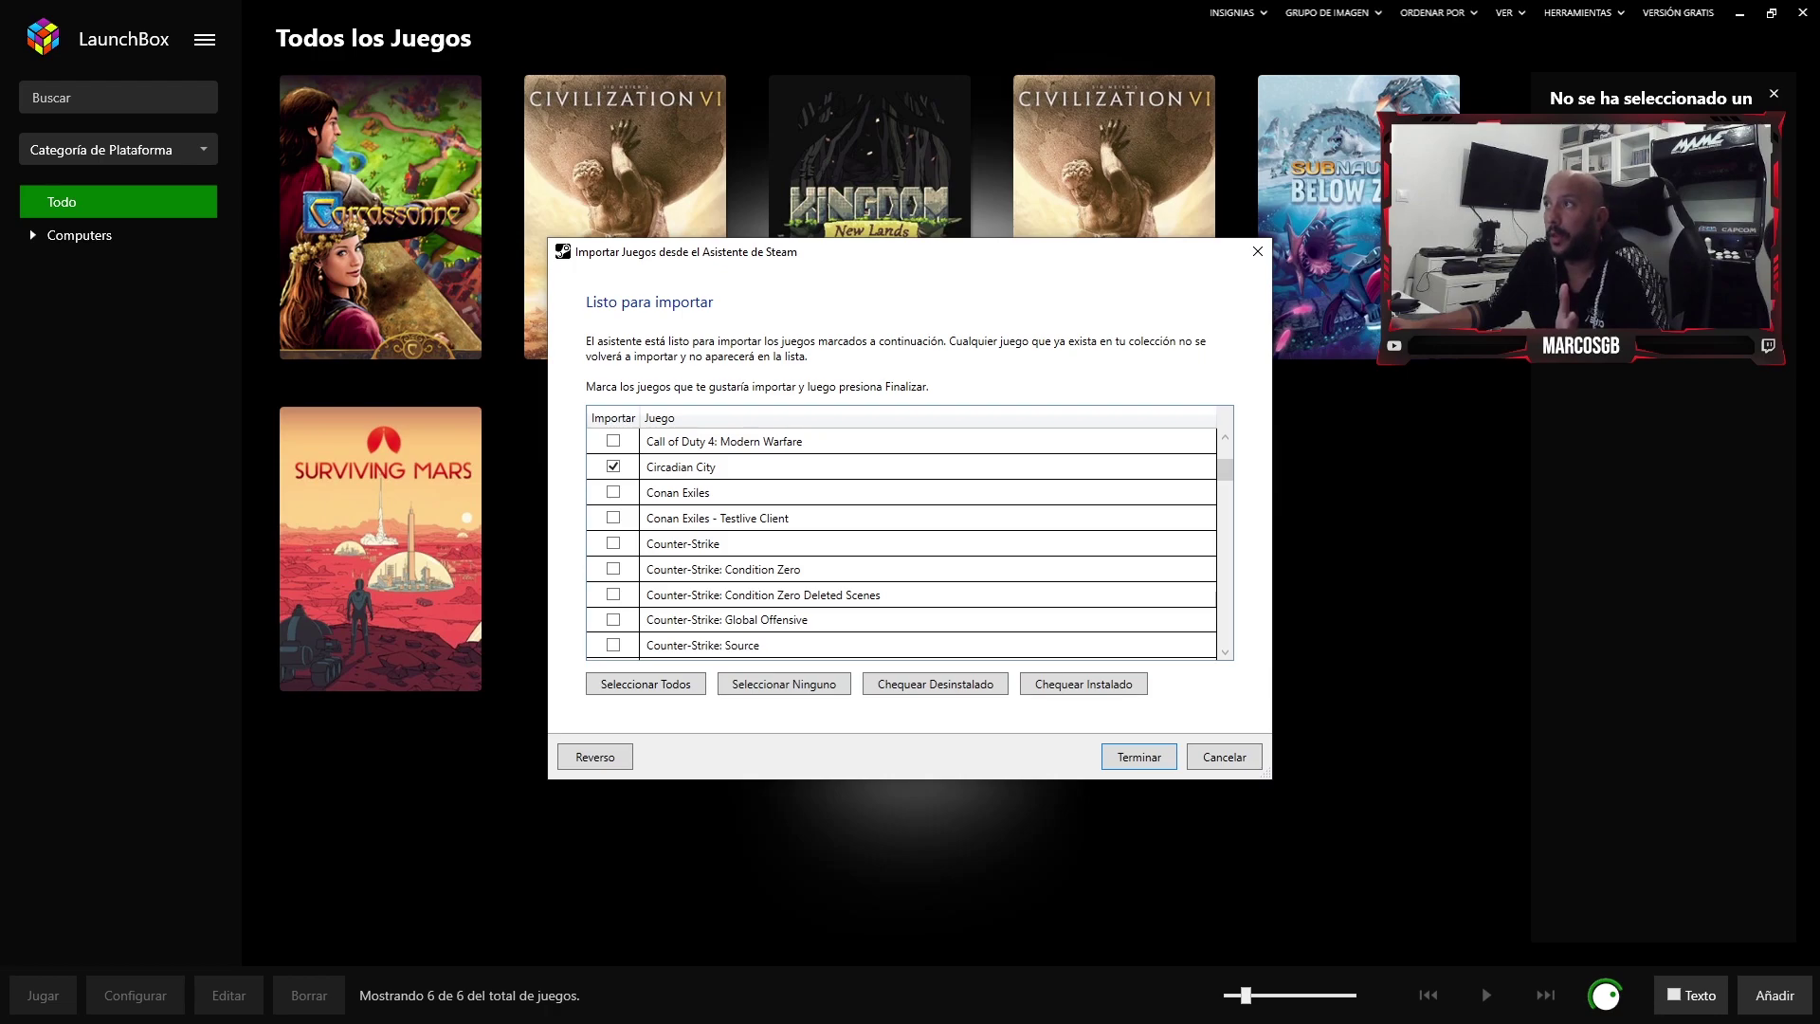
{"action": "scroll", "coordinate": [900, 541], "scroll_direction": "down", "scroll_amount": 2}
{"action": "scroll", "coordinate": [901, 541], "scroll_direction": "down", "scroll_amount": 3}
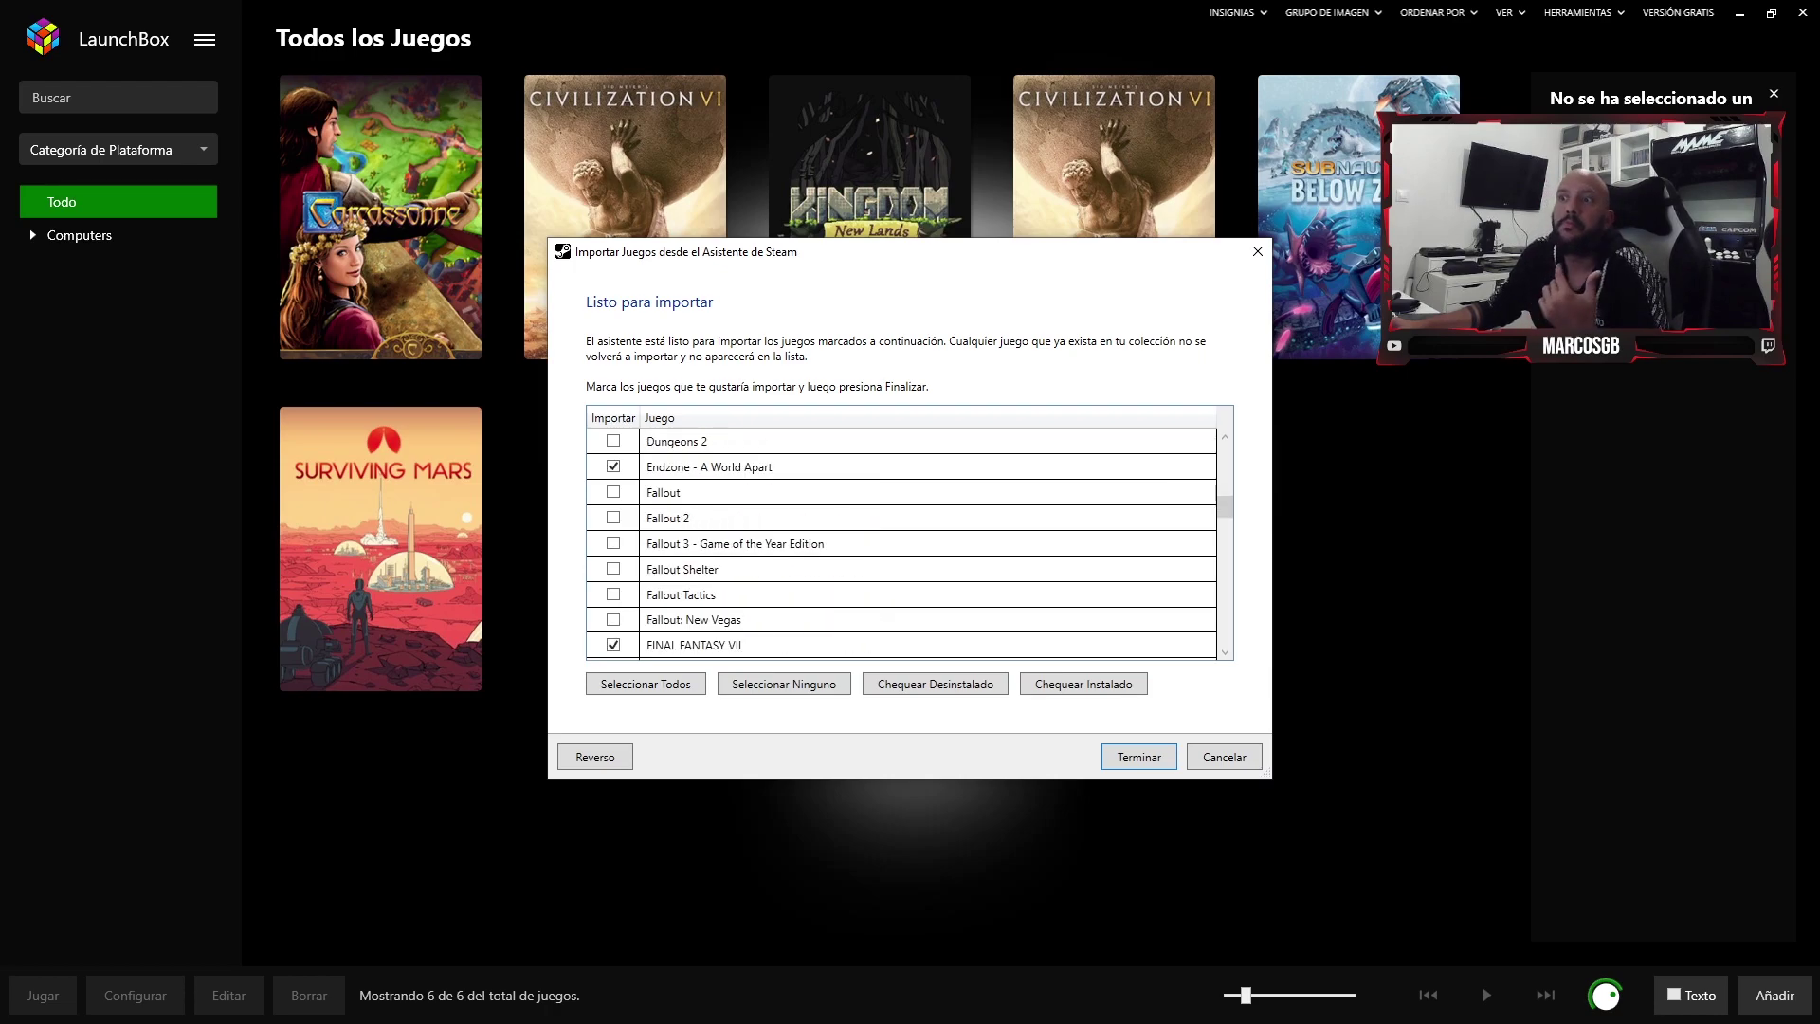
{"action": "scroll", "coordinate": [900, 540], "scroll_direction": "down", "scroll_amount": 2}
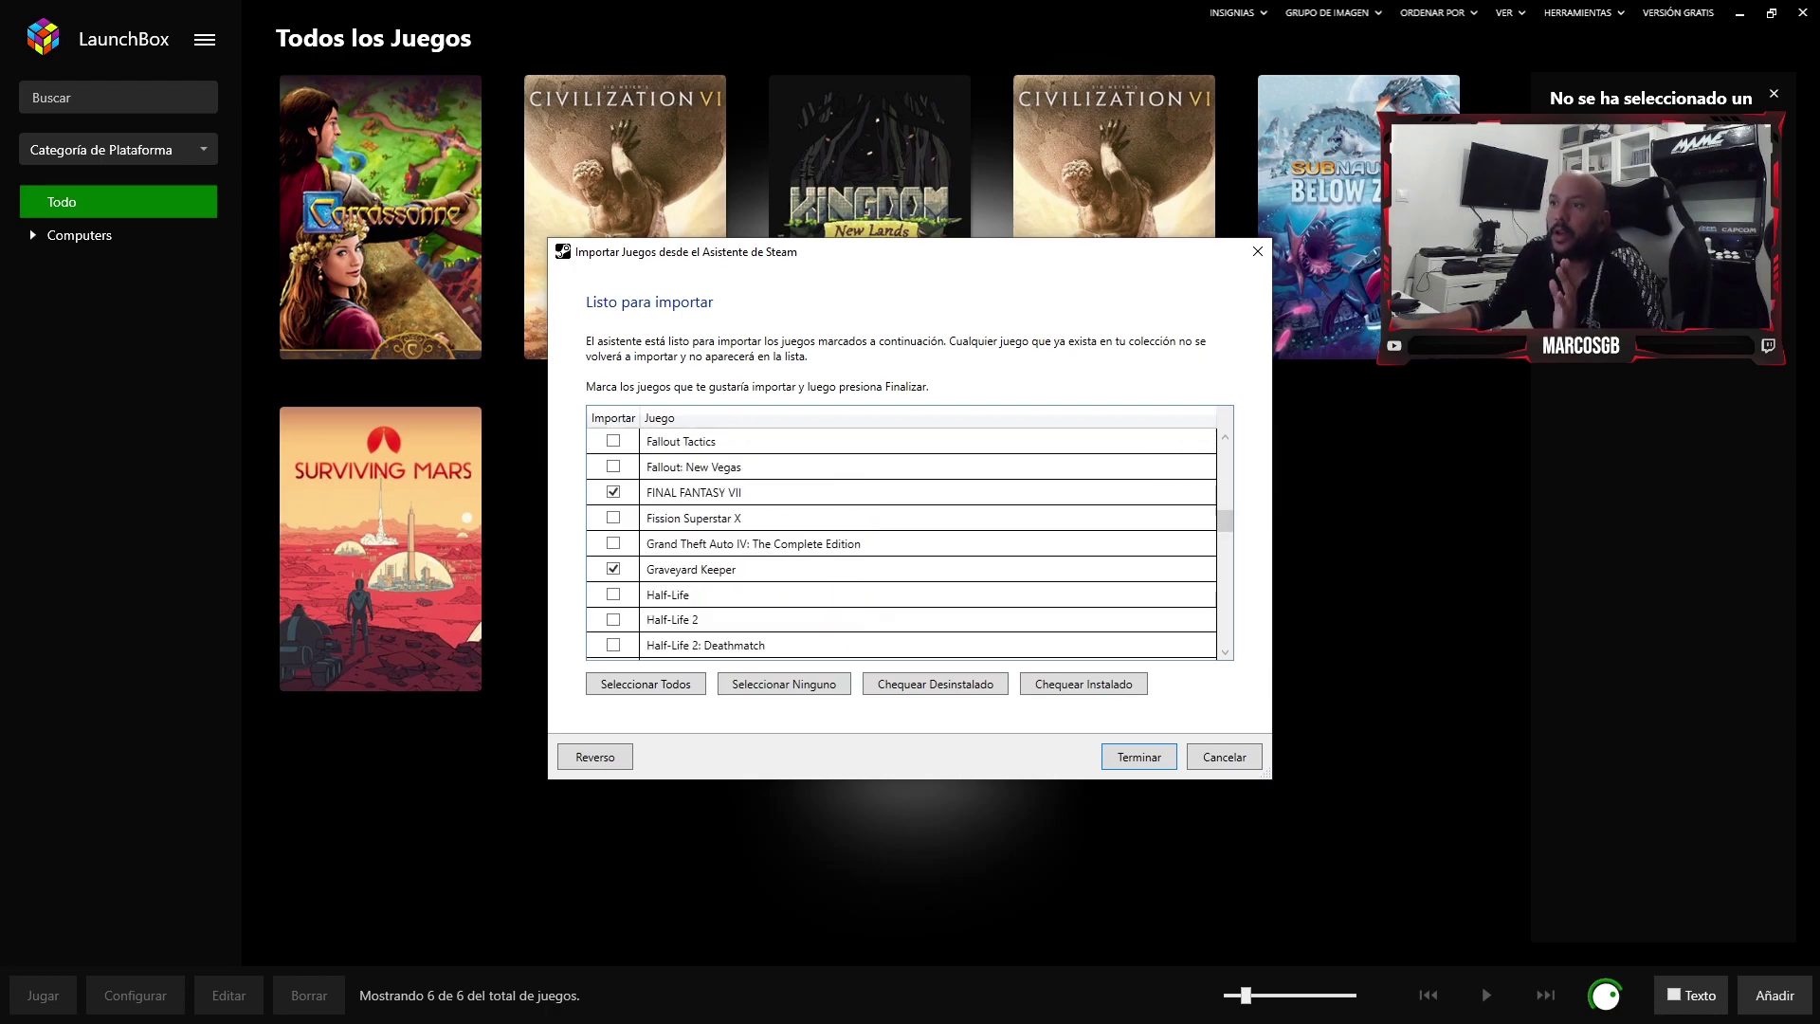
{"action": "scroll", "coordinate": [900, 540], "scroll_direction": "down", "scroll_amount": 8}
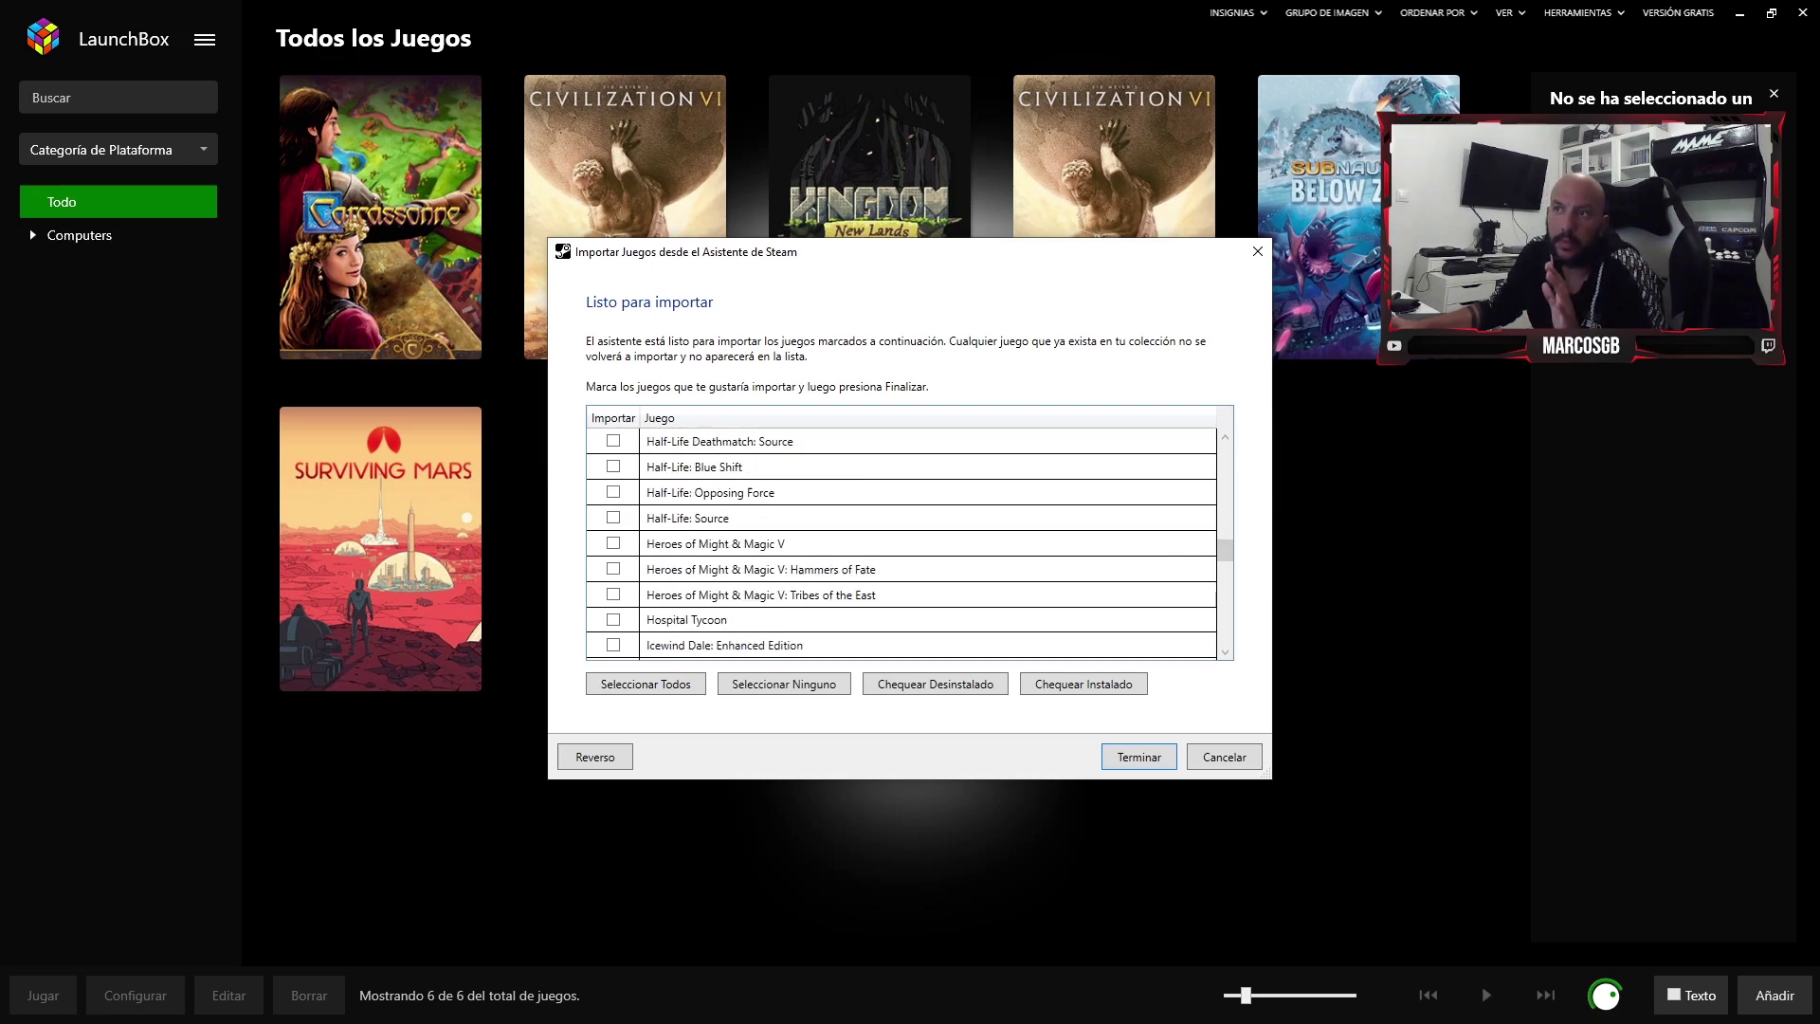
{"action": "scroll", "coordinate": [901, 540], "scroll_direction": "down", "scroll_amount": 11}
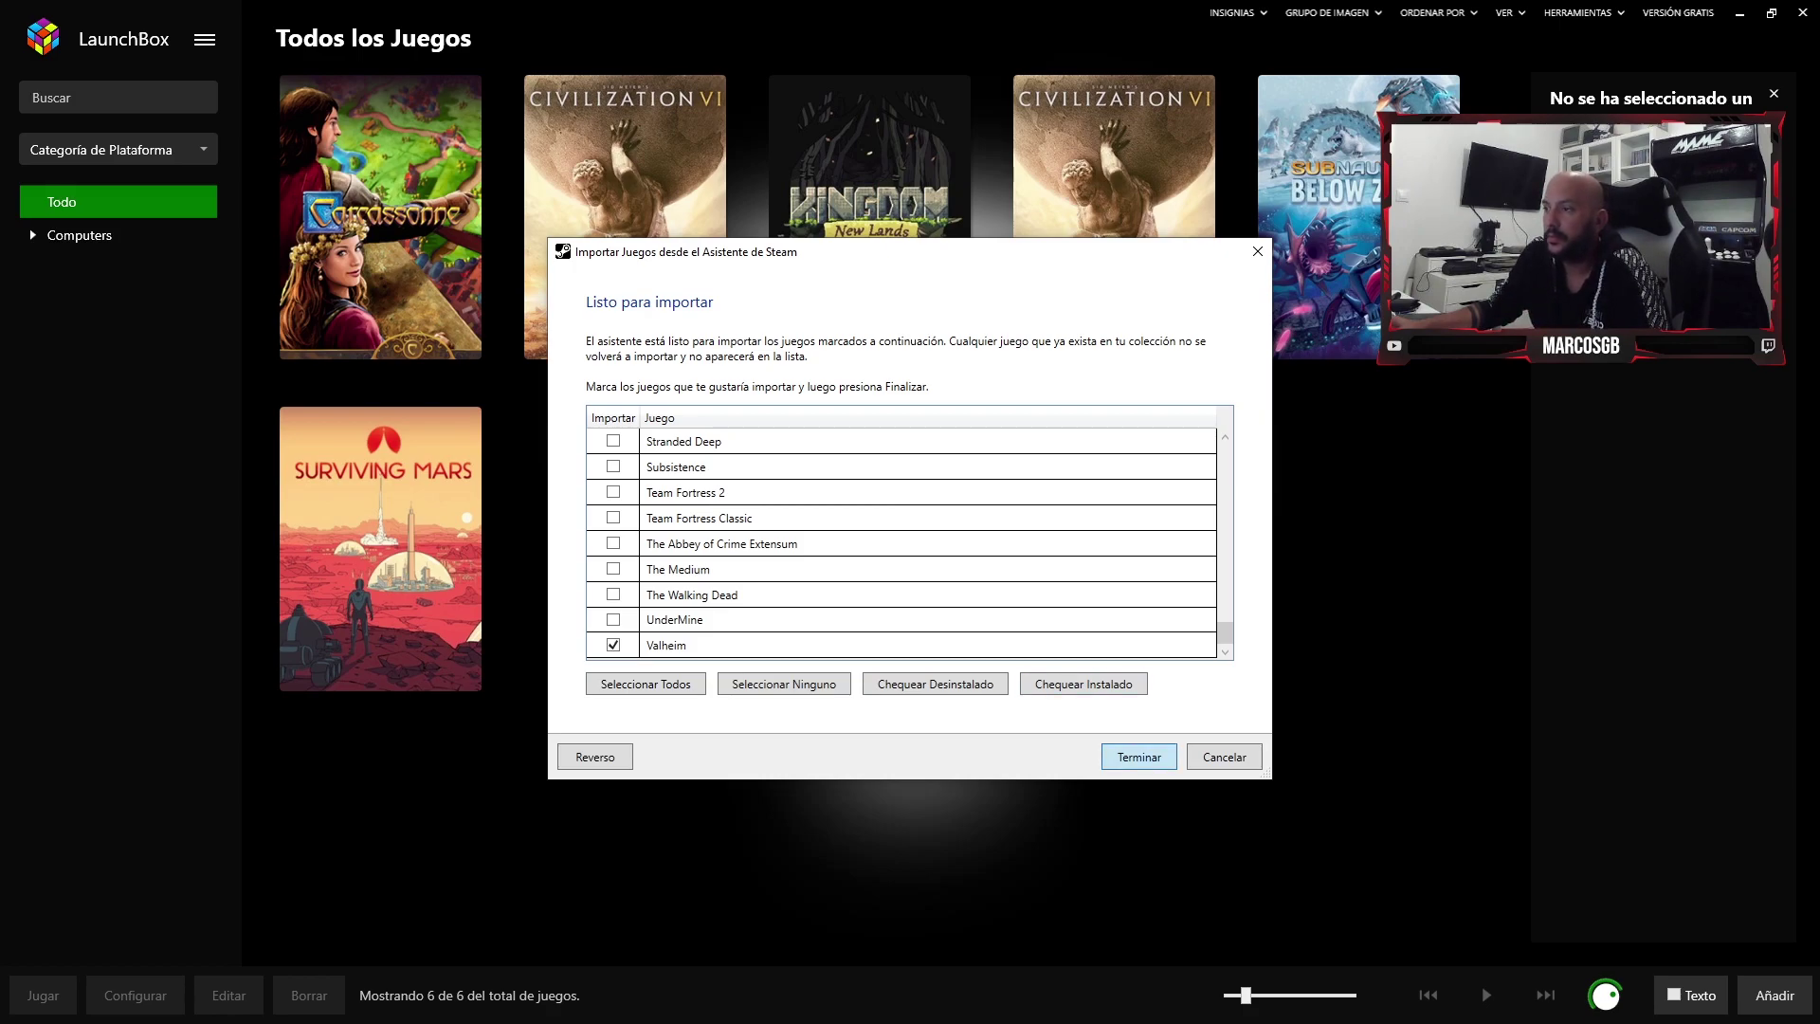
{"action": "key", "text": "Return"}
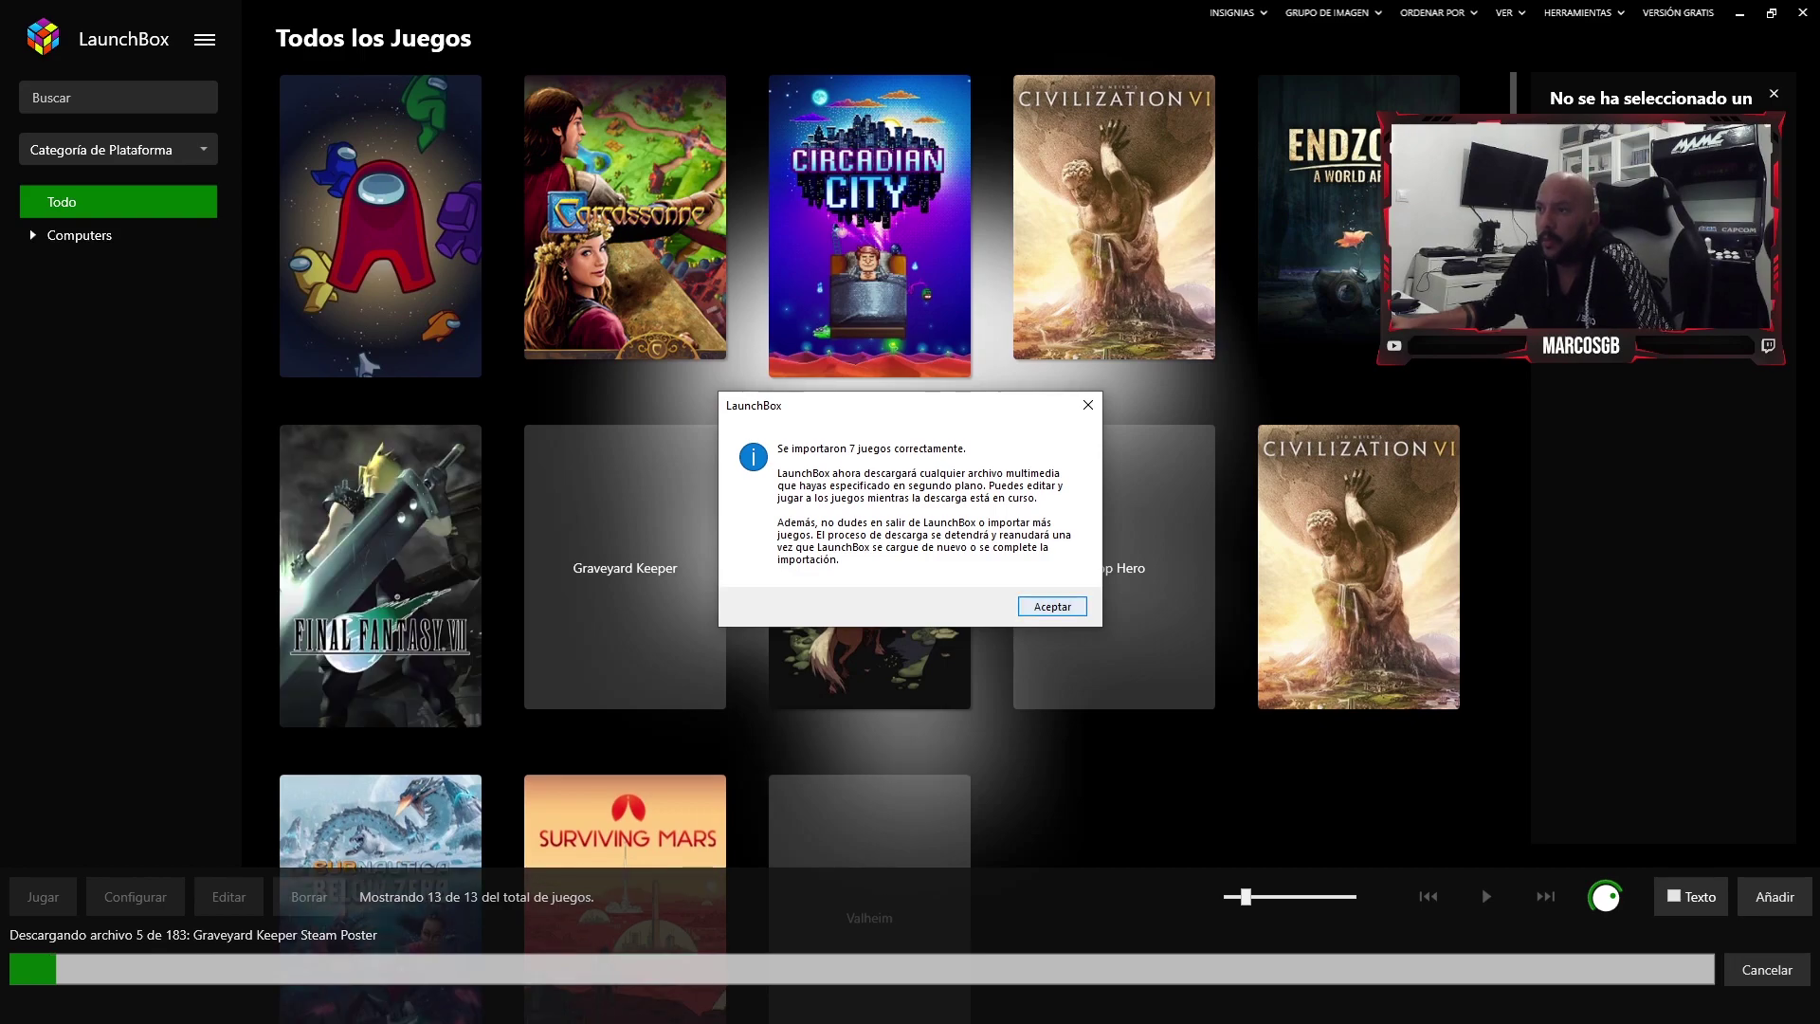
- Dismiss the import notice, then screenshot the download progress strip and box it in red
{"action": "key", "text": "Return"}
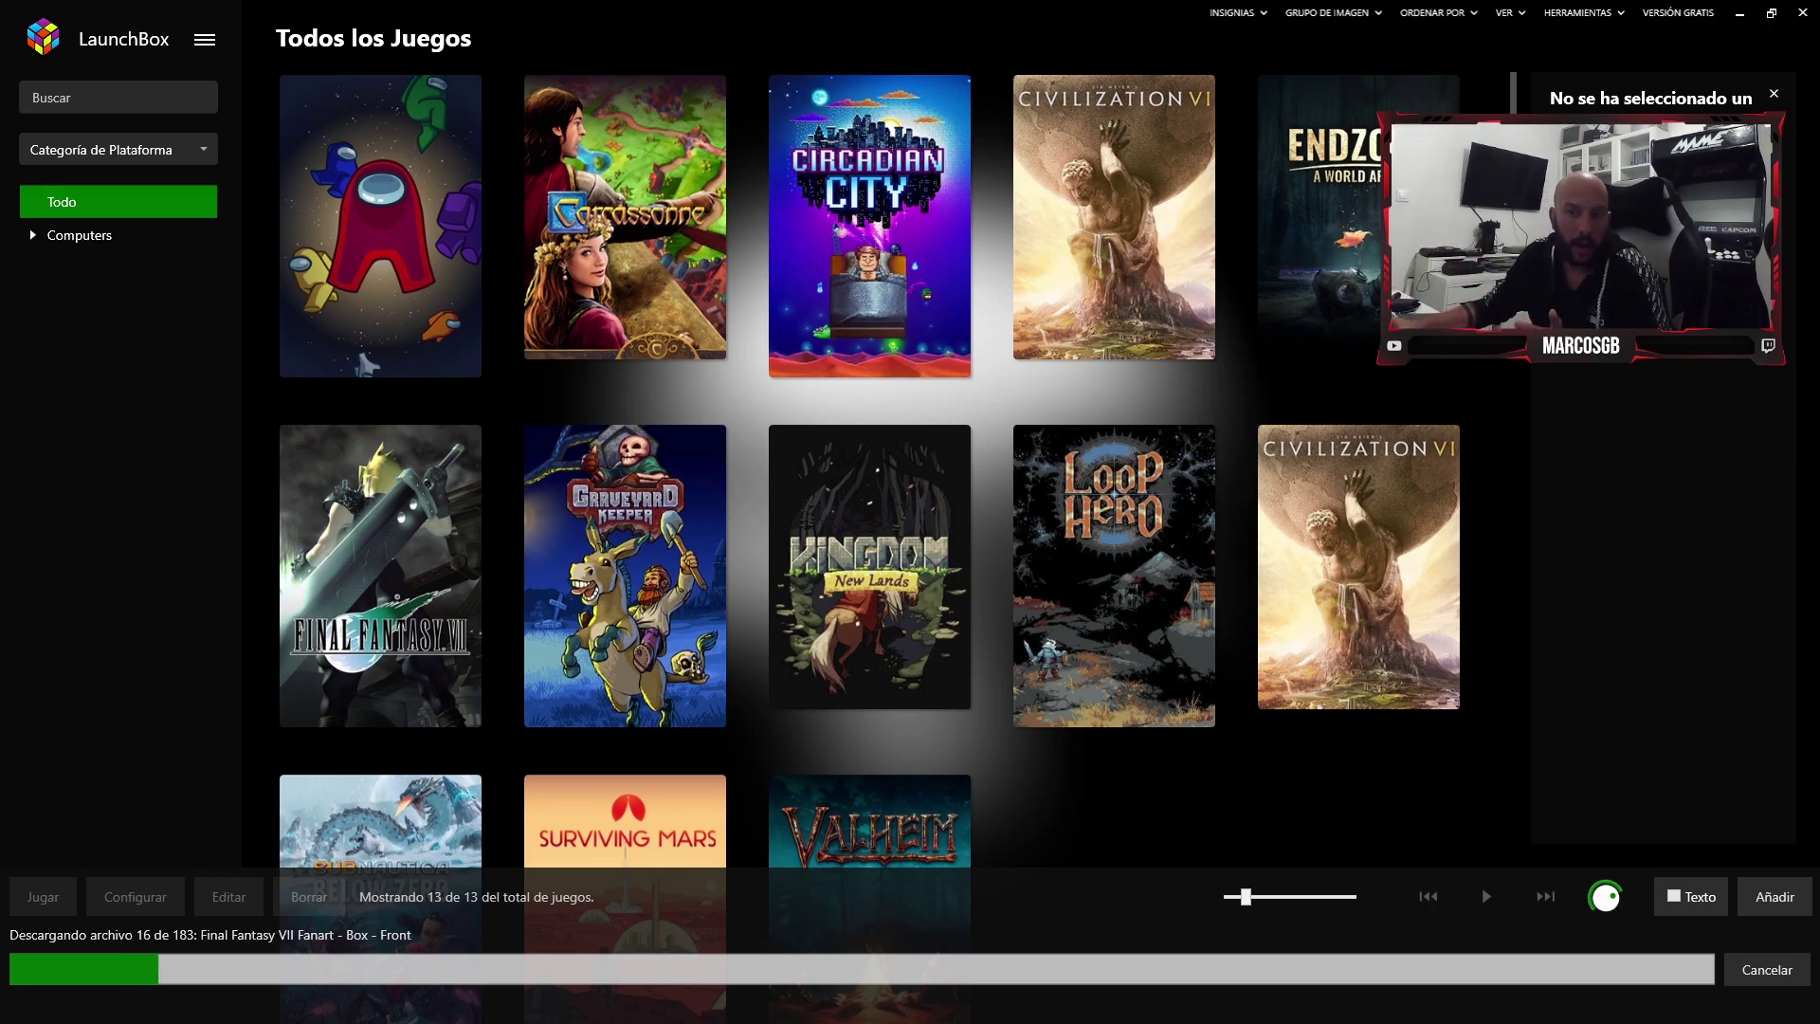
{"action": "key", "text": "Print"}
{"action": "left_click_drag", "start_coordinate": [1, 821], "coordinate": [1818, 1022]}
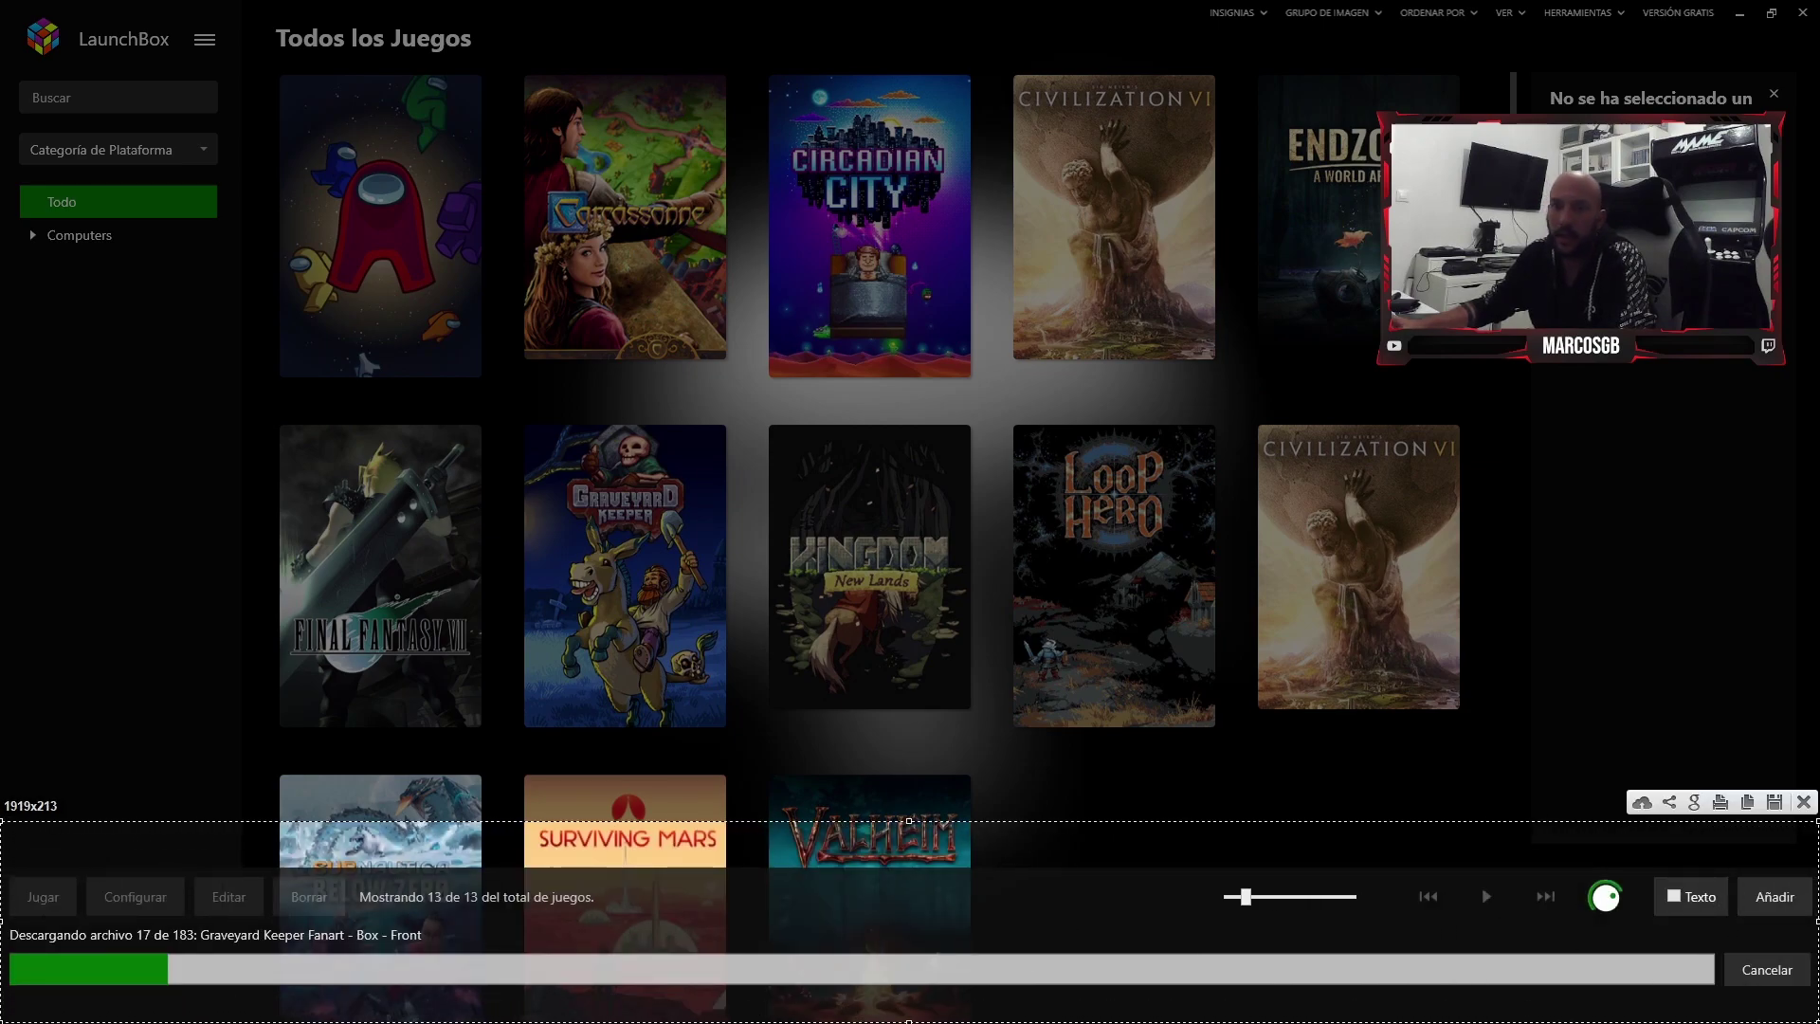
{"action": "left_click_drag", "start_coordinate": [3, 917], "coordinate": [533, 1003]}
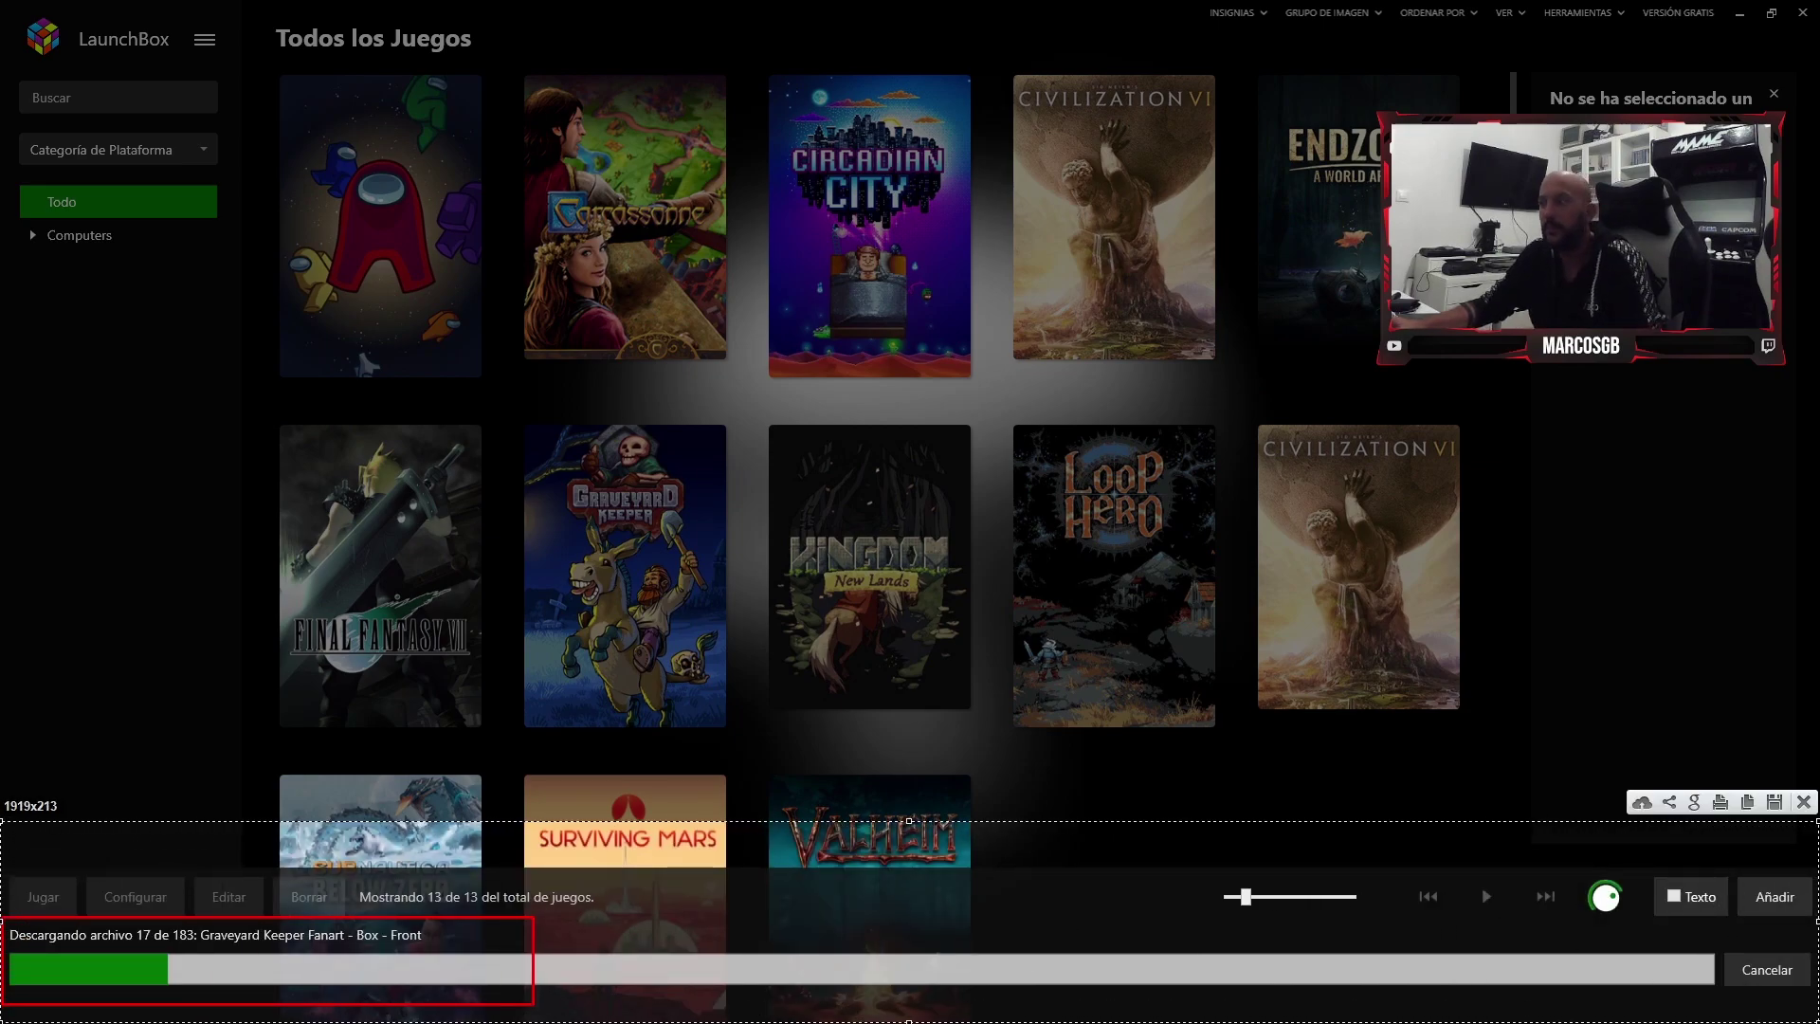
{"action": "key", "text": "ctrl+c"}
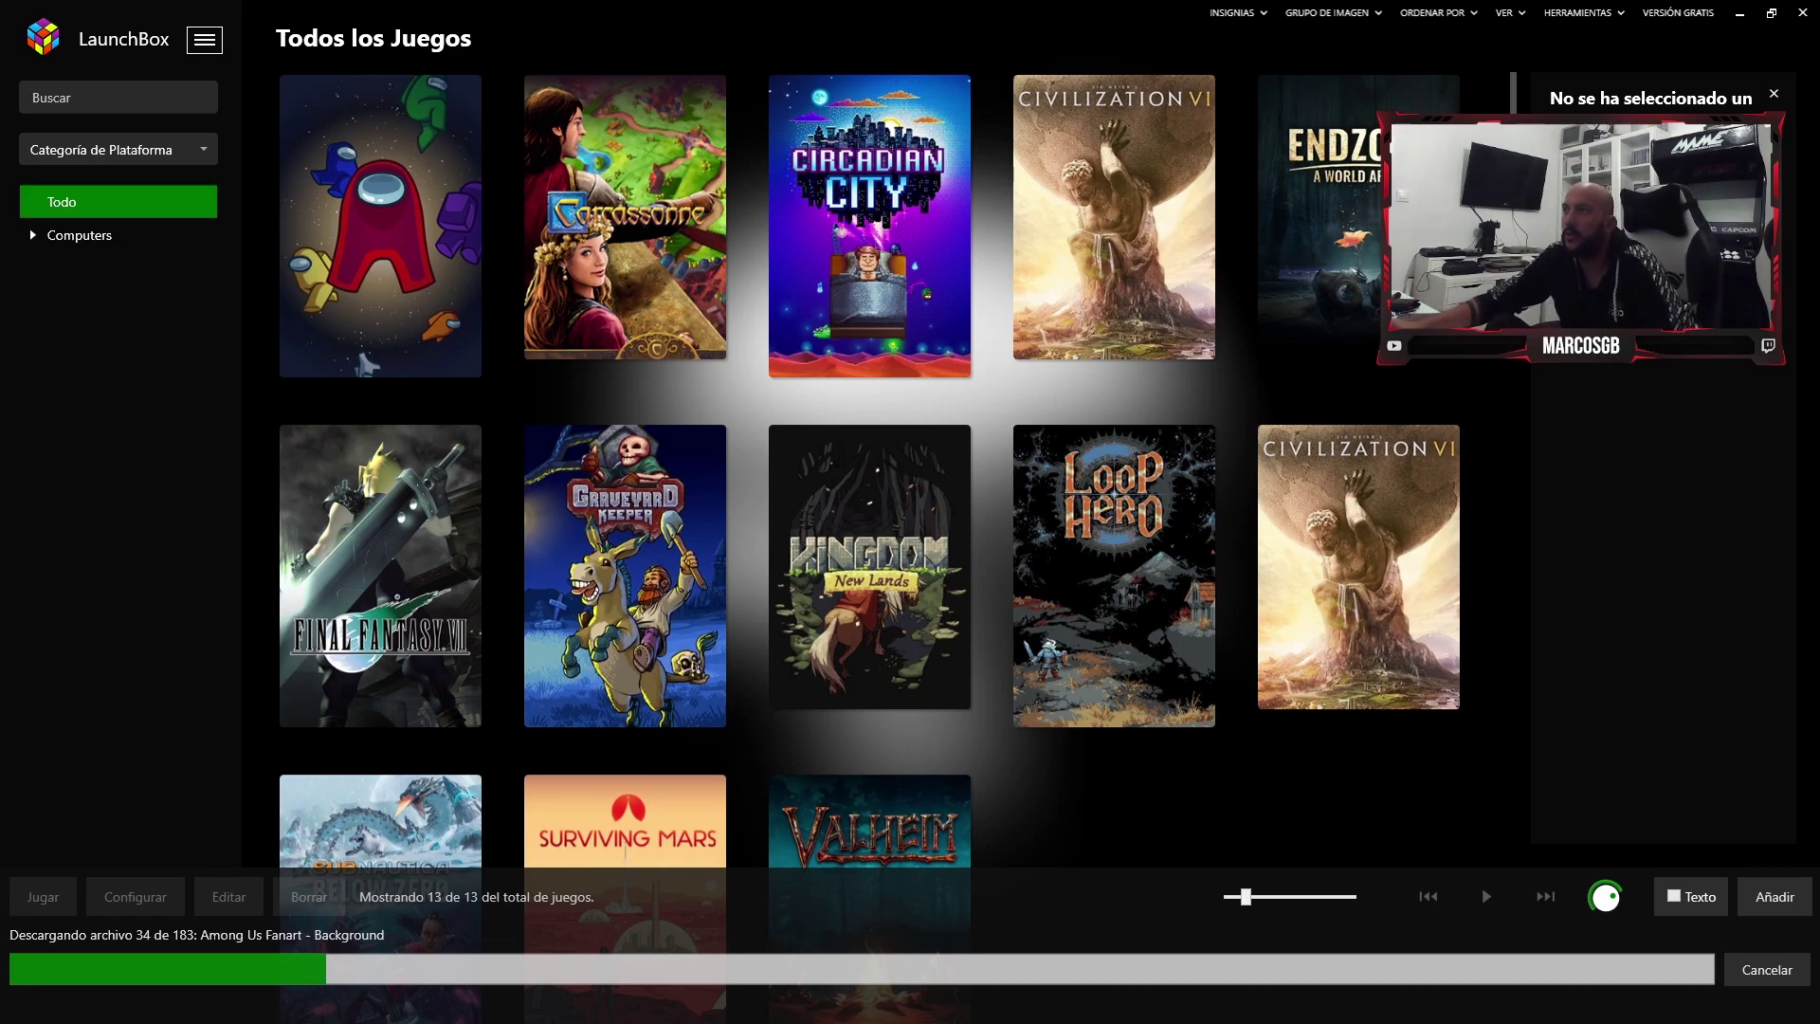
{"action": "left_click", "coordinate": [1507, 12]}
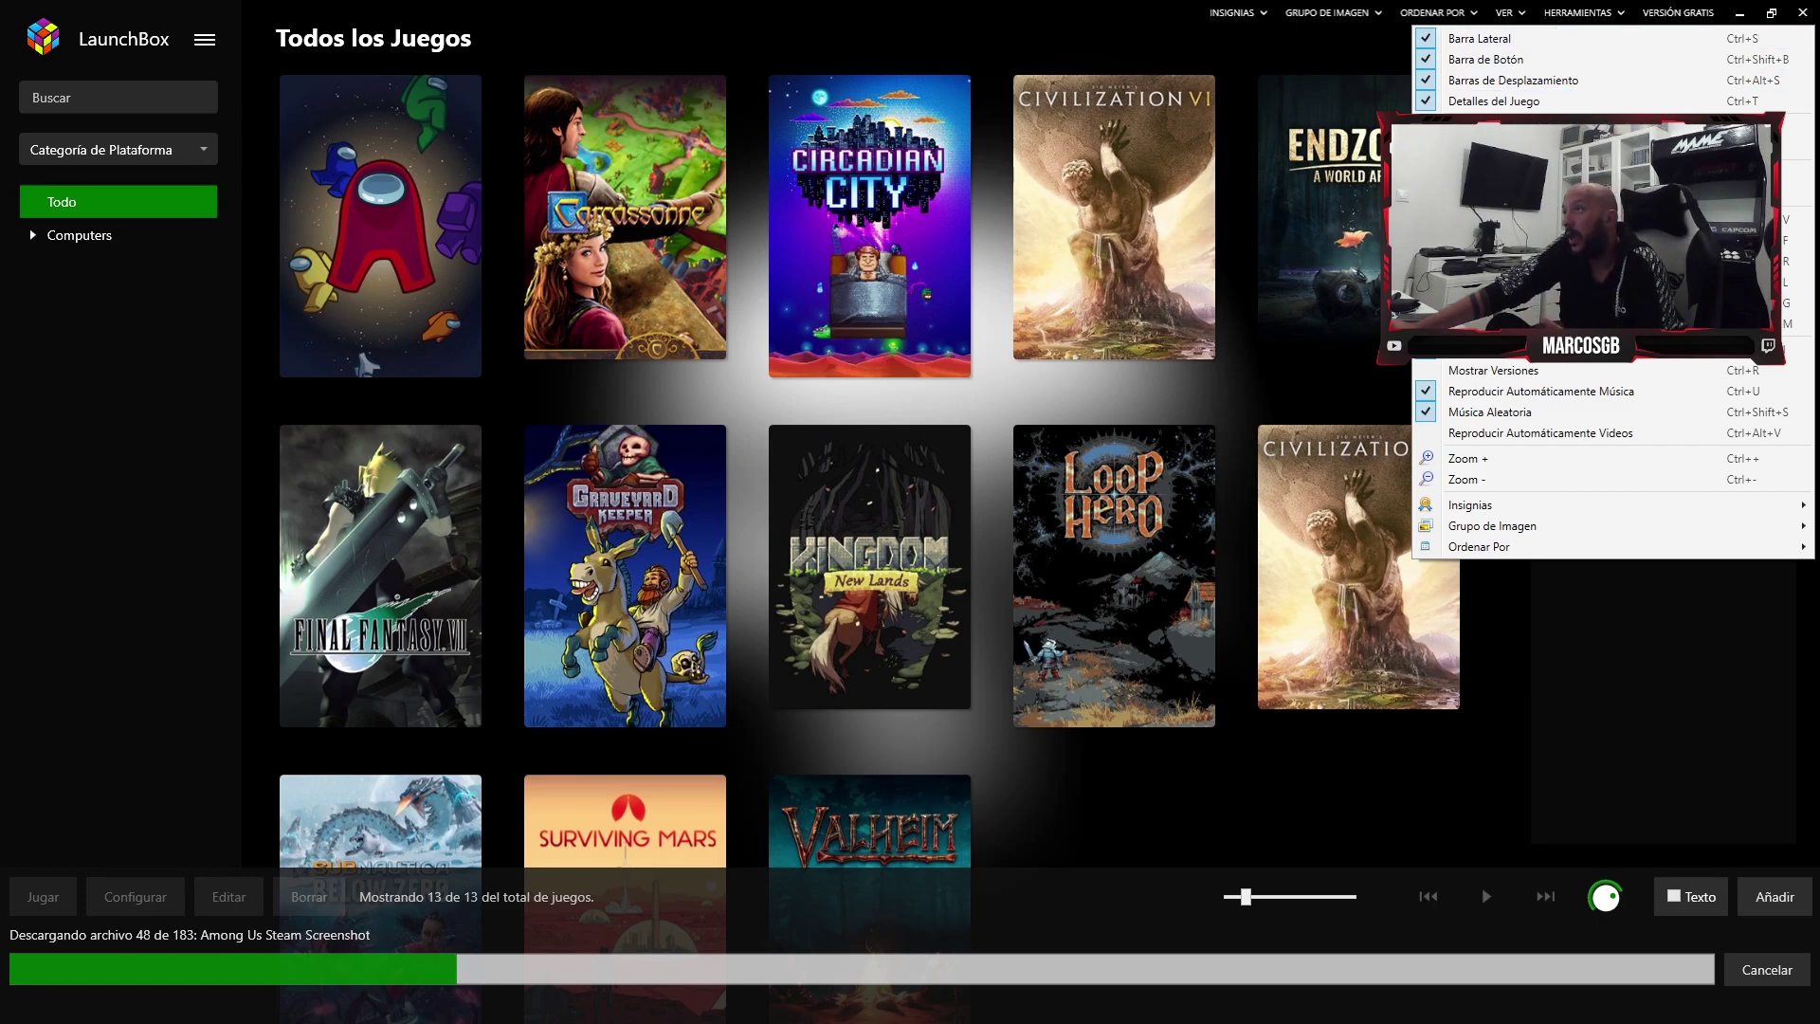
- Browse the Herramientas and Grupo de Imagen menus, then open and close the Registro de Licencia window
{"action": "key", "text": "Right"}
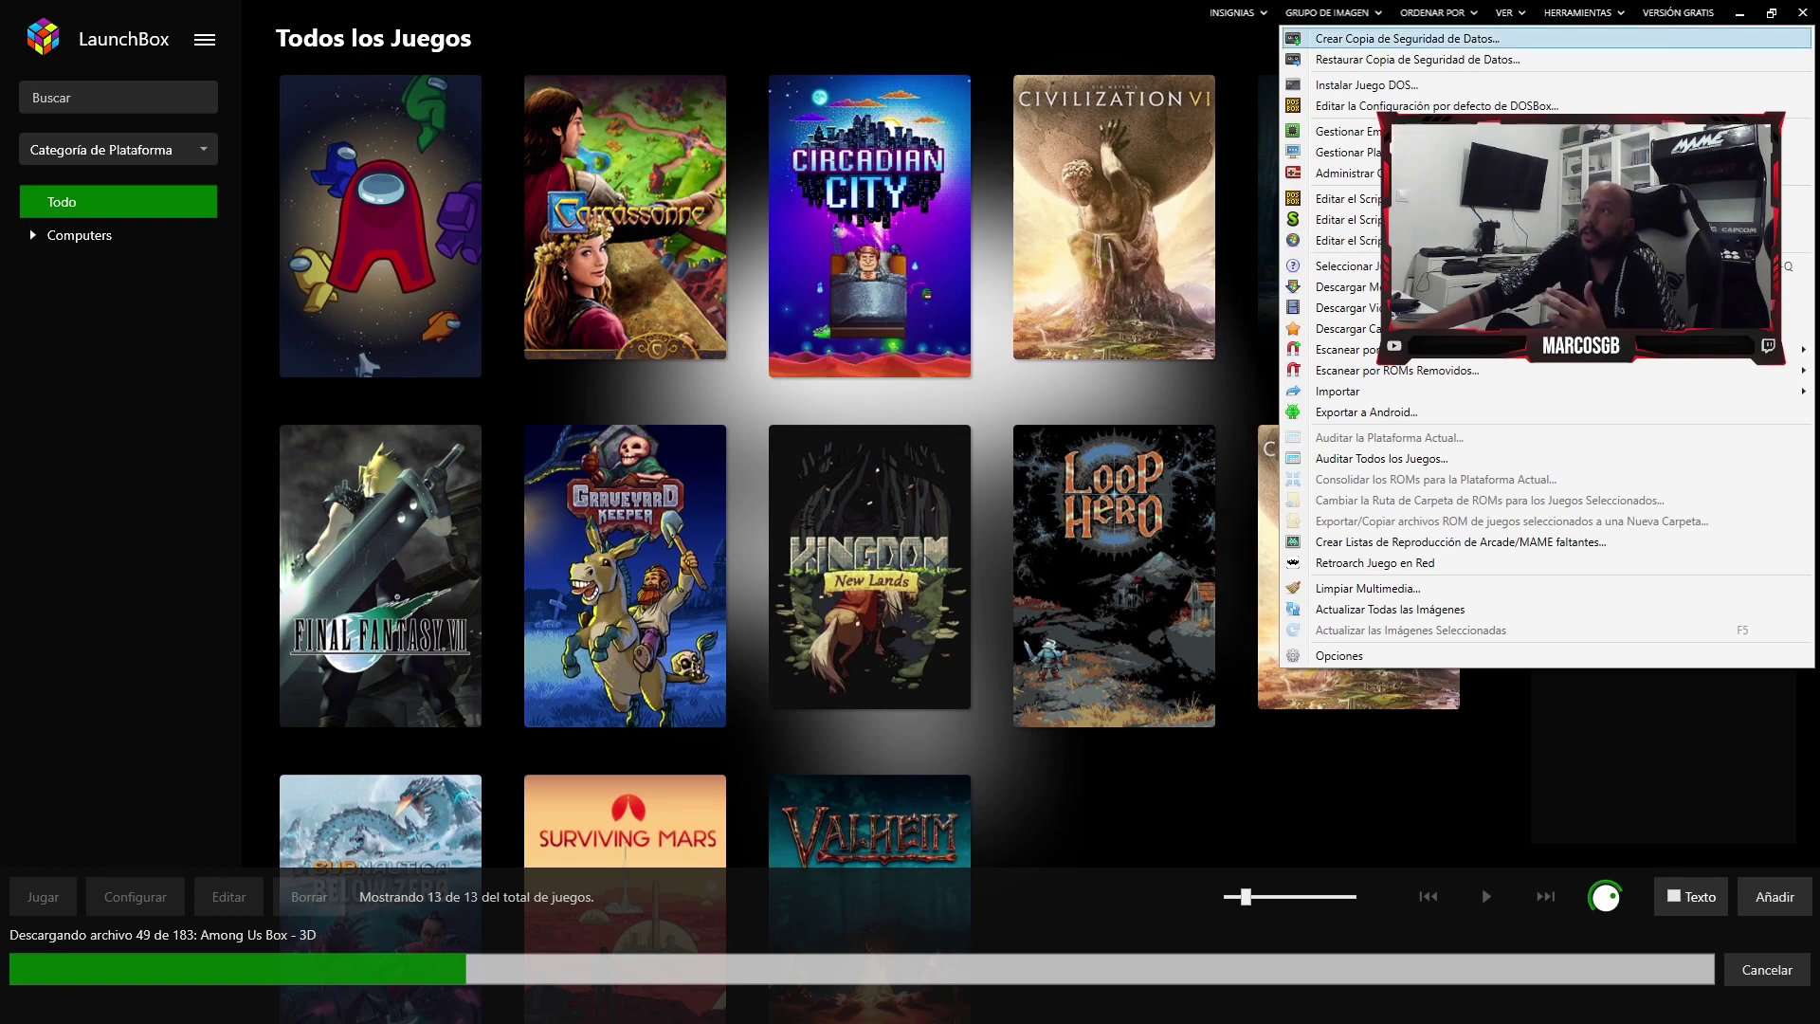
{"action": "key", "text": "Left"}
{"action": "key", "text": "Left"}
{"action": "key", "text": "Left"}
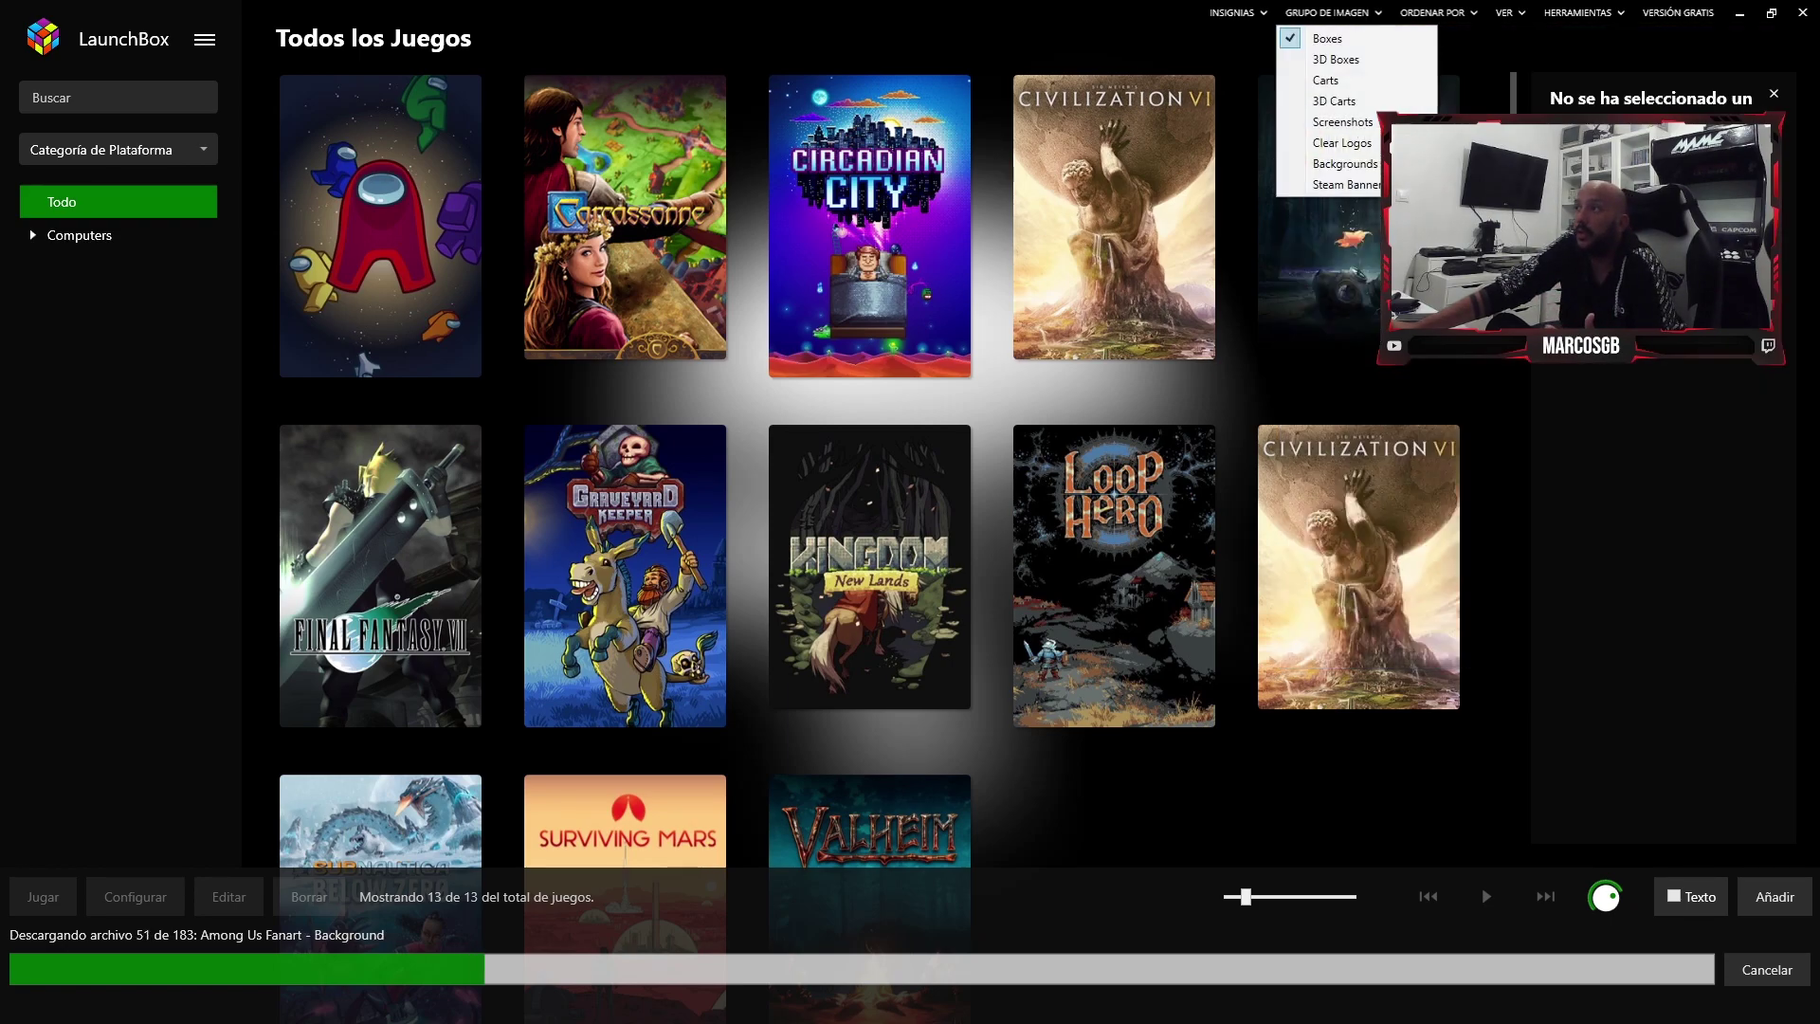
{"action": "key", "text": "Left"}
{"action": "key", "text": "Left"}
{"action": "key", "text": "Return"}
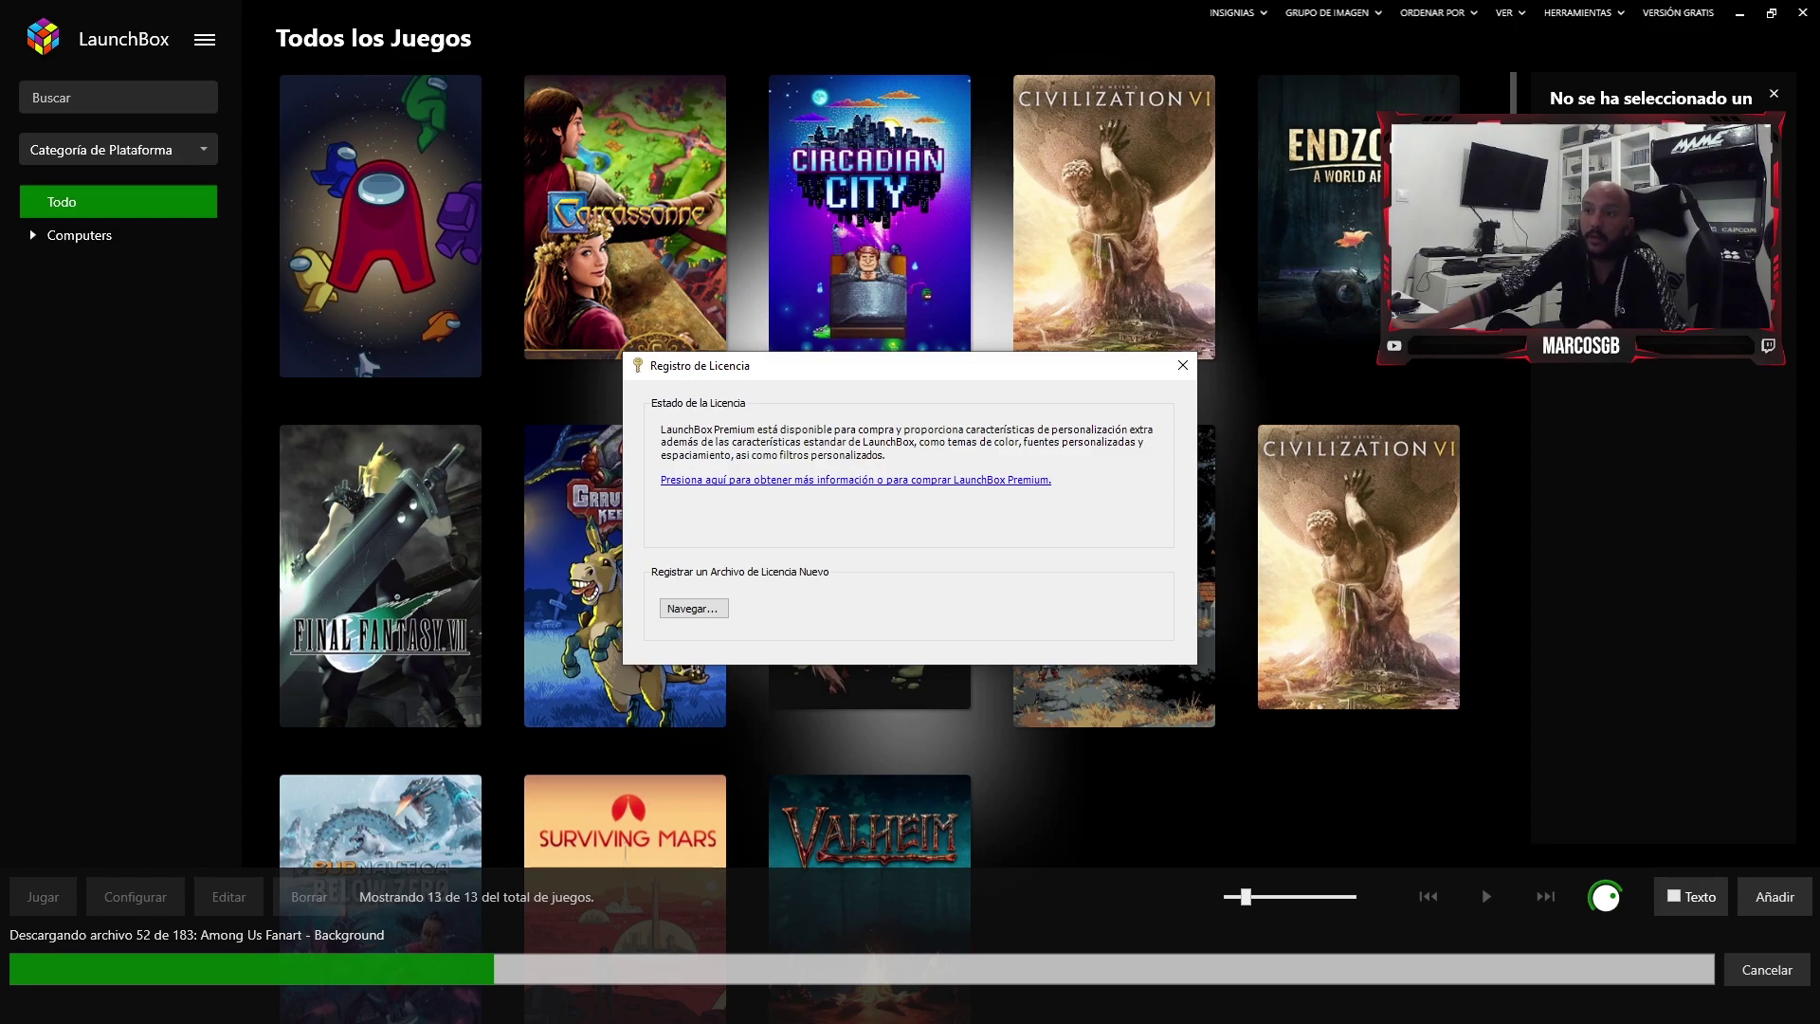
{"action": "left_click", "coordinate": [1182, 365]}
{"action": "mouse_move", "coordinate": [1113, 493]}
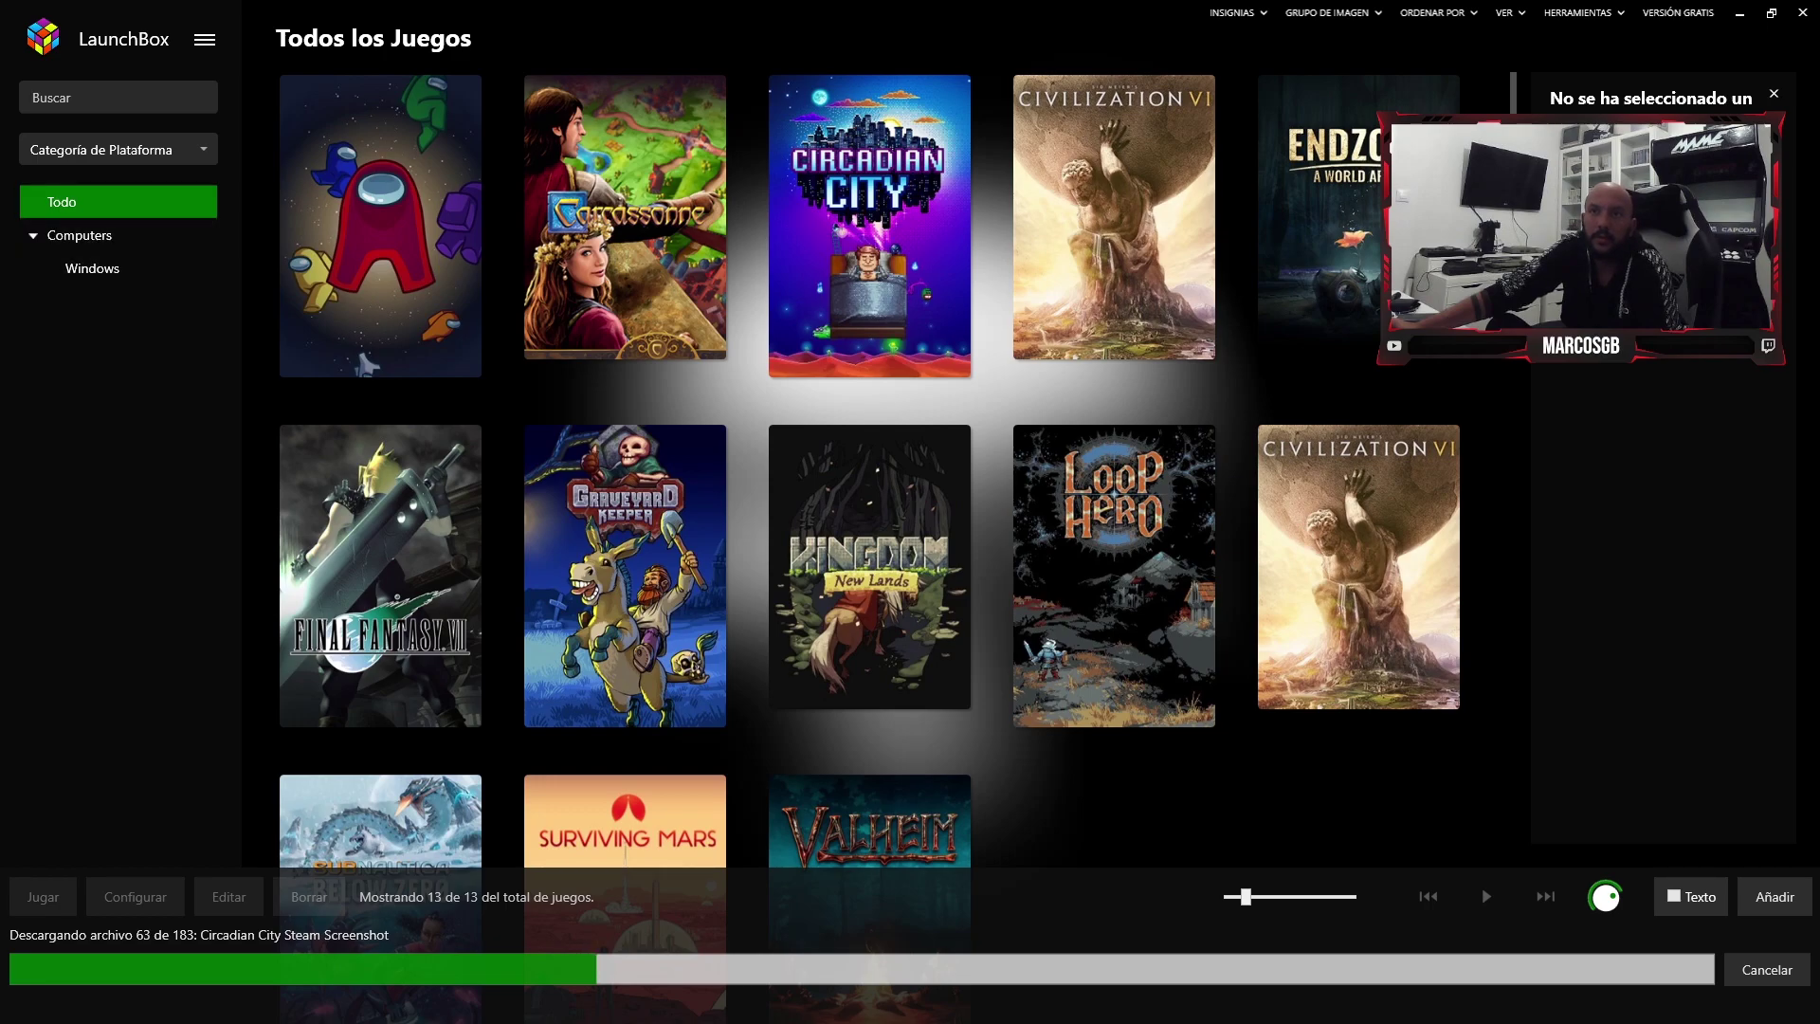
- Switch the Windows library to a list view and check the sidebar's category grouping choices
{"action": "scroll", "coordinate": [870, 385], "scroll_direction": "down", "scroll_amount": 3}
{"action": "scroll", "coordinate": [870, 384], "scroll_direction": "up", "scroll_amount": 3}
{"action": "scroll", "coordinate": [870, 385], "scroll_direction": "down", "scroll_amount": 3}
{"action": "scroll", "coordinate": [870, 385], "scroll_direction": "up", "scroll_amount": 3}
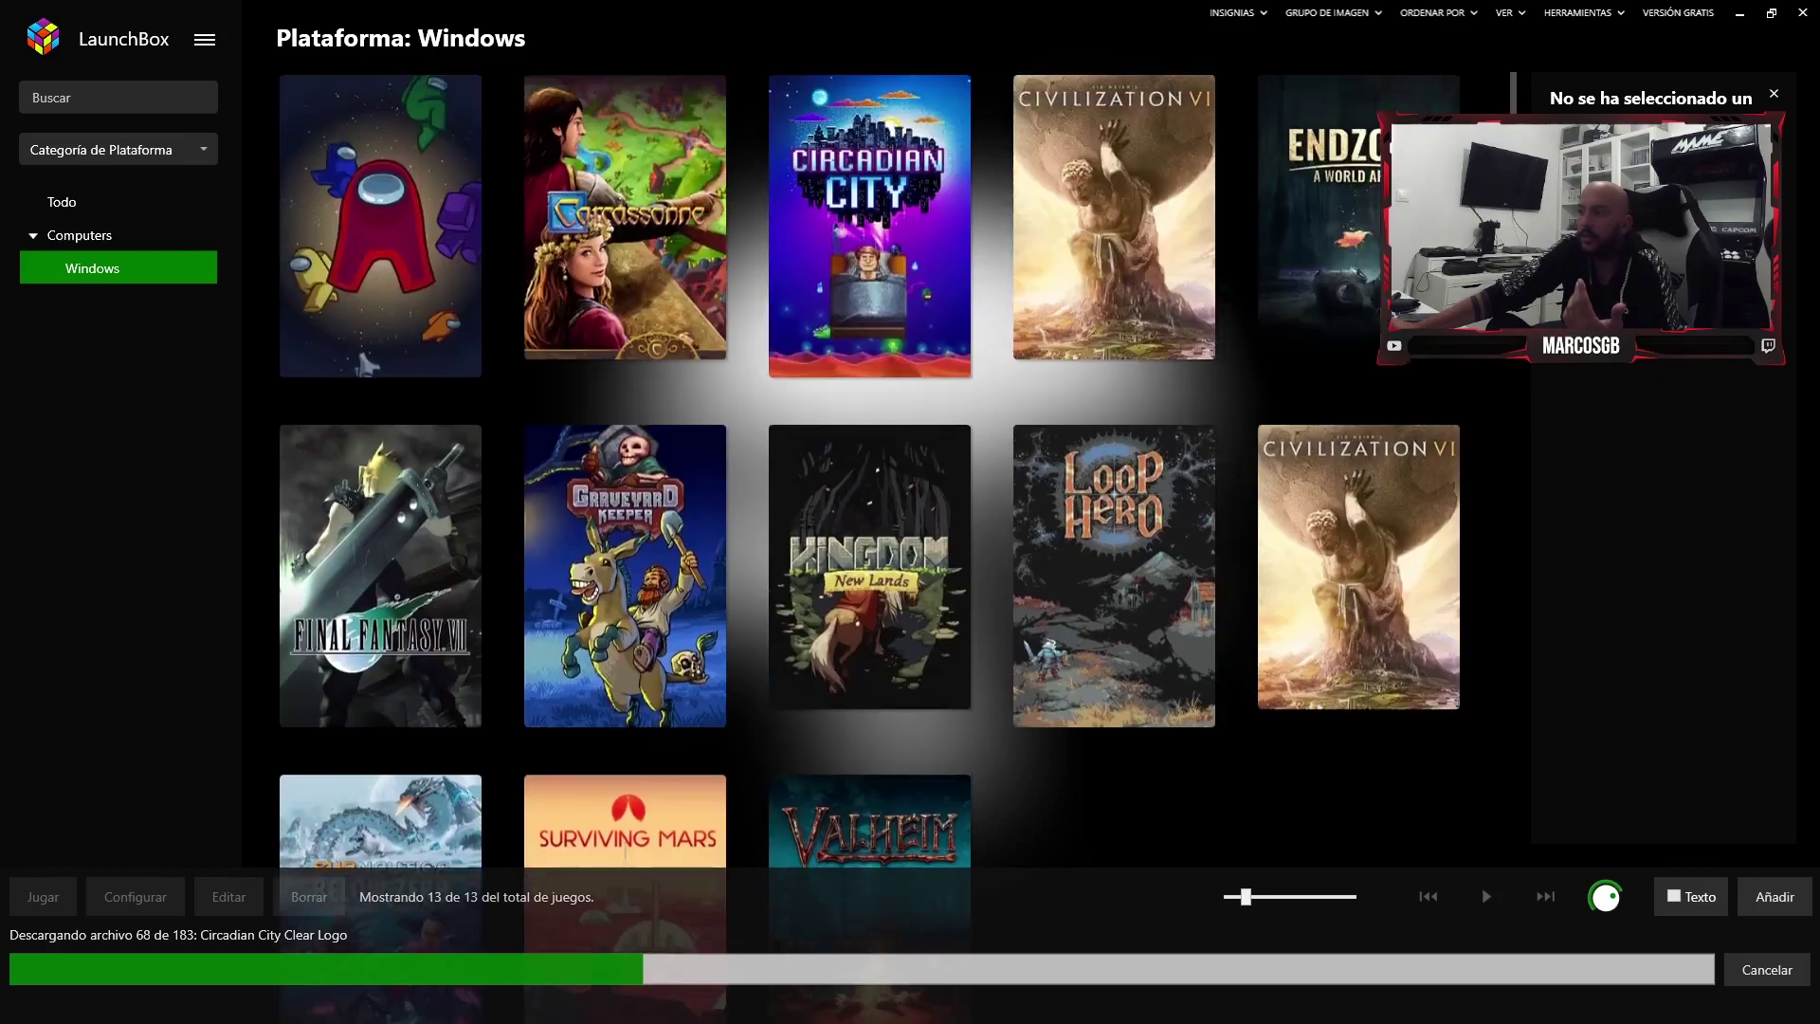
{"action": "left_click", "coordinate": [204, 39]}
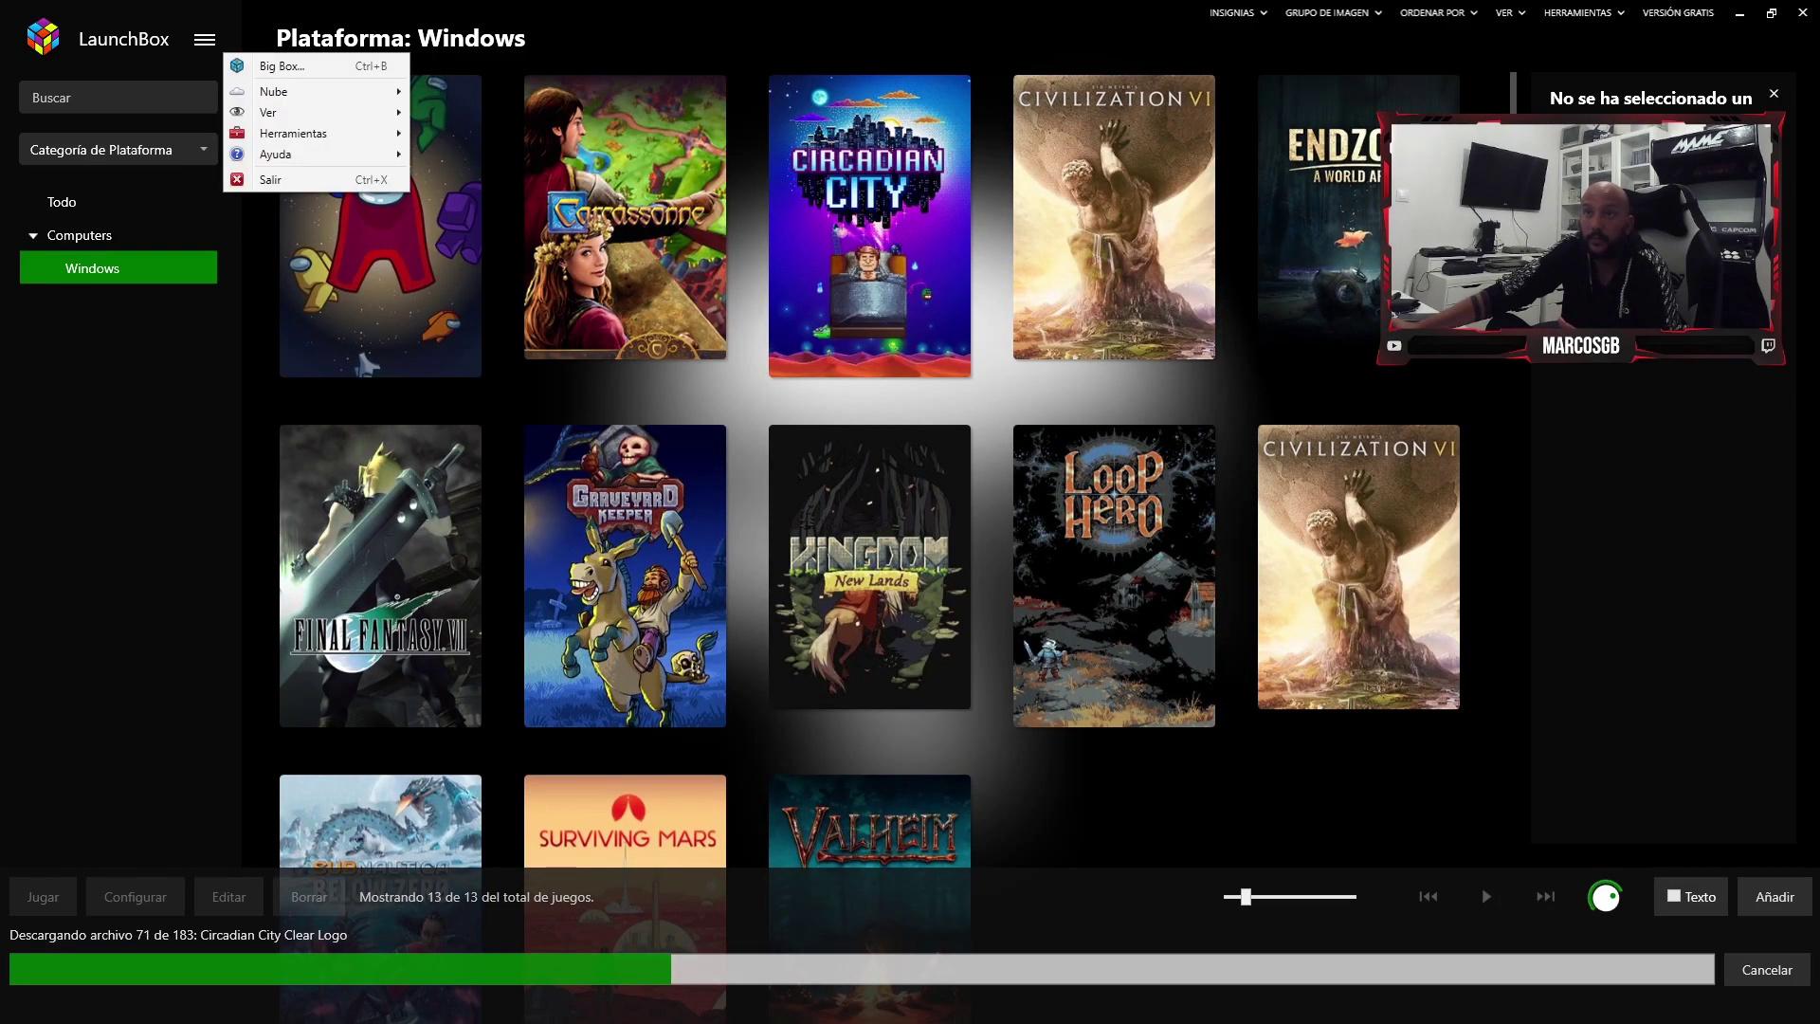
{"action": "mouse_move", "coordinate": [313, 112]}
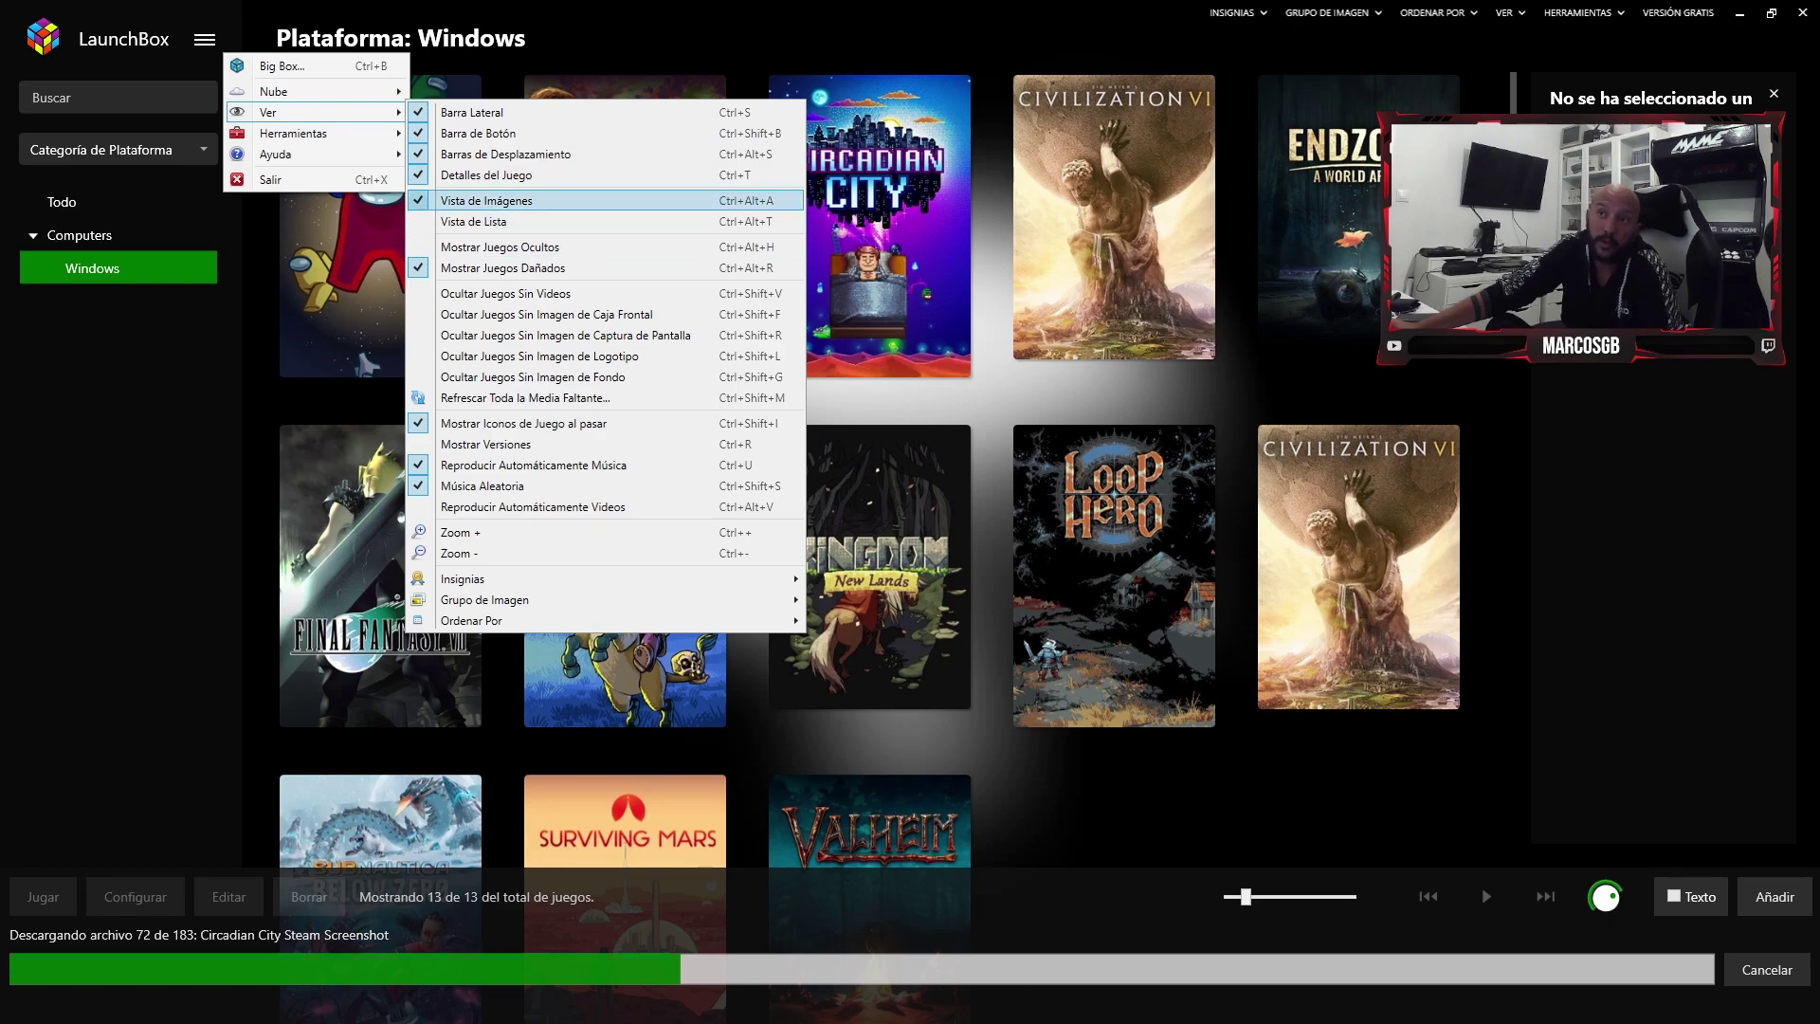
{"action": "left_click", "coordinate": [474, 221]}
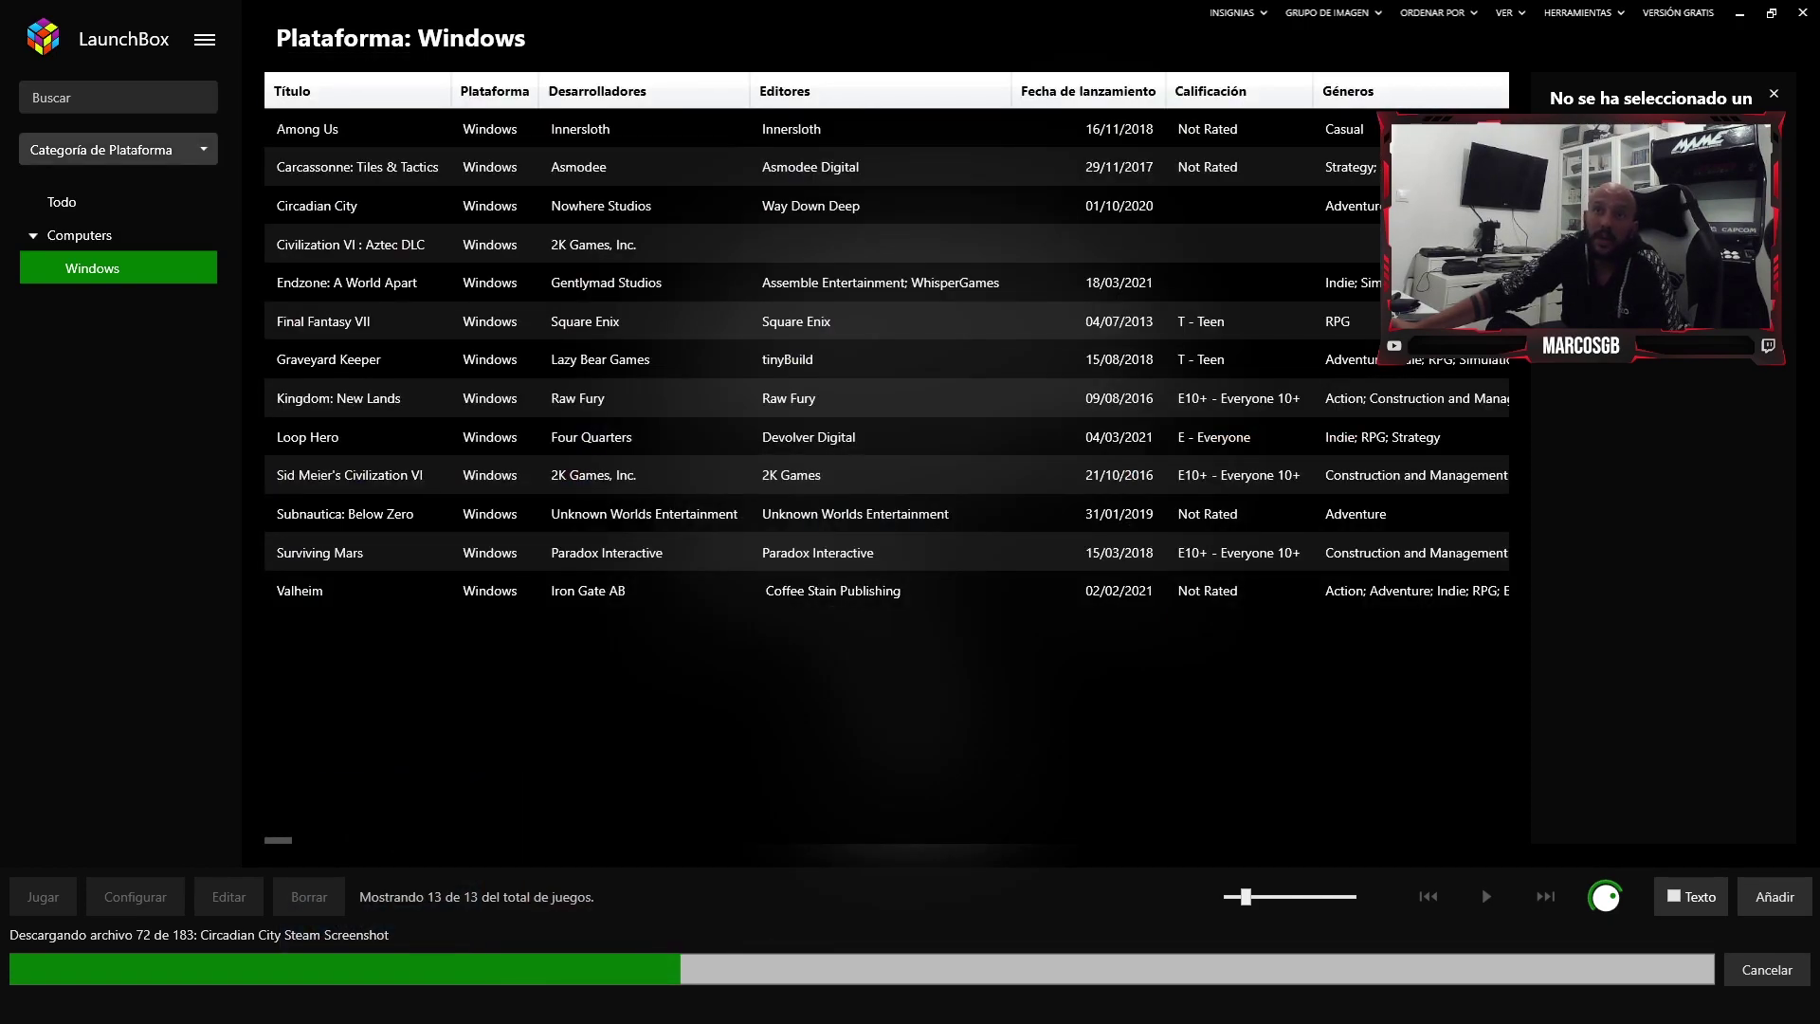
{"action": "left_click", "coordinate": [113, 149]}
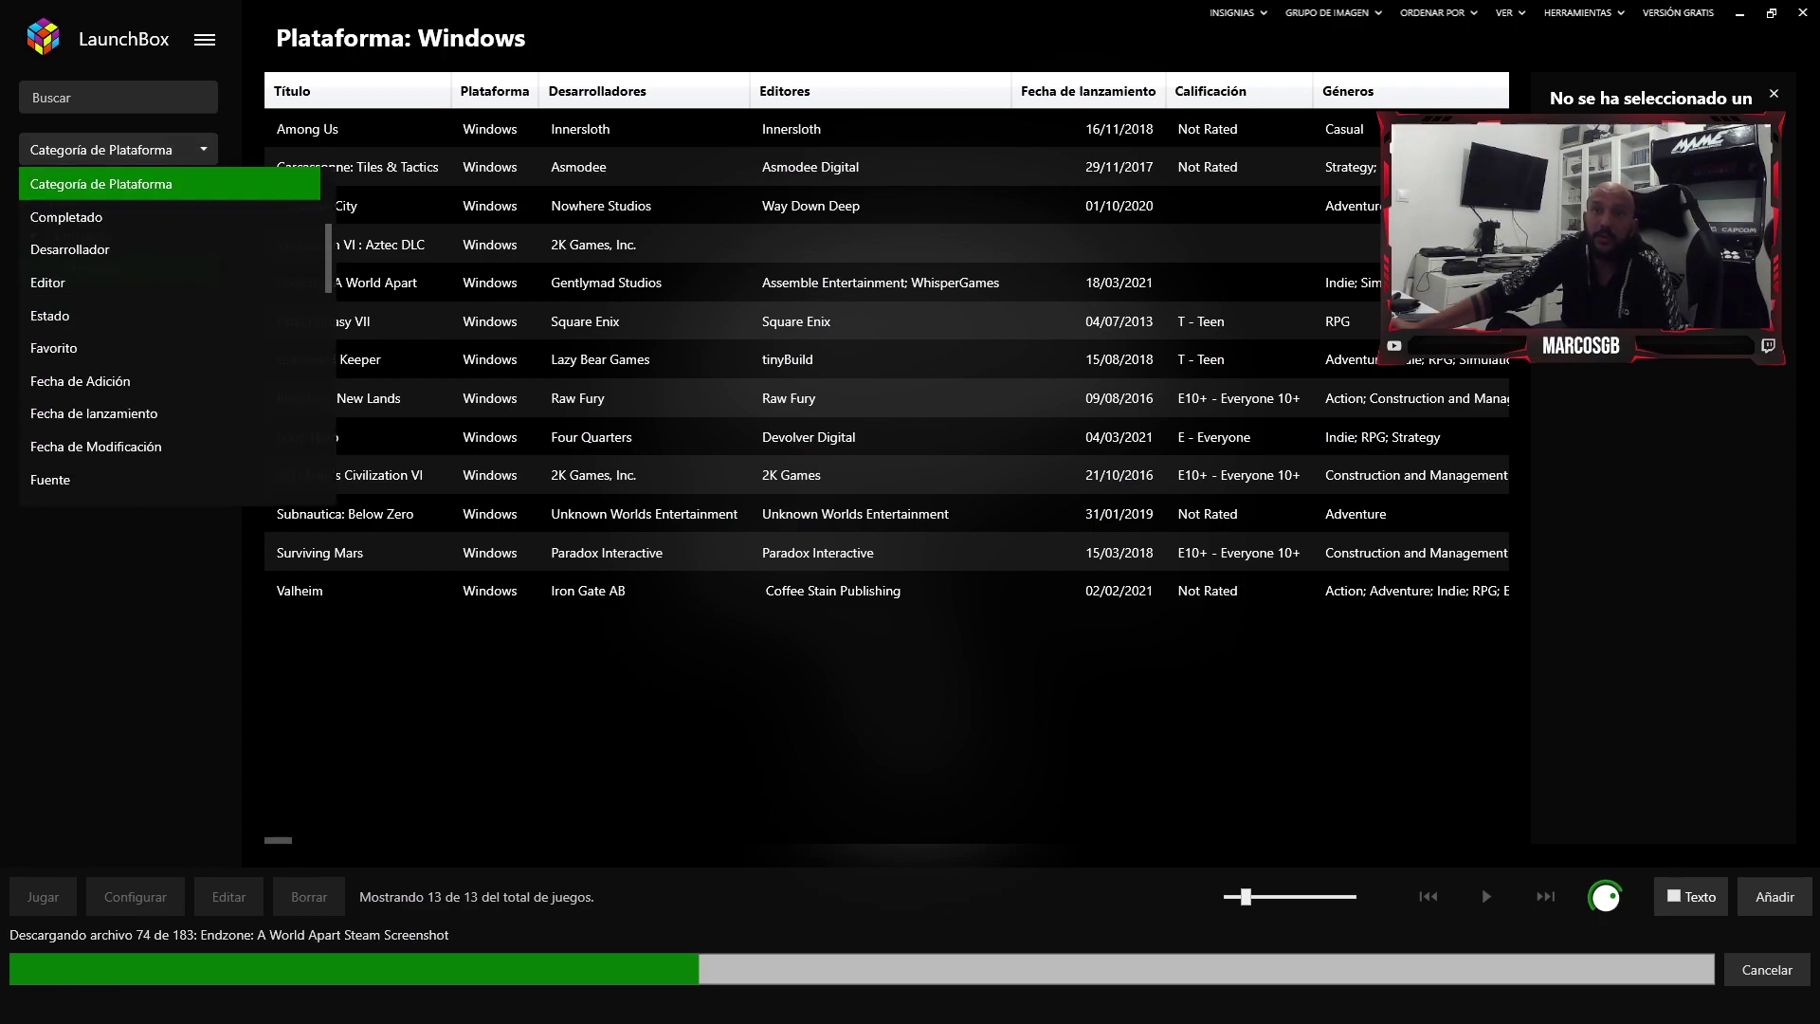
{"action": "key", "text": "Escape"}
- Switch the Windows games to Vista de Imágenes, a cover-art grid
{"action": "left_click", "coordinate": [204, 38]}
{"action": "mouse_move", "coordinate": [284, 112]}
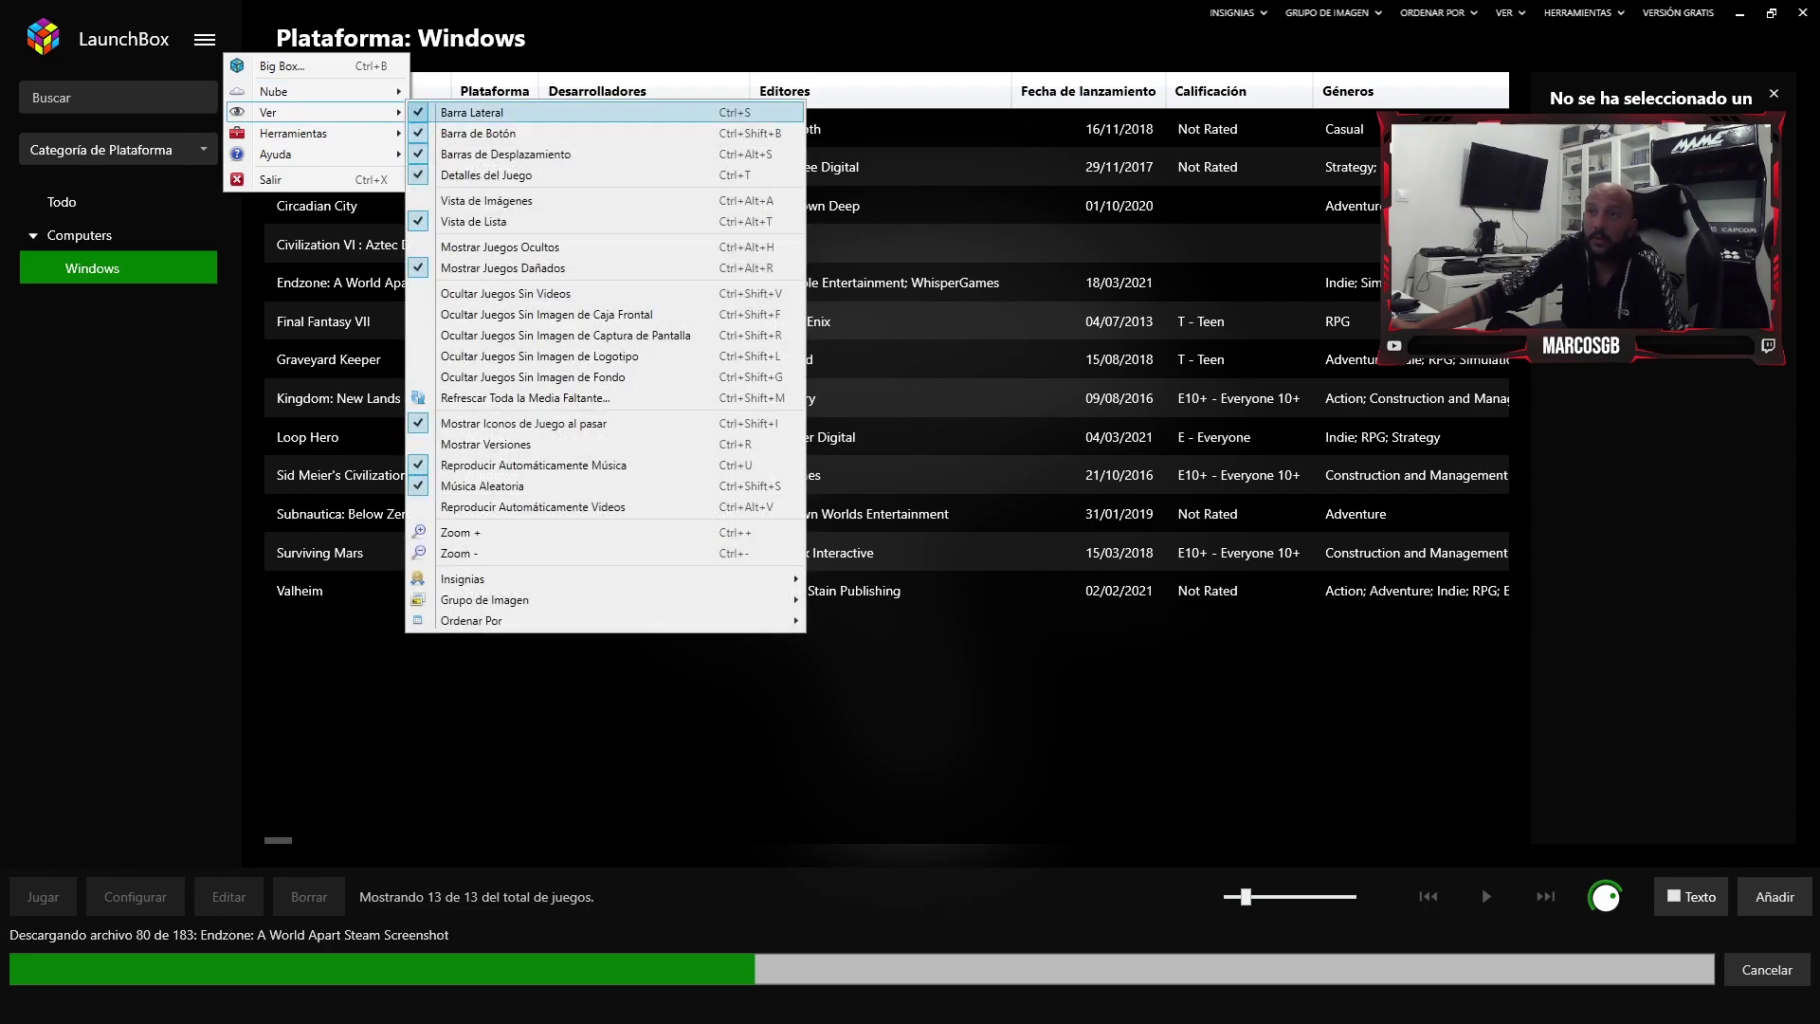
{"action": "left_click", "coordinate": [485, 201]}
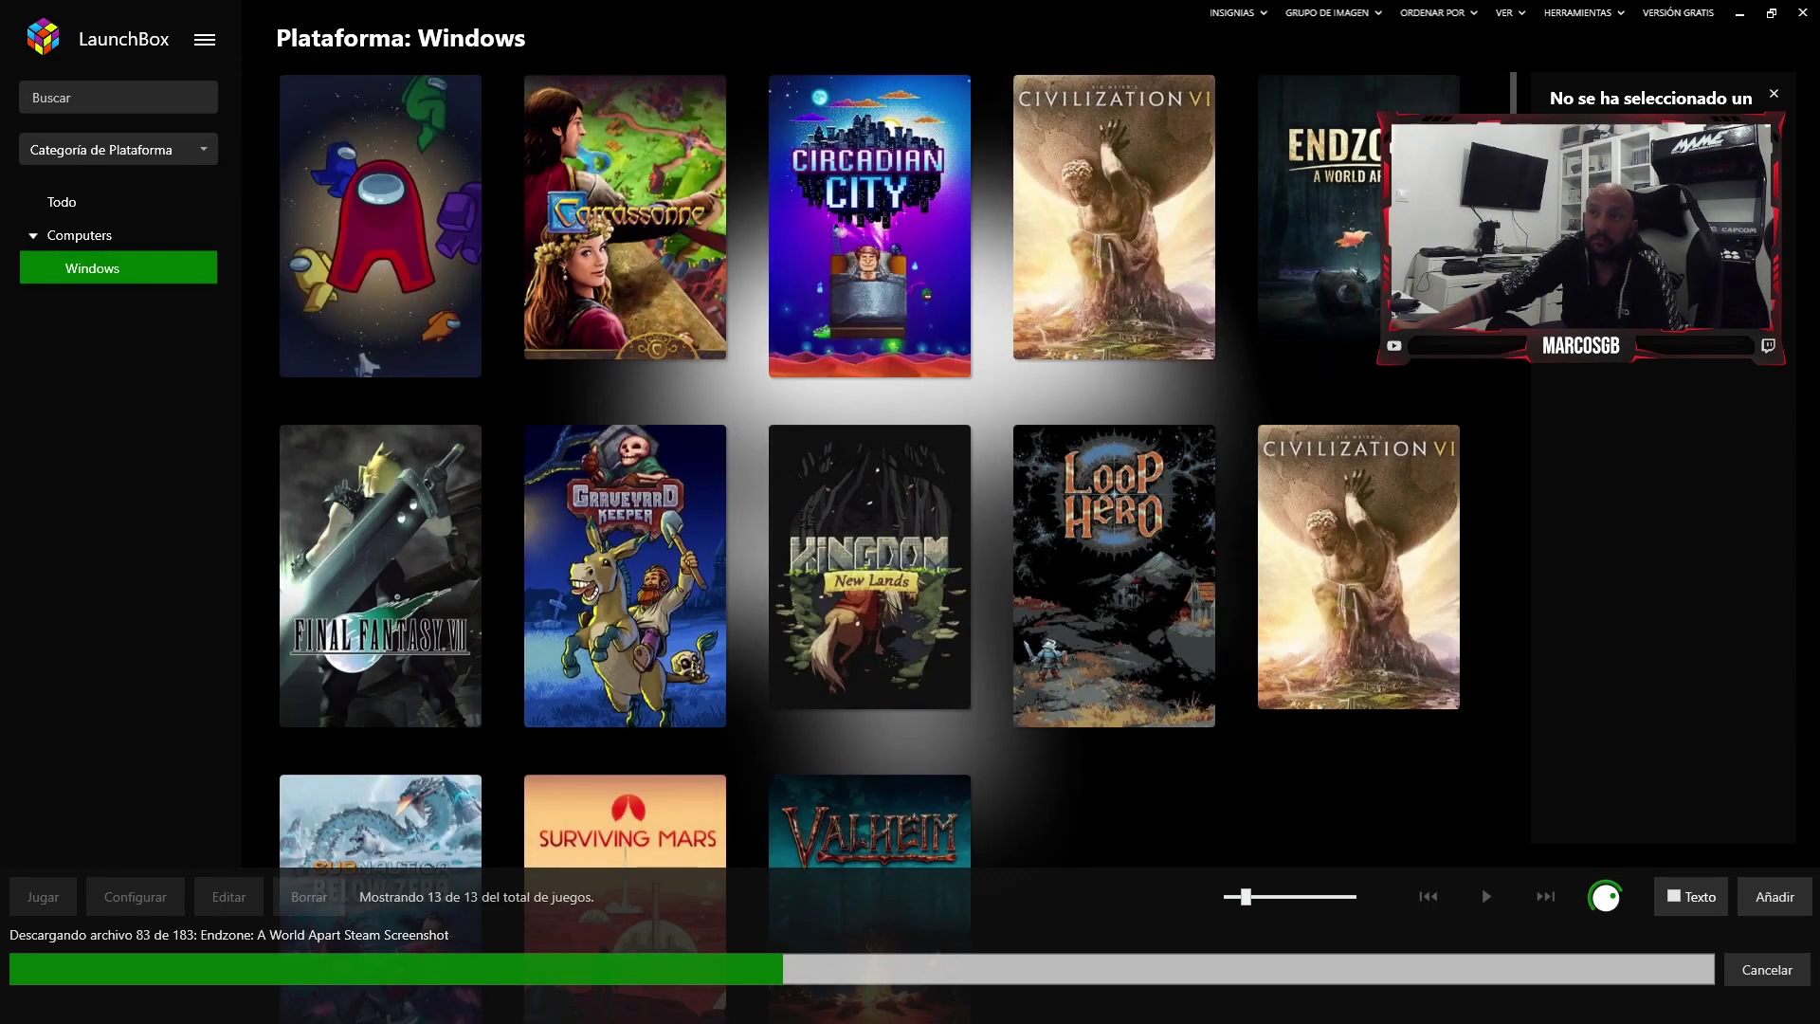
{"action": "left_click", "coordinate": [204, 39]}
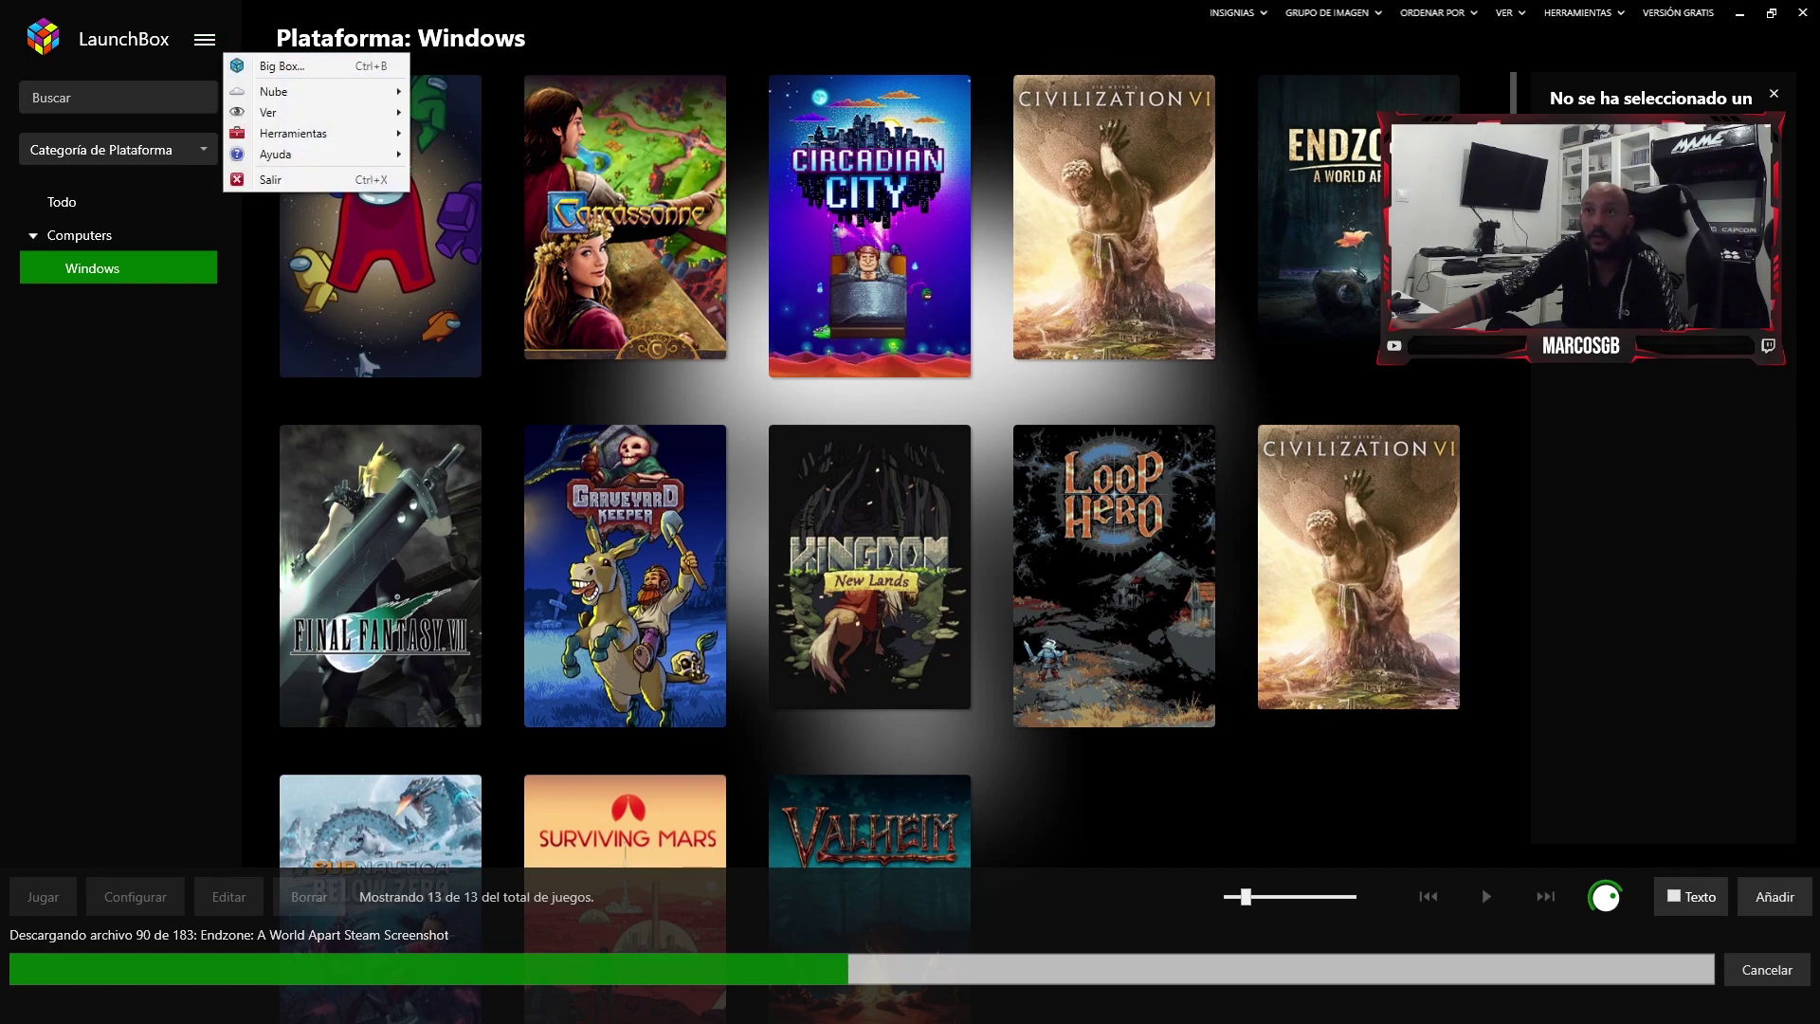
{"action": "mouse_move", "coordinate": [284, 91]}
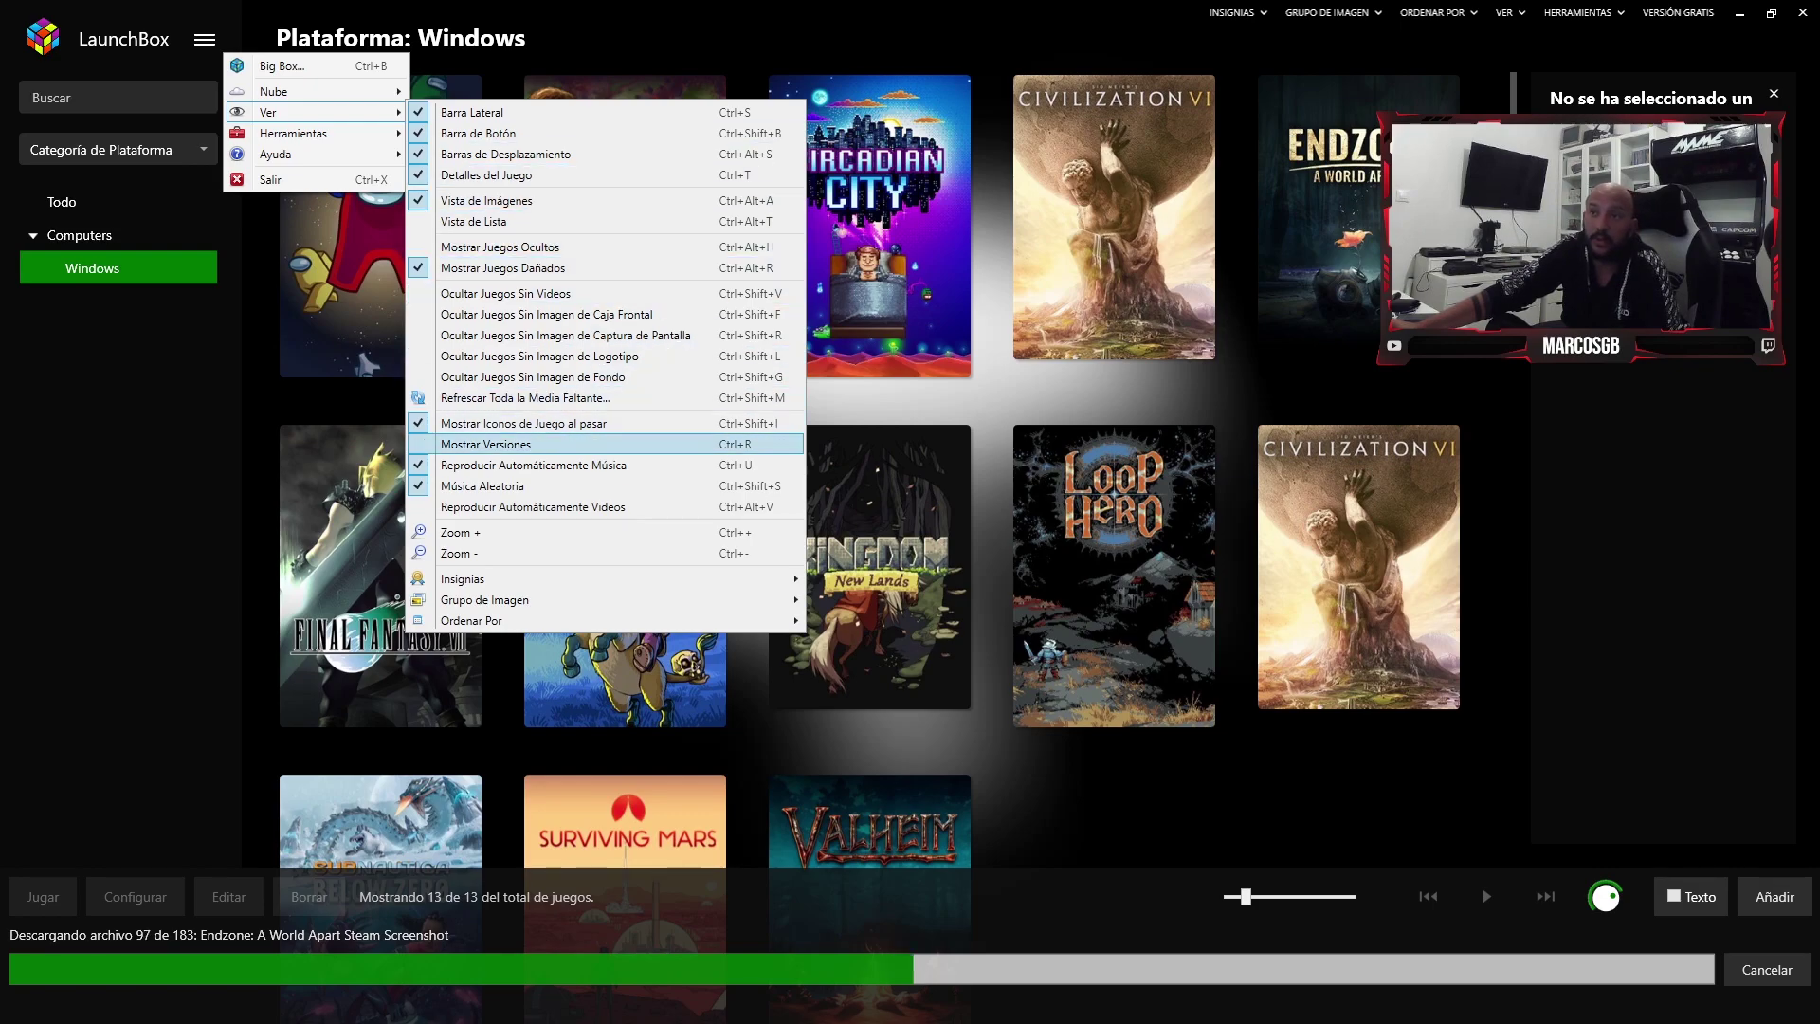
- Browse the Insignias and Ver menus, then list the Grupo de Imagen tile image types
{"action": "mouse_move", "coordinate": [568, 599]}
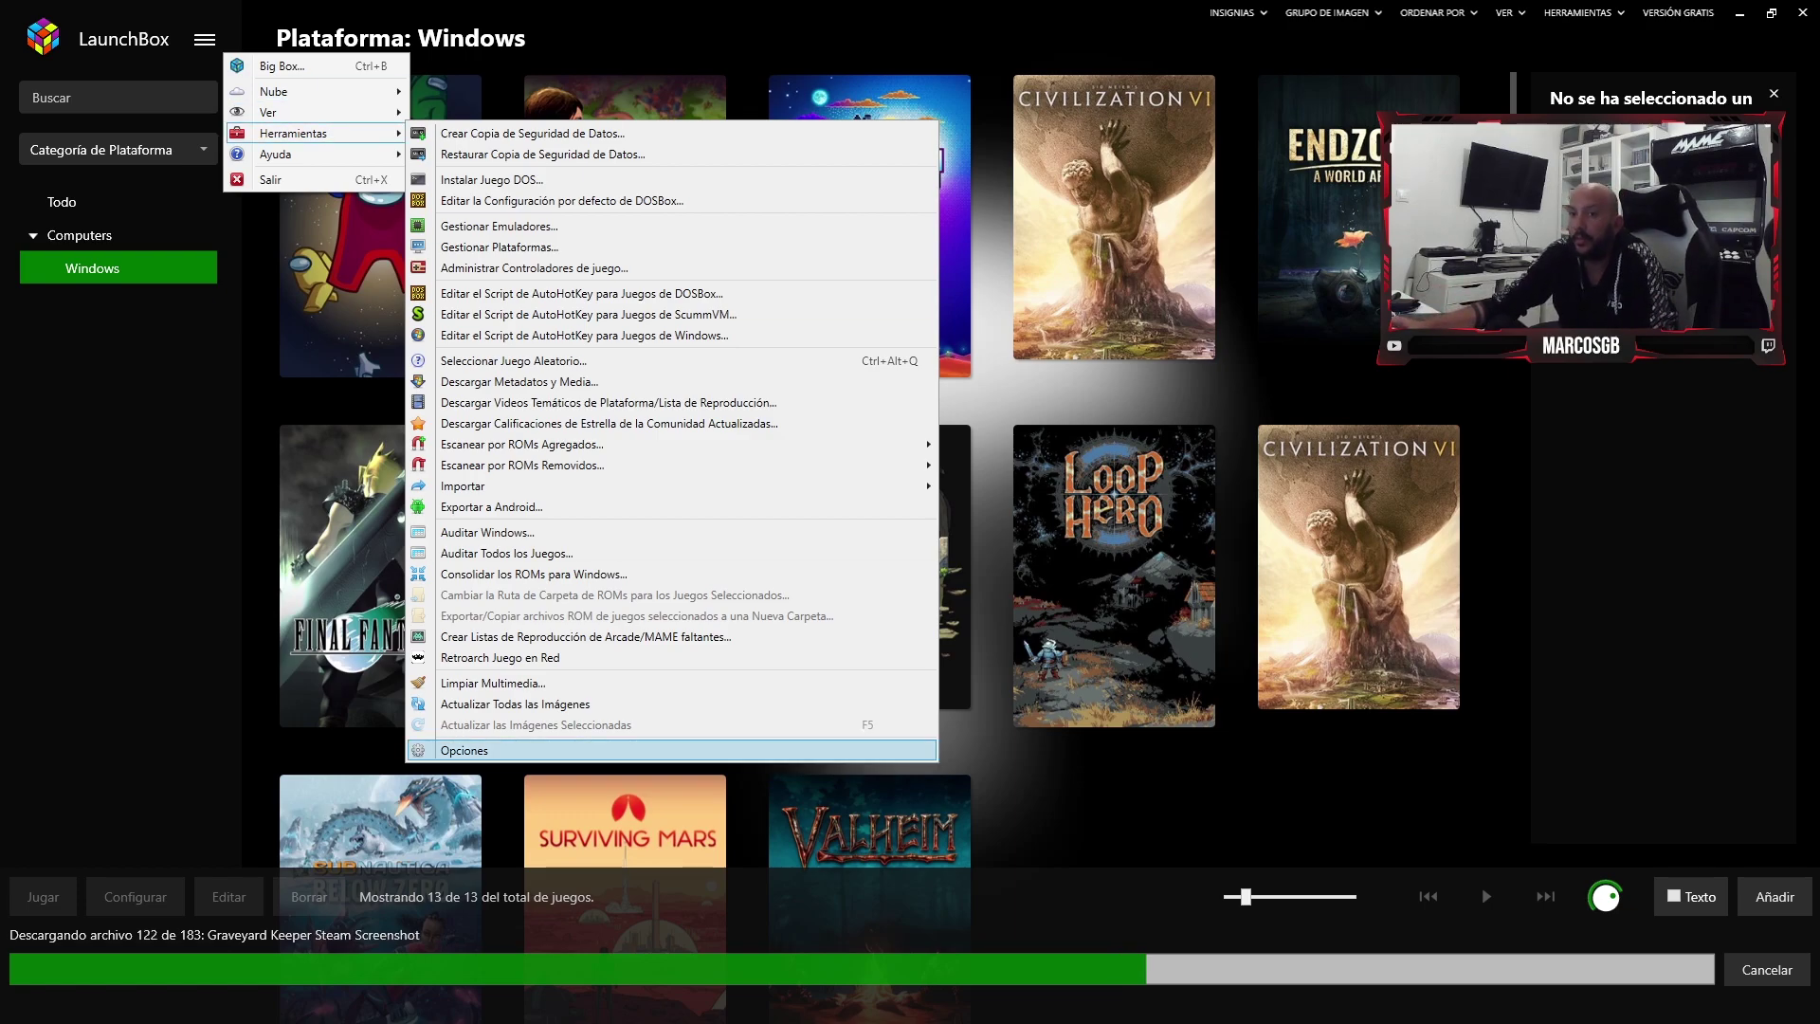
{"action": "key", "text": "Escape"}
{"action": "key", "text": "Escape"}
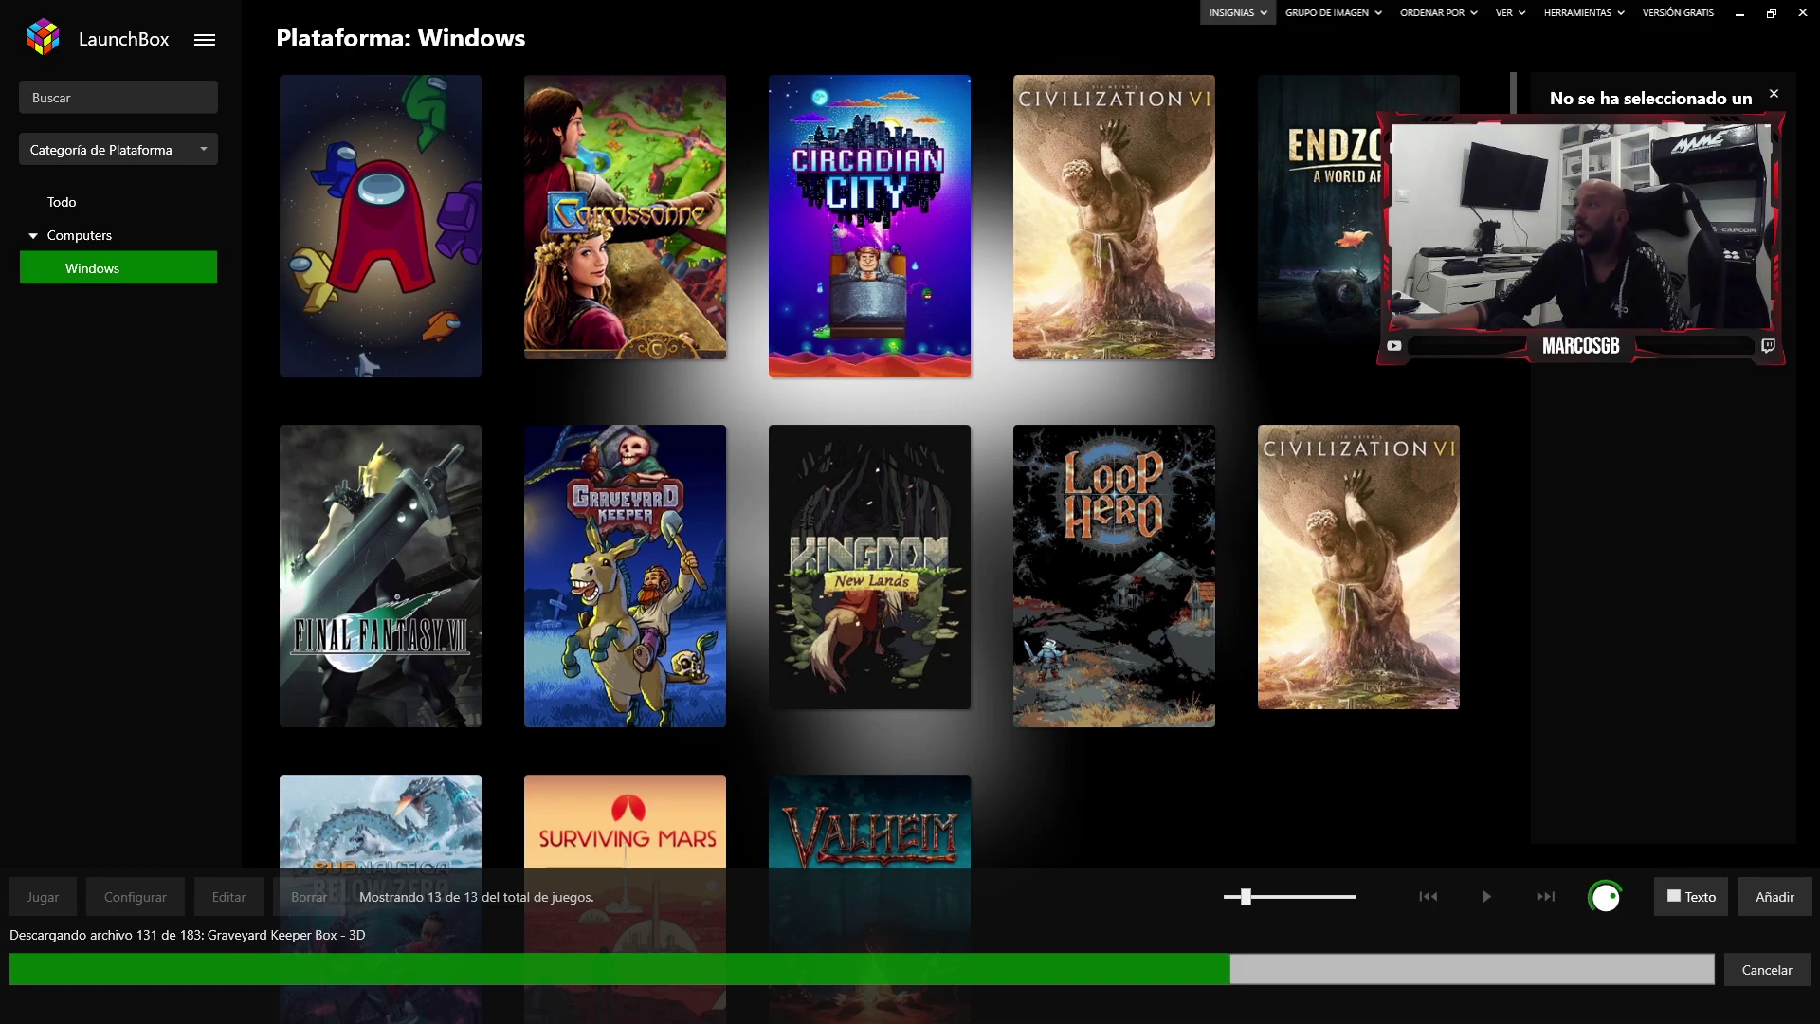
{"action": "left_click", "coordinate": [1237, 12]}
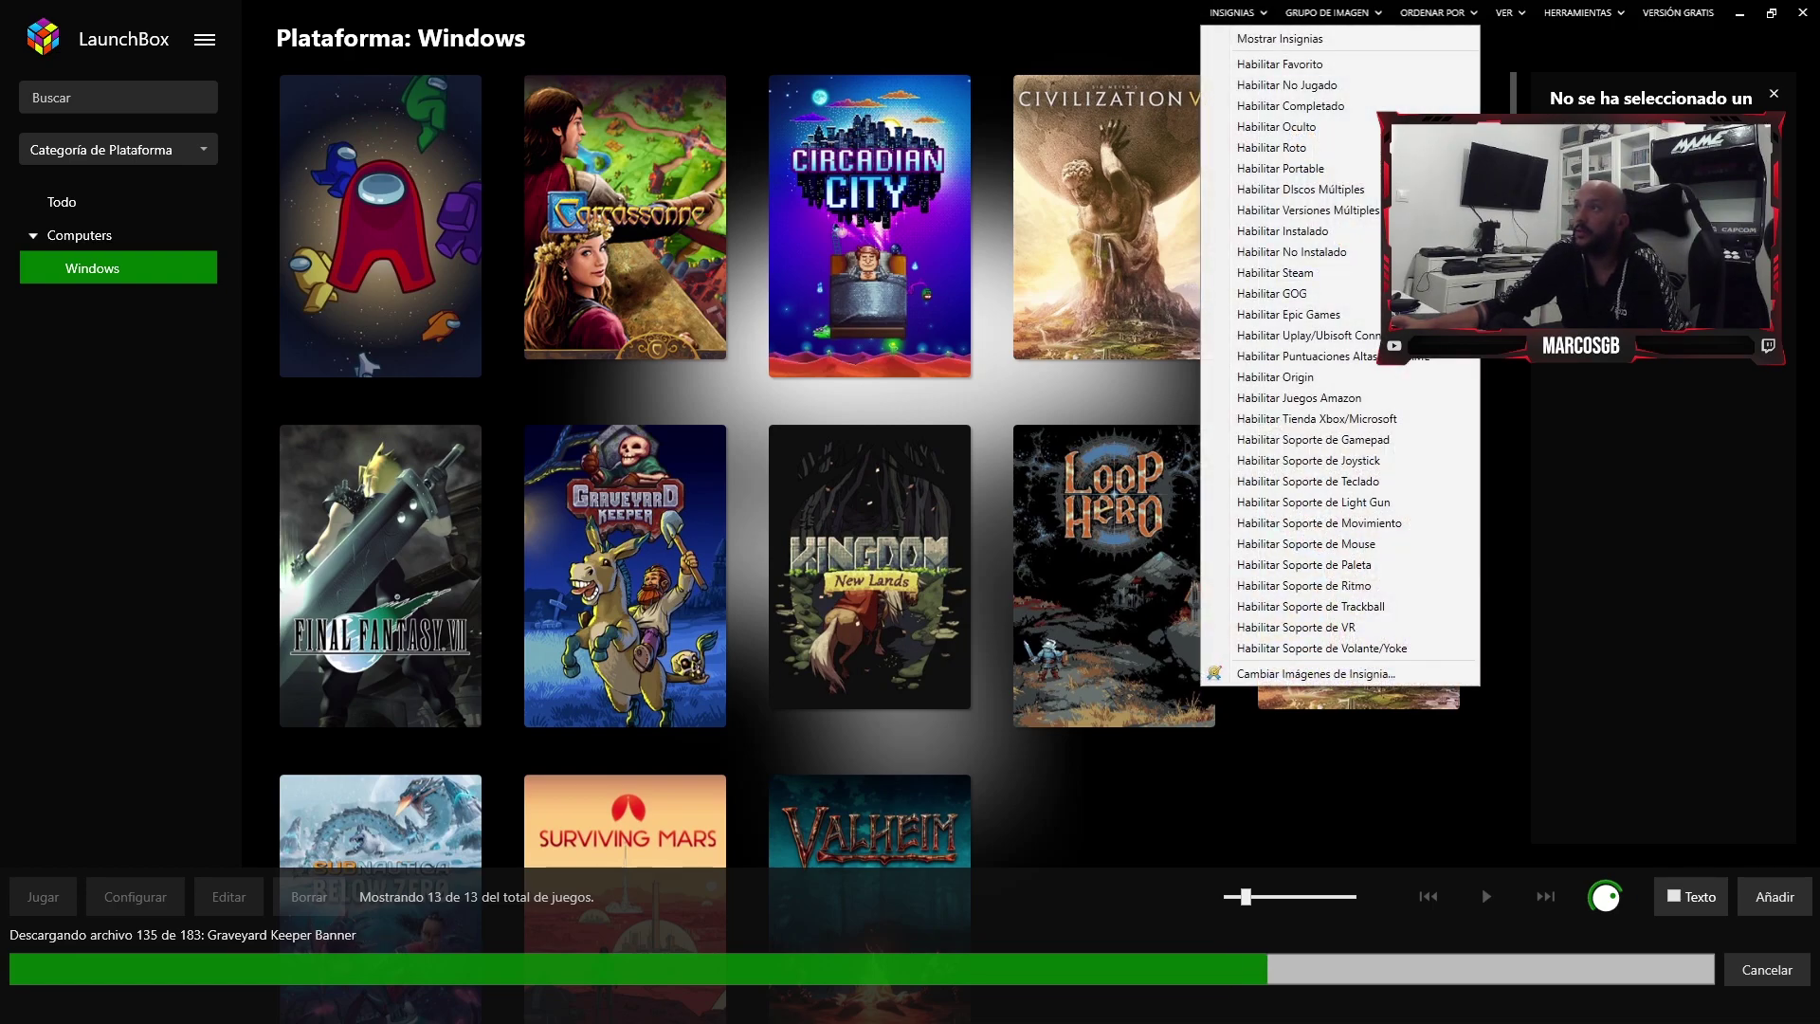
{"action": "left_click", "coordinate": [1507, 12]}
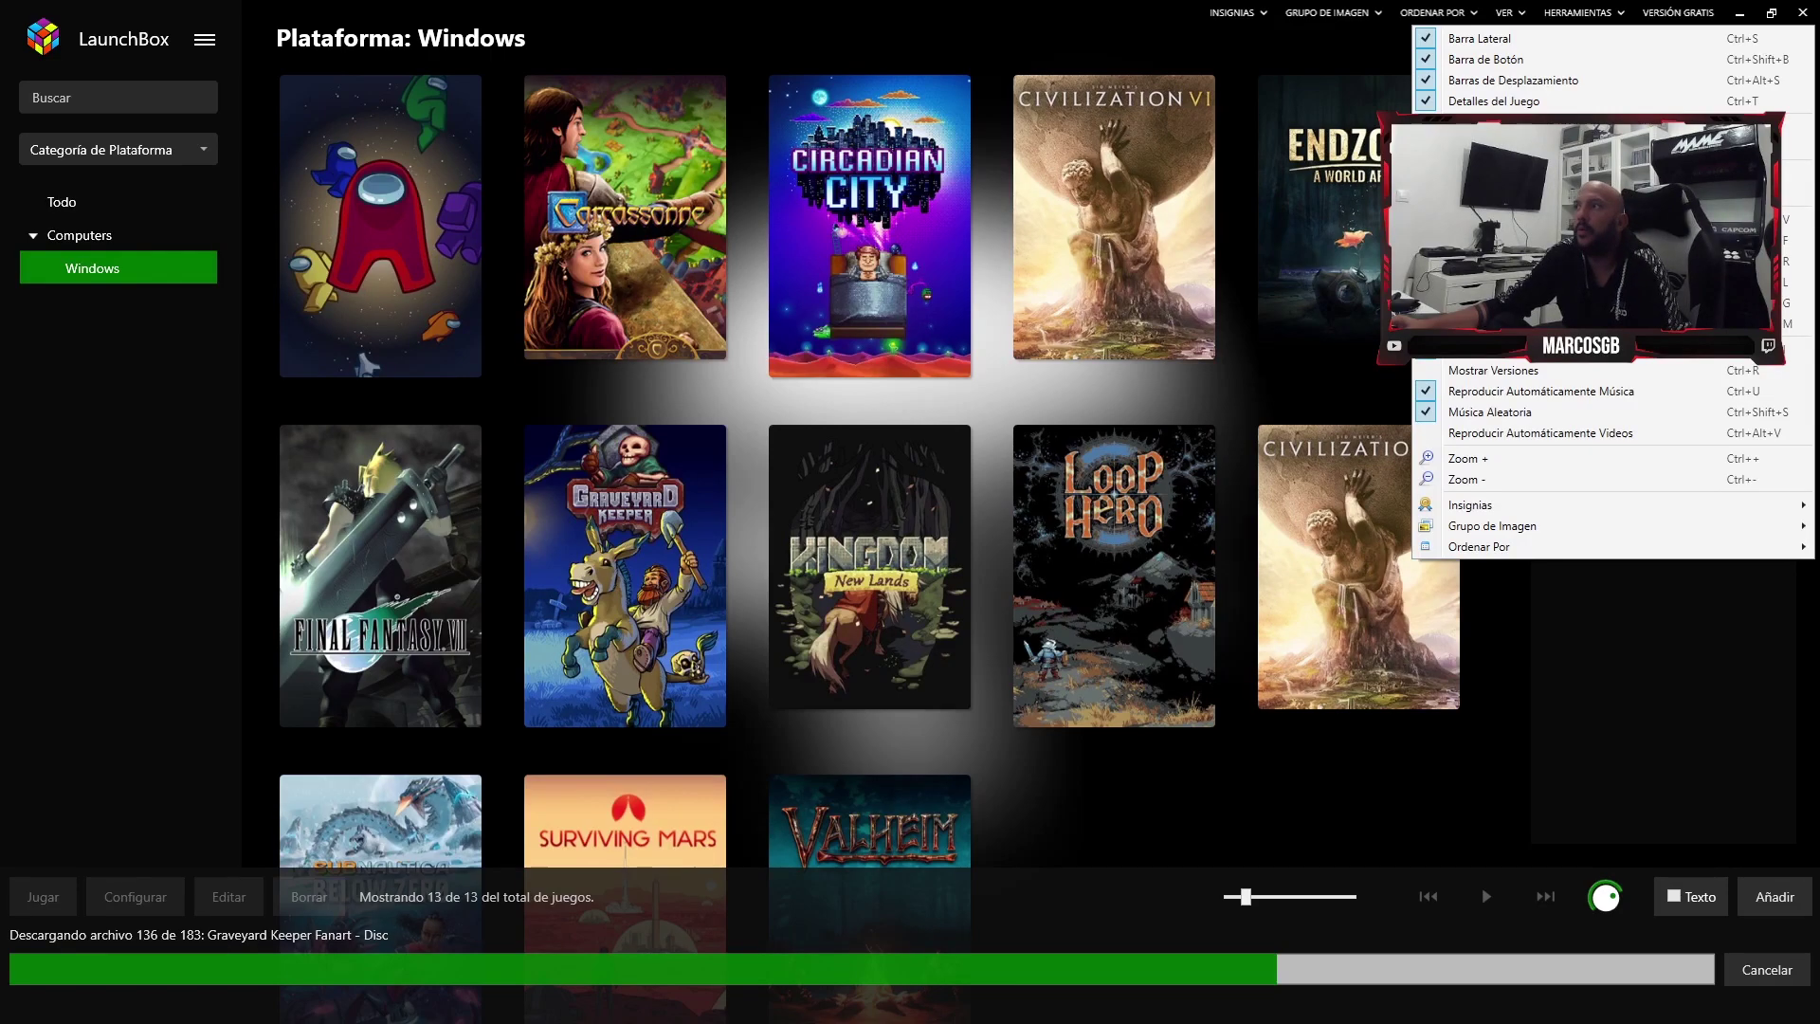
{"action": "left_click", "coordinate": [1331, 12]}
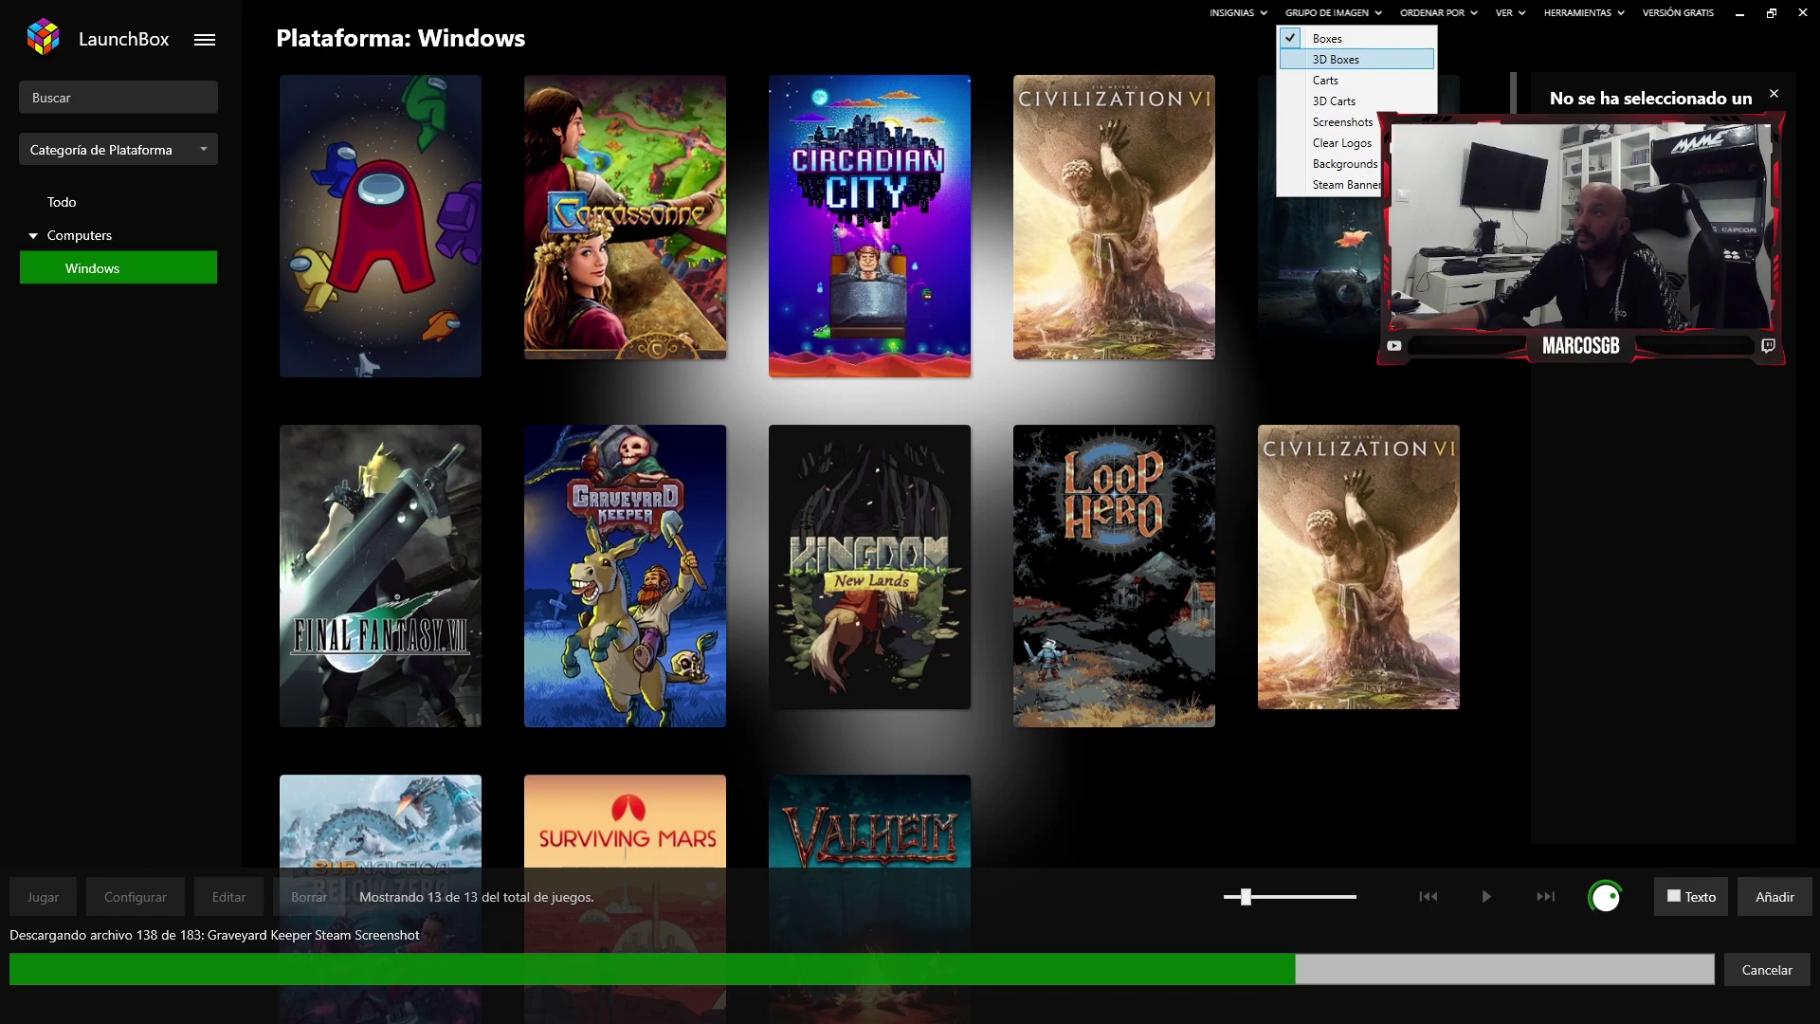
- Preview the game tiles as 3D Boxes, Carts, 3D Carts and Screenshots
{"action": "left_click", "coordinate": [1337, 59]}
{"action": "left_click", "coordinate": [1331, 13]}
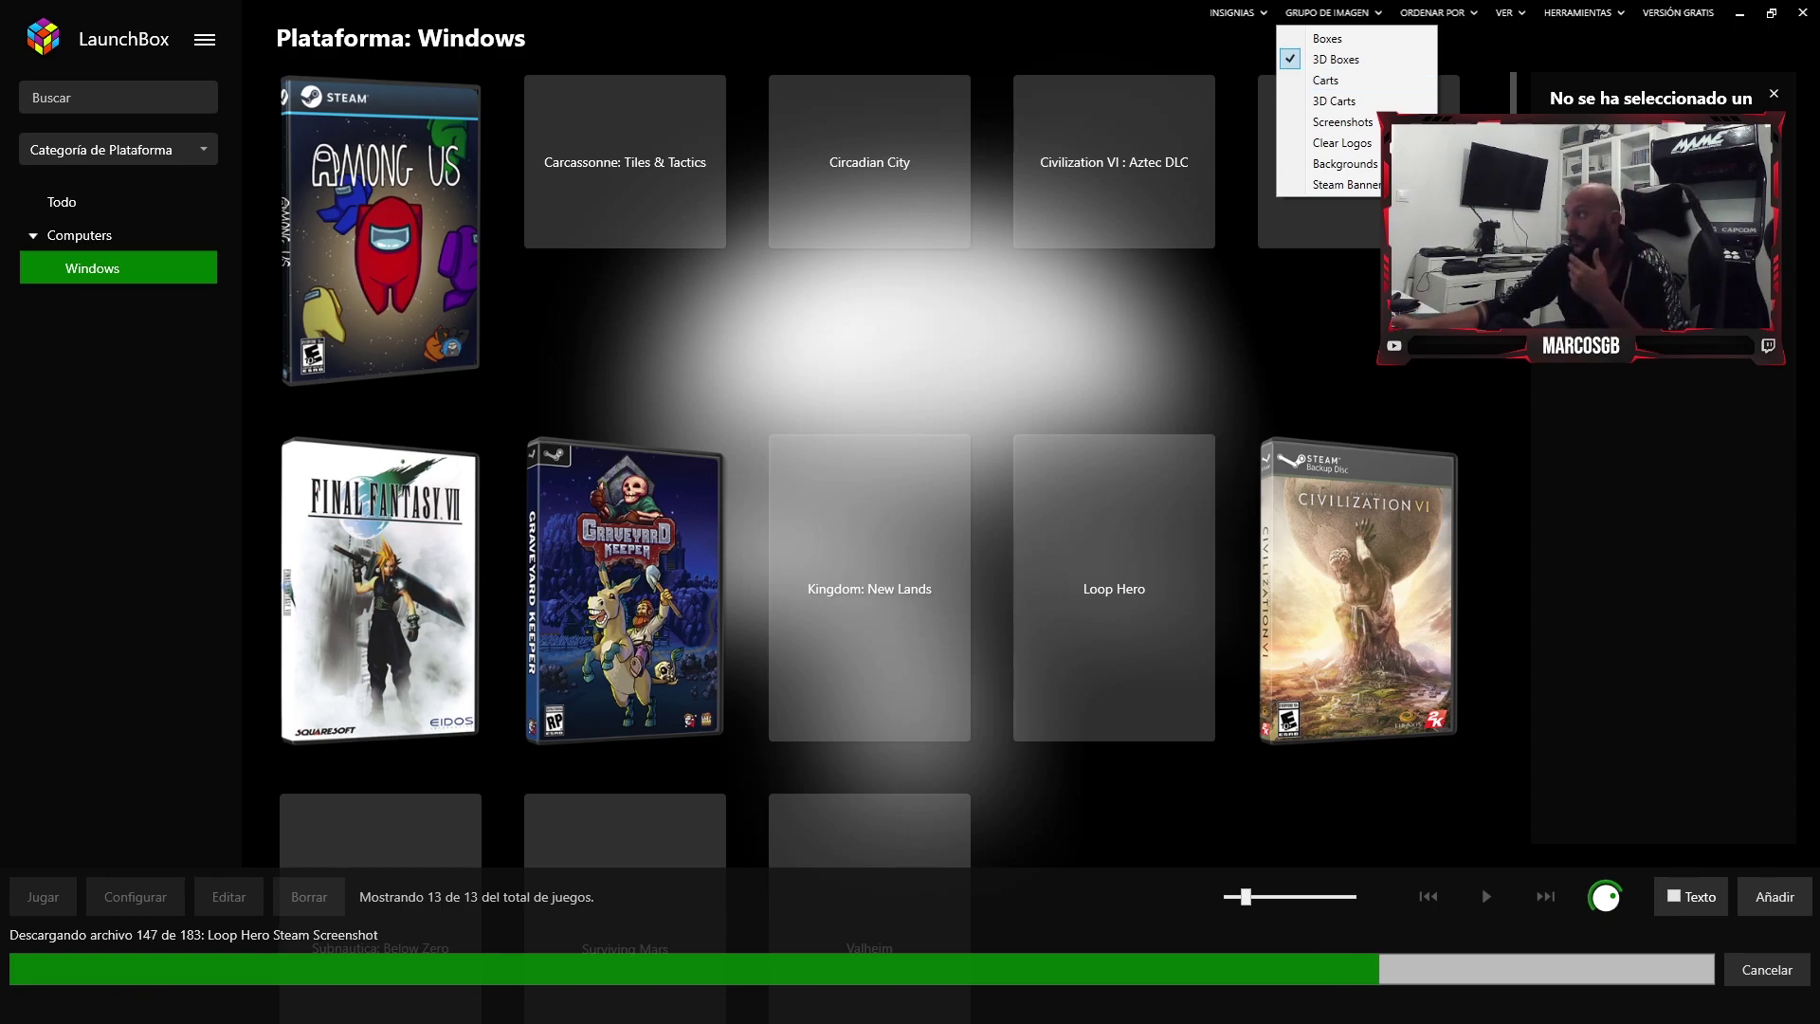
{"action": "left_click", "coordinate": [1336, 79]}
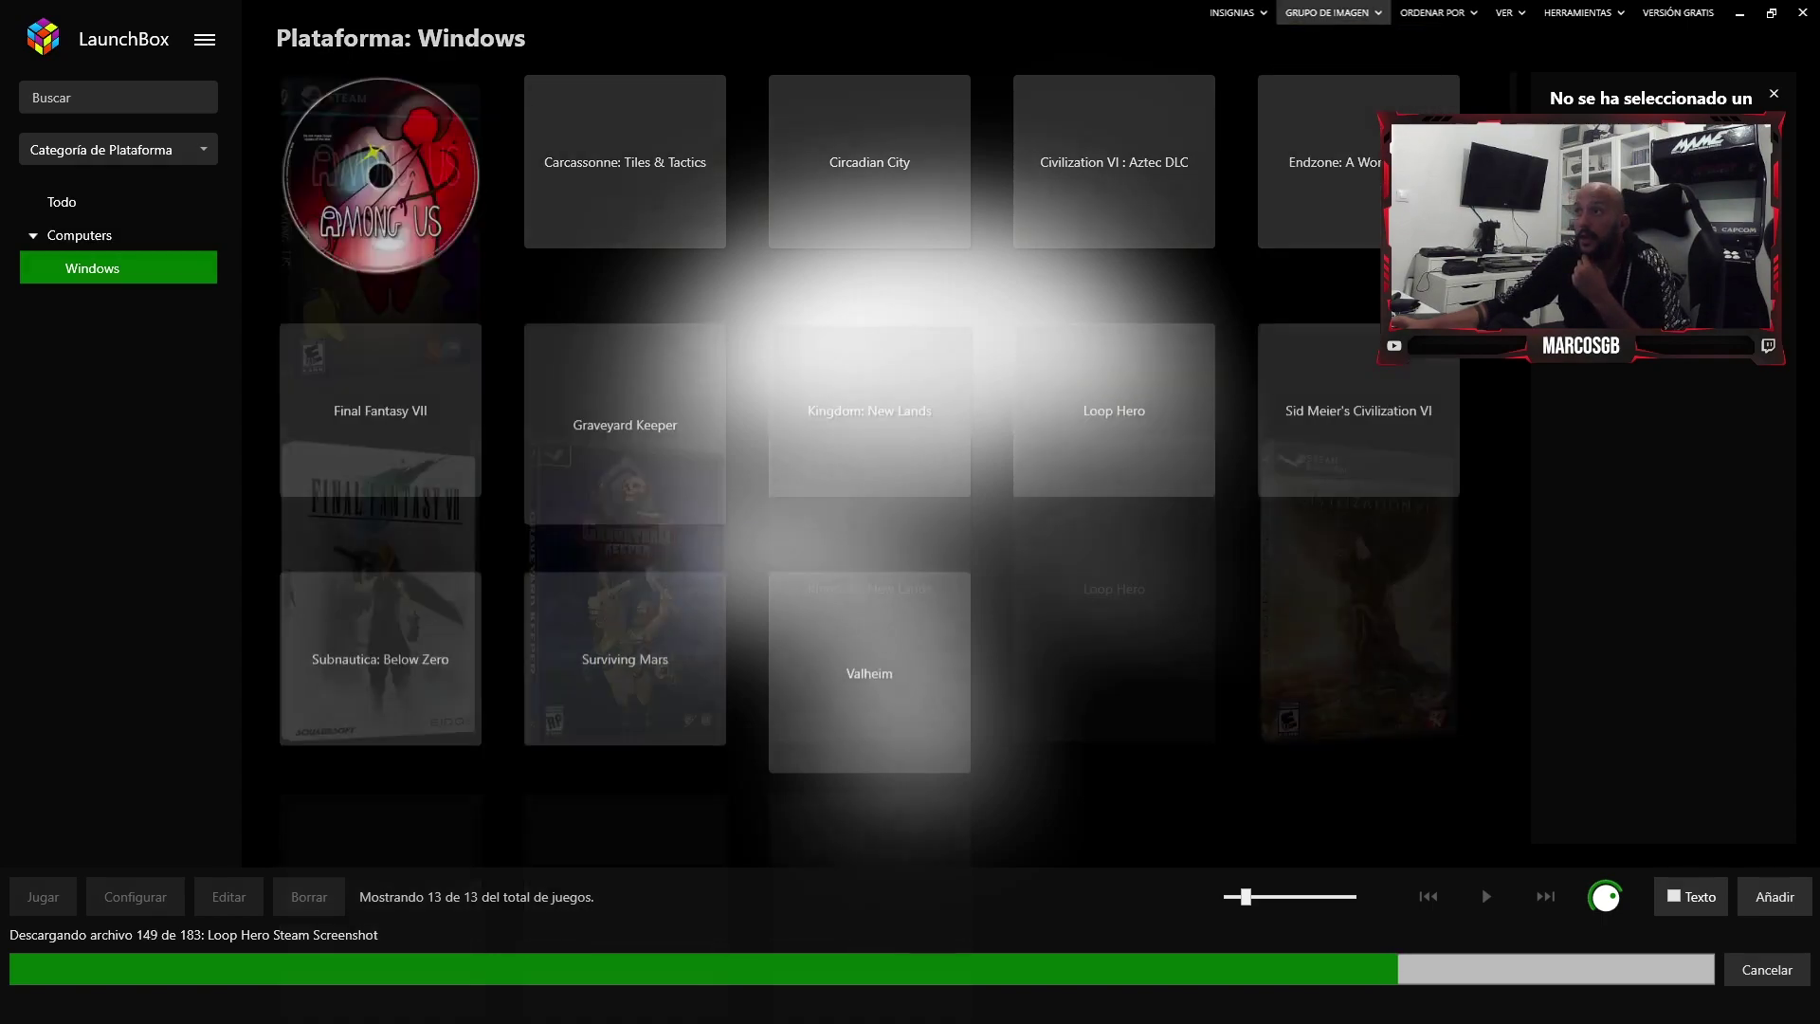
{"action": "left_click", "coordinate": [1327, 12]}
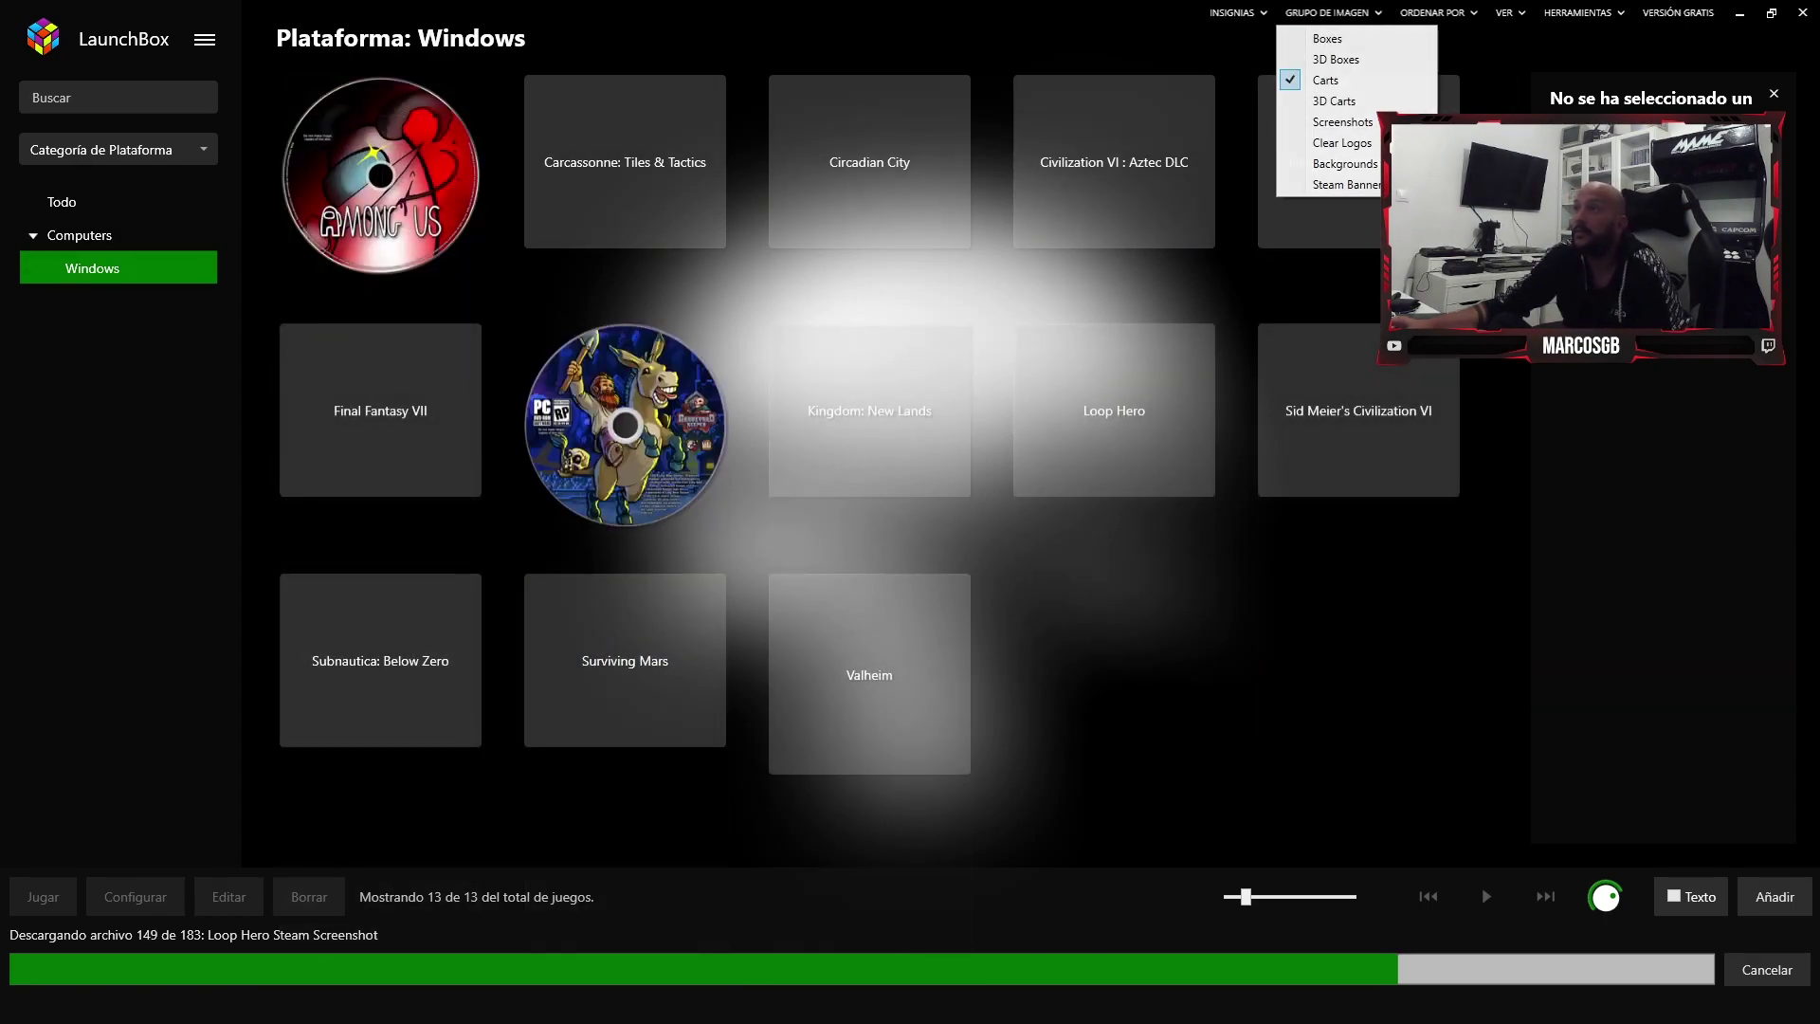
{"action": "left_click", "coordinate": [1336, 100]}
{"action": "left_click", "coordinate": [1327, 13]}
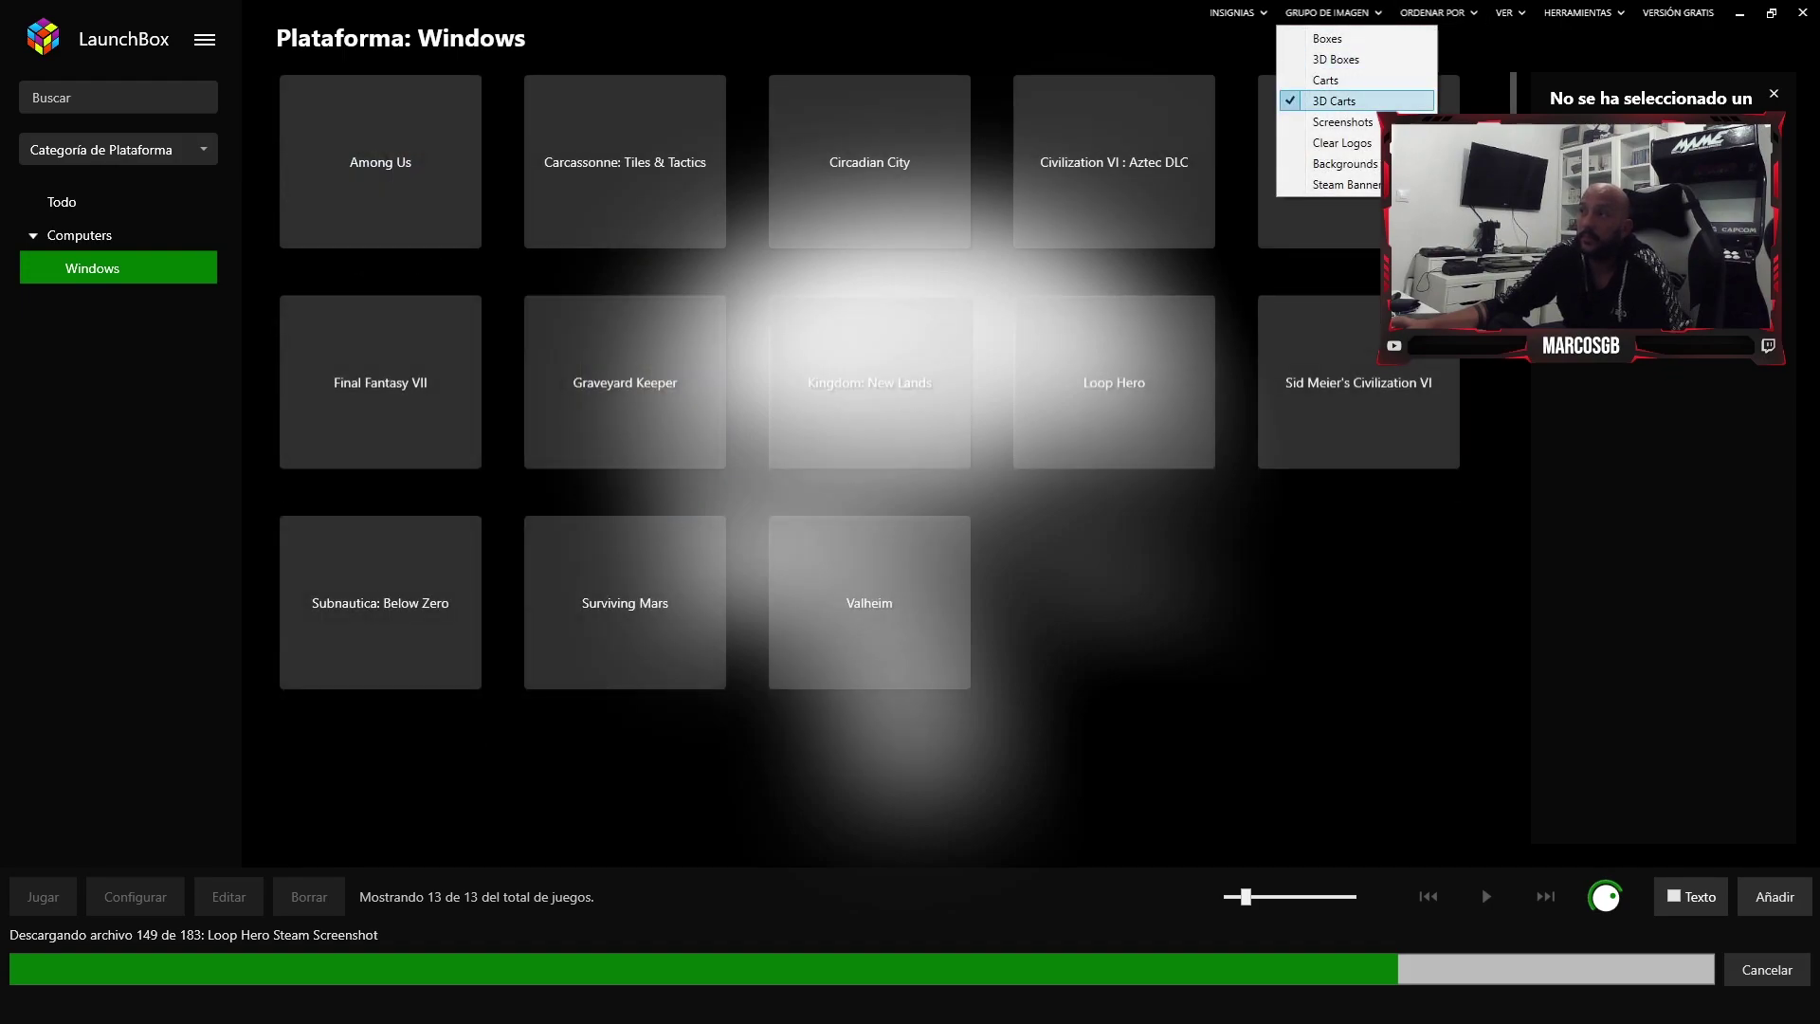
{"action": "left_click", "coordinate": [1336, 121]}
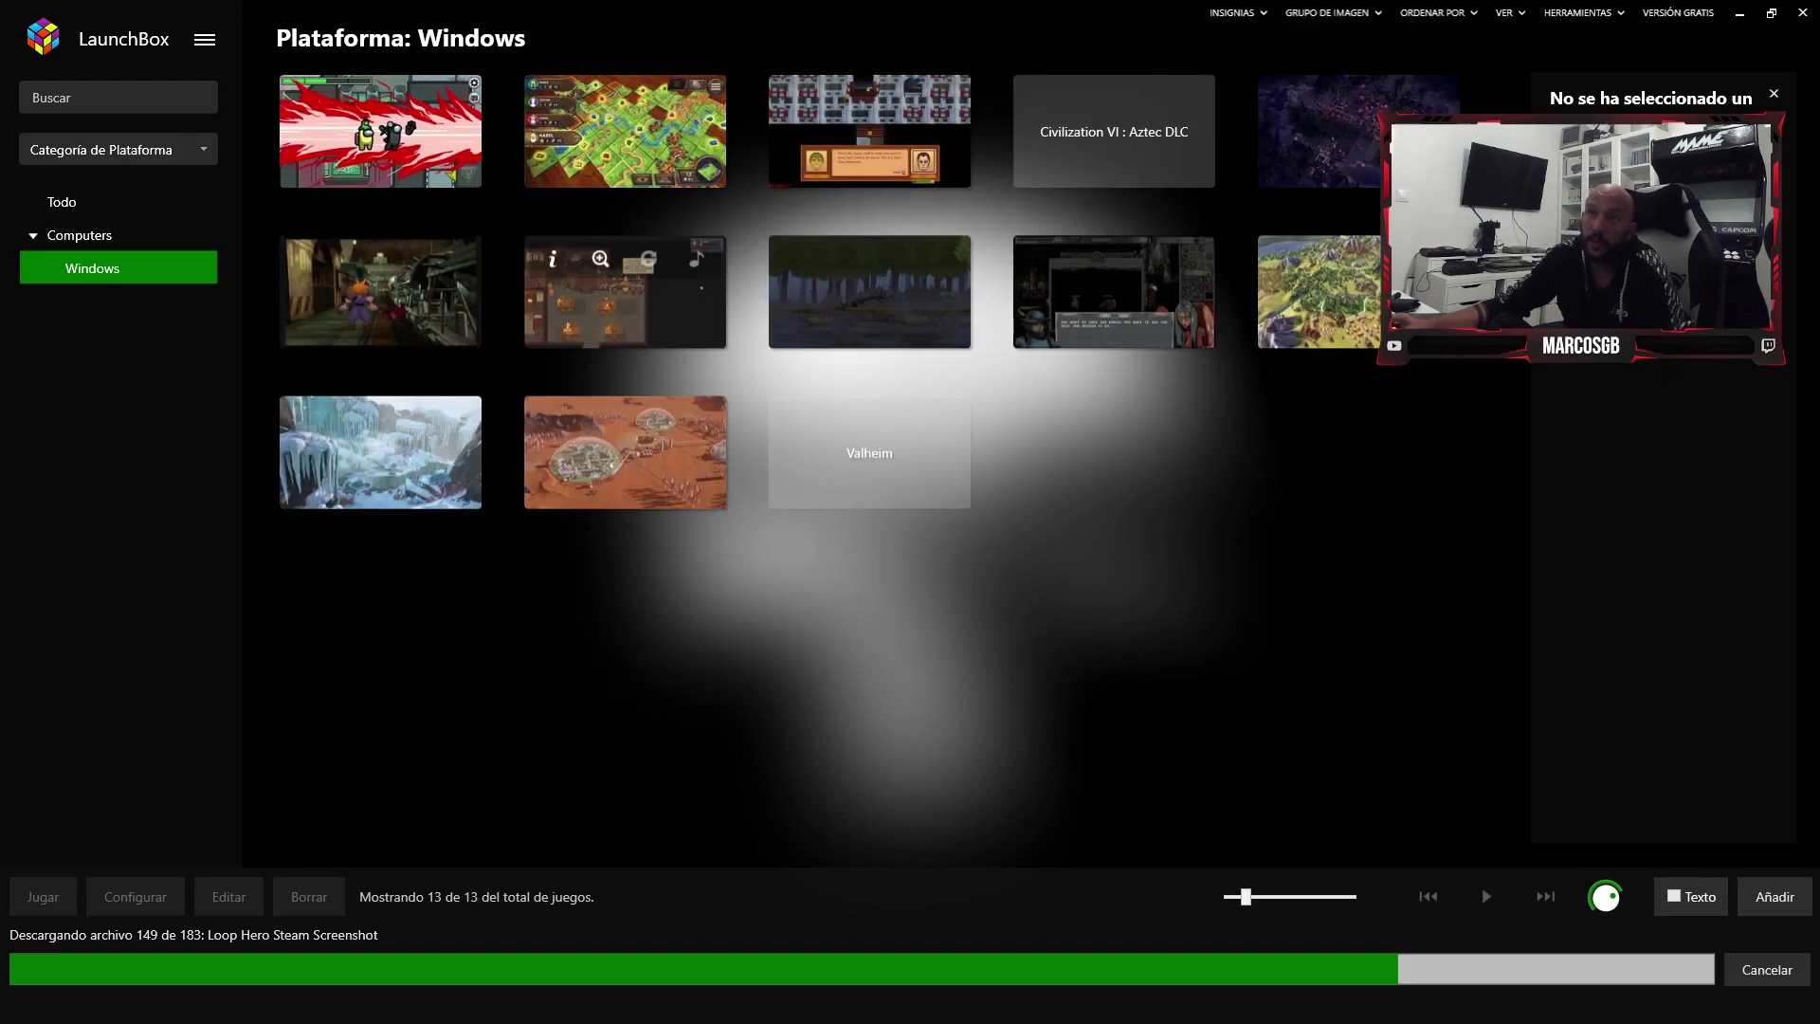
- Try Clear Logos and Backgrounds on the tiles, then settle on Steam Banners
{"action": "left_click", "coordinate": [1326, 13]}
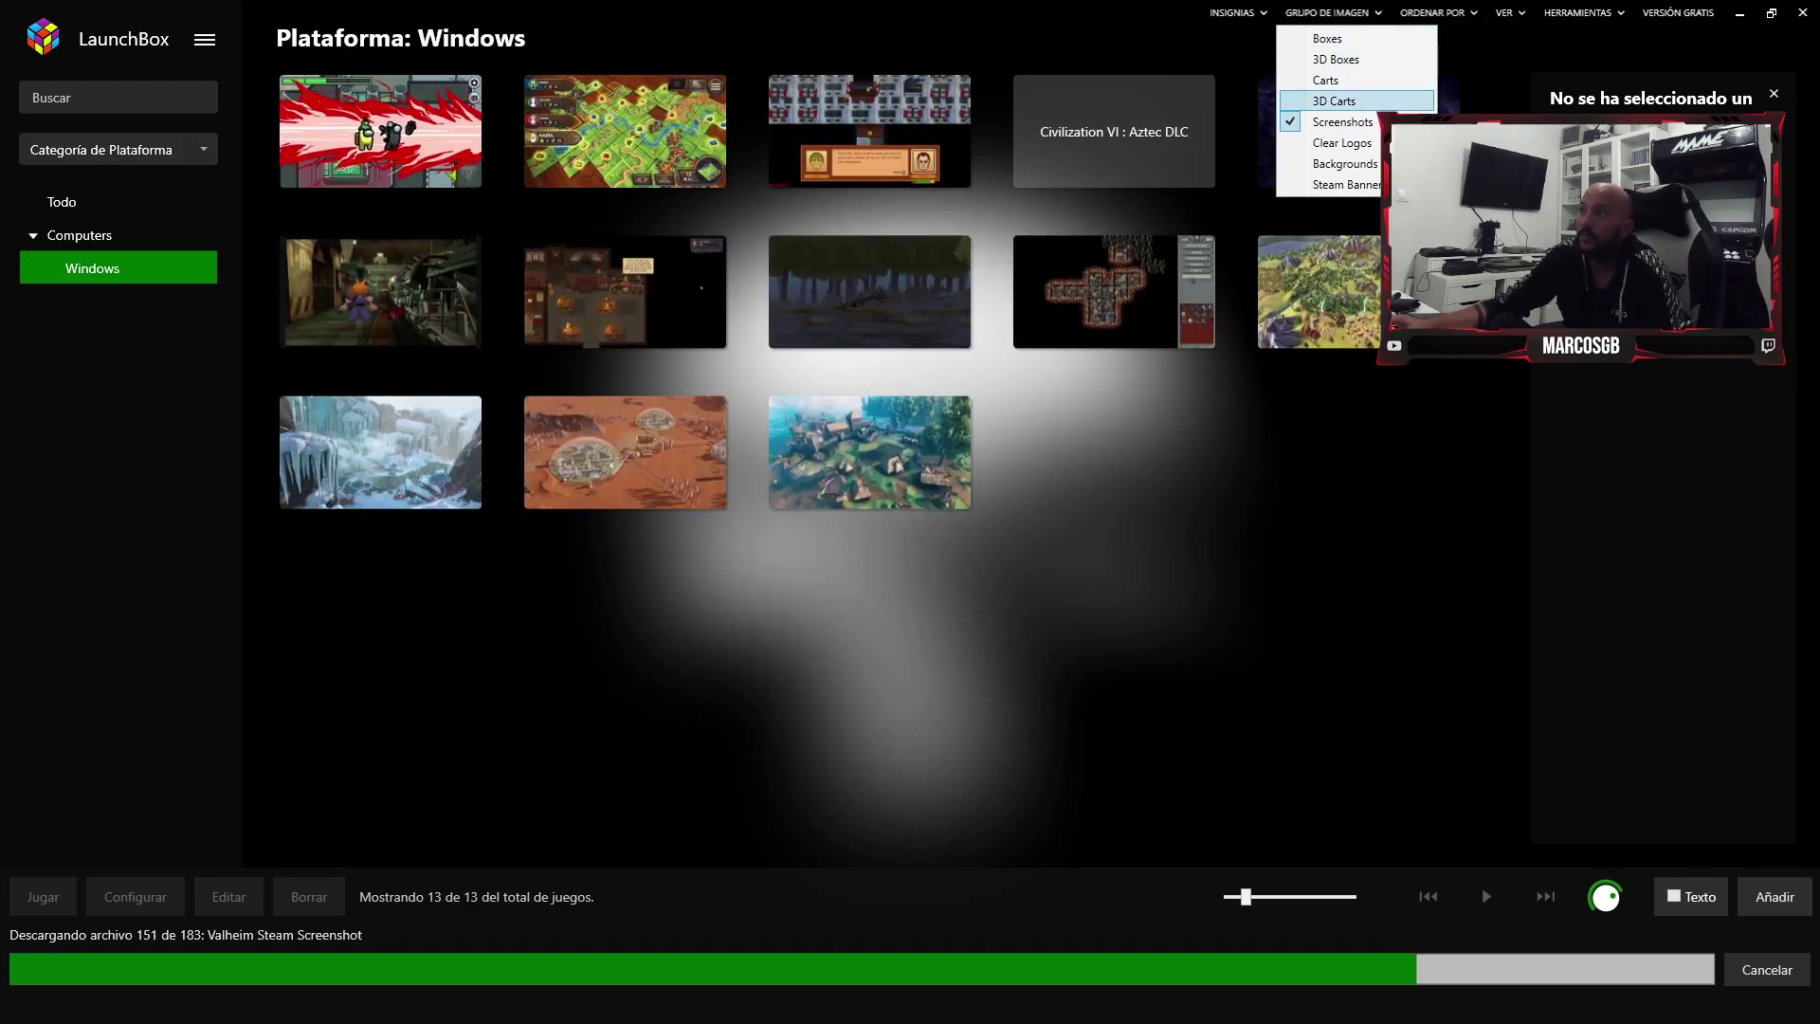
{"action": "left_click", "coordinate": [1341, 142]}
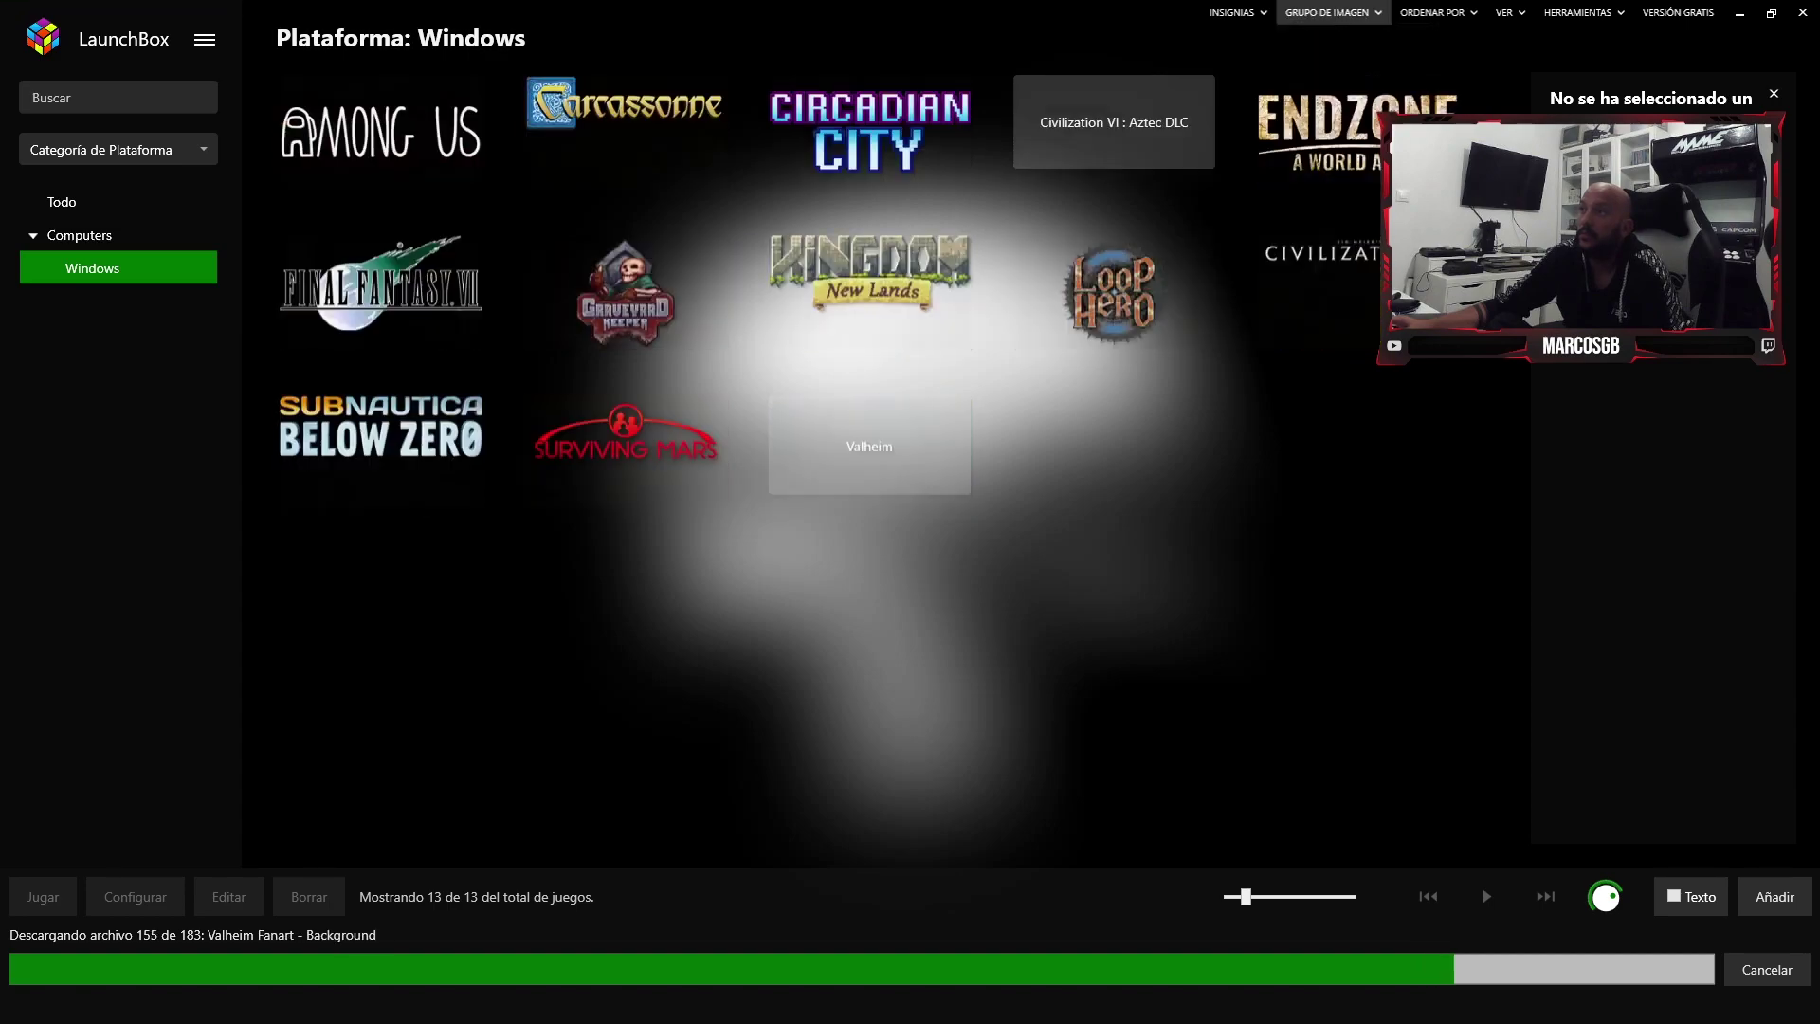
{"action": "left_click", "coordinate": [1327, 13]}
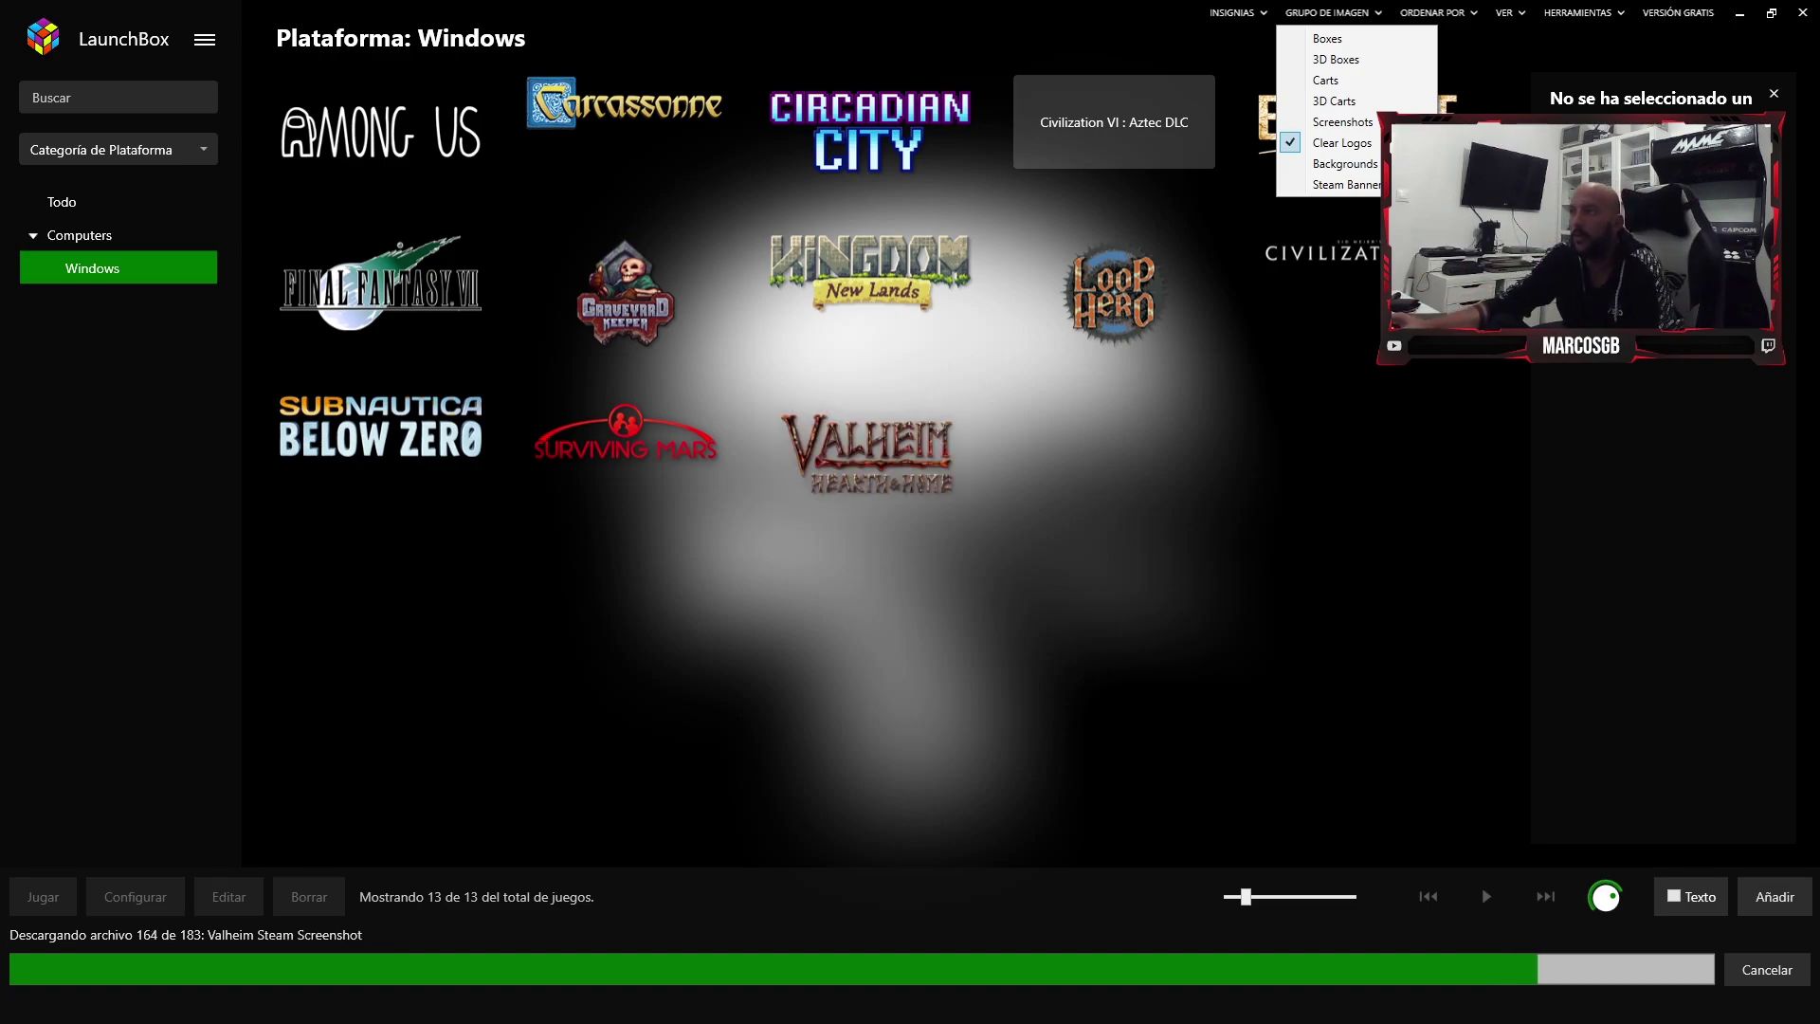
{"action": "left_click", "coordinate": [1345, 163]}
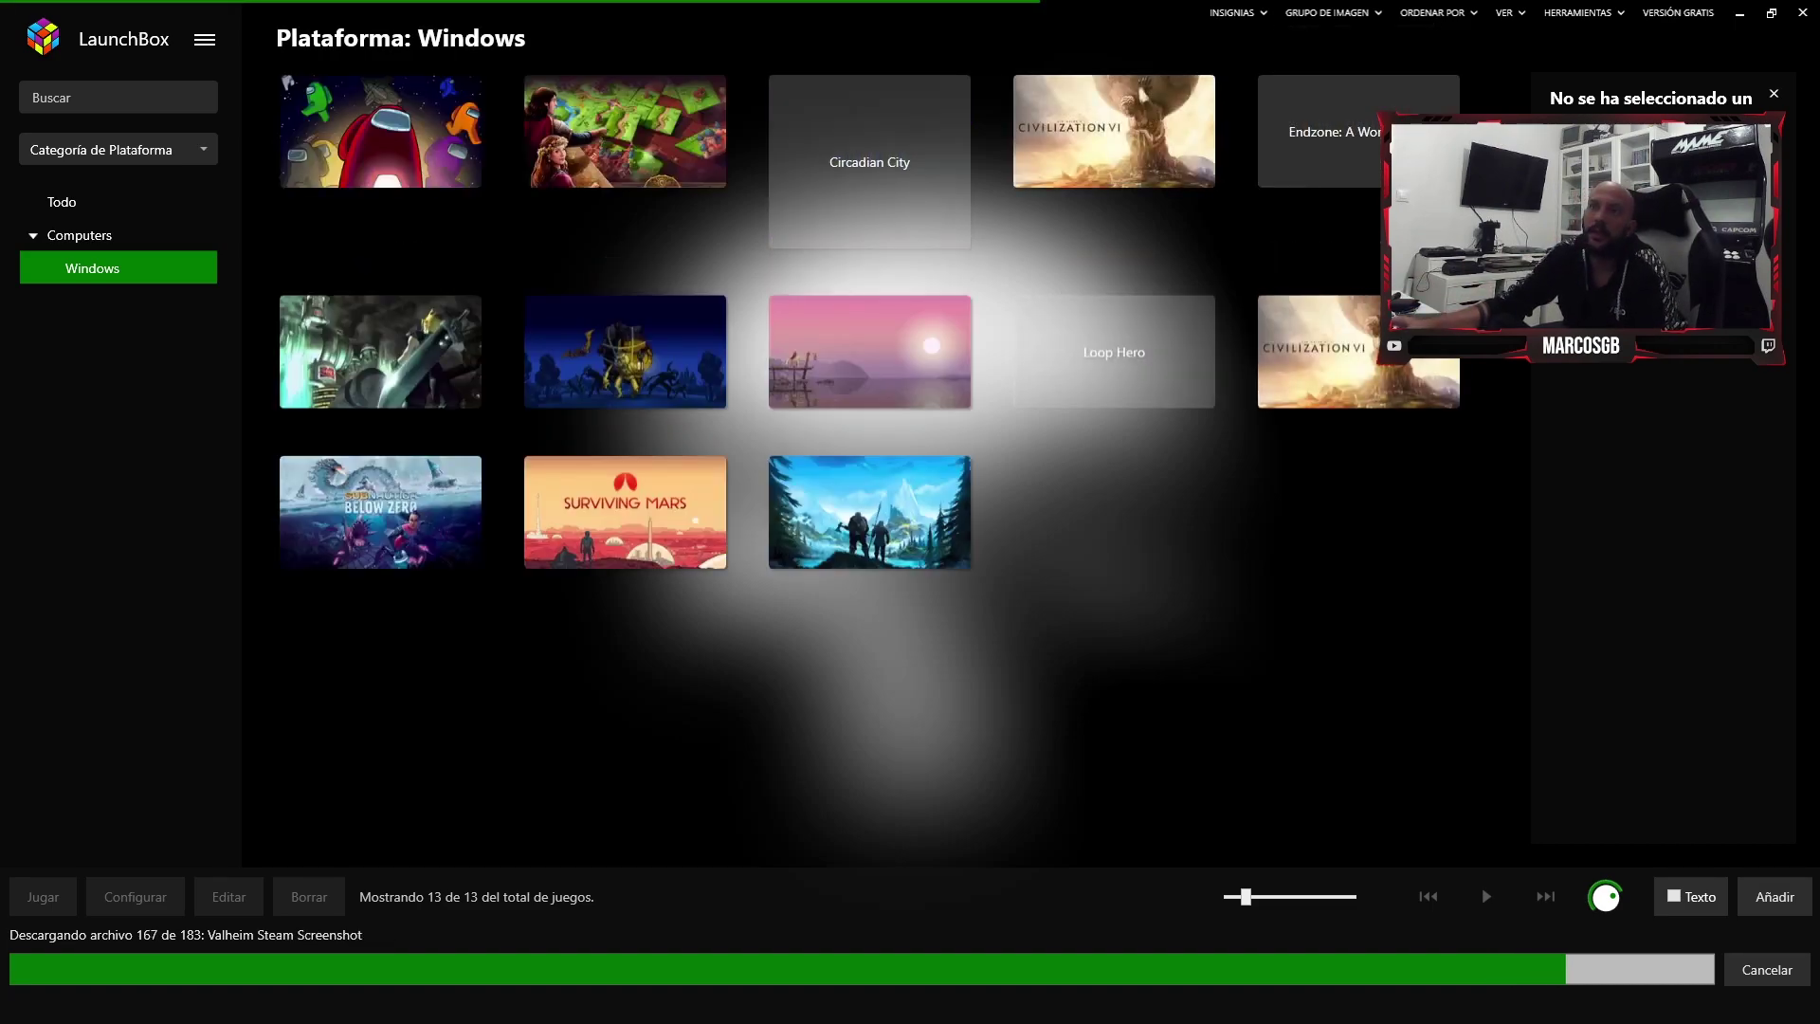
{"action": "left_click", "coordinate": [1327, 13]}
{"action": "left_click", "coordinate": [1345, 184]}
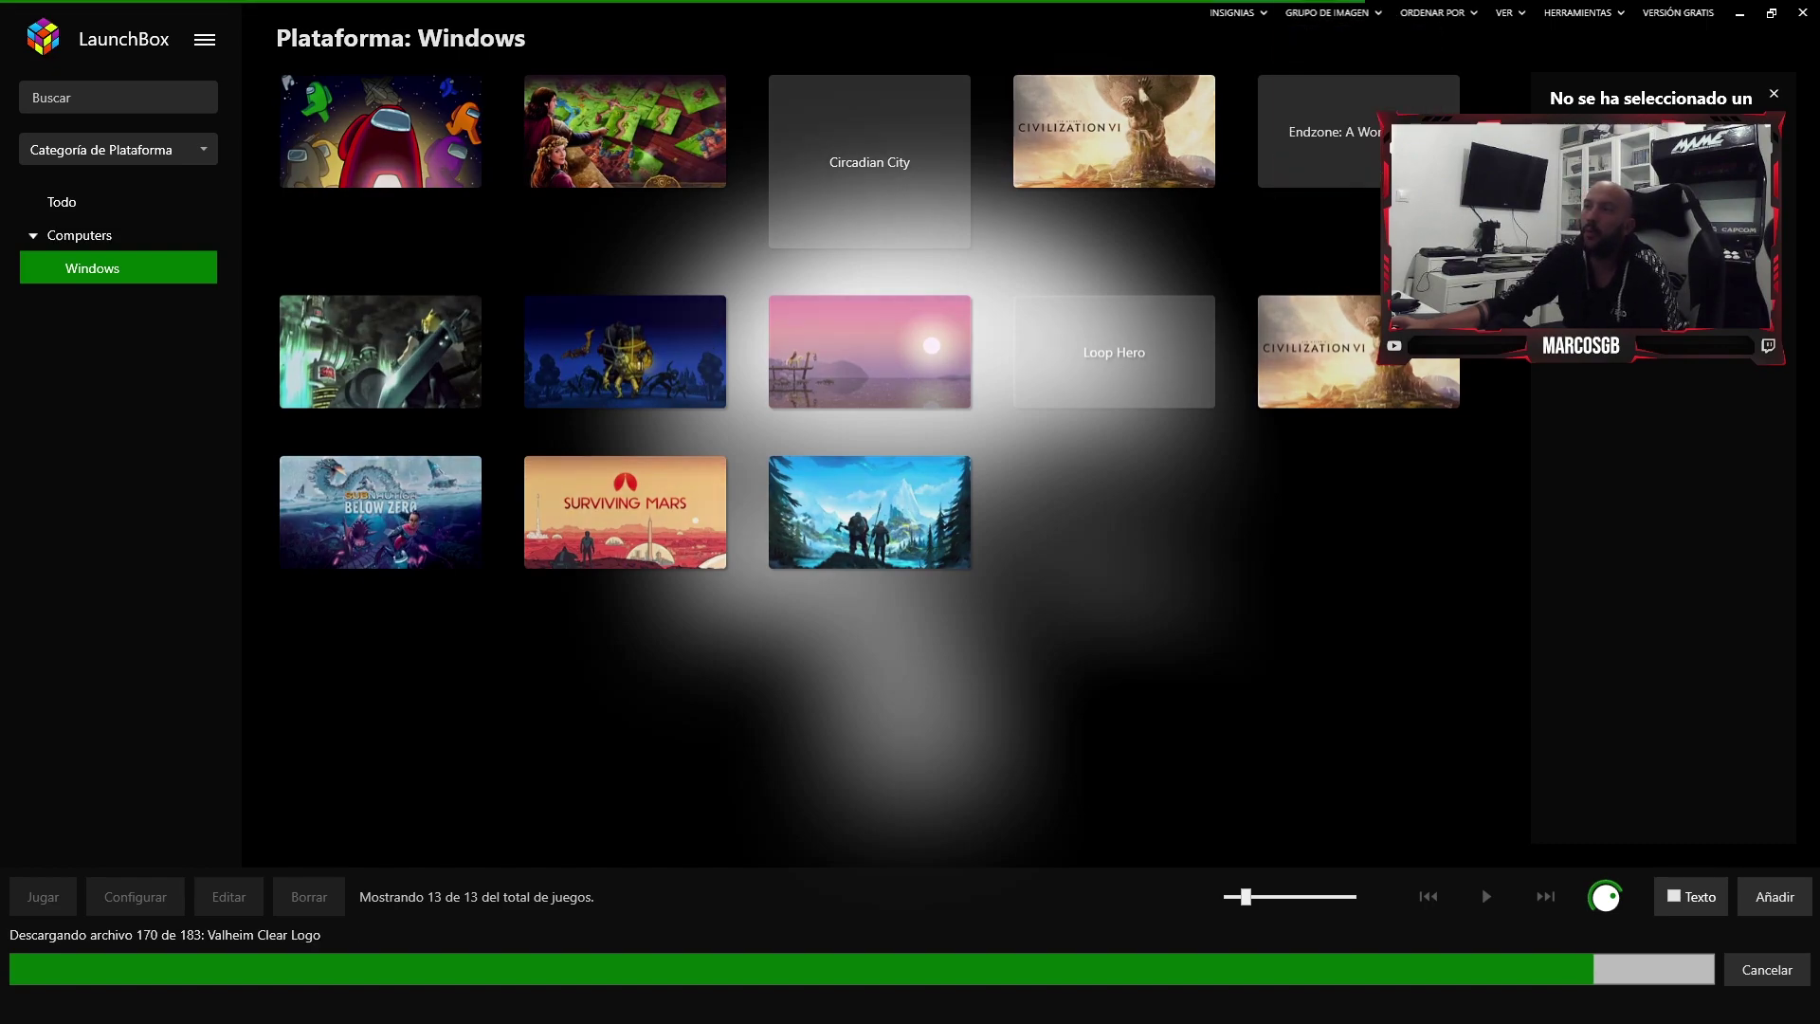
{"action": "left_click", "coordinate": [1327, 12]}
- Switch the tiles back to Boxes and screenshot the download progress strip with an arrow
{"action": "left_click", "coordinate": [1326, 38]}
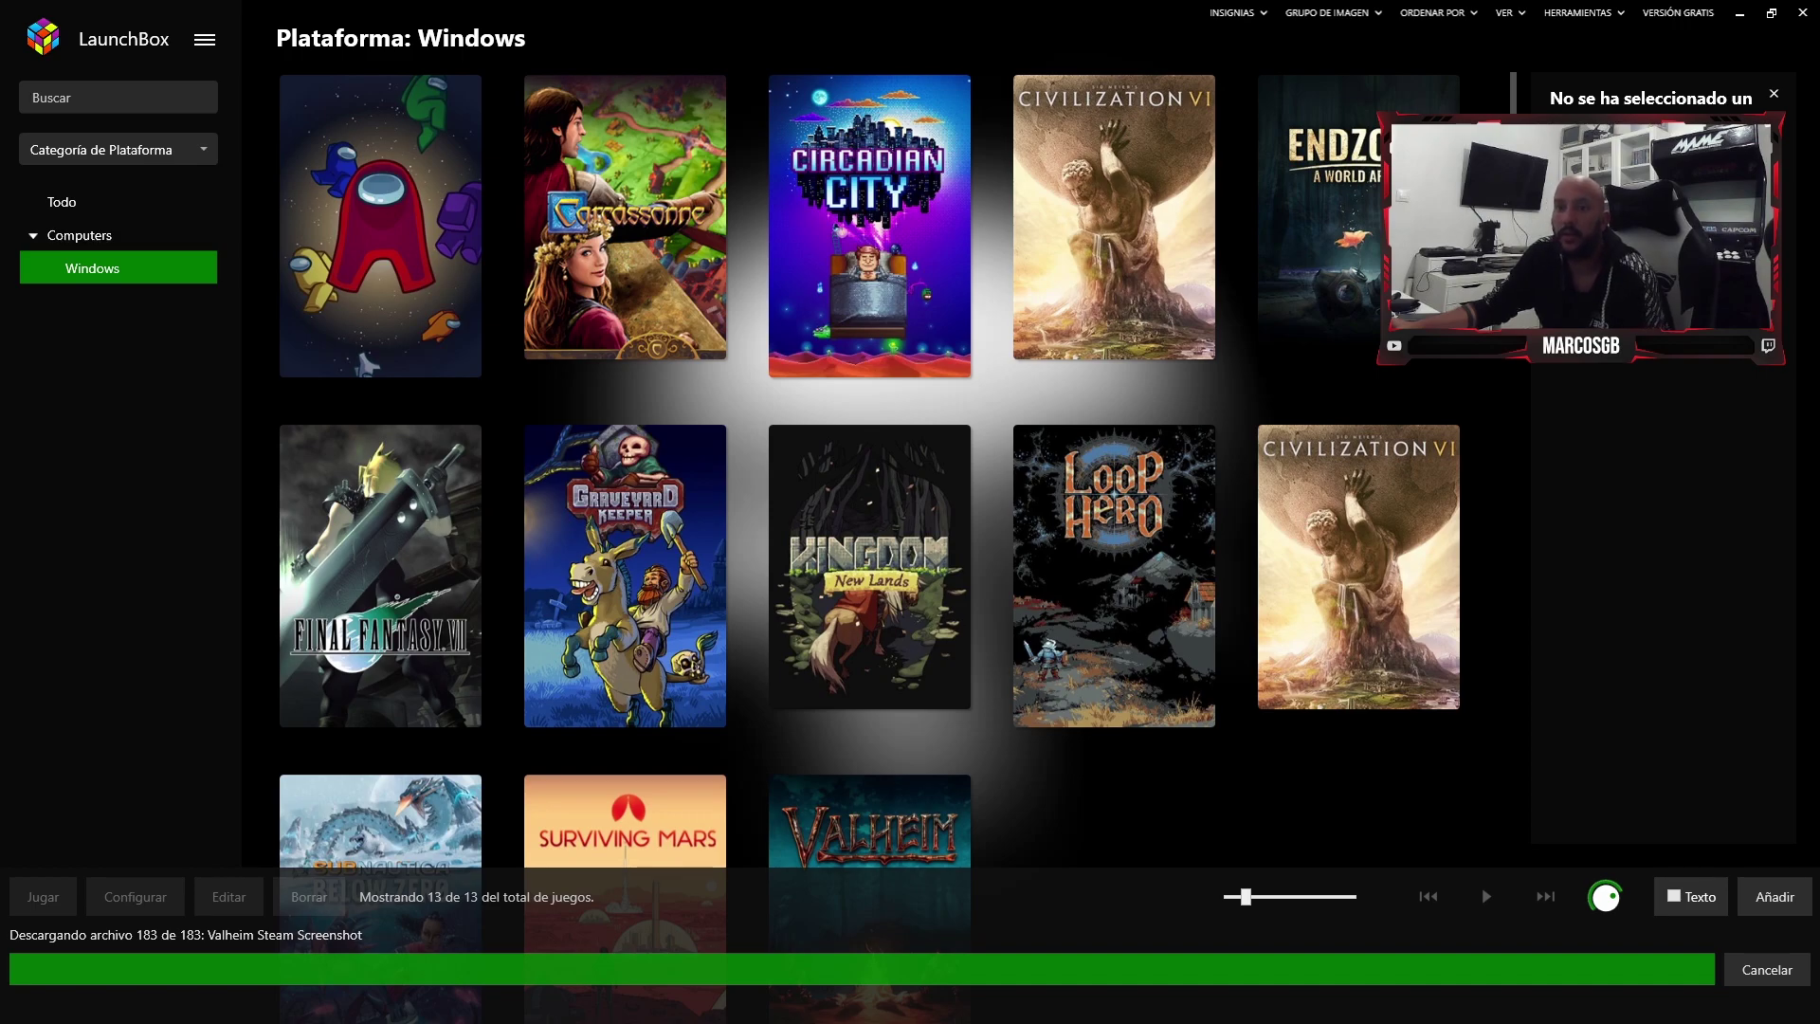
{"action": "key", "text": "Print"}
{"action": "left_click_drag", "start_coordinate": [0, 837], "coordinate": [1679, 1018]}
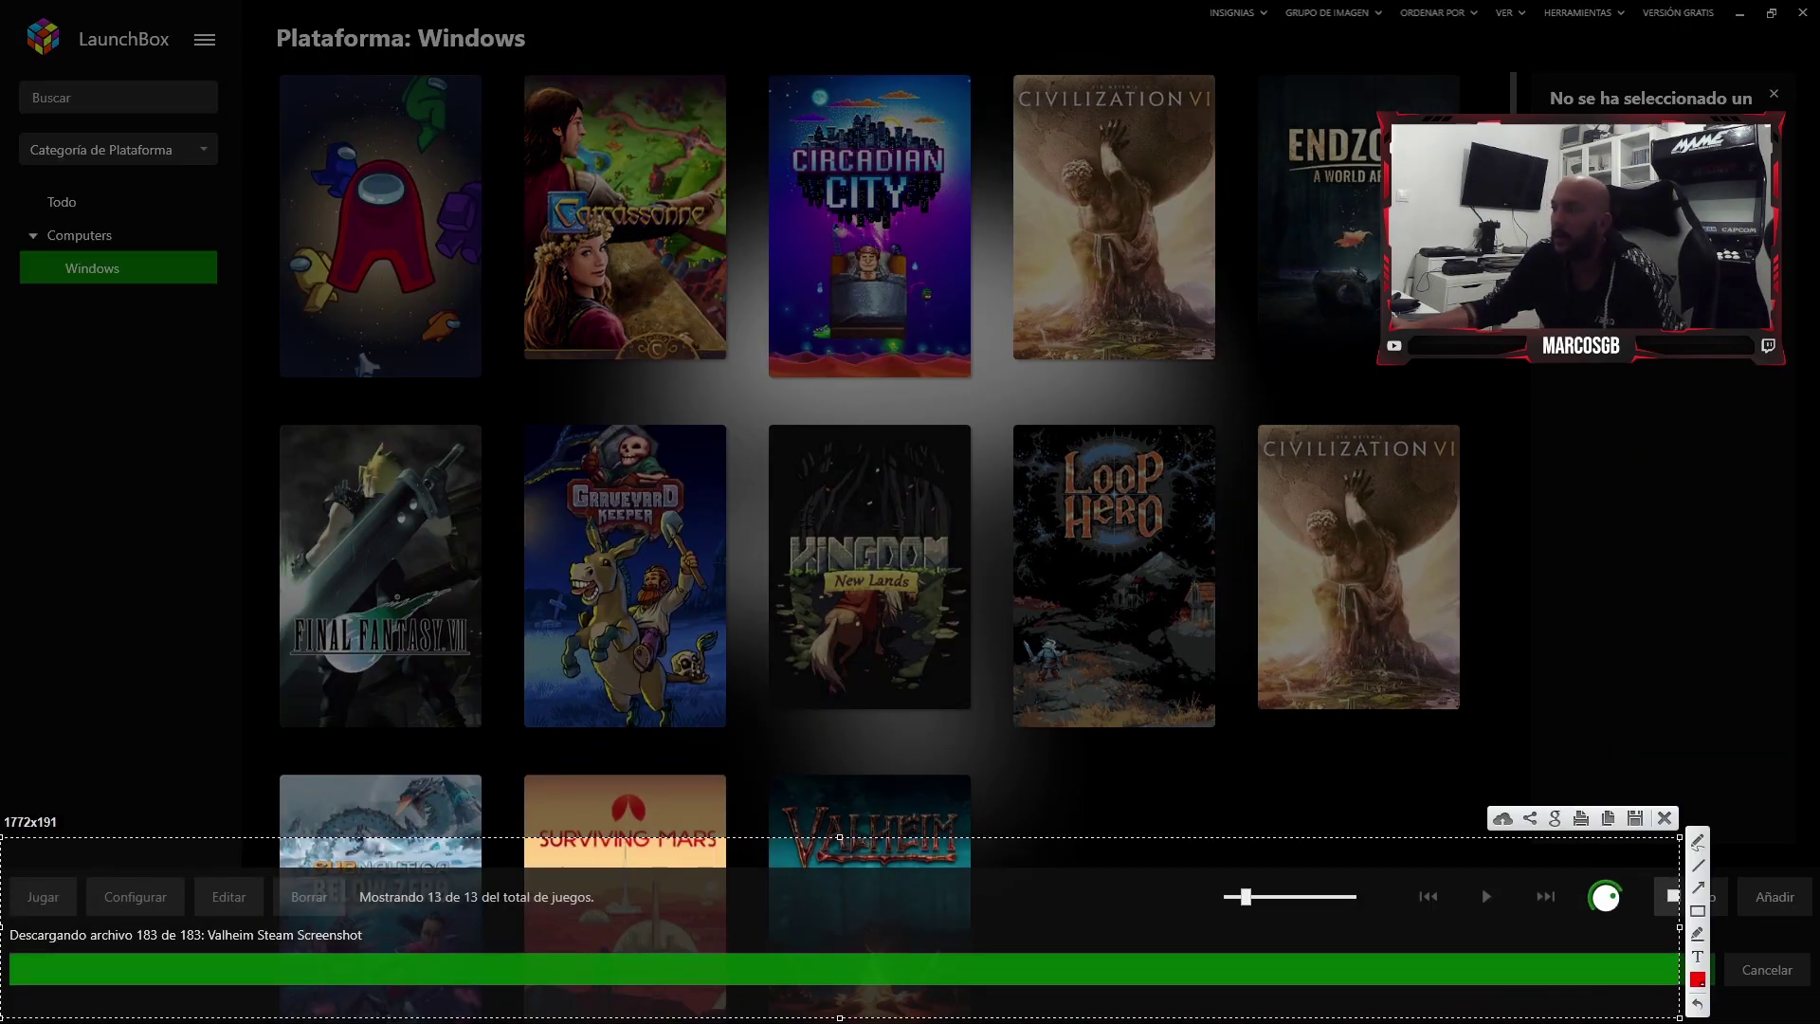
{"action": "left_click_drag", "start_coordinate": [595, 931], "coordinate": [375, 929]}
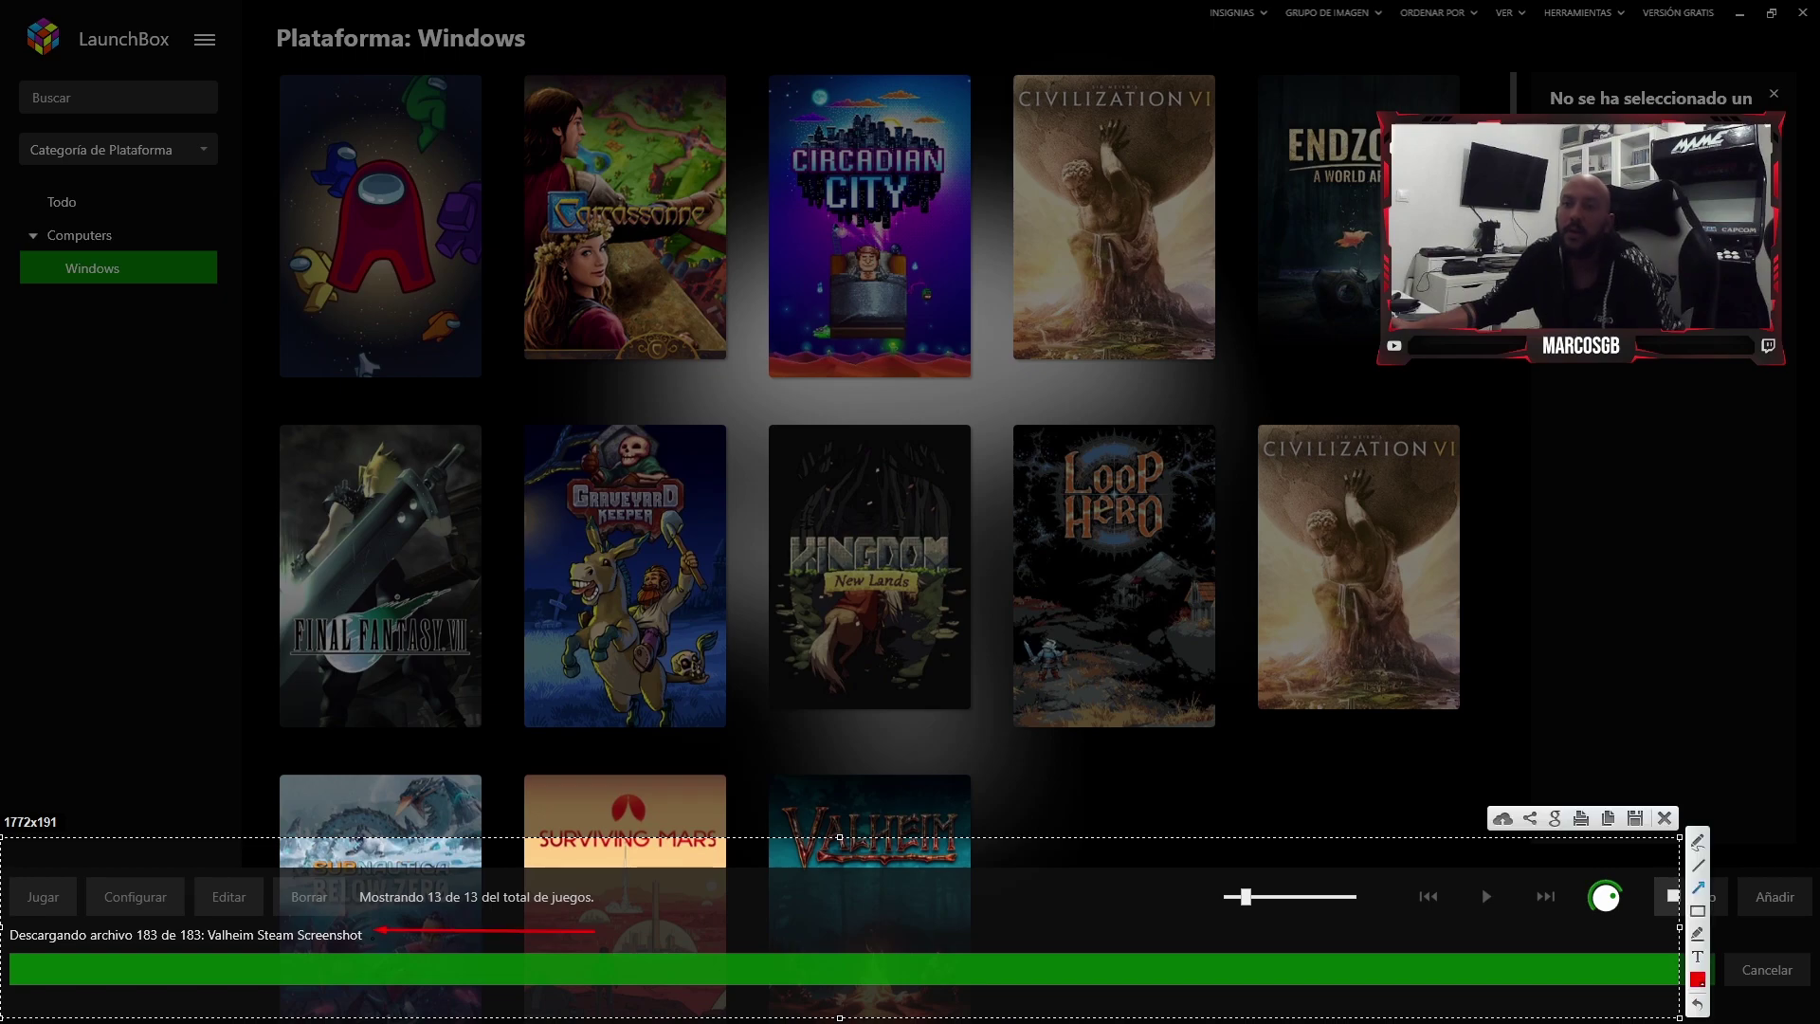
{"action": "key", "text": "ctrl+c"}
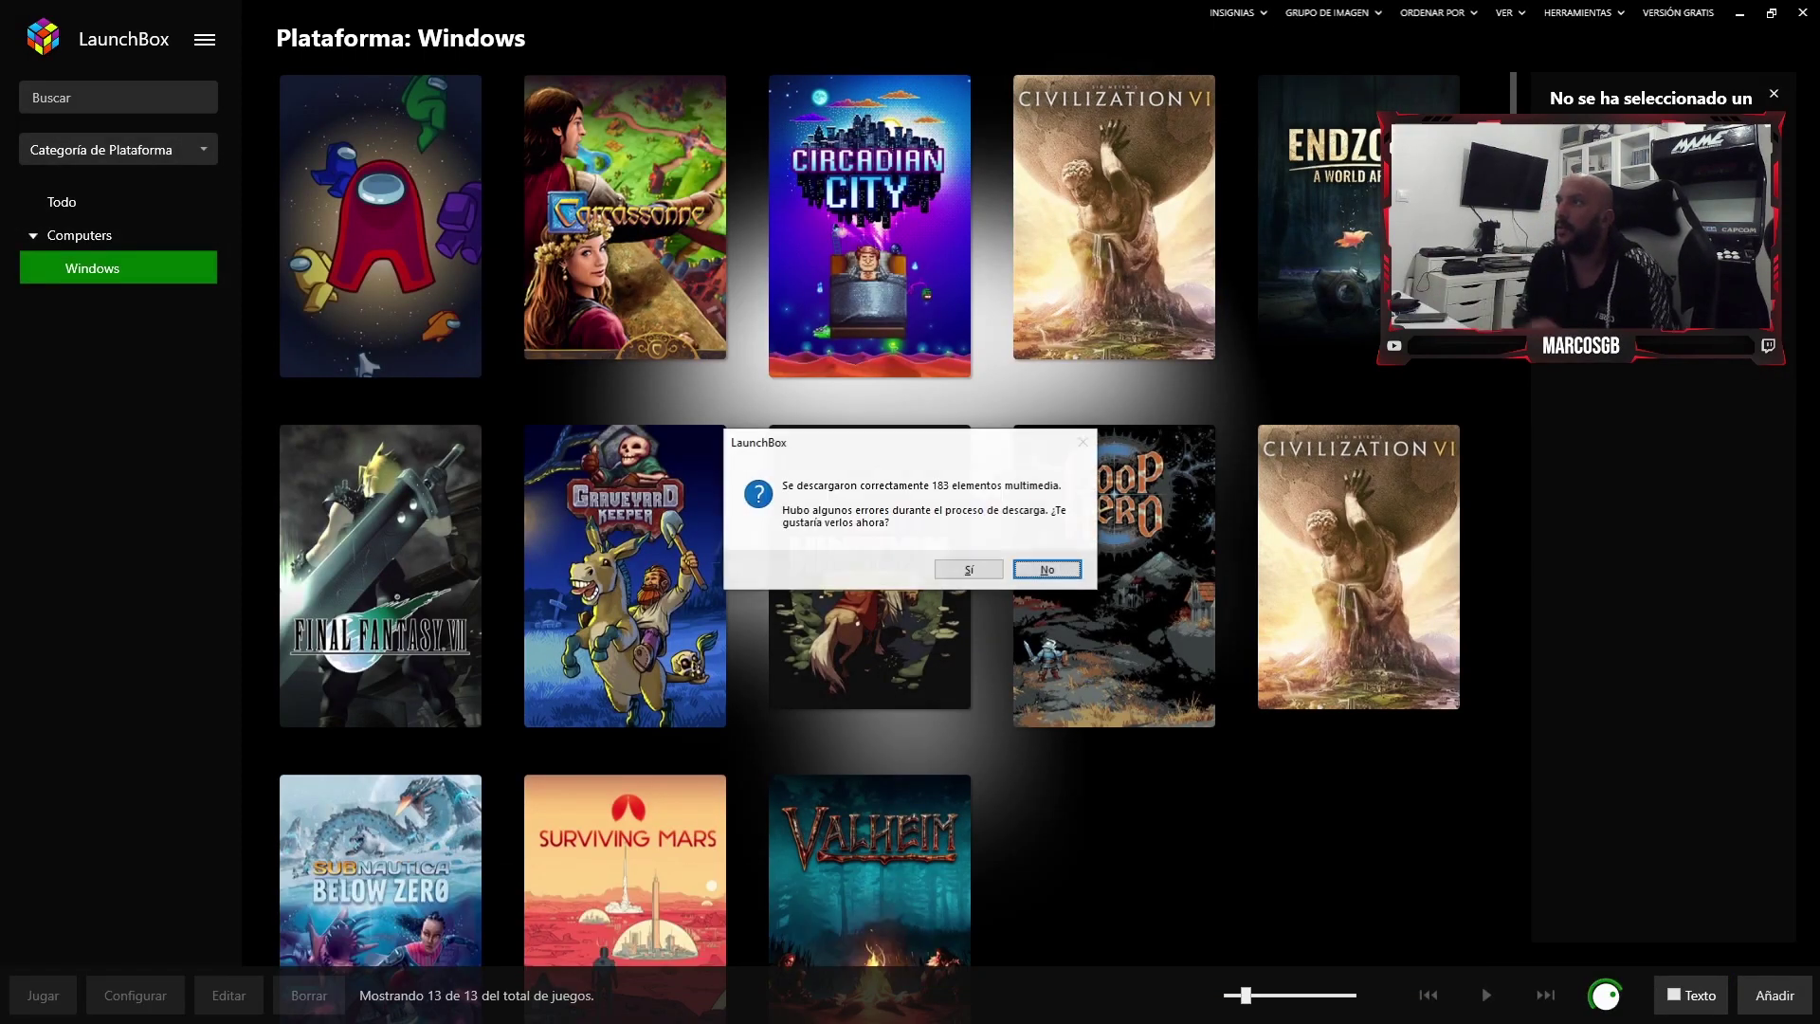
- Review the download error report, showing one duplicate-key failure, and close it
{"action": "key", "text": "Left"}
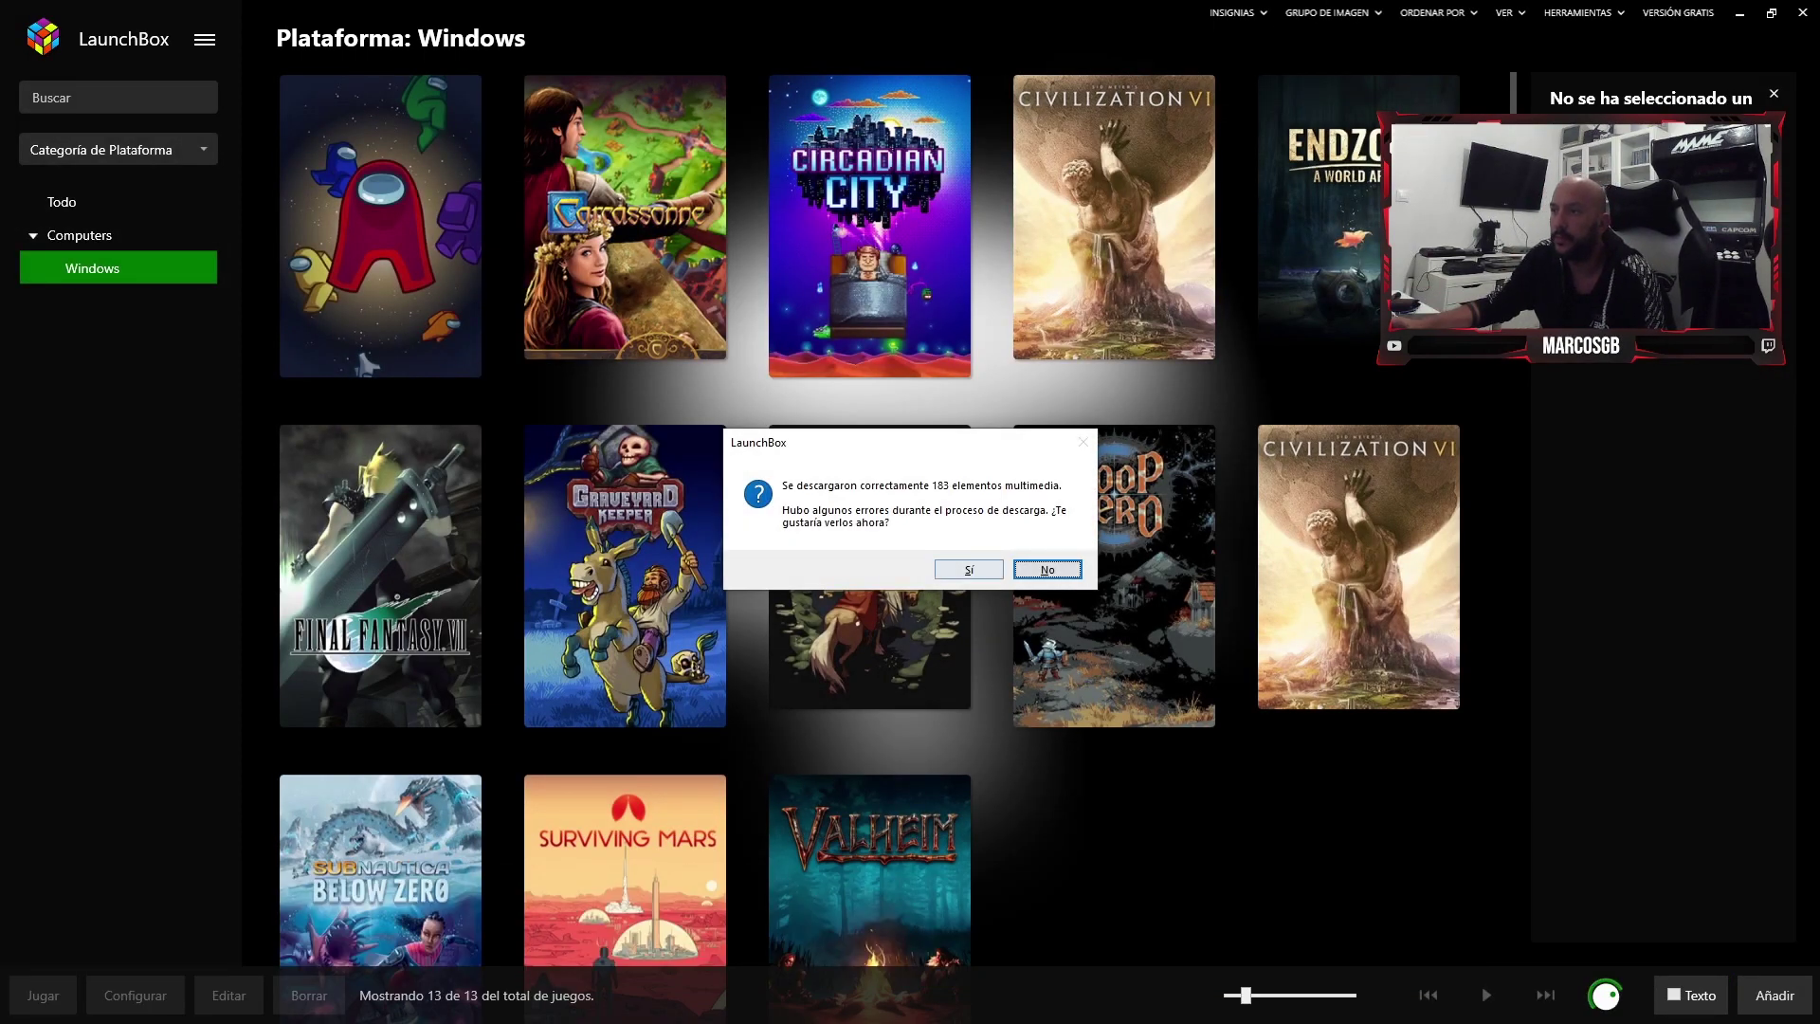
{"action": "key", "text": "Return"}
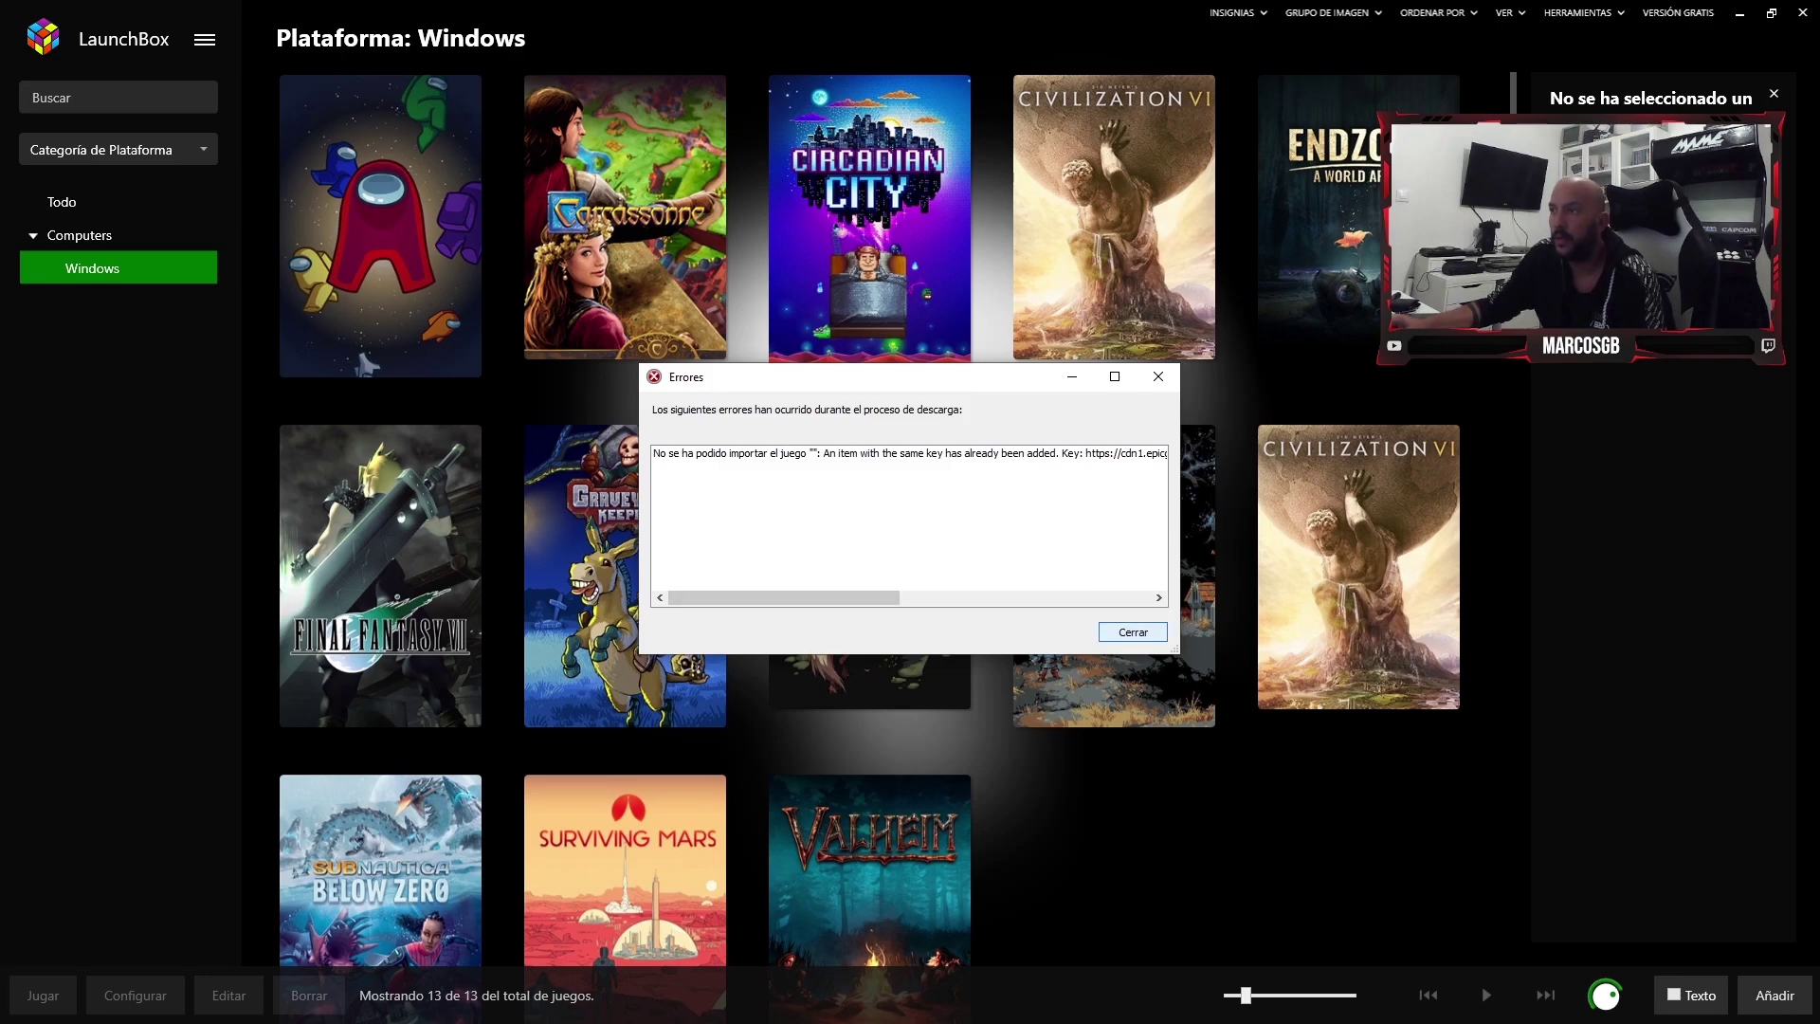
{"action": "scroll", "coordinate": [909, 521], "scroll_direction": "right", "scroll_amount": 5}
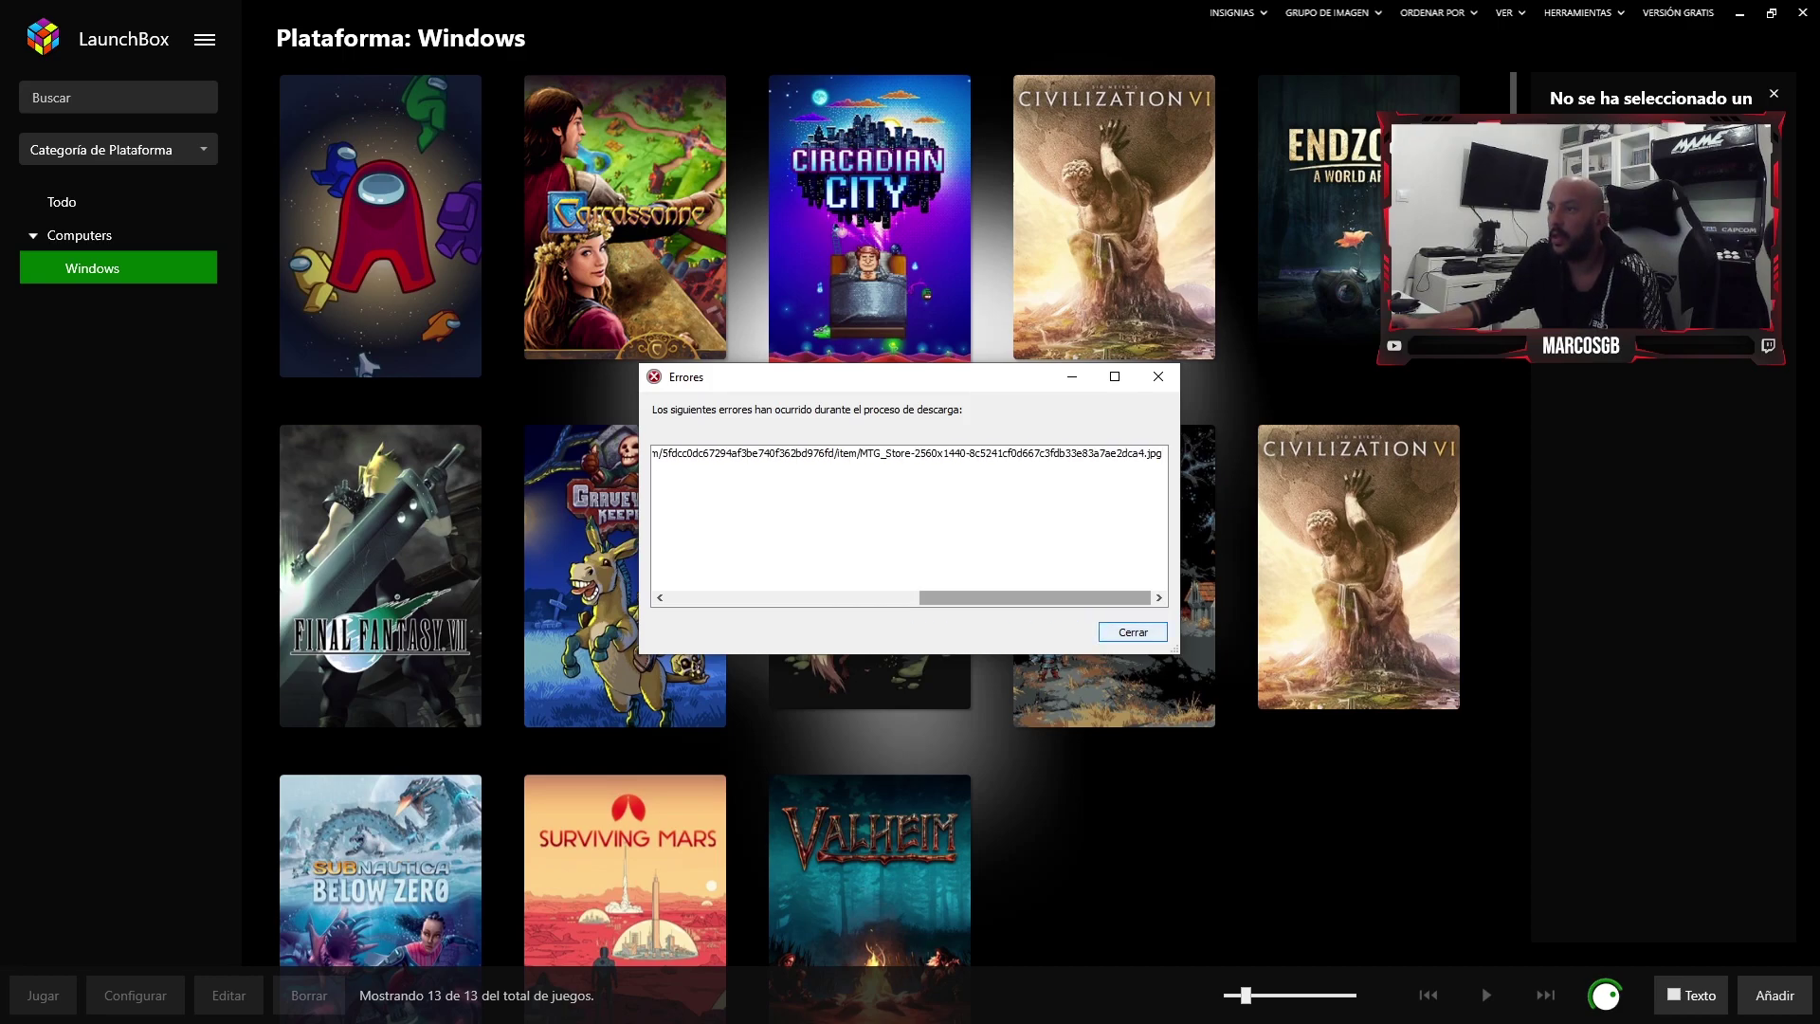
{"action": "key", "text": "Return"}
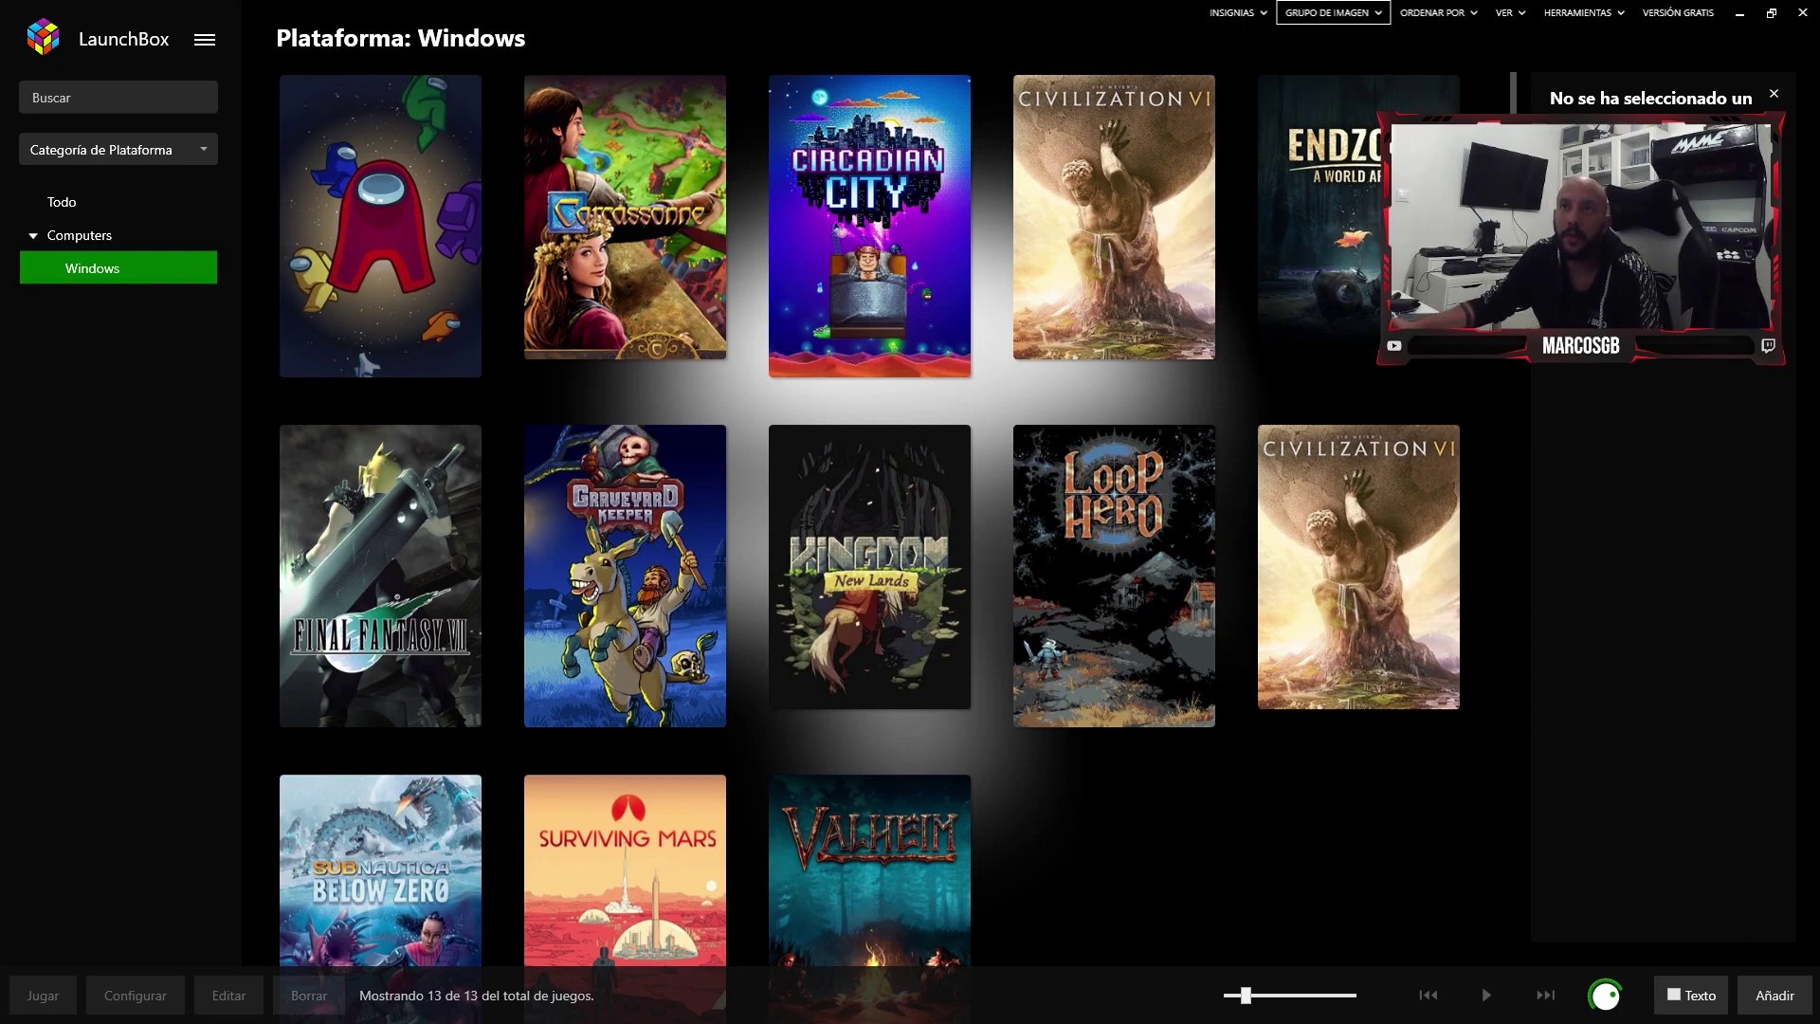
- Bring up the main menu's Herramientas > Importar options
{"action": "left_click", "coordinate": [205, 39]}
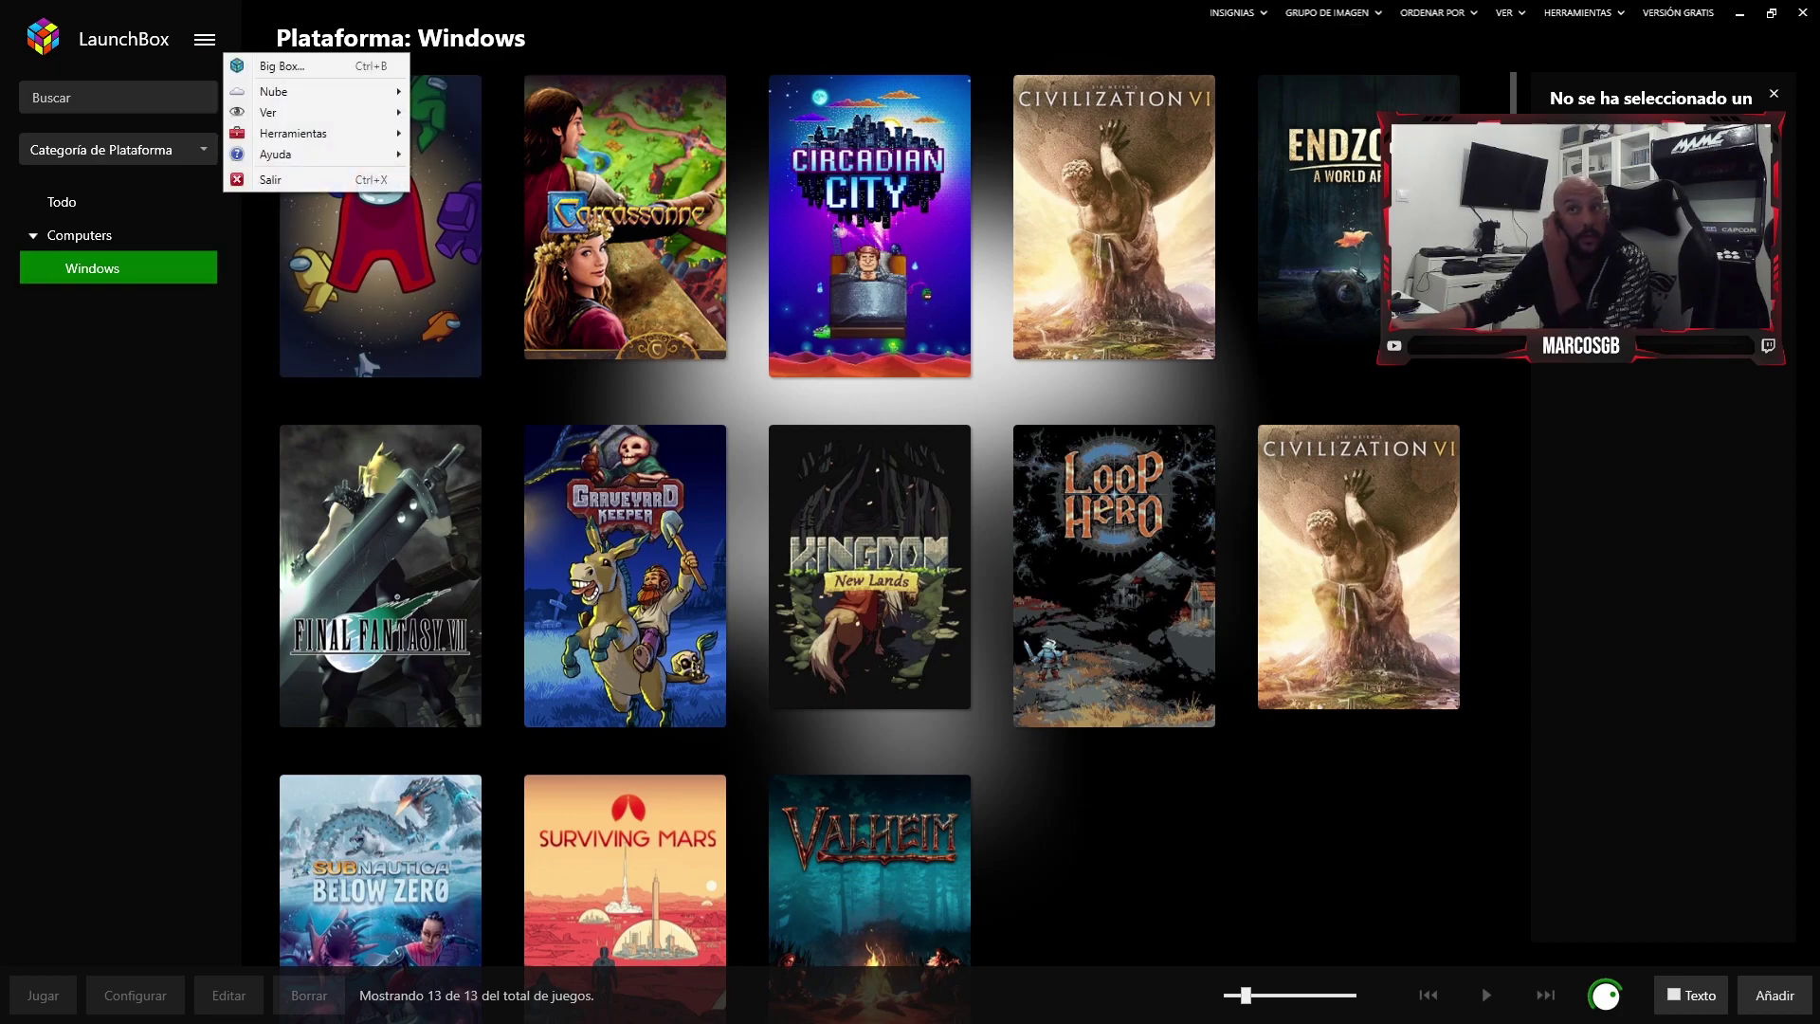
{"action": "mouse_move", "coordinate": [294, 133]}
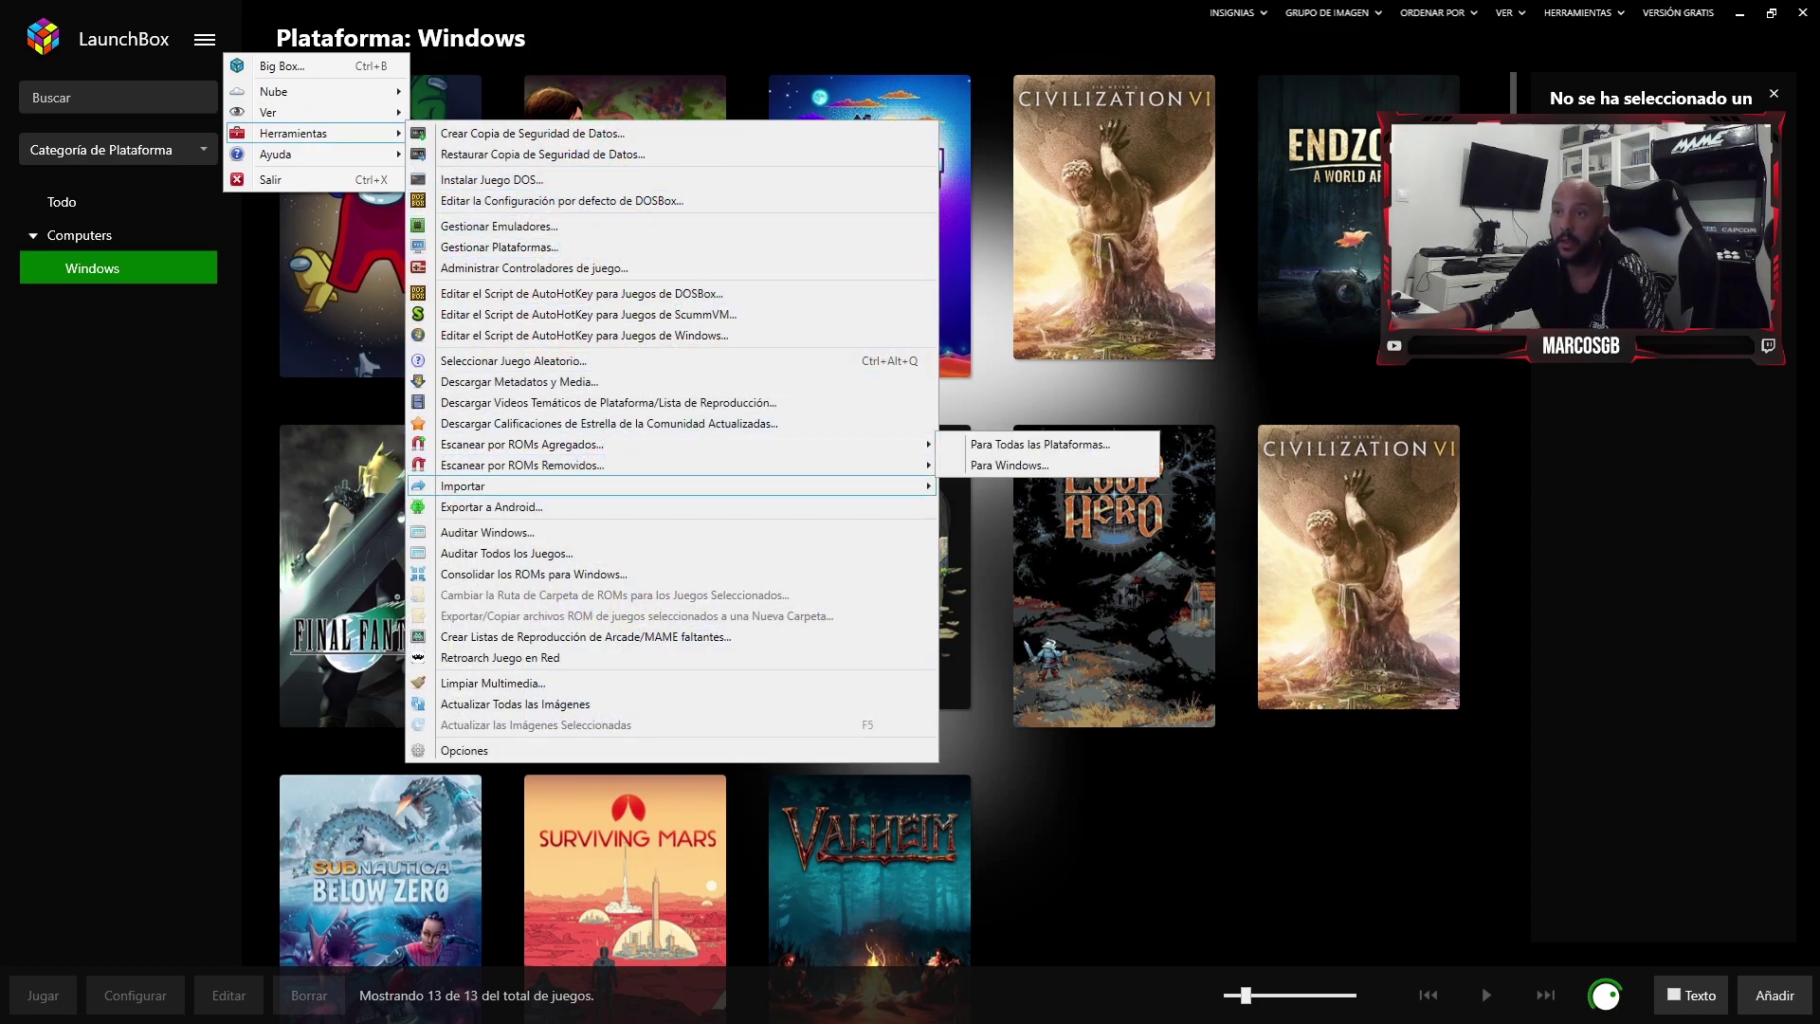
{"action": "mouse_move", "coordinate": [853, 485]}
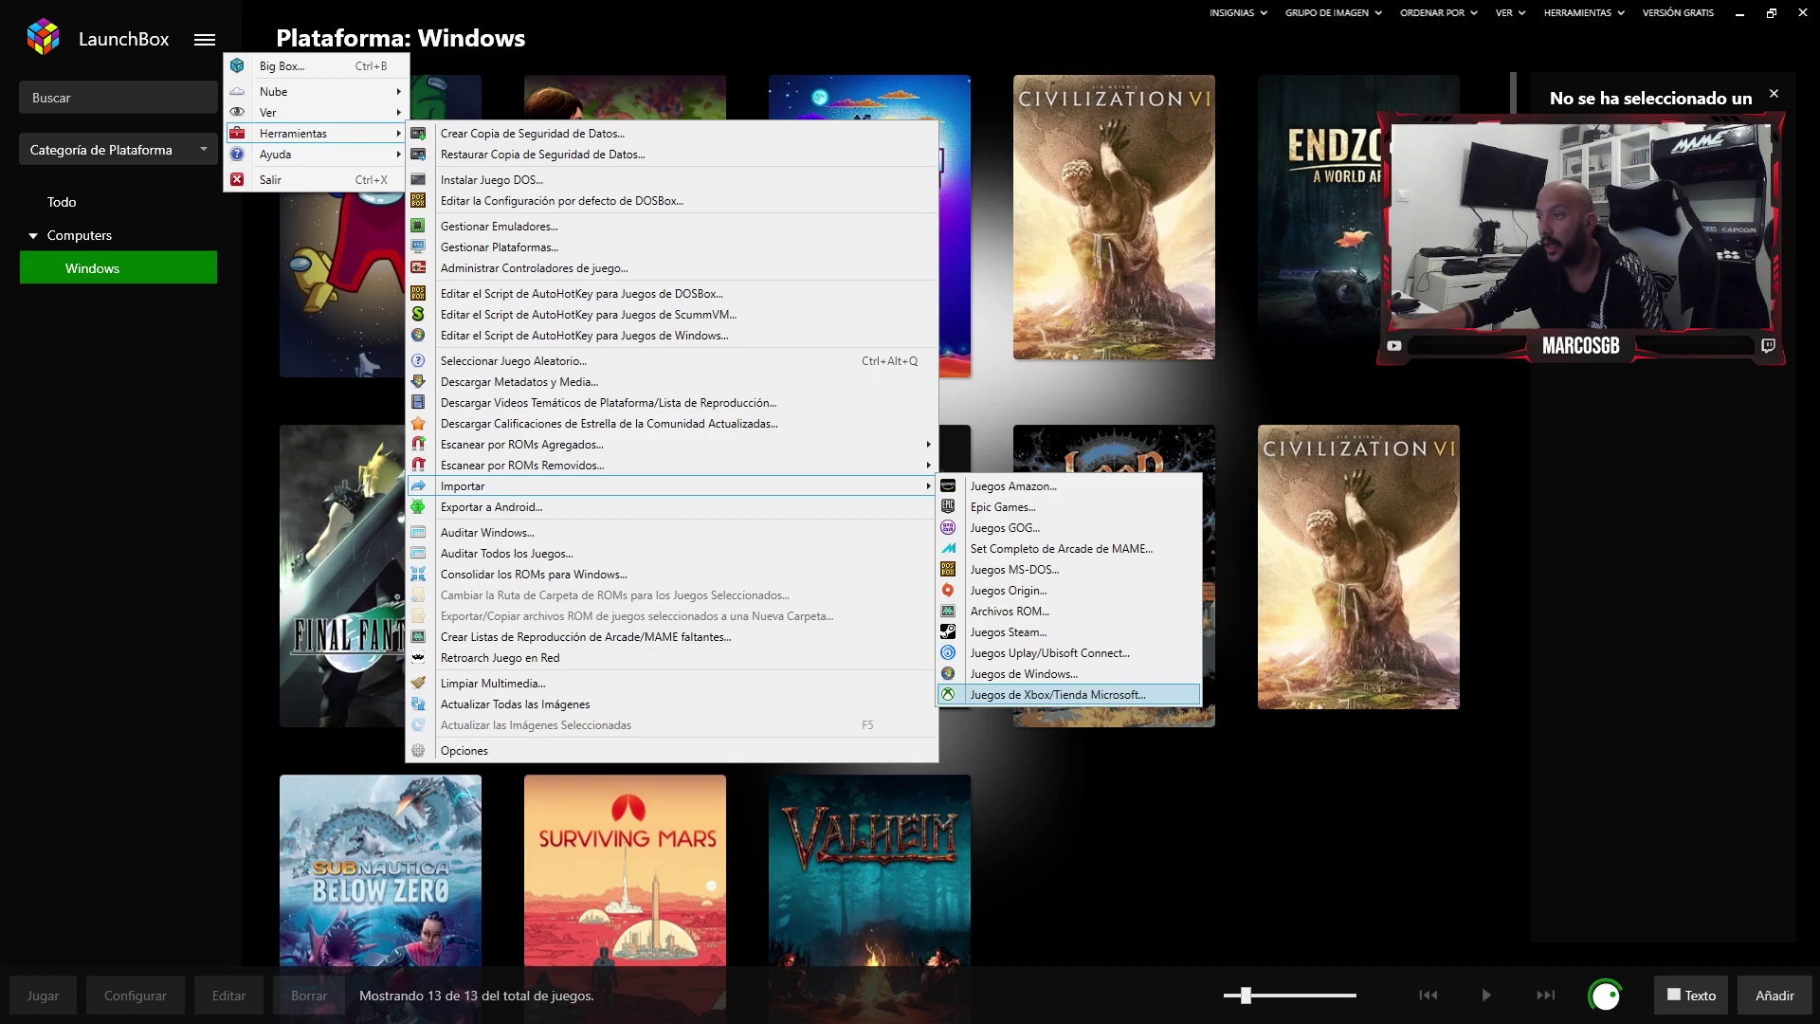
- Start importing installed GOG games and paste in the GOG profile name
{"action": "key", "text": "Escape"}
{"action": "key", "text": "Escape"}
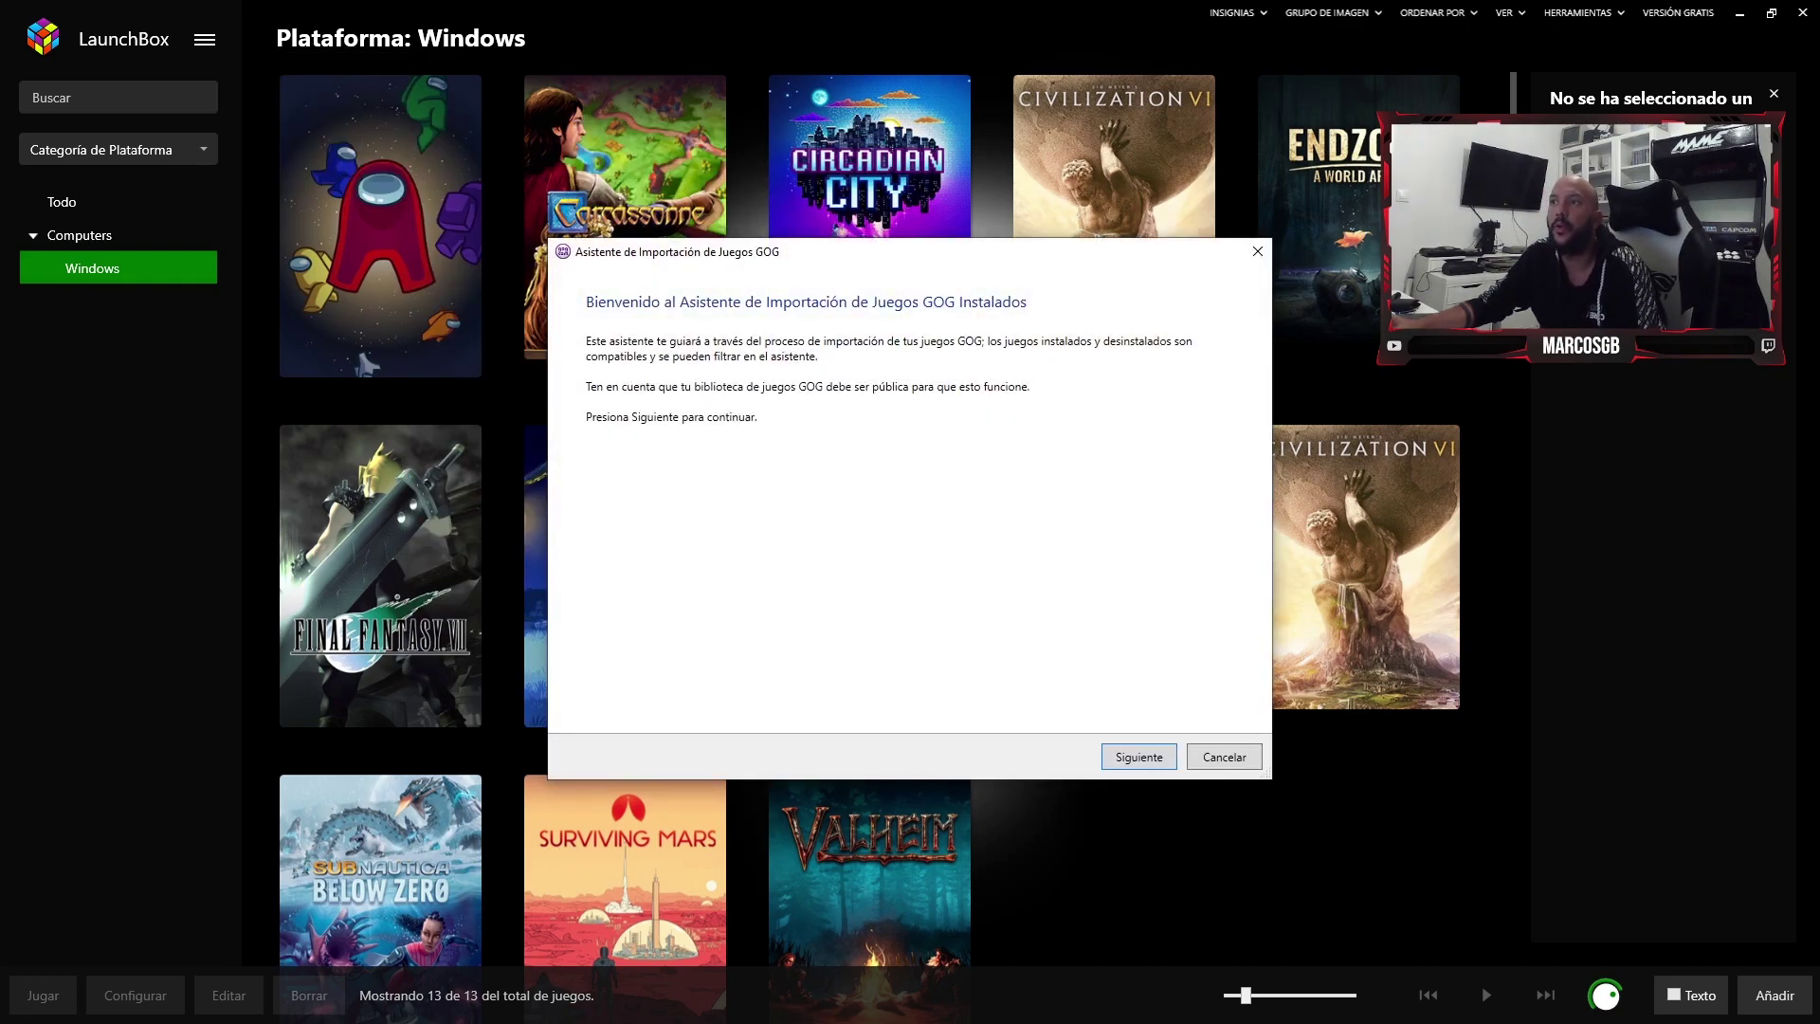
{"action": "key", "text": "Return"}
{"action": "left_click", "coordinate": [820, 499]}
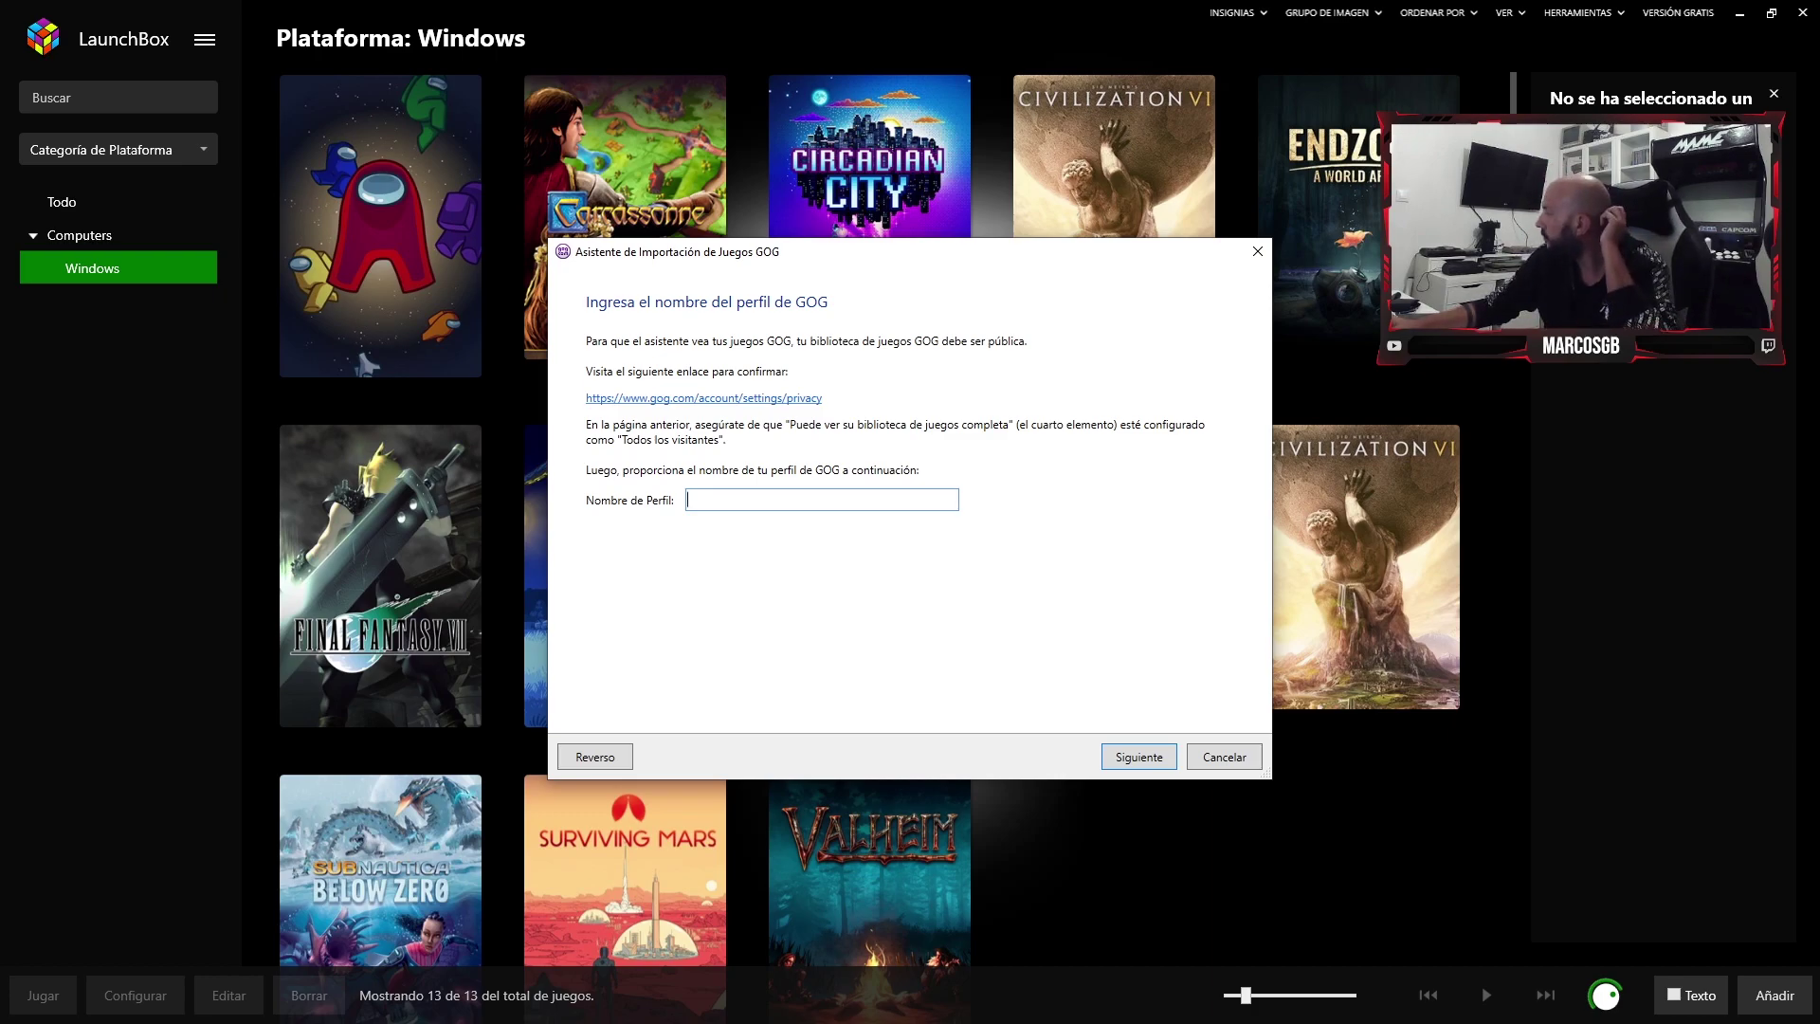
{"action": "key", "text": "ctrl+v"}
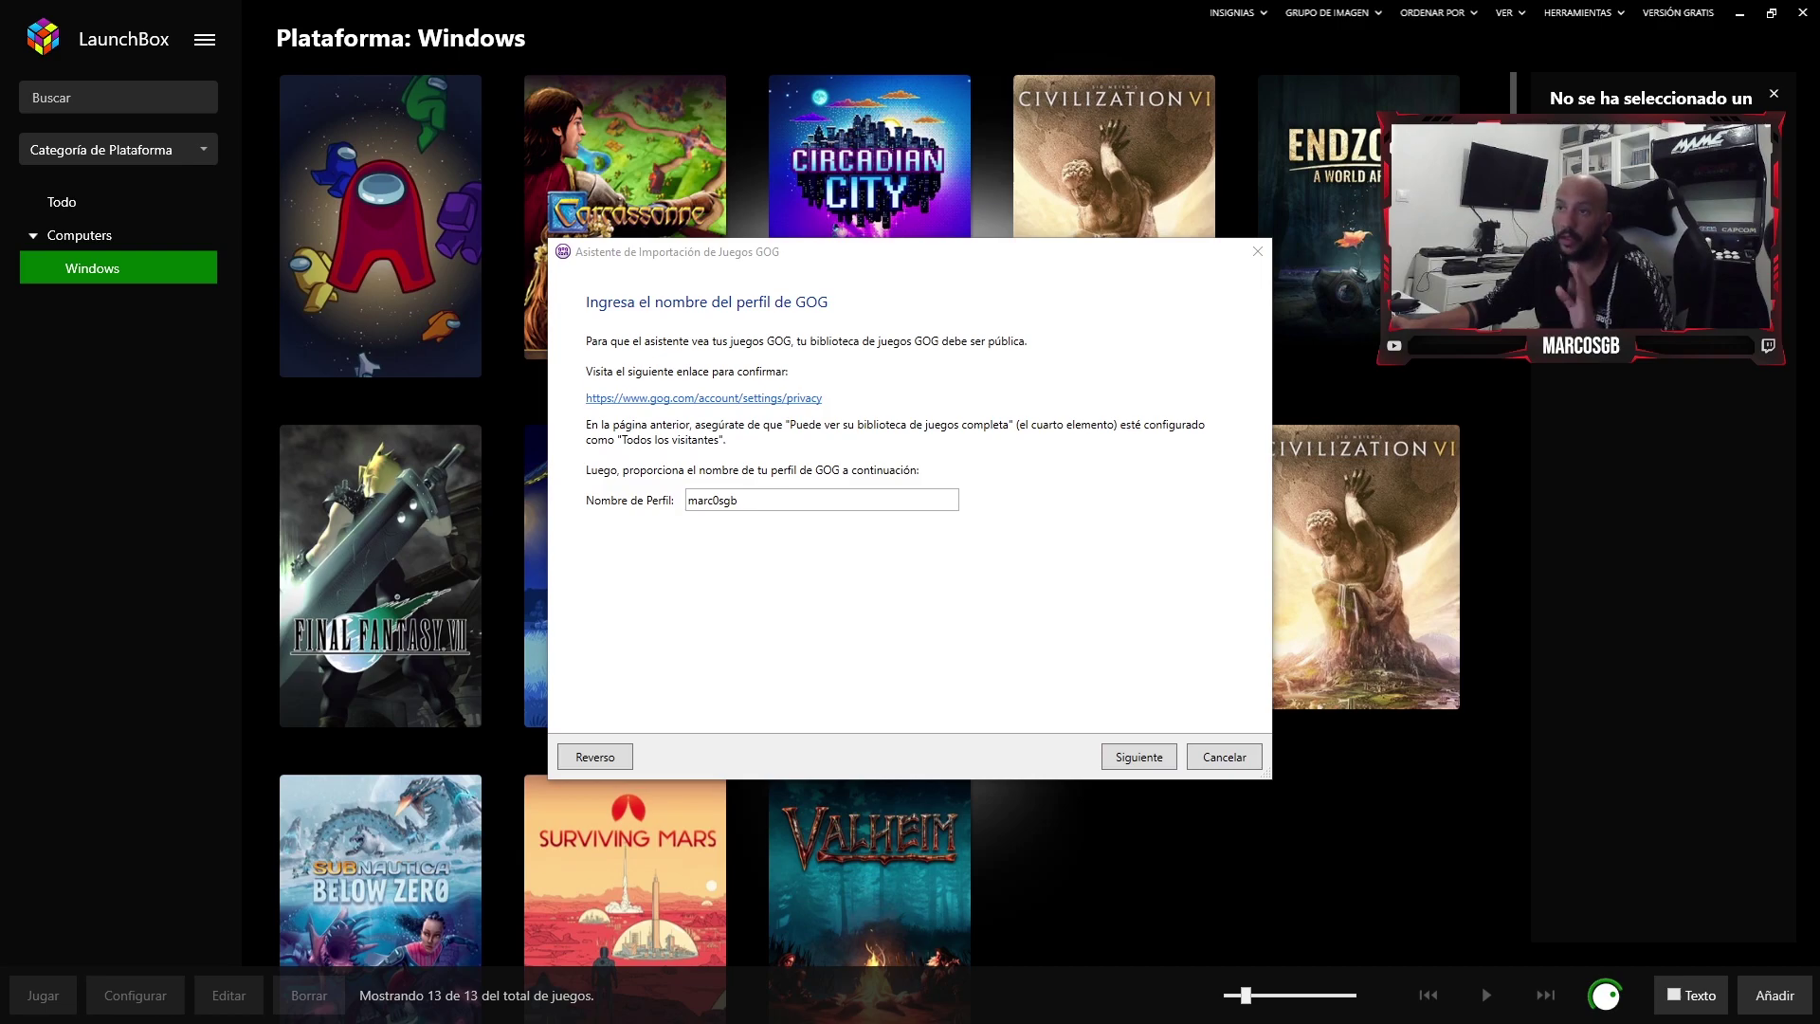
- Accept the default metadata, image, EmuMovies and custom options so the wizard reads the GOG library
{"action": "key", "text": "Return"}
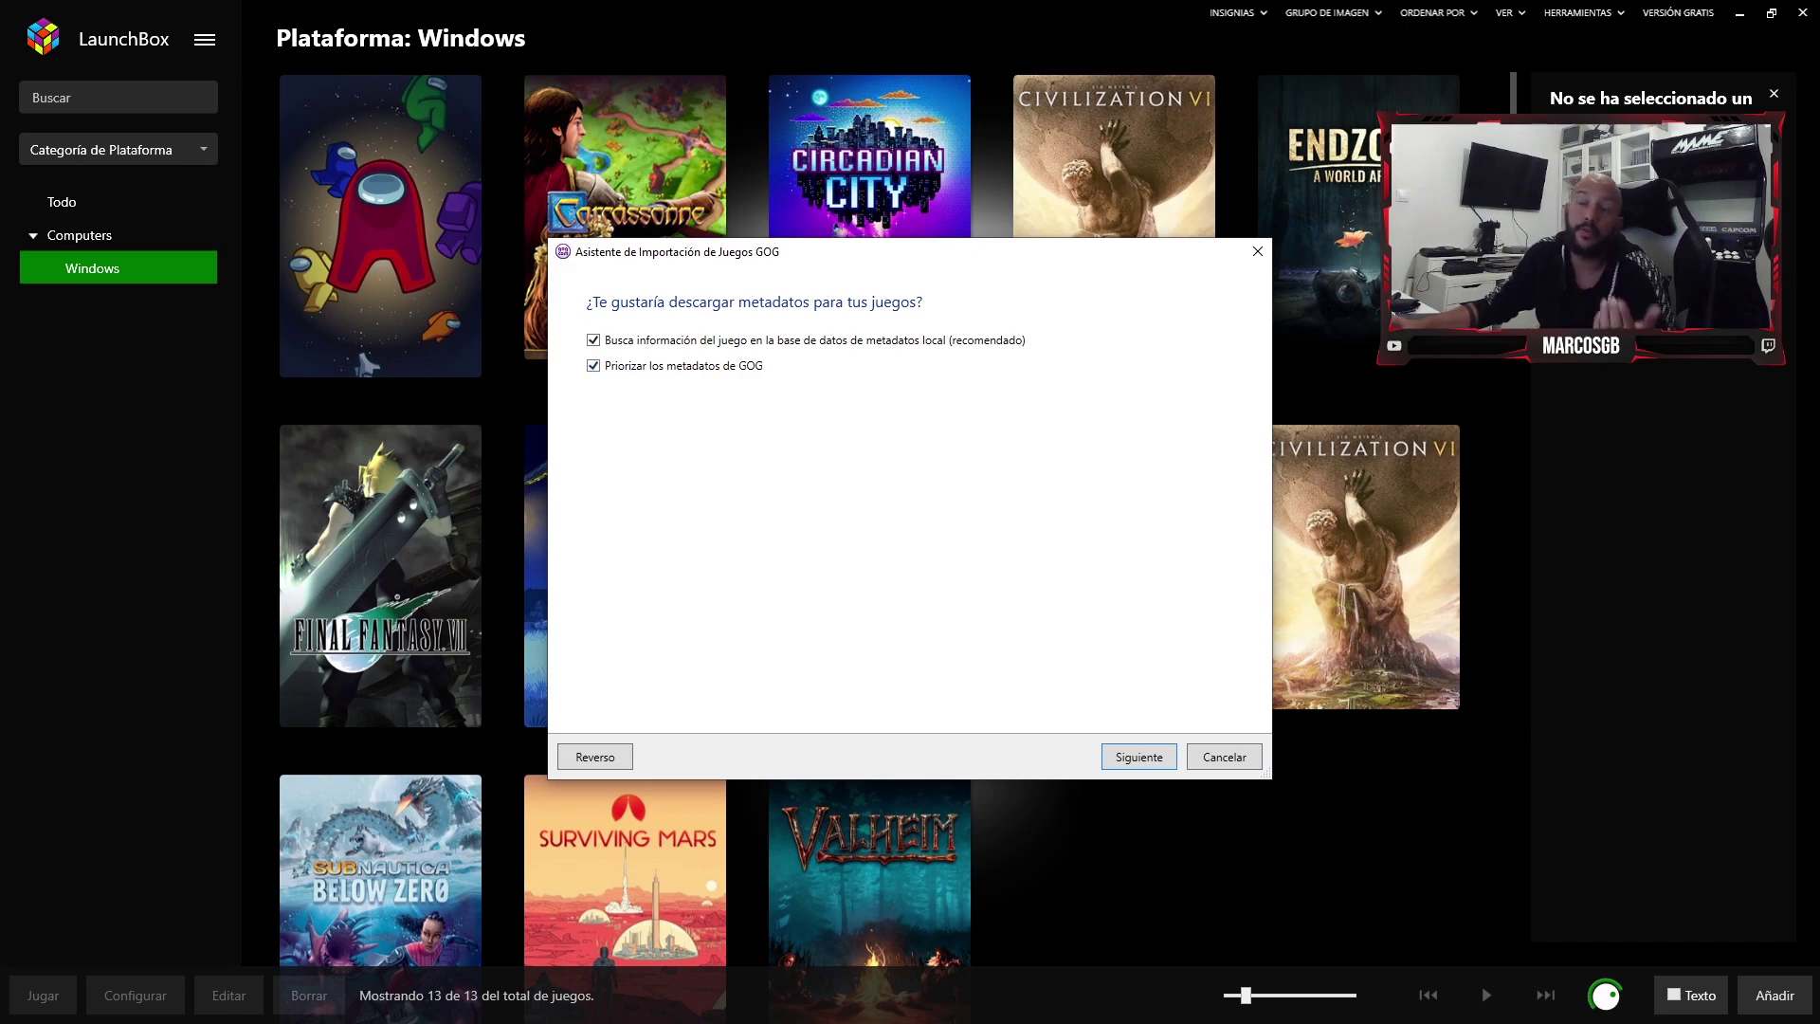
{"action": "key", "text": "Return"}
{"action": "scroll", "coordinate": [900, 493], "scroll_direction": "down", "scroll_amount": 8}
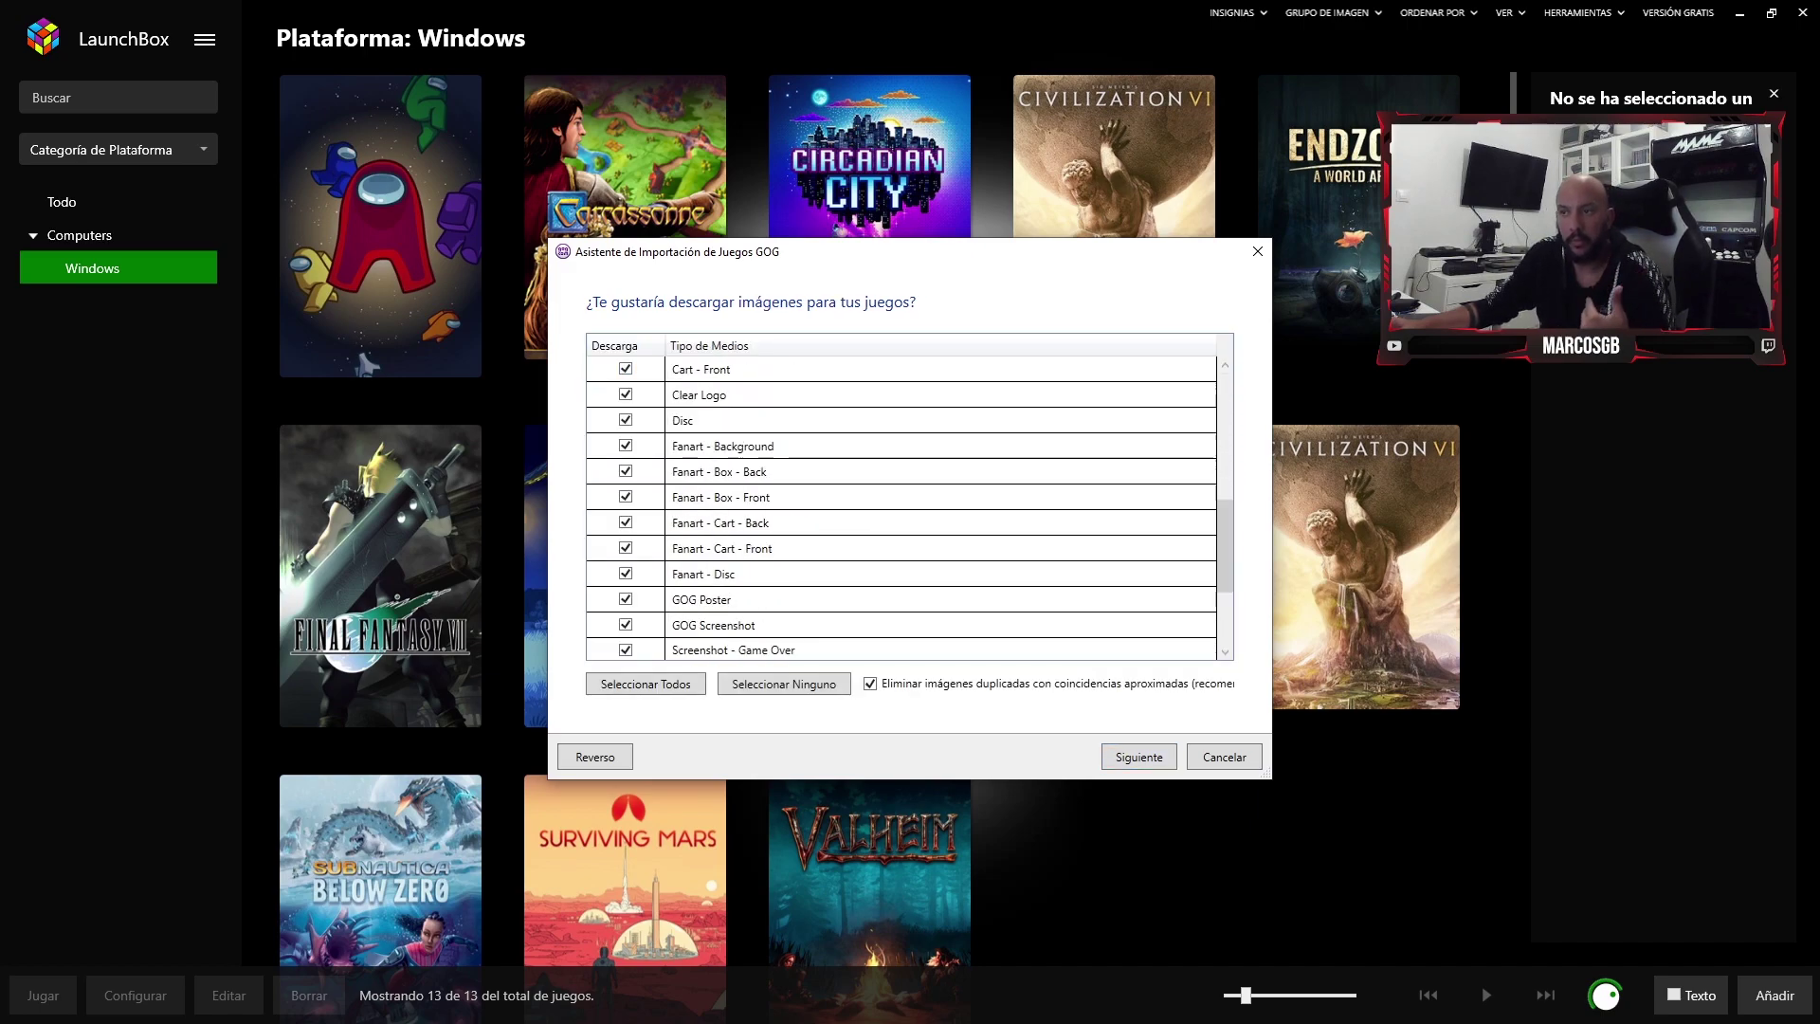
{"action": "key", "text": "Return"}
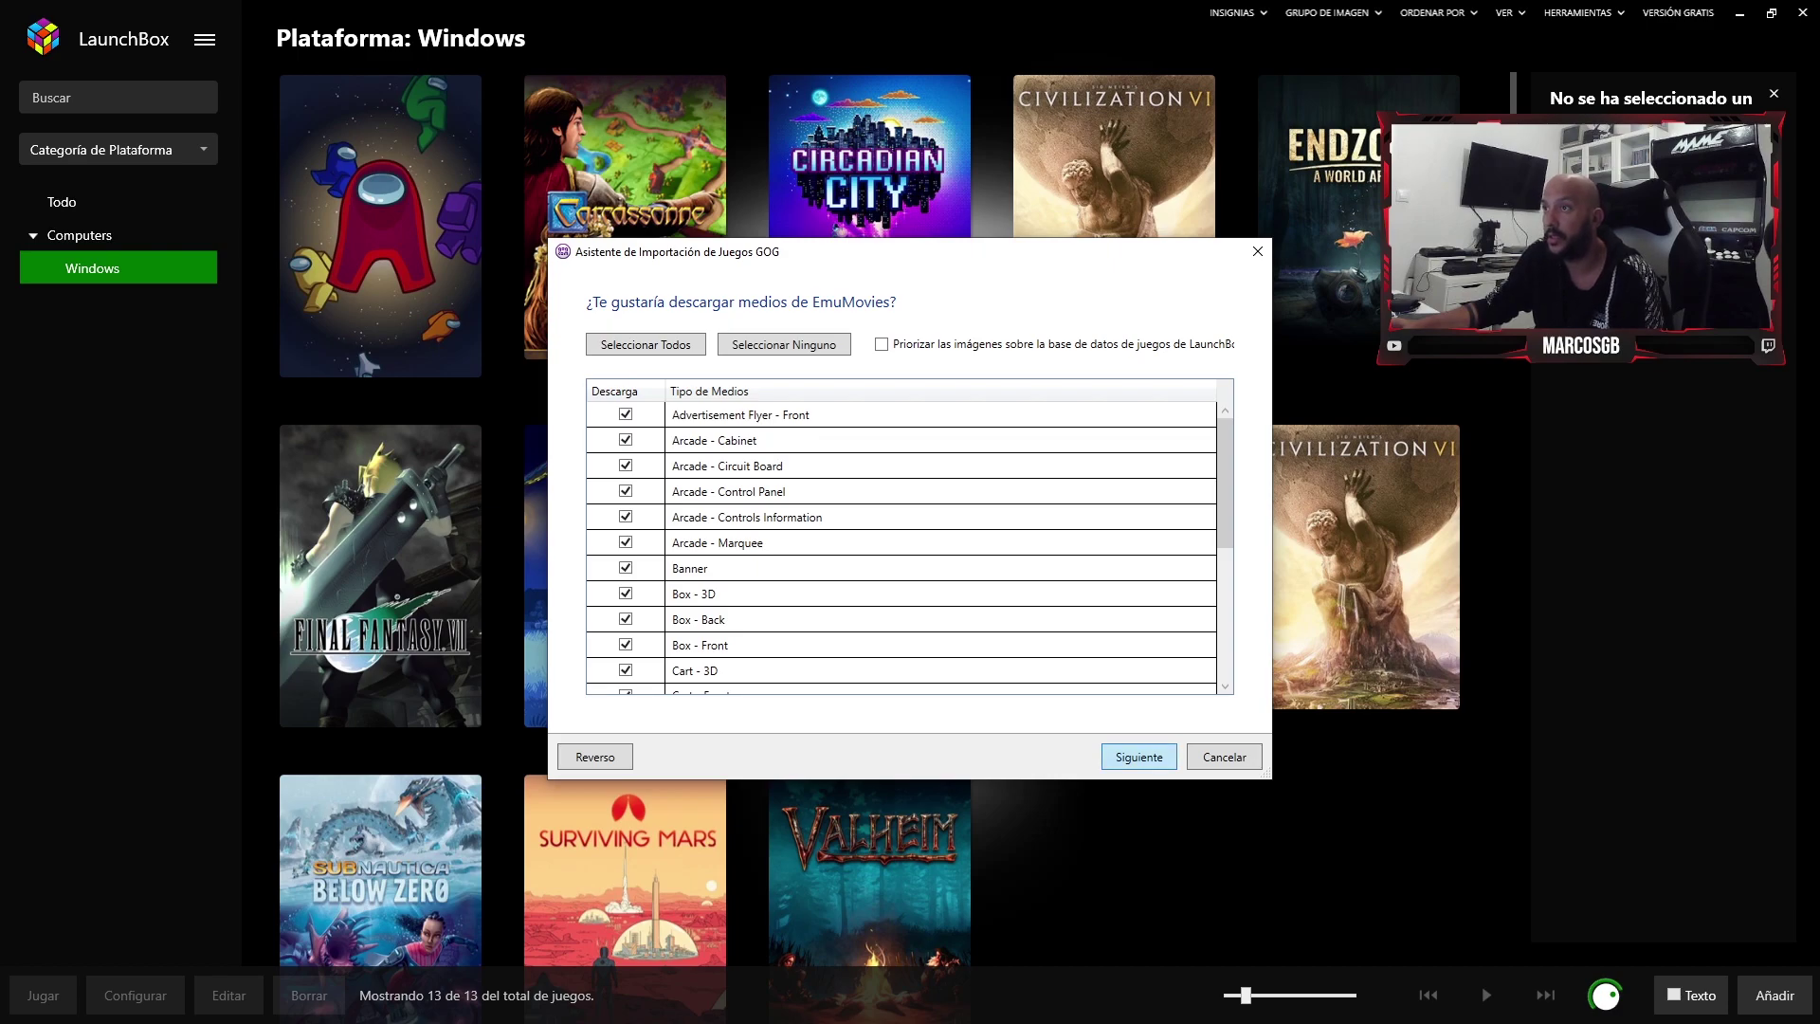
{"action": "key", "text": "Return"}
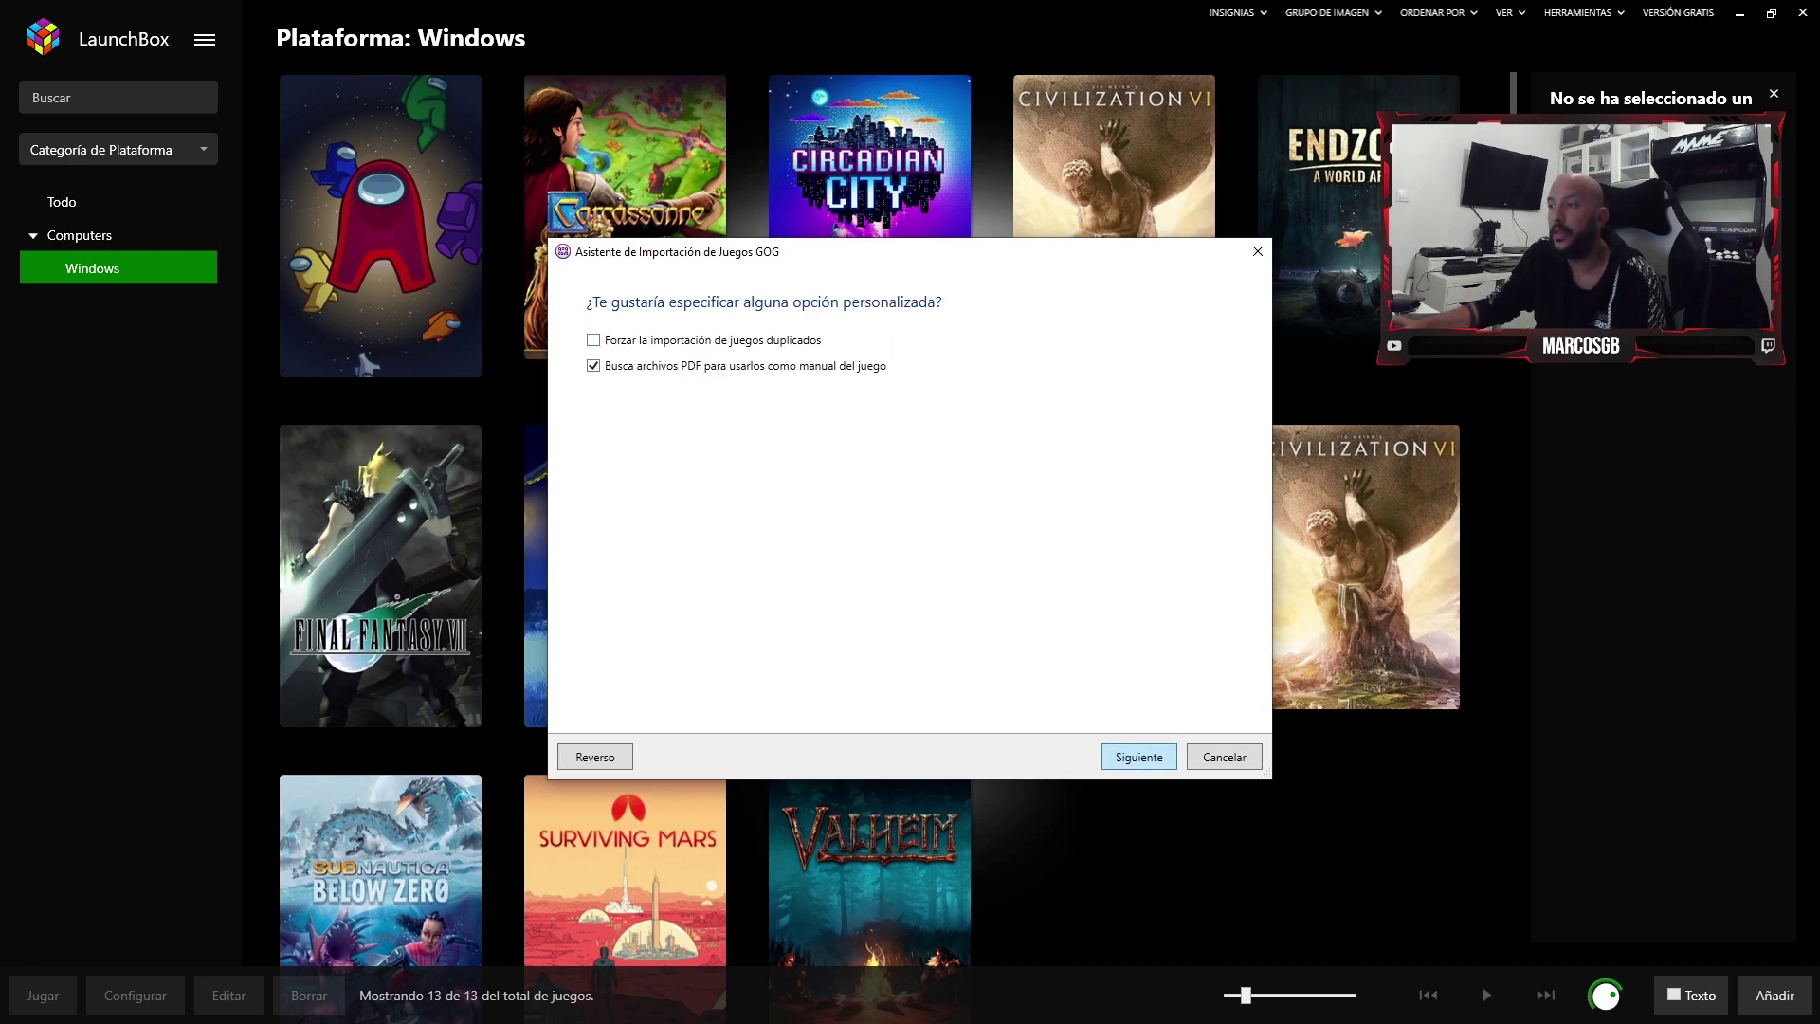
{"action": "key", "text": "Return"}
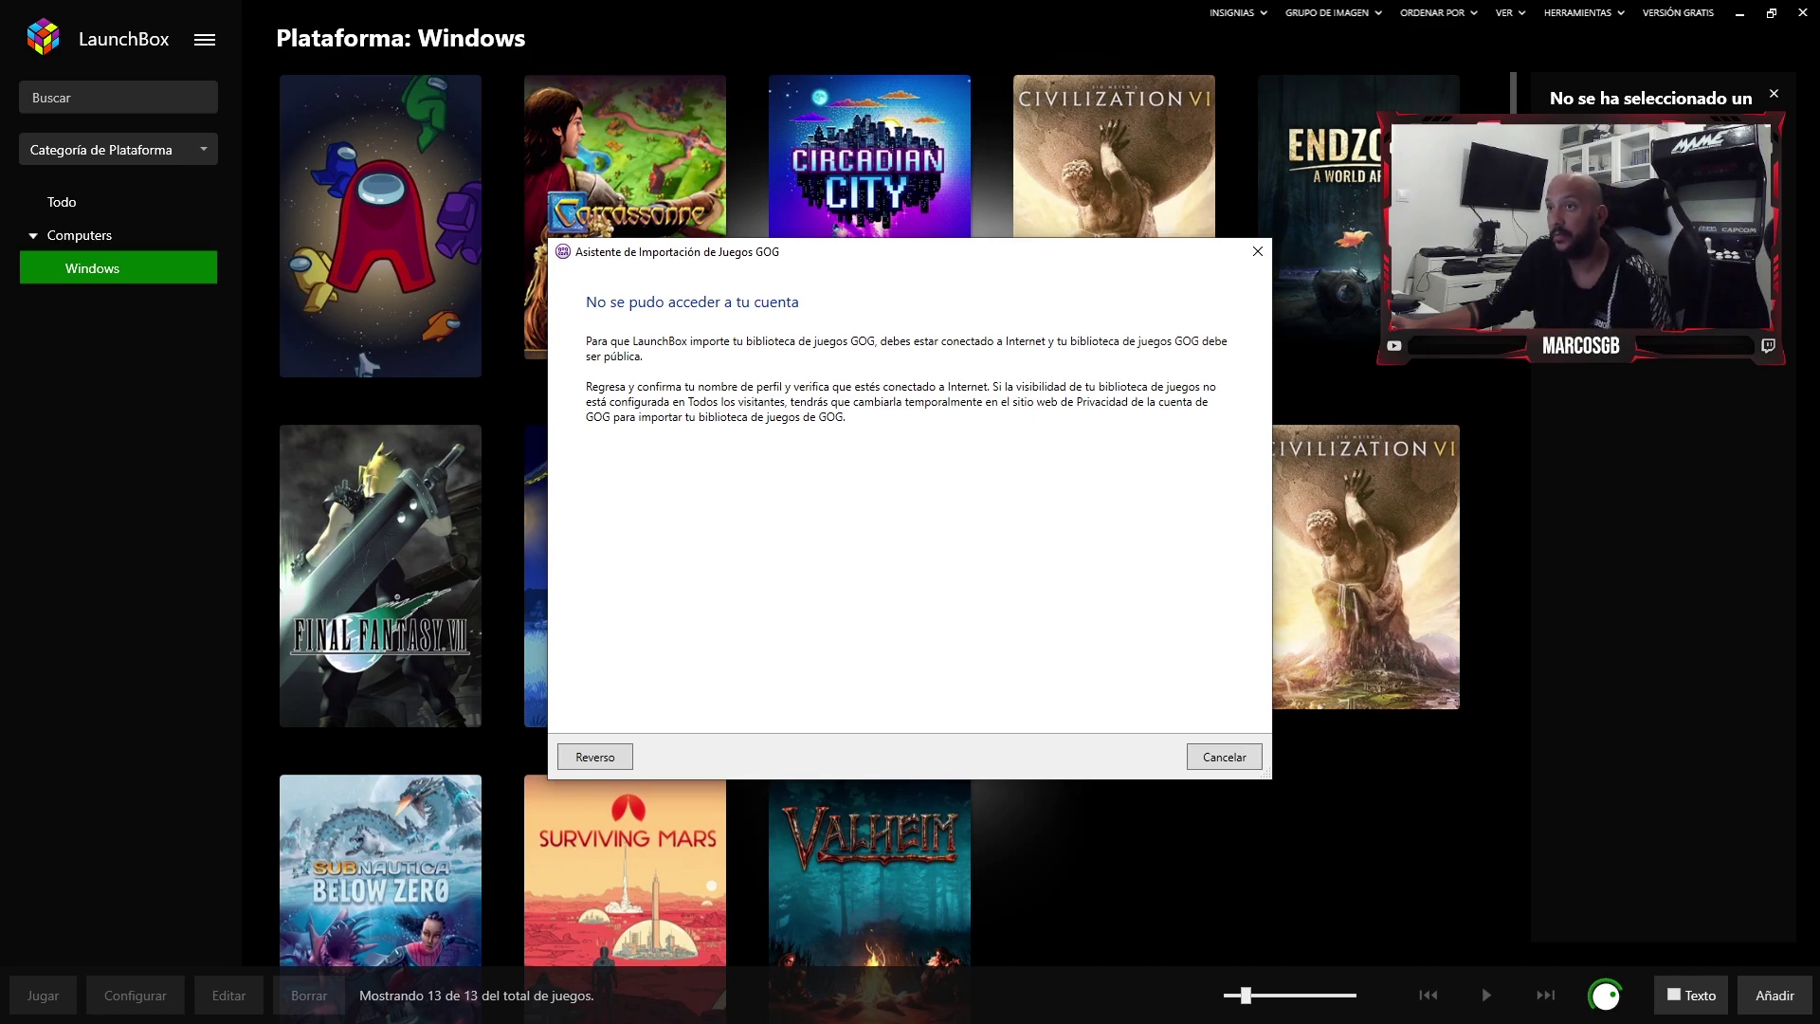
- Launch GOG GALAXY from the Start search and open its account options
{"action": "key", "text": "super"}
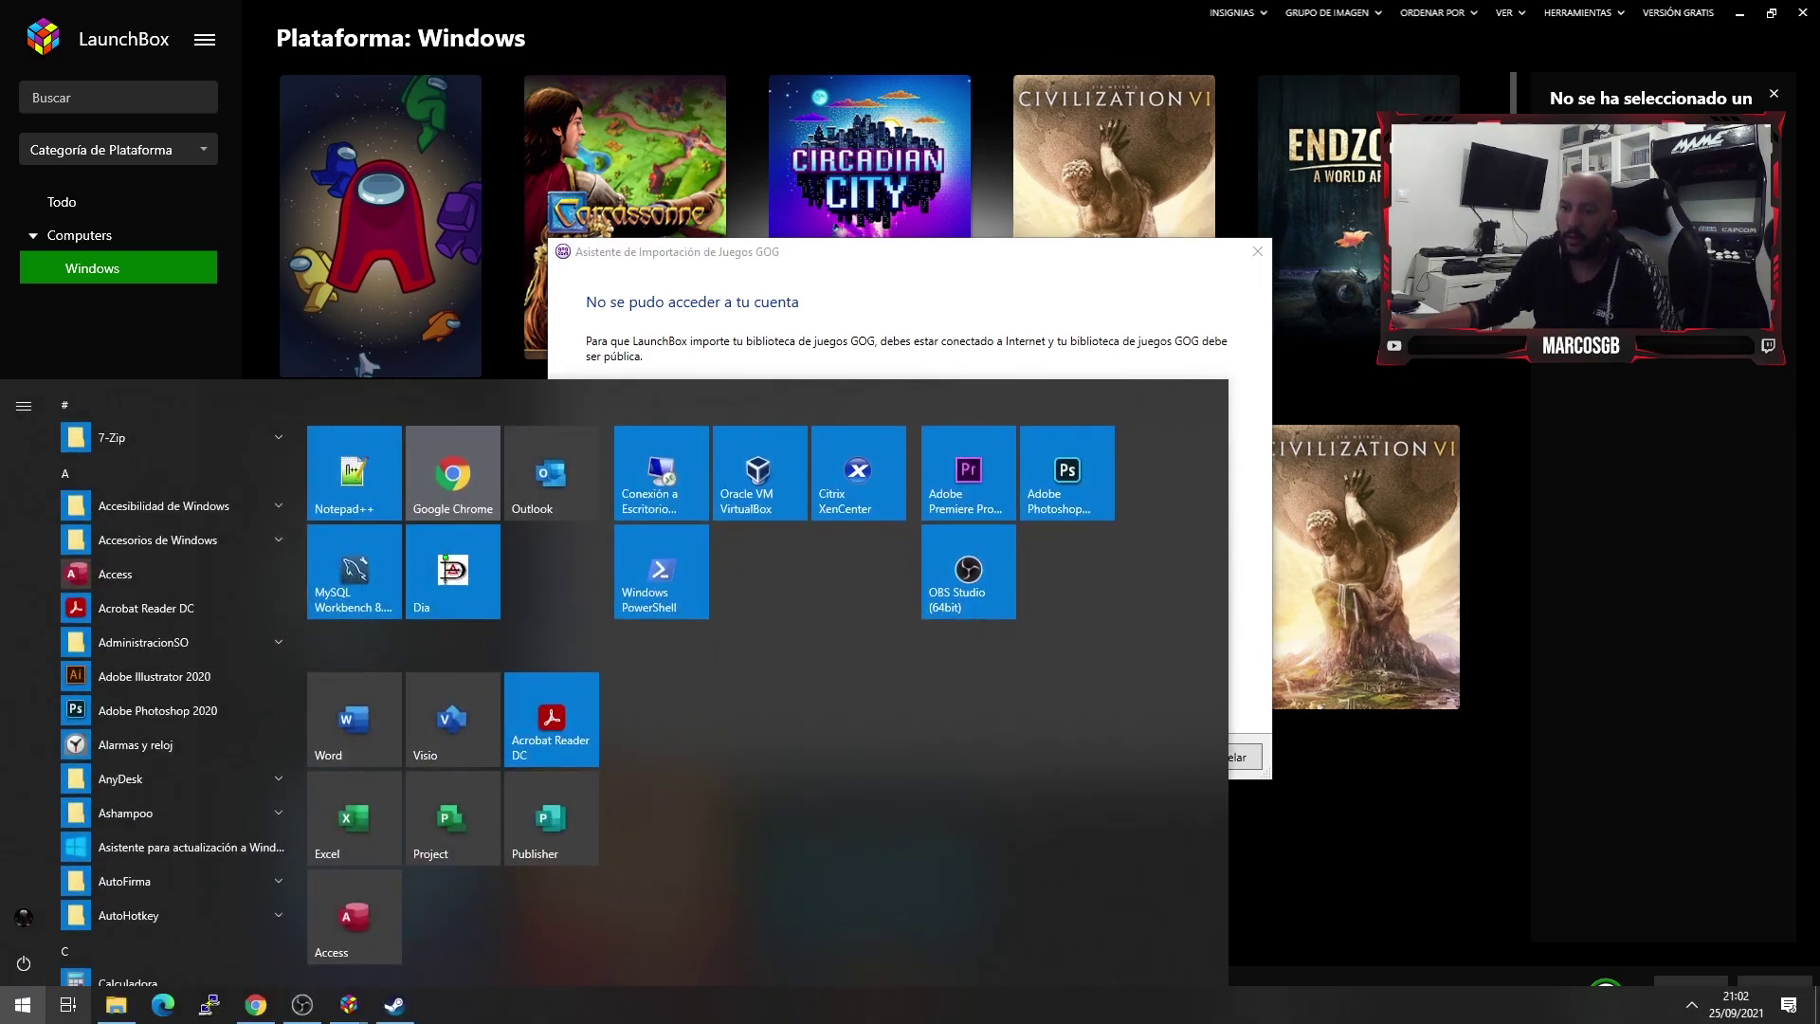
{"action": "type", "text": "go"}
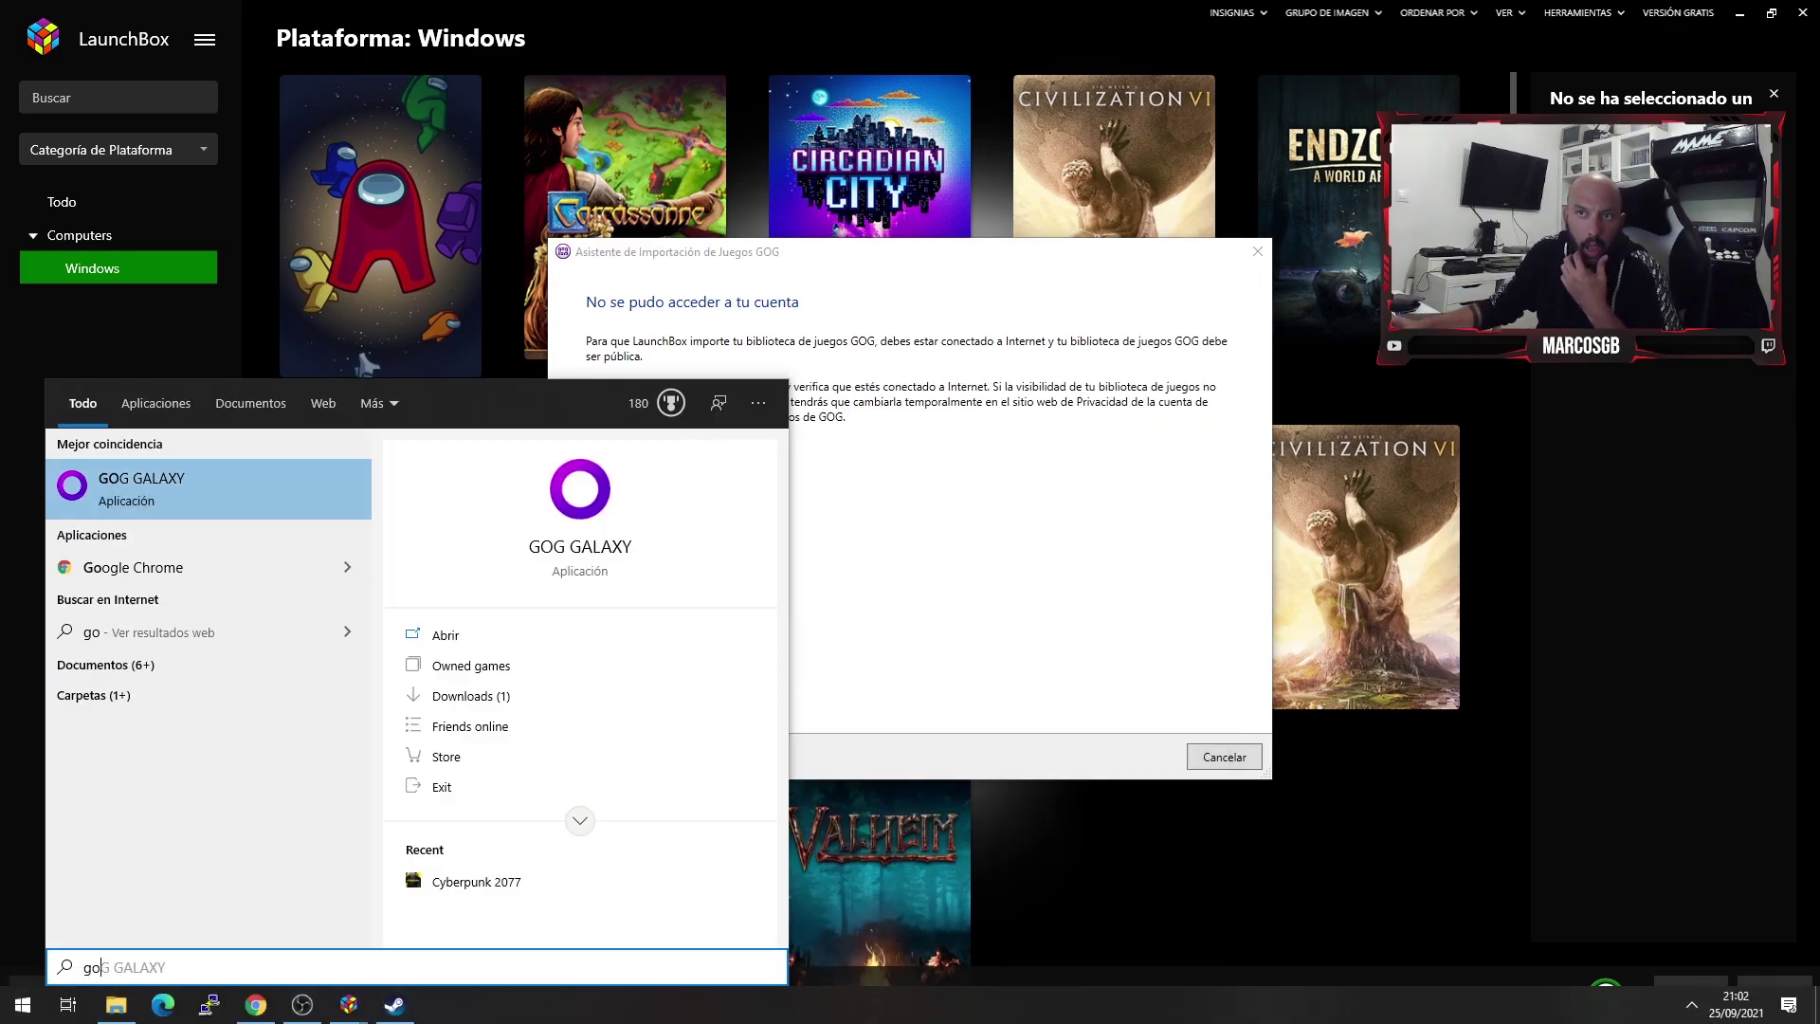
{"action": "key", "text": "Return"}
{"action": "left_click", "coordinate": [515, 30]}
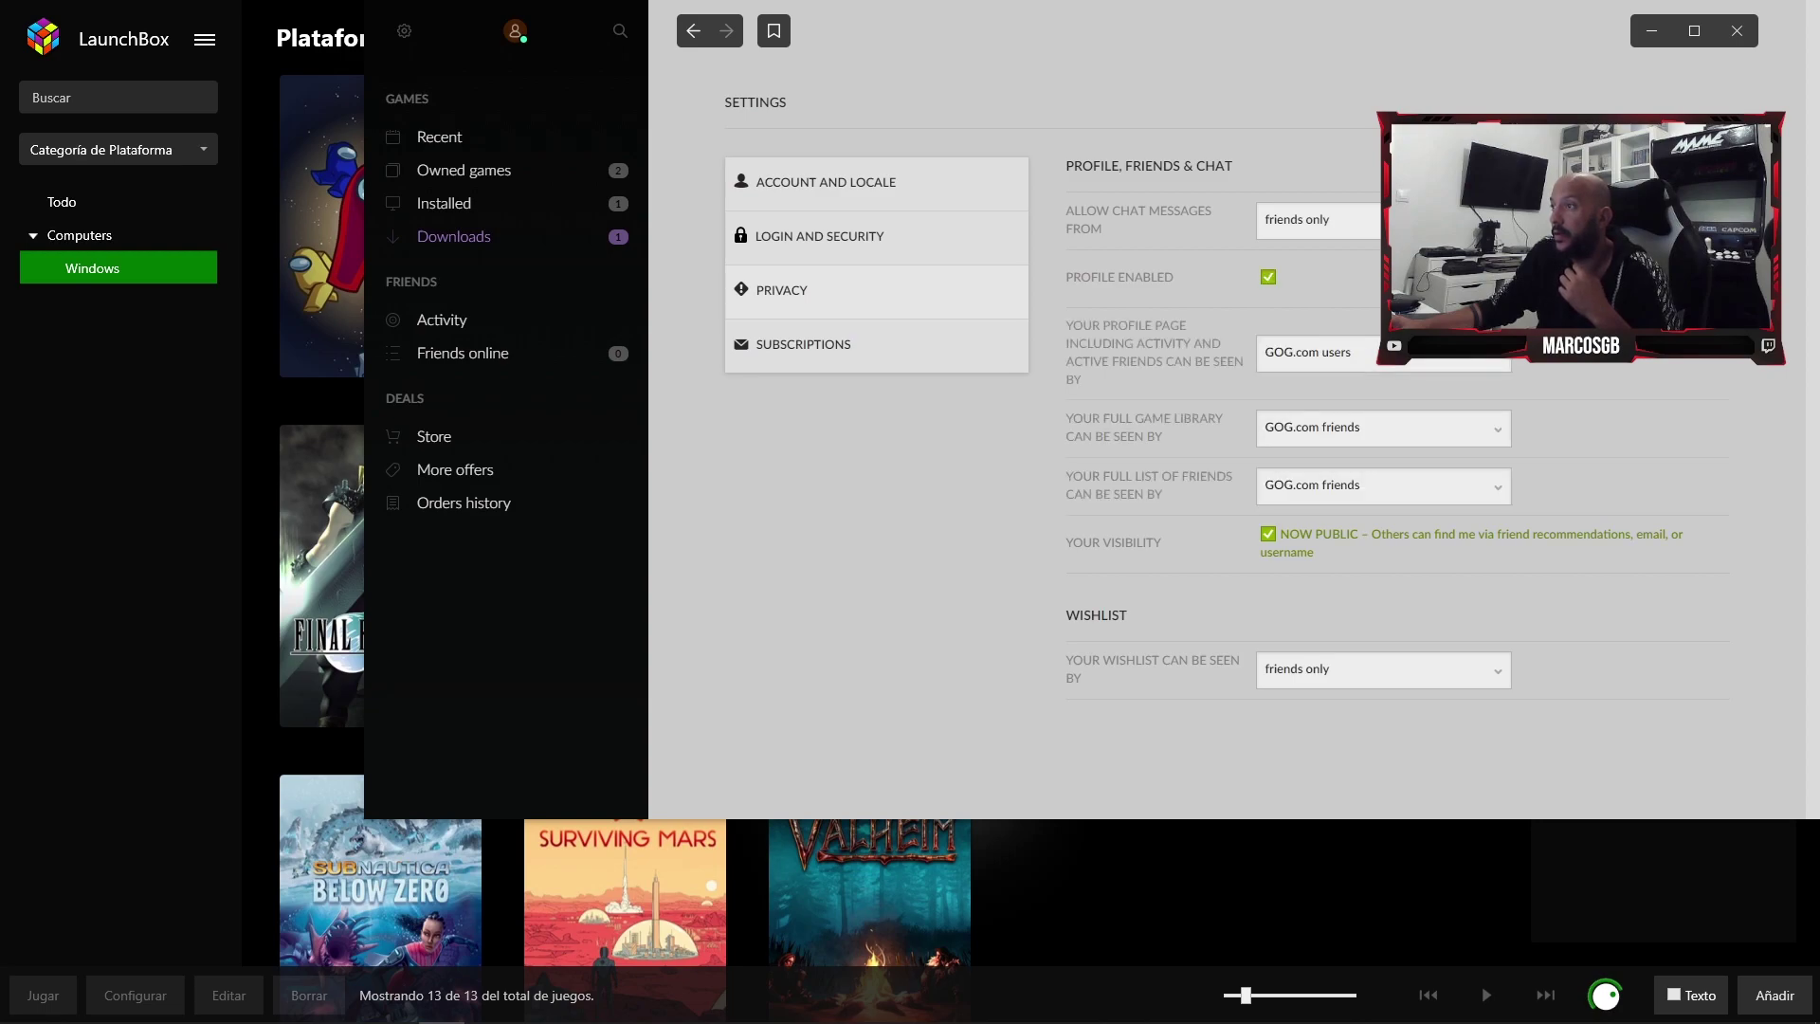
- Make the profile page, full game library and friends list visible to all visitors
{"action": "left_click", "coordinate": [1382, 351]}
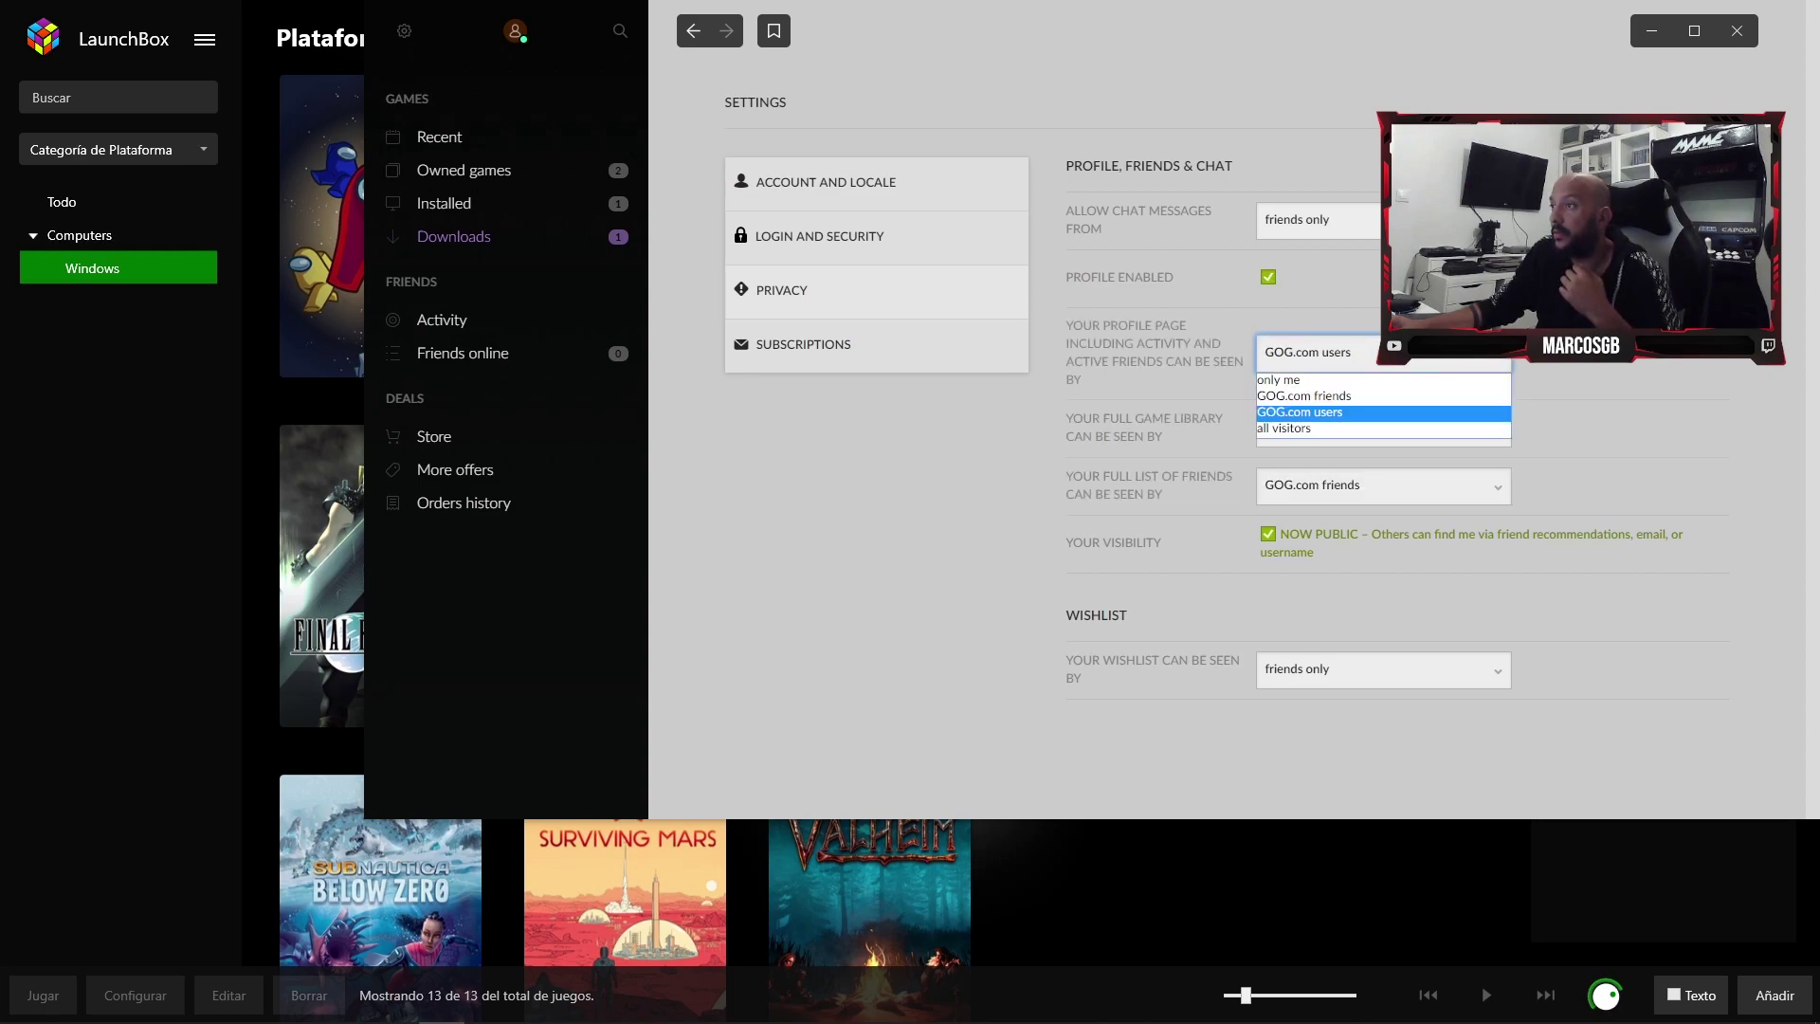
{"action": "left_click", "coordinate": [1289, 427]}
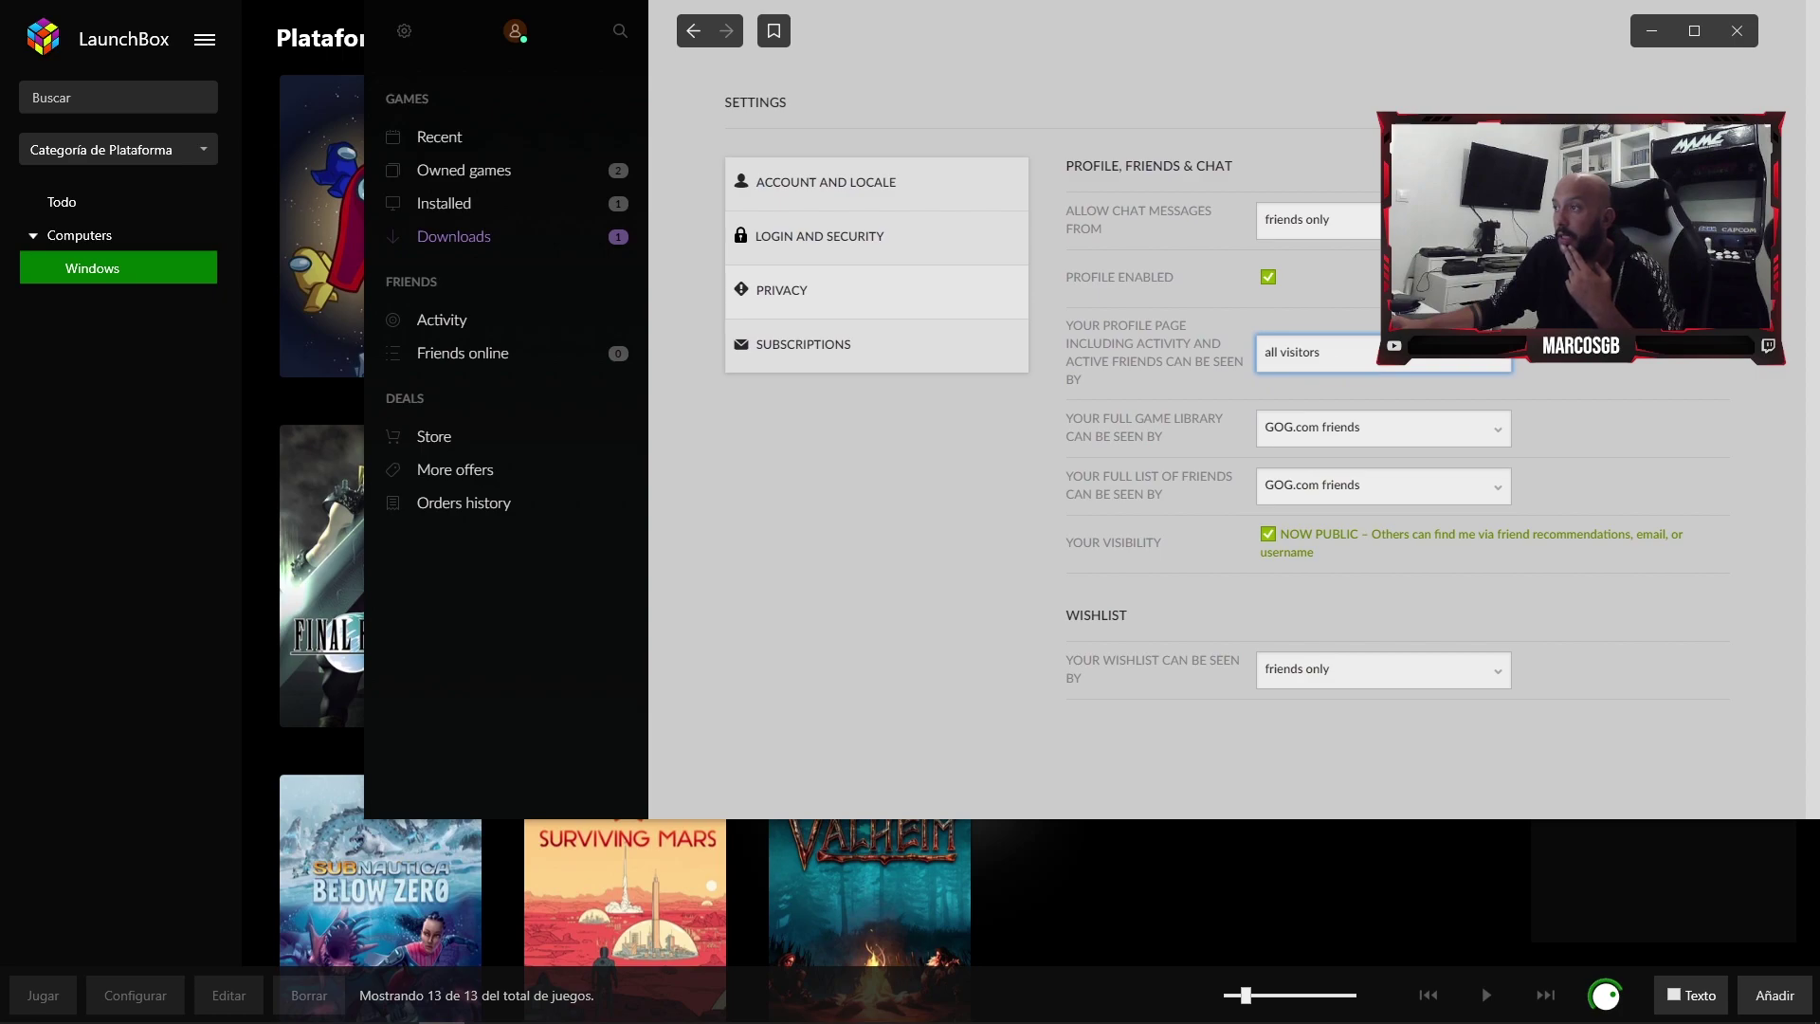
{"action": "left_click", "coordinate": [1383, 427]}
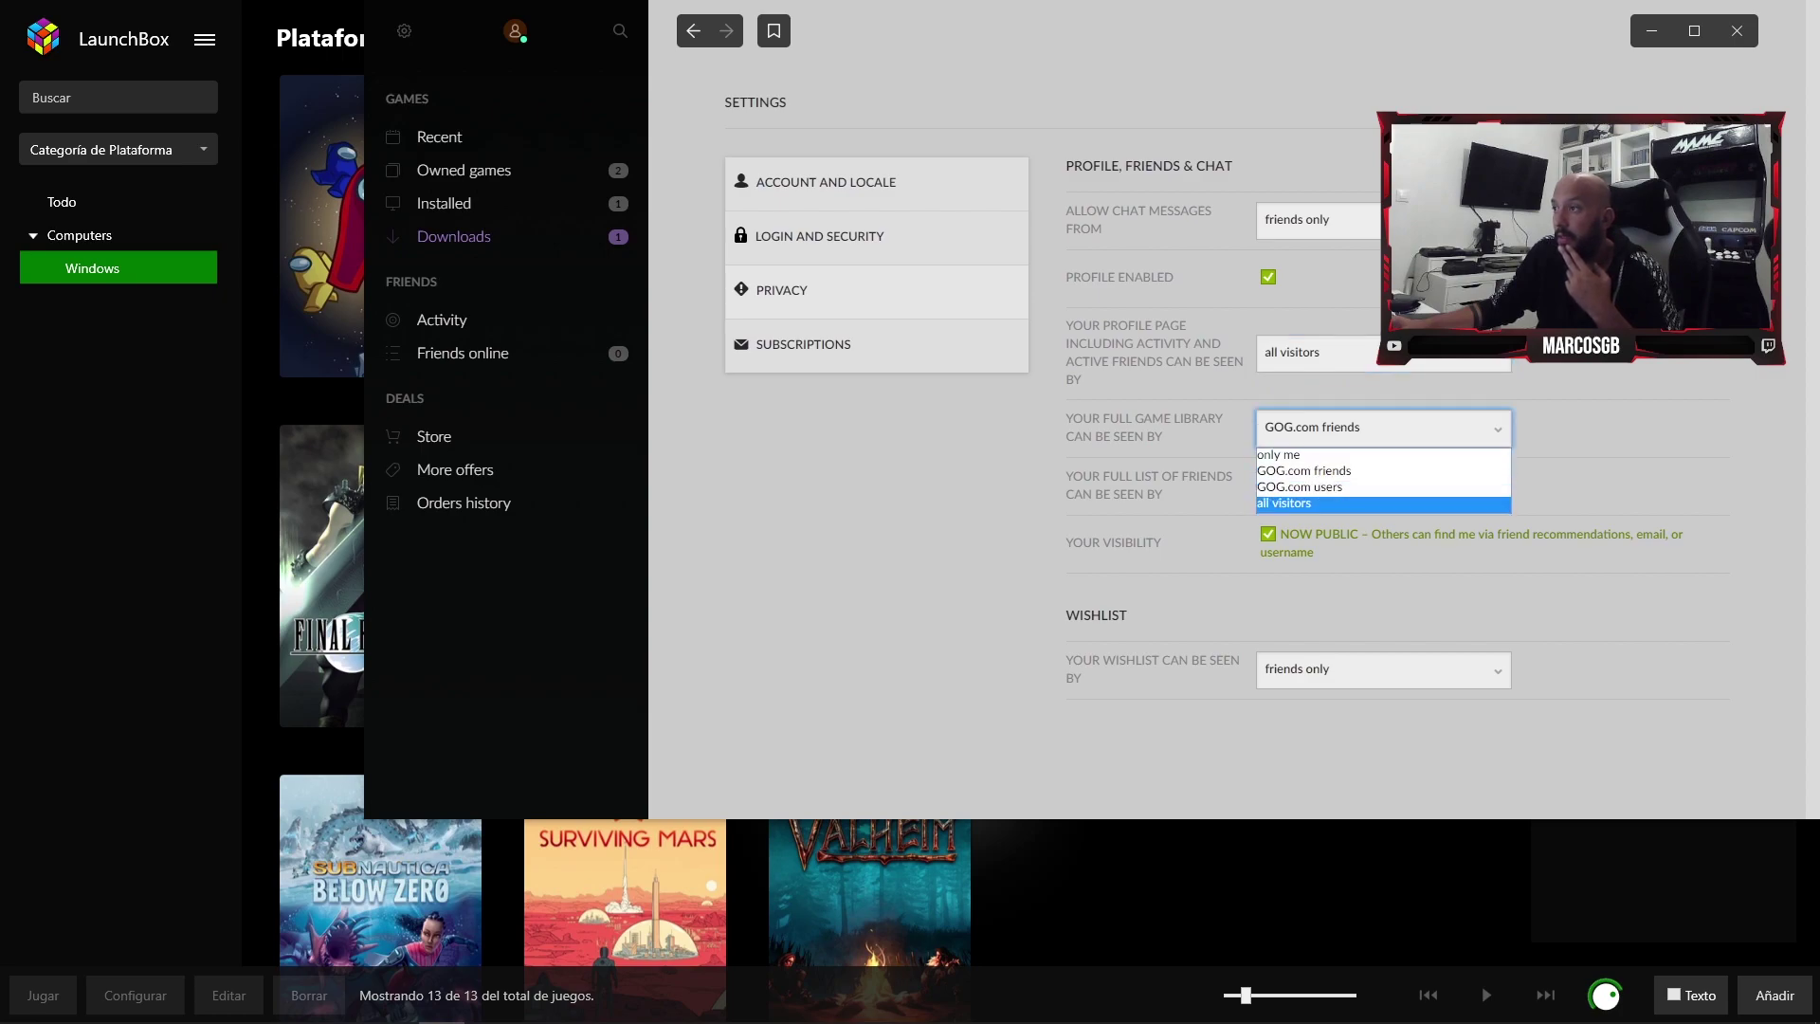
{"action": "left_click", "coordinate": [1289, 506]}
{"action": "left_click", "coordinate": [1383, 485]}
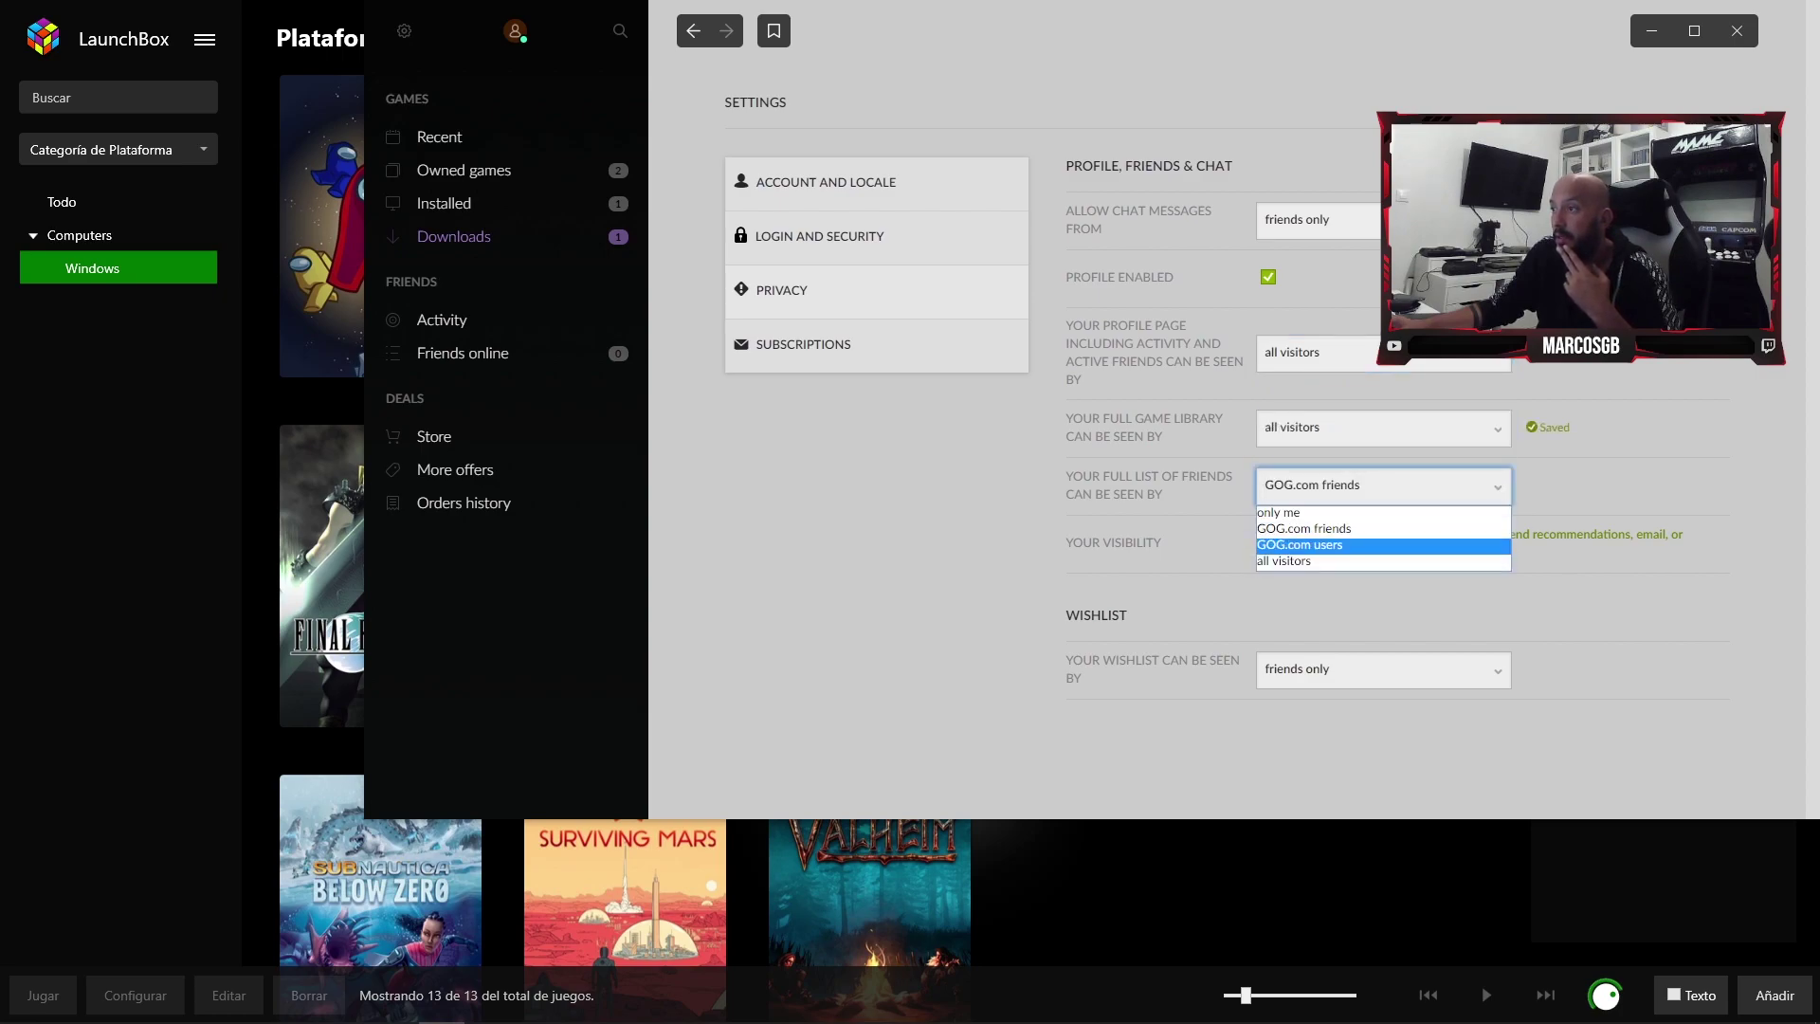
{"action": "left_click", "coordinate": [1288, 563]}
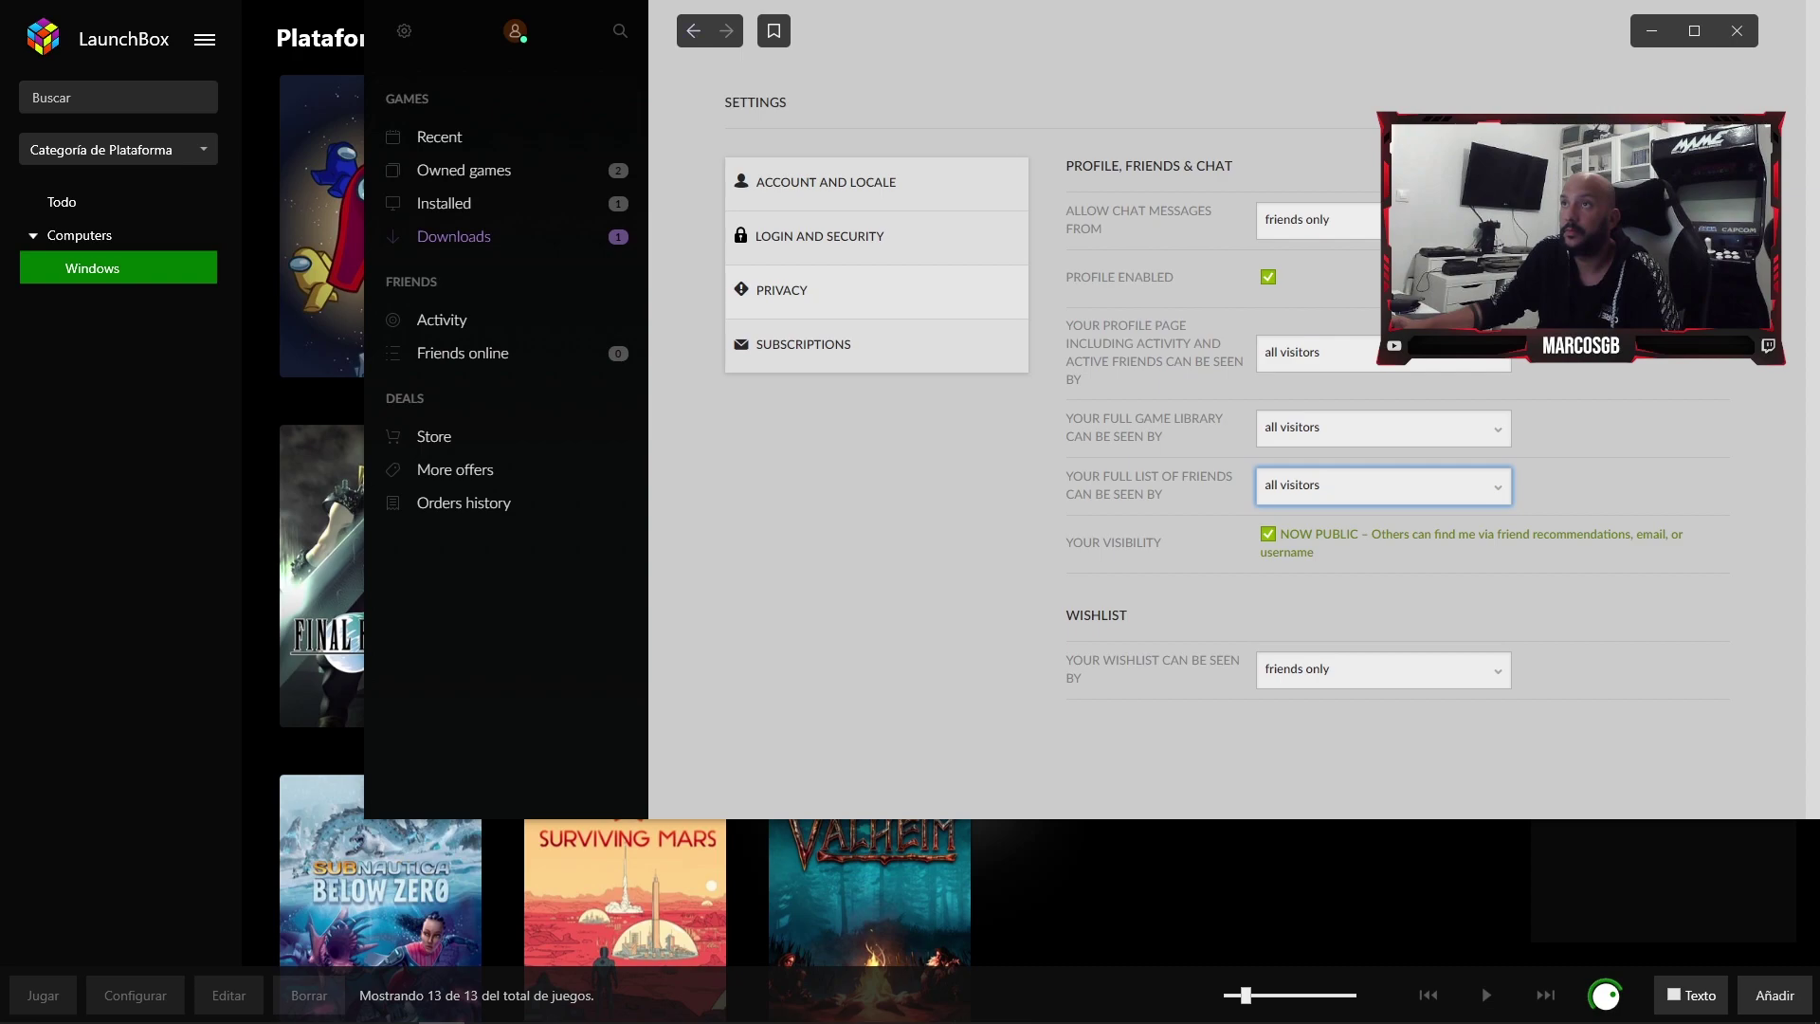
{"action": "key", "text": "alt+Left"}
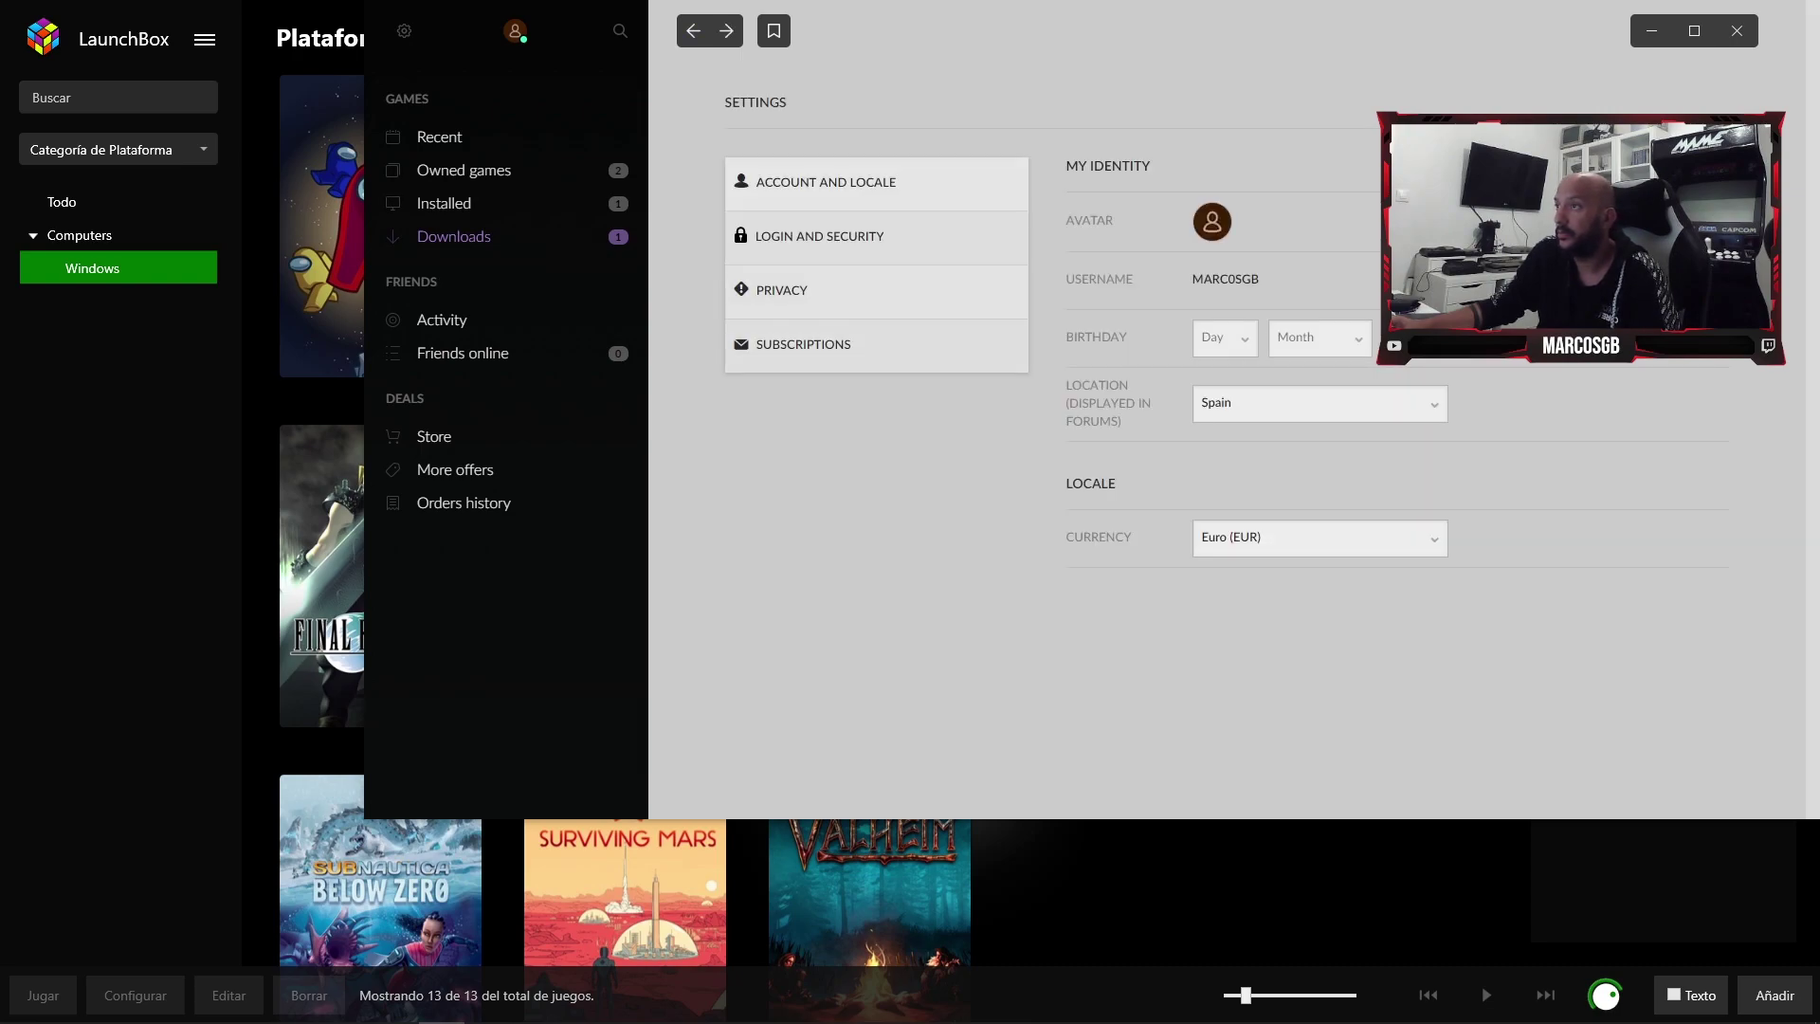
{"action": "key", "text": "alt+Right"}
- Close GOG GALAXY, retry the library read, and import Cyberpunk 2077 into the Windows library
{"action": "key", "text": "alt+F4"}
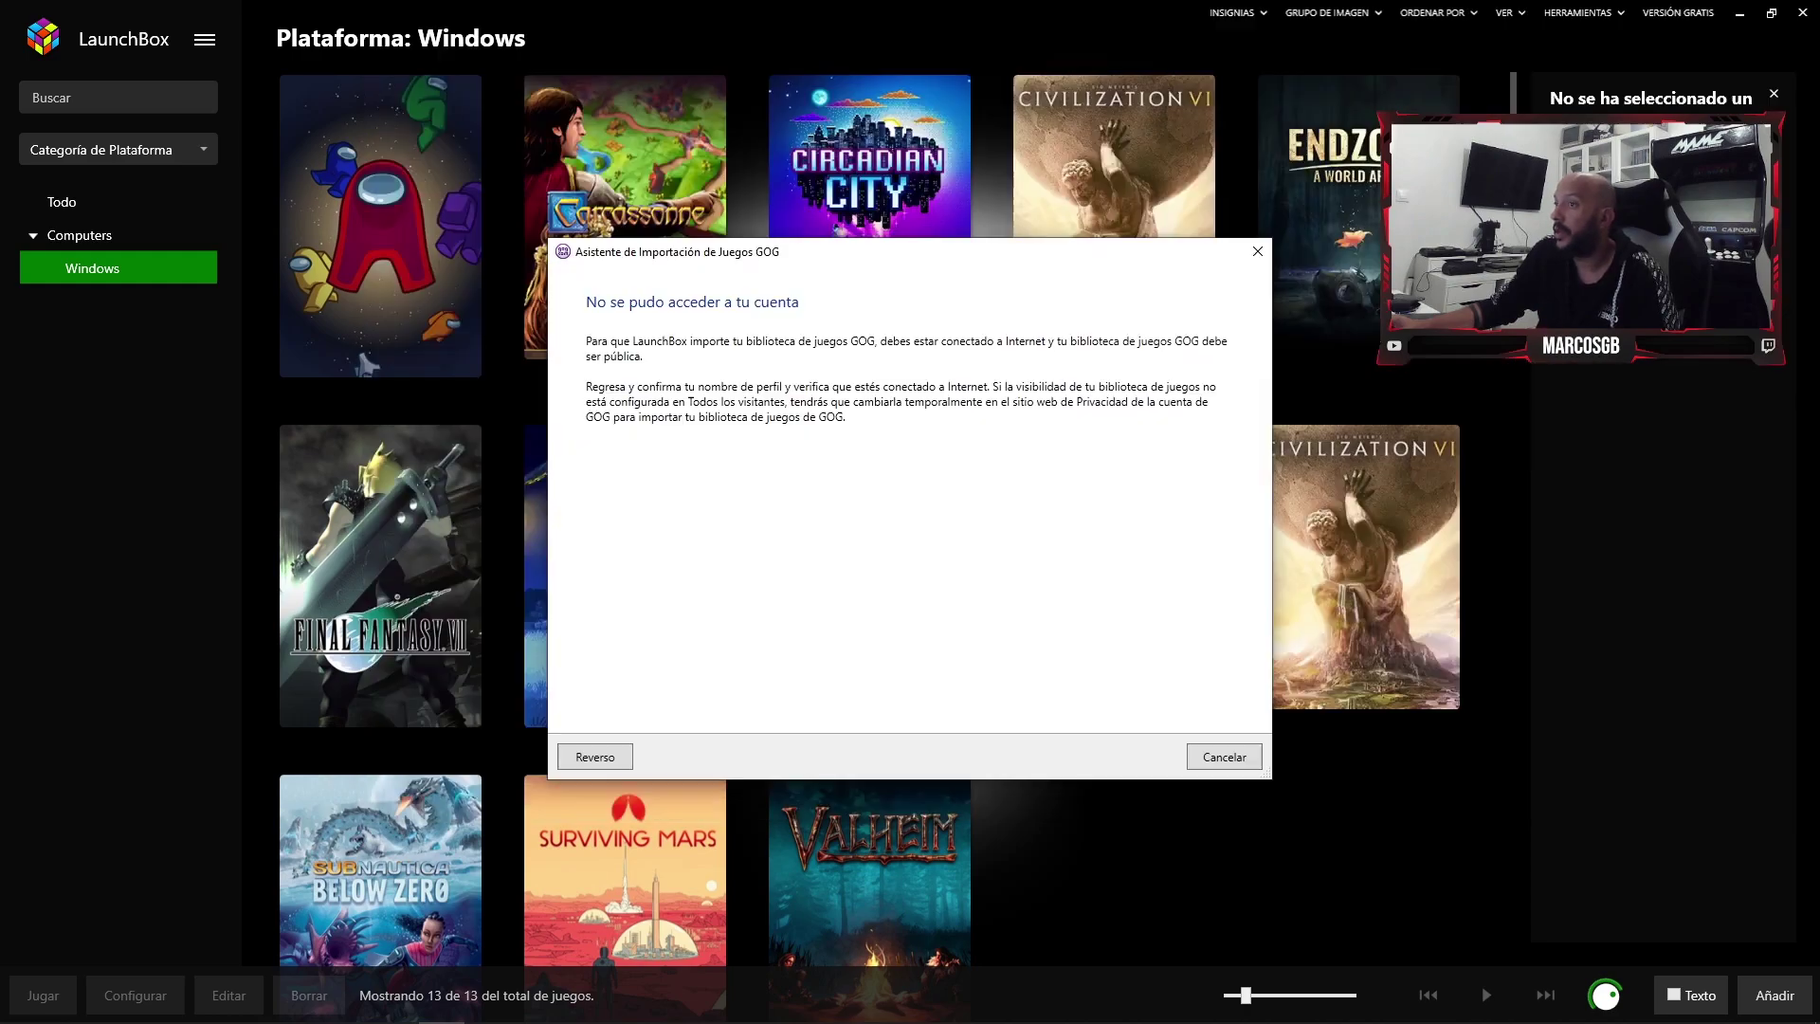
{"action": "key", "text": "Return"}
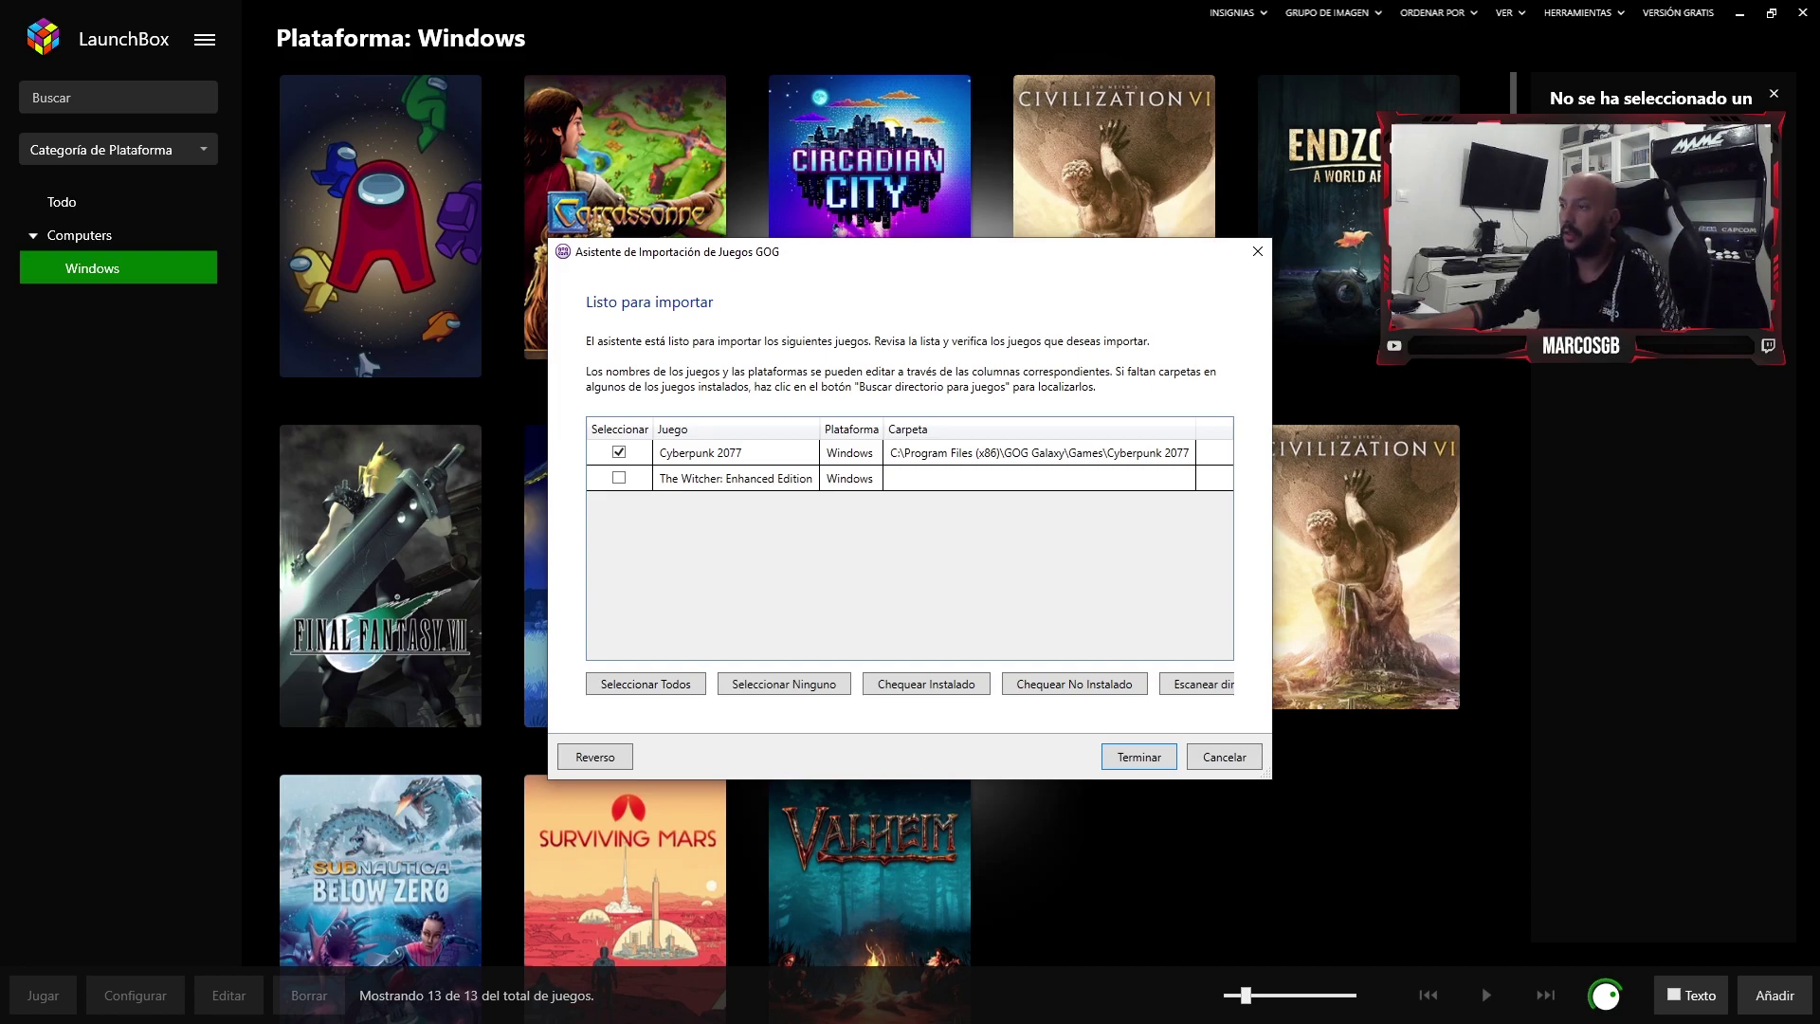
{"action": "key", "text": "Return"}
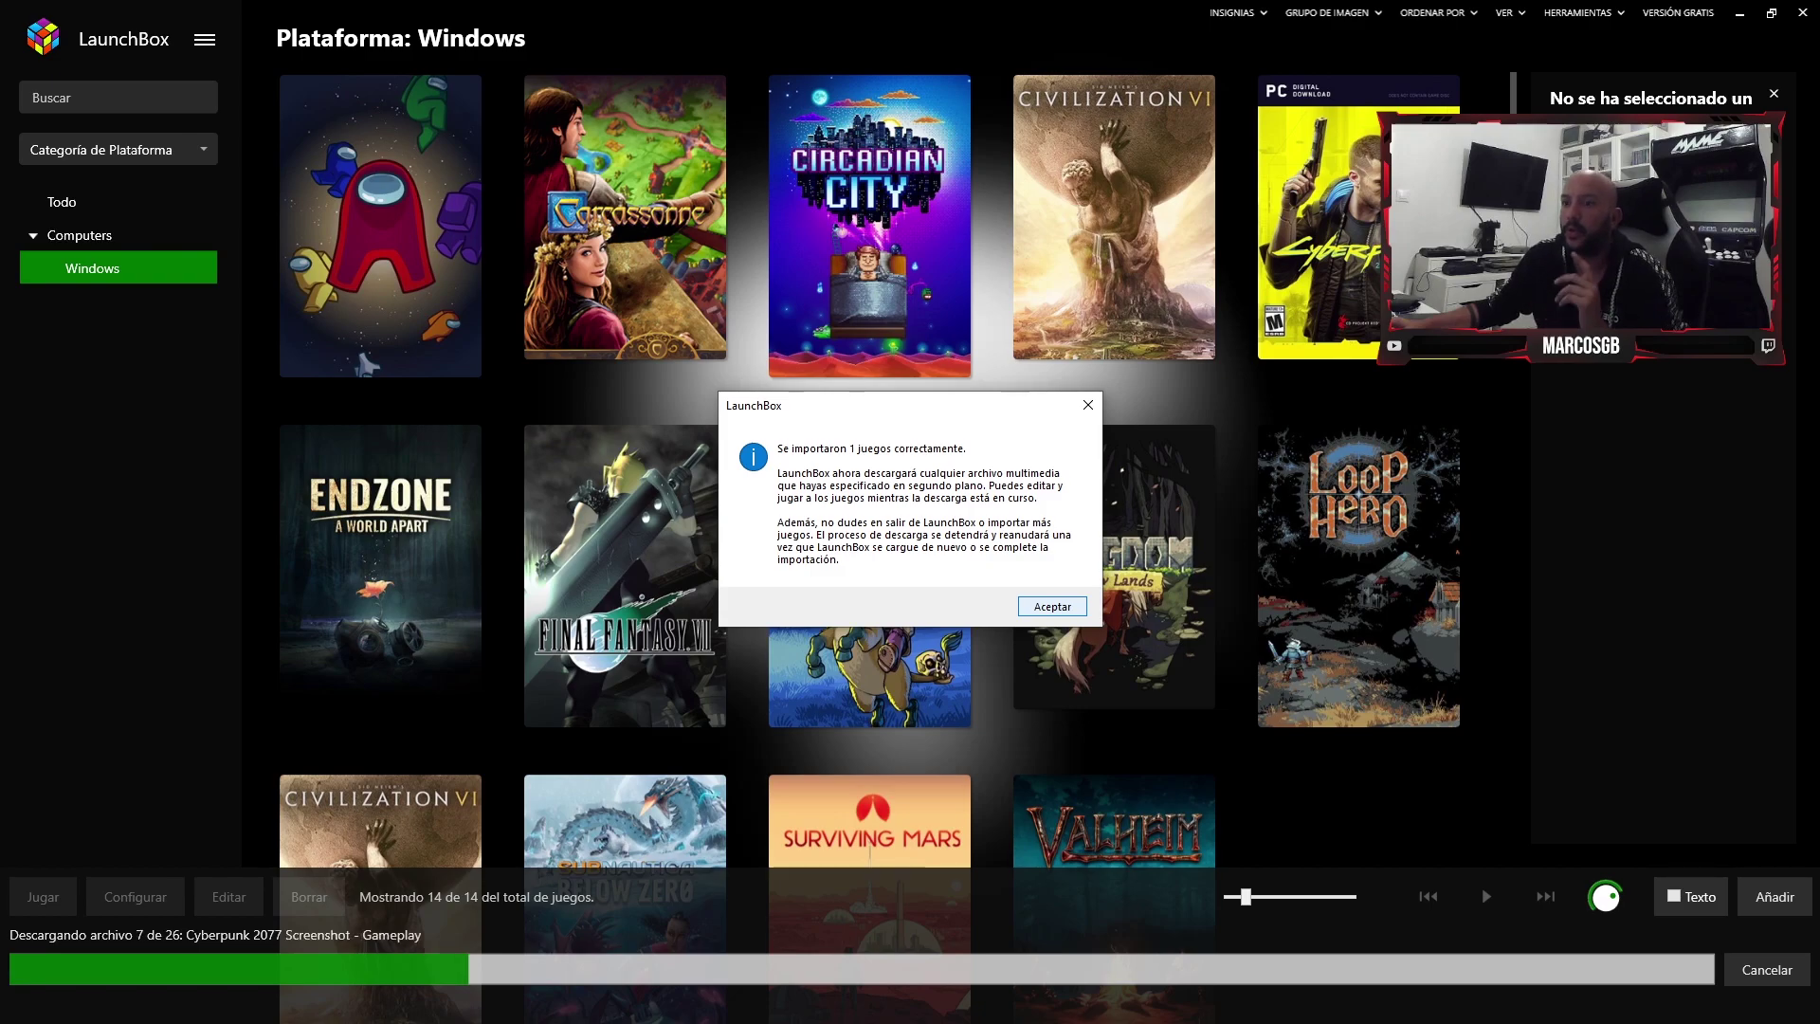
{"action": "key", "text": "Return"}
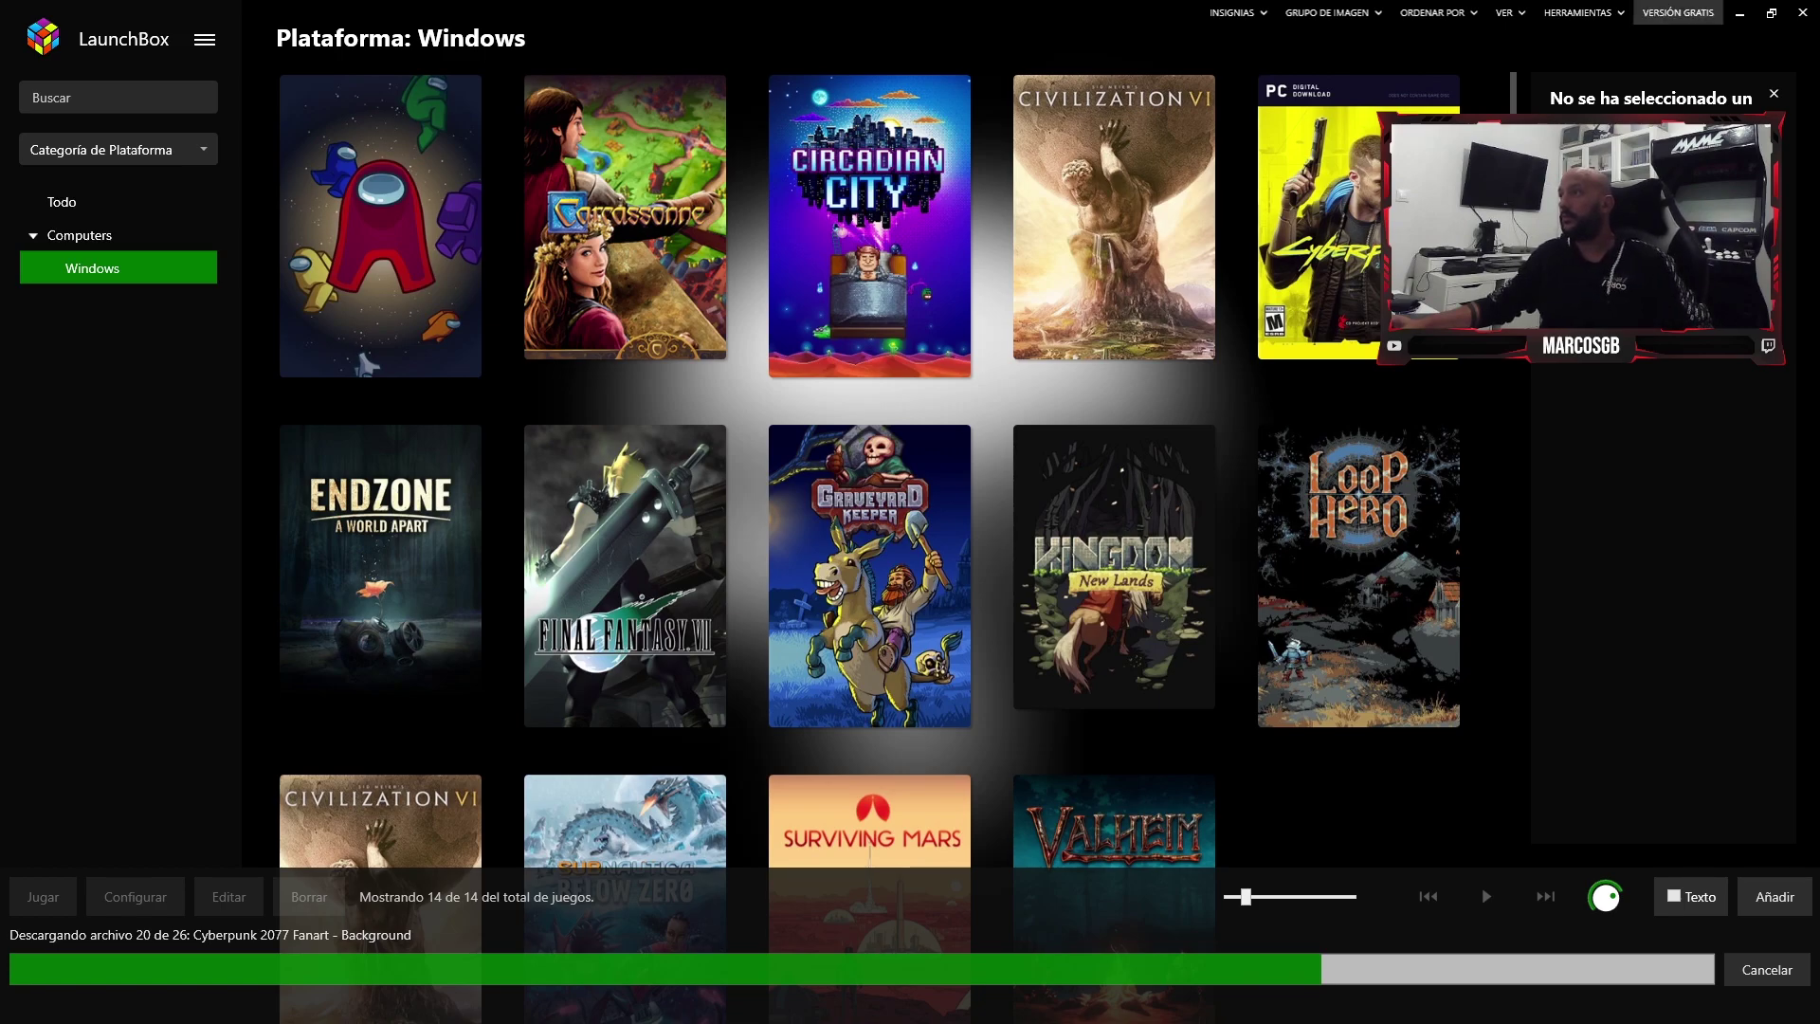
{"action": "left_click", "coordinate": [1581, 12]}
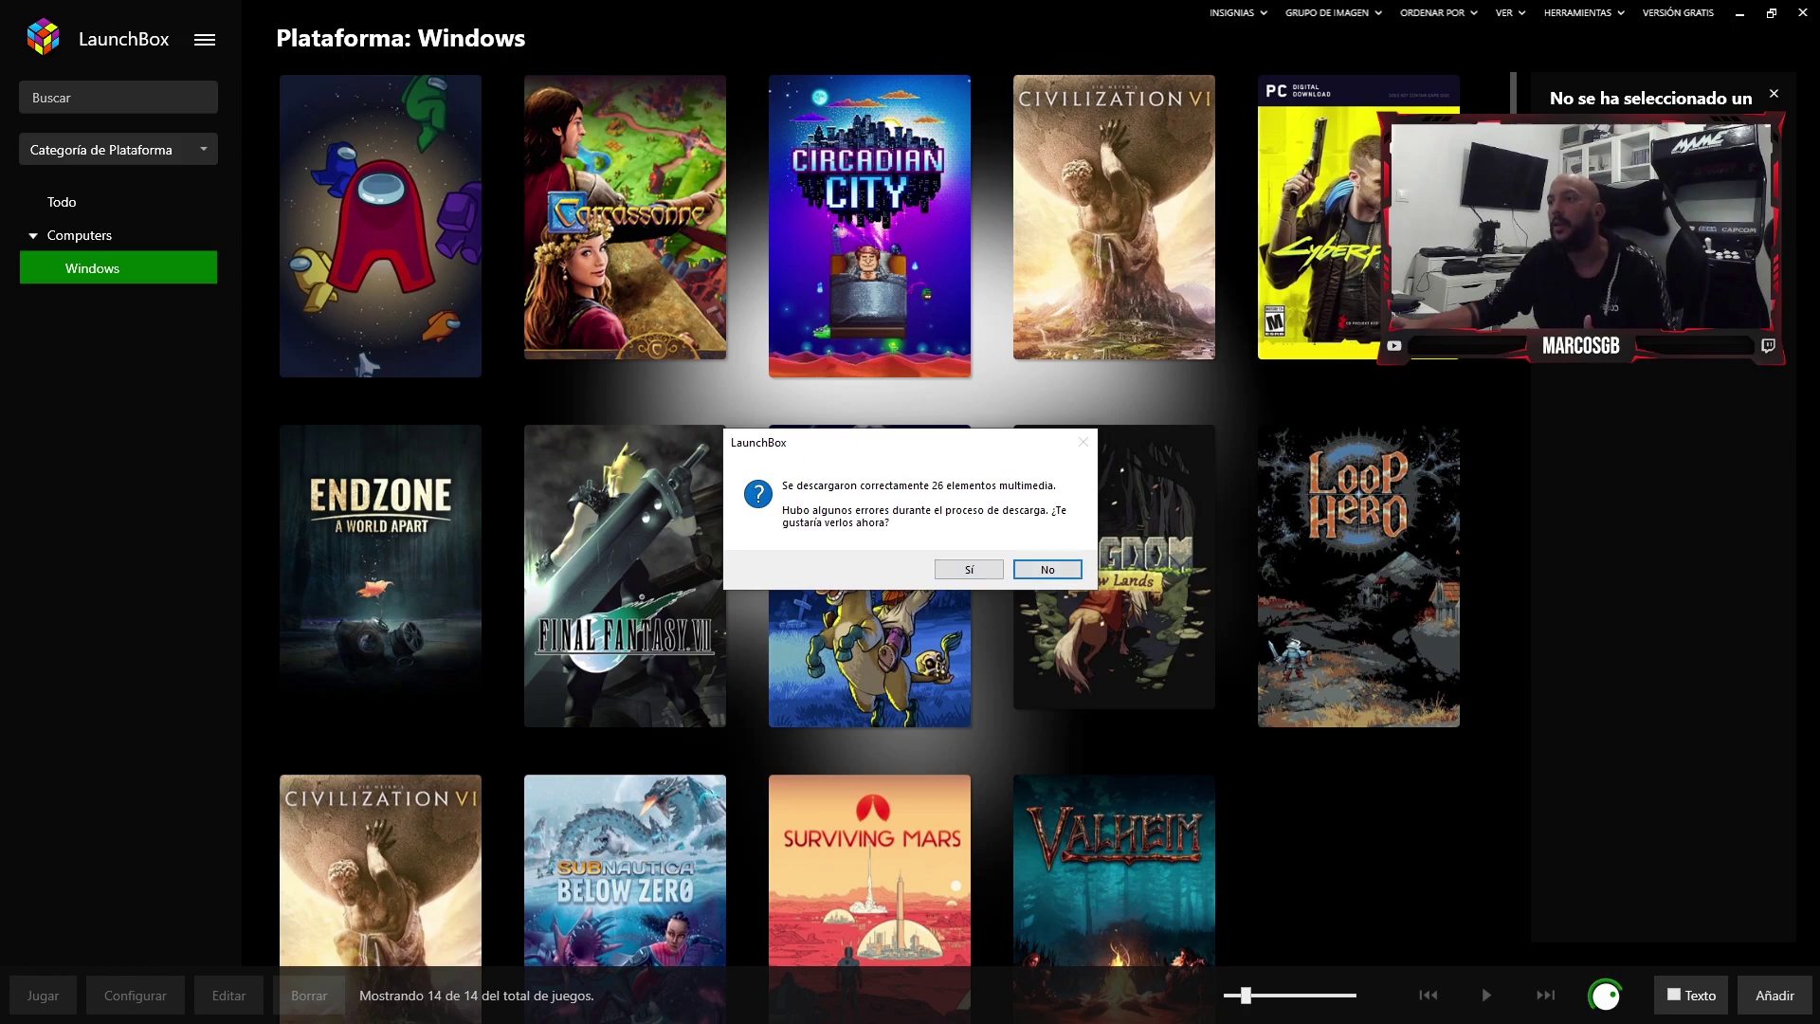
- Decline the download-error report, dismiss the license notice, and try a Premium-only library tool
{"action": "key", "text": "Return"}
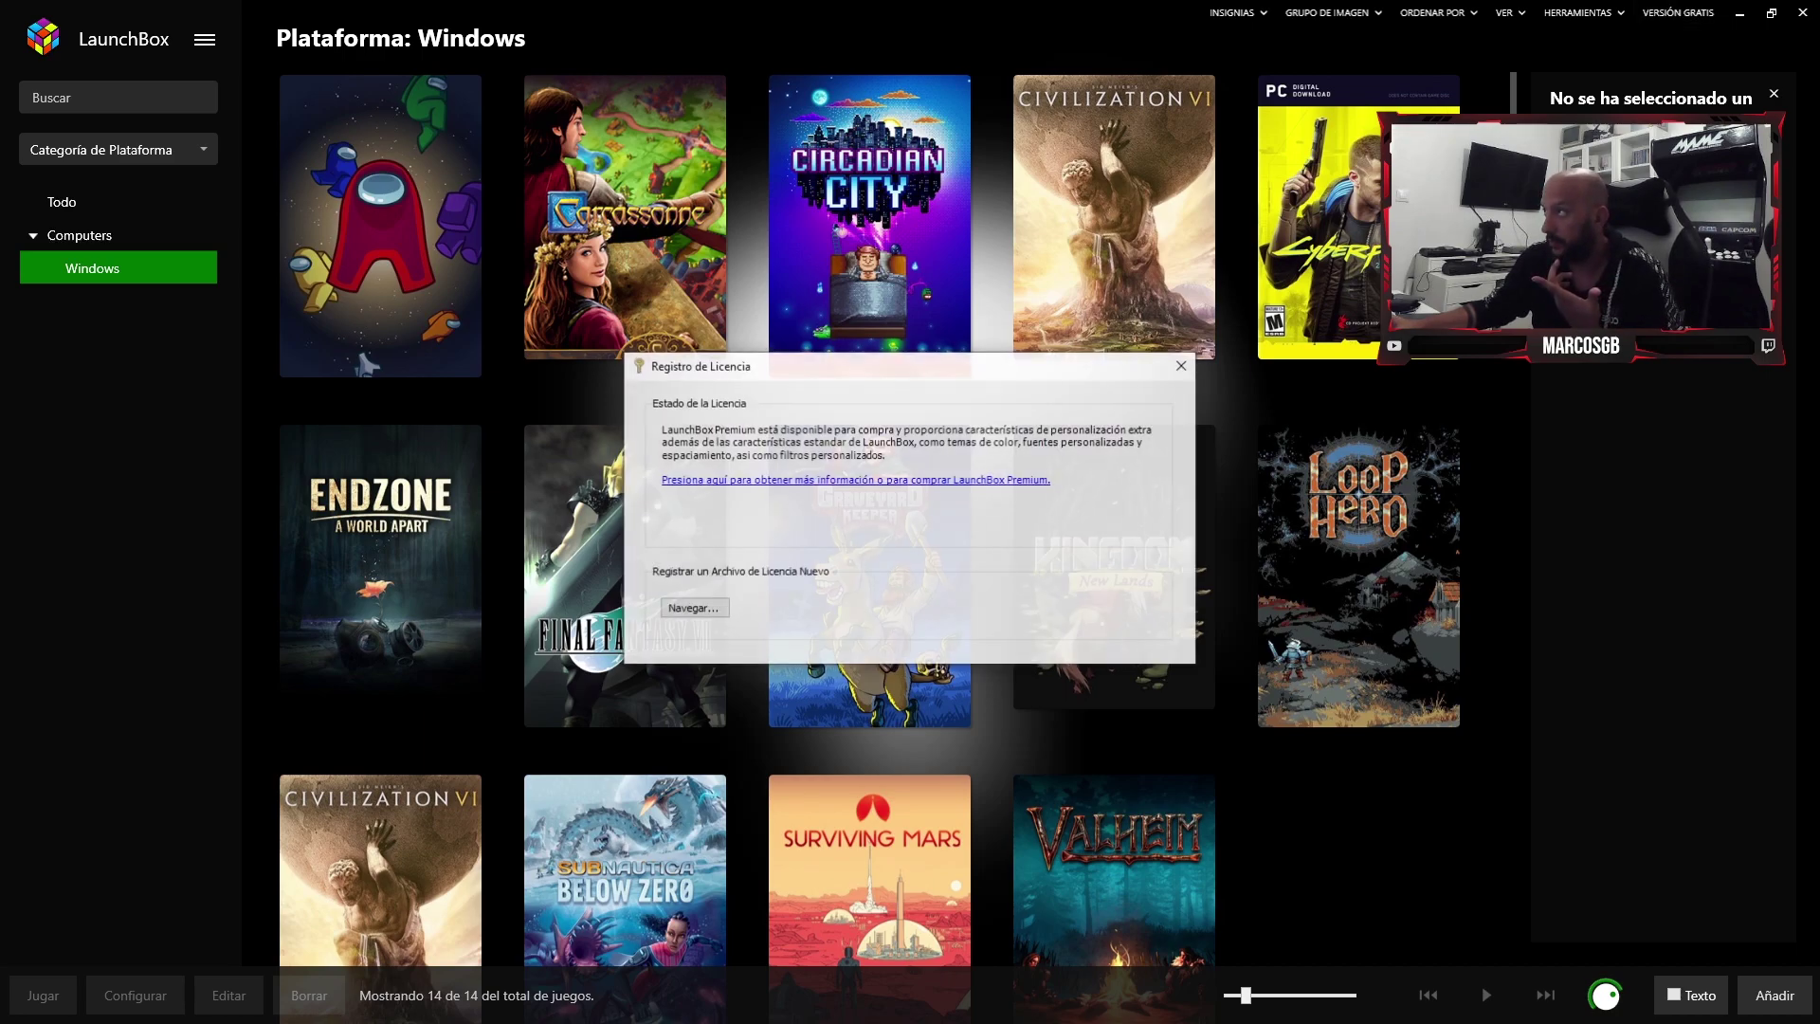
{"action": "left_click", "coordinate": [1181, 359]}
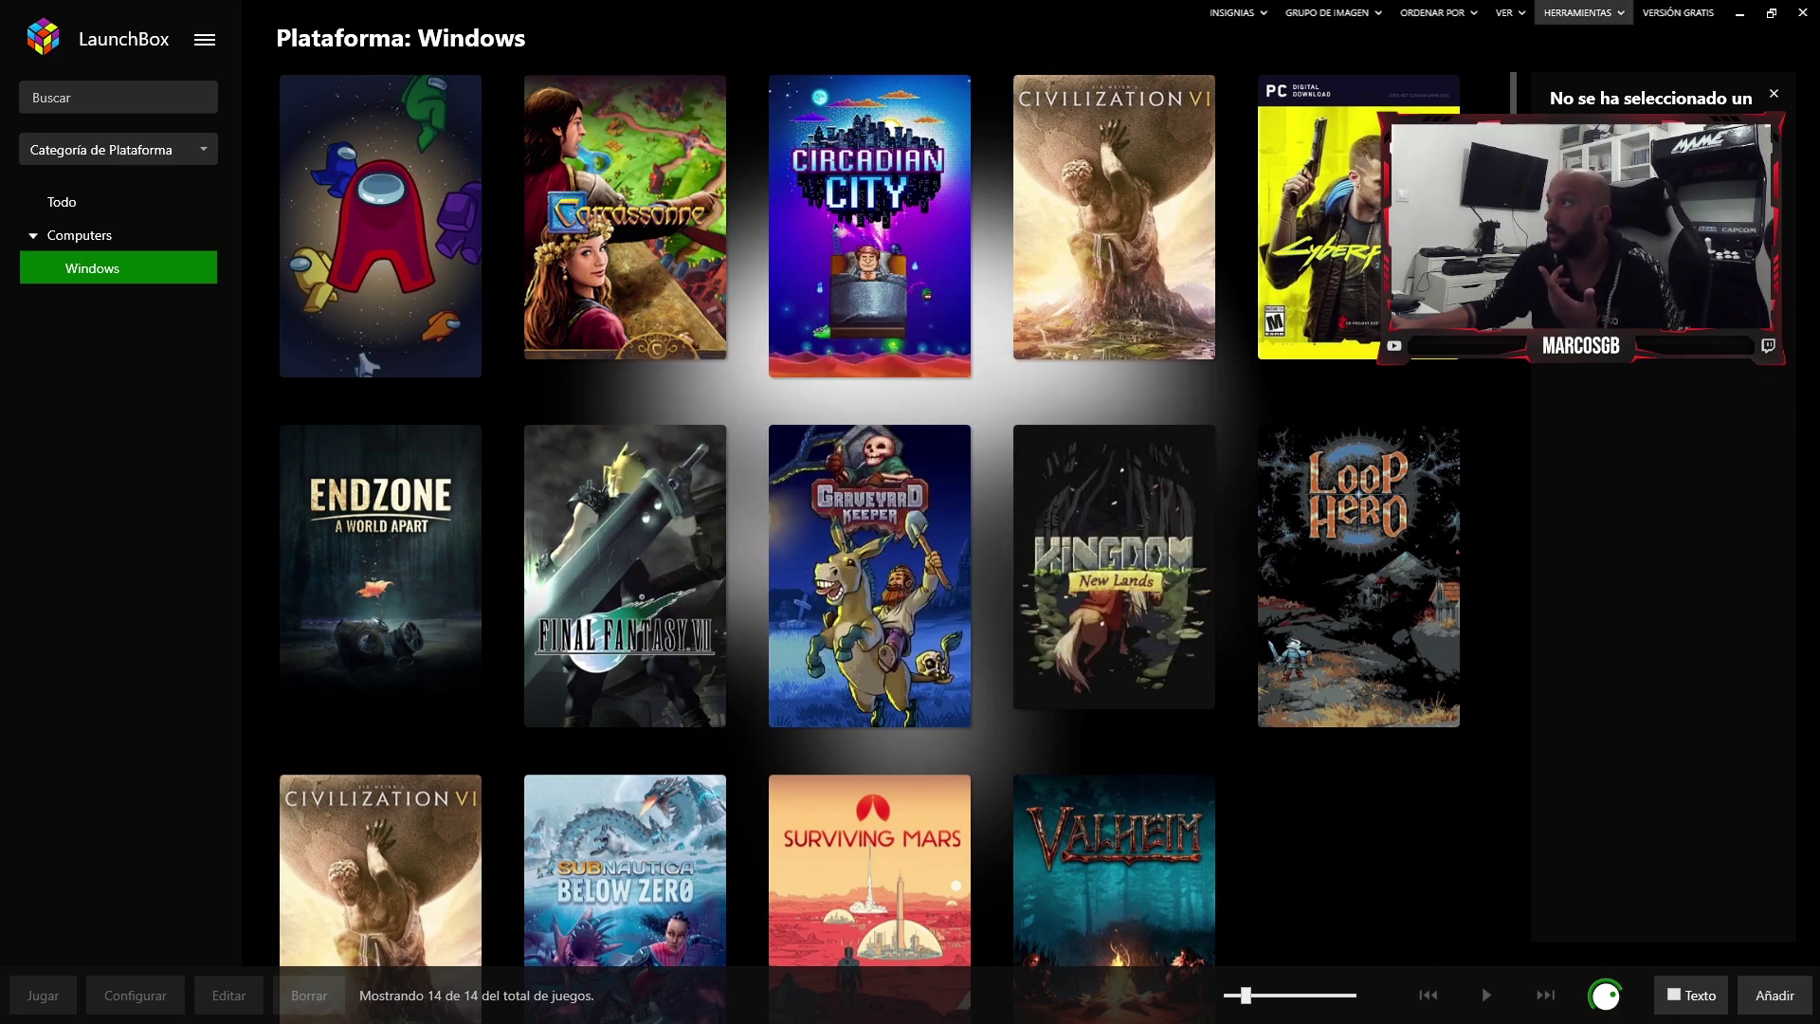
{"action": "left_click", "coordinate": [1581, 12]}
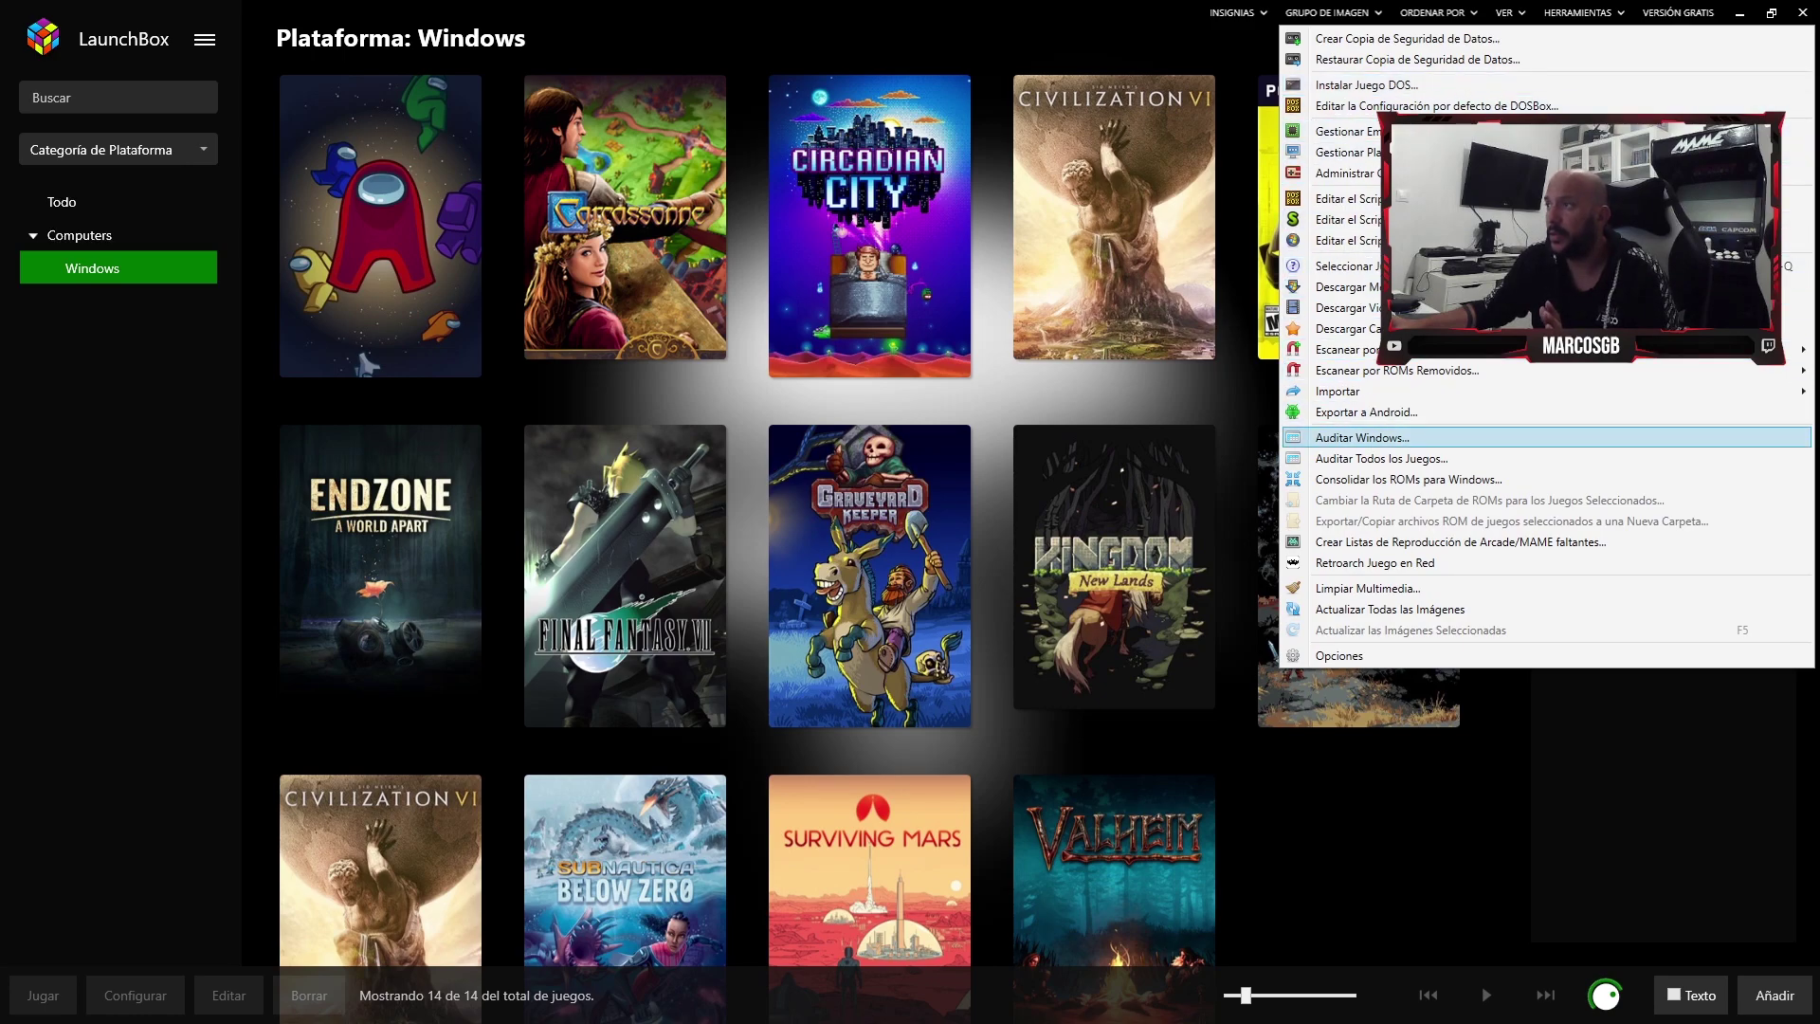
{"action": "left_click", "coordinate": [1574, 307]}
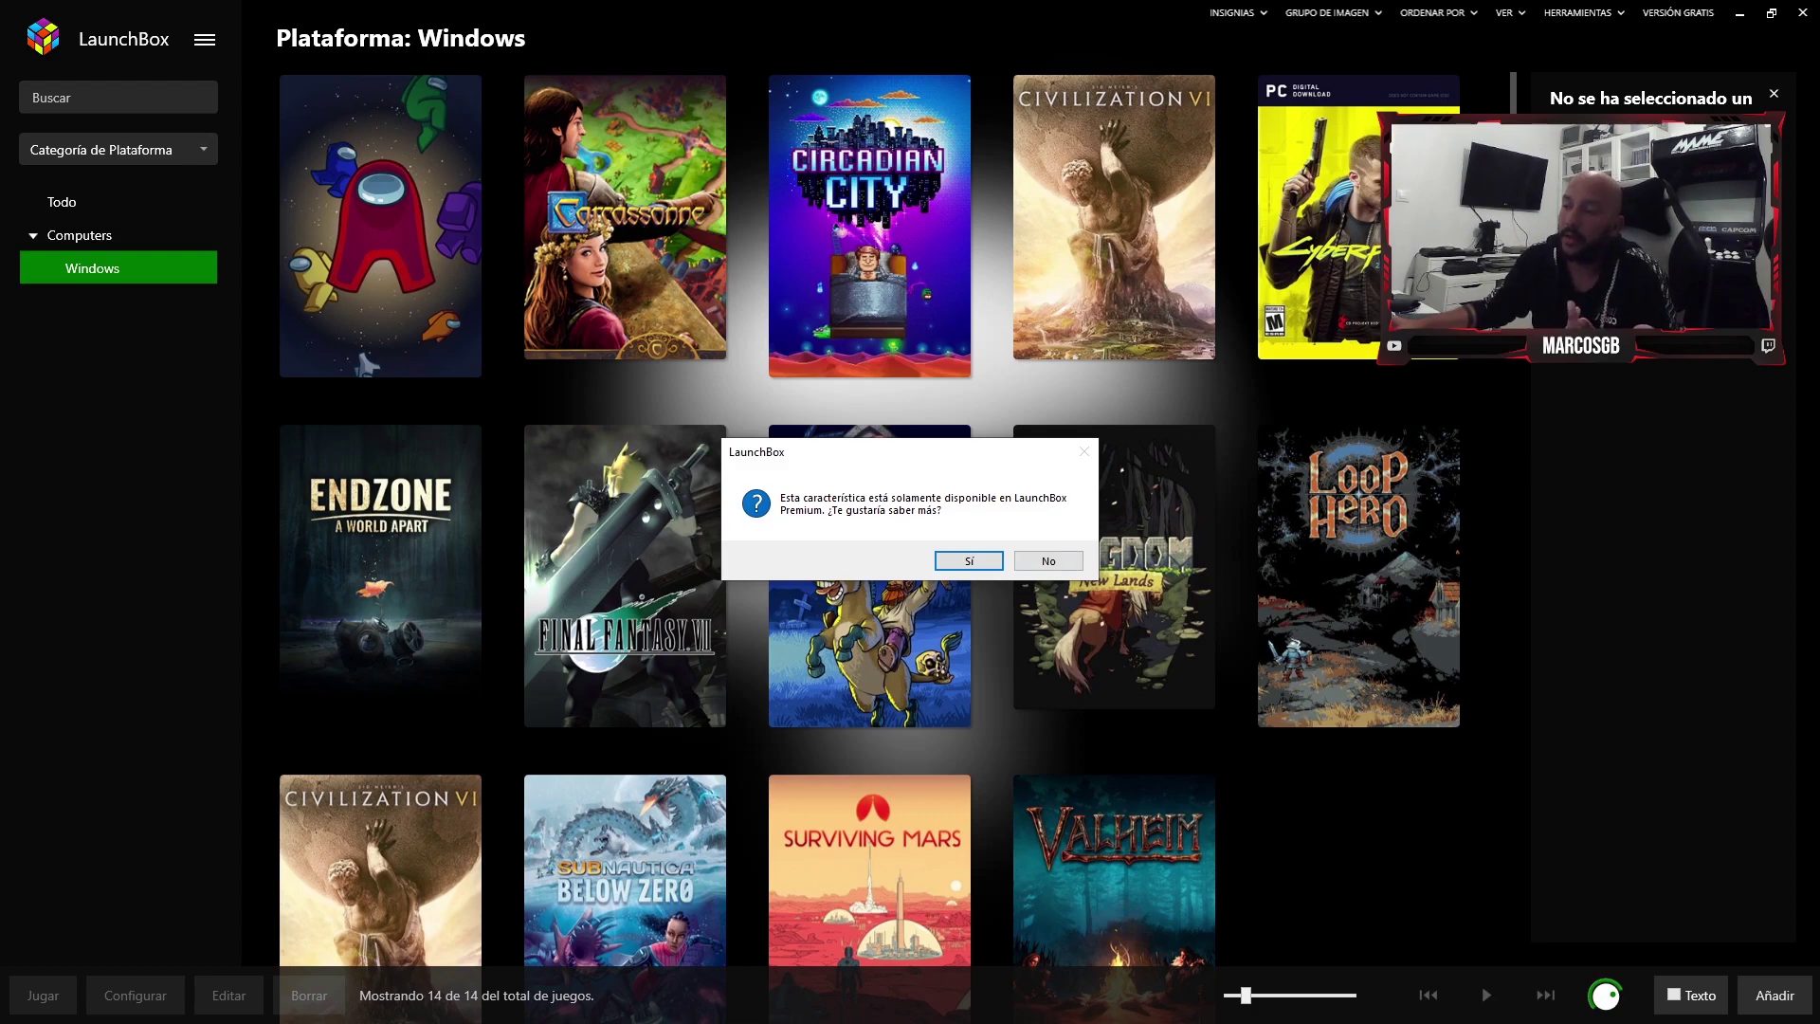
- Open the LaunchBox Premium page and scroll through it
{"action": "left_click", "coordinate": [968, 560]}
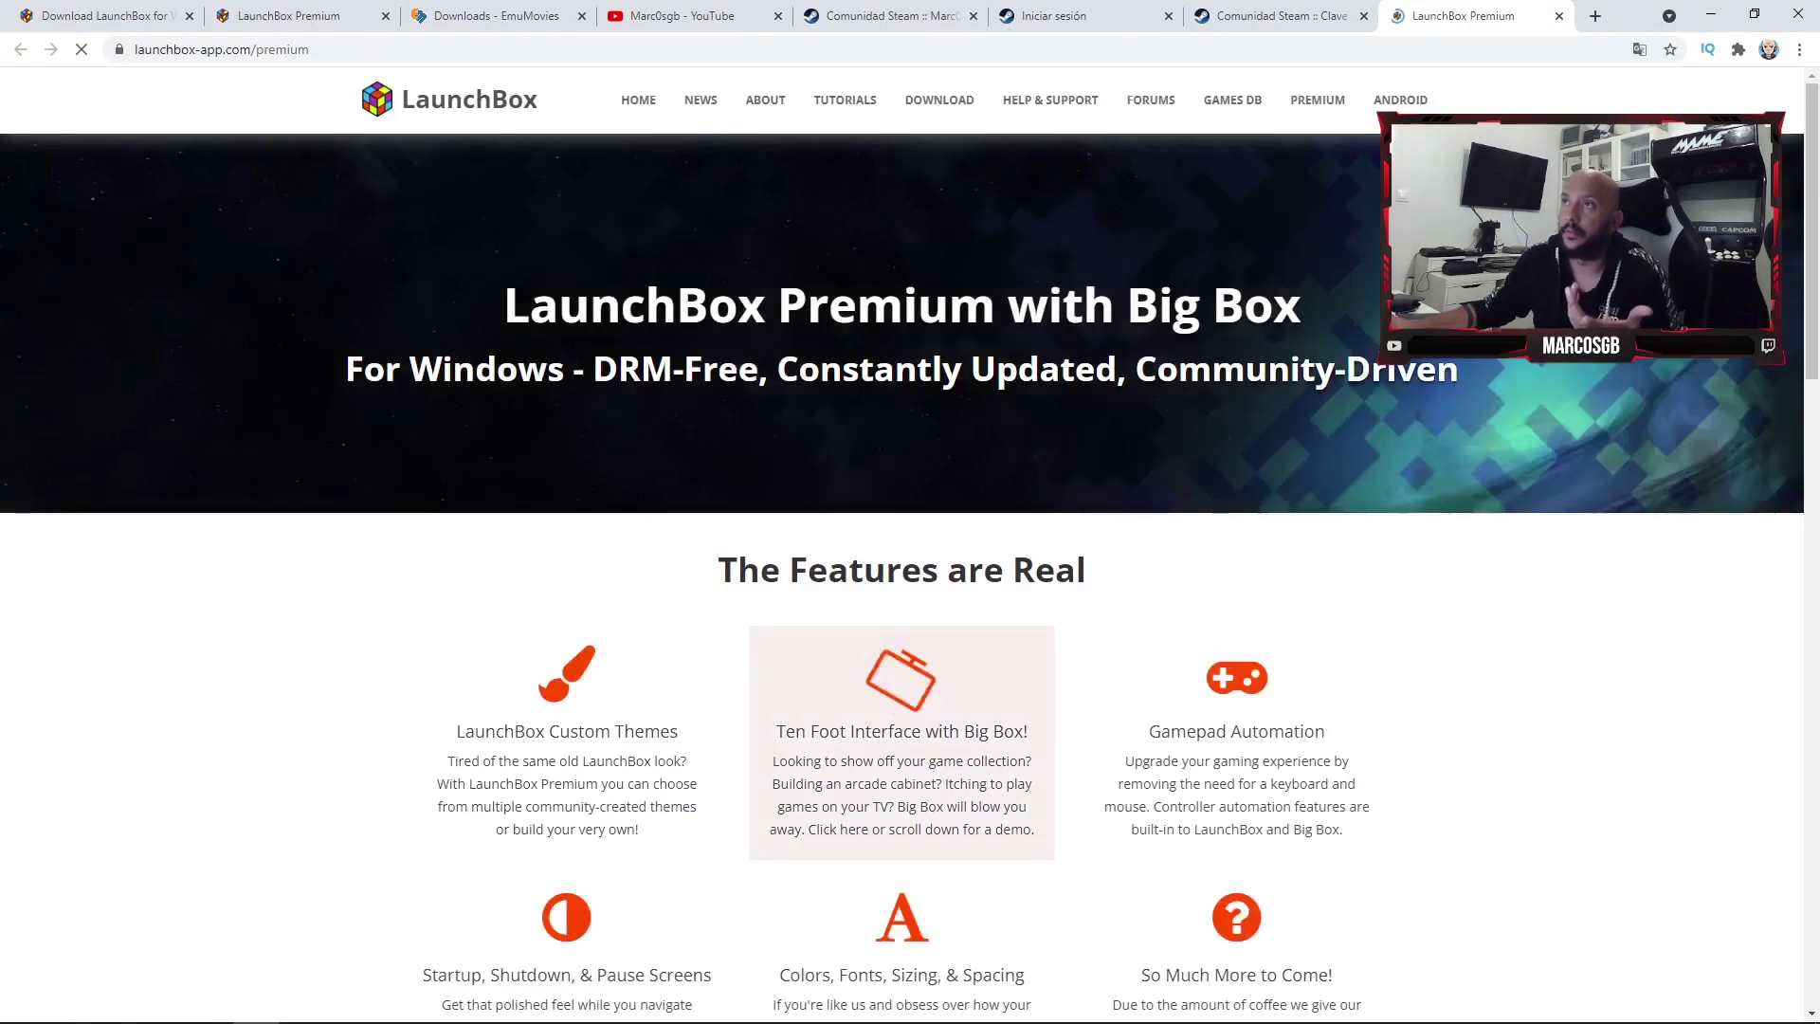
{"action": "scroll", "coordinate": [1232, 654], "scroll_direction": "down", "scroll_amount": 2}
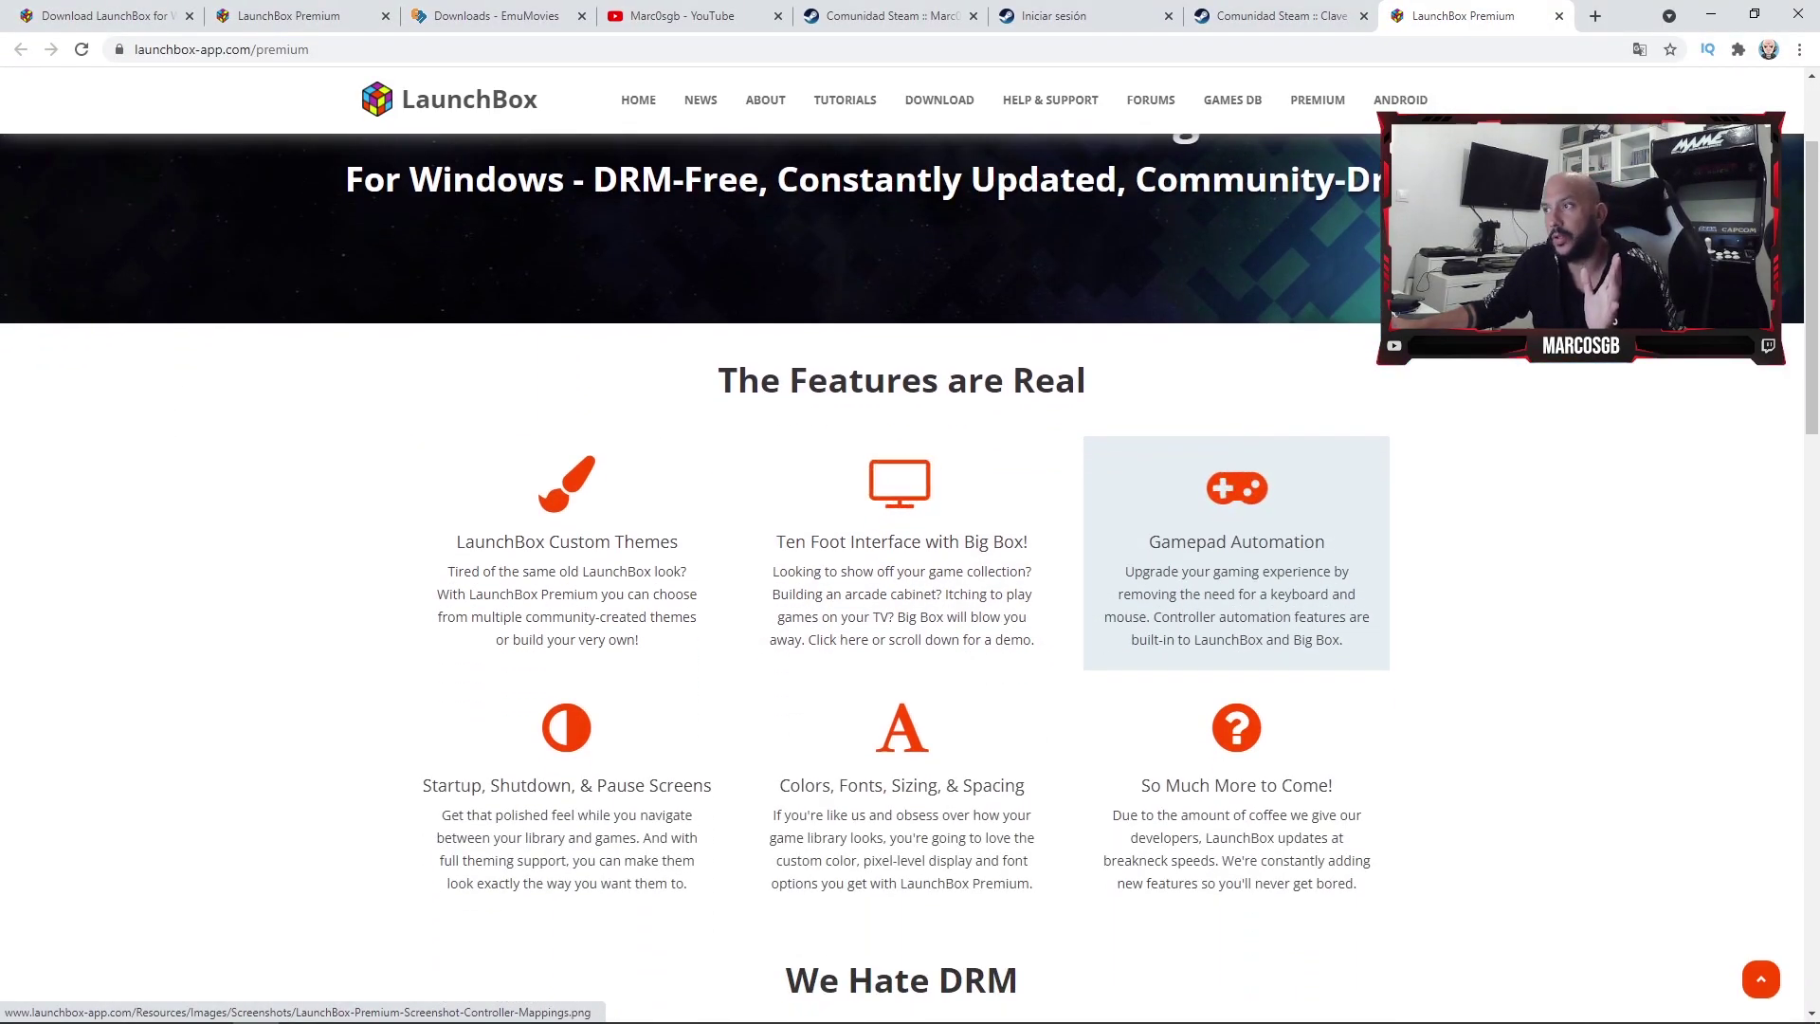
{"action": "scroll", "coordinate": [1232, 653], "scroll_direction": "down", "scroll_amount": 2}
{"action": "scroll", "coordinate": [1232, 654], "scroll_direction": "down", "scroll_amount": 3}
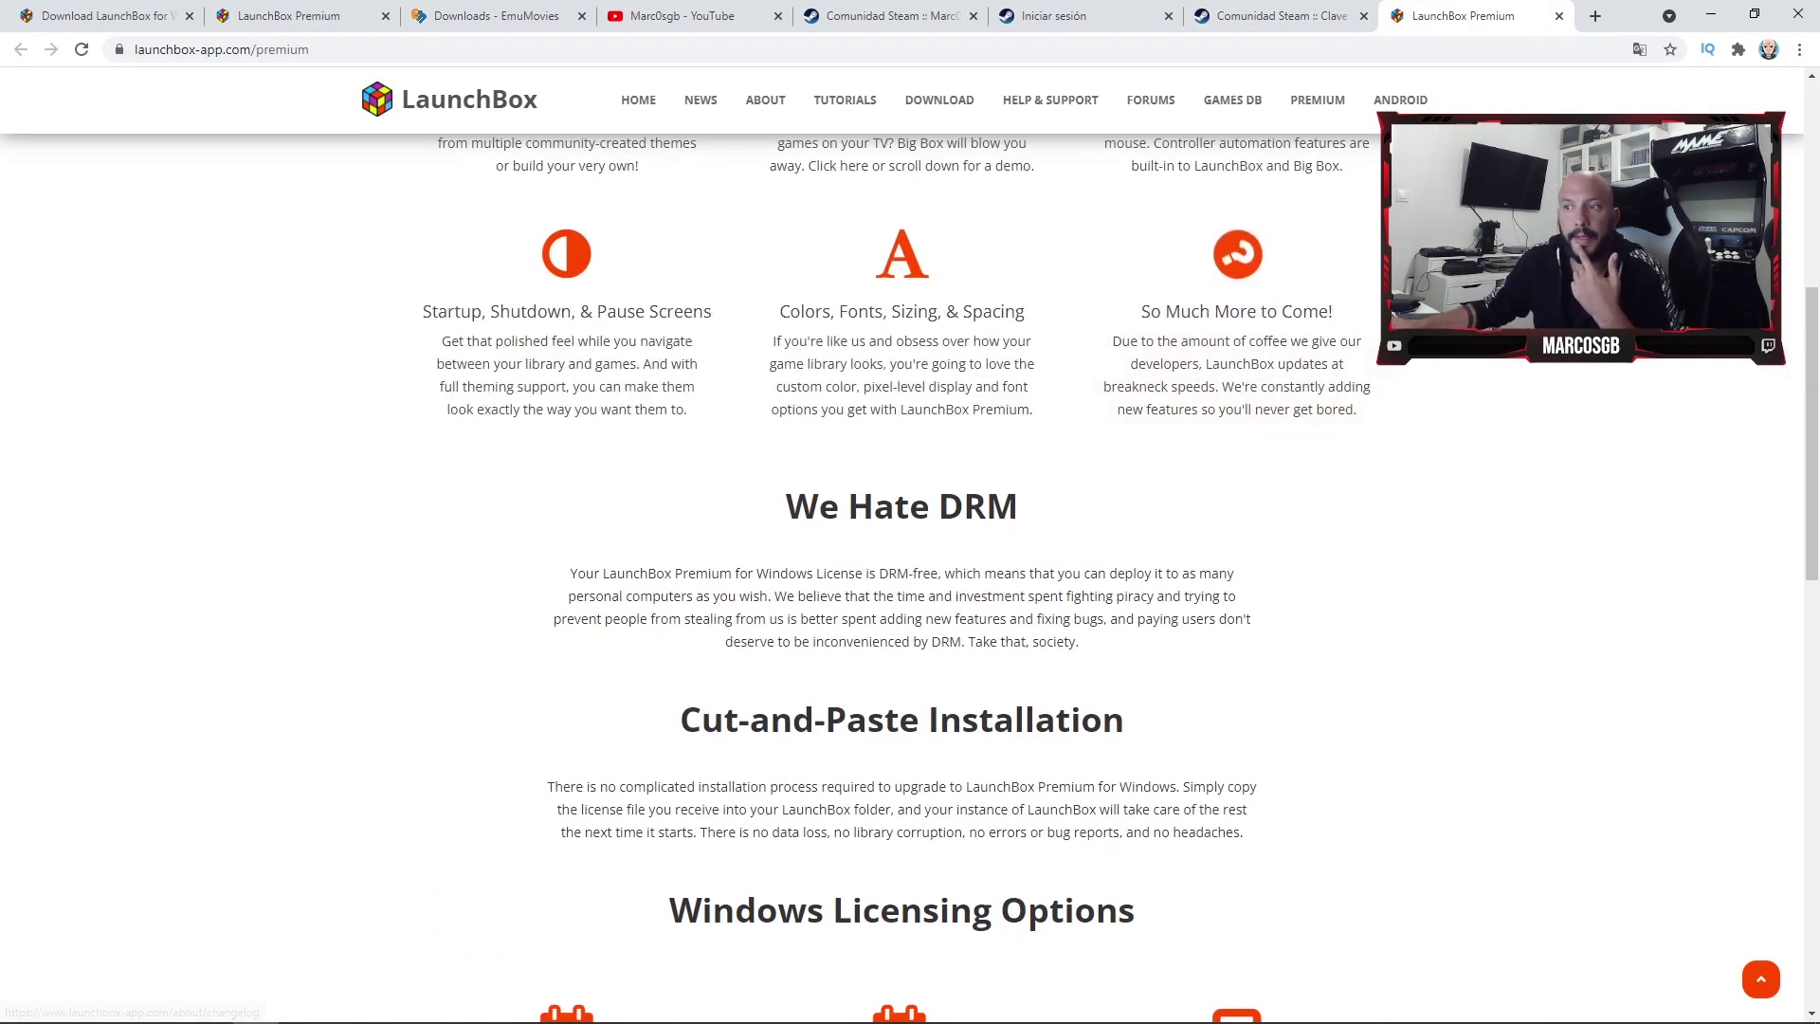
{"action": "scroll", "coordinate": [1232, 654], "scroll_direction": "down", "scroll_amount": 5}
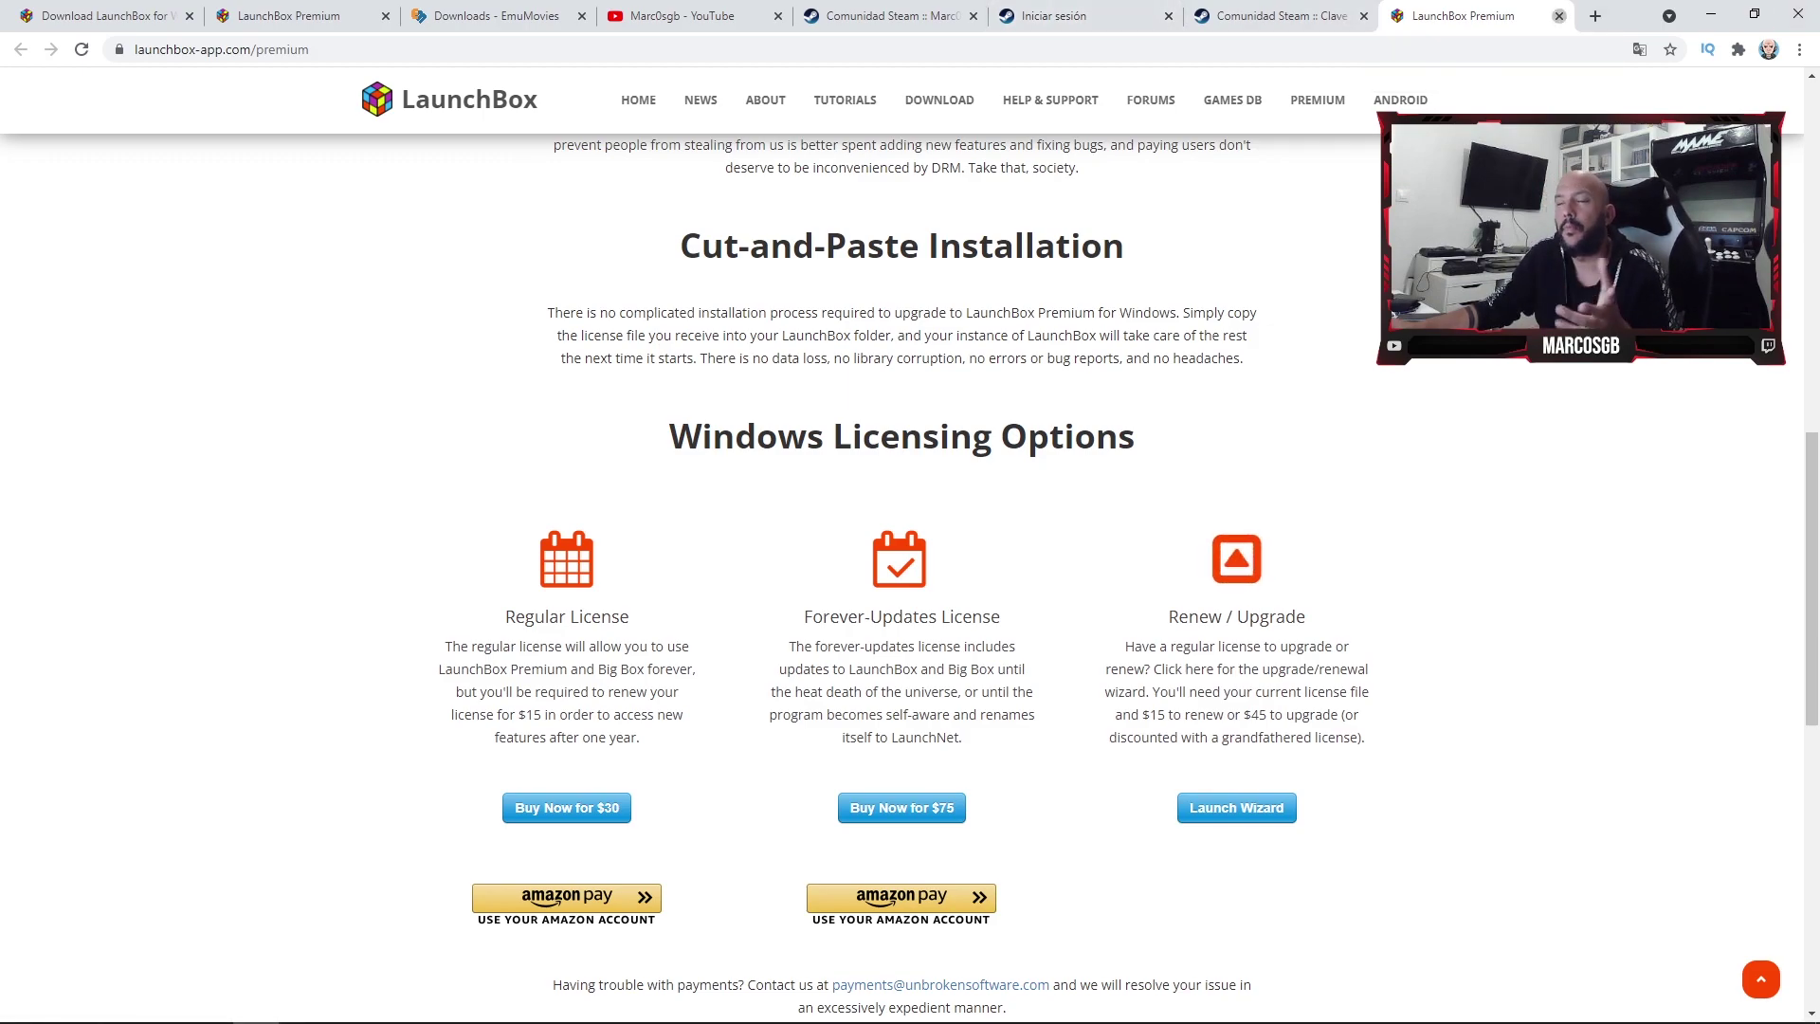
- Close the Premium, Steam Web API key, Steam login and Steam profile tabs and return to LaunchBox
{"action": "left_click", "coordinate": [1558, 16]}
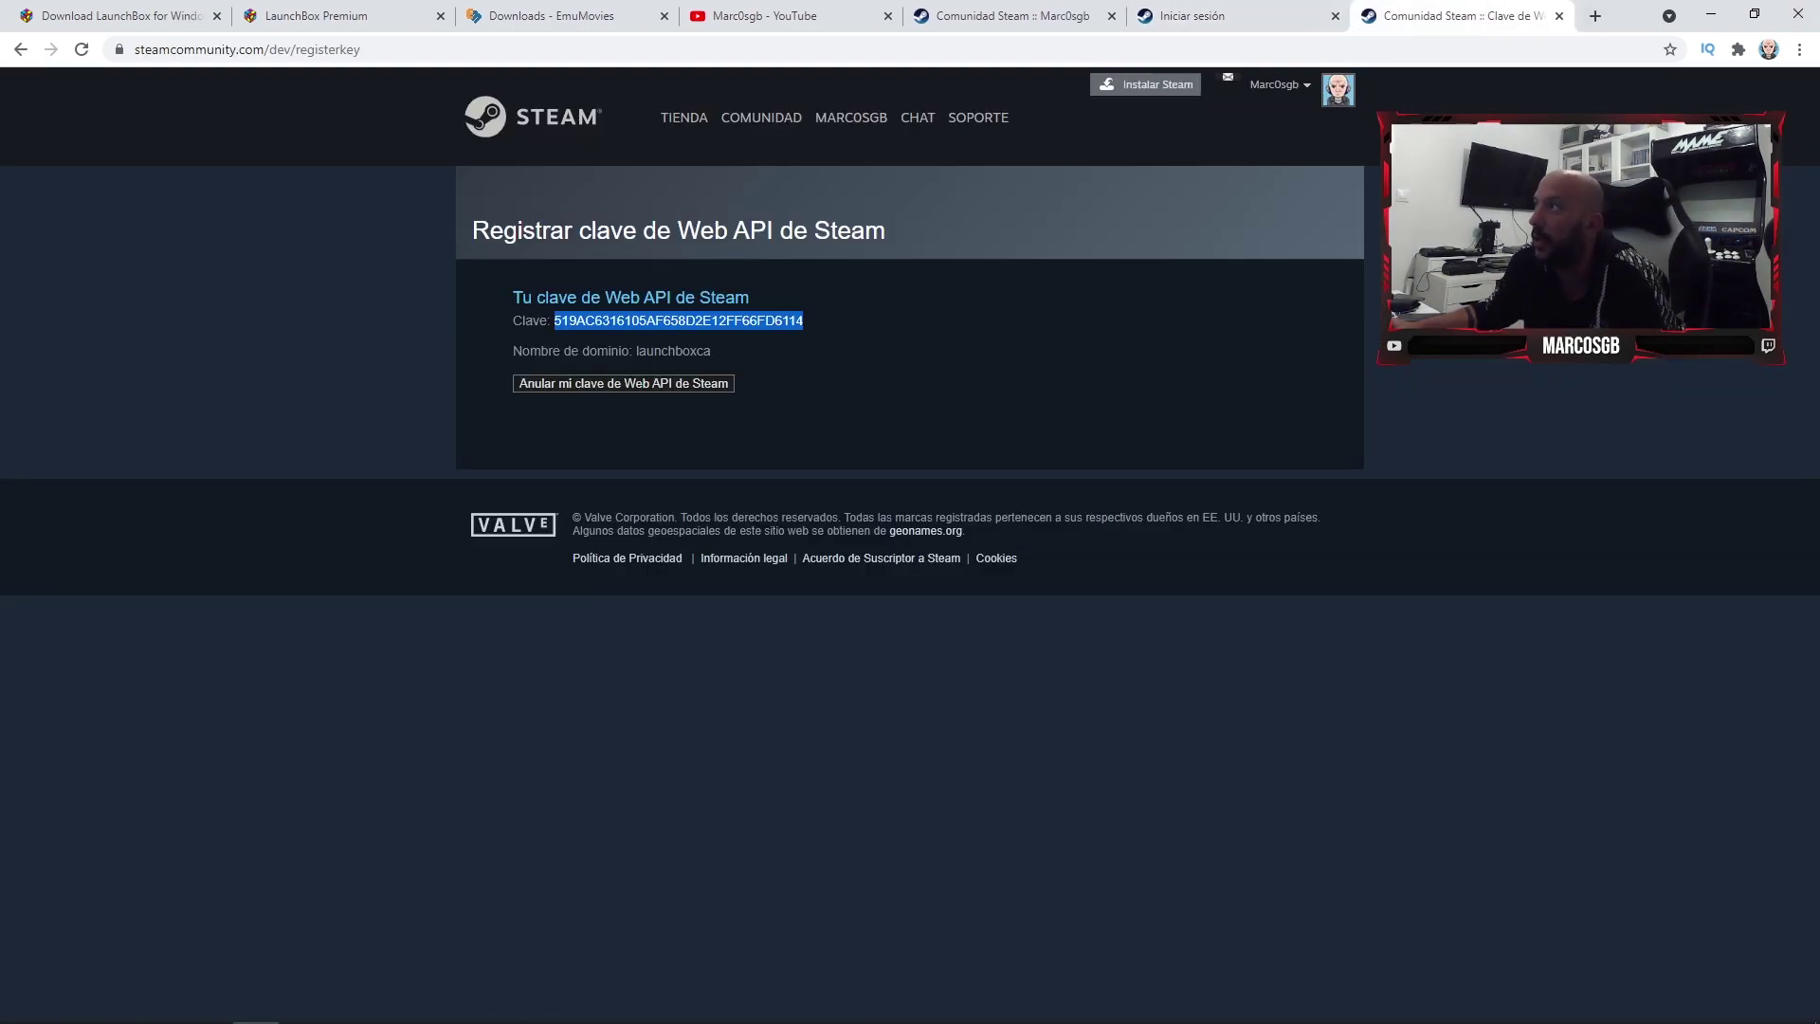
{"action": "left_click", "coordinate": [1558, 16]}
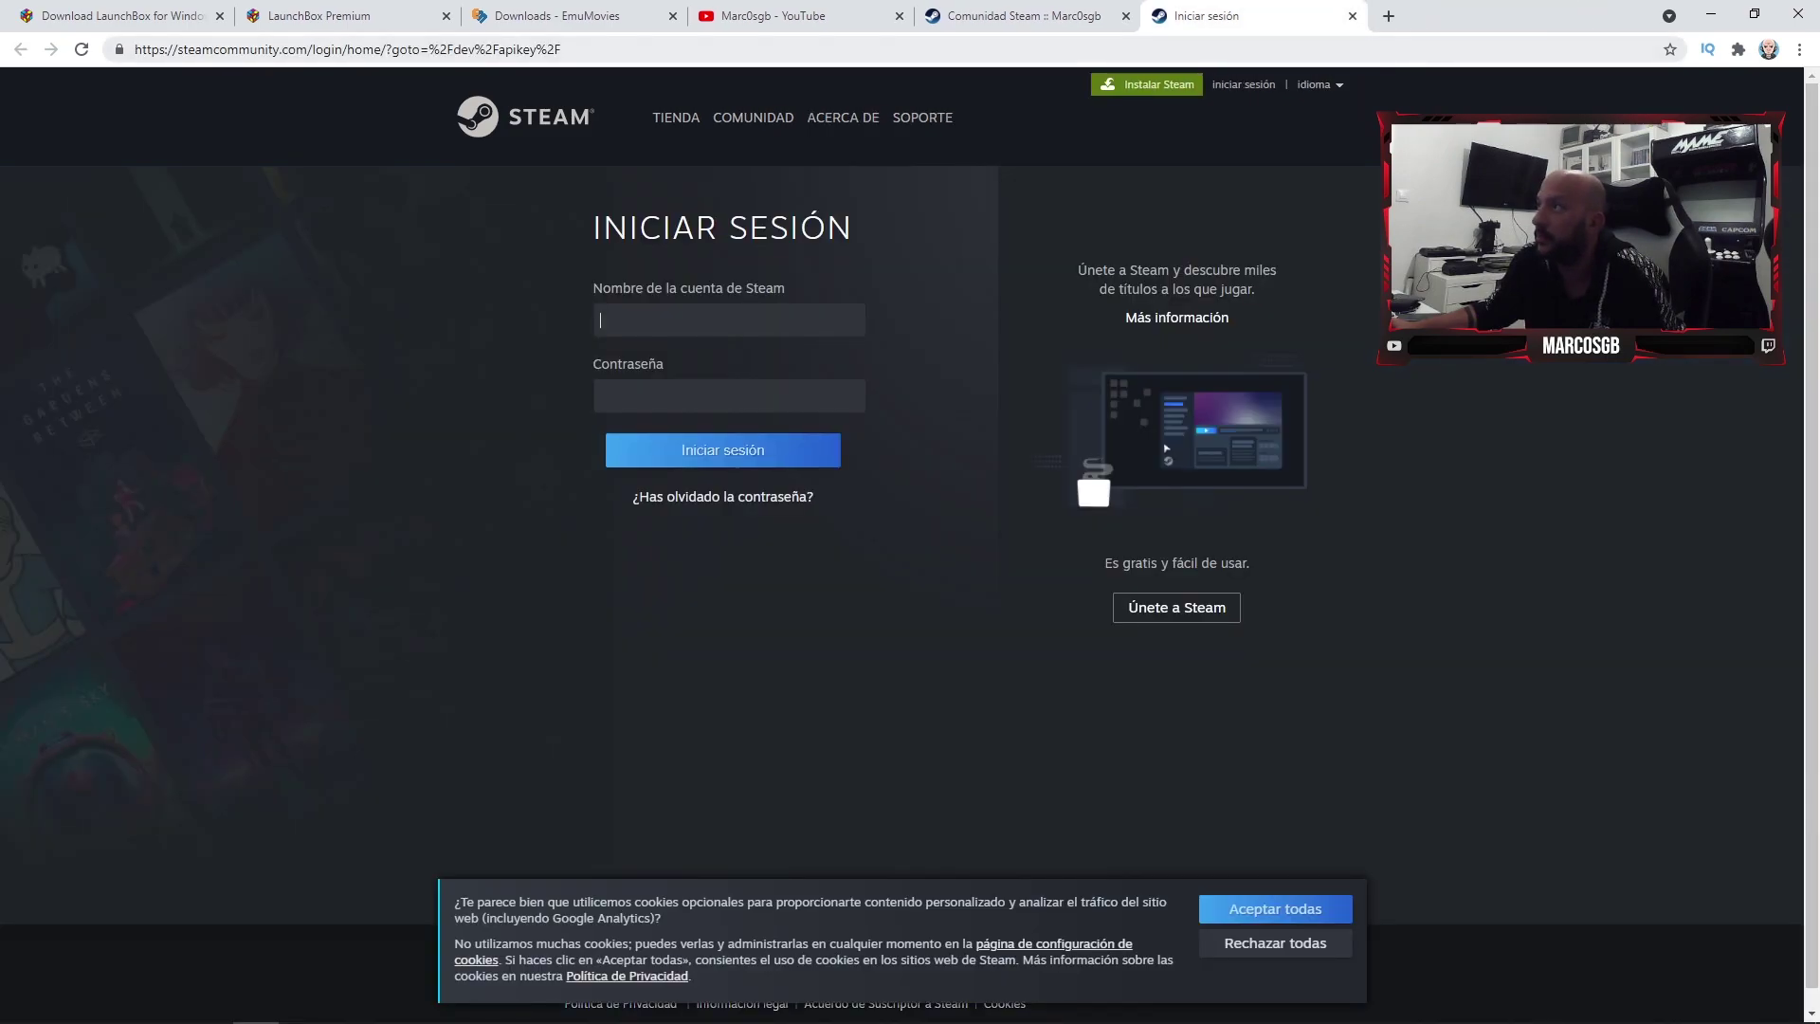
{"action": "left_click", "coordinate": [1353, 16]}
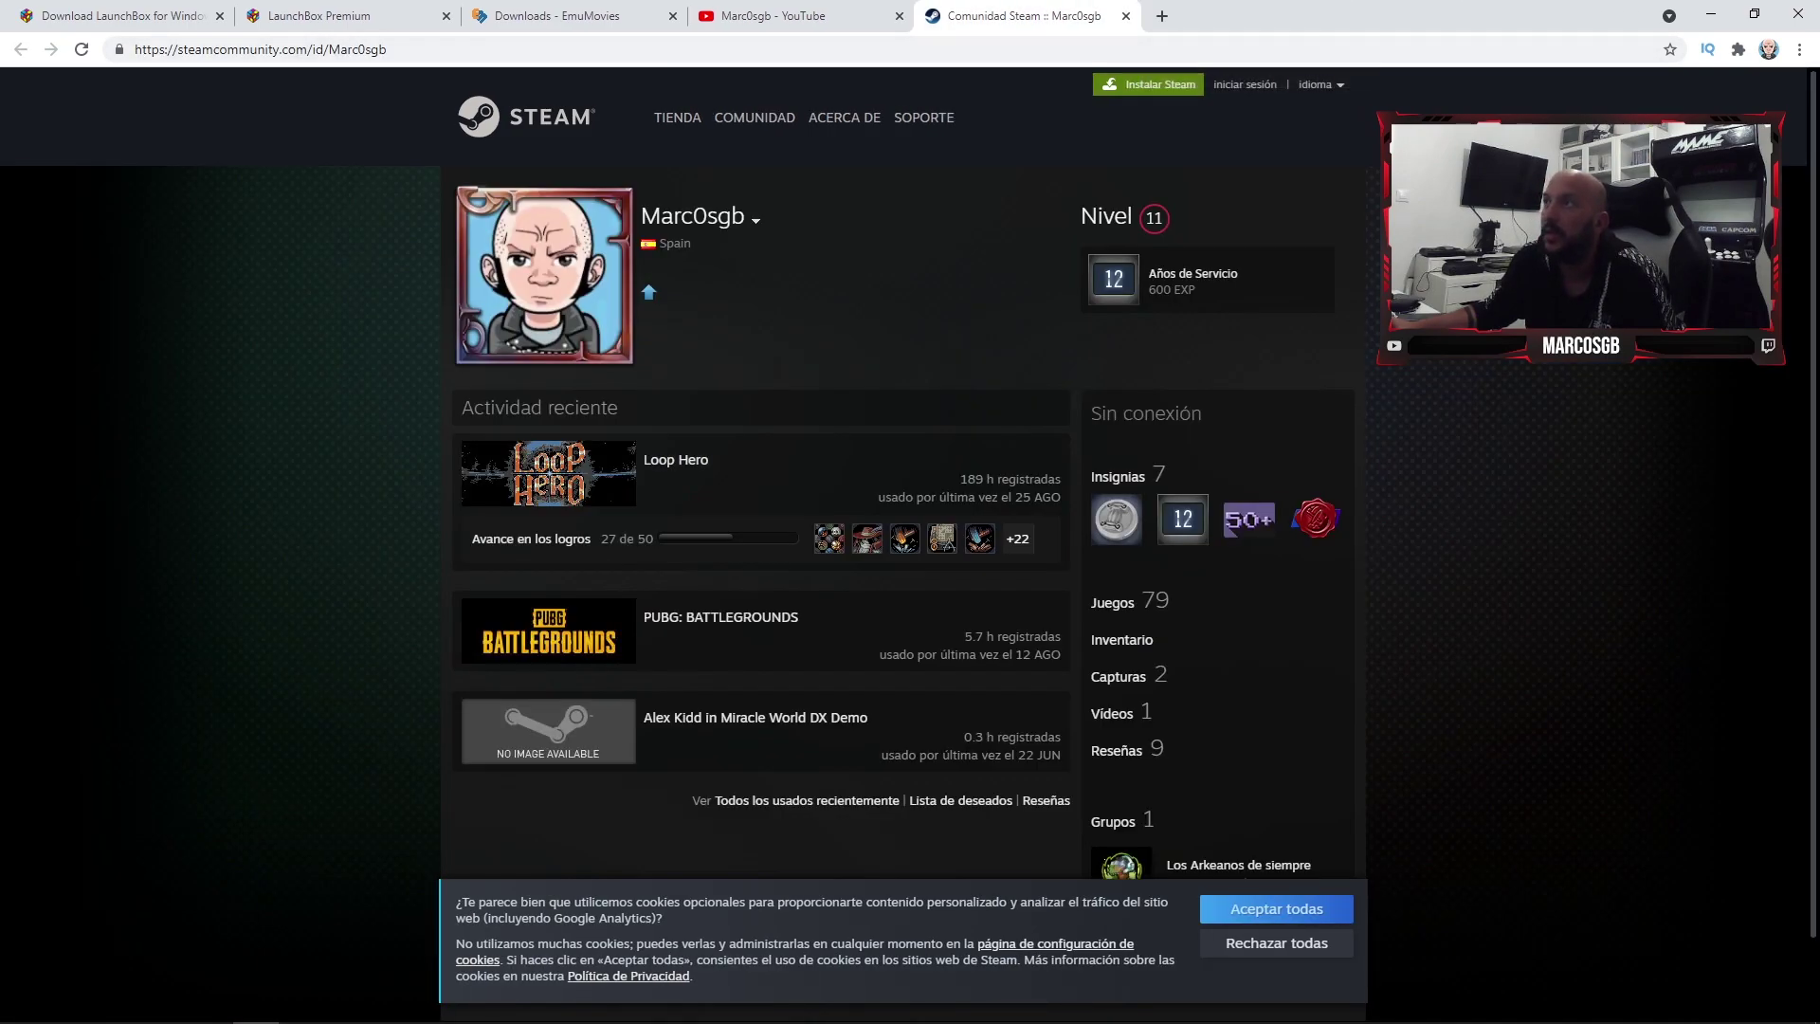
{"action": "left_click", "coordinate": [1126, 16]}
{"action": "key", "text": "alt+Tab"}
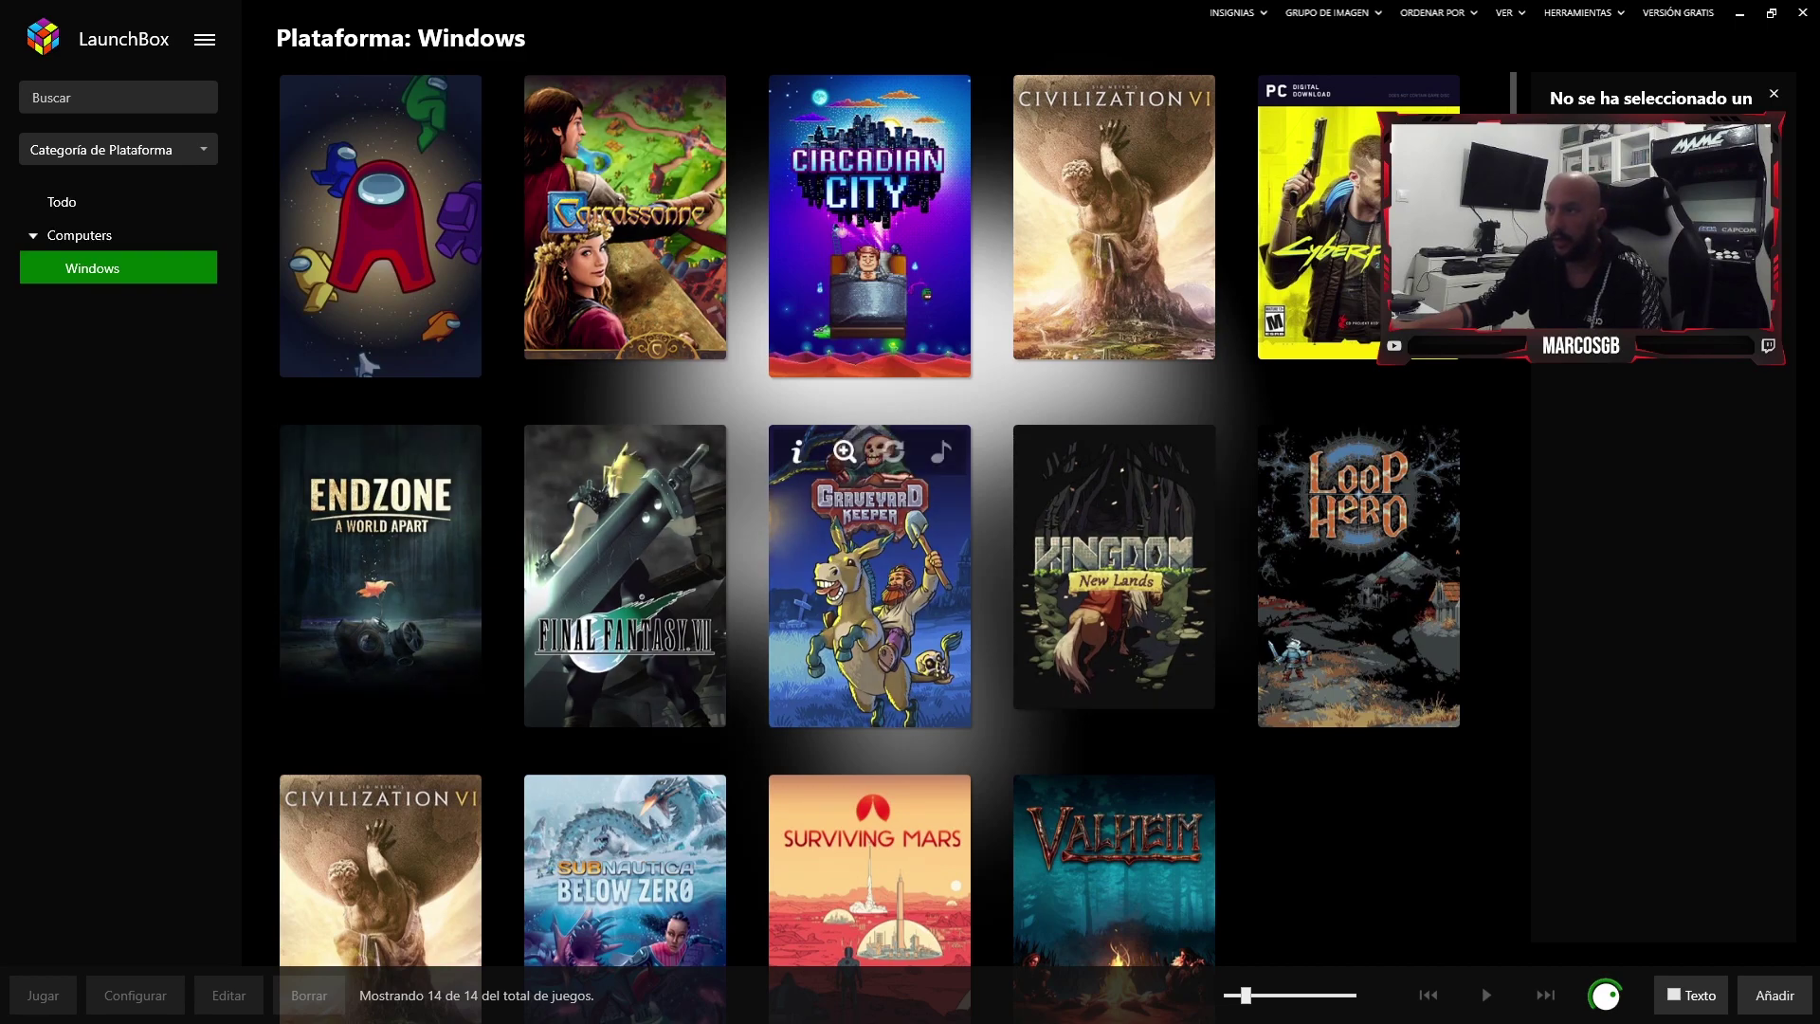
- Review Final Fantasy VII's Steam achievements, then show Loop Hero's details
{"action": "scroll", "coordinate": [869, 519], "scroll_direction": "down", "scroll_amount": 1}
{"action": "left_click", "coordinate": [624, 481]}
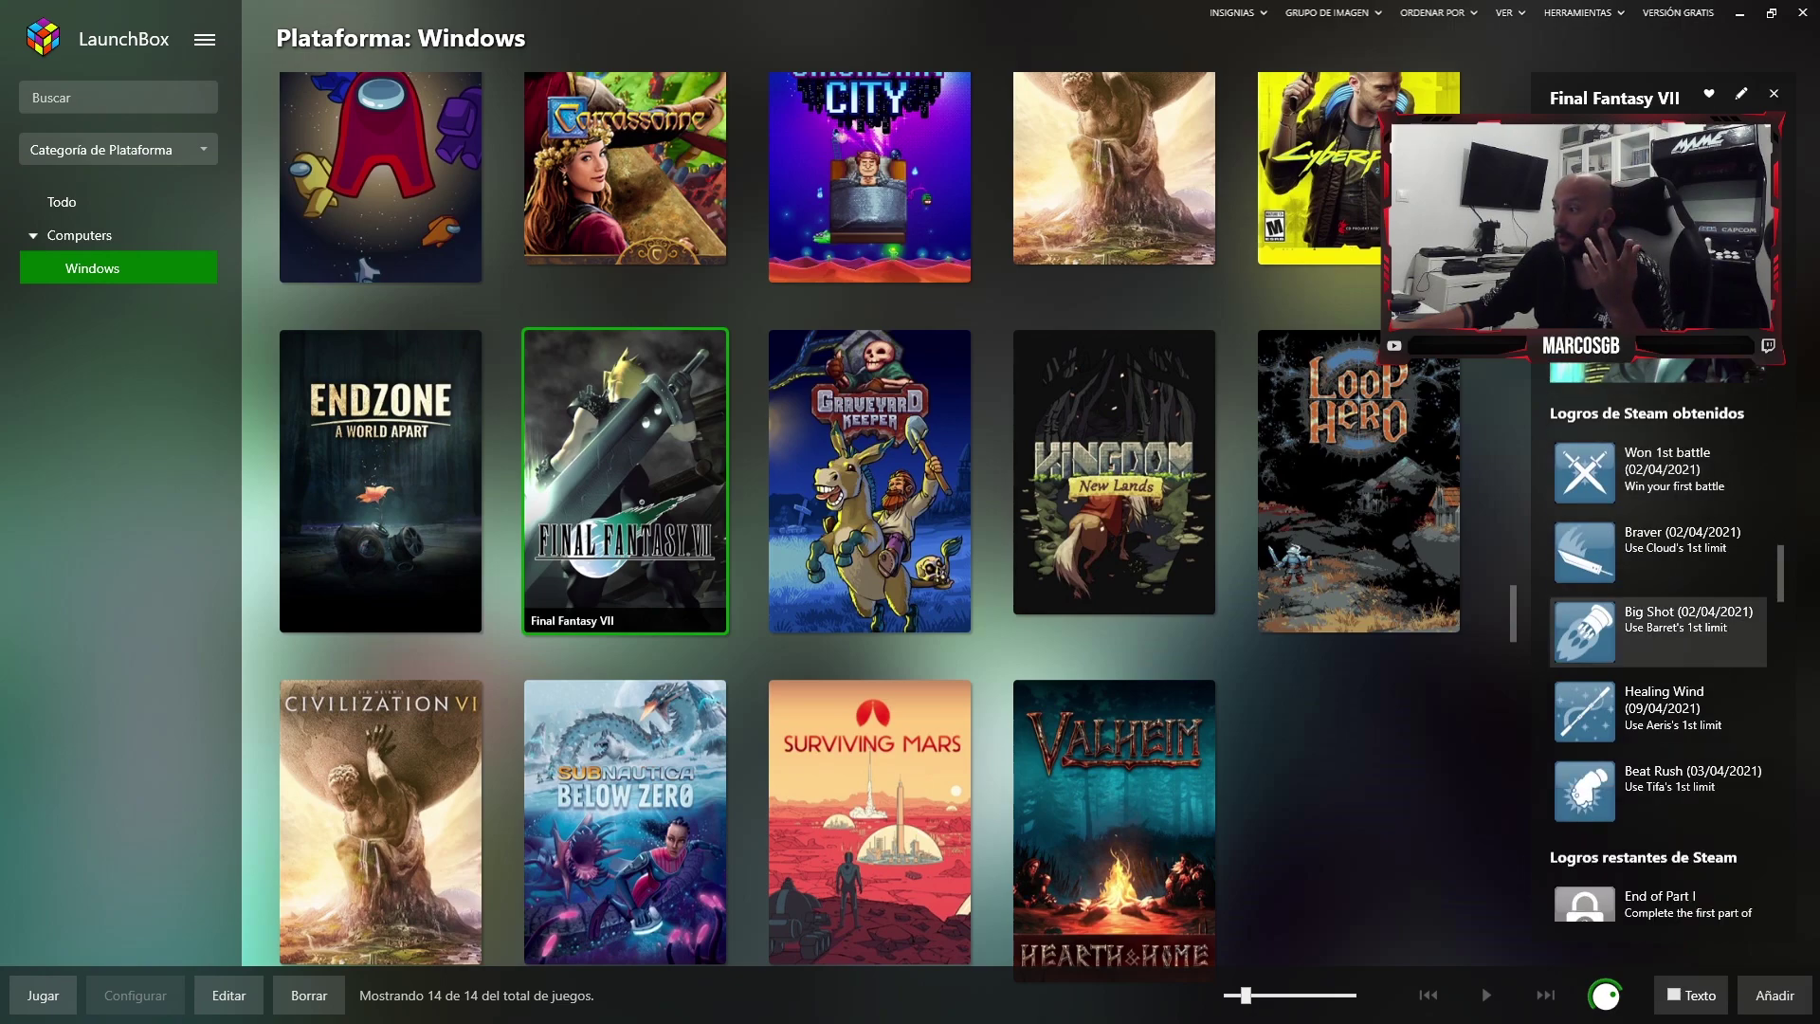
{"action": "scroll", "coordinate": [869, 521], "scroll_direction": "up", "scroll_amount": 1}
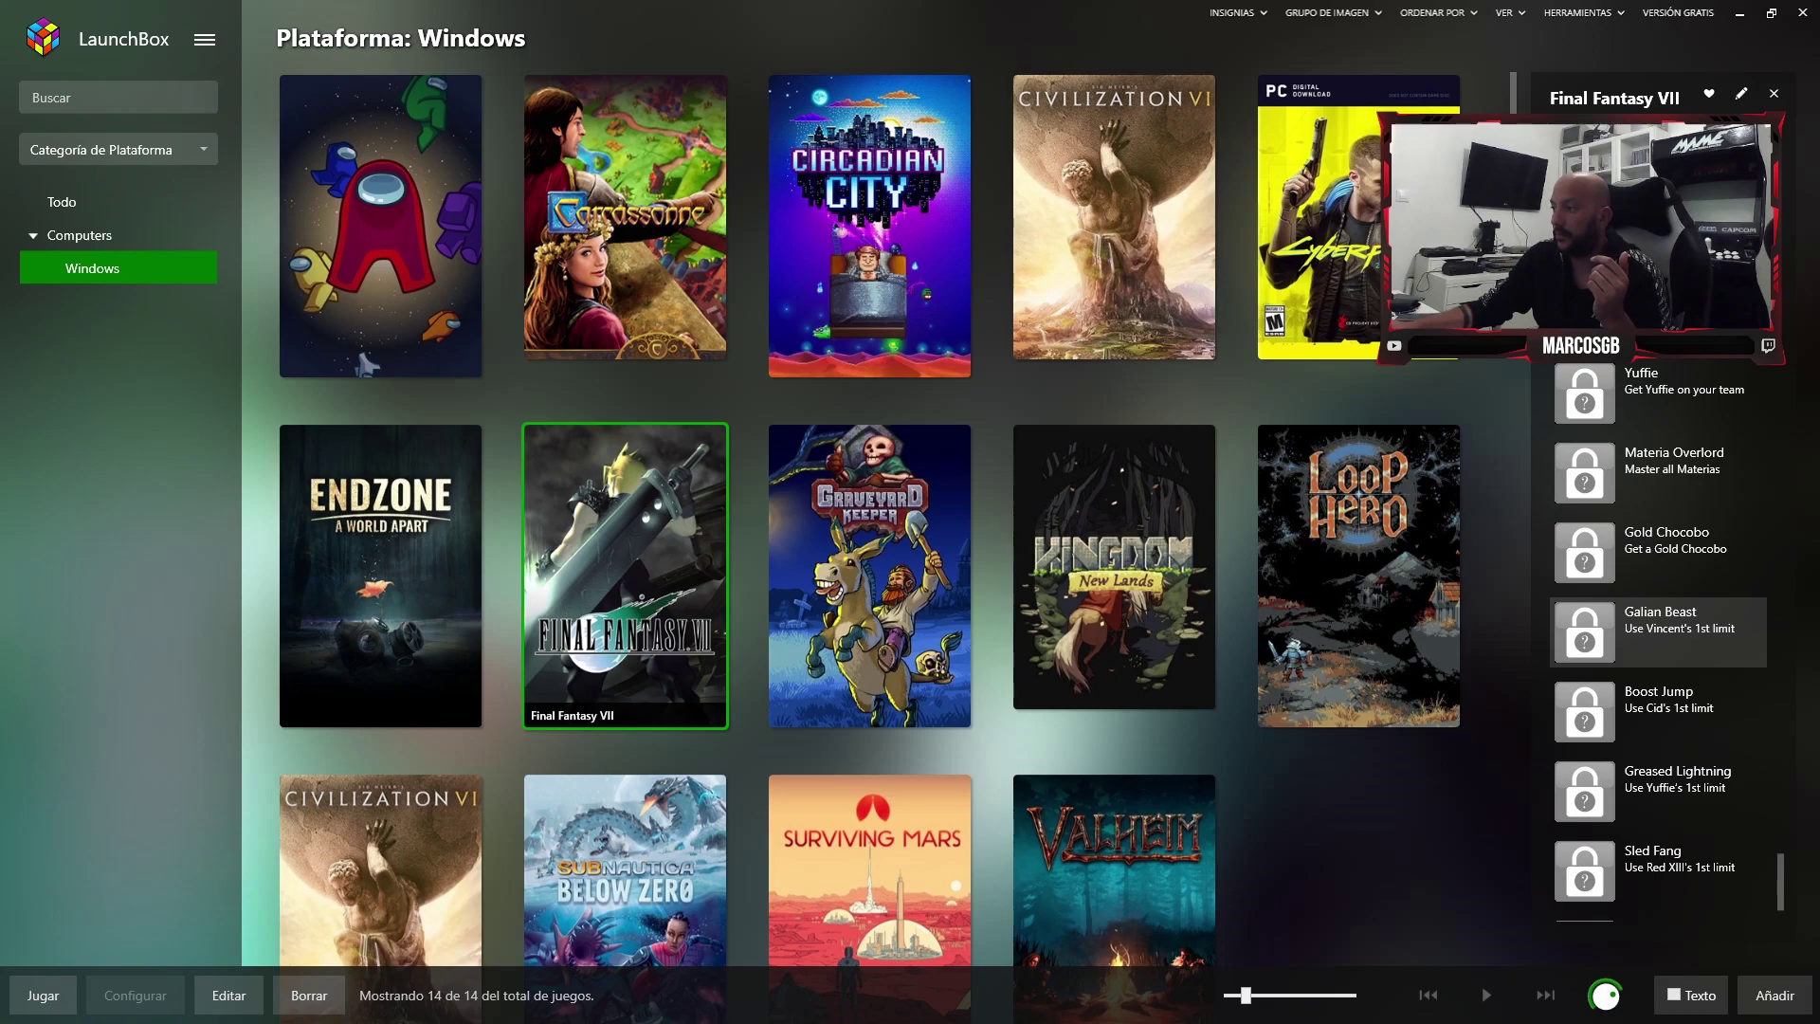
{"action": "left_click", "coordinate": [1358, 569]}
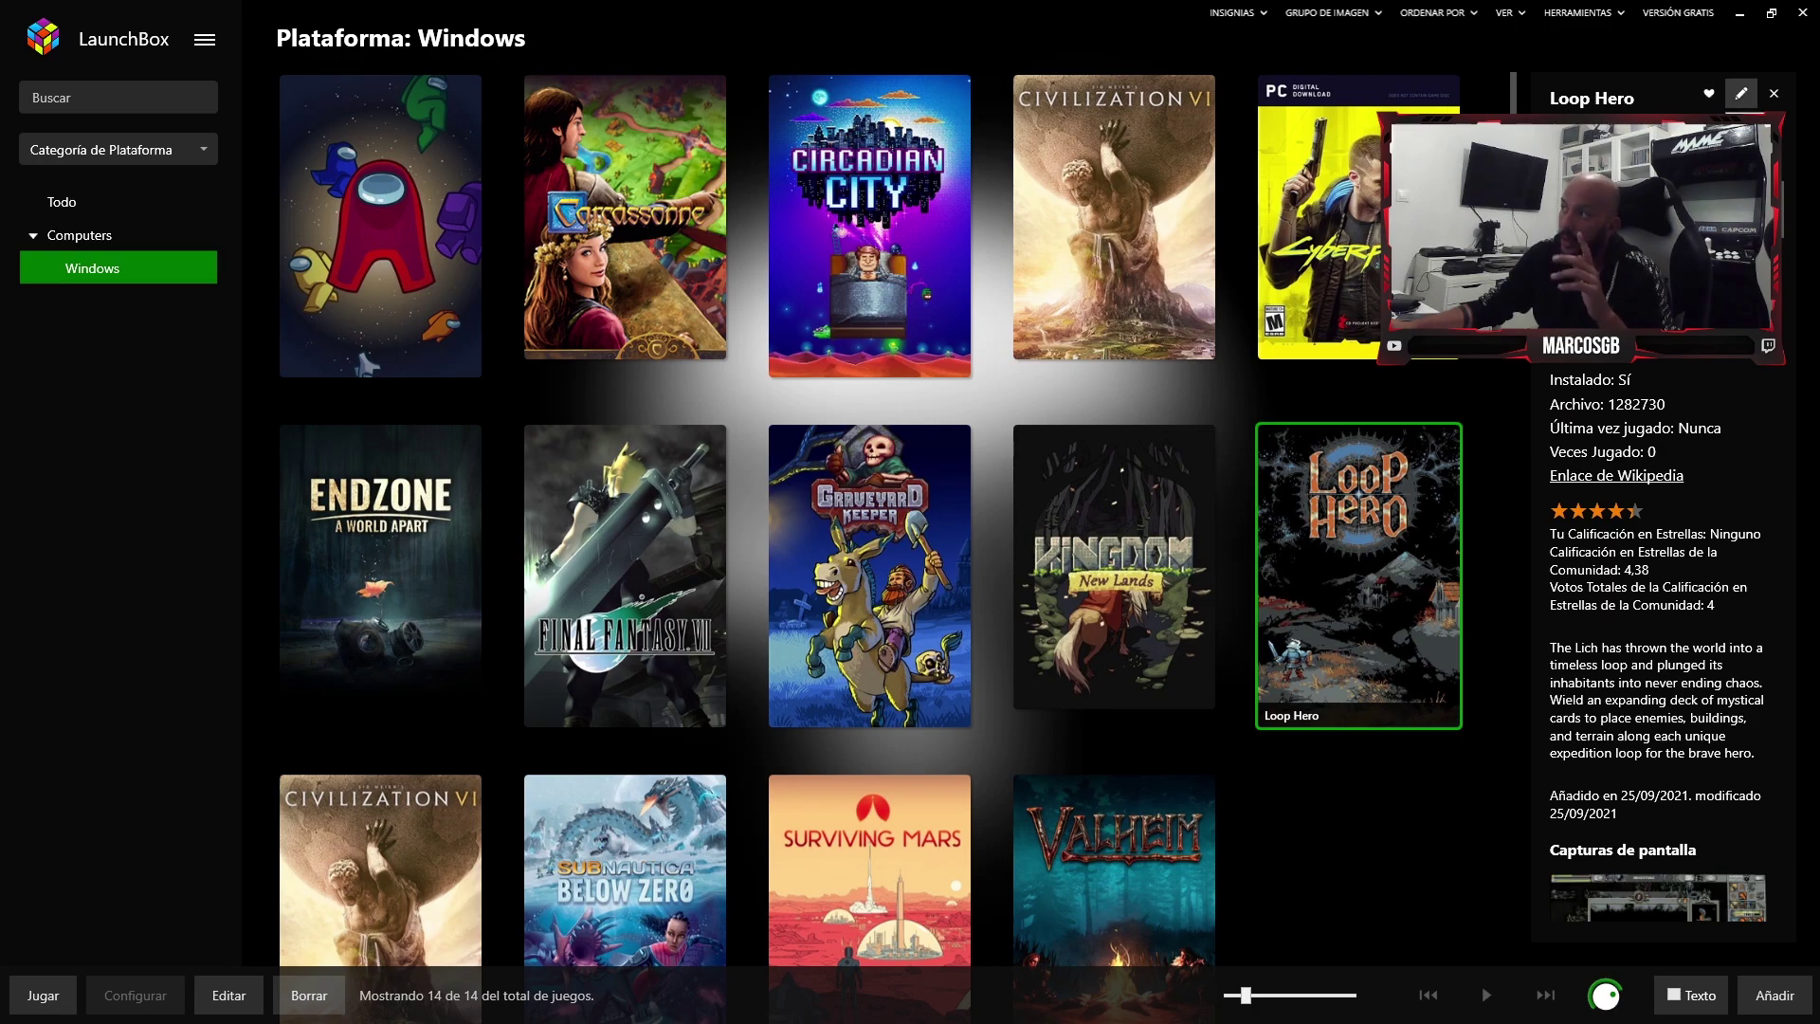
- Open the Editar Juego window for Loop Hero with the pencil button
{"action": "left_click", "coordinate": [1740, 93]}
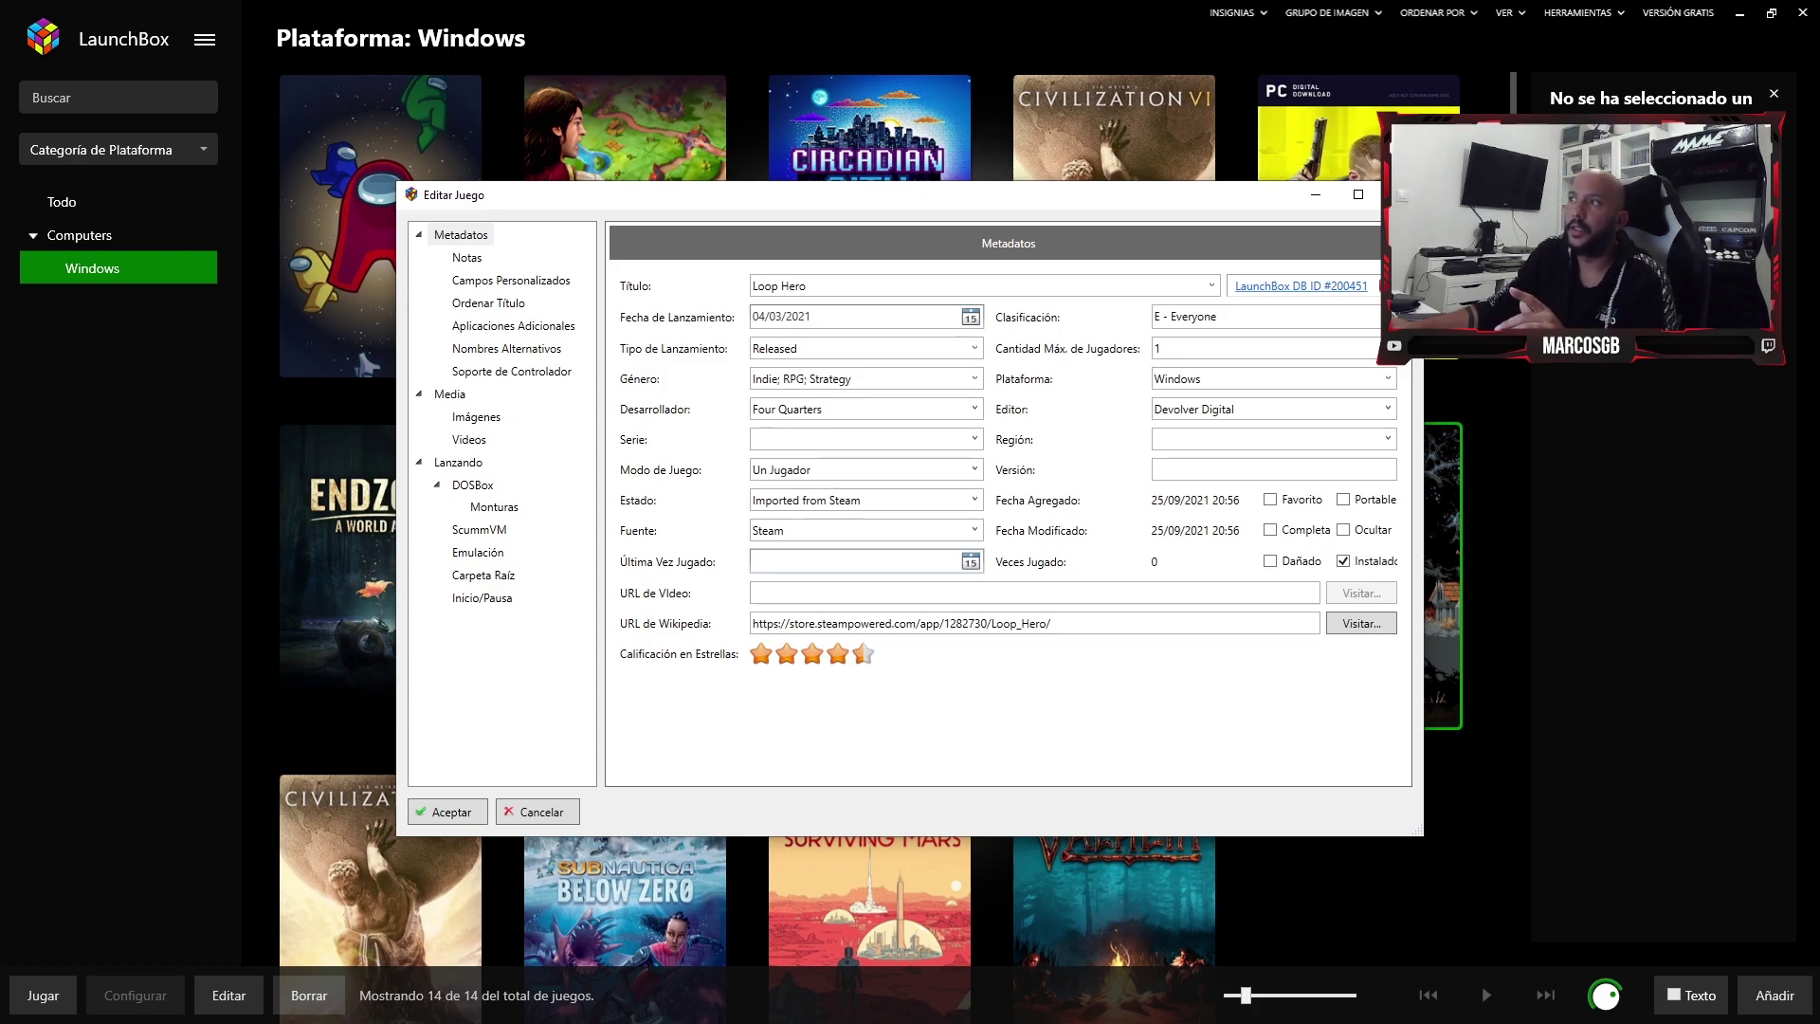
- Inspect Loop Hero's Plataforma, Editor, Región, Versión and video URL fields, plus Campos Personalizados and Notas
{"action": "left_click", "coordinate": [1387, 378]}
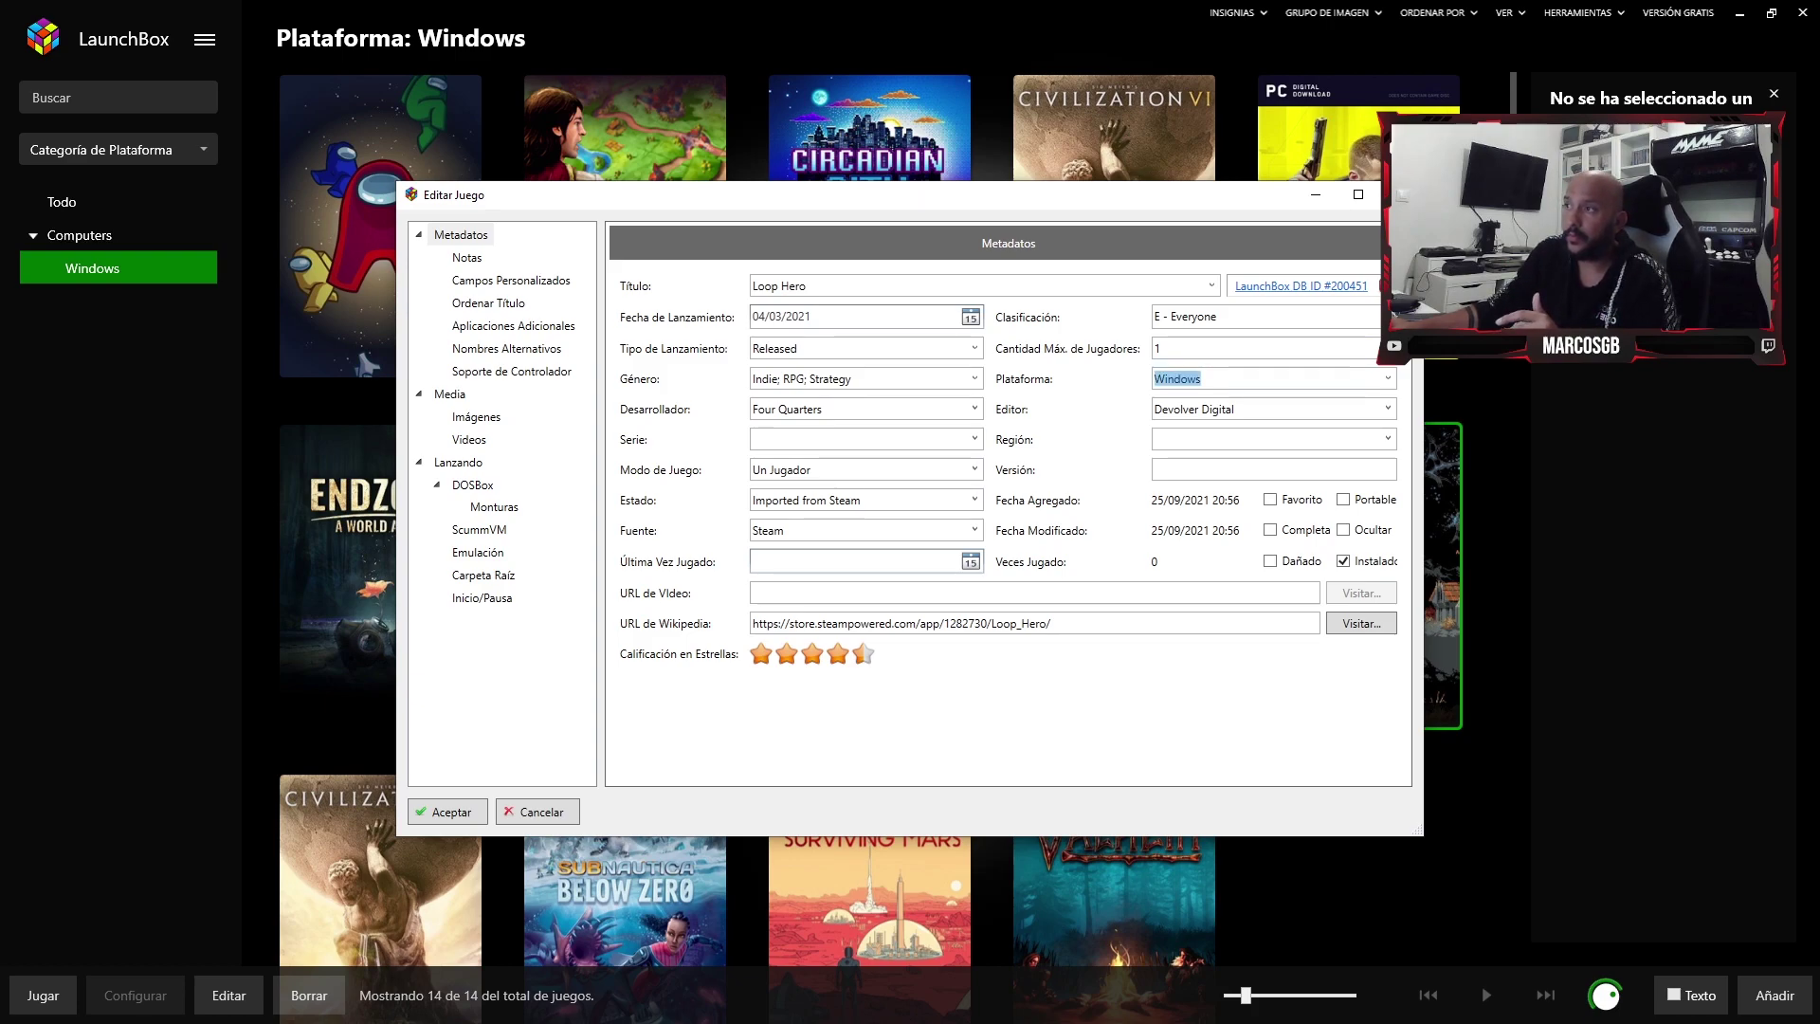
{"action": "left_click", "coordinate": [1194, 408]}
{"action": "left_click", "coordinate": [1161, 438]}
{"action": "left_click", "coordinate": [1161, 469]}
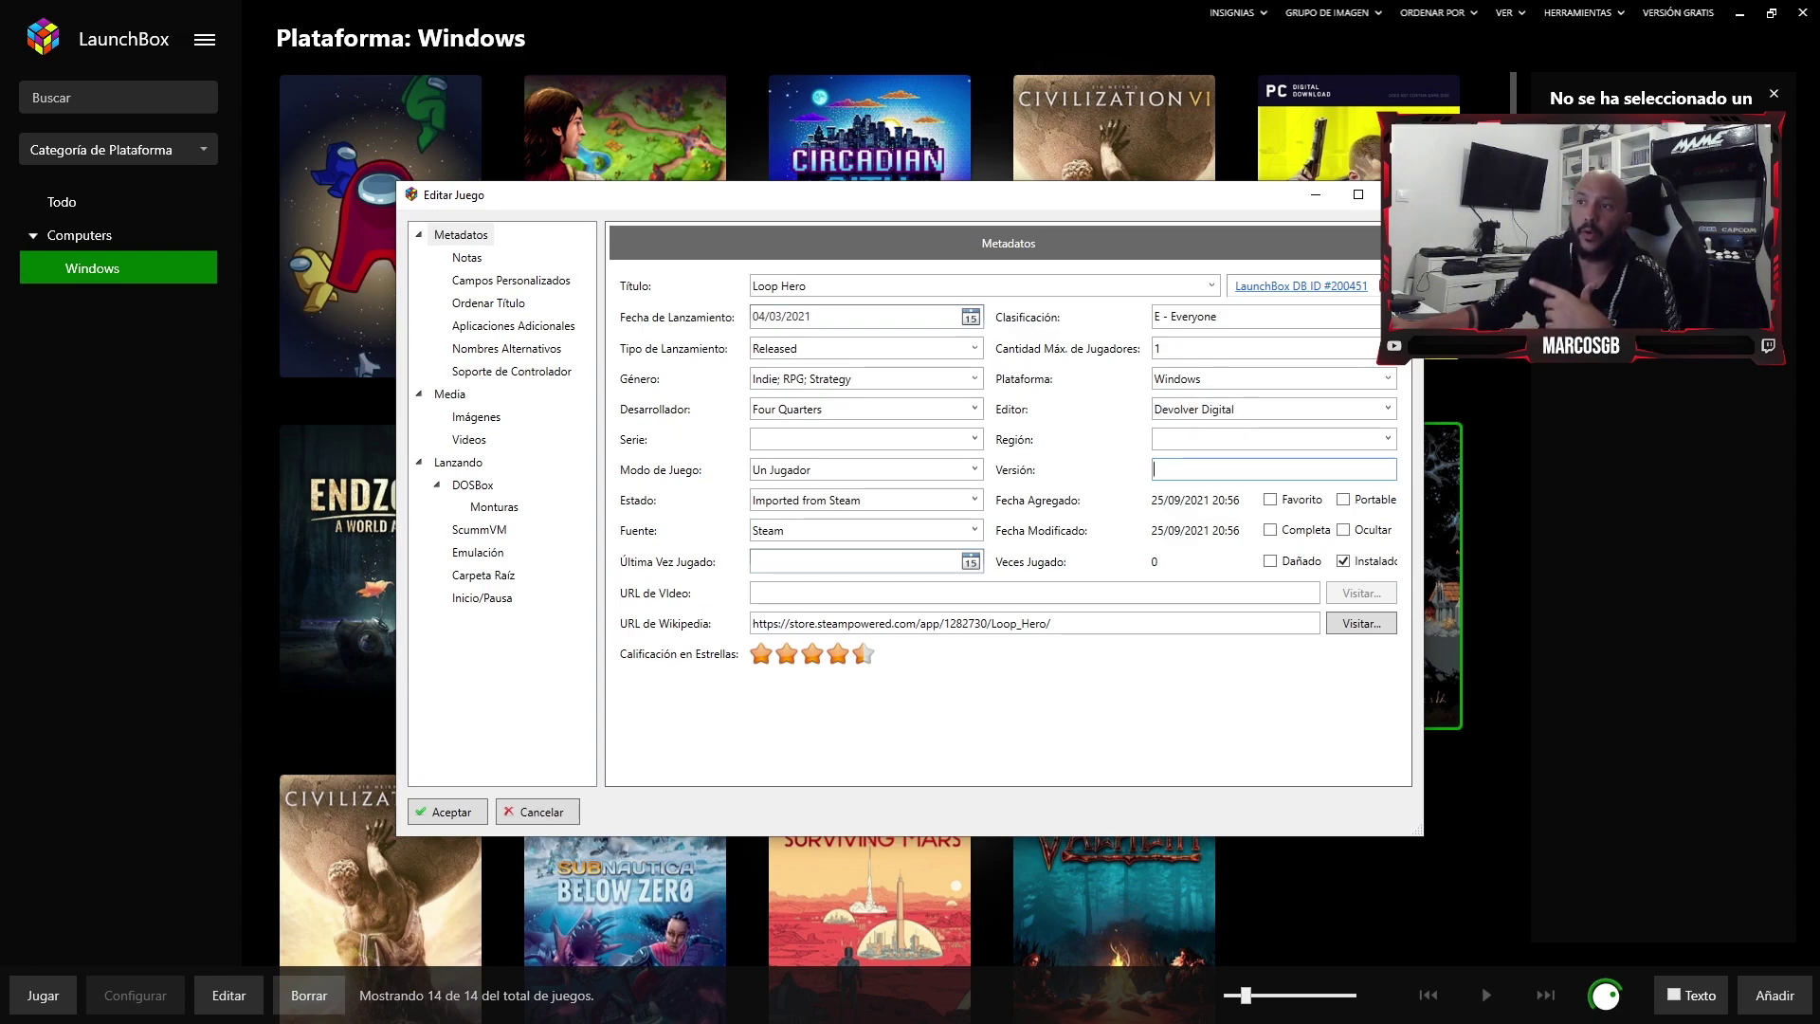
{"action": "left_click", "coordinate": [1033, 592]}
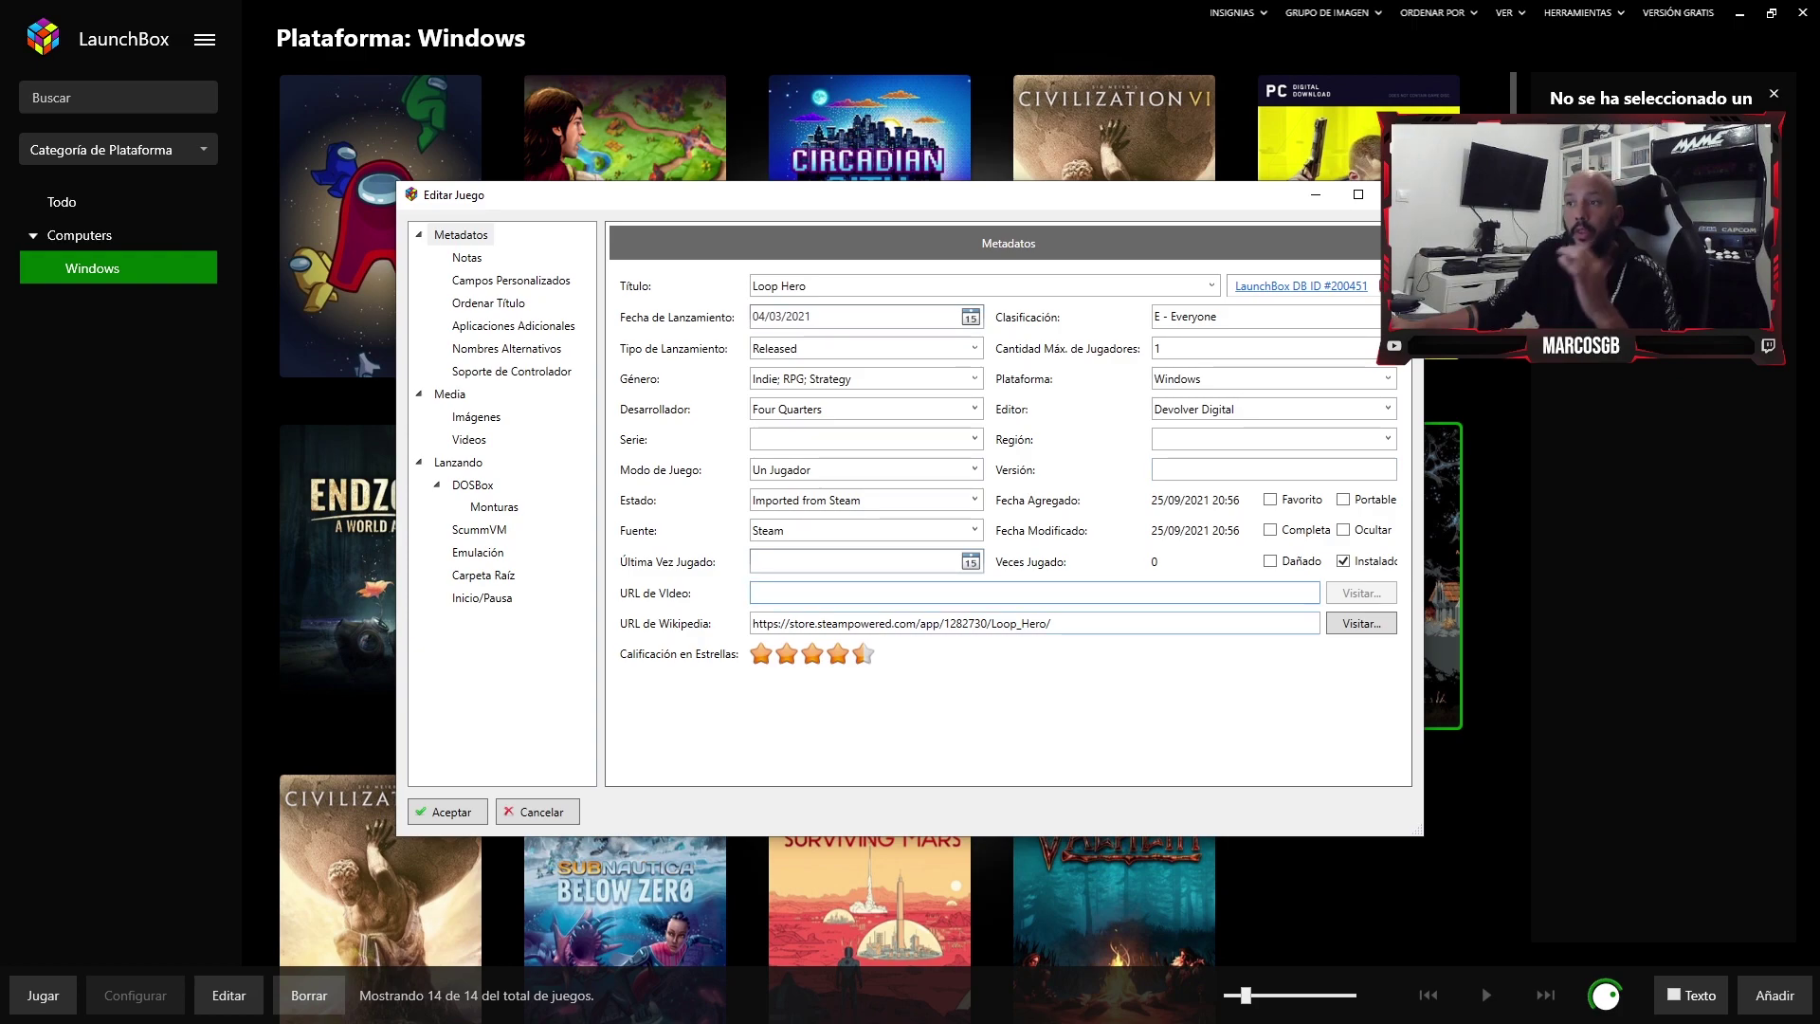
{"action": "left_click", "coordinate": [511, 279]}
{"action": "left_click", "coordinate": [466, 257]}
{"action": "left_click", "coordinate": [511, 280]}
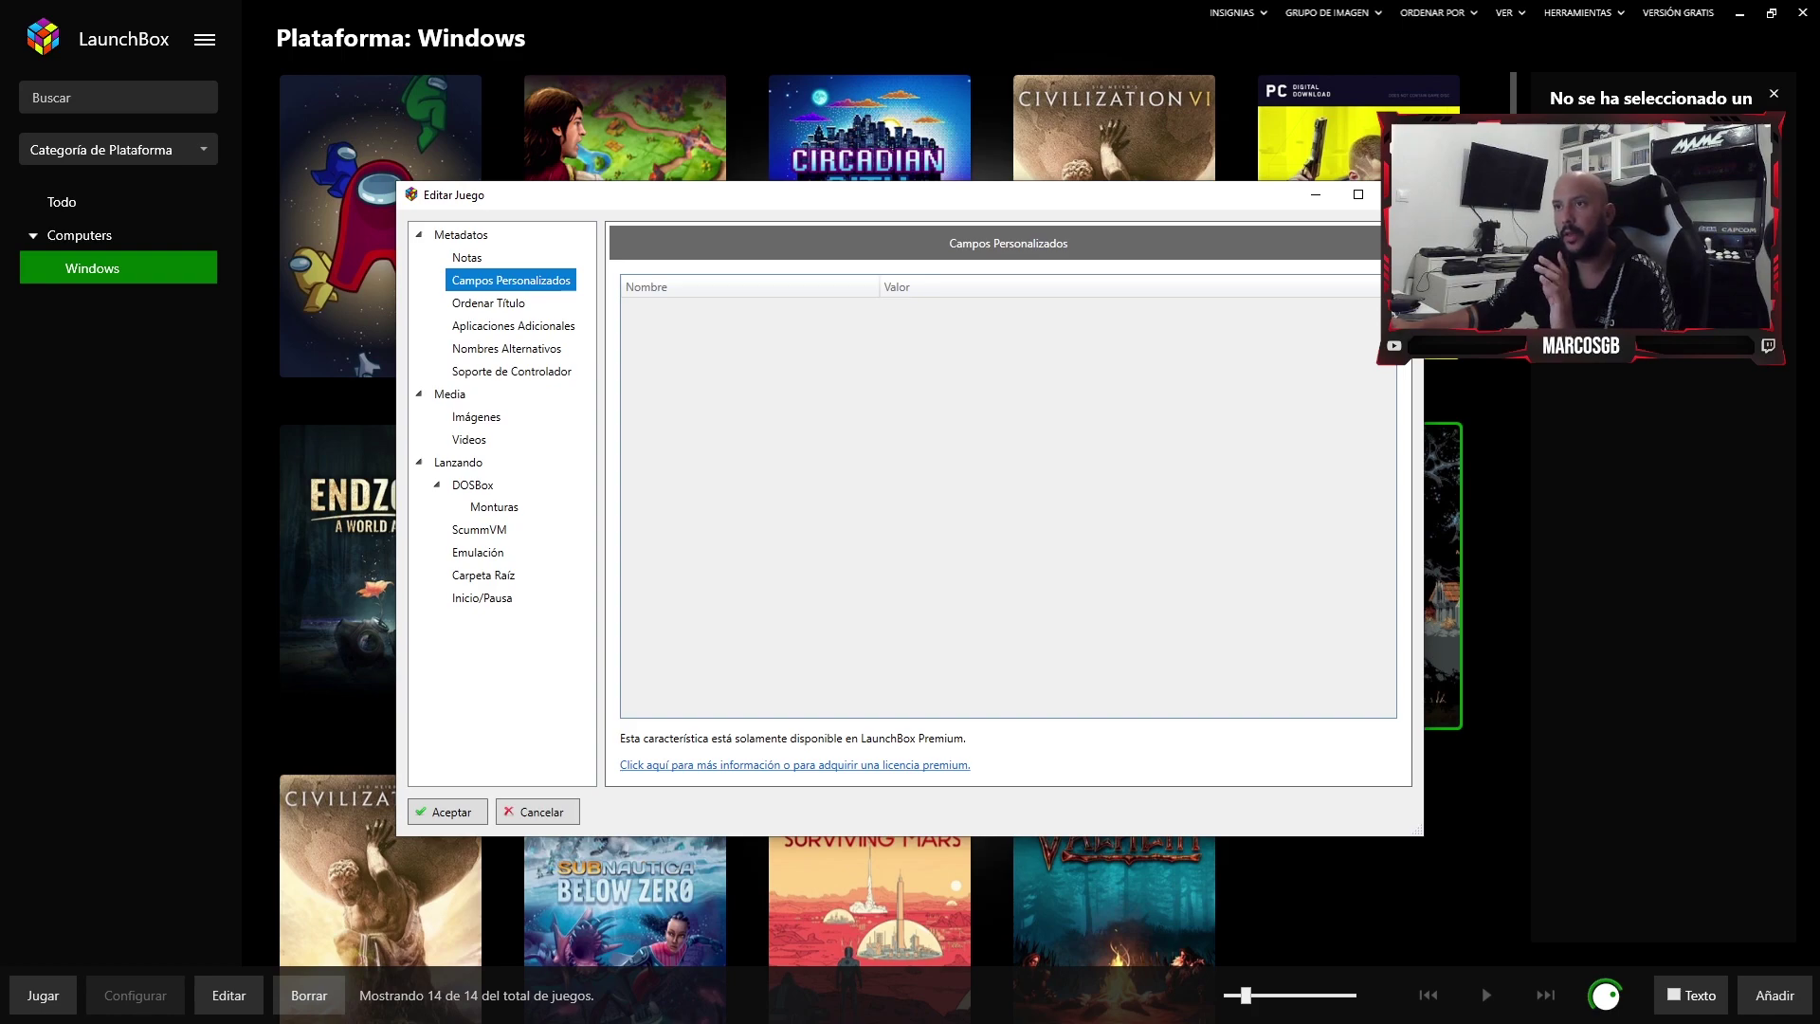
- Browse through Loop Hero's 14 downloaded images
{"action": "left_click", "coordinate": [476, 416]}
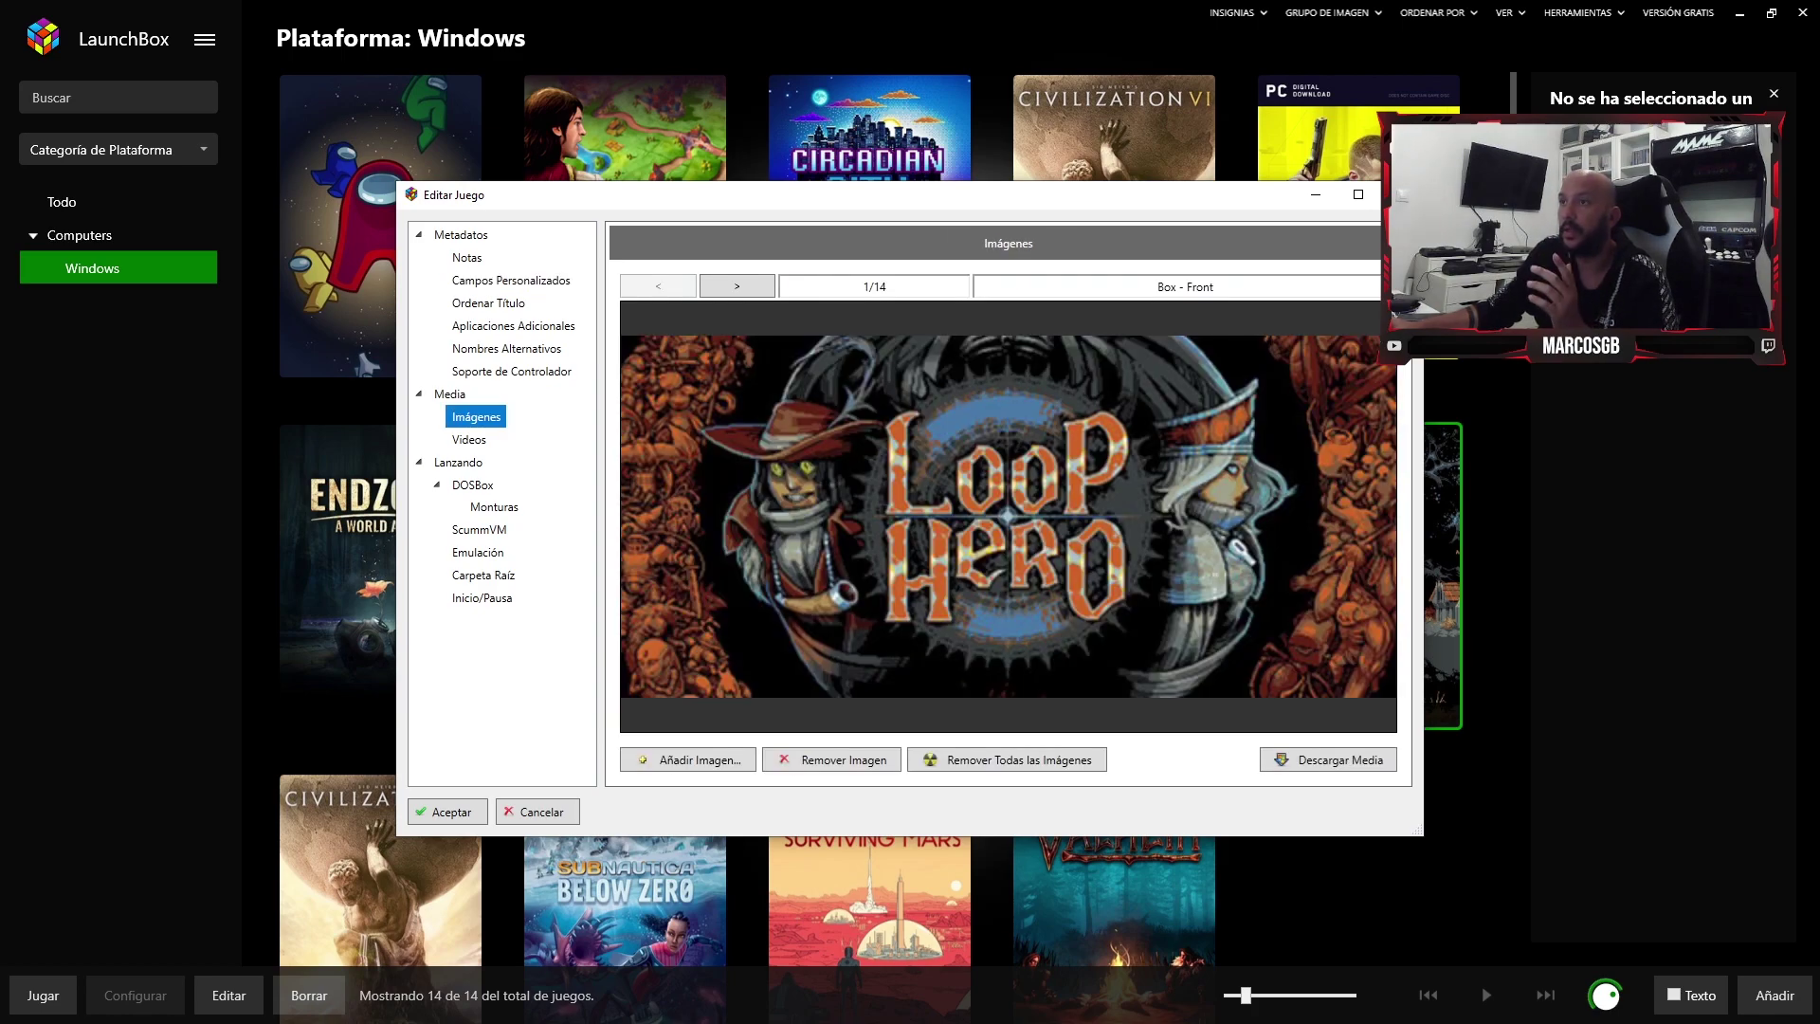
{"action": "left_click", "coordinate": [737, 286]}
{"action": "left_click", "coordinate": [737, 285]}
{"action": "left_click", "coordinate": [736, 285]}
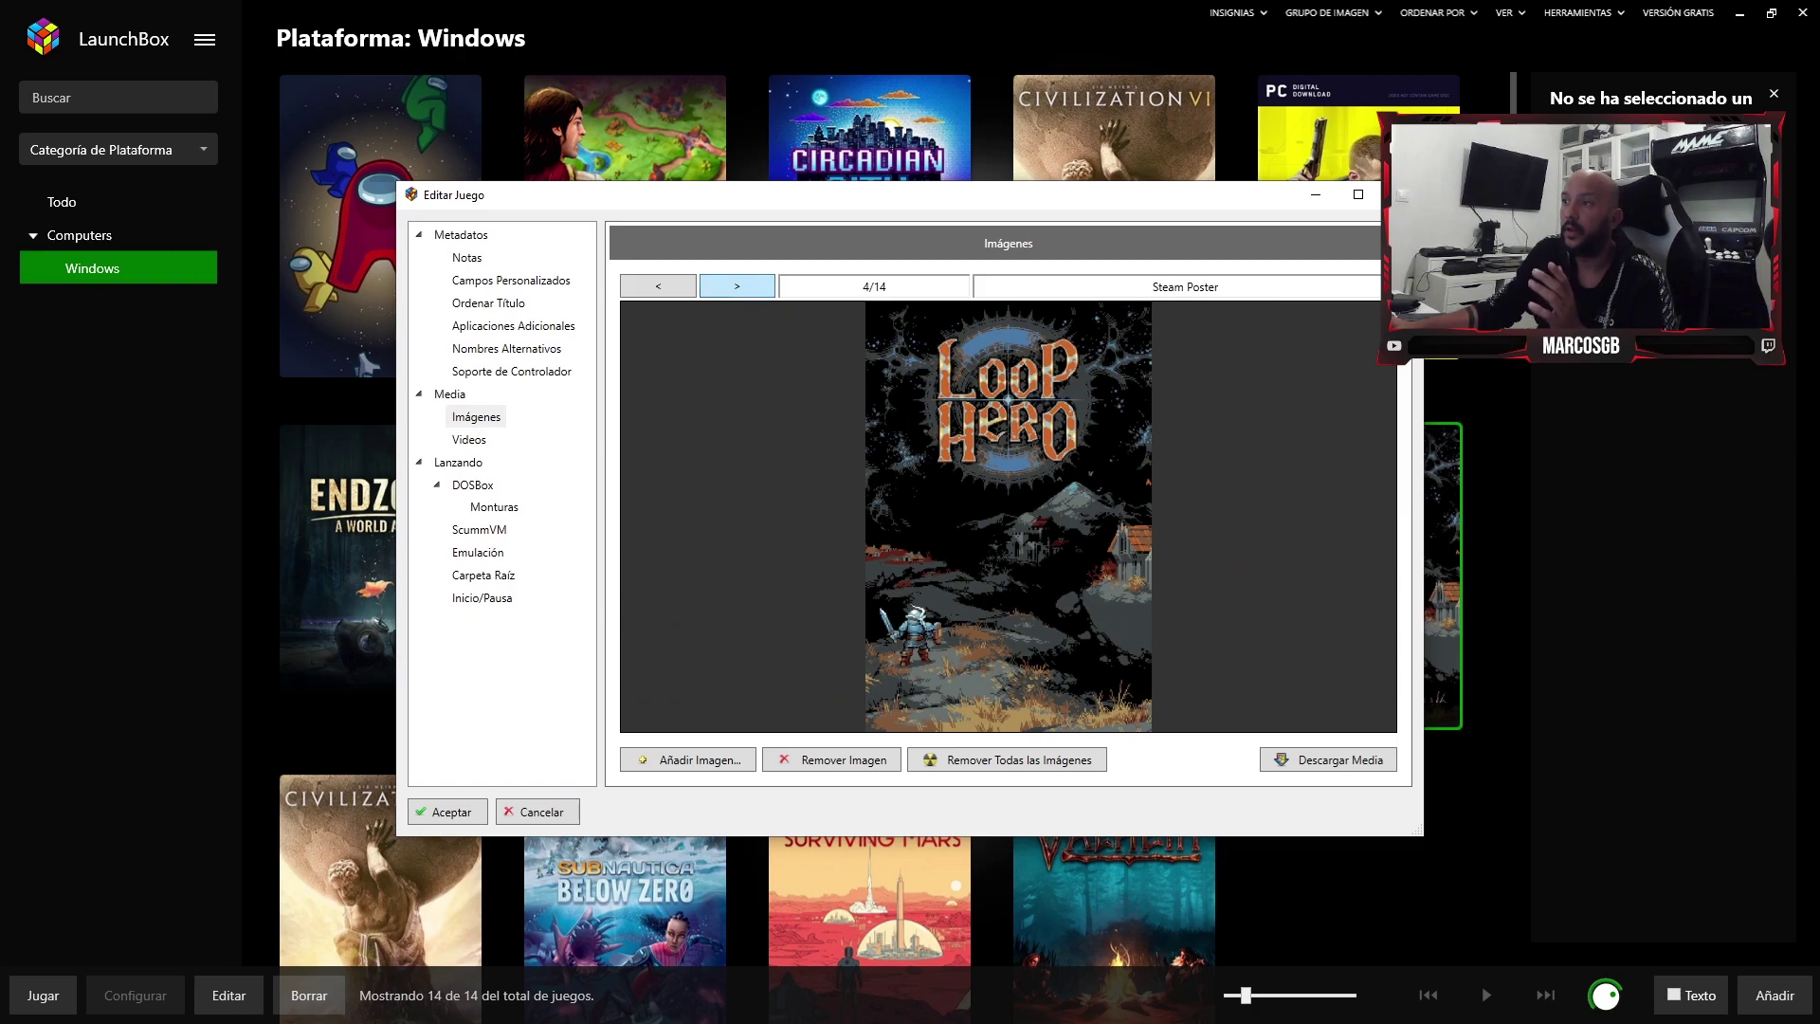
{"action": "left_click", "coordinate": [736, 286]}
{"action": "left_click", "coordinate": [736, 286]}
{"action": "left_click", "coordinate": [736, 285]}
{"action": "left_click", "coordinate": [736, 285]}
{"action": "left_click", "coordinate": [736, 286]}
{"action": "left_click", "coordinate": [736, 285]}
{"action": "left_click", "coordinate": [737, 286]}
{"action": "left_click", "coordinate": [736, 285]}
{"action": "left_click", "coordinate": [736, 285]}
{"action": "left_click", "coordinate": [737, 286]}
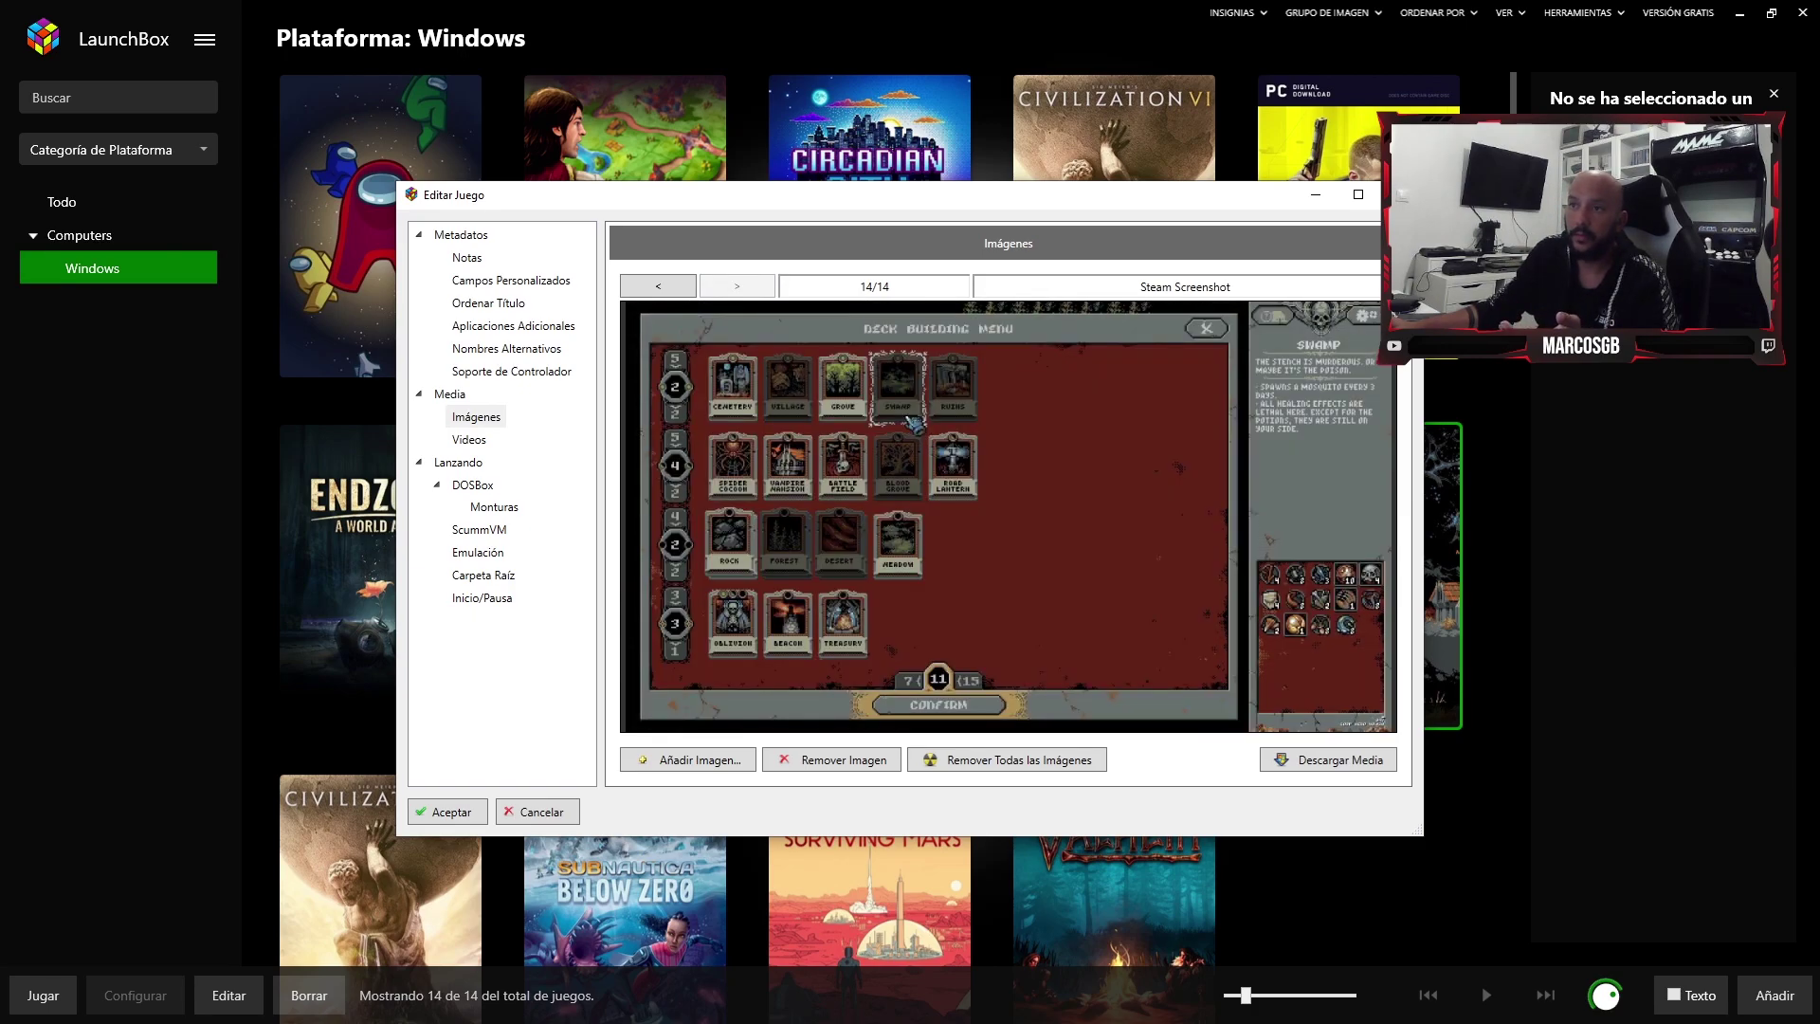
- Play the Loop Hero trailer full screen, then stop it
{"action": "left_click", "coordinate": [469, 439]}
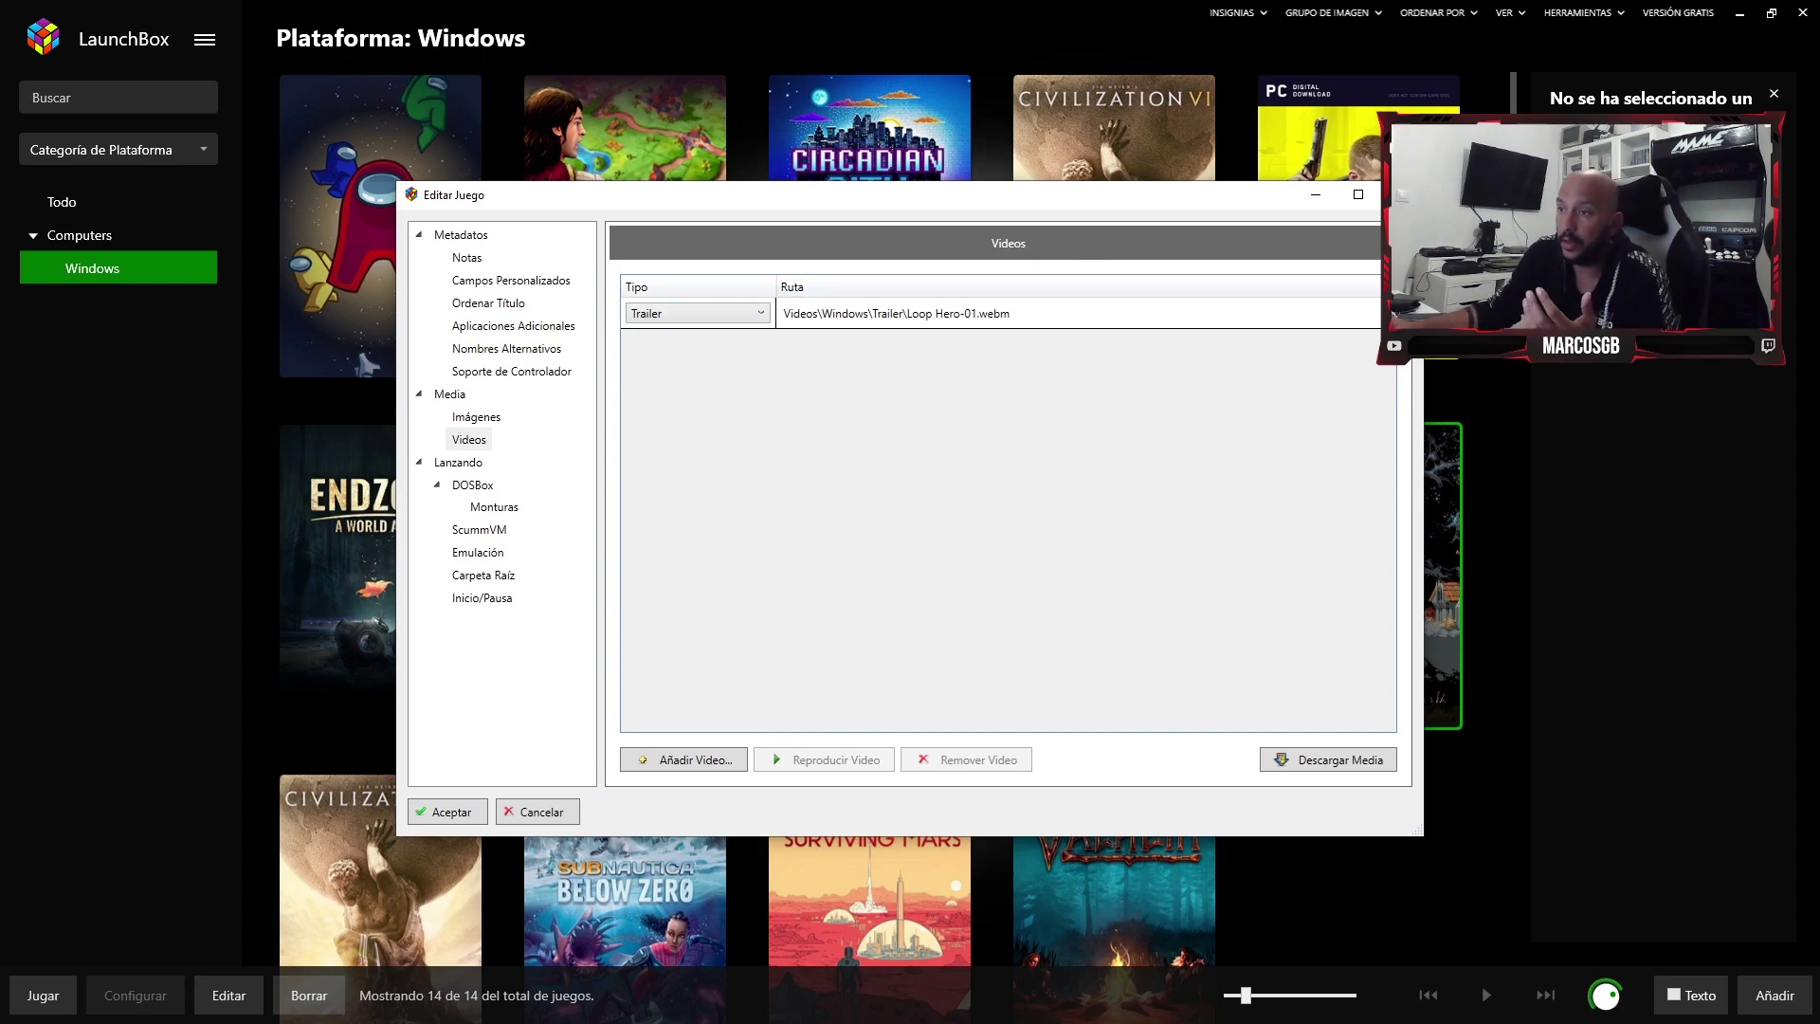
{"action": "left_click", "coordinate": [948, 312]}
{"action": "left_click", "coordinate": [823, 759]}
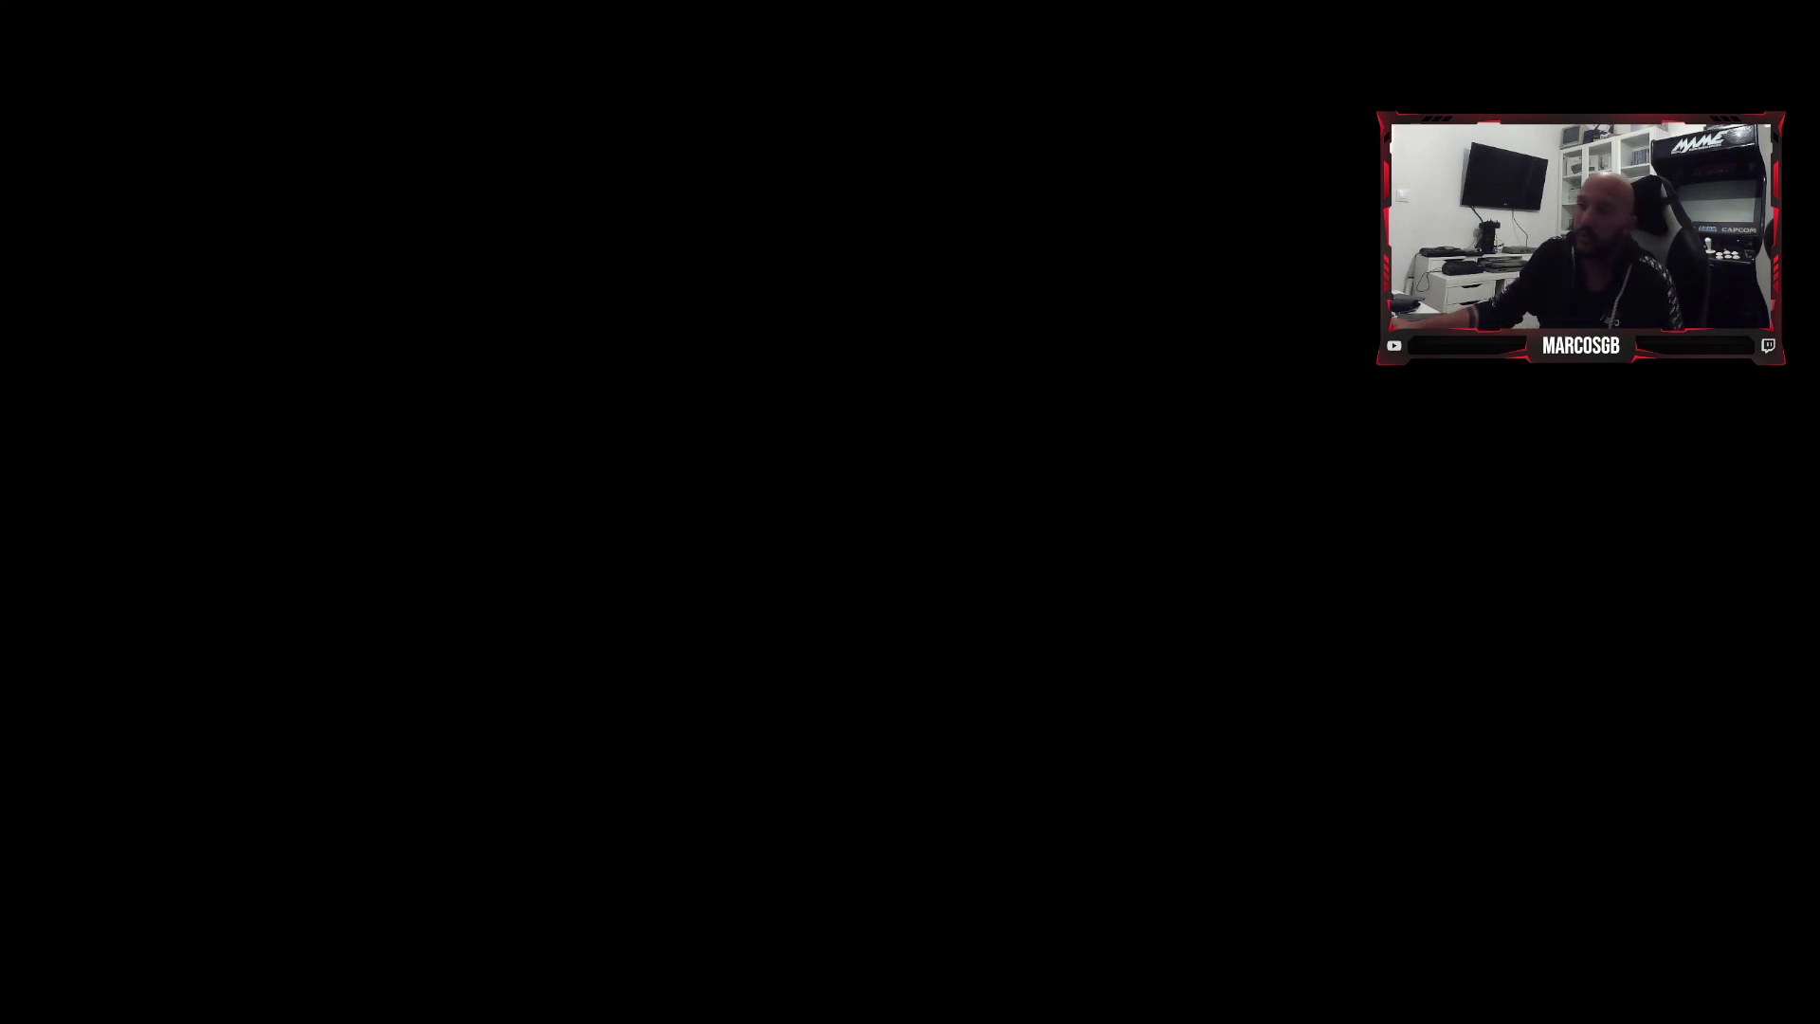
{"action": "key", "text": "Escape"}
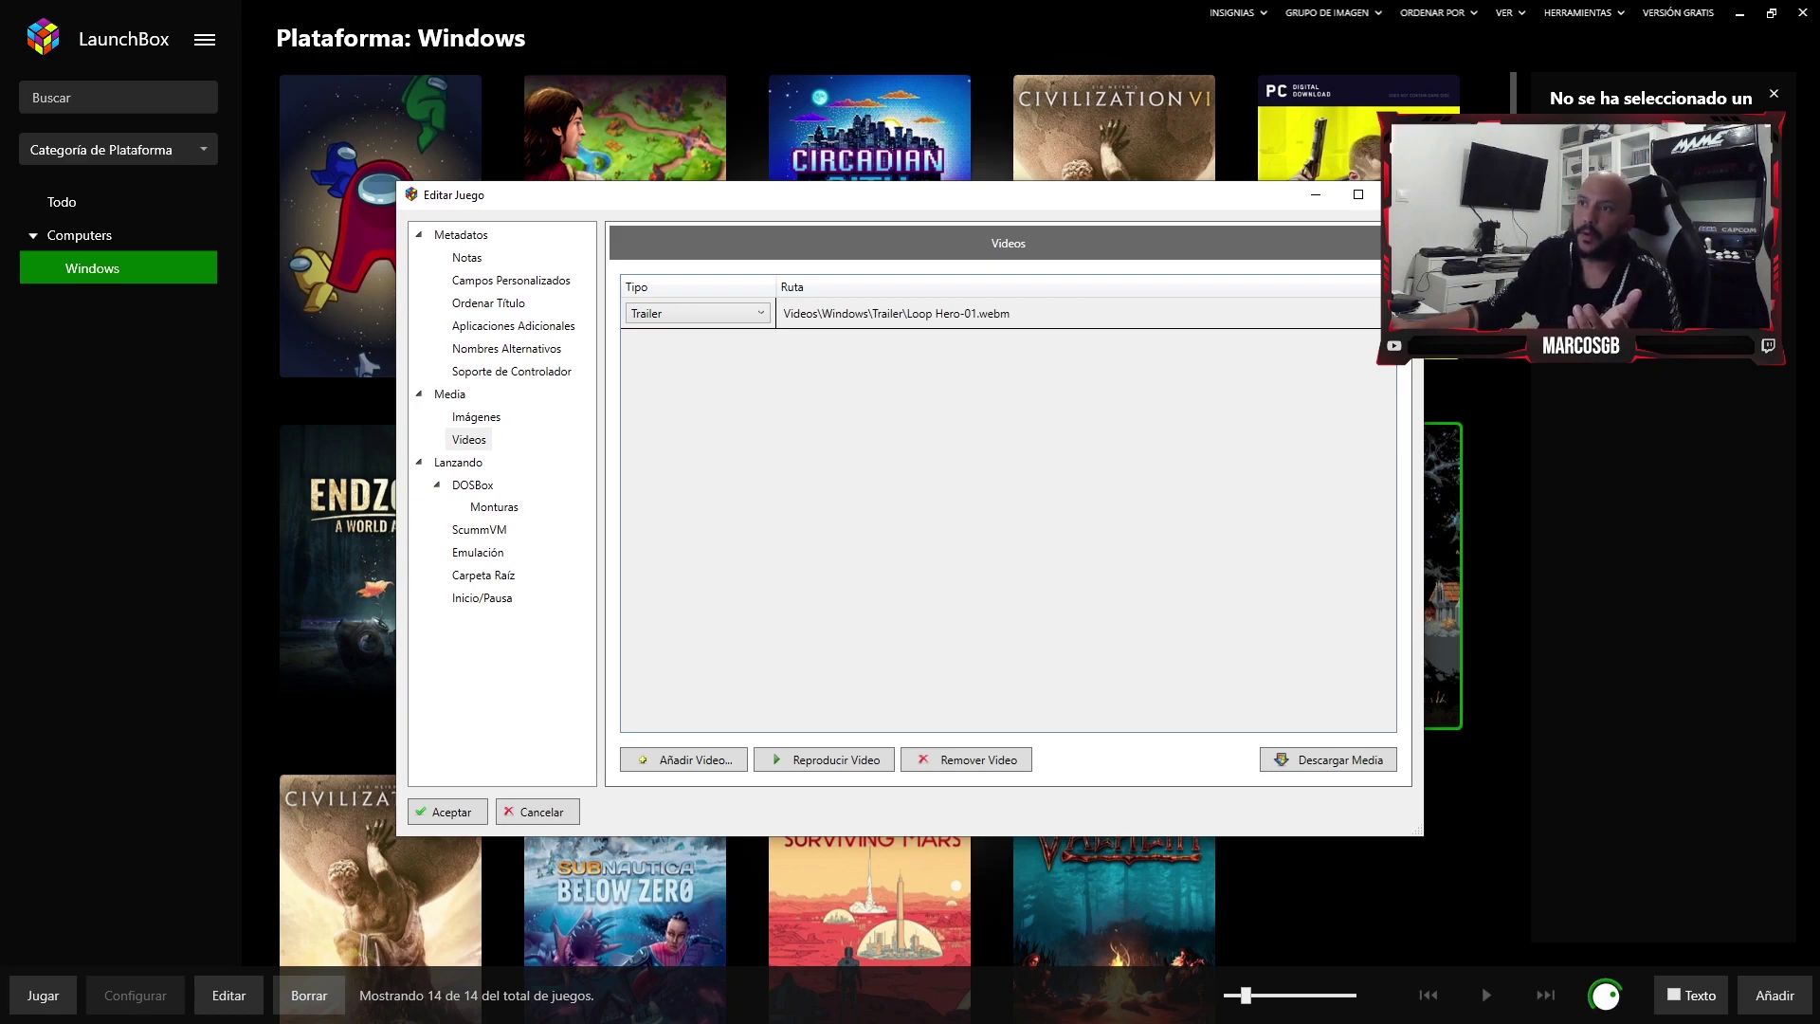
- Review the DOSBox, ScummVM, emulation, root folder and startup screen settings, then close without changes
{"action": "left_click", "coordinate": [472, 484]}
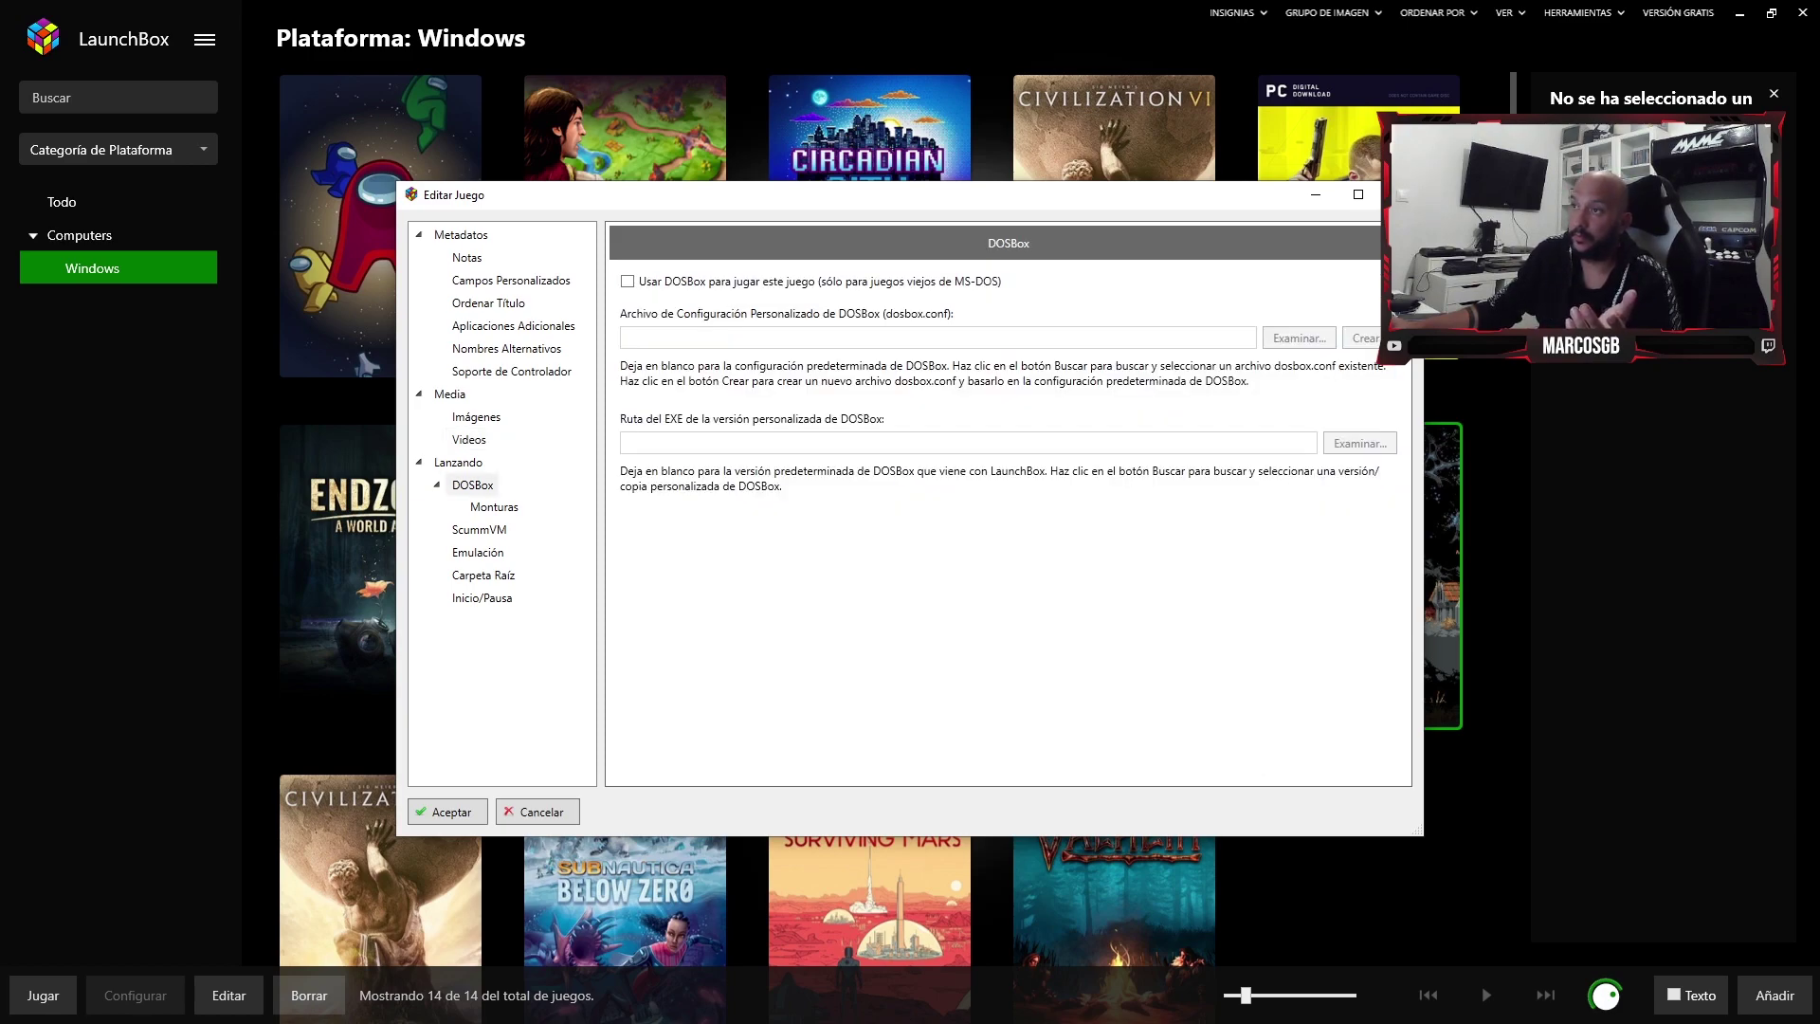
{"action": "left_click", "coordinate": [478, 528]}
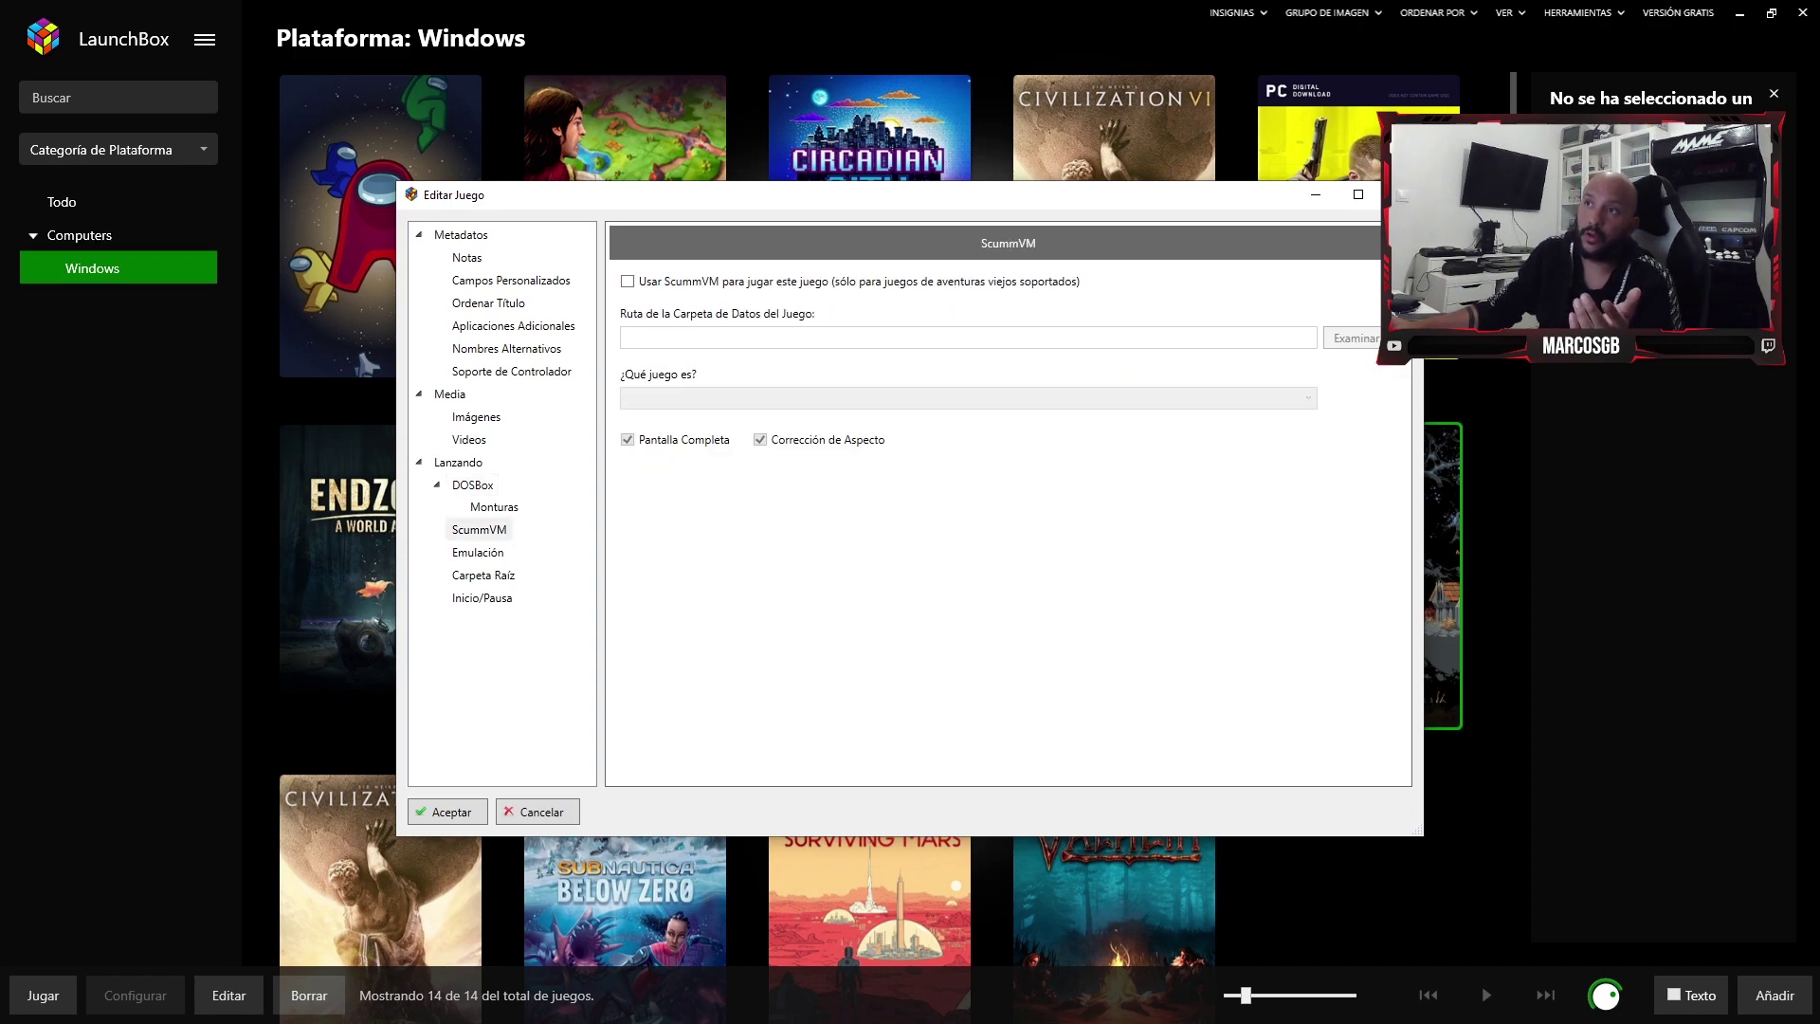
{"action": "left_click", "coordinate": [477, 552]}
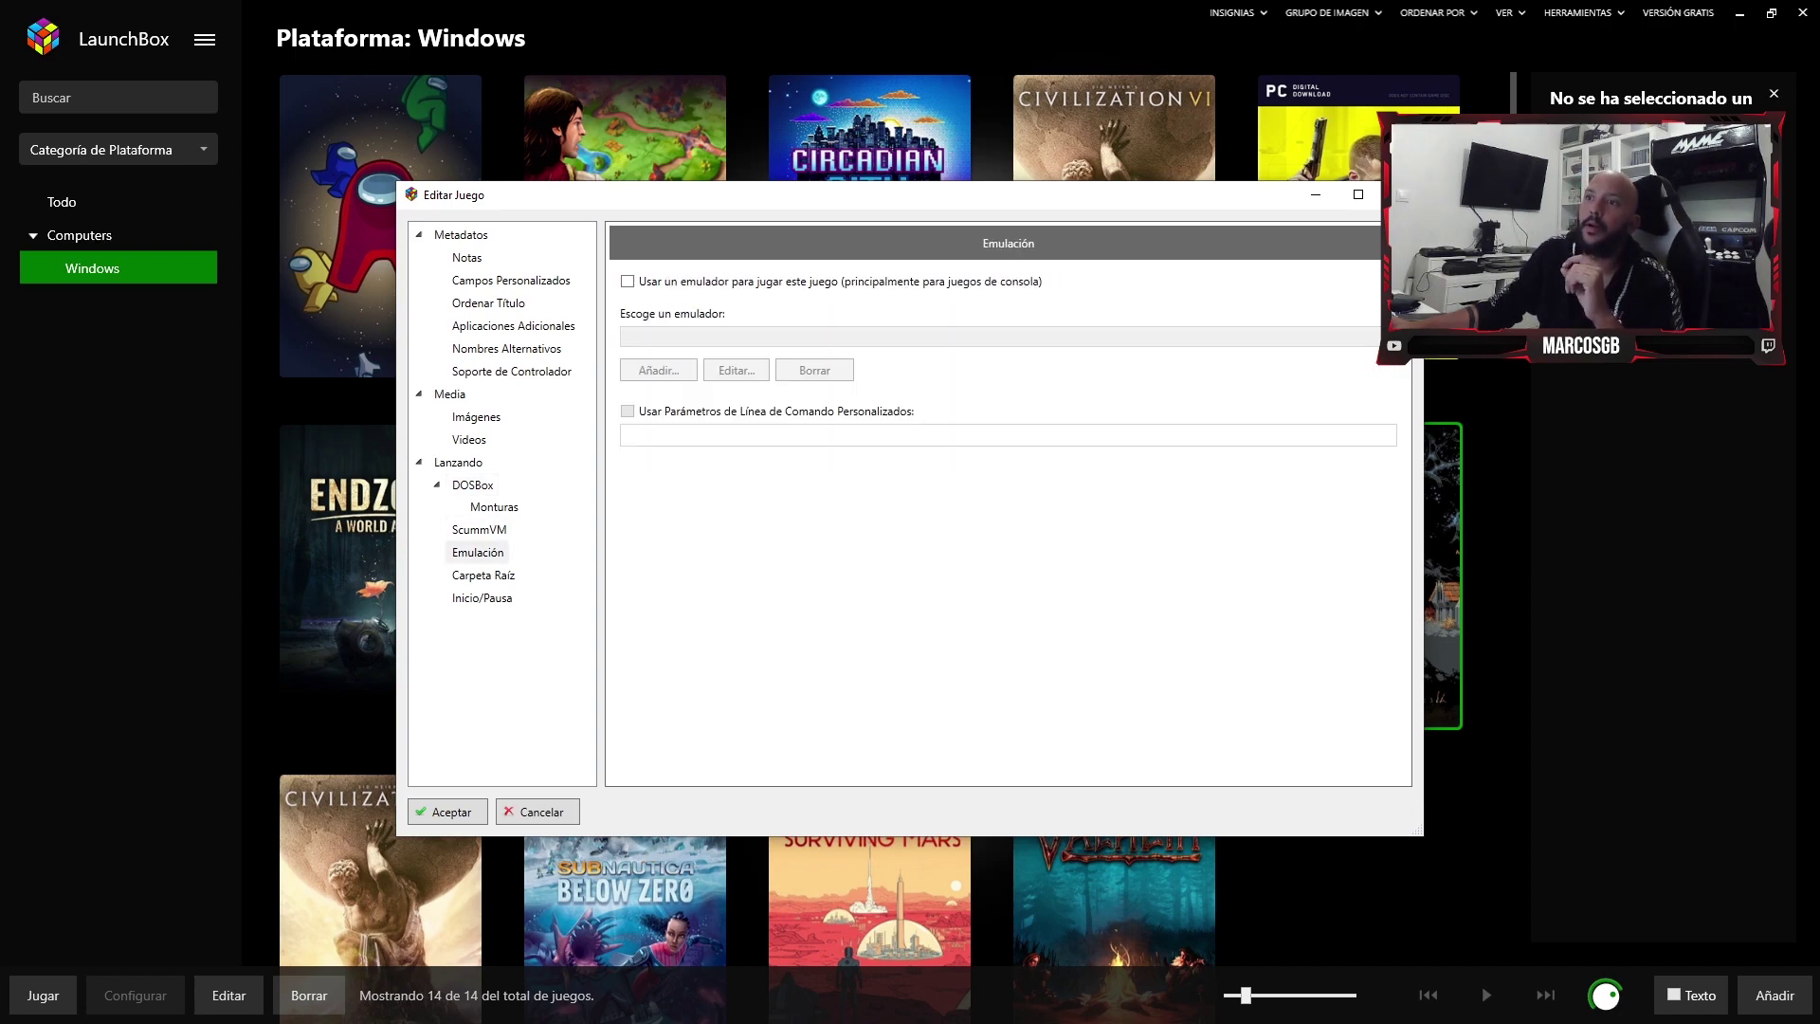
{"action": "left_click", "coordinate": [483, 575]}
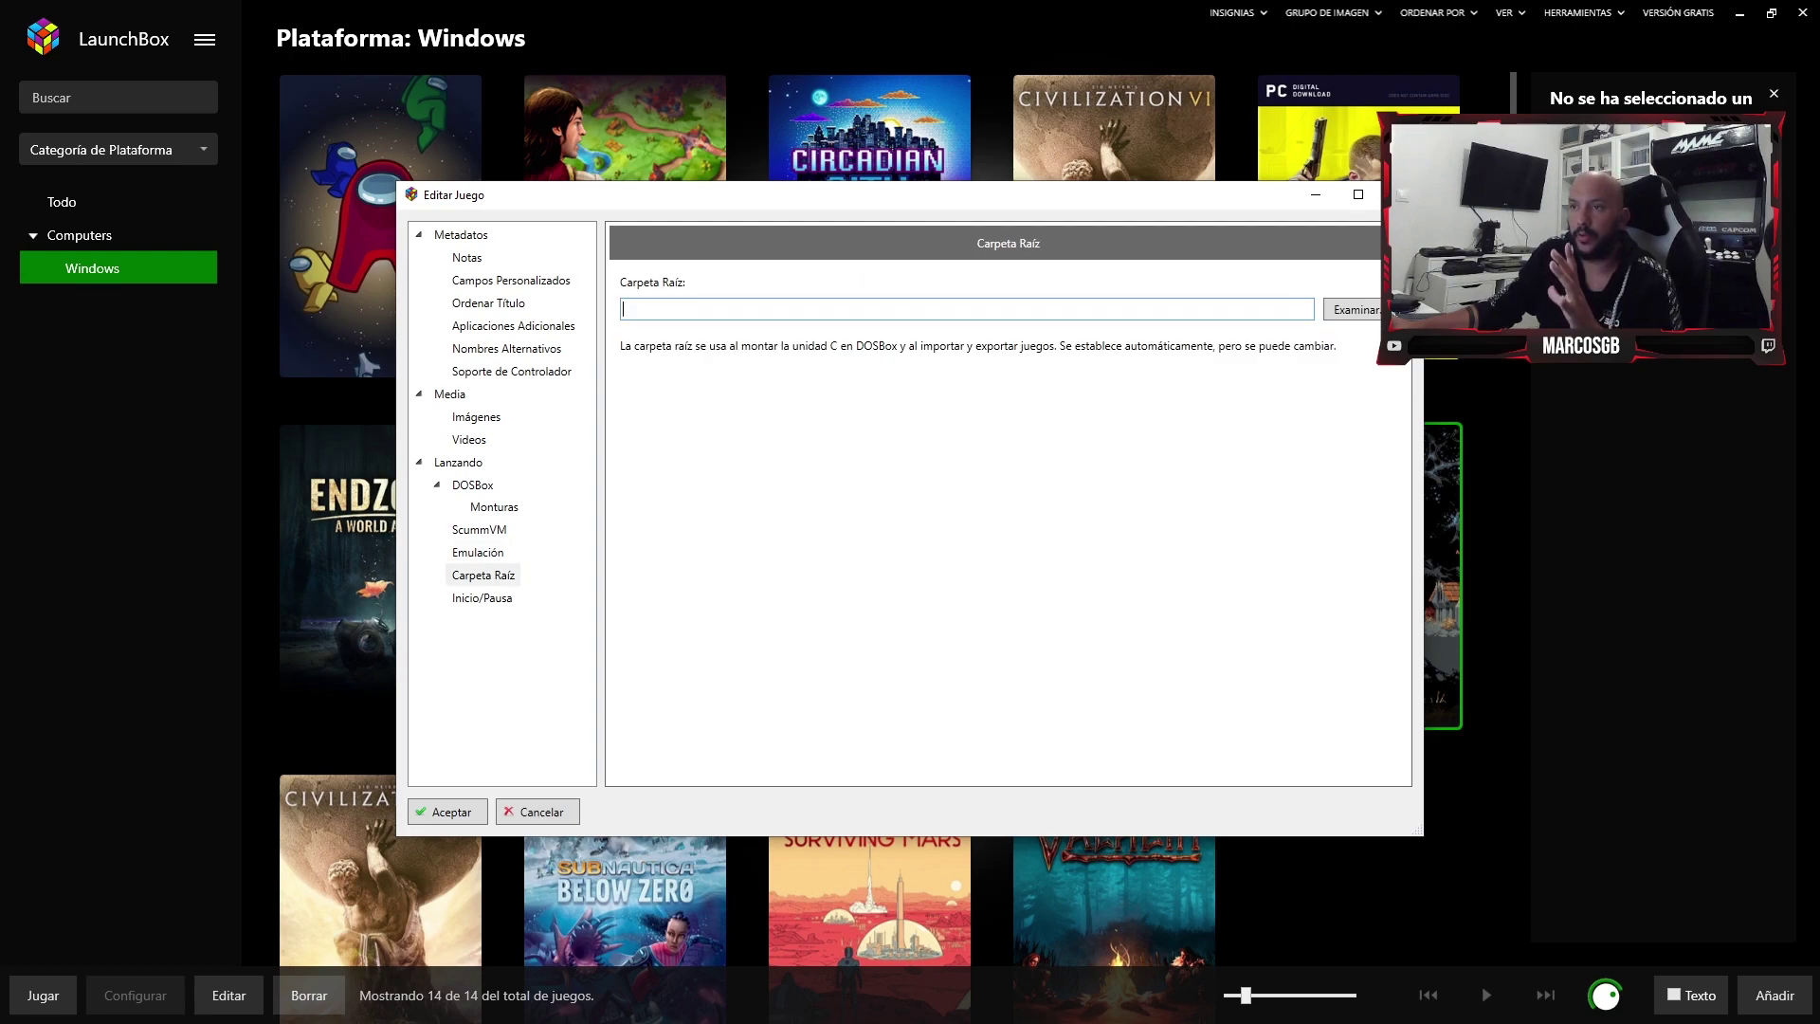
{"action": "left_click", "coordinate": [481, 597]}
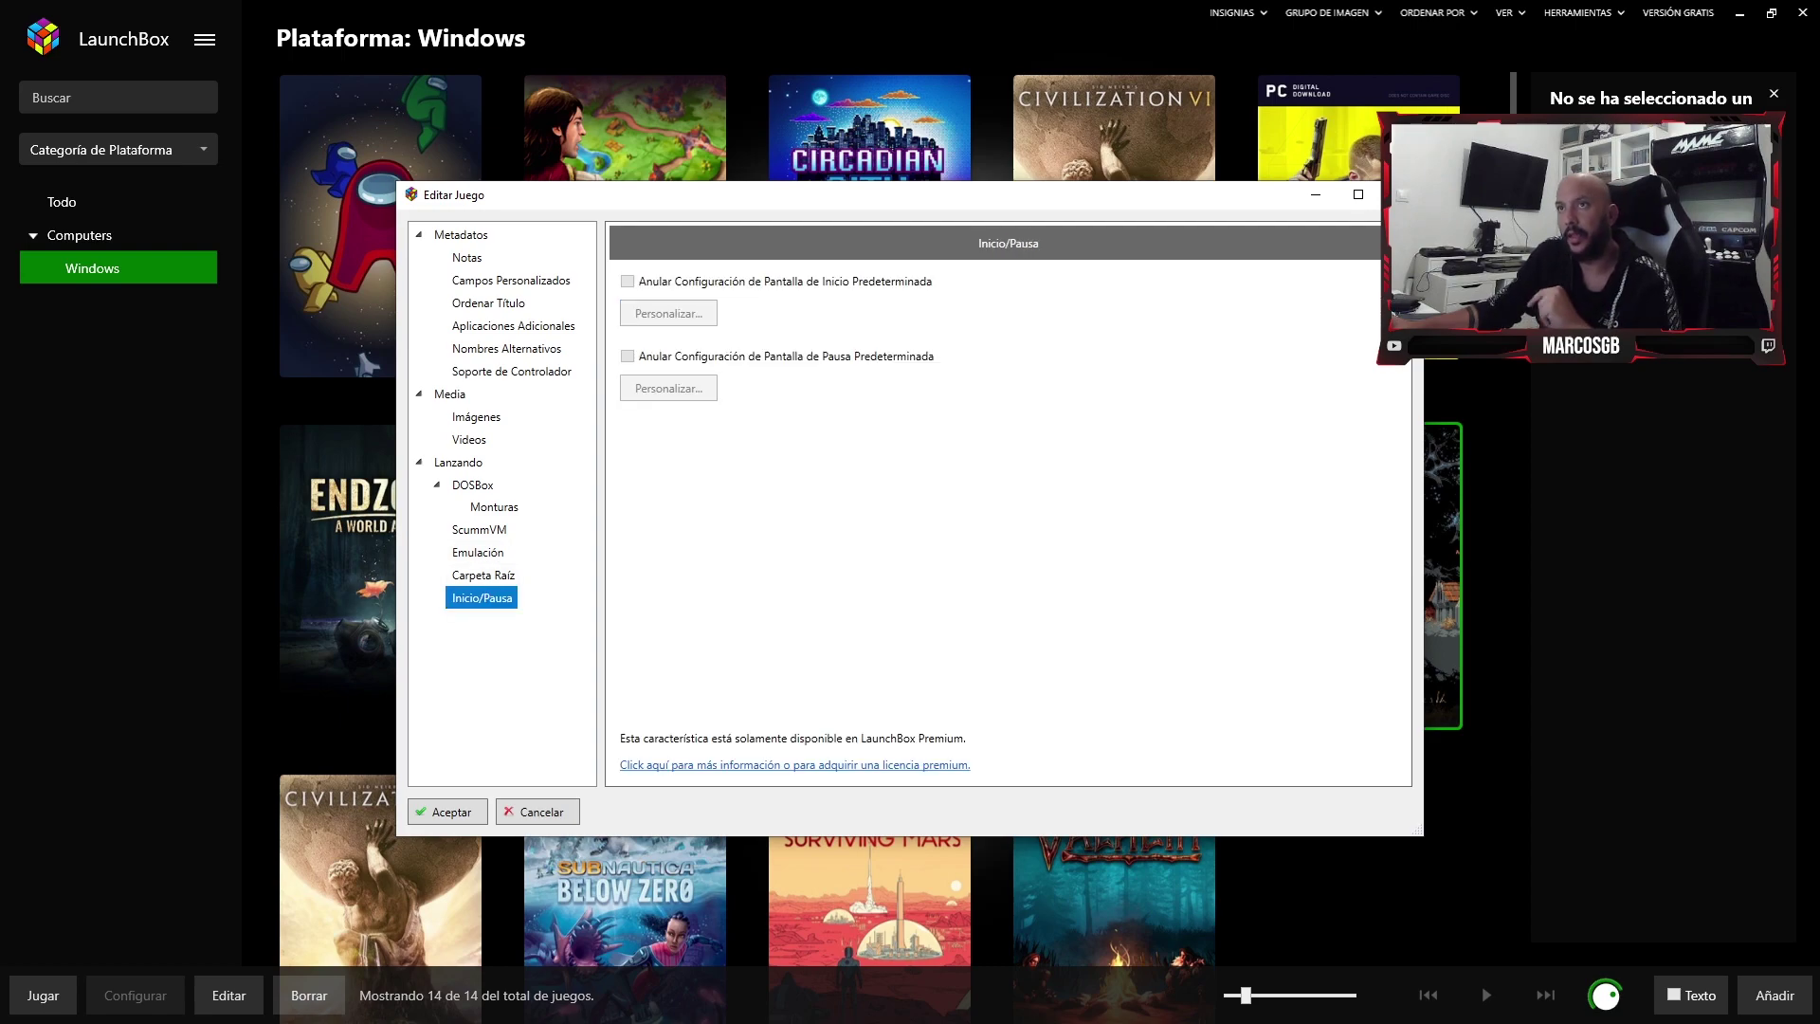
{"action": "left_click", "coordinate": [484, 574]}
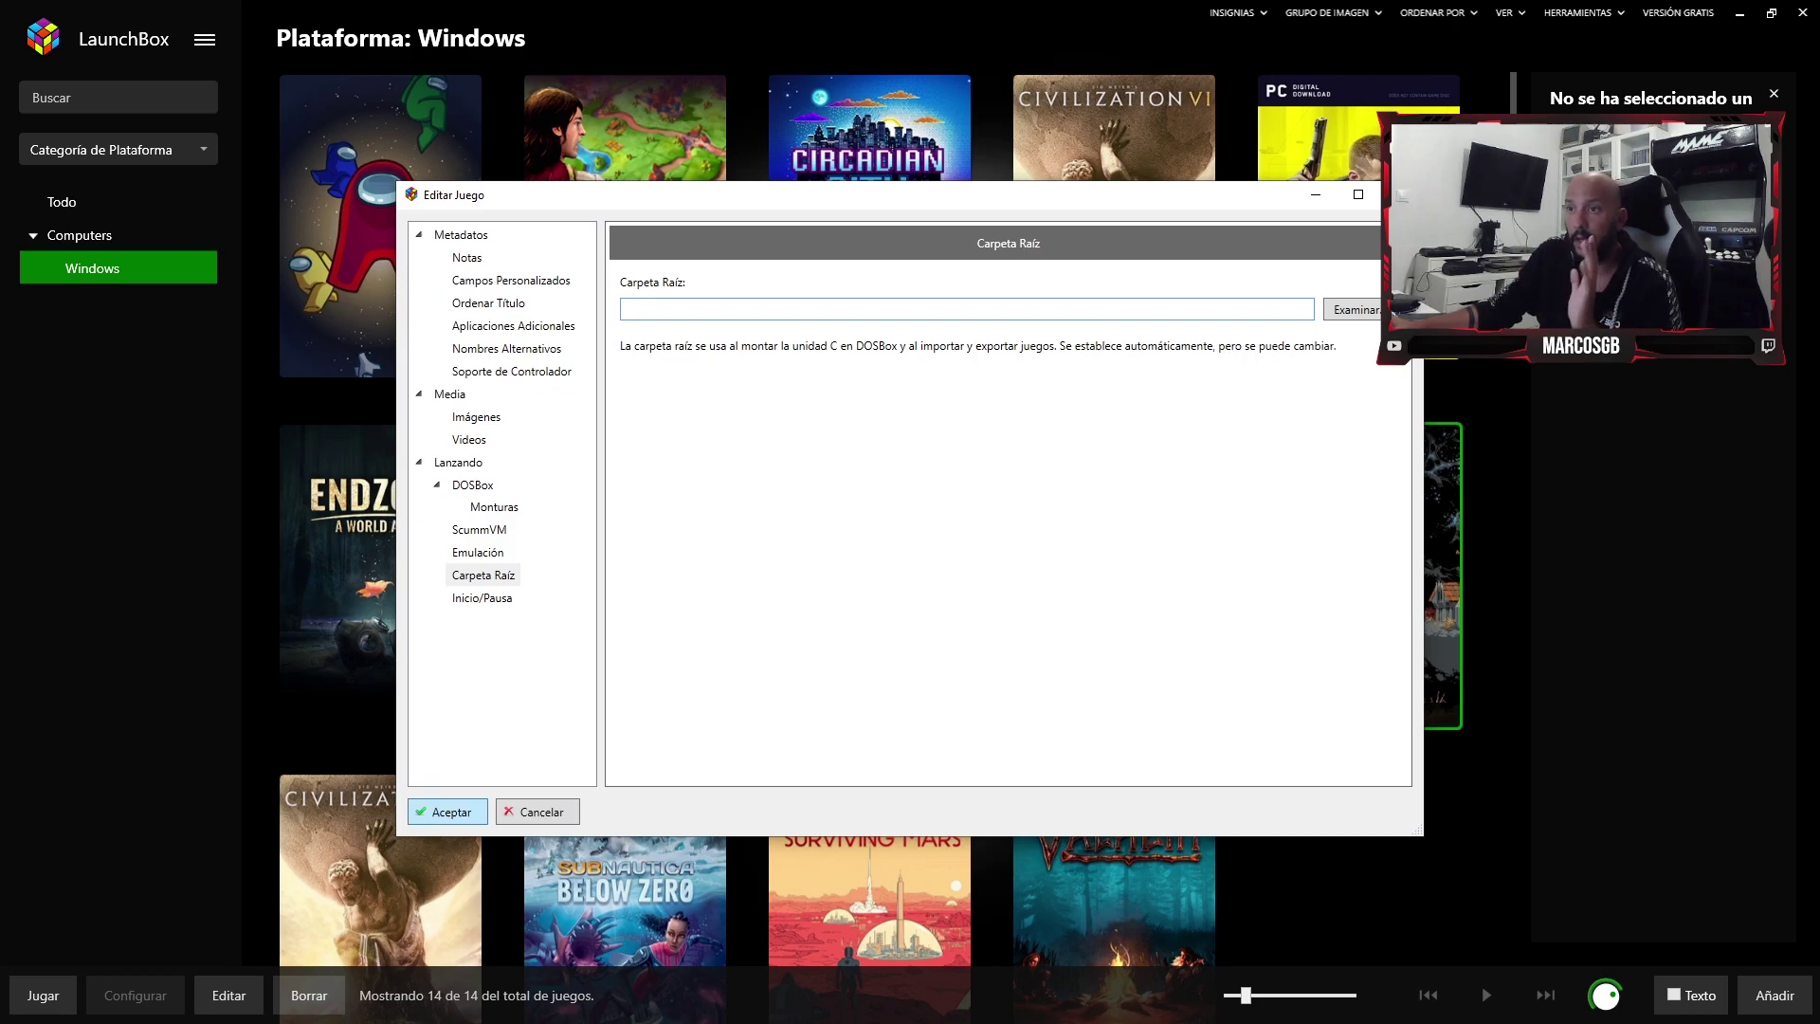
{"action": "key", "text": "Return"}
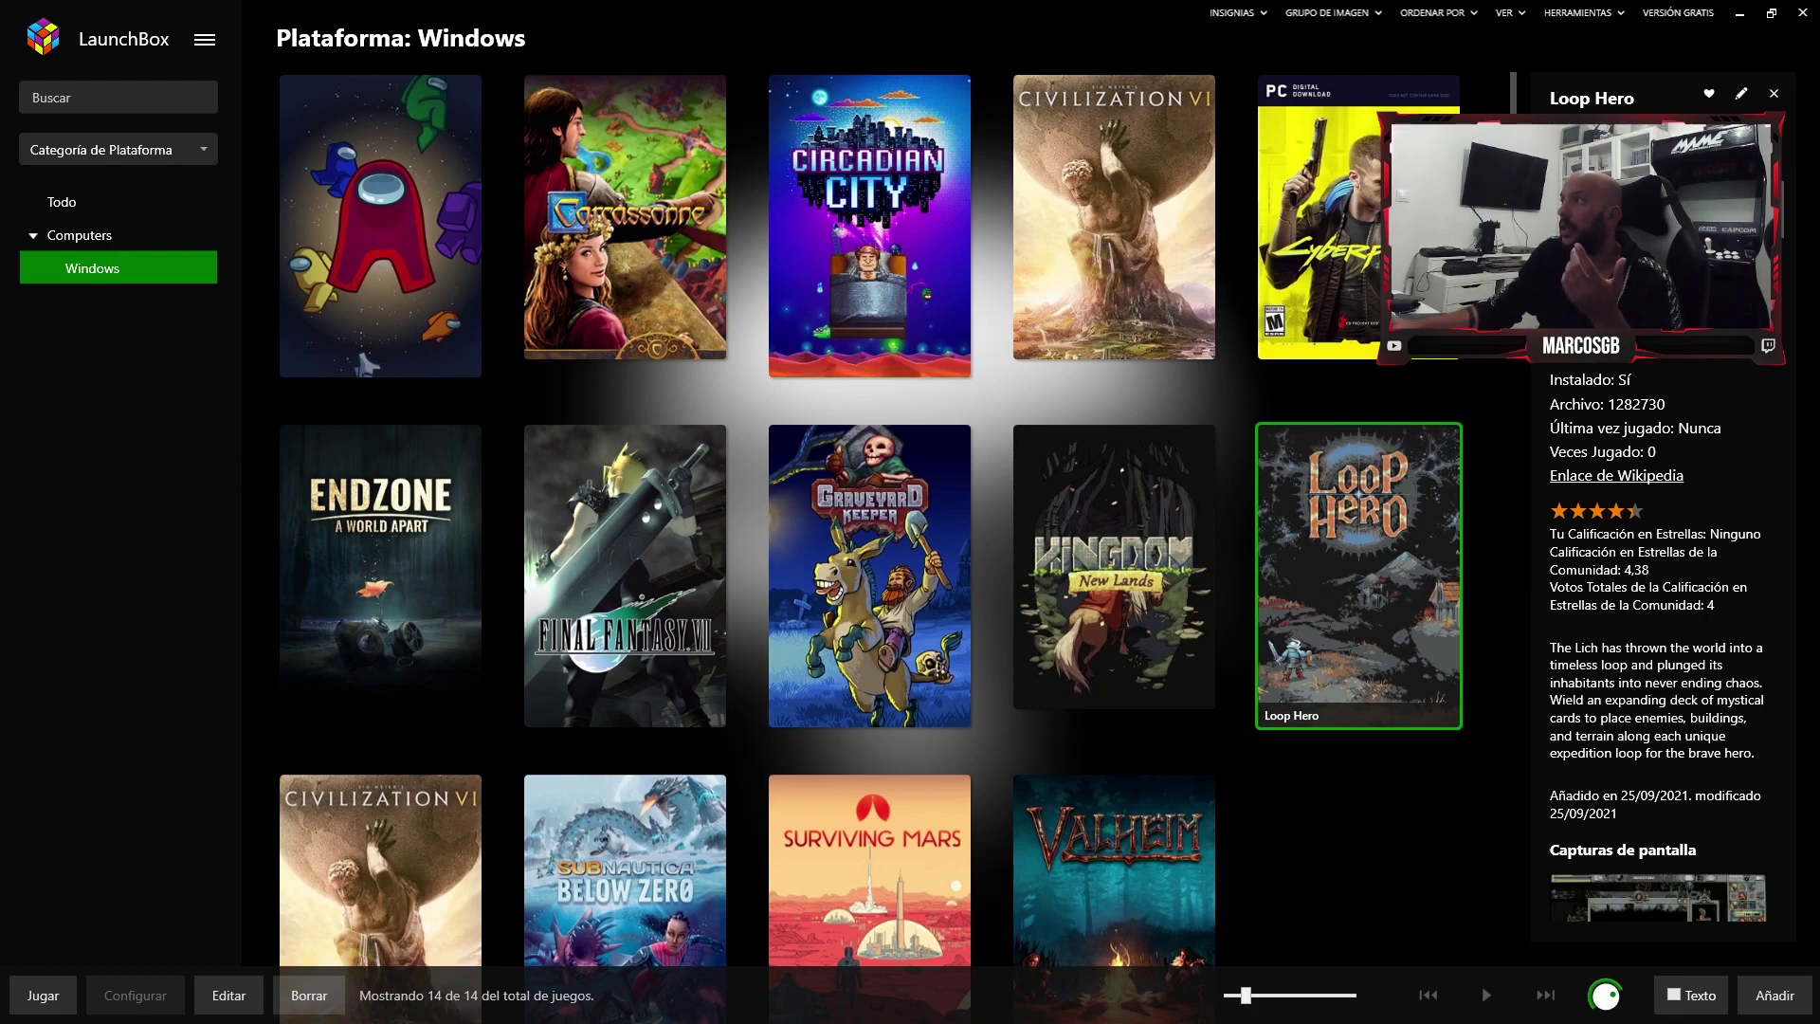
- View the Loop Hero and Kingdom: New Lands covers full screen
{"action": "right_click", "coordinate": [1367, 538]}
{"action": "right_click", "coordinate": [1330, 535]}
{"action": "key", "text": "Escape"}
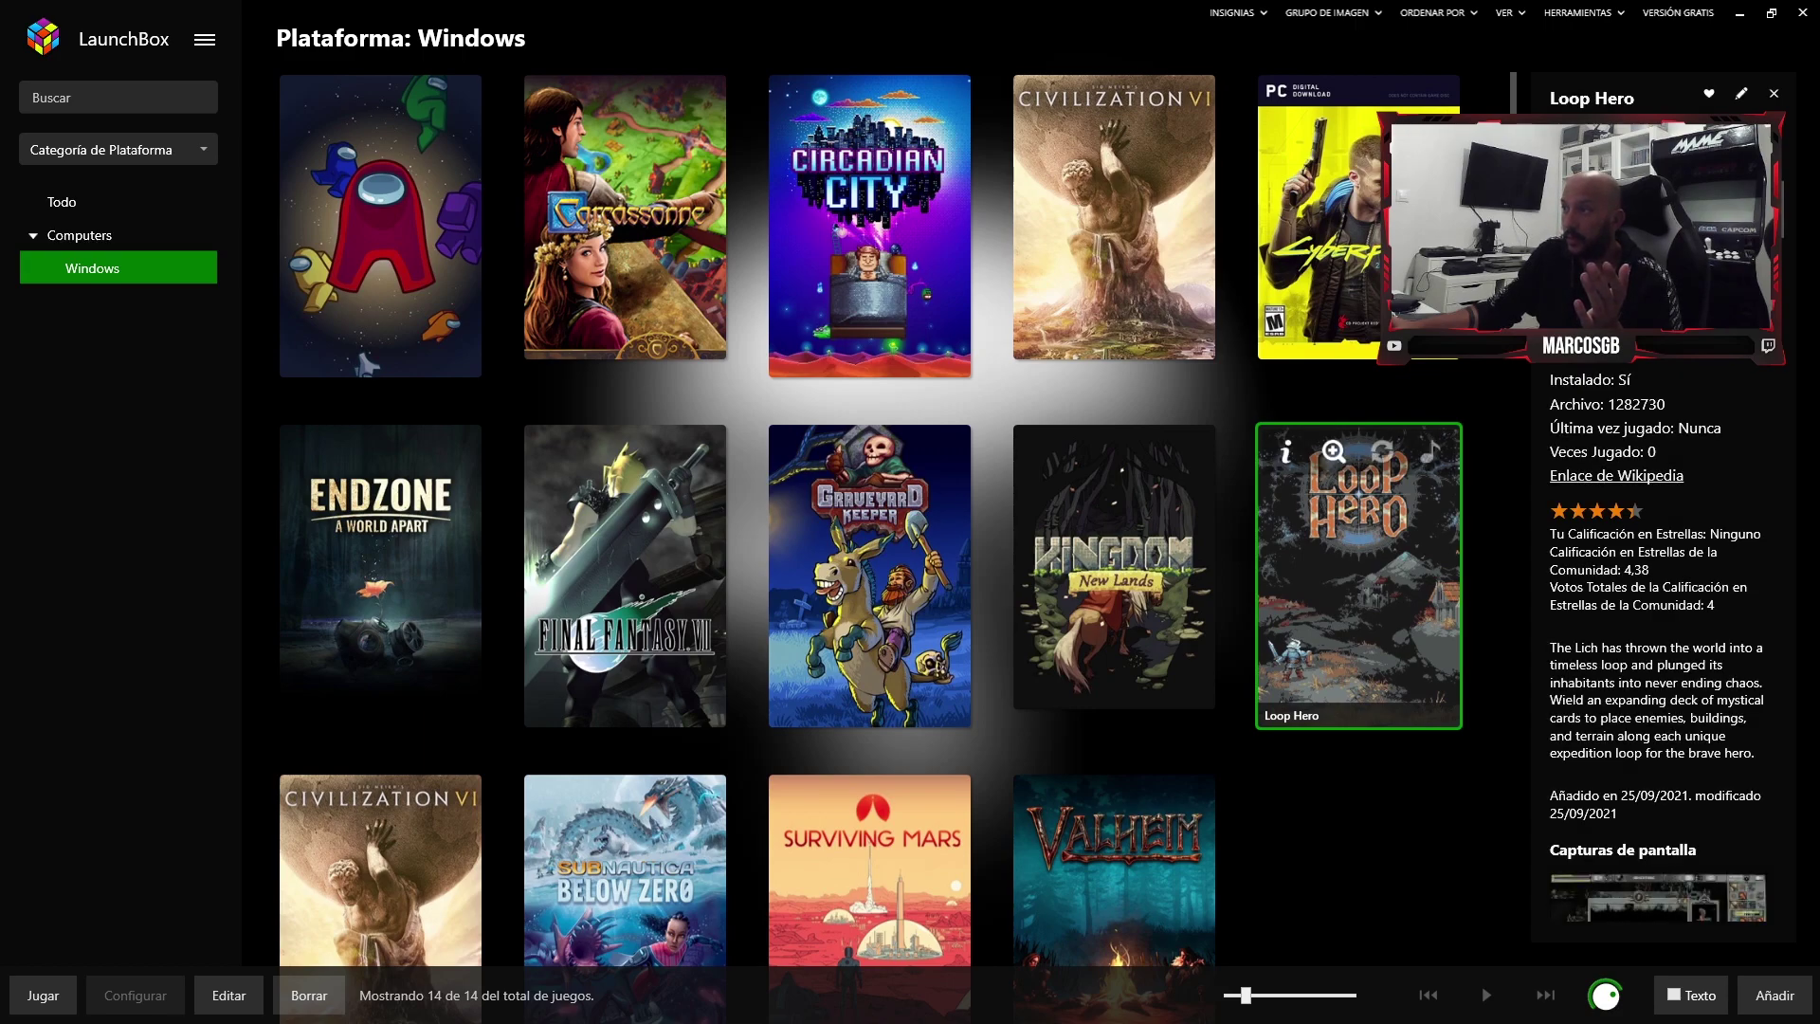
{"action": "left_click", "coordinate": [1333, 451]}
{"action": "key", "text": "Escape"}
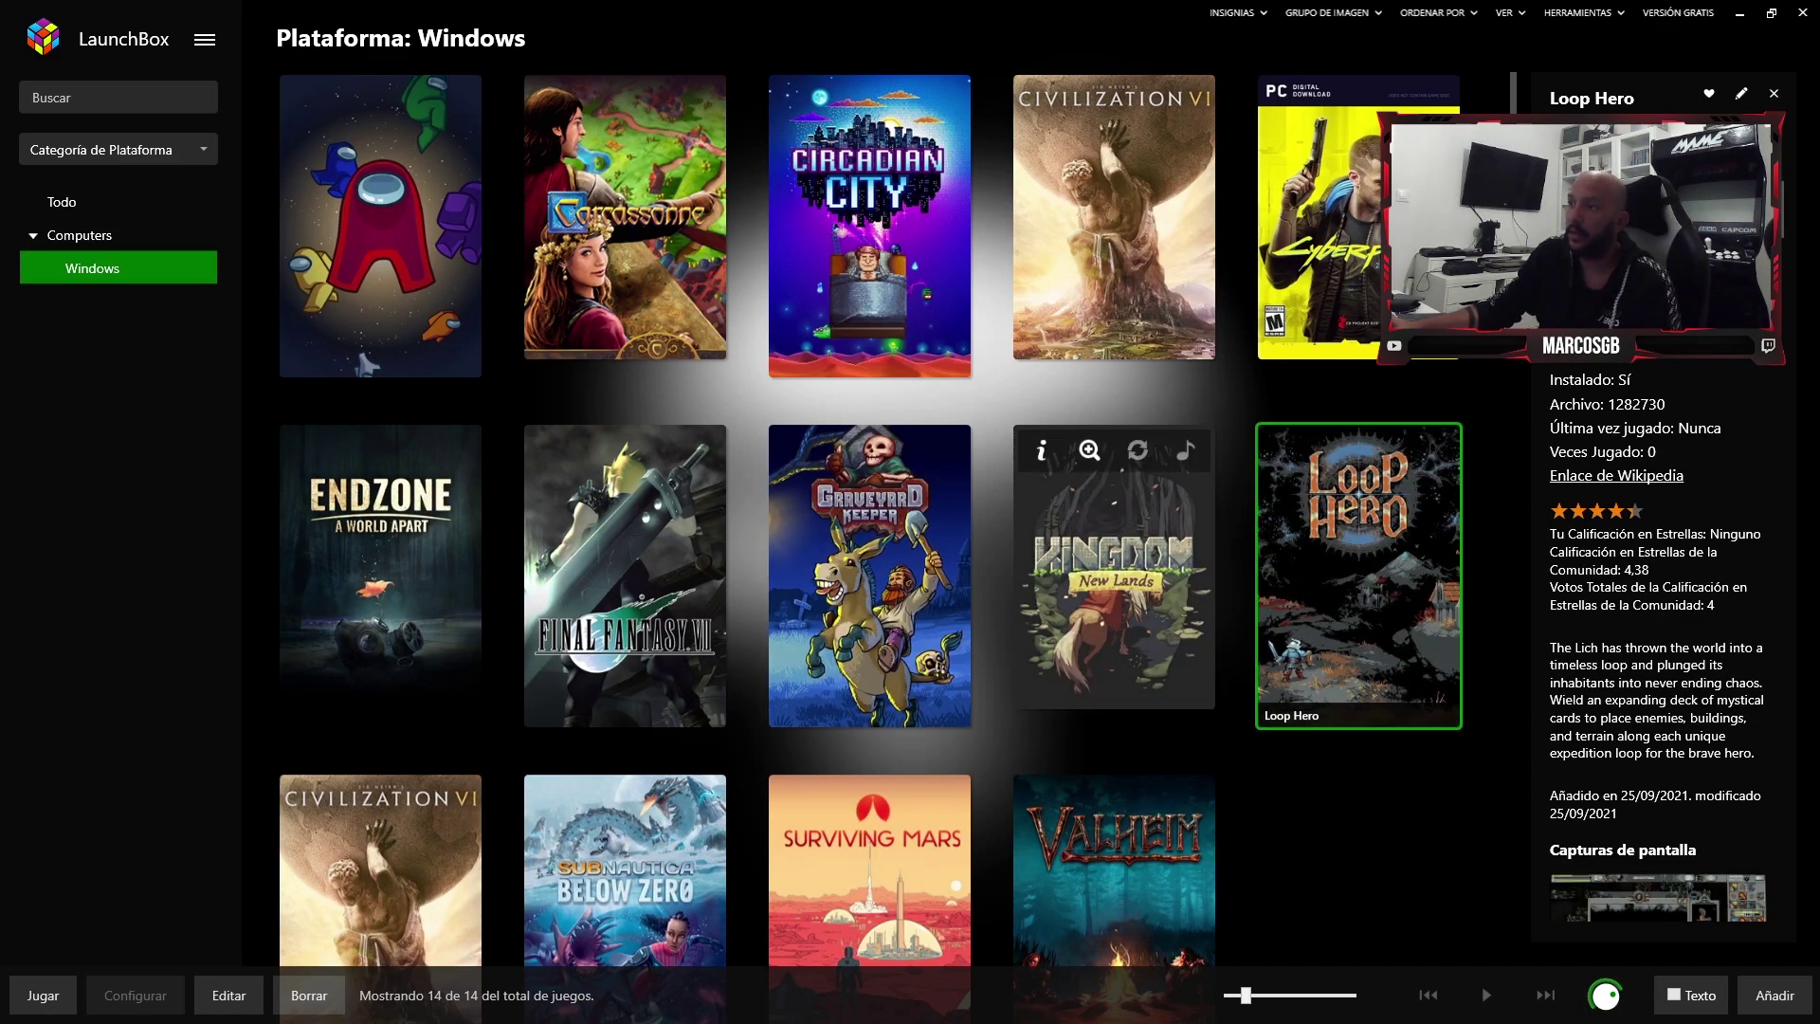
{"action": "left_click", "coordinate": [1036, 442]}
{"action": "key", "text": "Escape"}
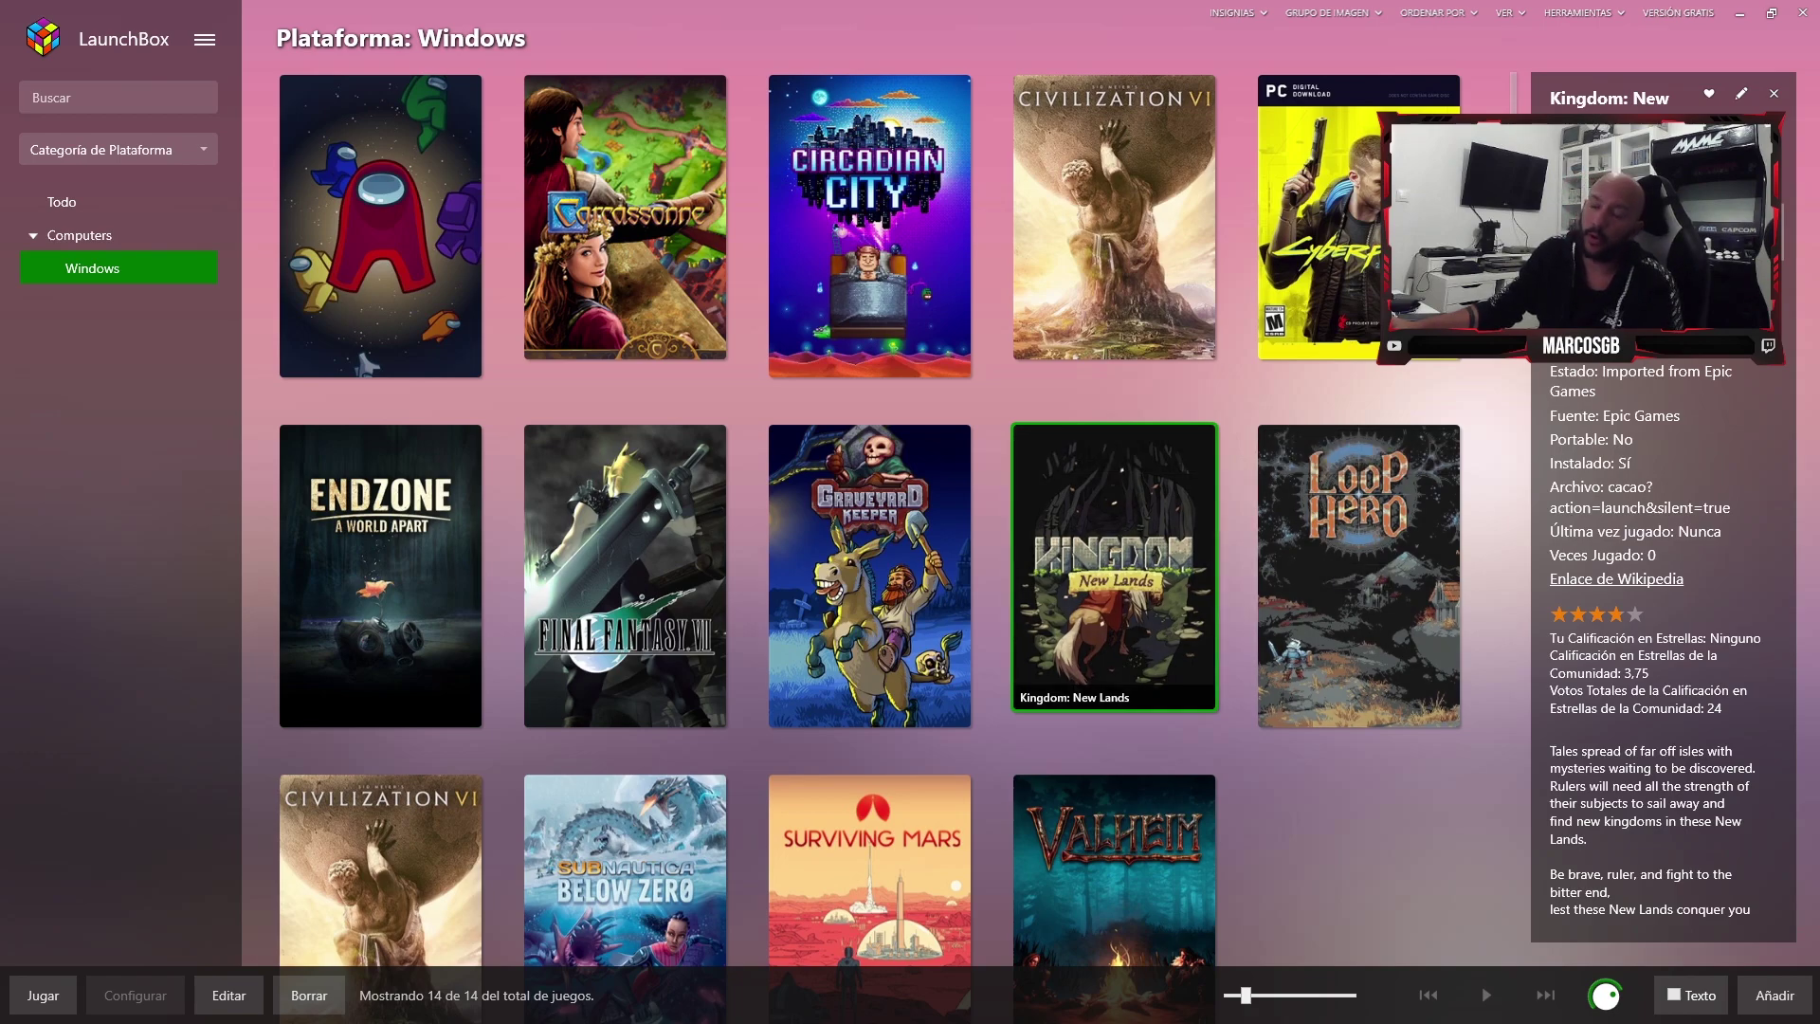
- Try Abrir Carpeta de Juego for Loop Hero and dismiss the missing-folder error
{"action": "right_click", "coordinate": [1374, 578]}
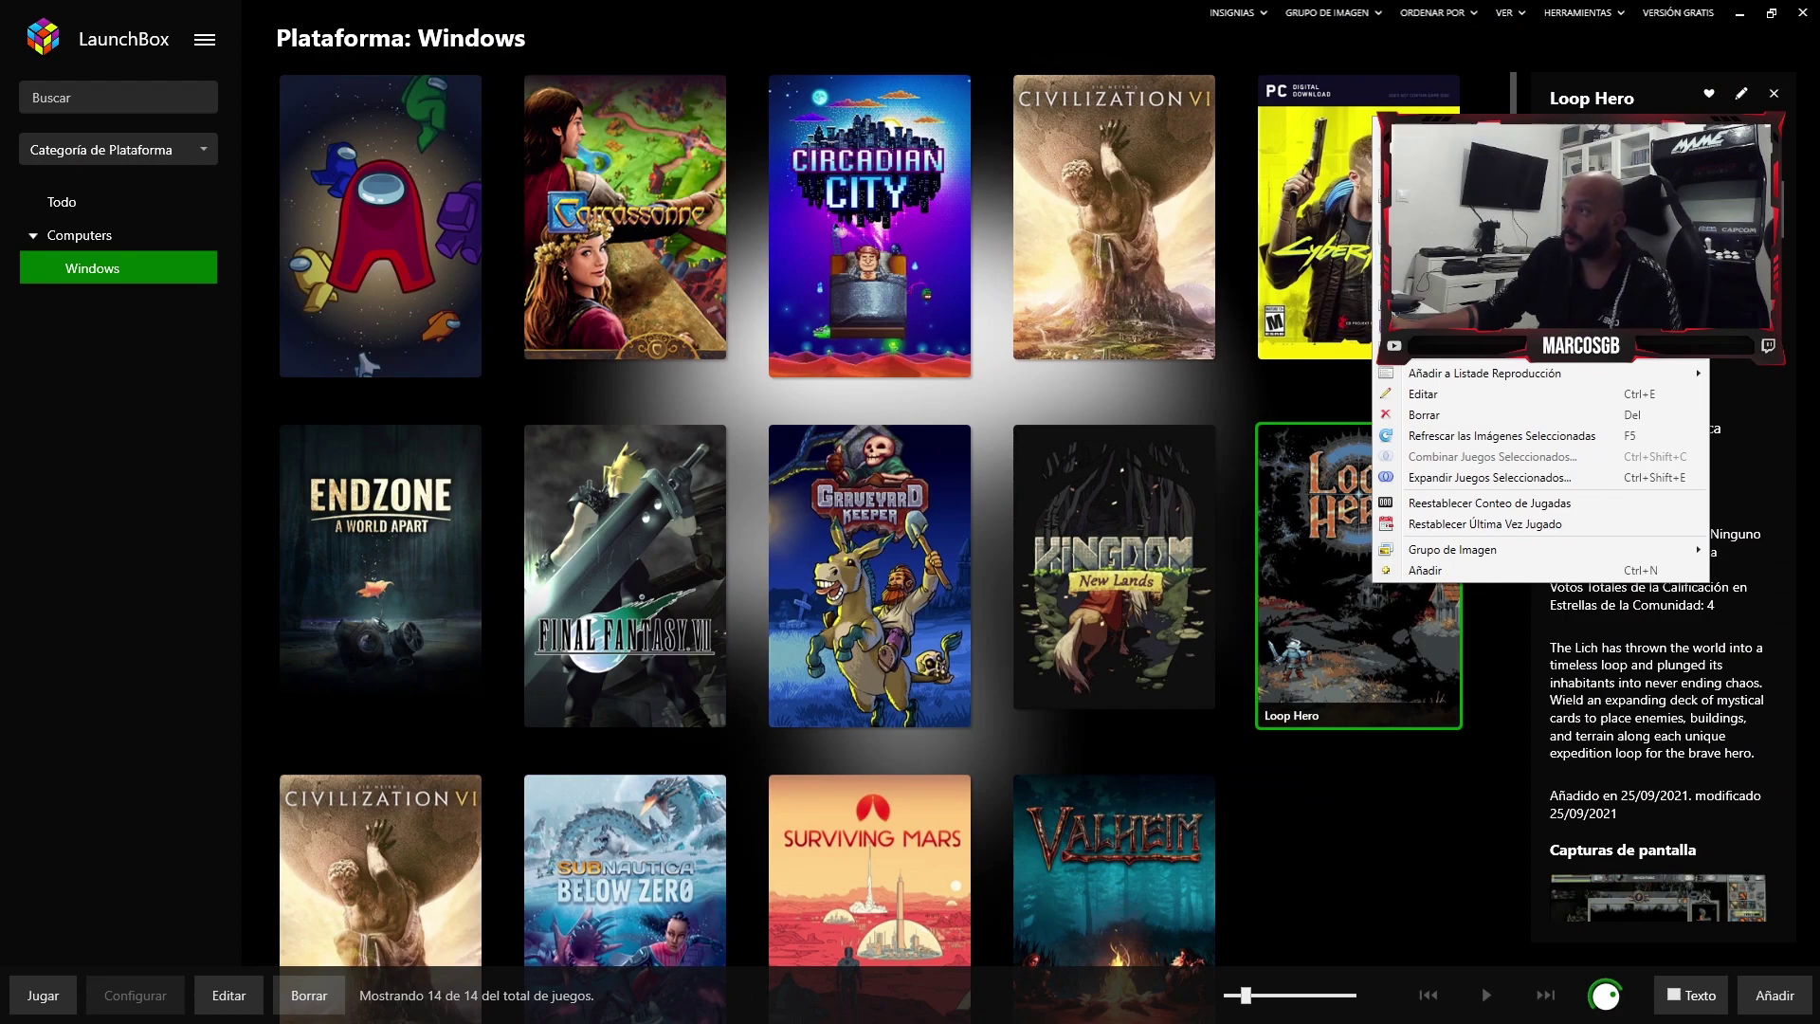
{"action": "left_click", "coordinate": [1459, 259]}
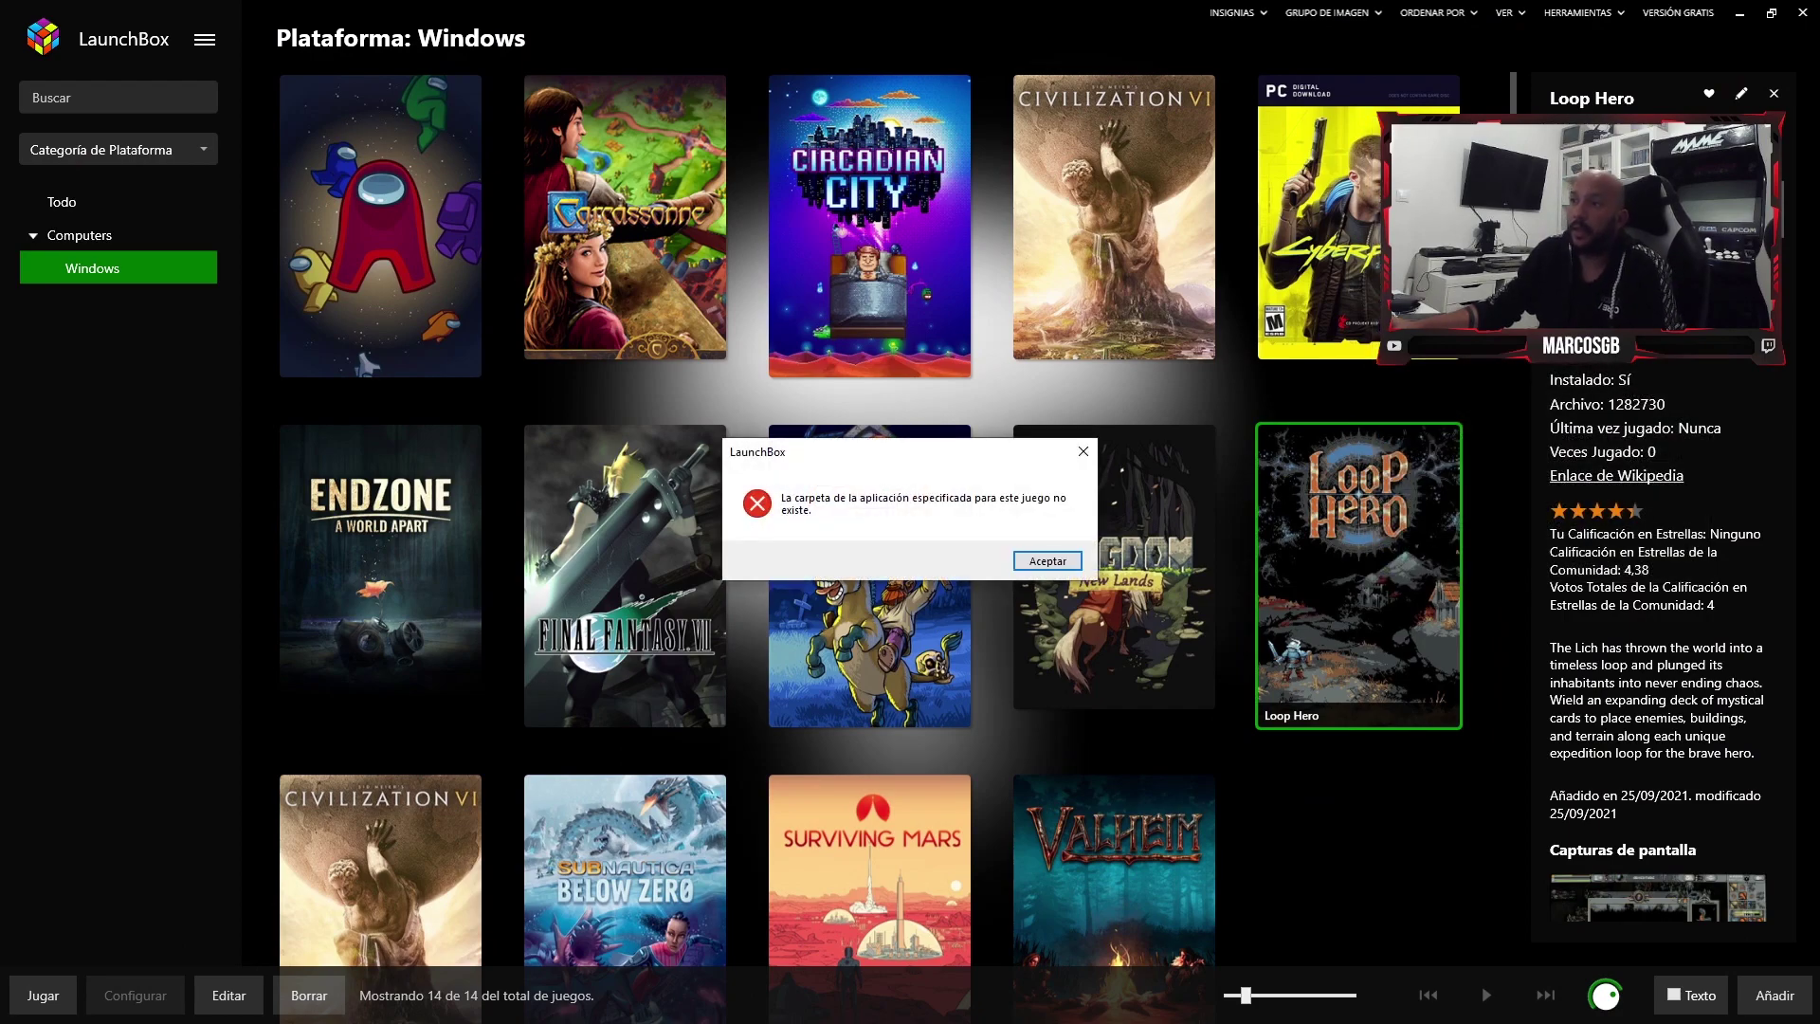
{"action": "key", "text": "Return"}
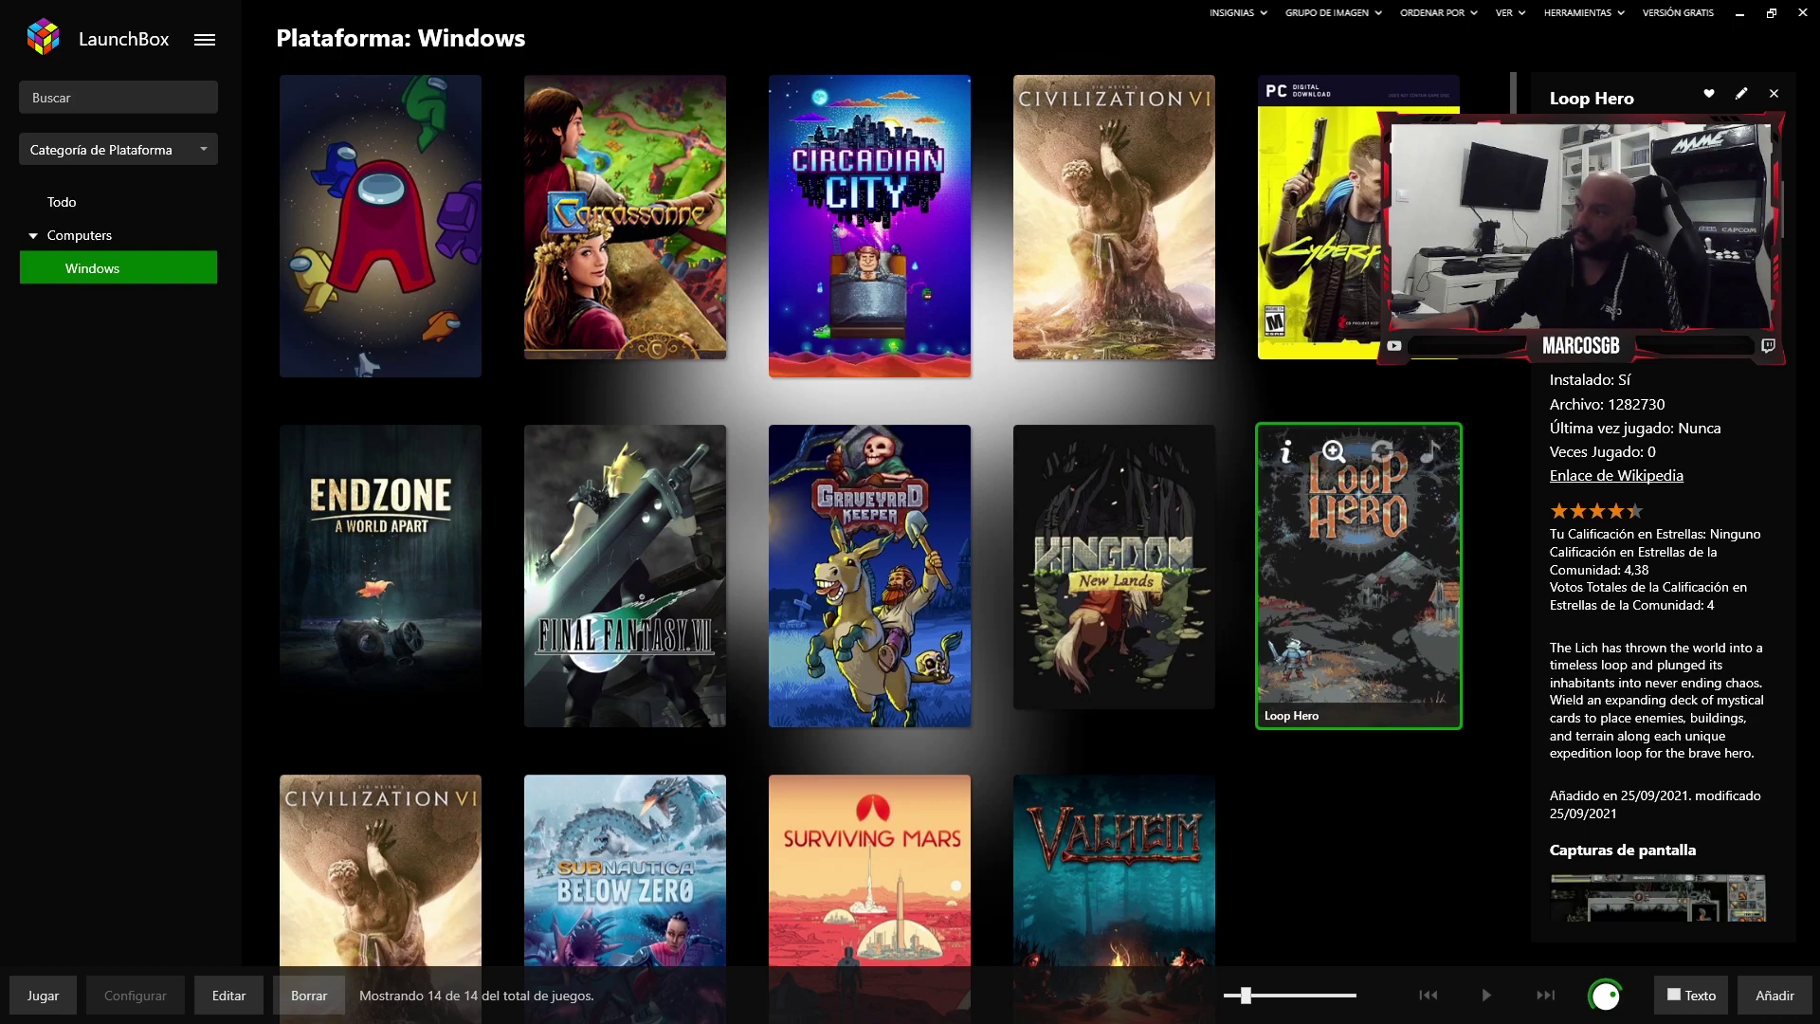
- Open and close Loop Hero's image folder, then start Loop Hero with Jugar
{"action": "right_click", "coordinate": [1349, 533]}
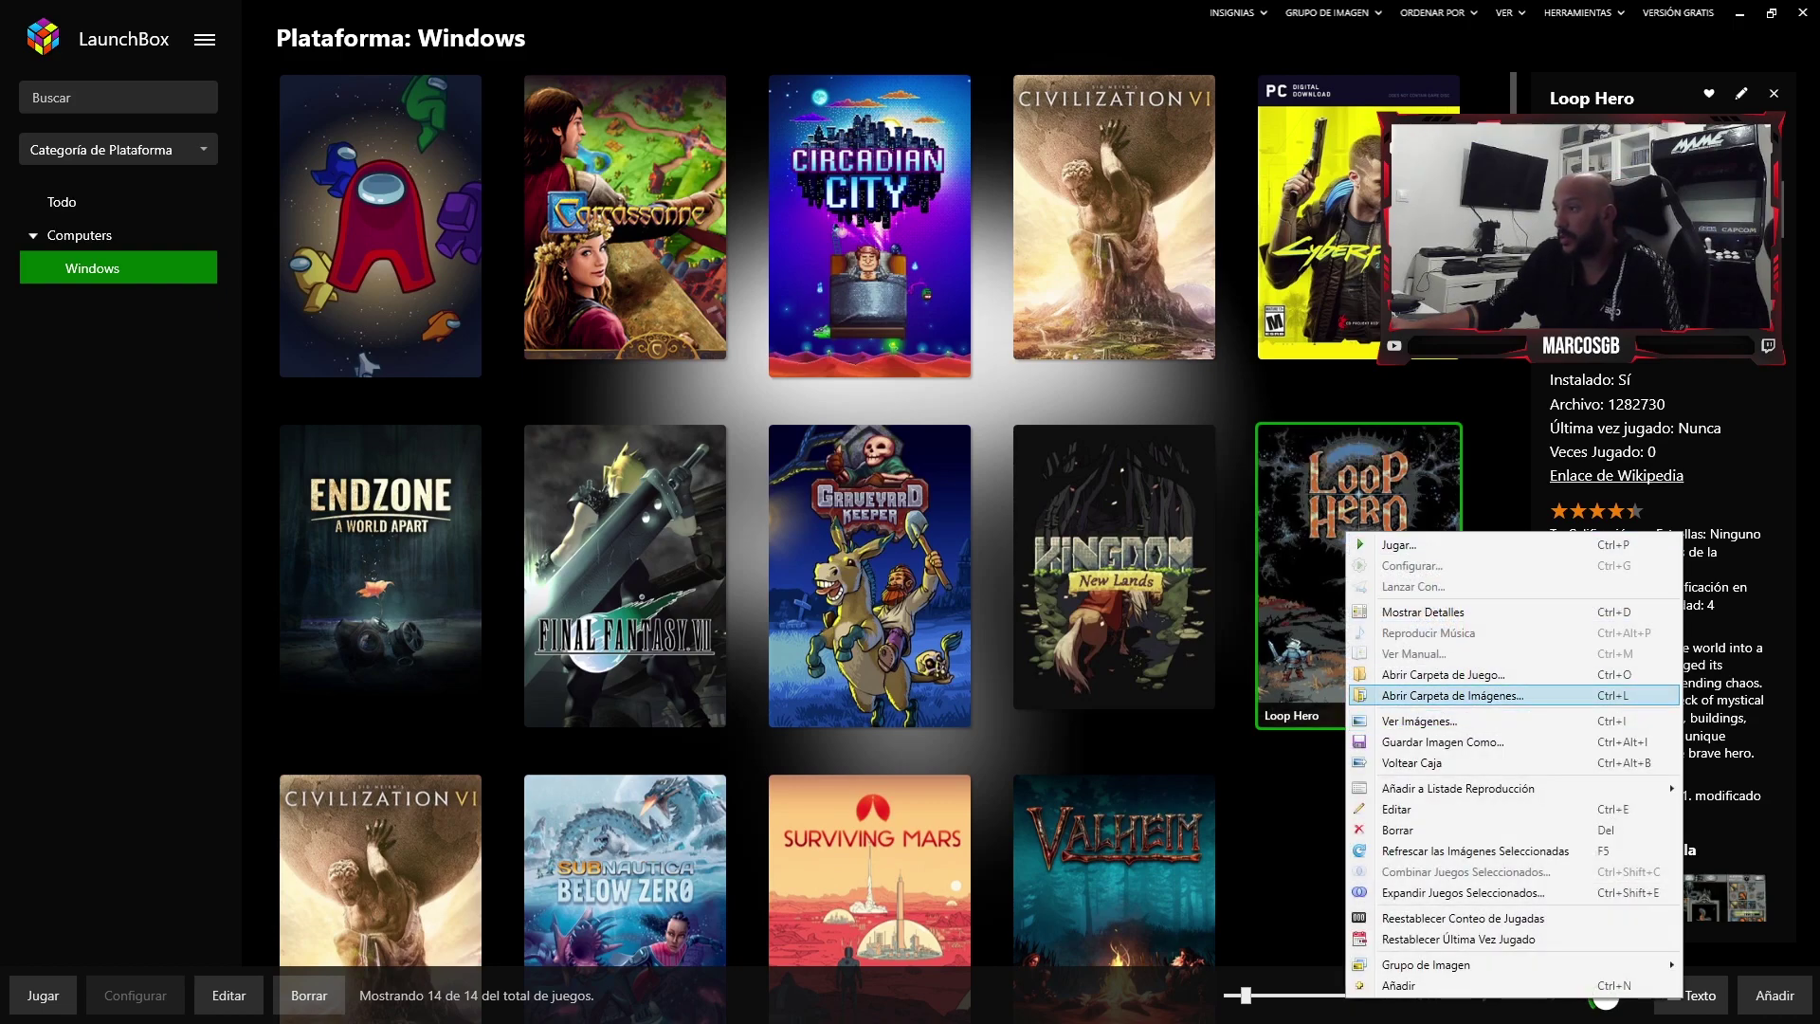
{"action": "left_click", "coordinate": [1452, 695]}
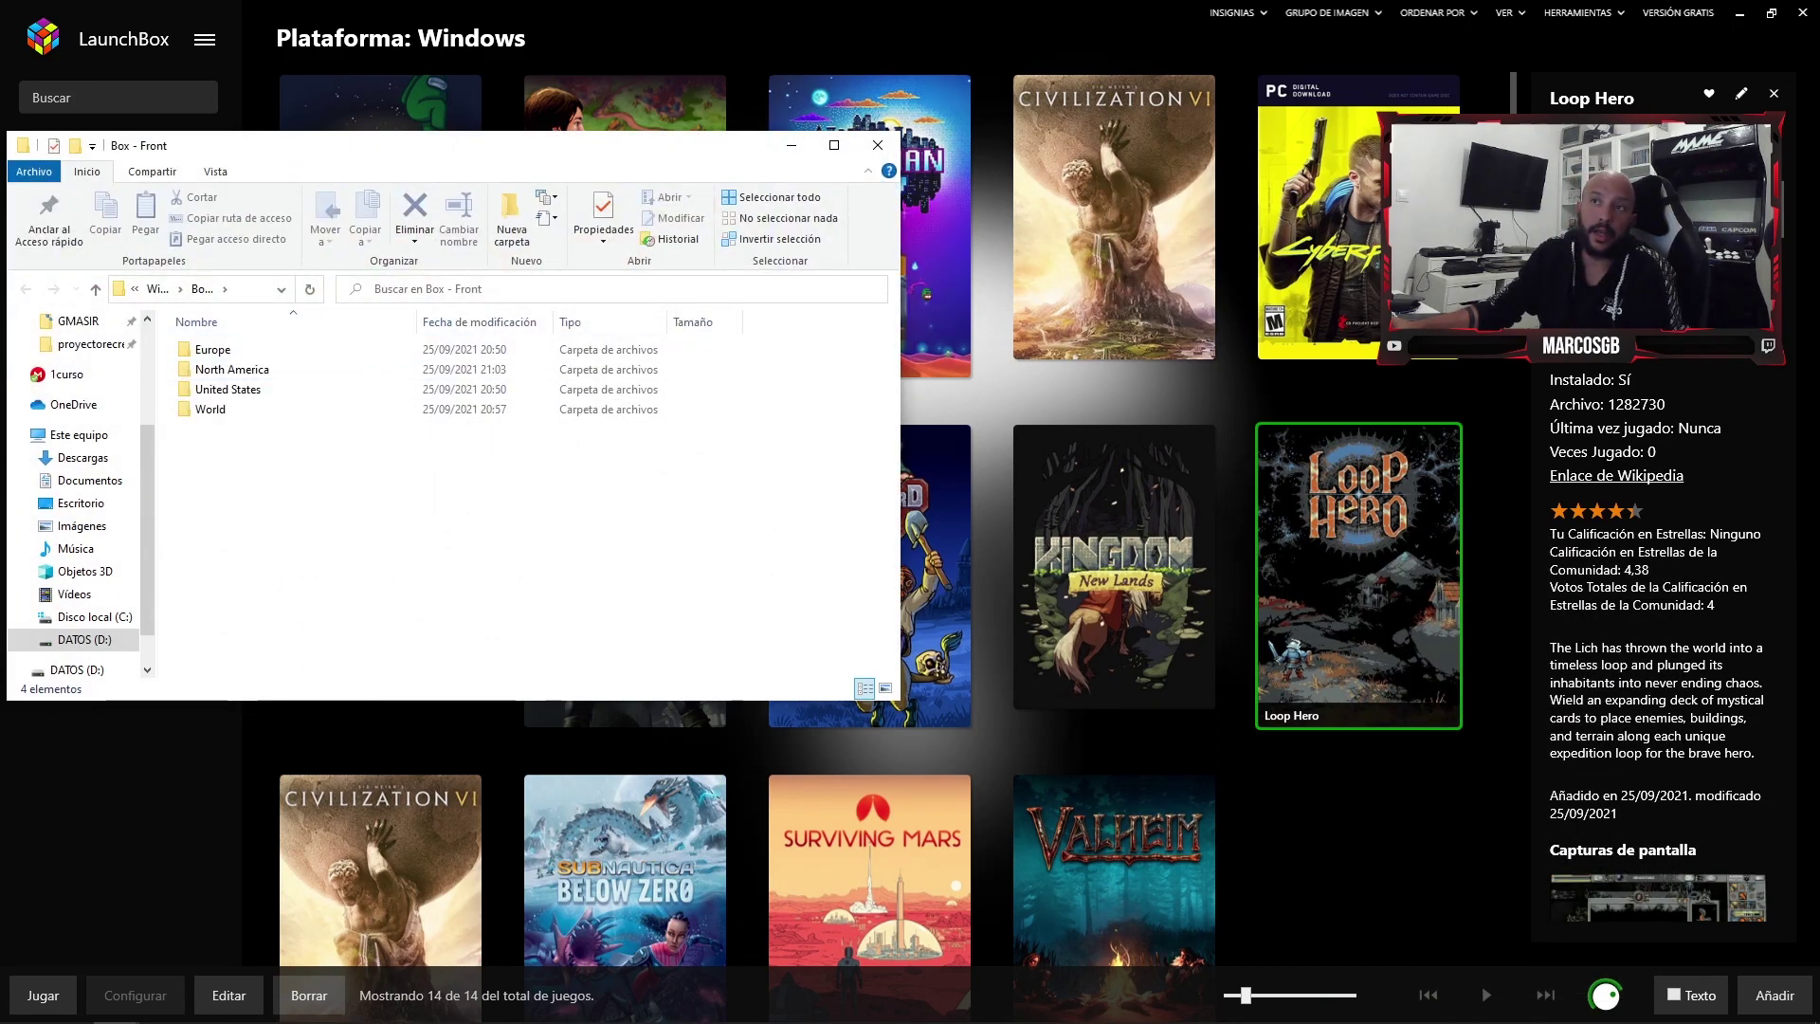
{"action": "left_click", "coordinate": [878, 145]}
{"action": "right_click", "coordinate": [1310, 546]}
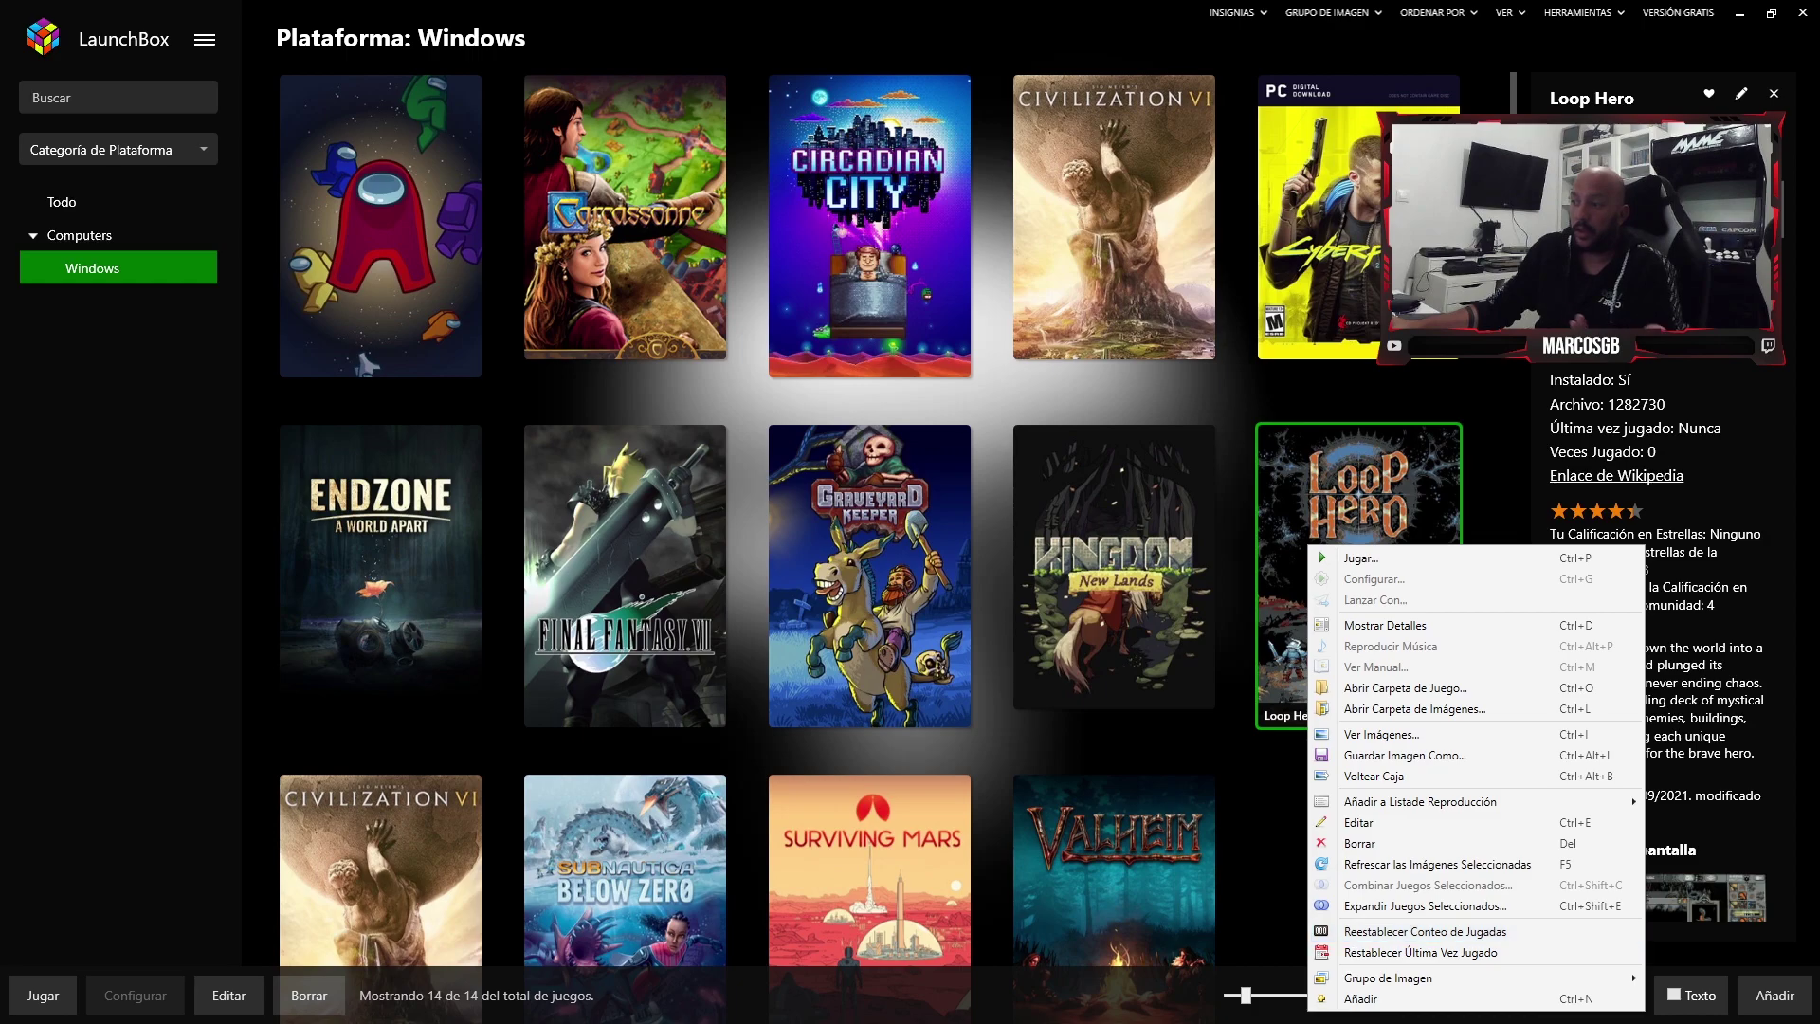
{"action": "left_click", "coordinate": [1361, 558]}
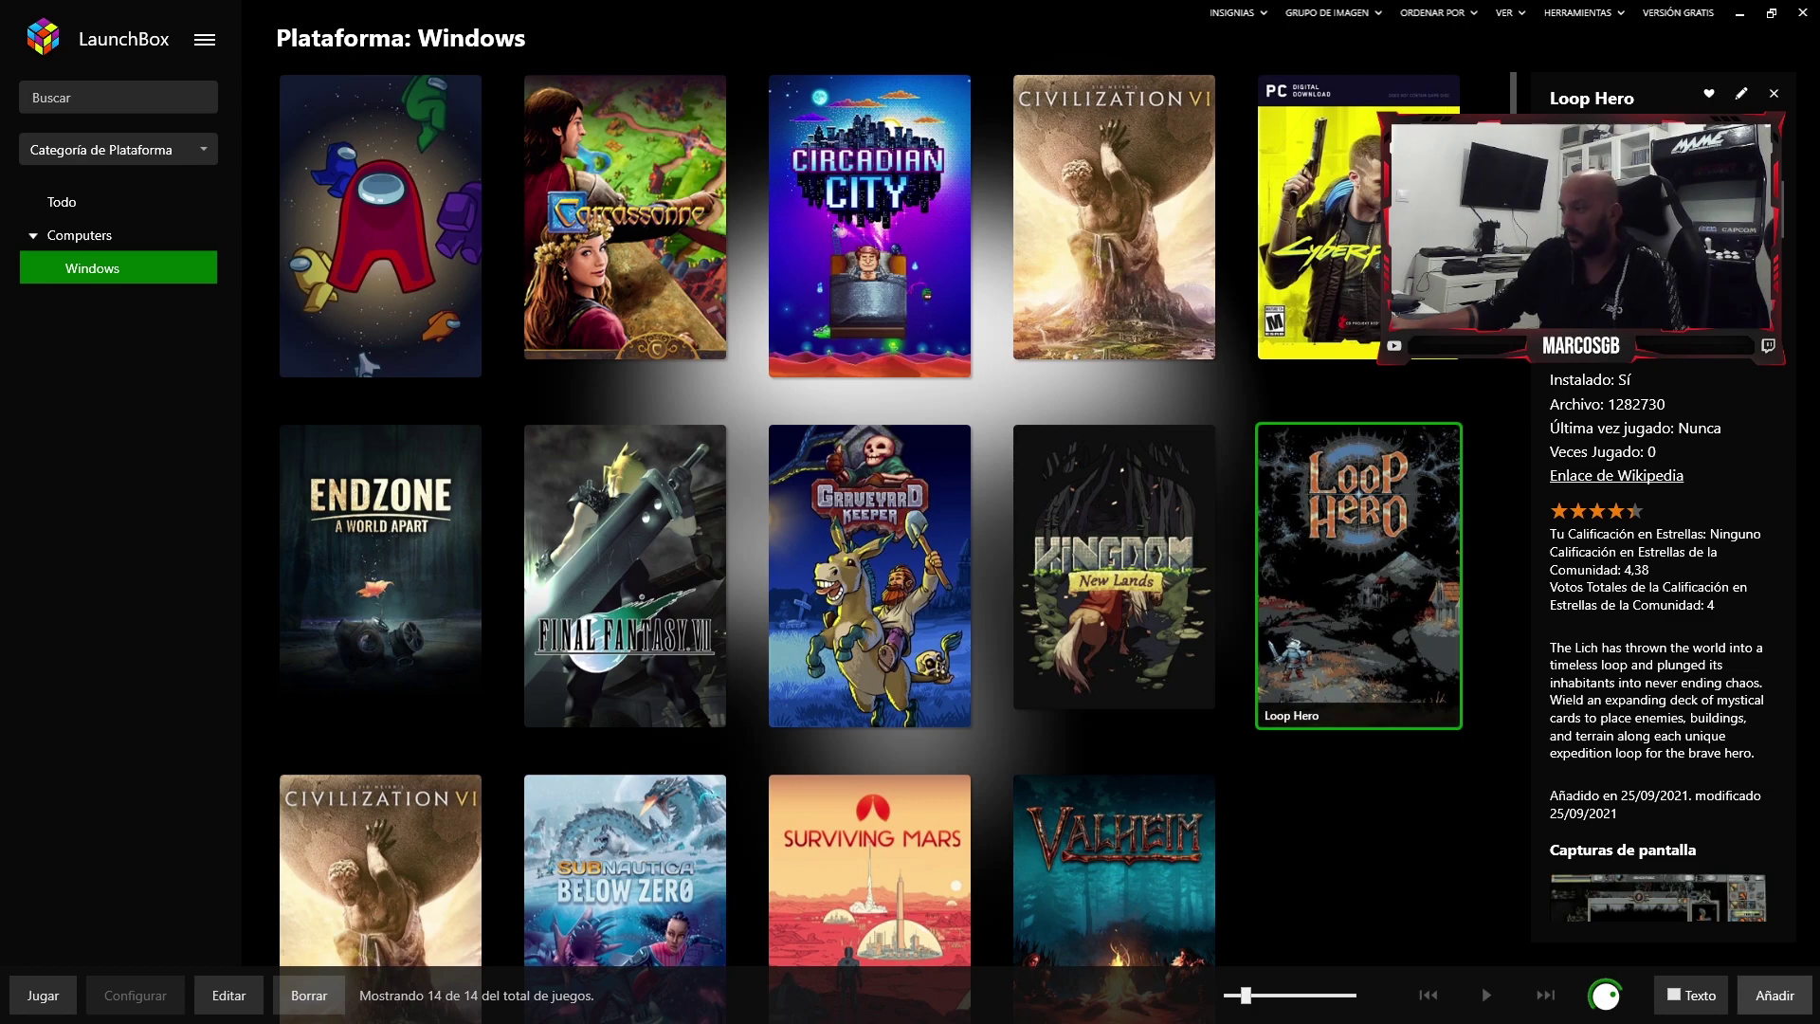
- Sign in to Steam with the account password so Loop Hero launches to its title screen
{"action": "key", "text": "Insert"}
{"action": "key", "text": "Escape"}
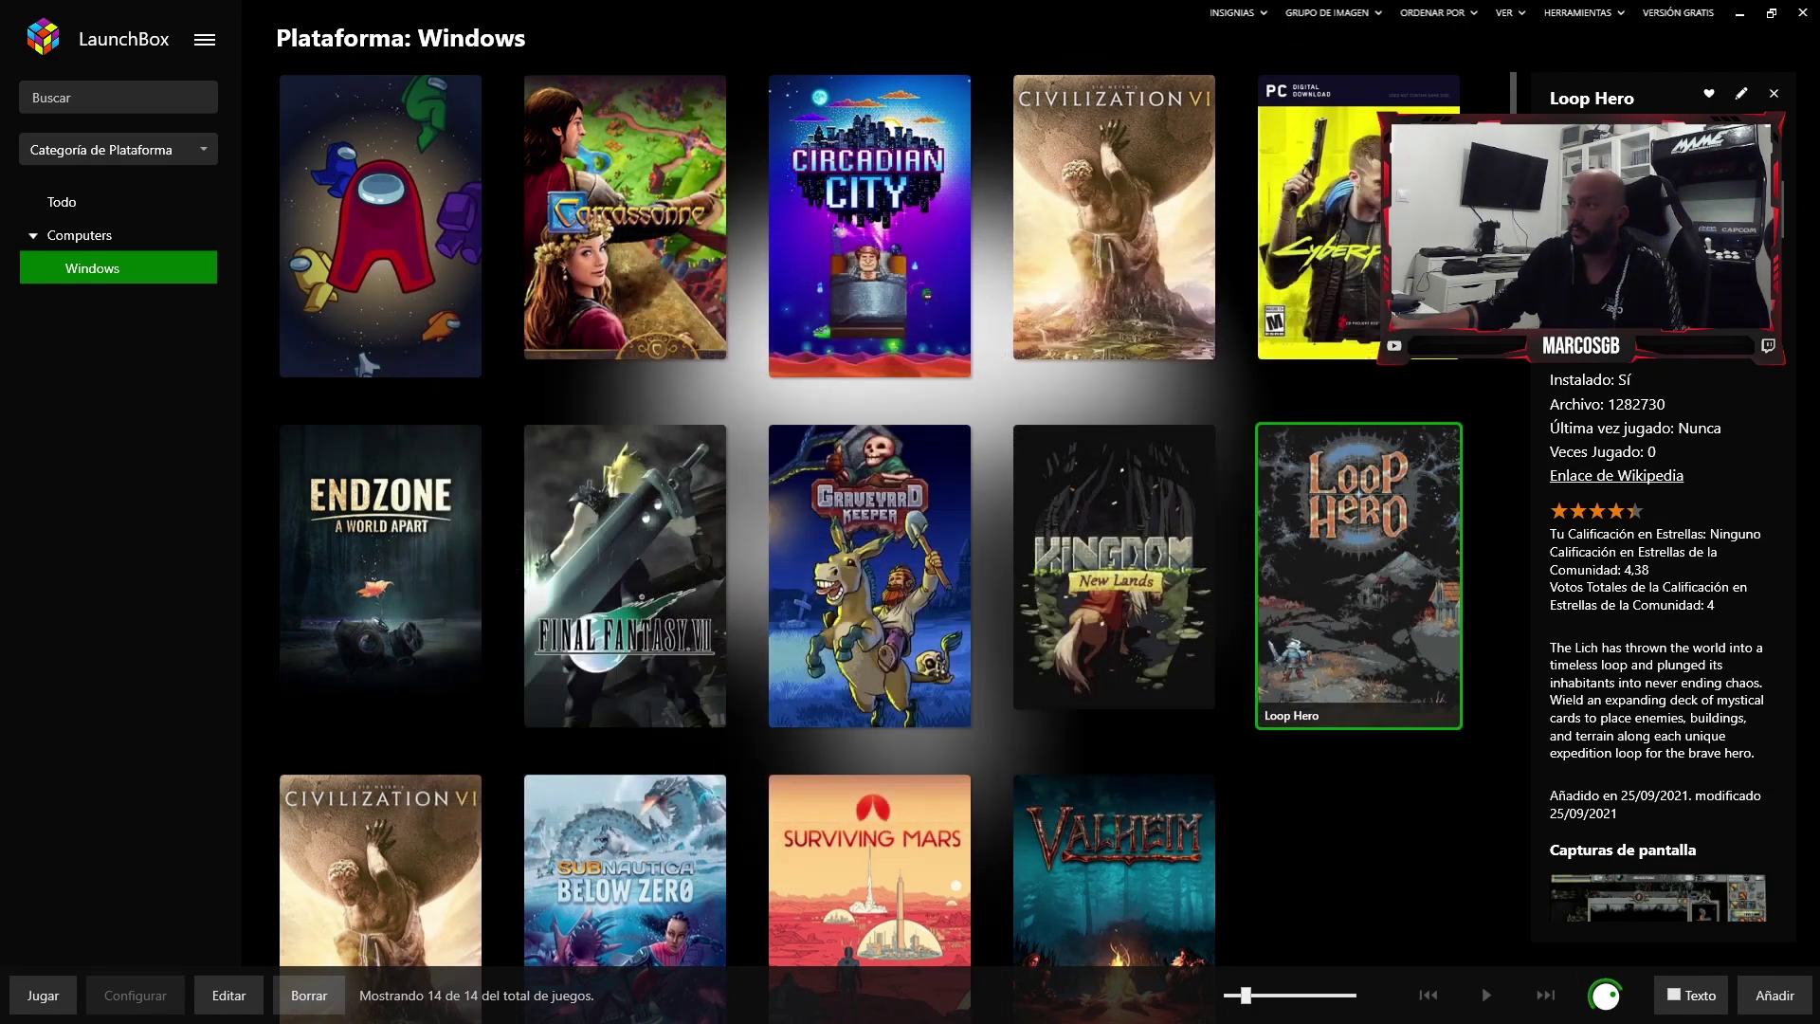
{"action": "key", "text": "alt+Tab"}
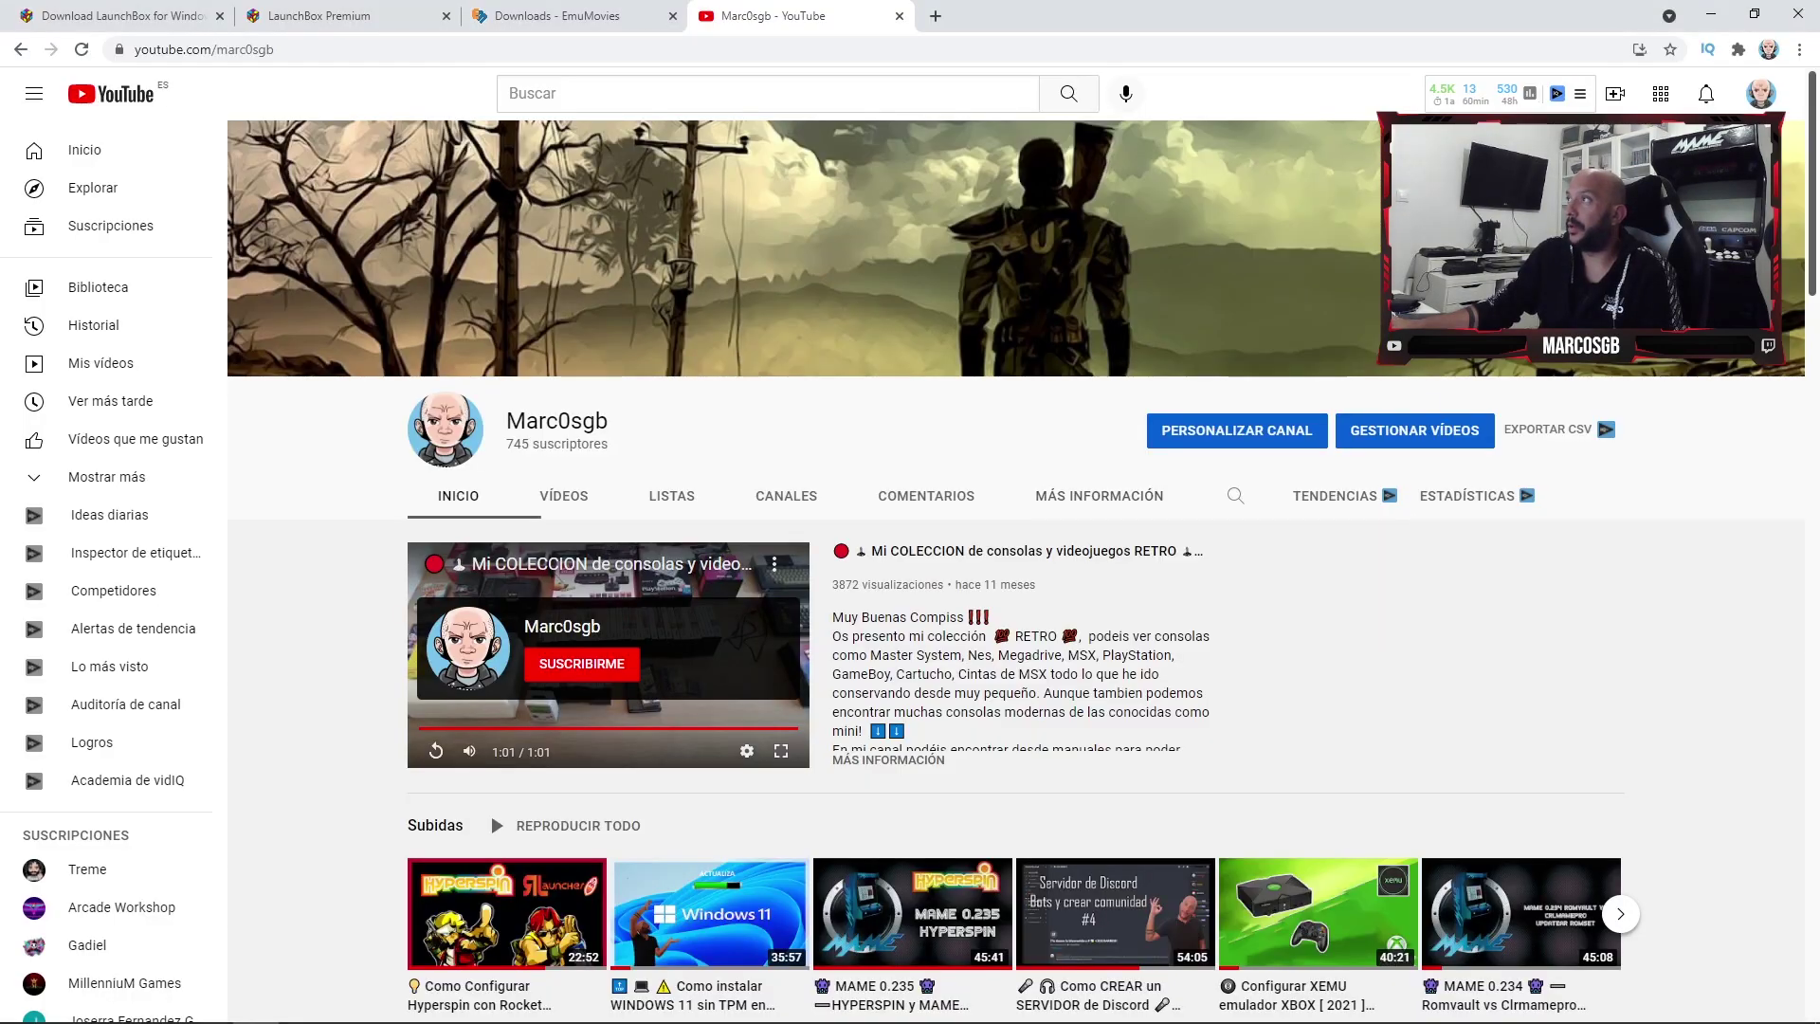
{"action": "left_click", "coordinate": [1730, 13]}
{"action": "left_click", "coordinate": [1739, 13]}
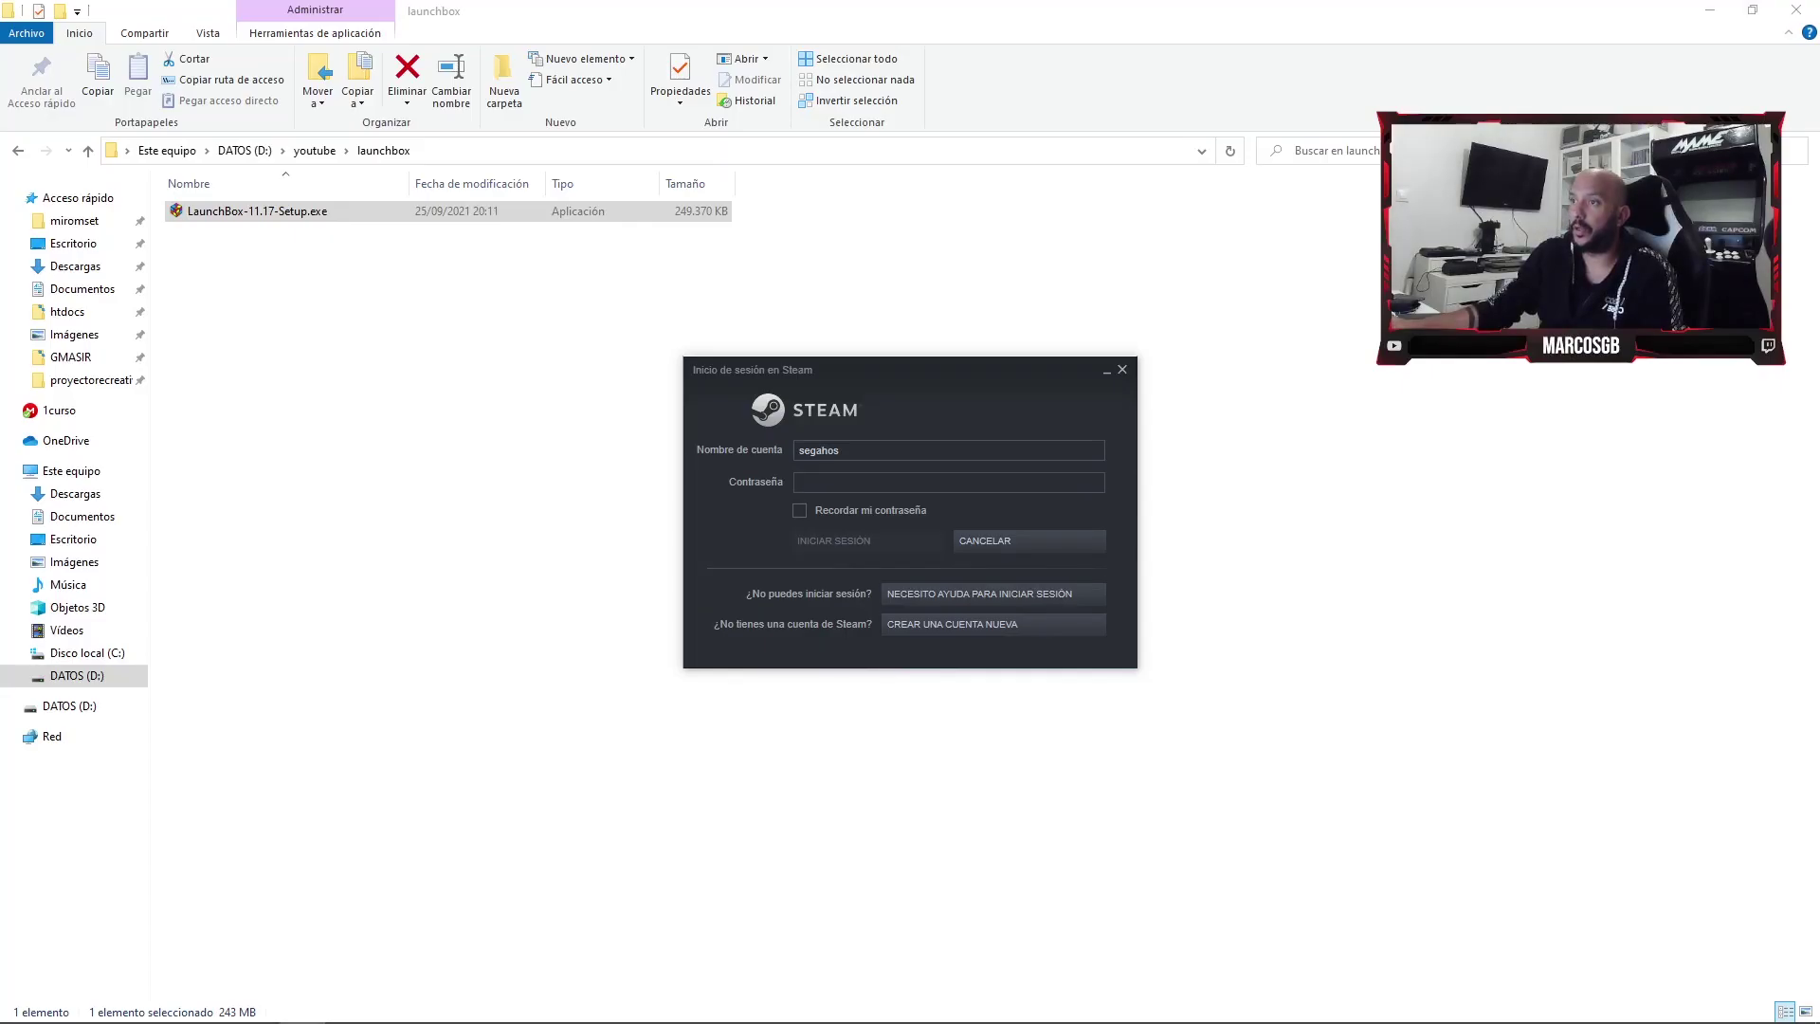
{"action": "type", "text": "*******************"}
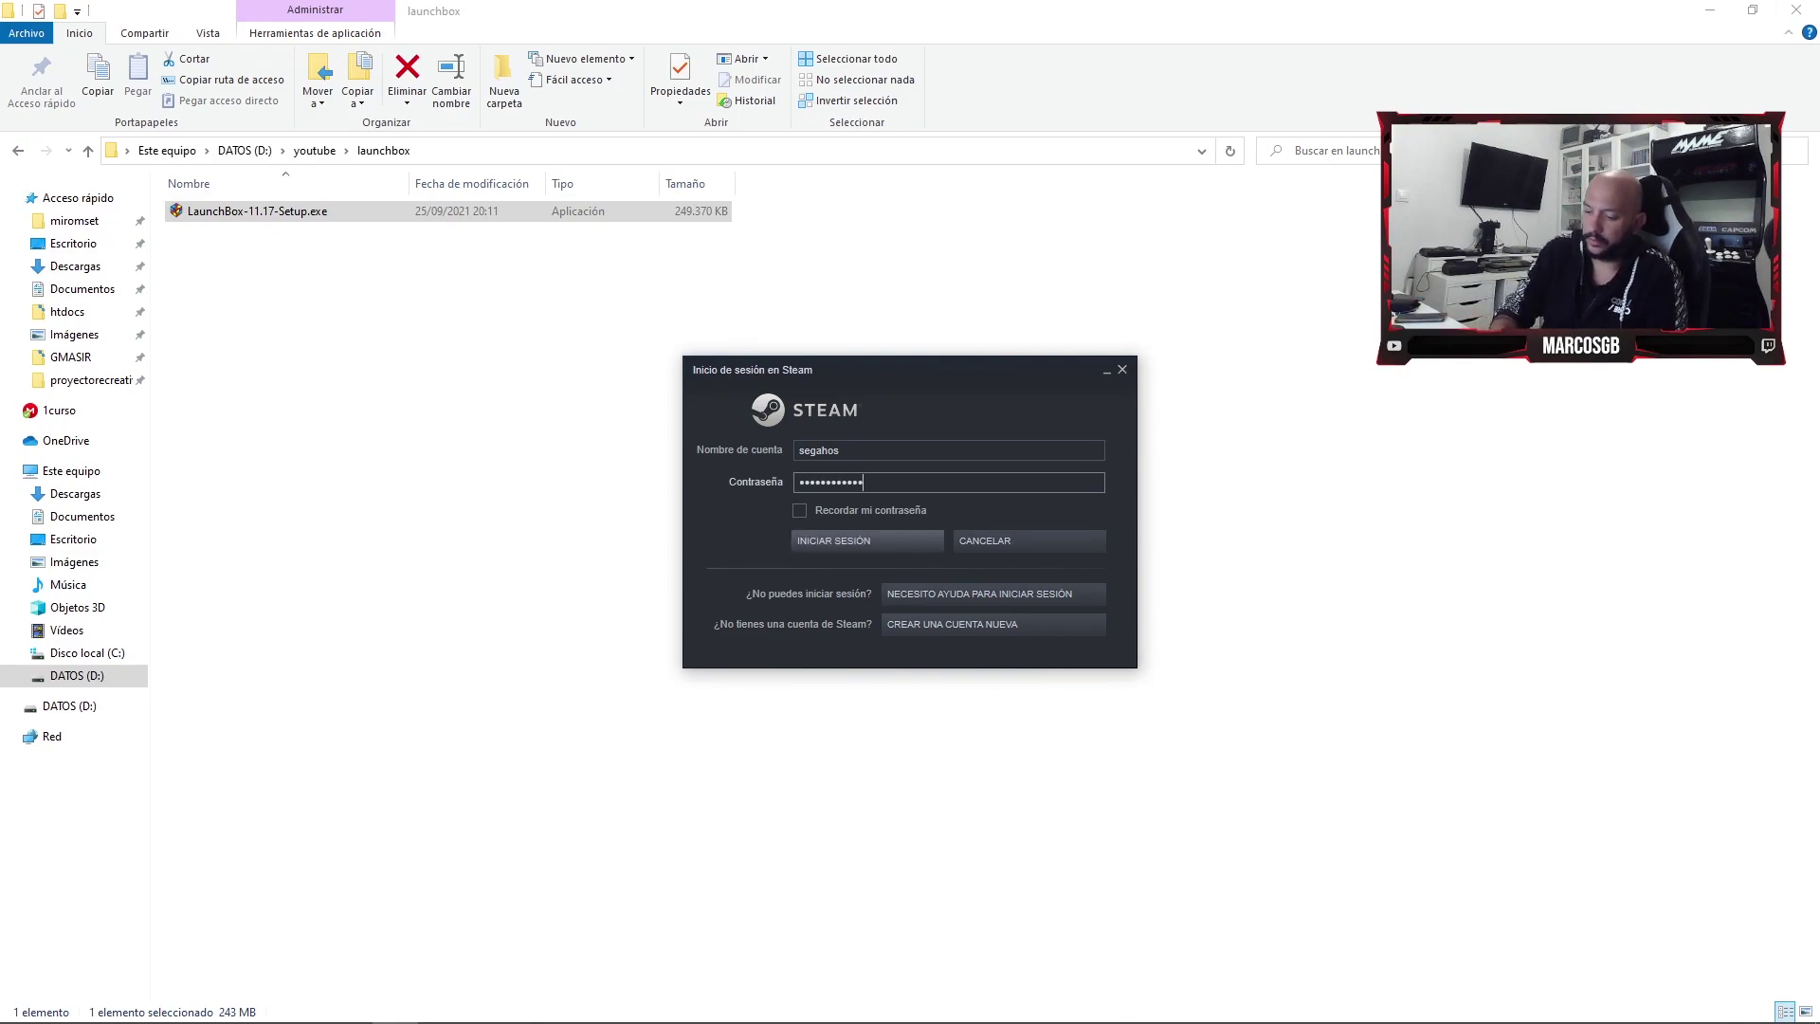
{"action": "key", "text": "Return"}
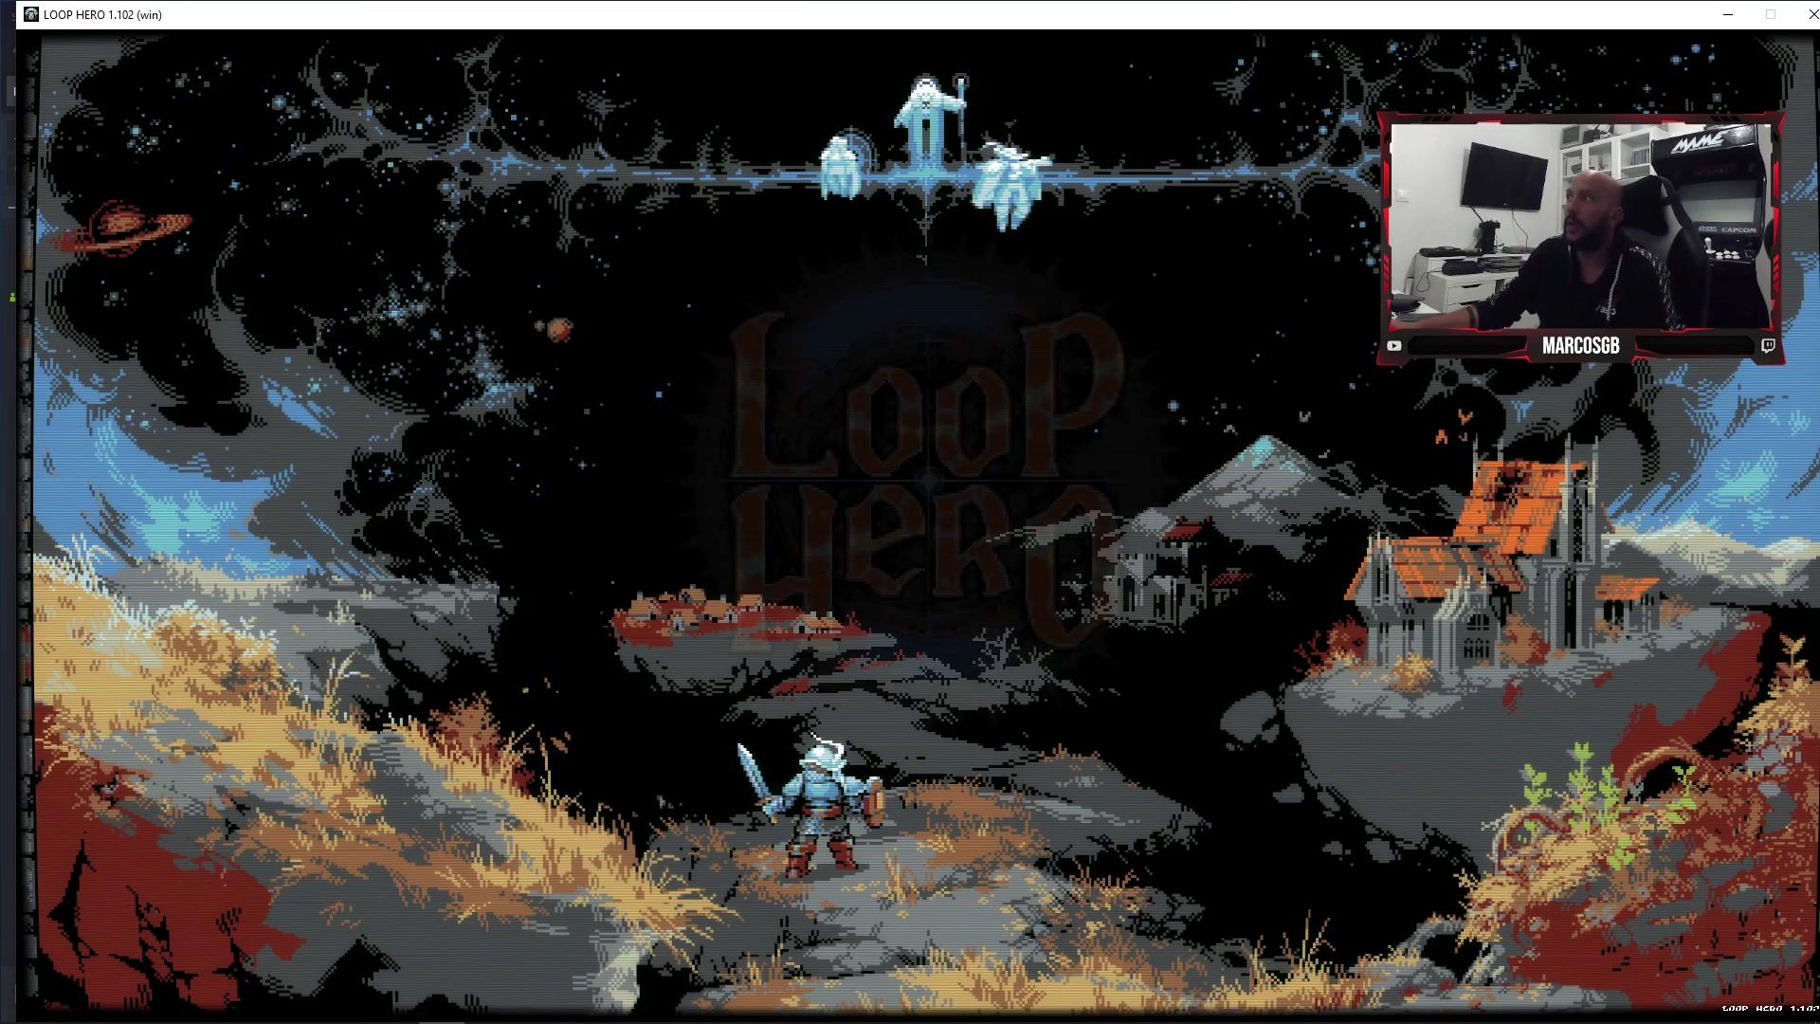
- Leave Loop Hero for the desktop and bring the LaunchBox Windows library back
{"action": "key", "text": "super"}
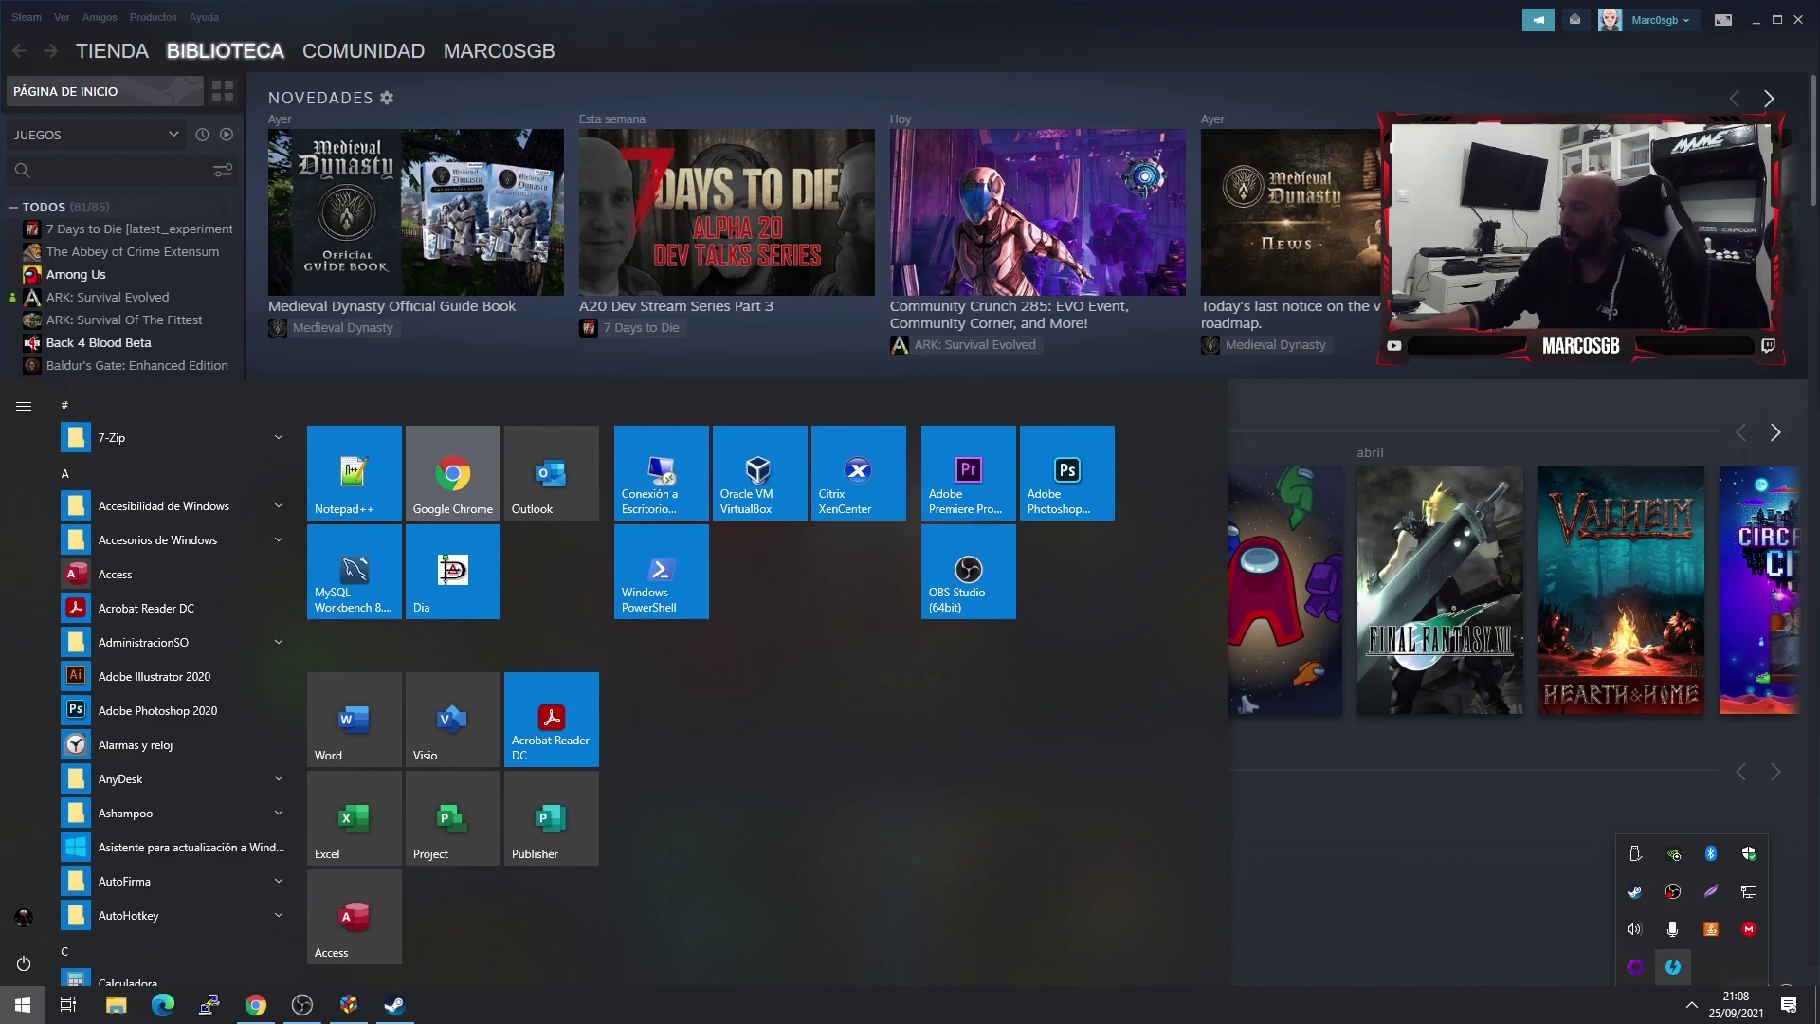
{"action": "left_click", "coordinate": [395, 1005]}
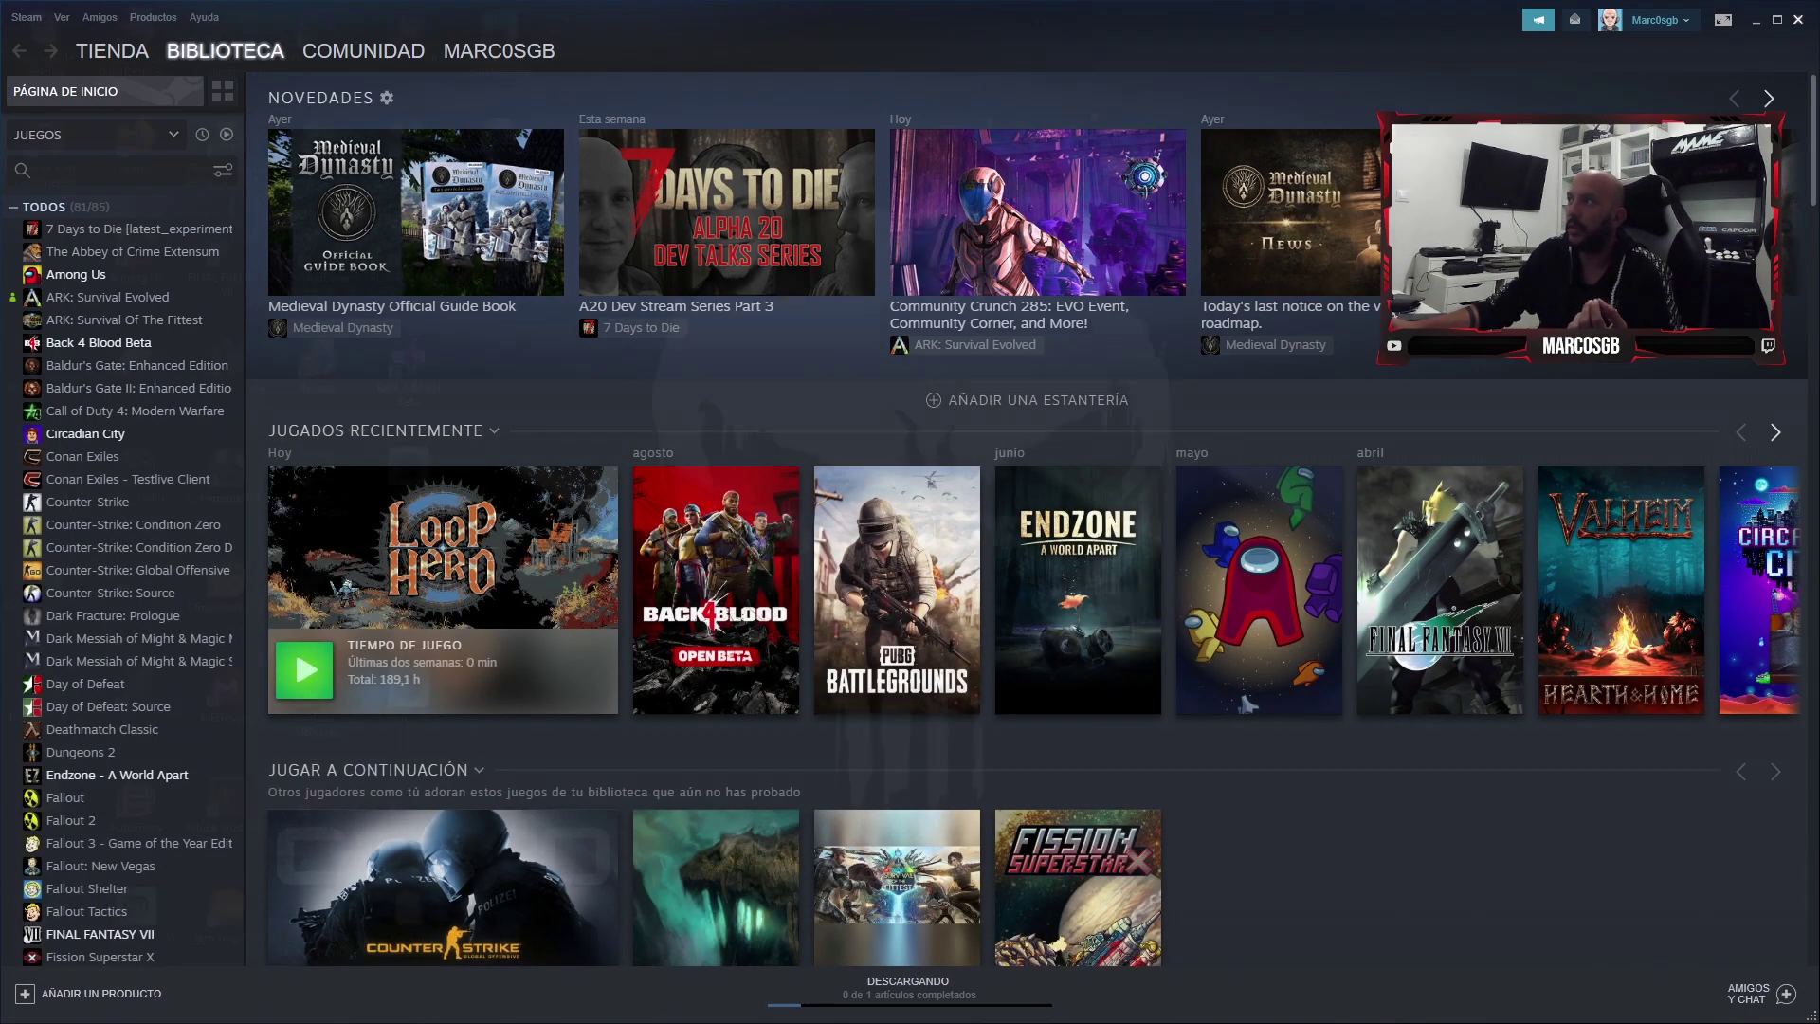
{"action": "key", "text": "super+d"}
{"action": "left_click", "coordinate": [301, 1003]}
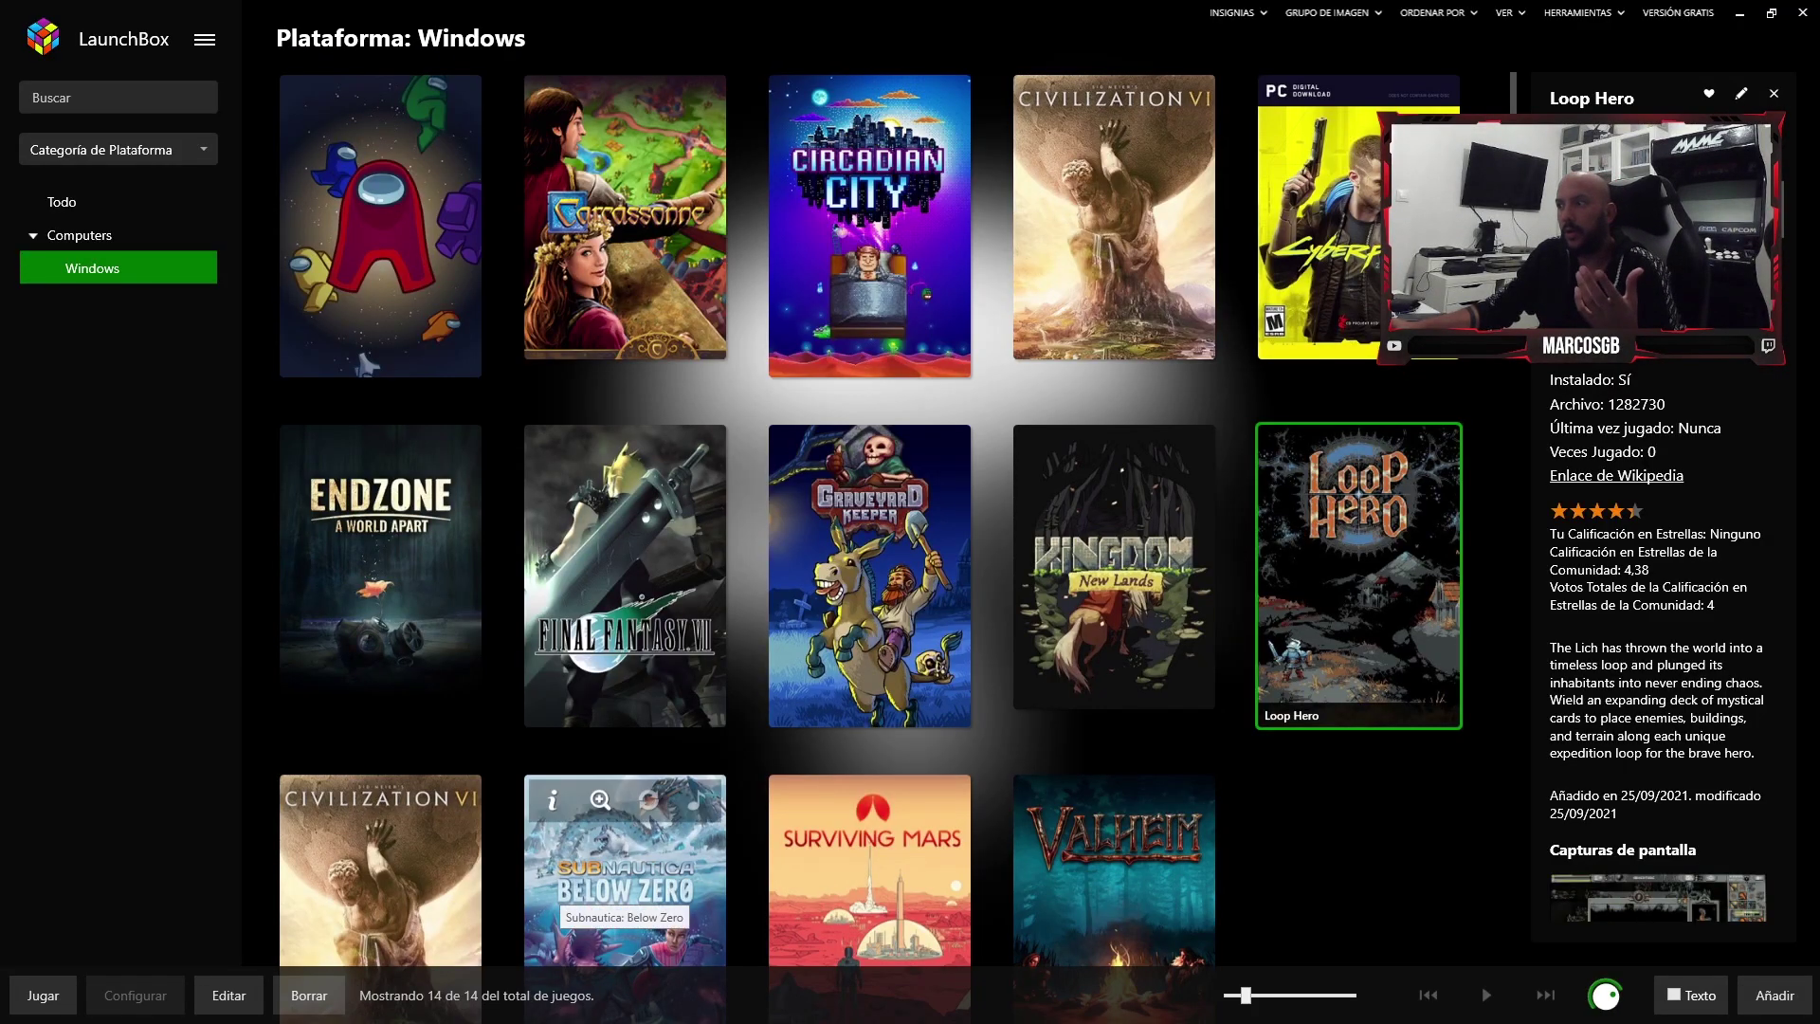
- Select Cyberpunk 2077 in the library and launch it from its context menu
{"action": "left_click", "coordinate": [1322, 228]}
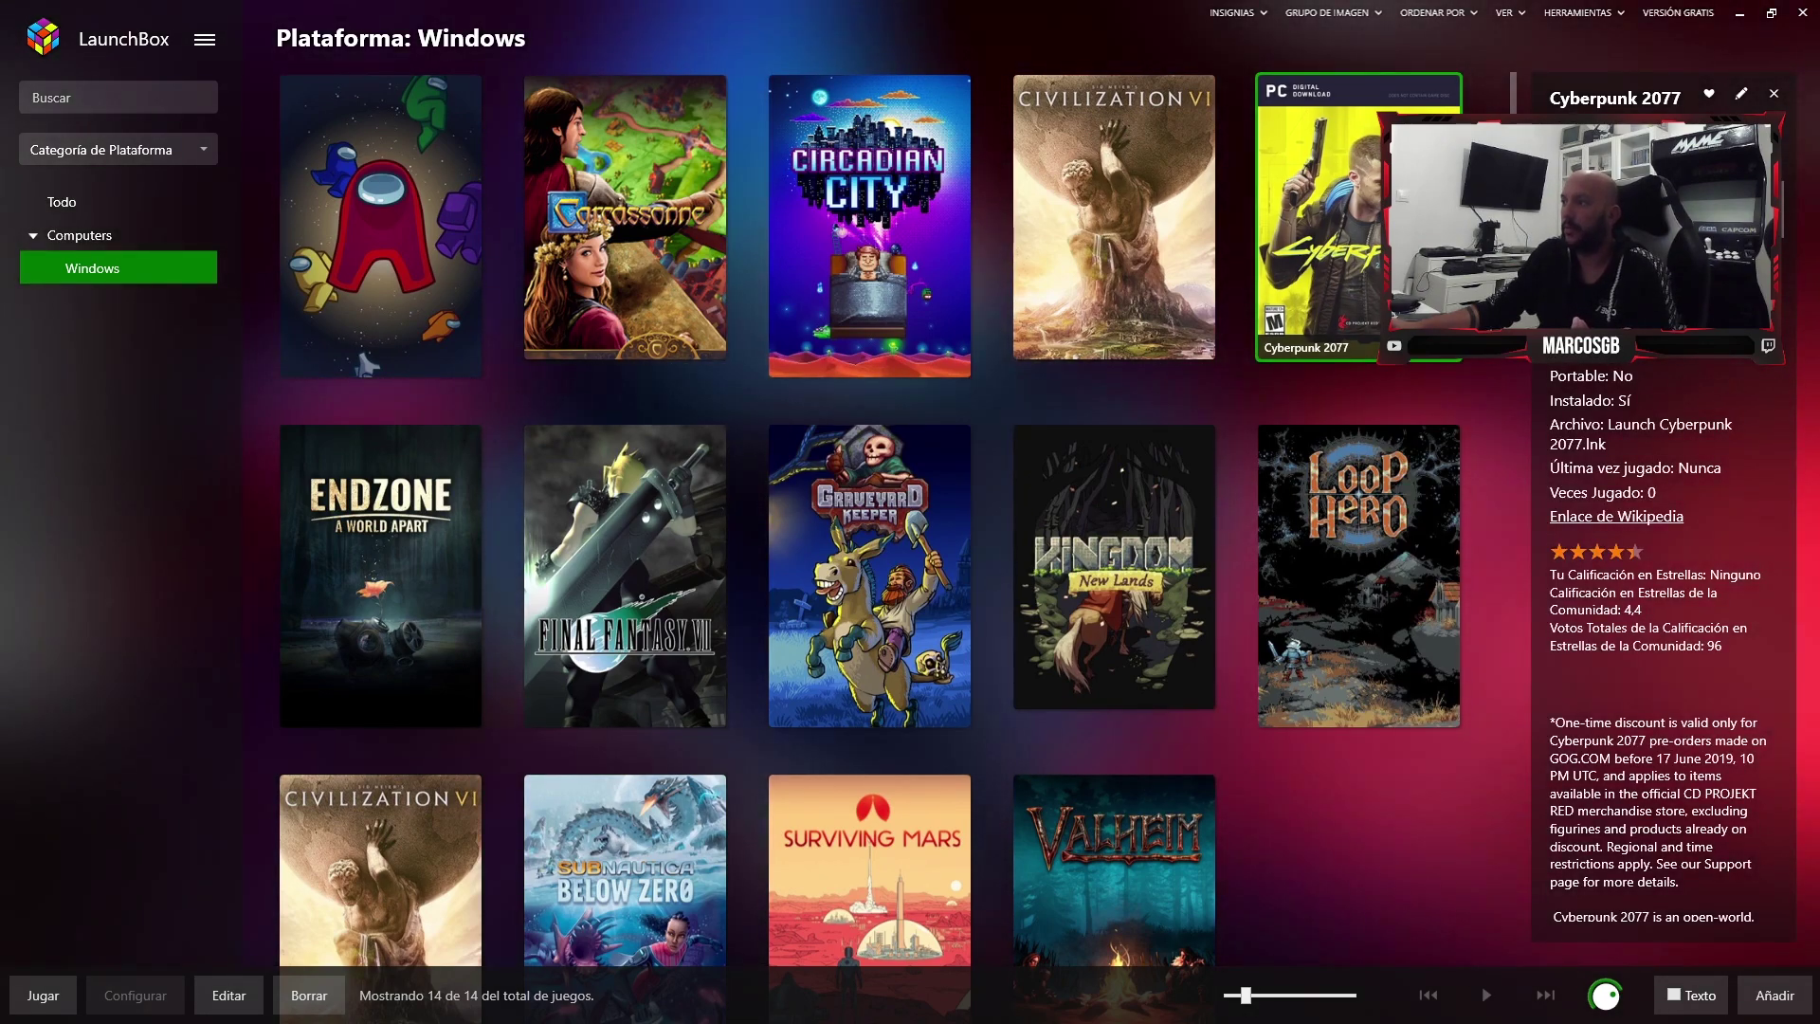
{"action": "right_click", "coordinate": [1391, 237]}
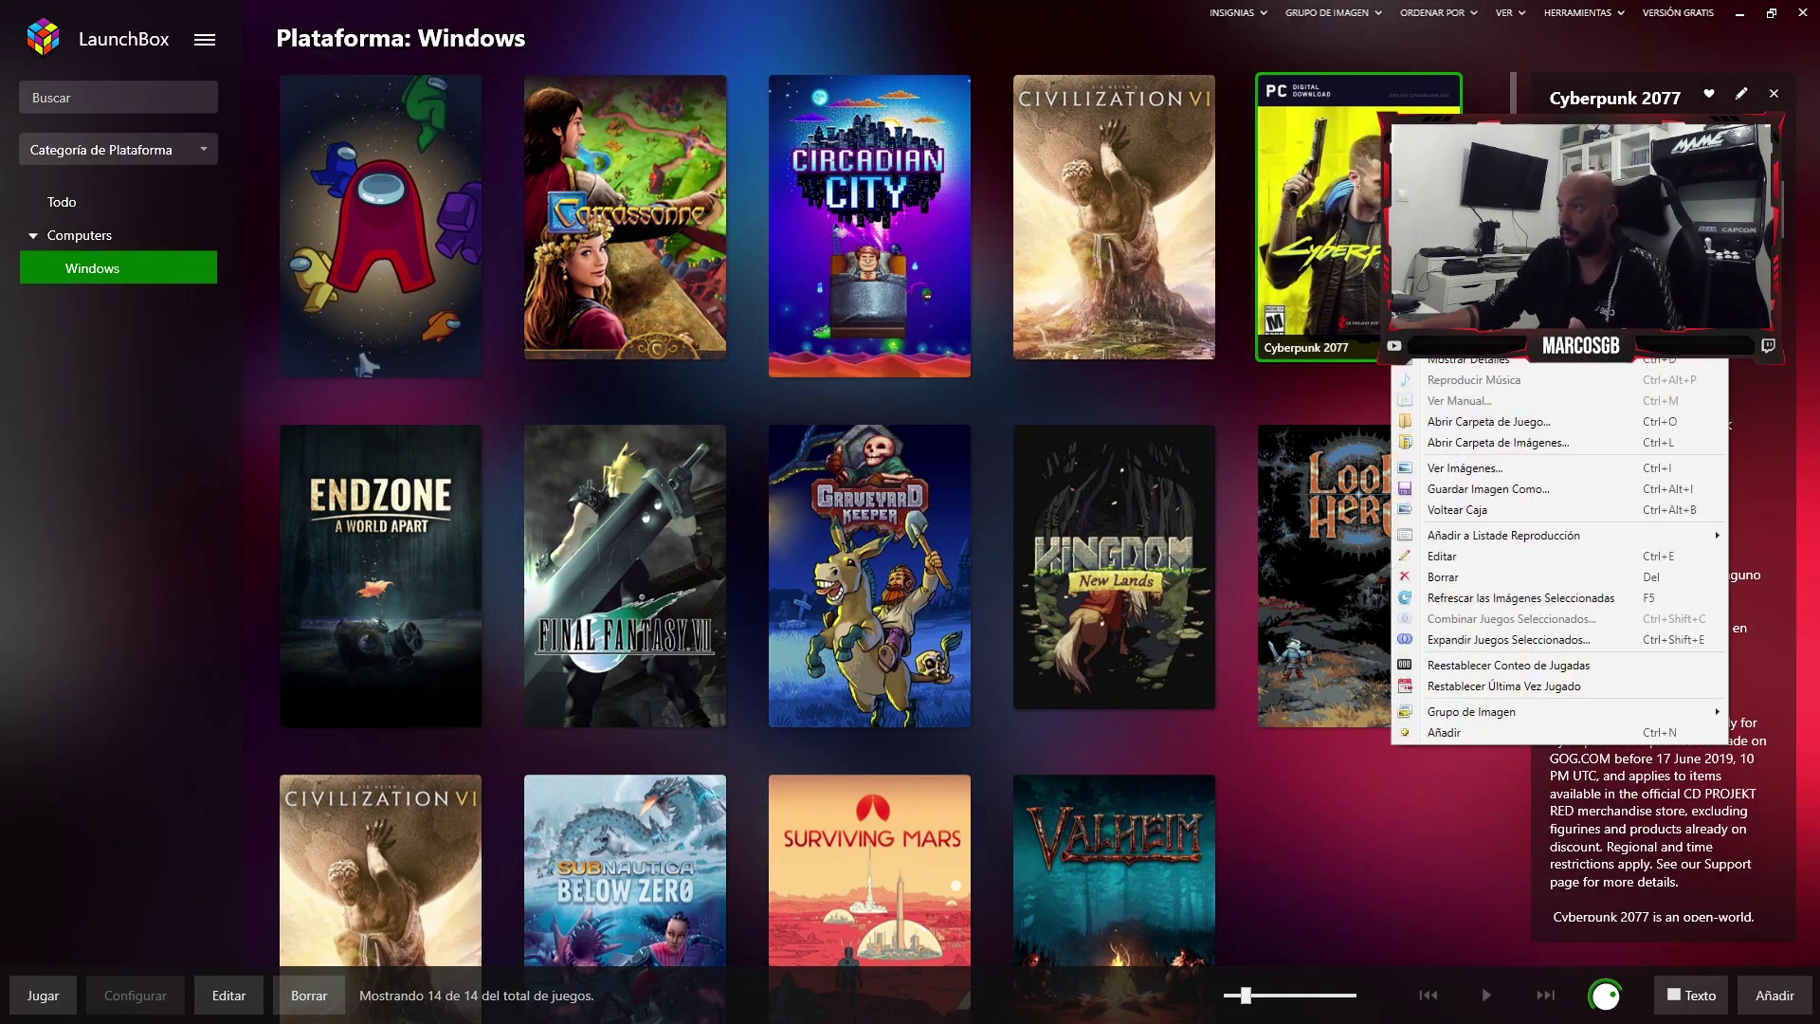
{"action": "key", "text": "Escape"}
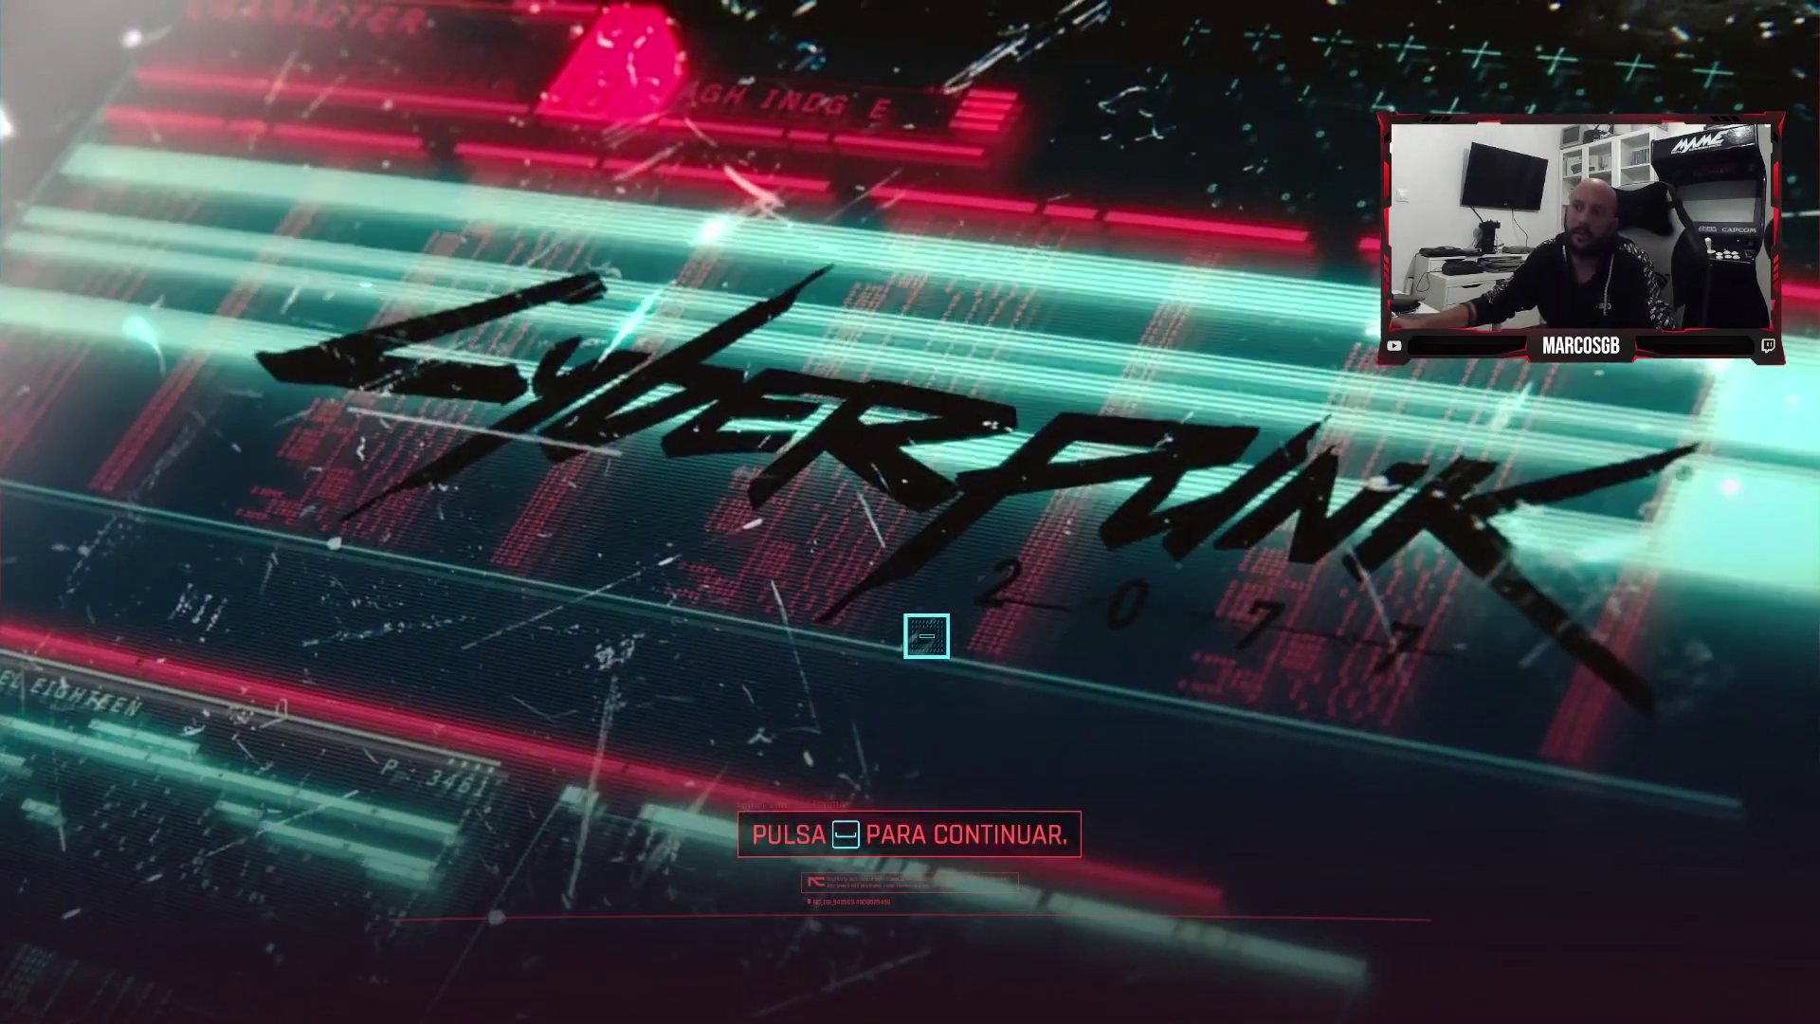
- Skip the Cyberpunk 2077 title screen and quit from its main menu
{"action": "key", "text": "space"}
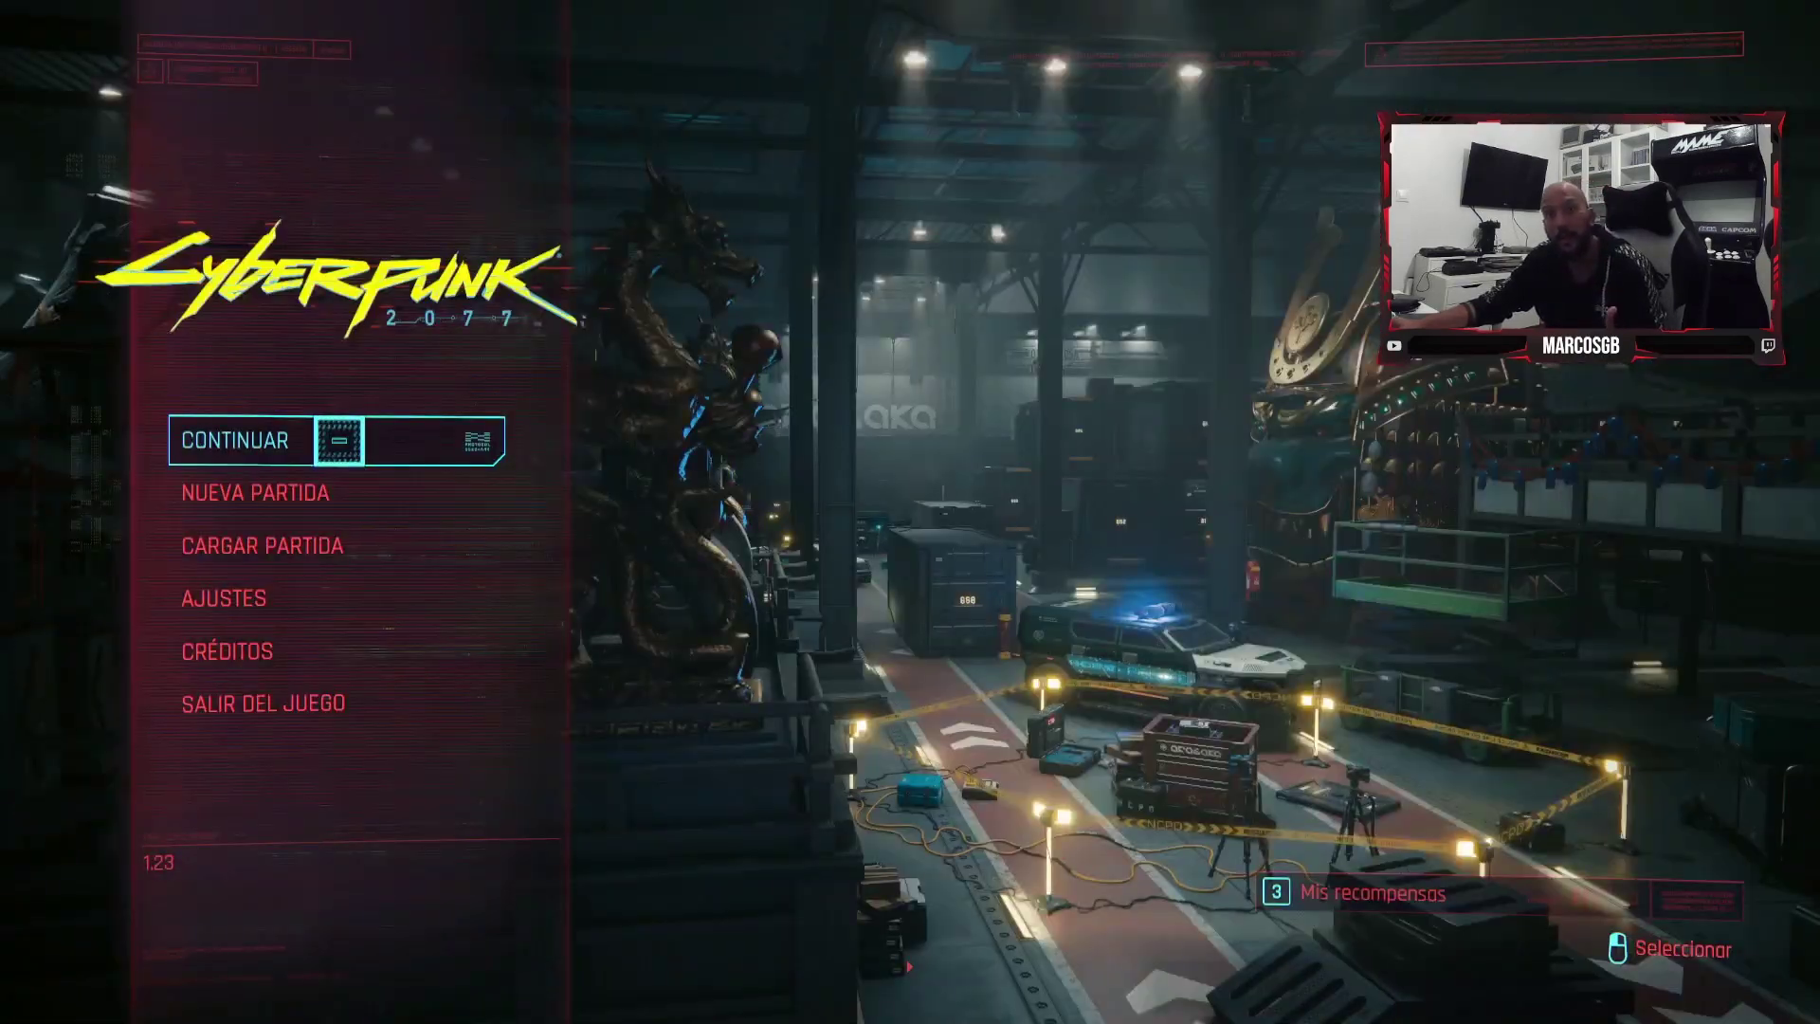
{"action": "left_click", "coordinate": [227, 651]}
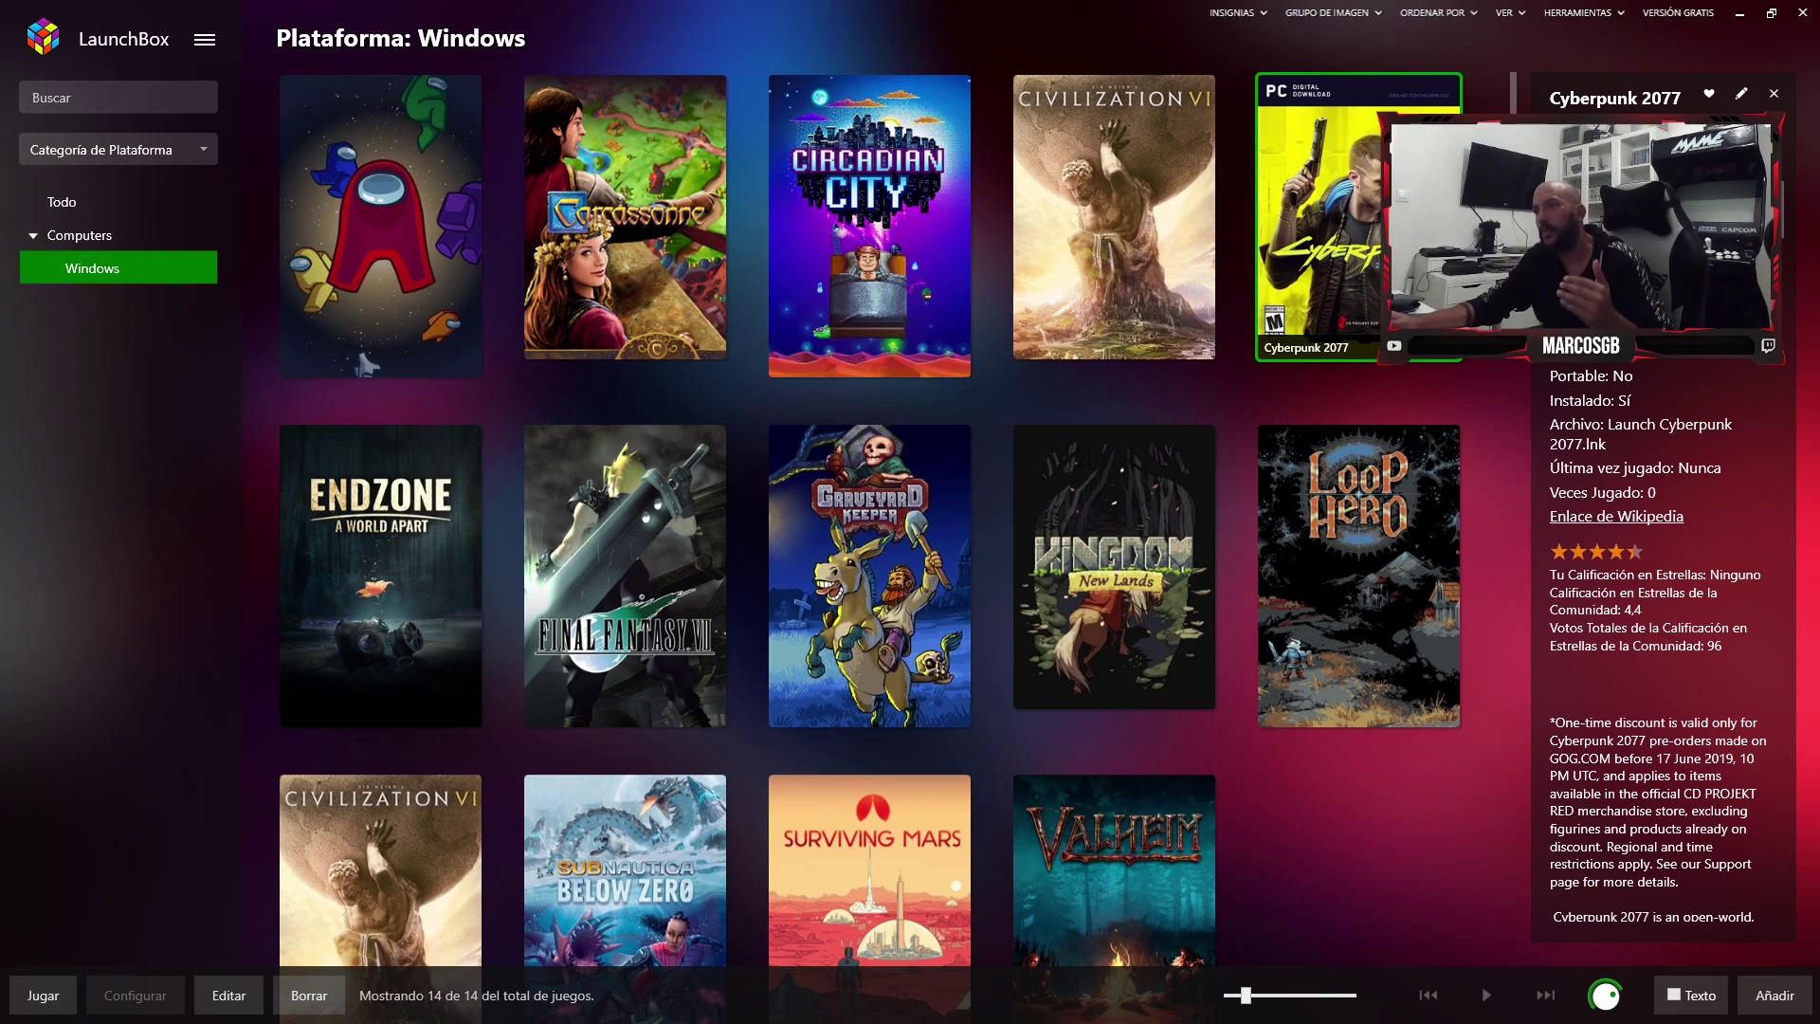
- Show all games, mark the sidebar in a cancelled screen capture, then open the Computers category
{"action": "scroll", "coordinate": [625, 569], "scroll_direction": "down", "scroll_amount": 2}
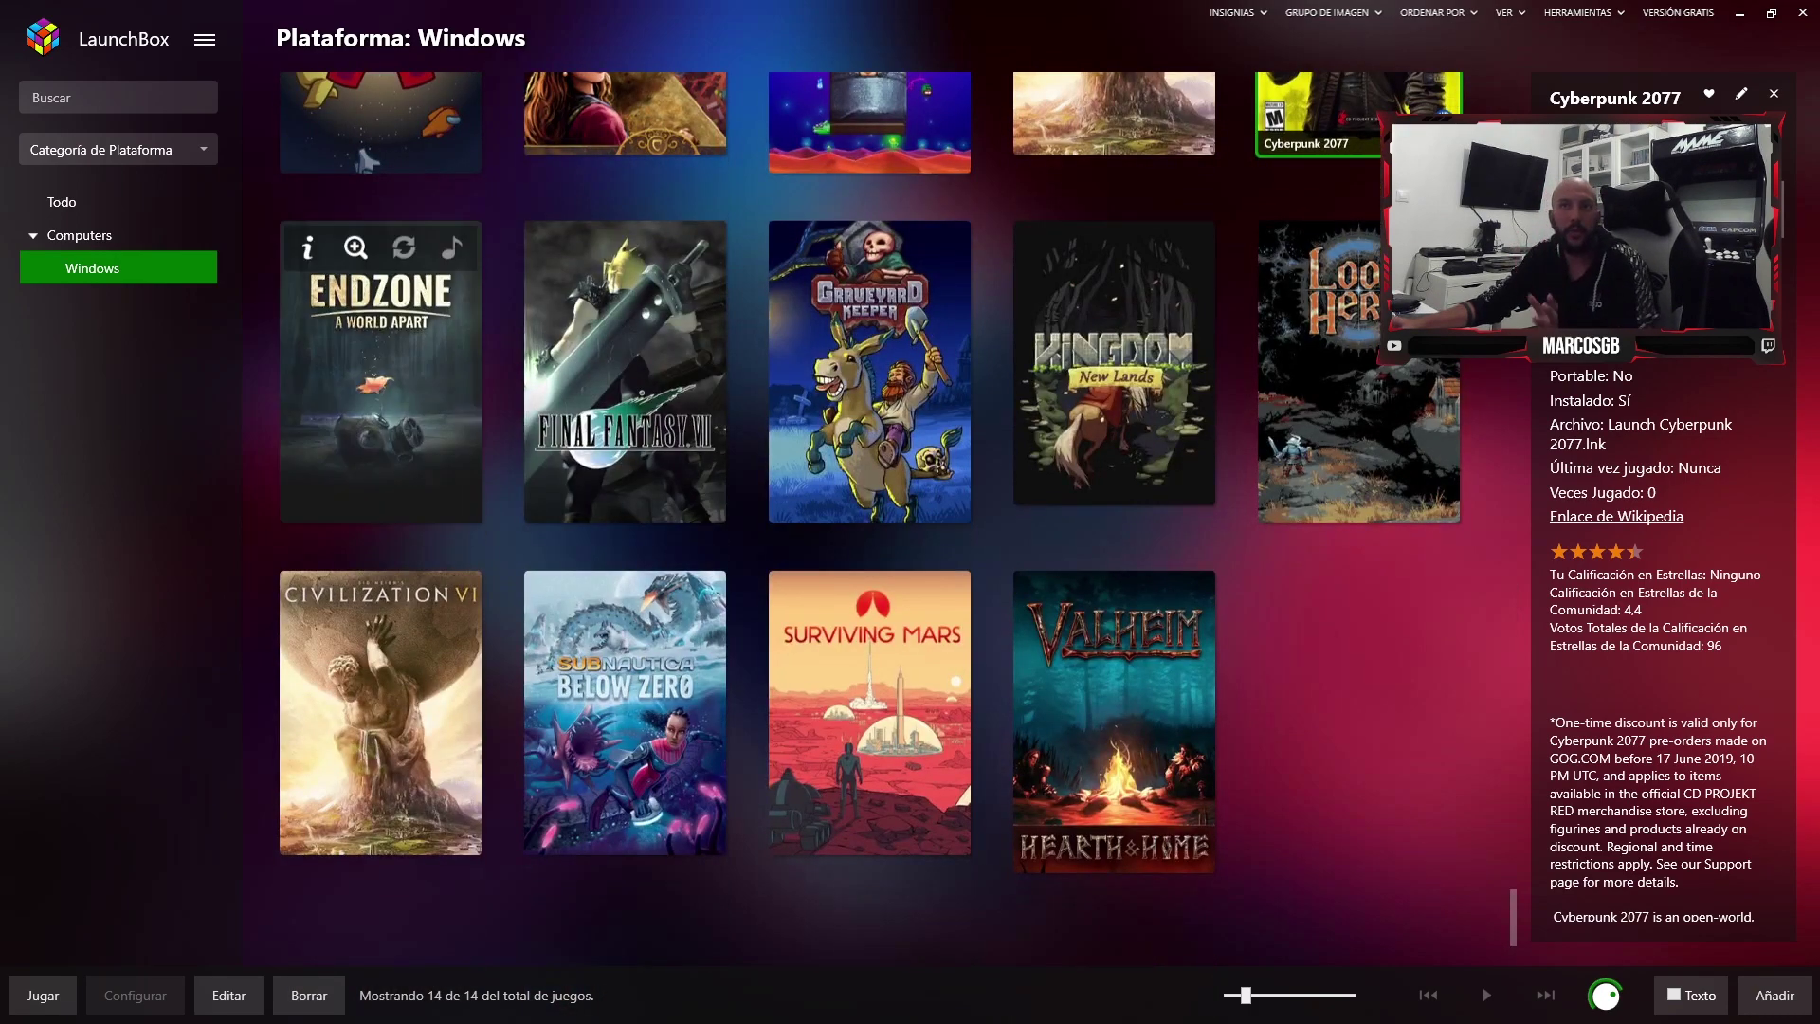
{"action": "left_click", "coordinate": [62, 202]}
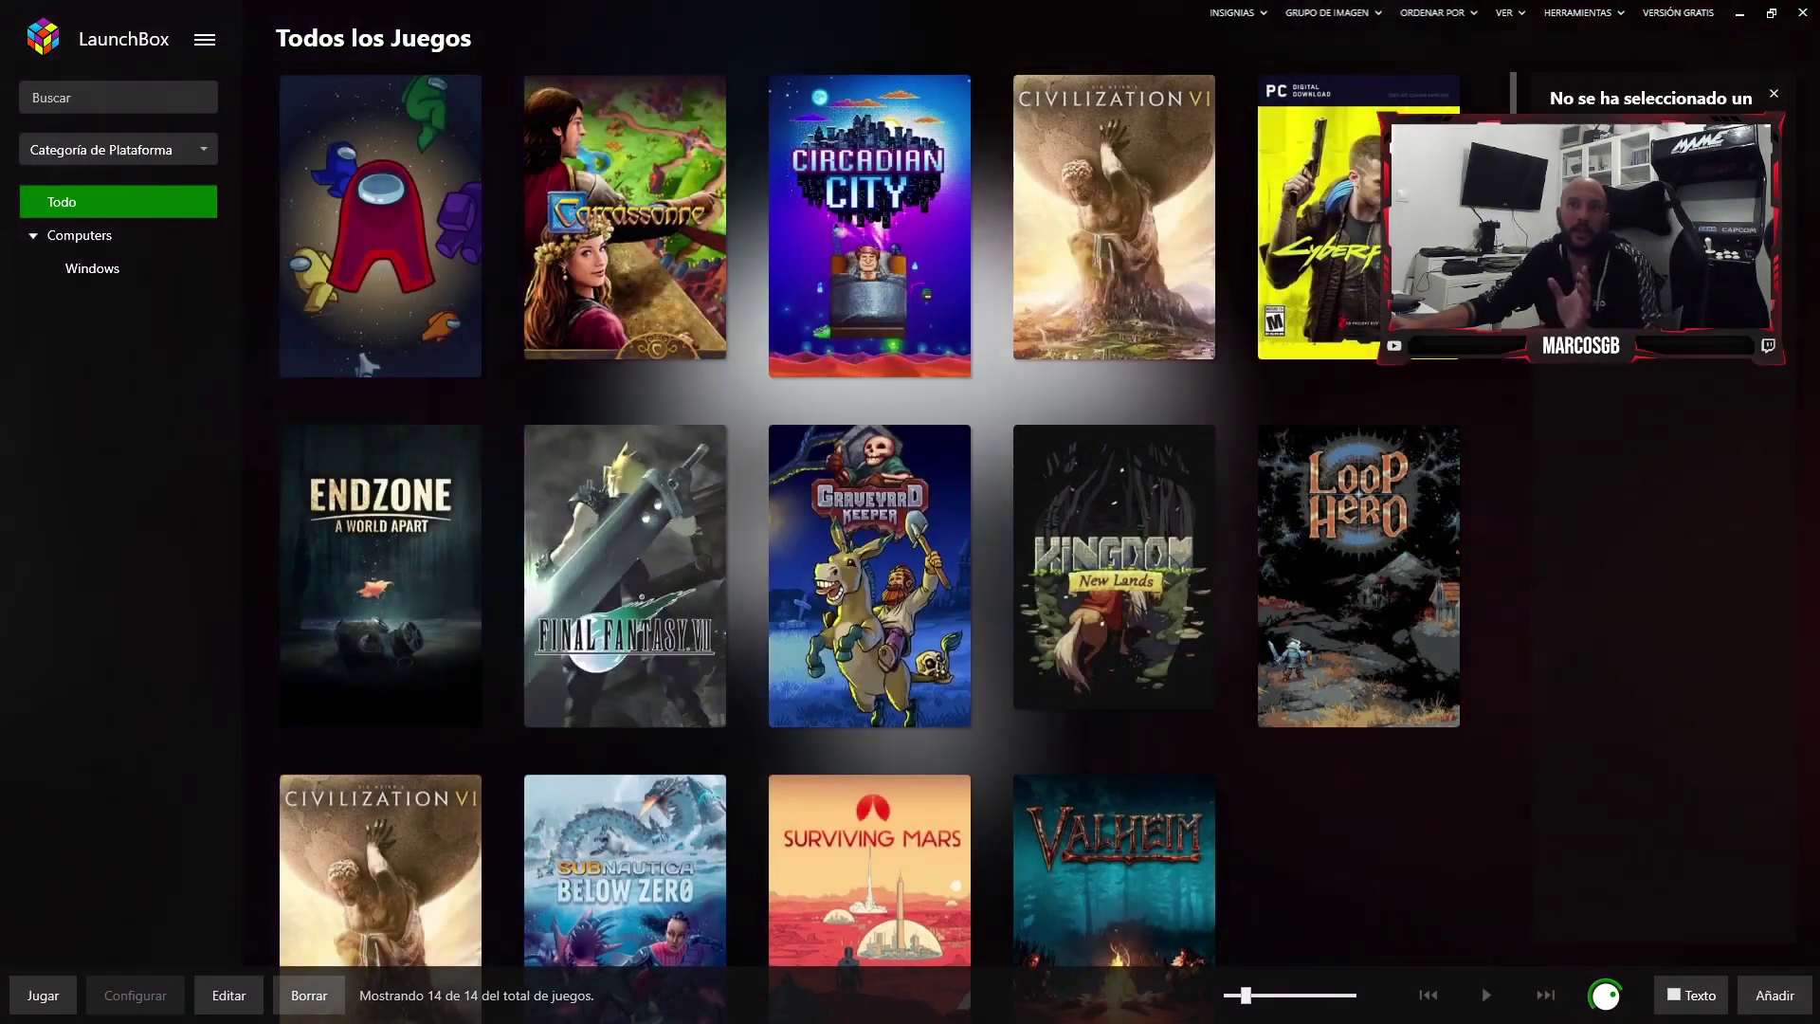
{"action": "key", "text": "Print"}
{"action": "left_click_drag", "start_coordinate": [0, 0], "coordinate": [341, 316]}
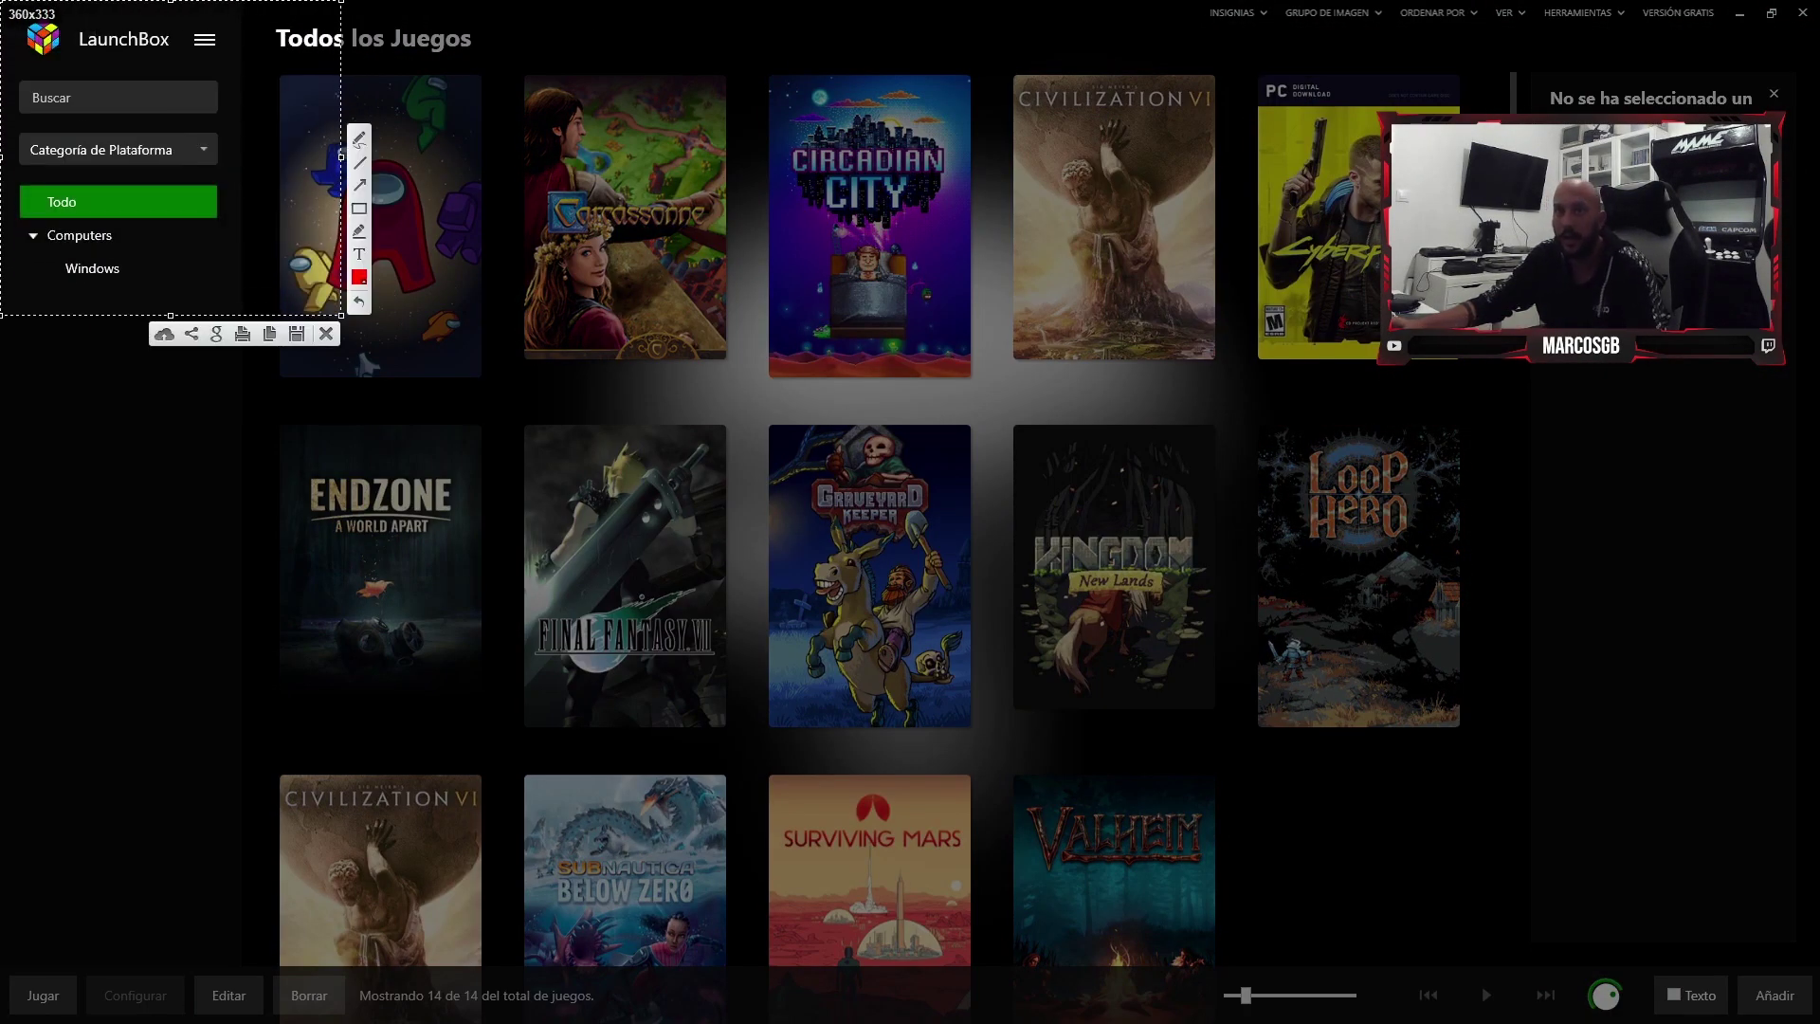
{"action": "left_click", "coordinate": [360, 185]}
{"action": "left_click_drag", "start_coordinate": [239, 262], "coordinate": [188, 218]}
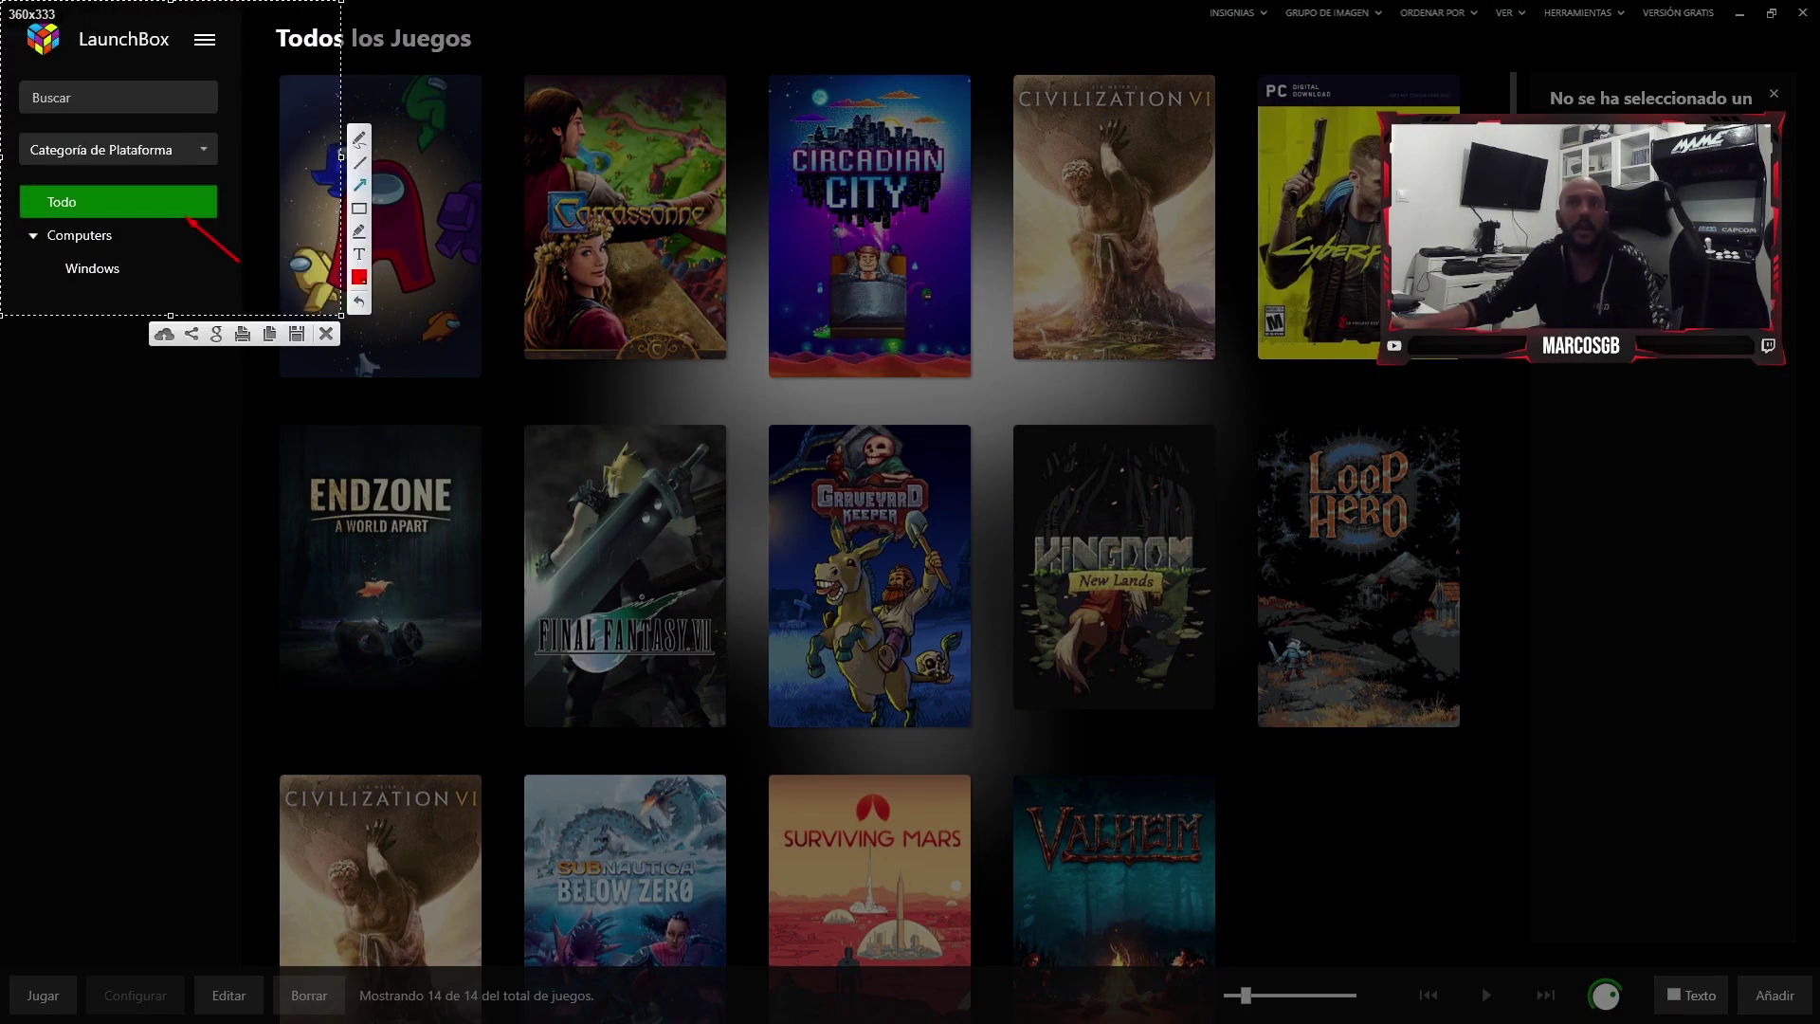
{"action": "key", "text": "ctrl+c"}
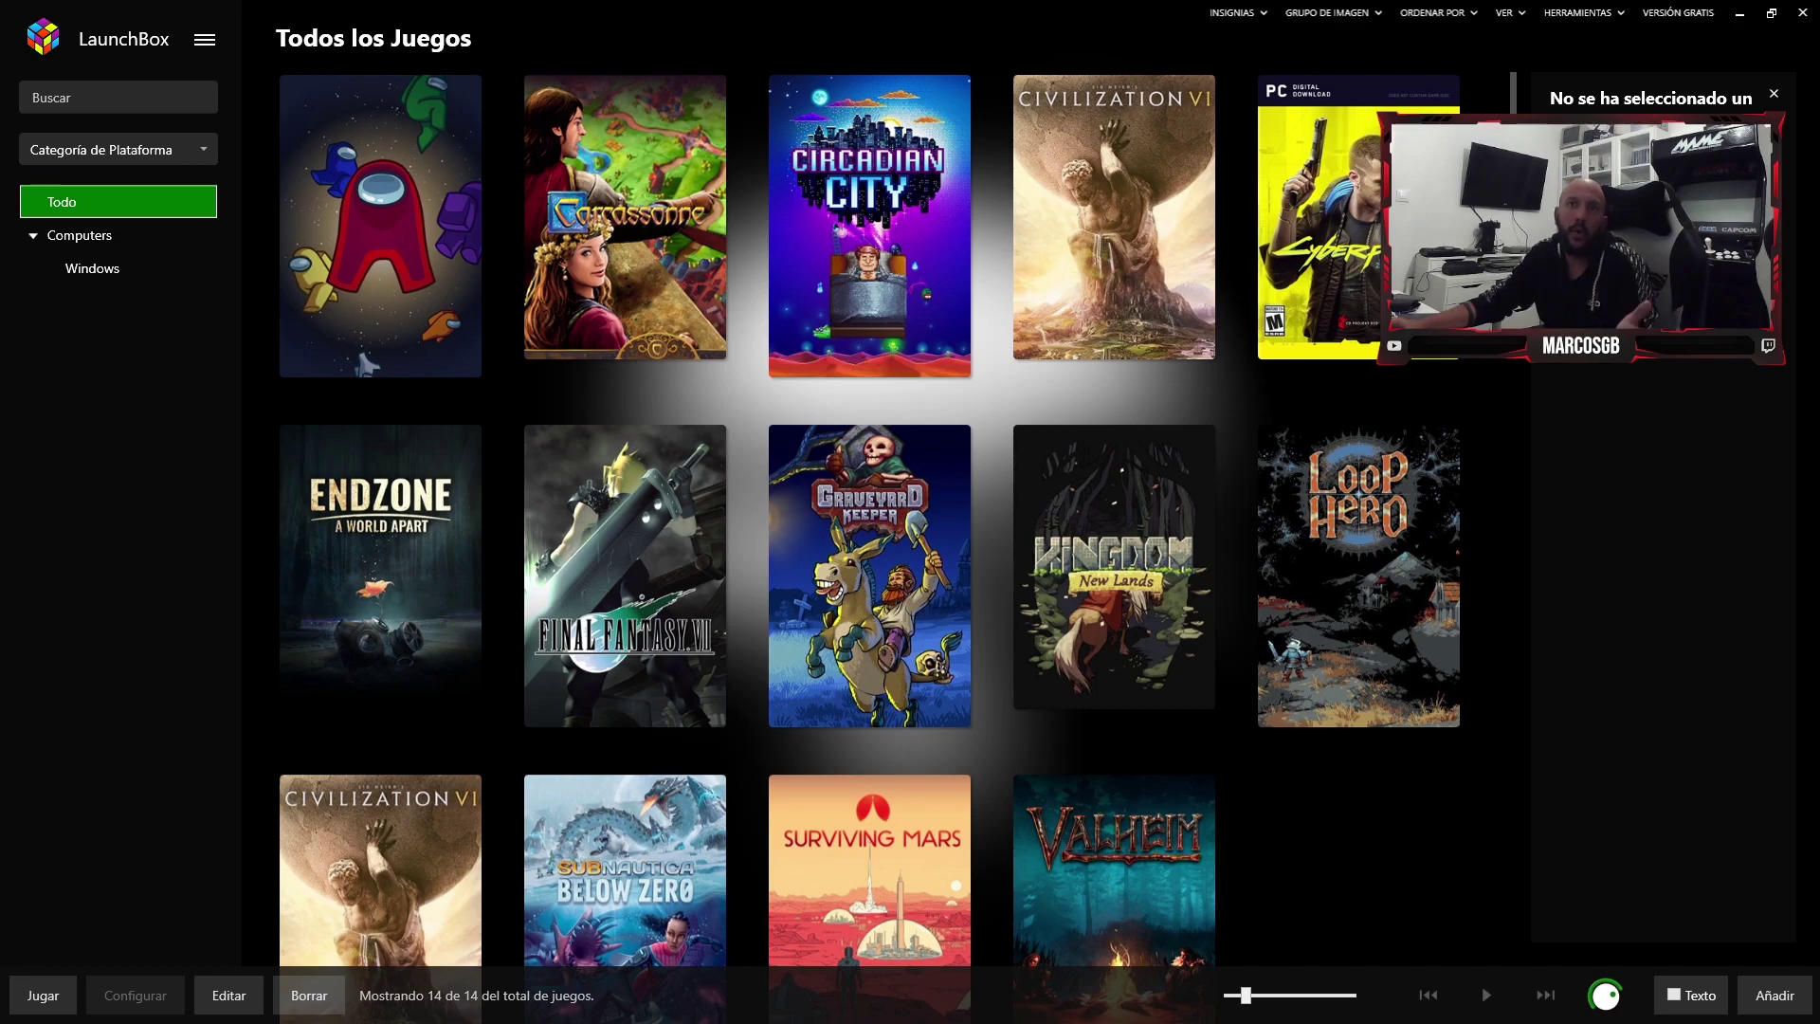
{"action": "left_click", "coordinate": [92, 269]}
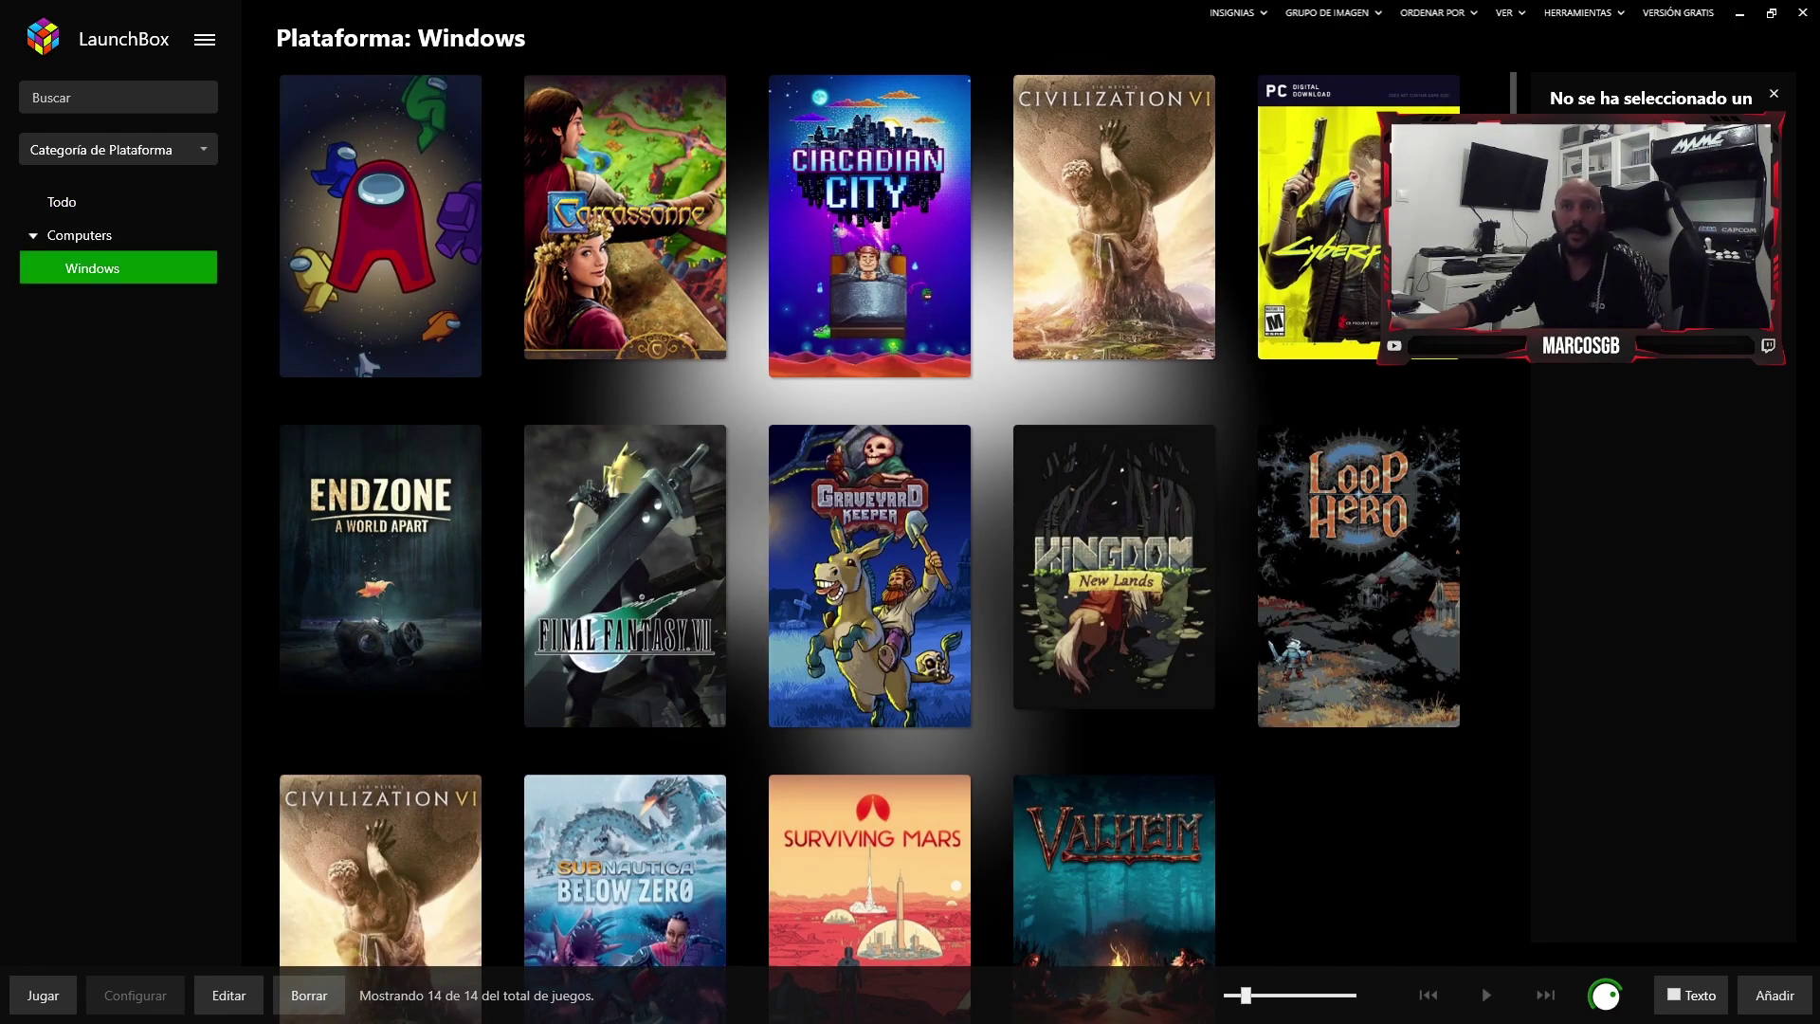
{"action": "left_click", "coordinate": [80, 235]}
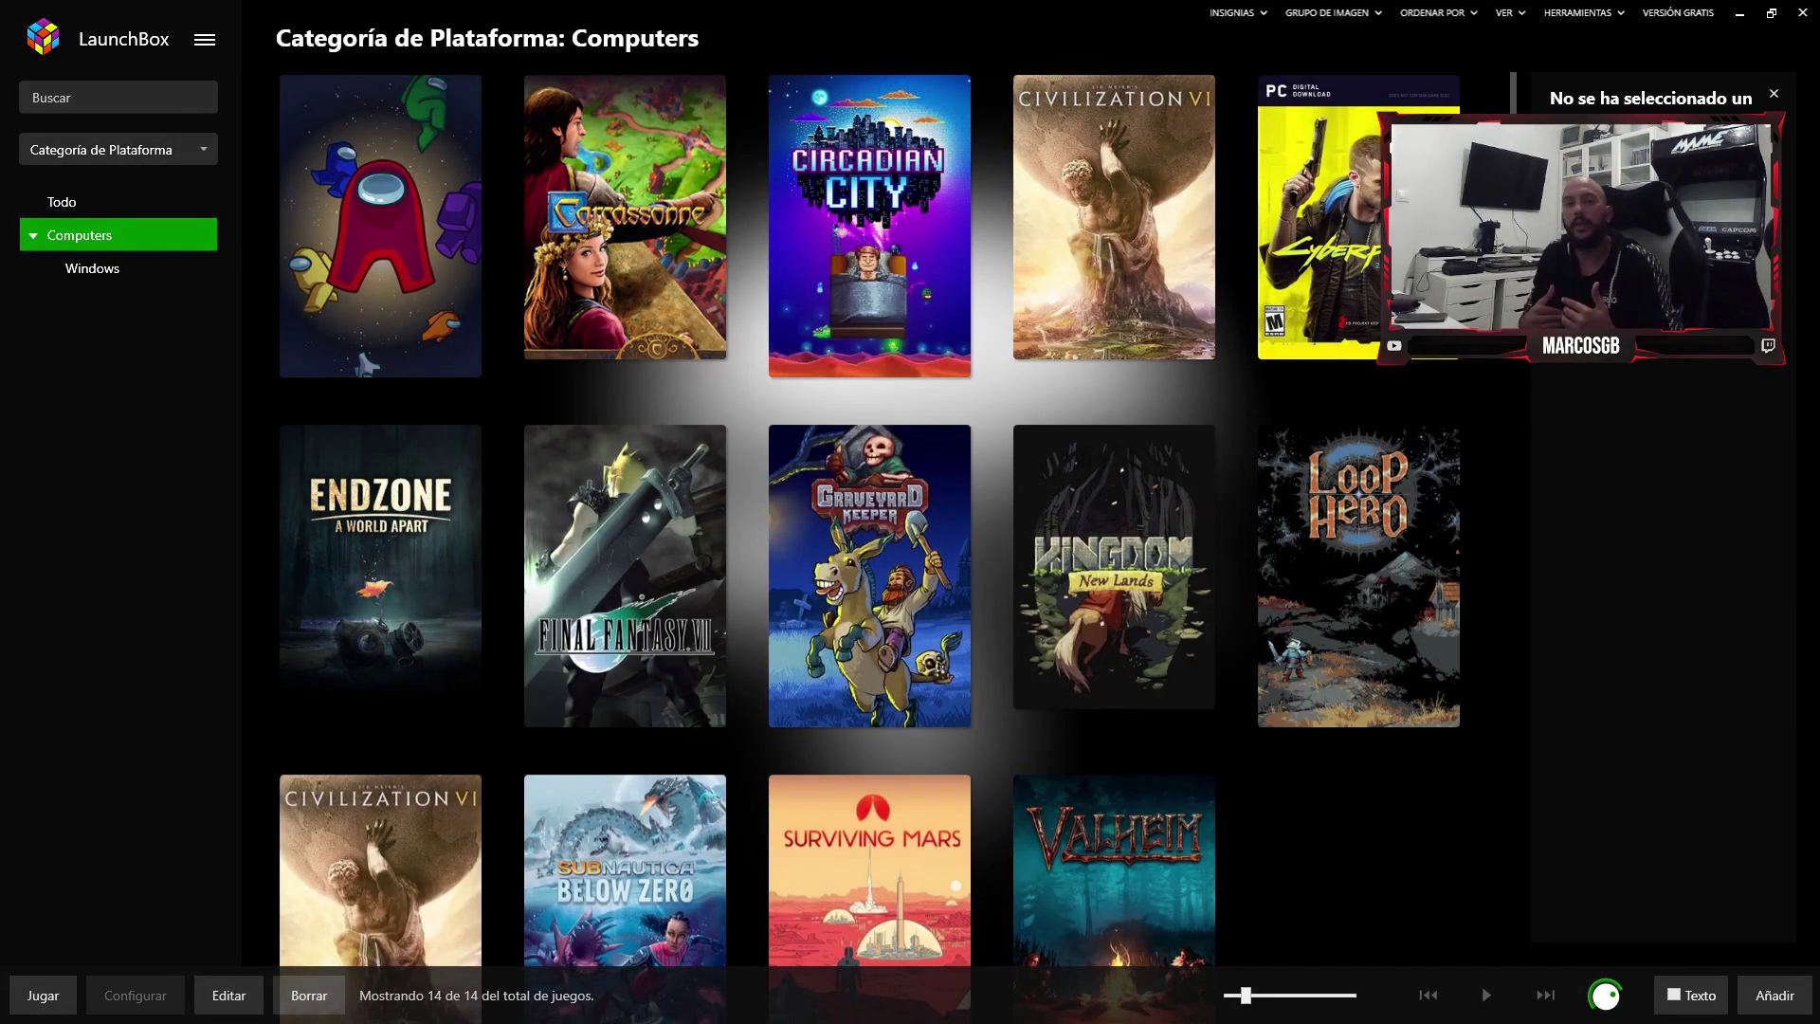